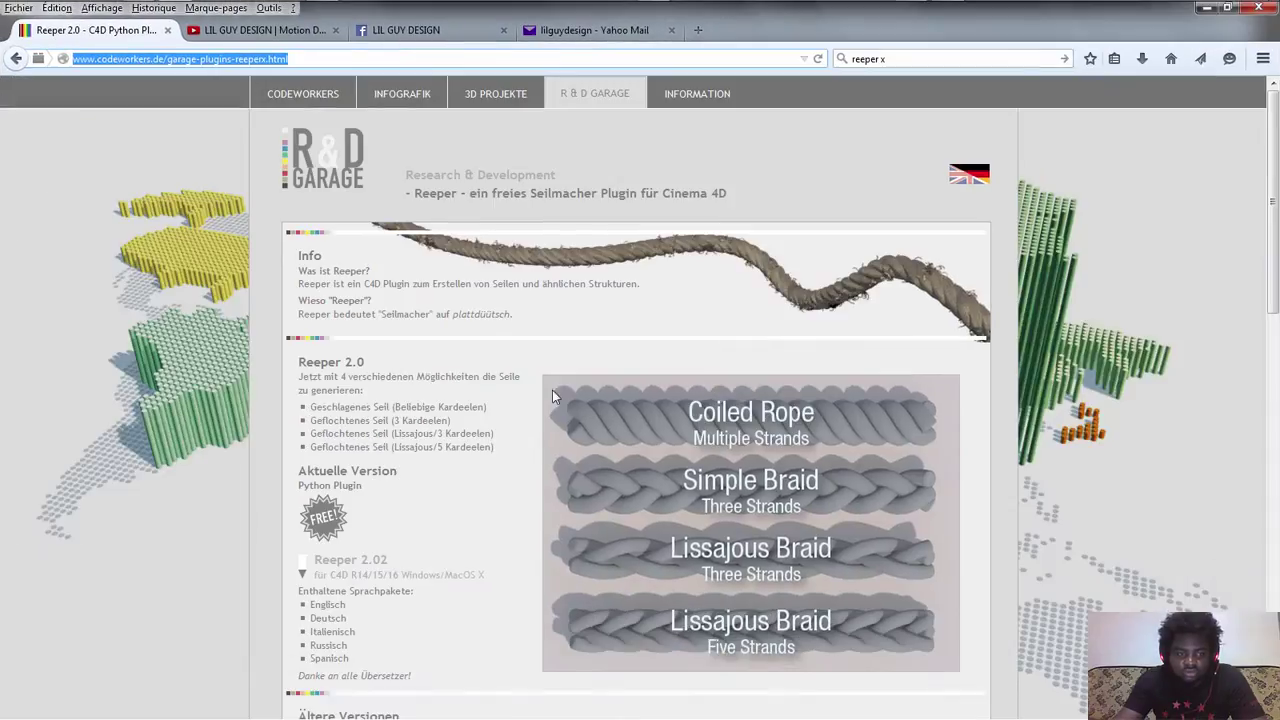
# Examine the Reeper 2.02 download on the plugin page and the rope animation in the reference video
pyautogui.click(357, 568)
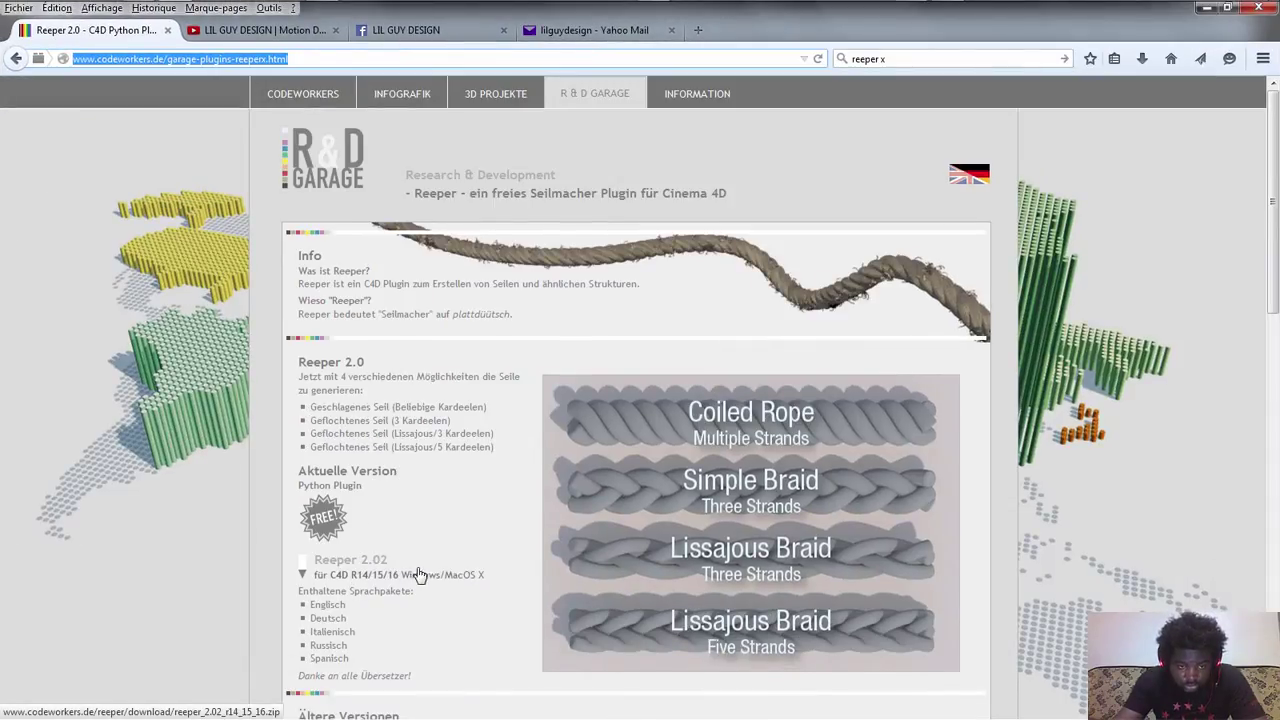
pyautogui.scroll(-3, 390, 562)
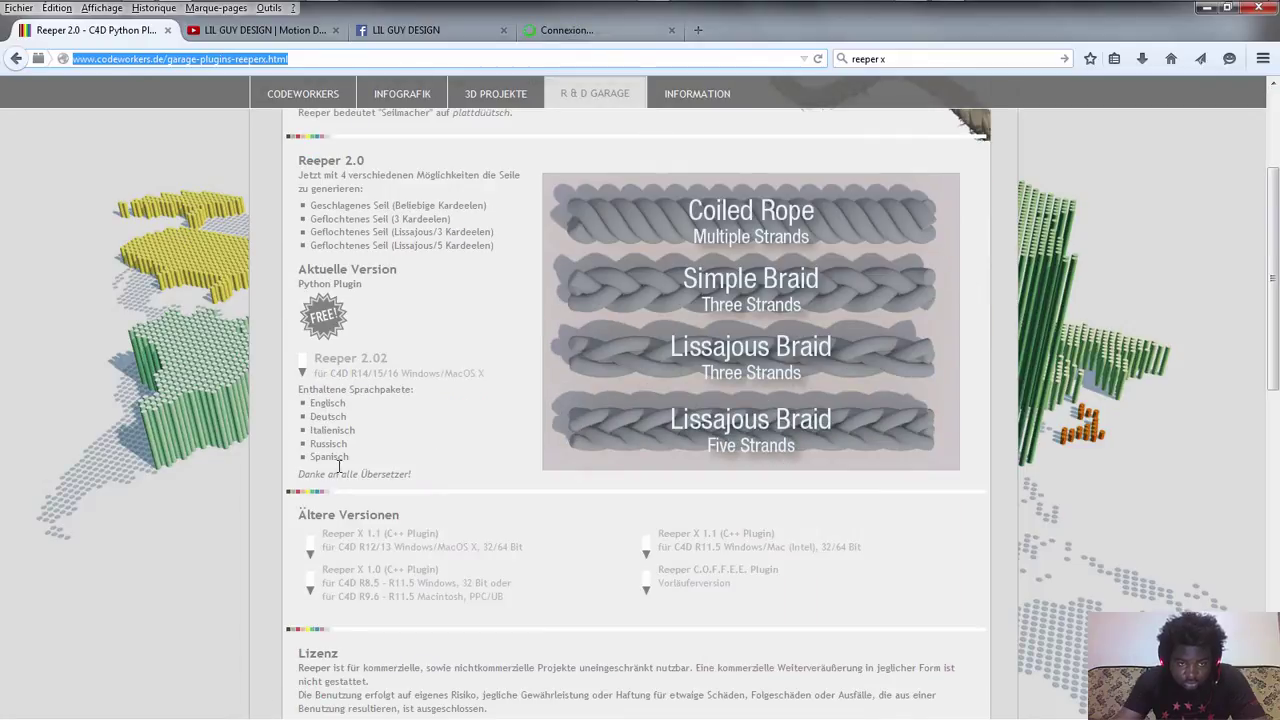
pyautogui.click(397, 377)
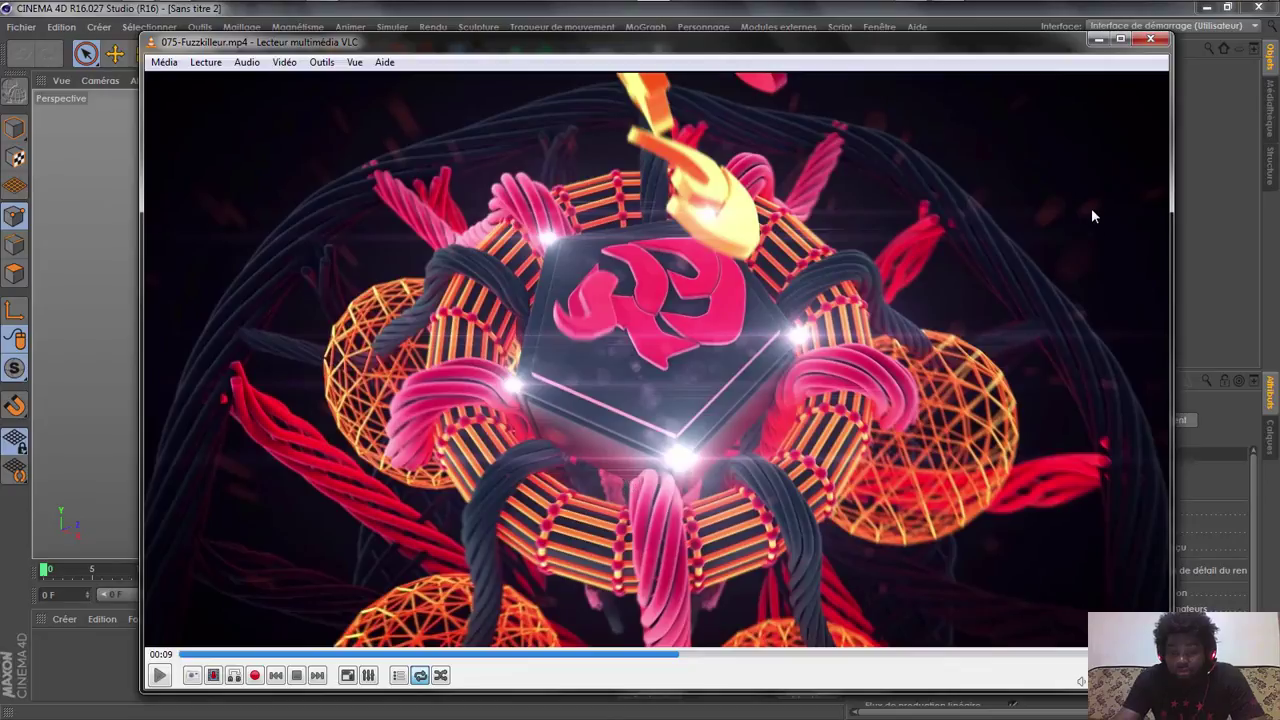
pyautogui.click(208, 654)
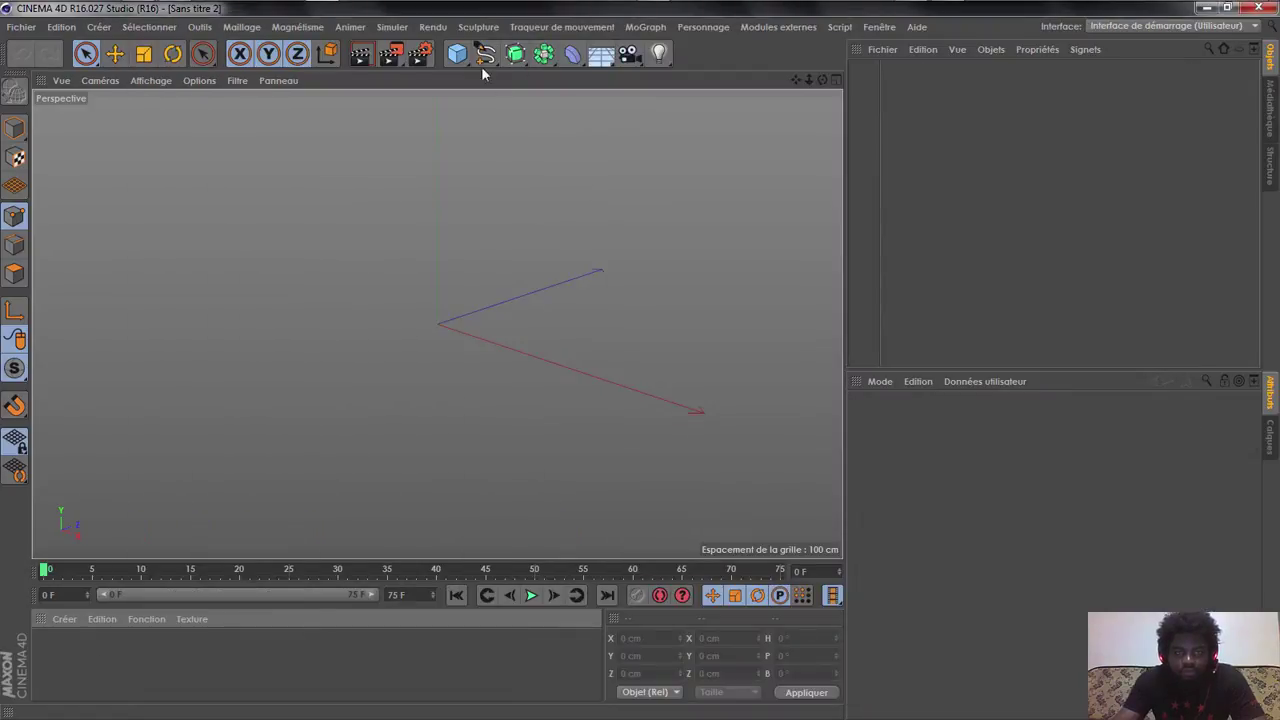
# Add a circle spline and set its plane to XZ
pyautogui.click(485, 62)
pyautogui.click(670, 176)
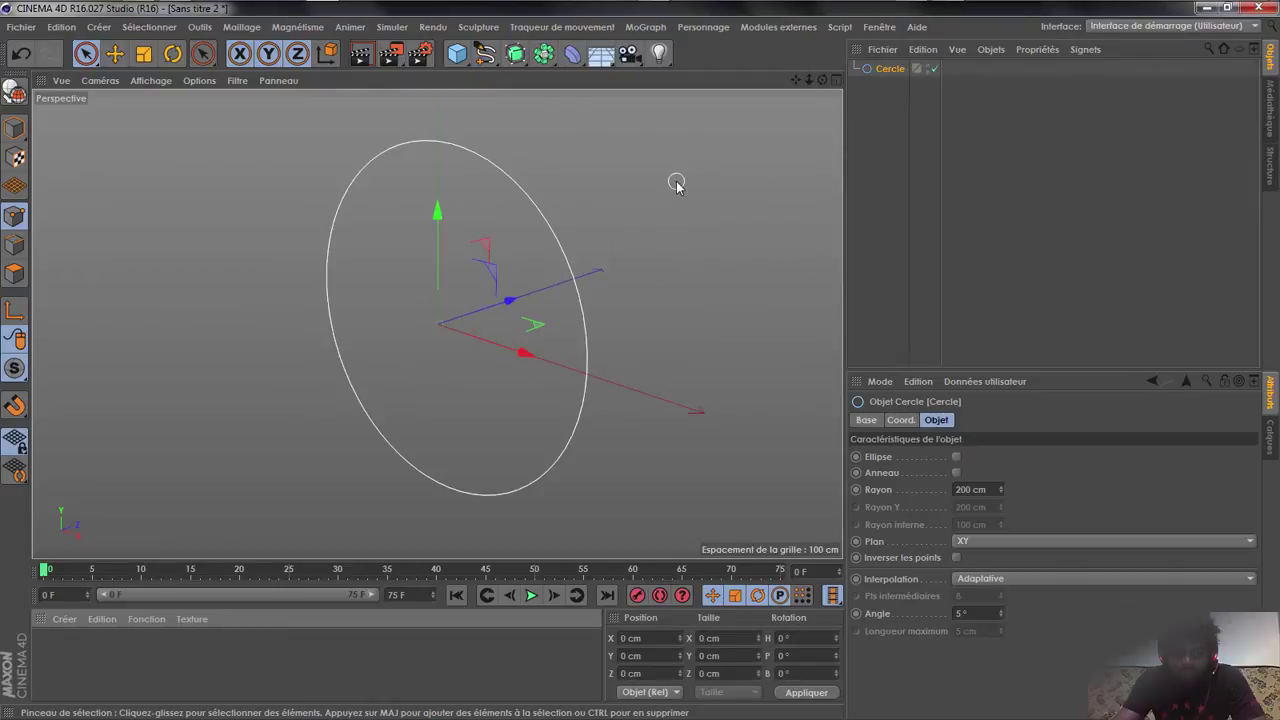
pyautogui.click(981, 541)
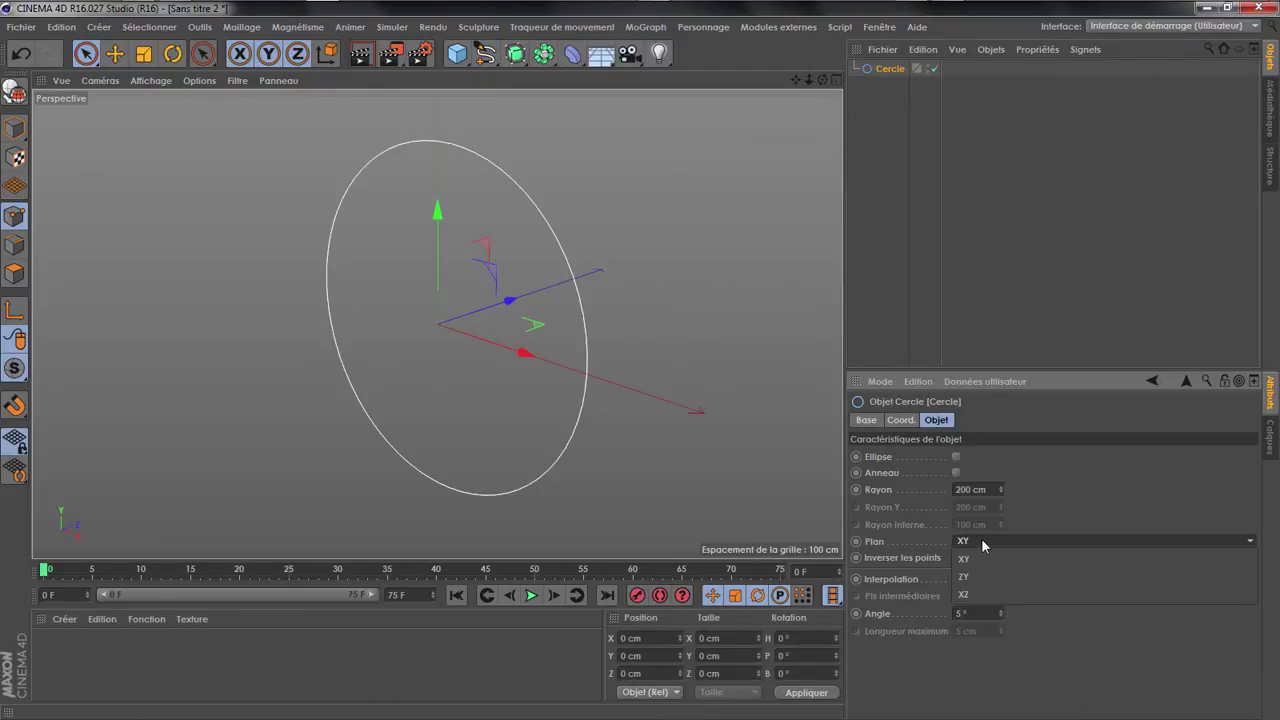
pyautogui.click(999, 595)
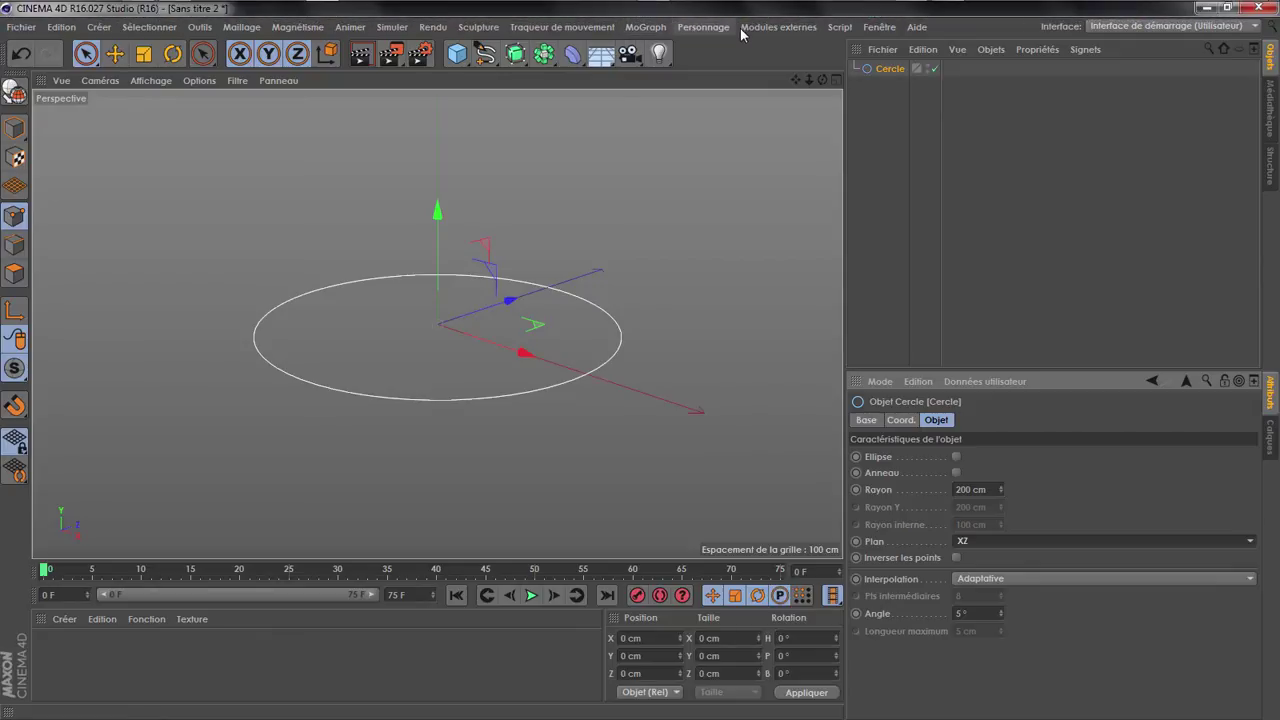
# Compare the installed Reeper plugins with the version on the plugin's web page, and return to Cinema 4D
pyautogui.click(778, 27)
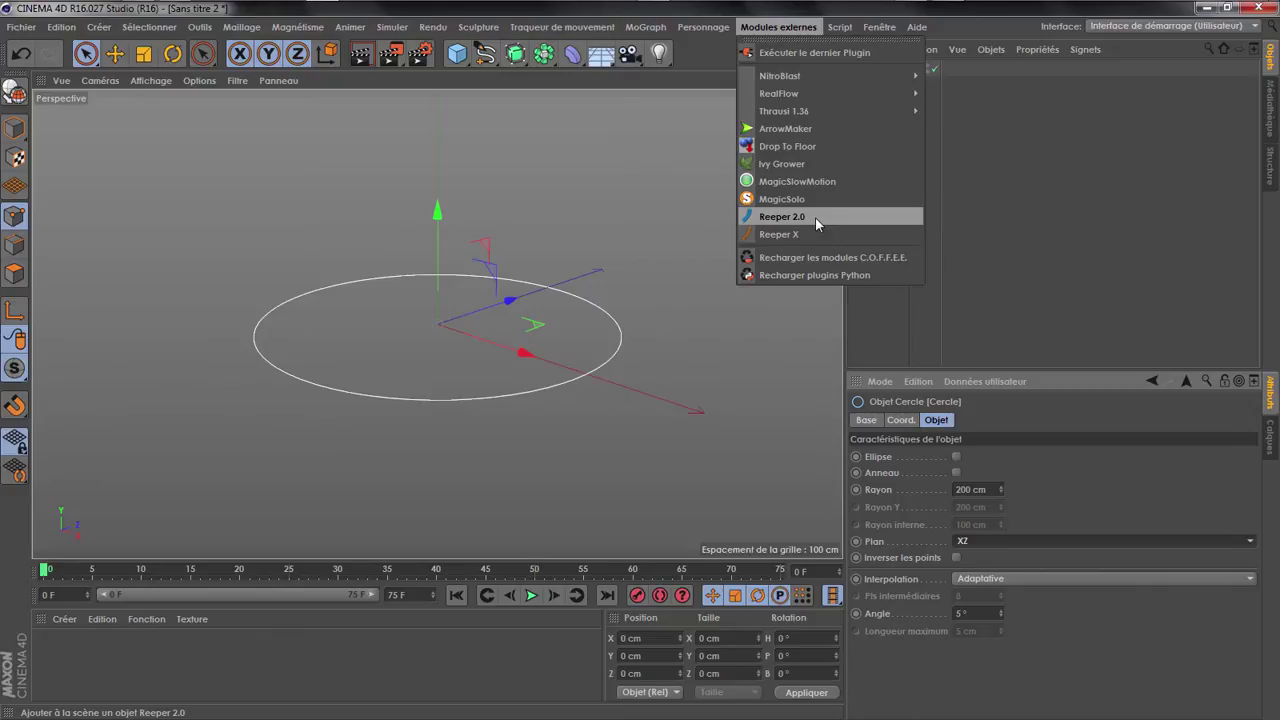
pyautogui.moveTo(554, 2)
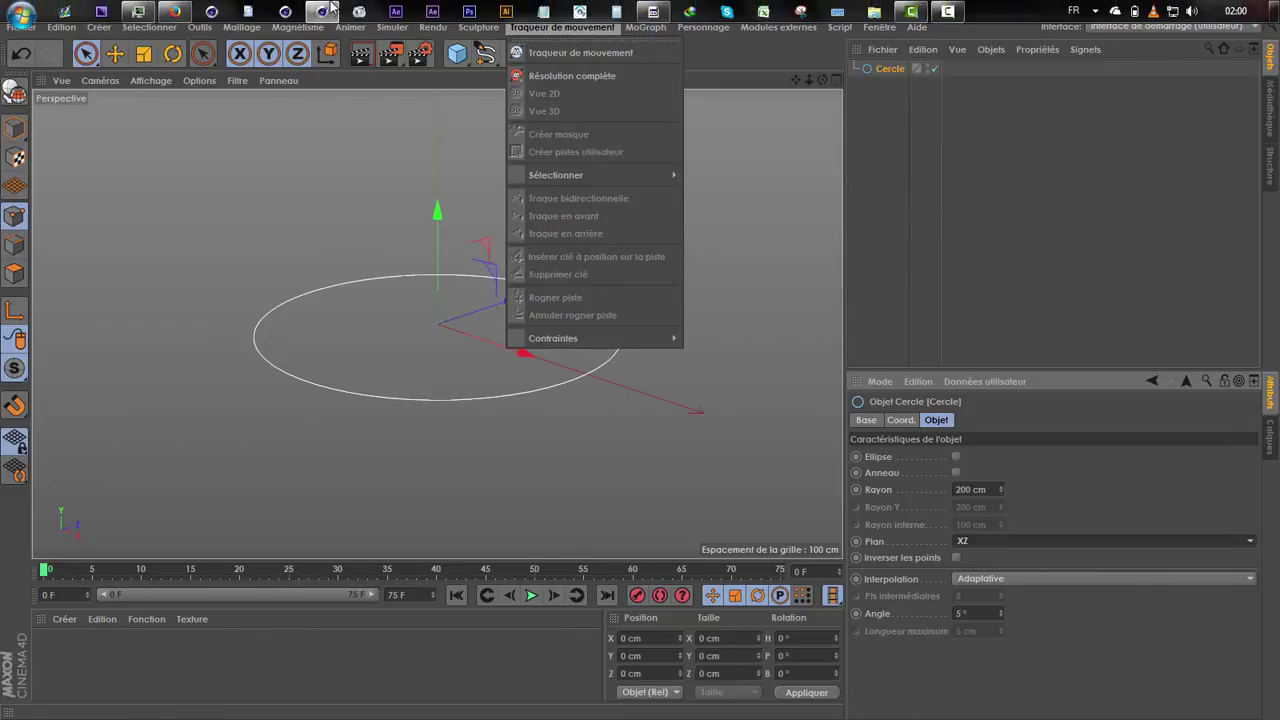
pyautogui.click(174, 11)
pyautogui.moveTo(346, 161); pyautogui.dragTo(400, 167)
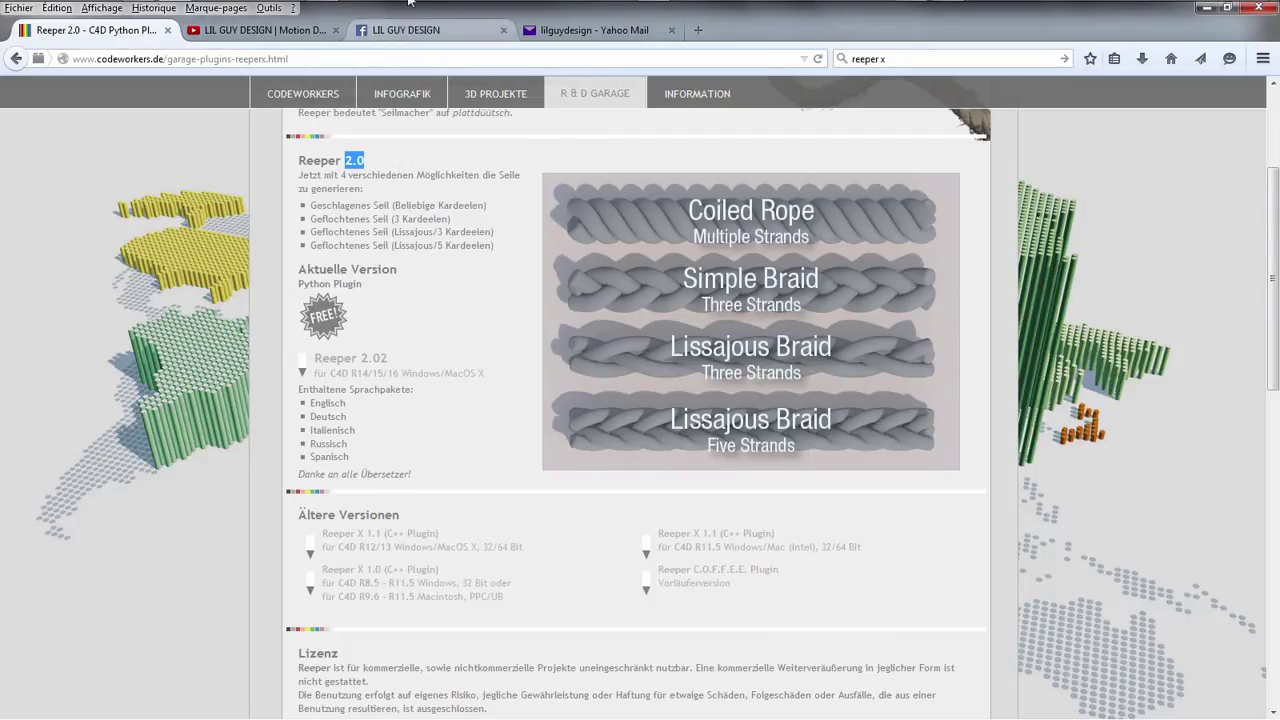
pyautogui.click(319, 12)
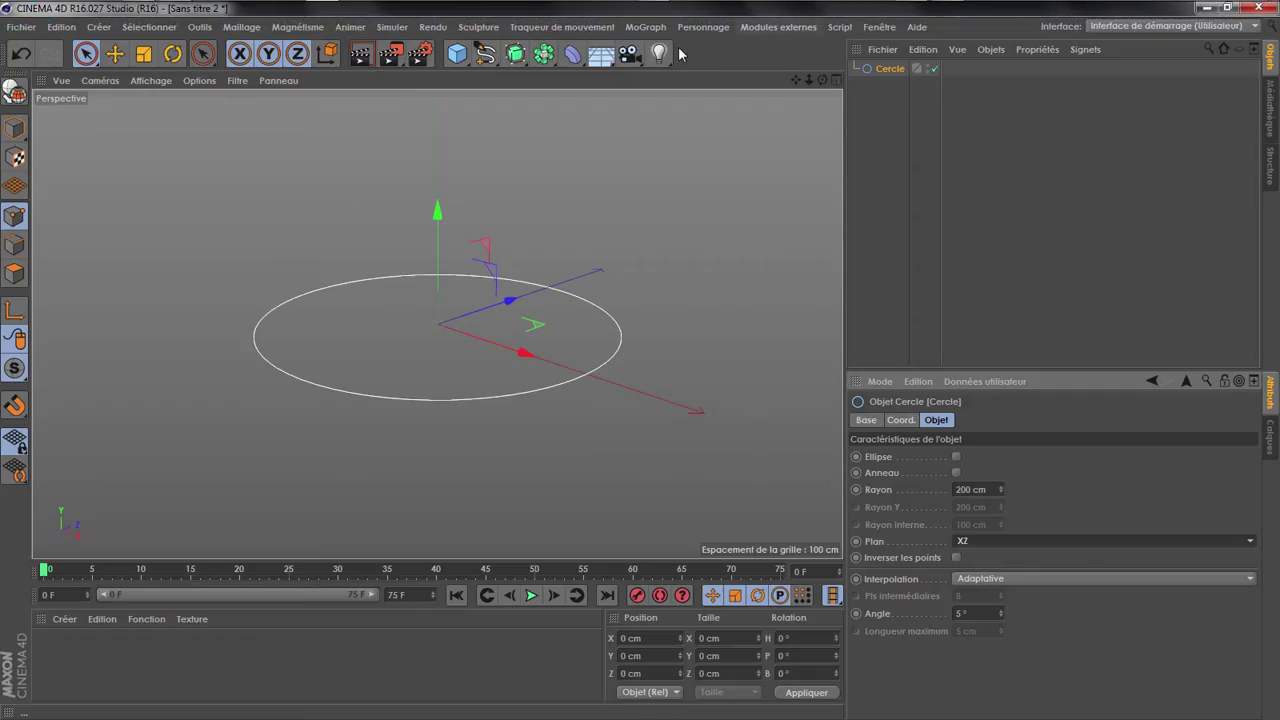
# Add a Reeper 2.0 object and make the circle spline its child
pyautogui.click(778, 27)
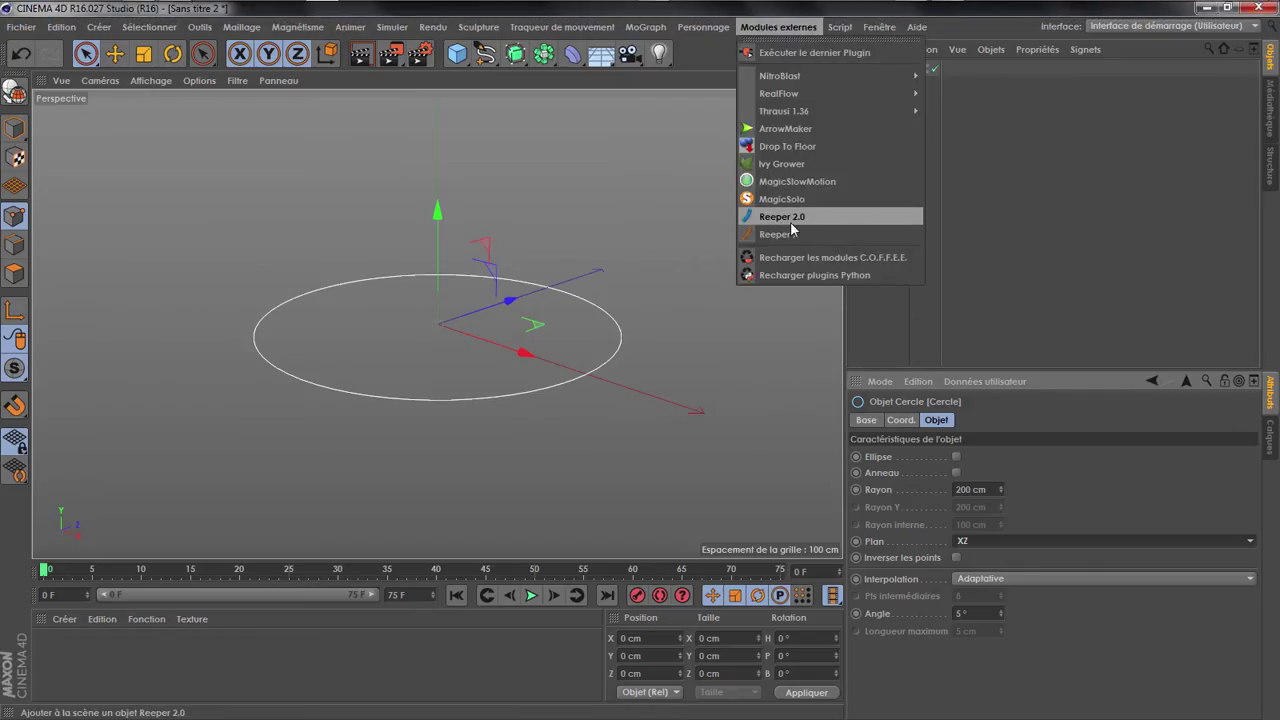
pyautogui.click(790, 219)
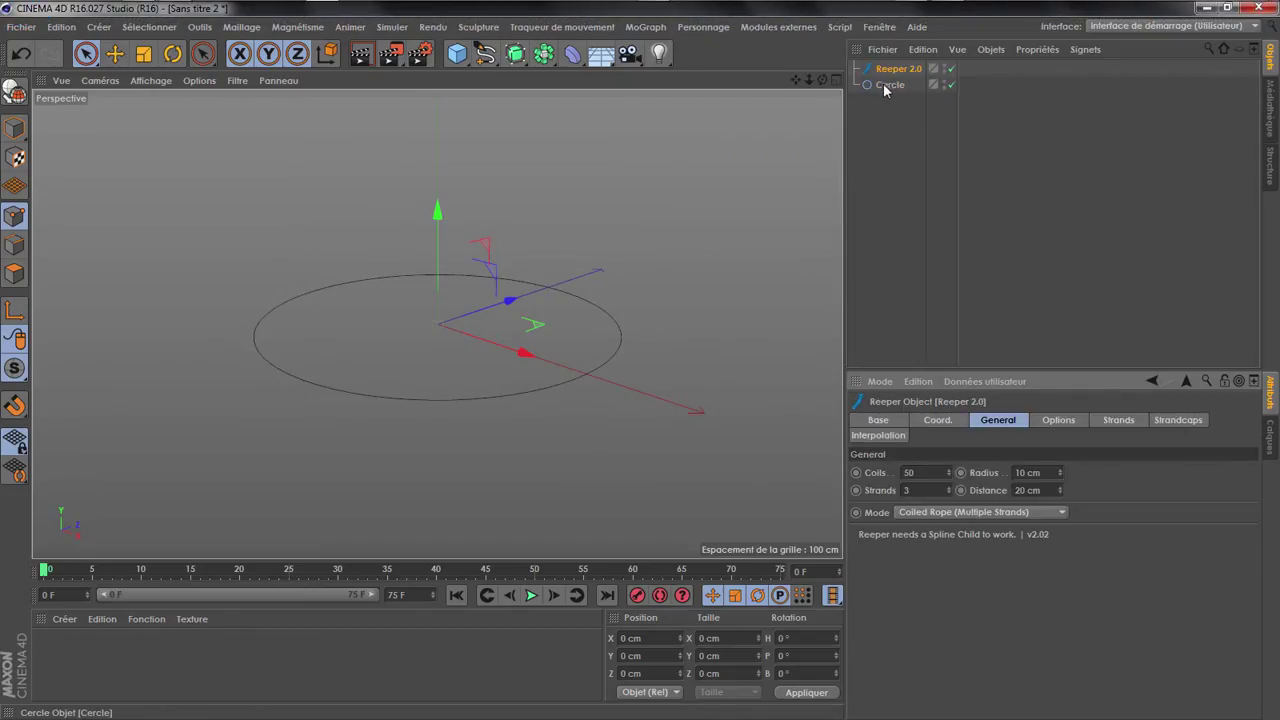
pyautogui.moveTo(891, 88); pyautogui.dragTo(897, 72)
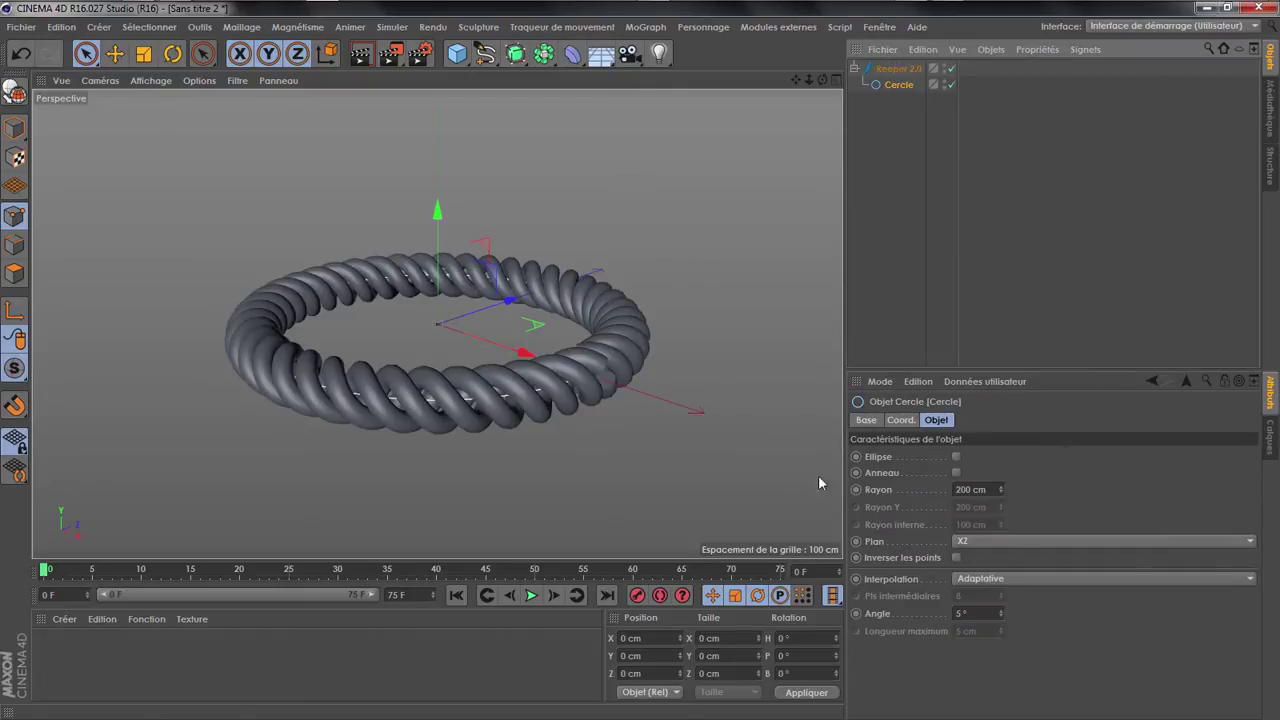
# Set the Reeper object's strands to 8 and its radius to 3 cm
pyautogui.click(898, 68)
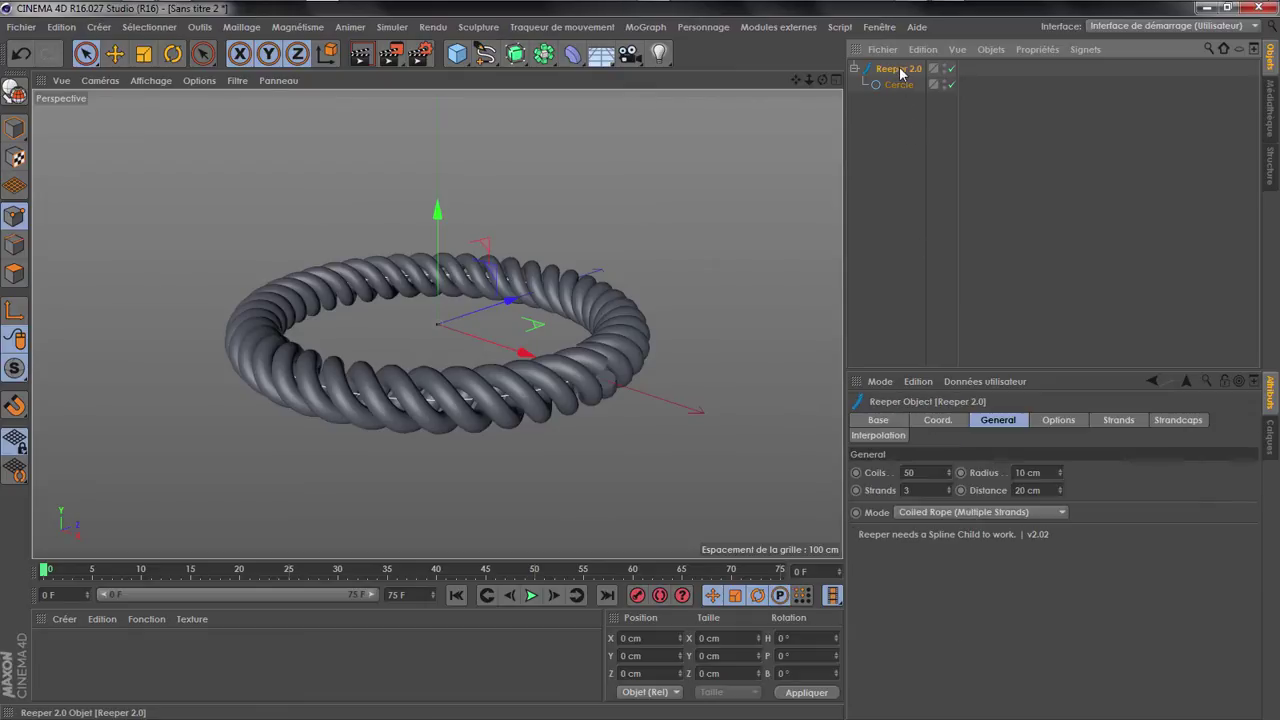
pyautogui.click(950, 487)
pyautogui.click(950, 487)
pyautogui.click(950, 487)
pyautogui.click(950, 487)
pyautogui.click(950, 487)
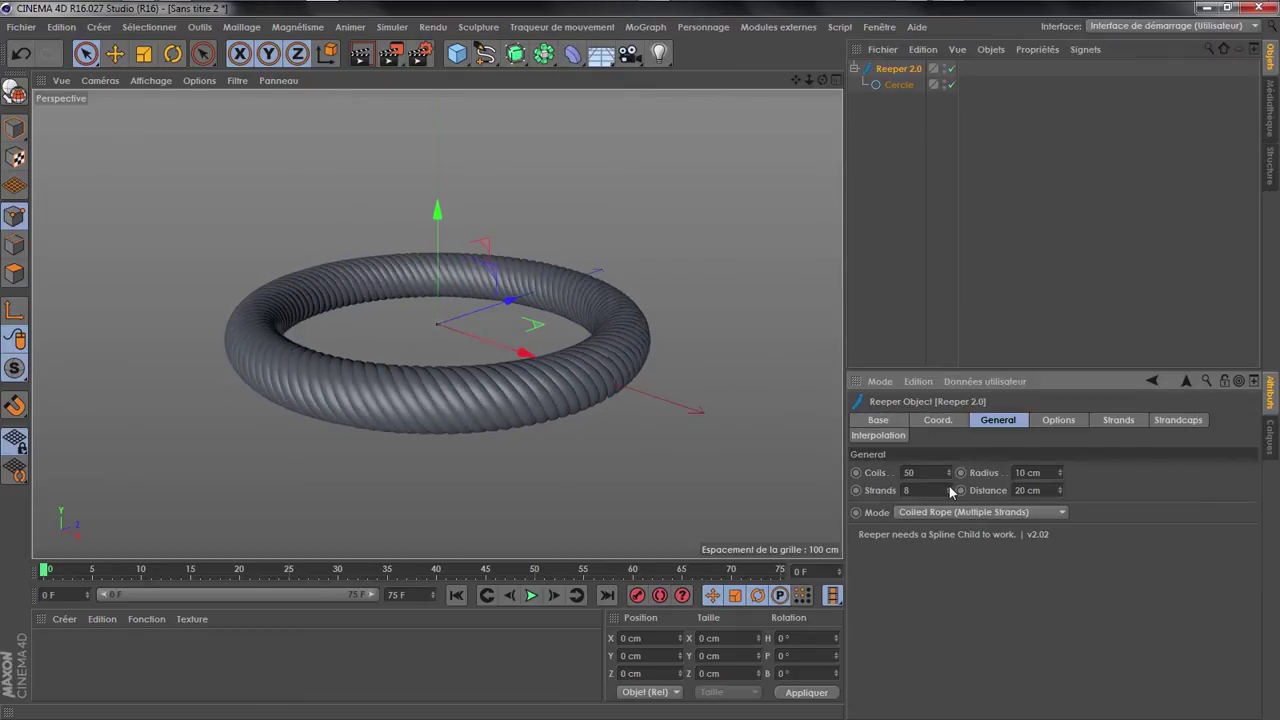
pyautogui.click(949, 487)
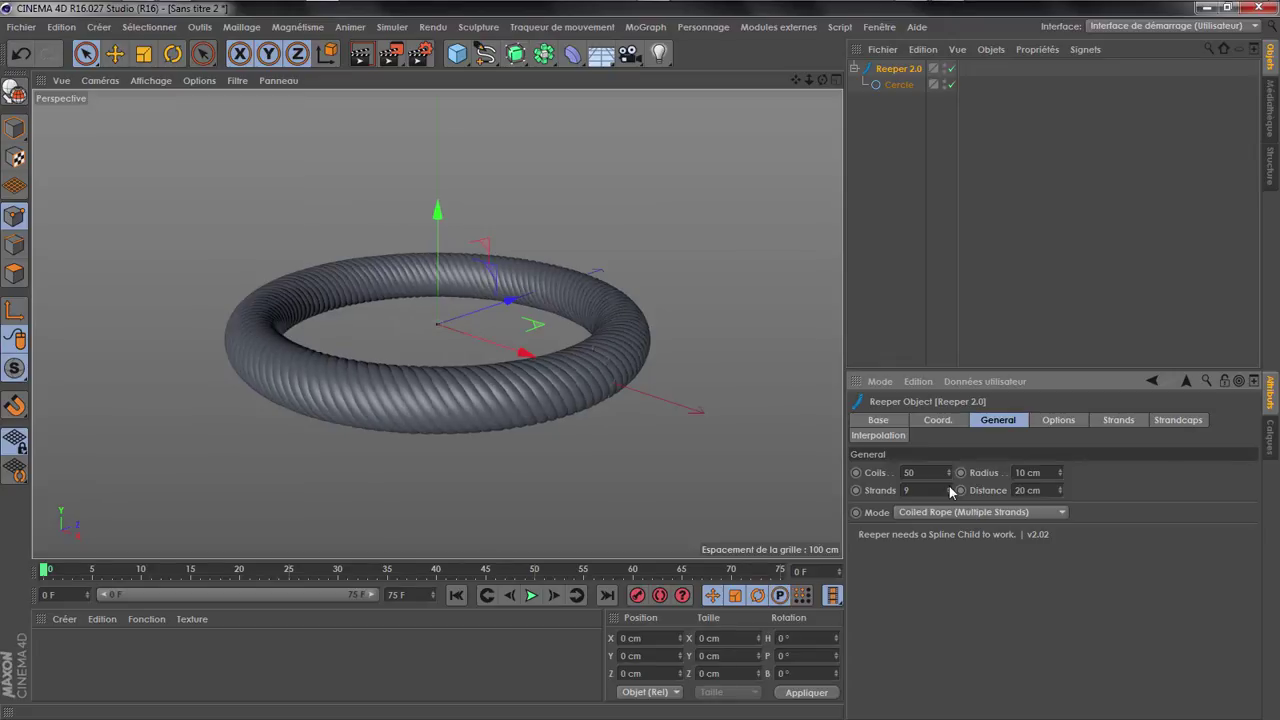
pyautogui.click(949, 495)
pyautogui.moveTo(1062, 476)
pyautogui.mouseDown()
pyautogui.moveTo(1062, 490)
pyautogui.moveTo(1064, 478)
pyautogui.mouseUp()
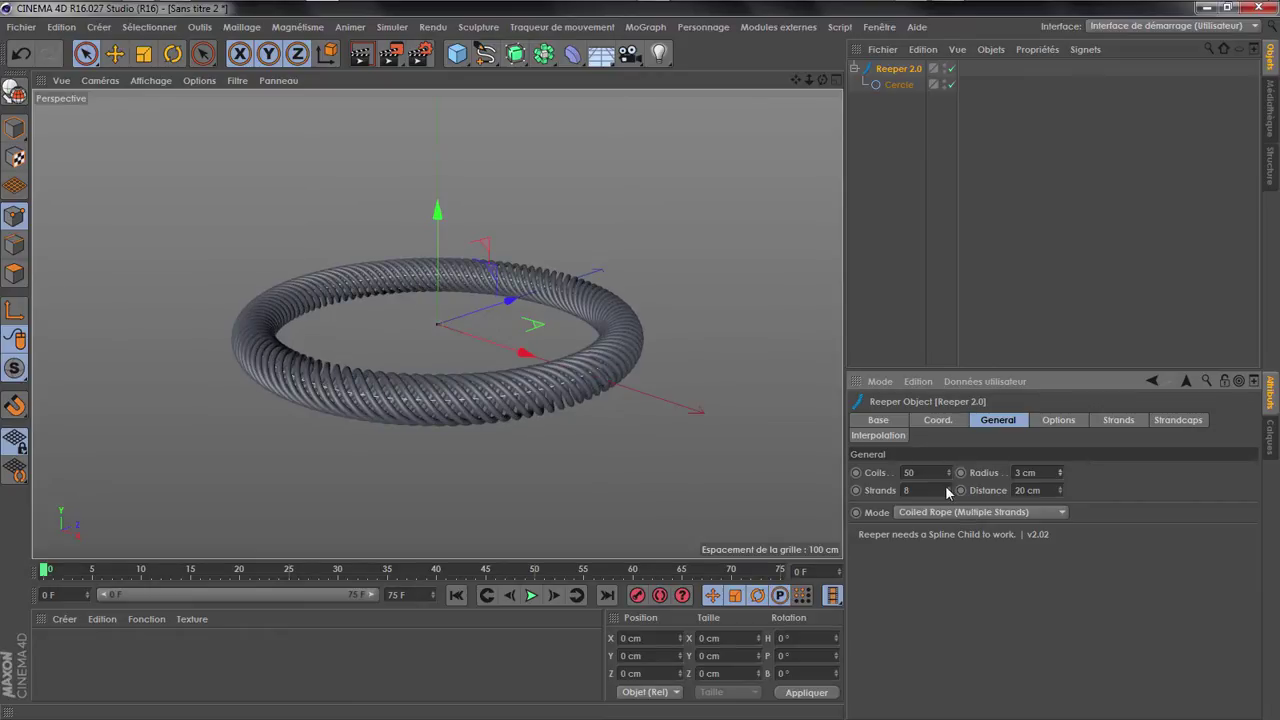
# Set the Reeper object's coils to 30 and its distance to 30 cm
pyautogui.moveTo(949, 480); pyautogui.dragTo(949, 486)
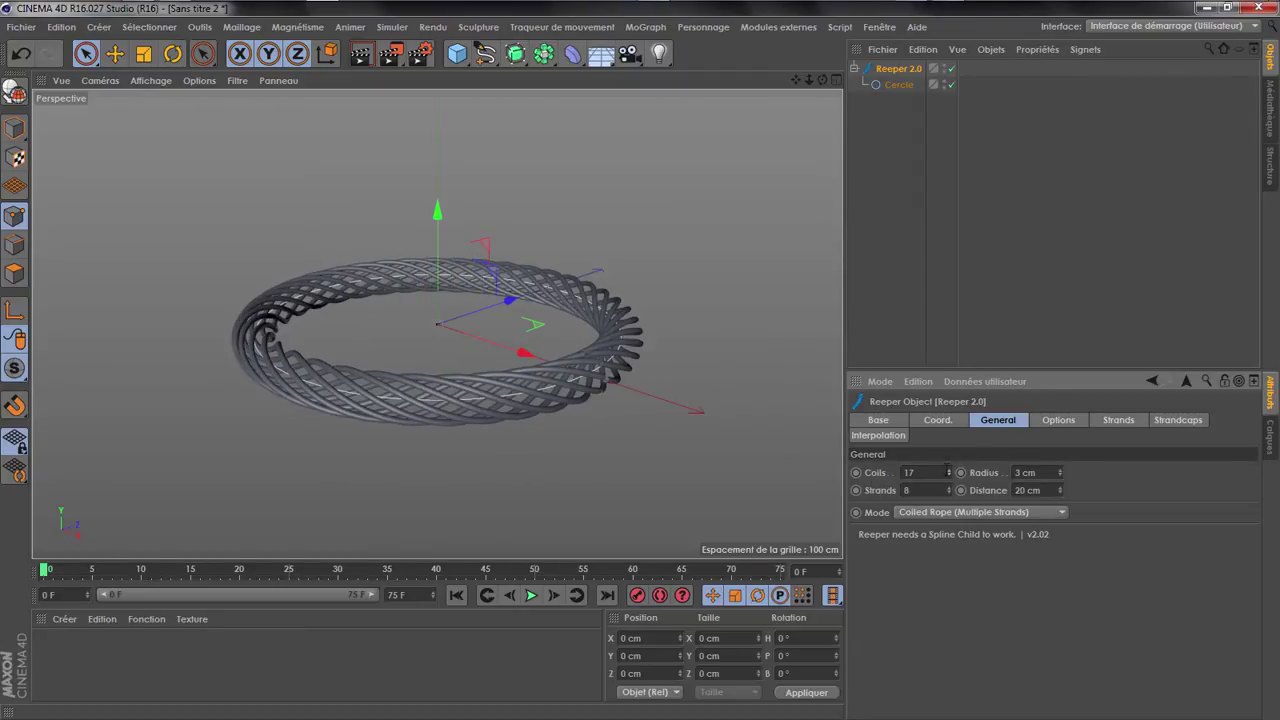
pyautogui.moveTo(947, 468); pyautogui.dragTo(947, 456)
pyautogui.scroll(3, 657, 426)
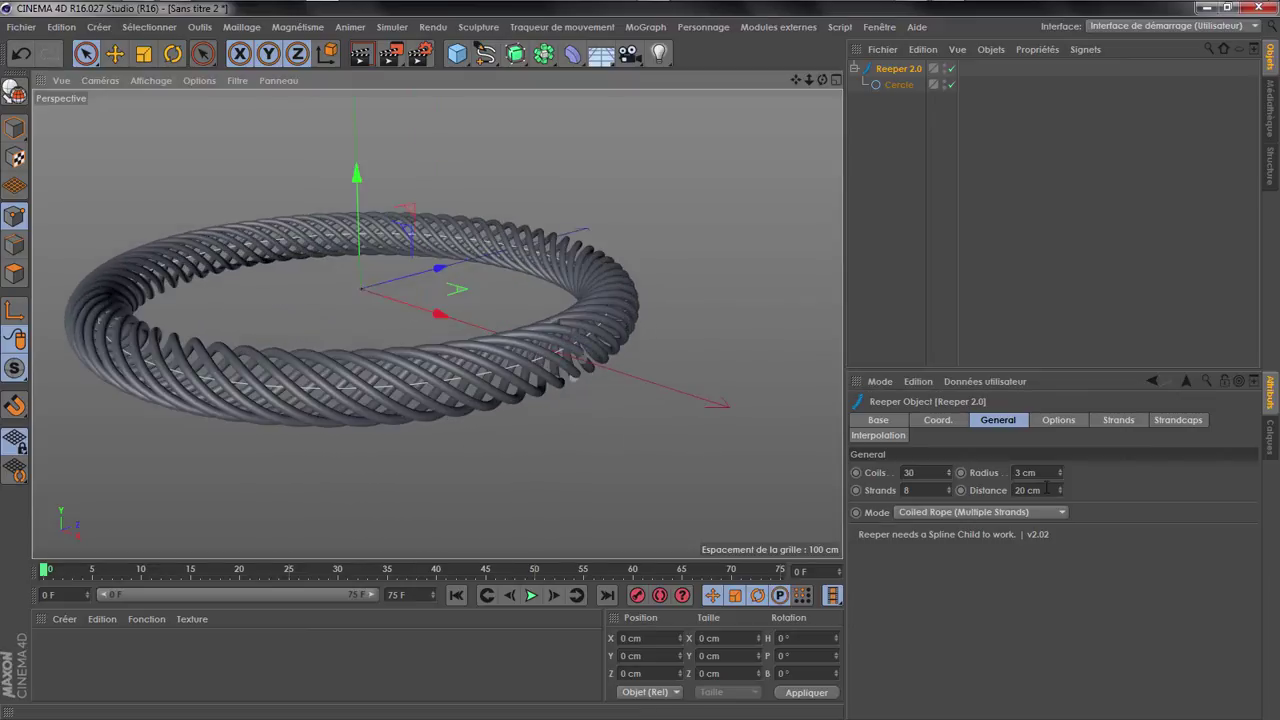
pyautogui.moveTo(1060, 490); pyautogui.dragTo(876, 516)
pyautogui.write('30')
pyautogui.press('Return')
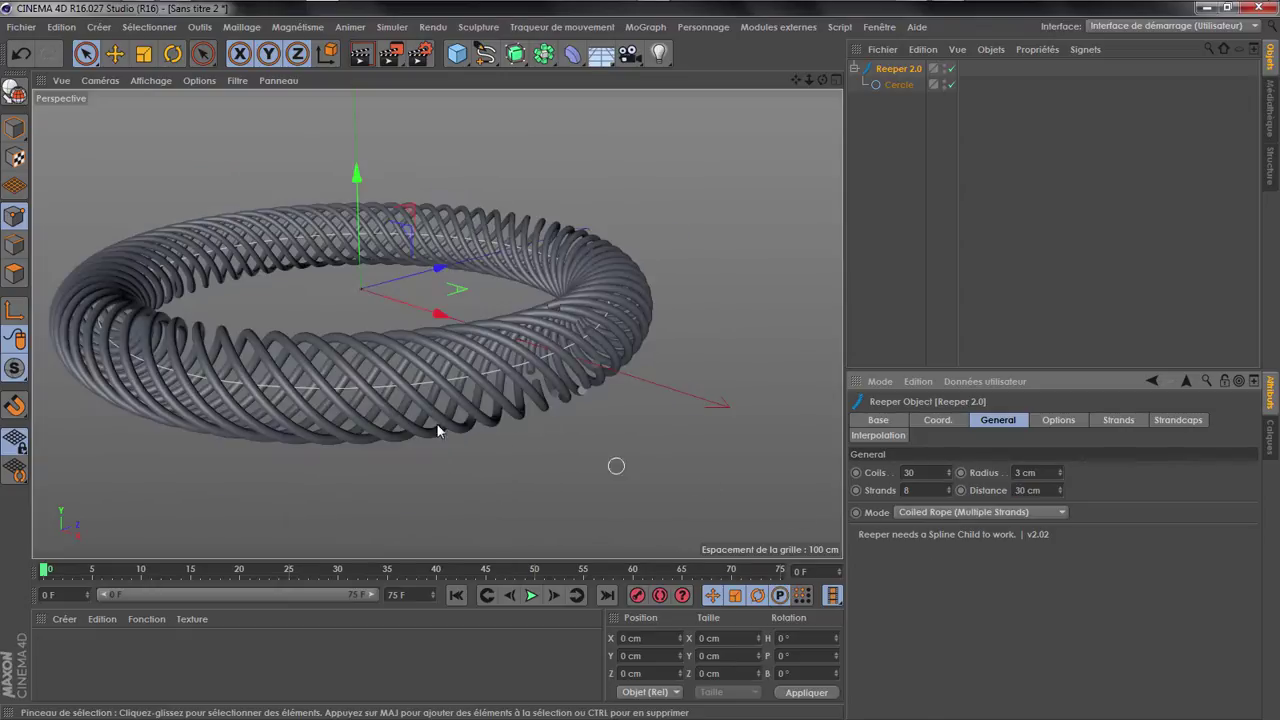
pyautogui.scroll(4, 200, 282)
pyautogui.scroll(-4, 607, 262)
# Compare the ring with the reference video and reduce its coils to 22
pyautogui.moveTo(746, 4)
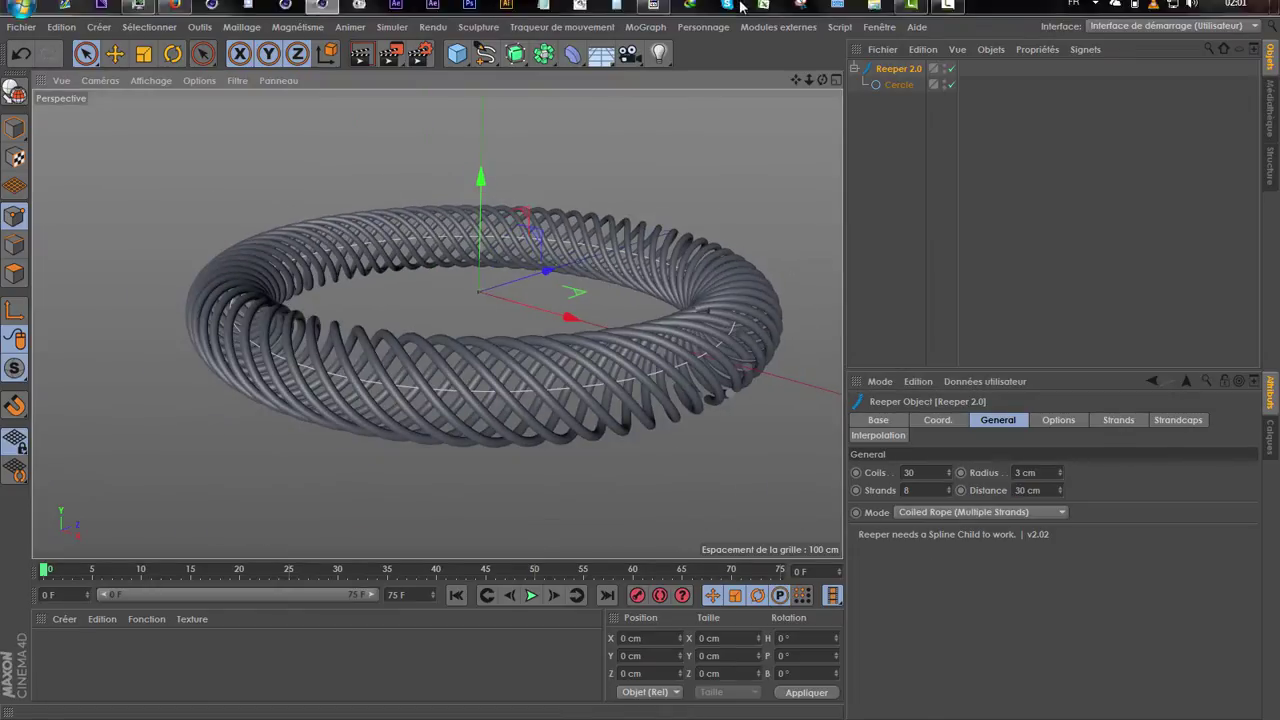
pyautogui.click(655, 14)
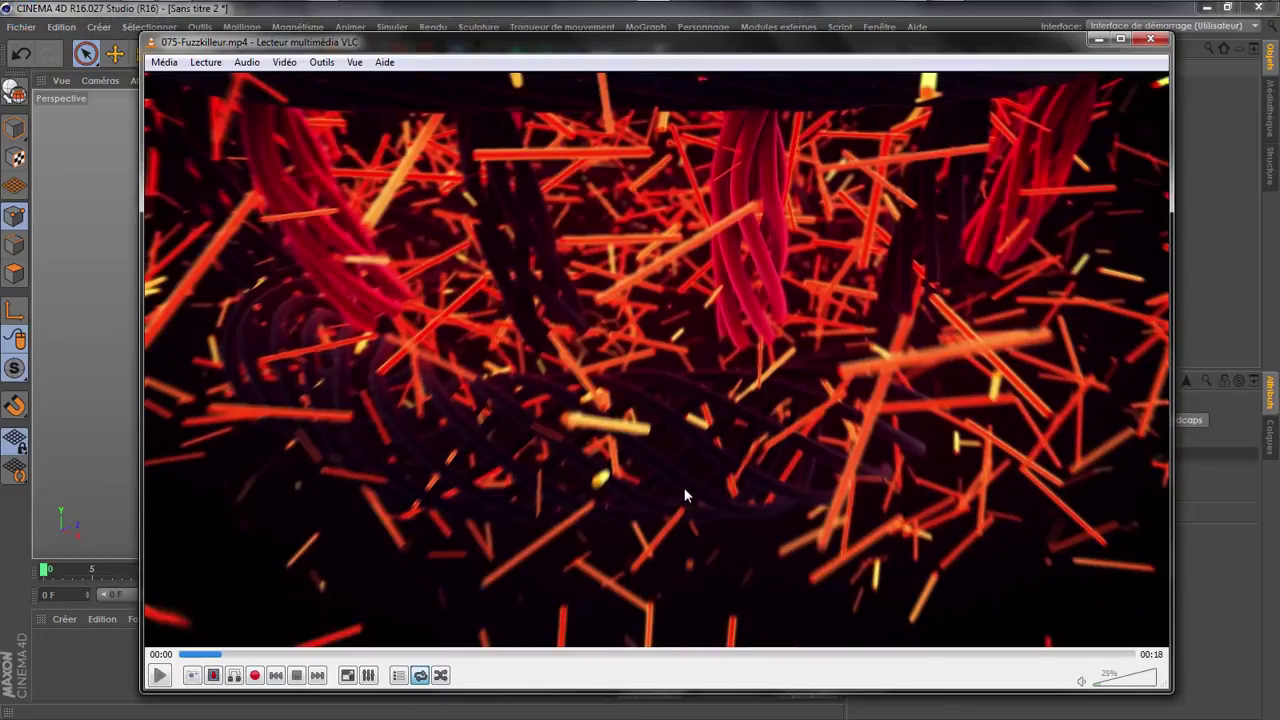
pyautogui.moveTo(634, 45); pyautogui.dragTo(801, 63)
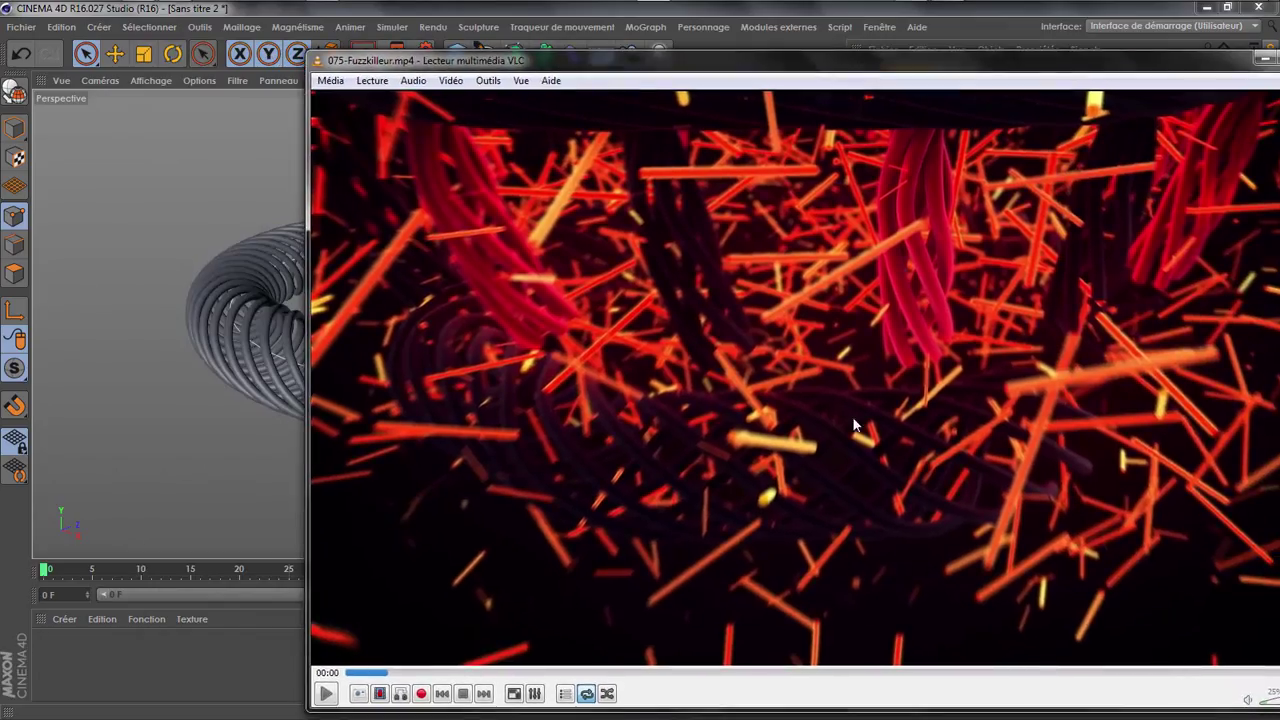
pyautogui.click(249, 341)
pyautogui.moveTo(949, 473); pyautogui.dragTo(949, 485)
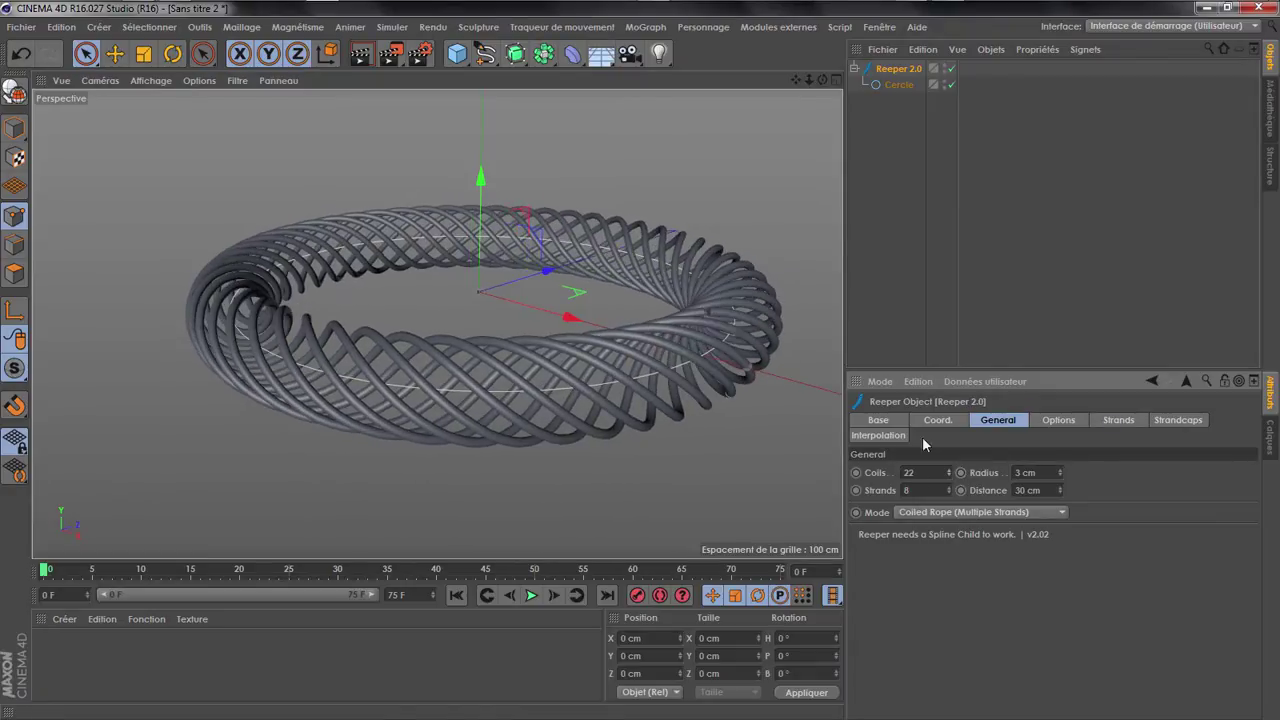
pyautogui.scroll(-2, 362, 348)
pyautogui.scroll(-1, 481, 395)
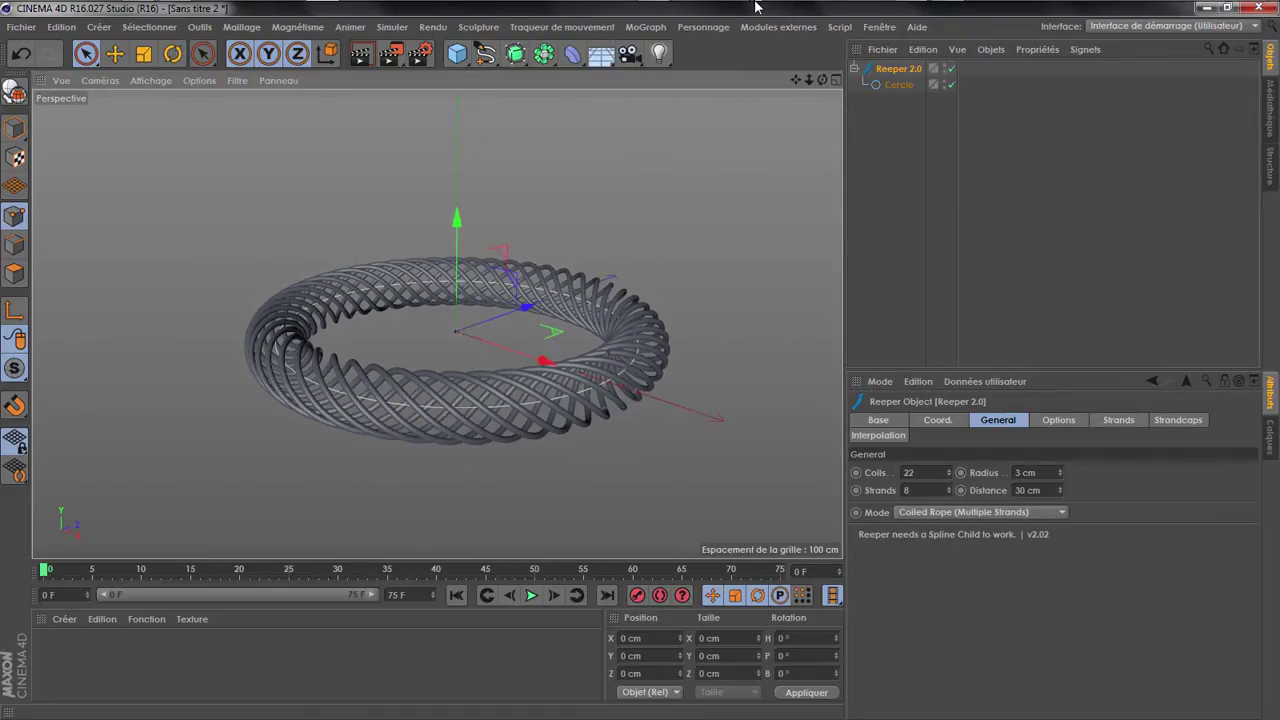
# Duplicate the Reeper ring and place the copy straight above the original
pyautogui.moveTo(712, 10)
pyautogui.click(855, 69)
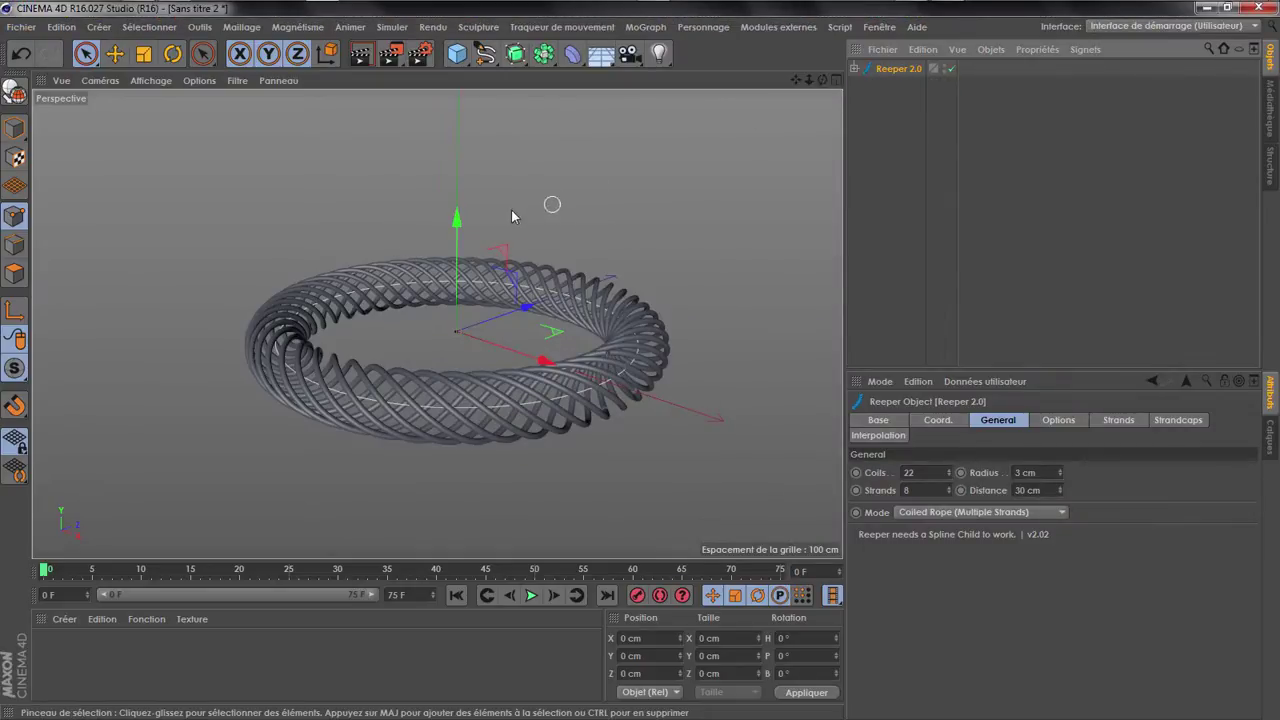
pyautogui.keyDown('ctrl'); pyautogui.moveTo(461, 219); pyautogui.dragTo(483, 47); pyautogui.keyUp('ctrl')
# Increase the radius of the circle spline inside the upper Reeper copy
pyautogui.click(854, 69)
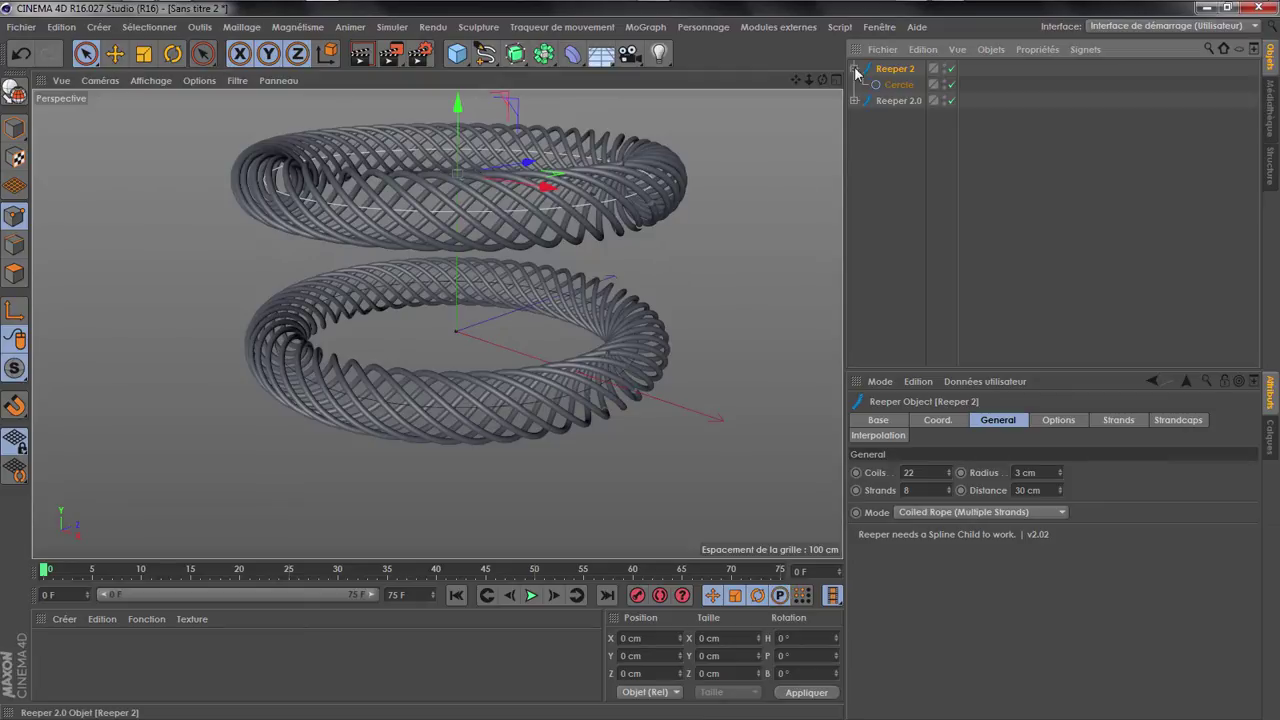
pyautogui.click(897, 84)
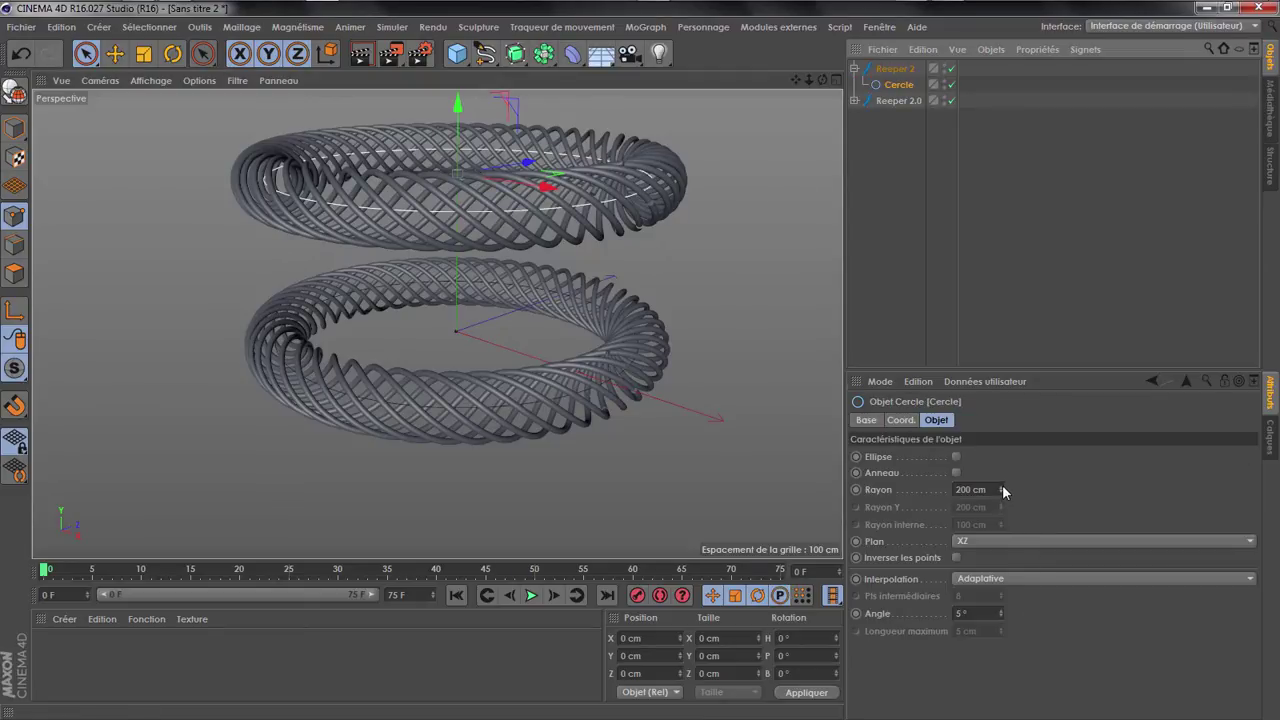
pyautogui.click(1002, 487)
pyautogui.click(962, 489)
pyautogui.write('50')
pyautogui.press('Return')
# Set the upper Reeper ring's distance to 11 cm and its strand radius to 4 cm
pyautogui.click(898, 71)
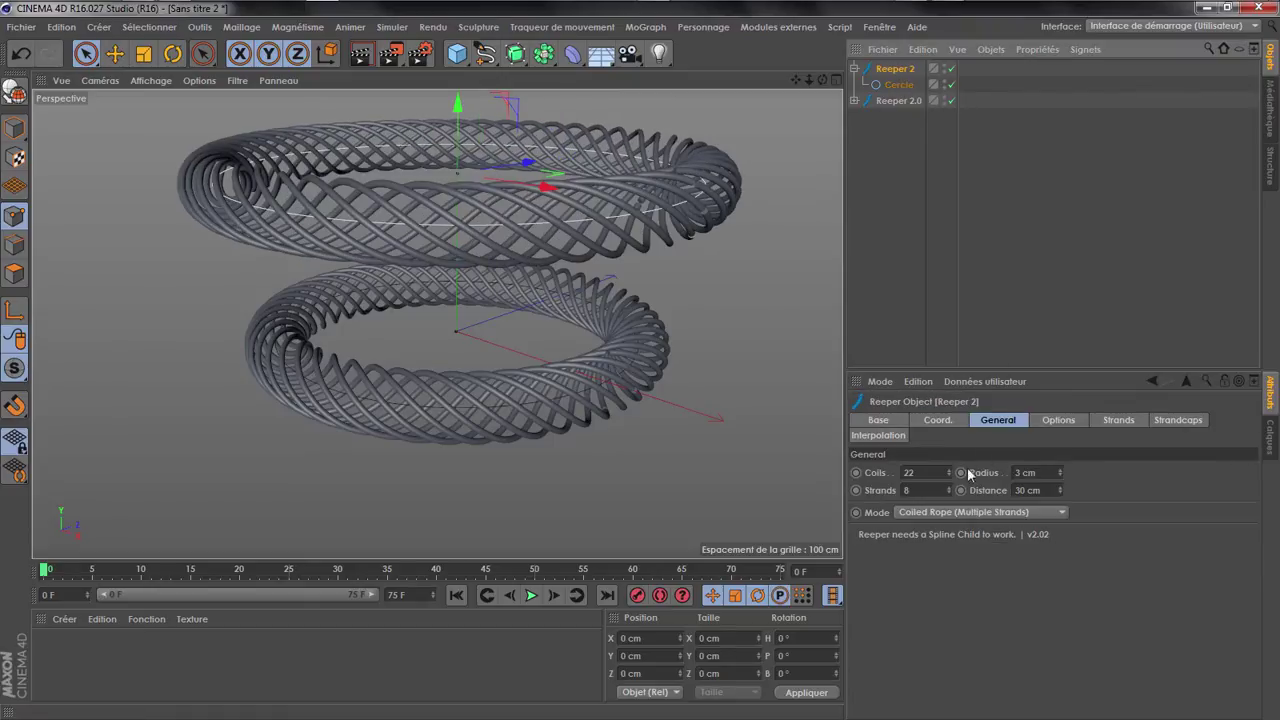
pyautogui.moveTo(1058, 494); pyautogui.dragTo(1018, 494)
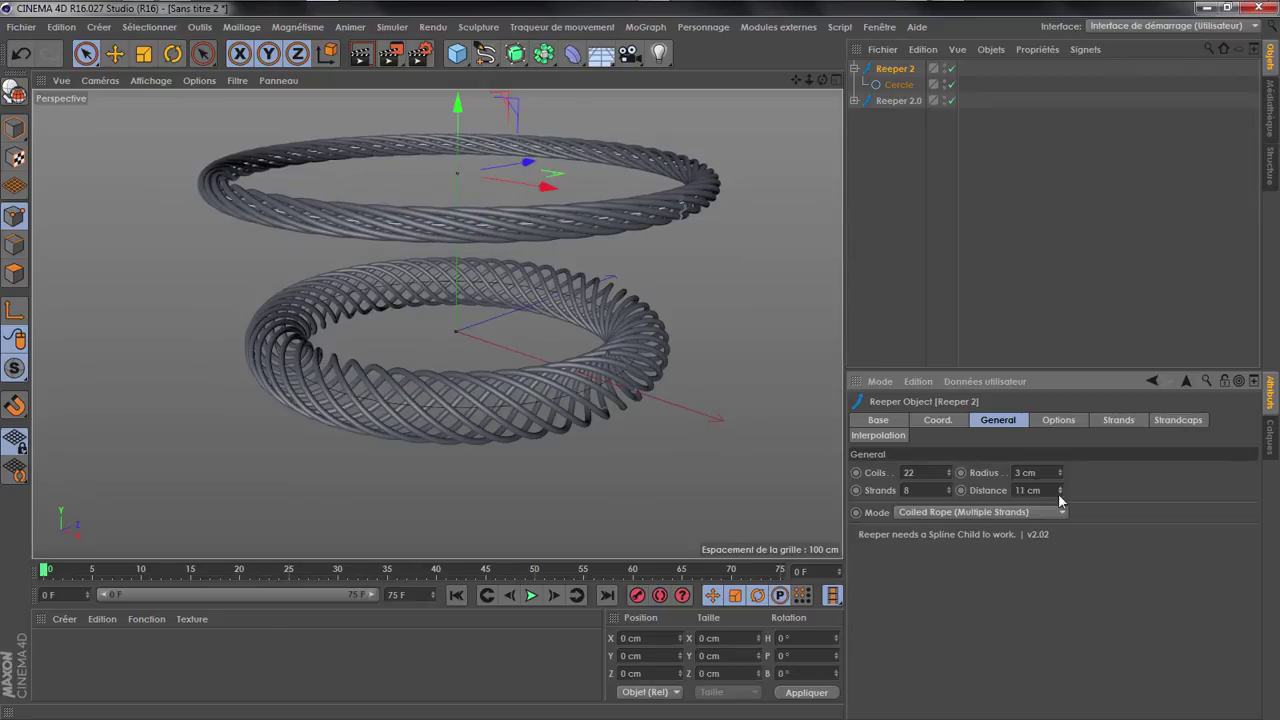
pyautogui.keyDown('alt'); pyautogui.moveTo(617, 370); pyautogui.dragTo(520, 380); pyautogui.keyUp('alt')
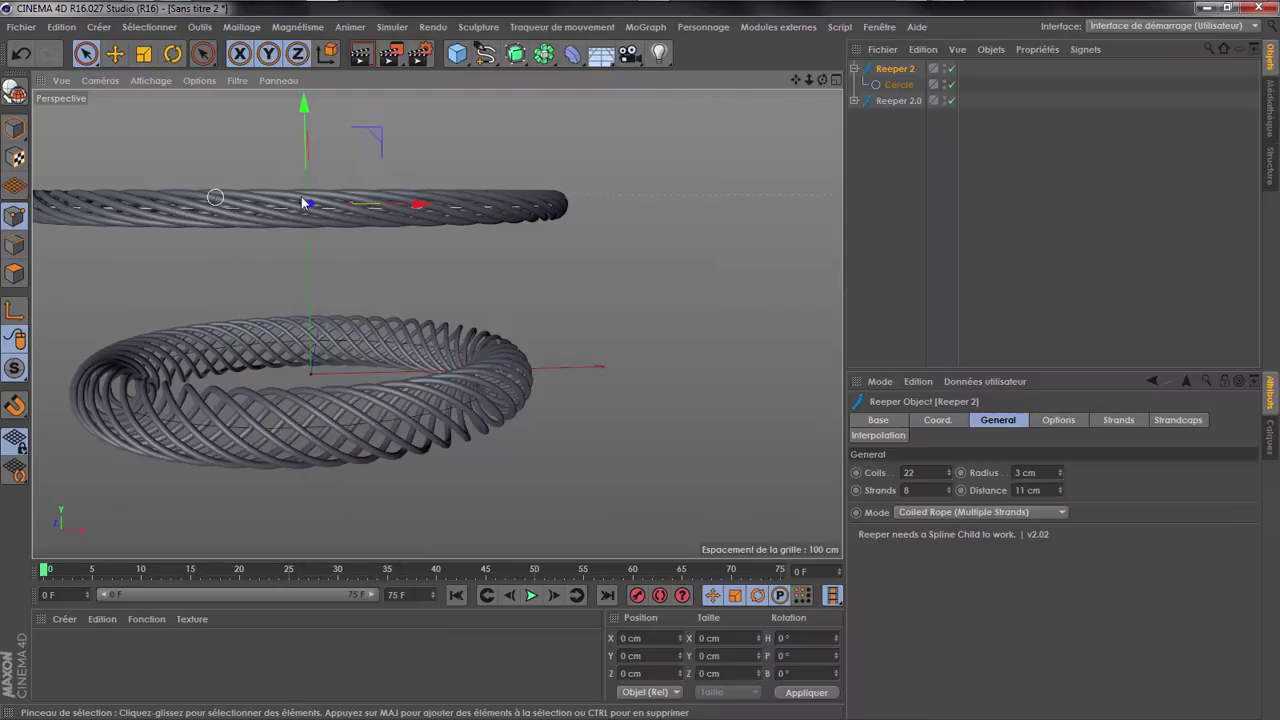
pyautogui.moveTo(1060, 472); pyautogui.dragTo(1089, 505)
pyautogui.click(1060, 470)
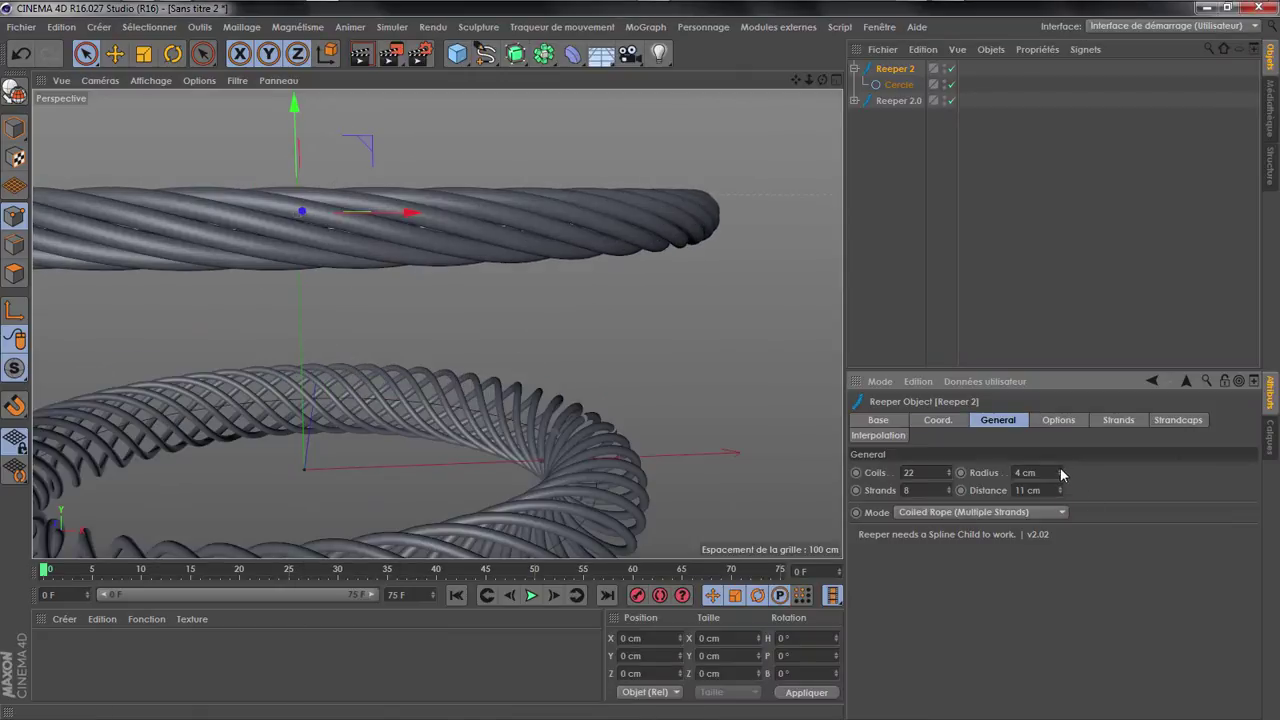
# Increase the upper Reeper ring's distance to 13 cm
pyautogui.scroll(2, 423, 166)
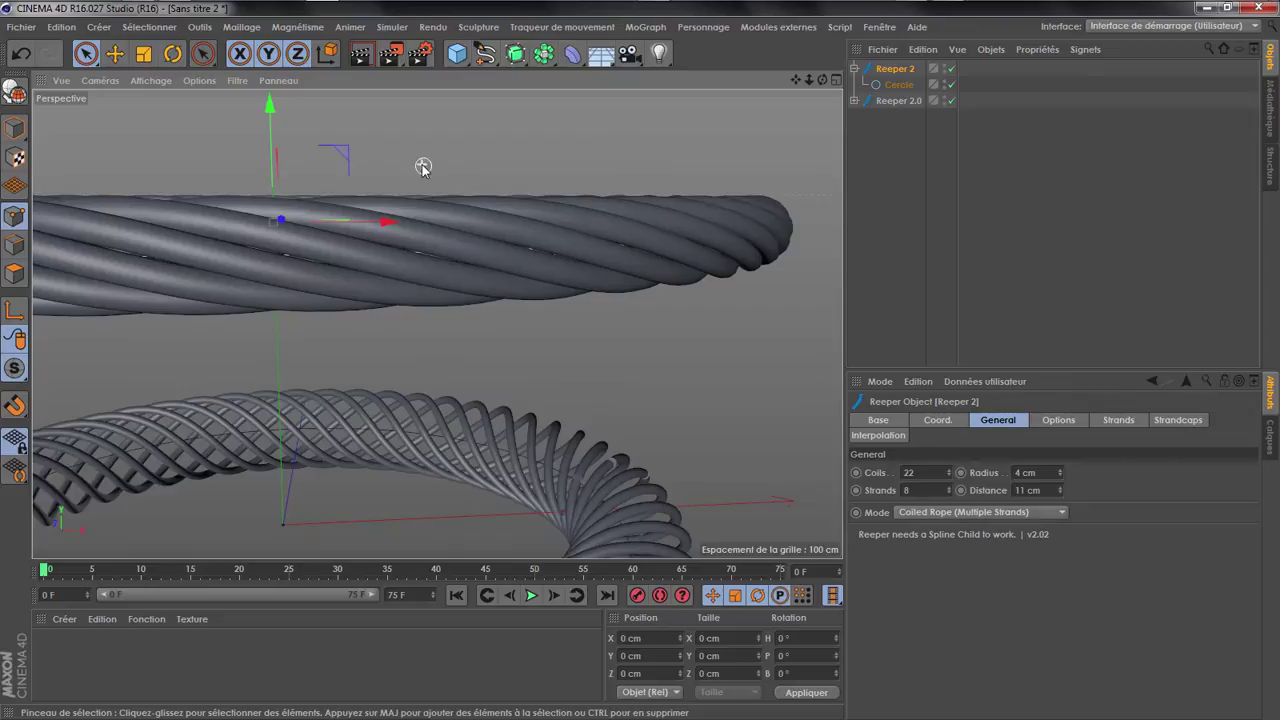
pyautogui.scroll(2, 411, 251)
pyautogui.moveTo(1060, 488); pyautogui.dragTo(1064, 476)
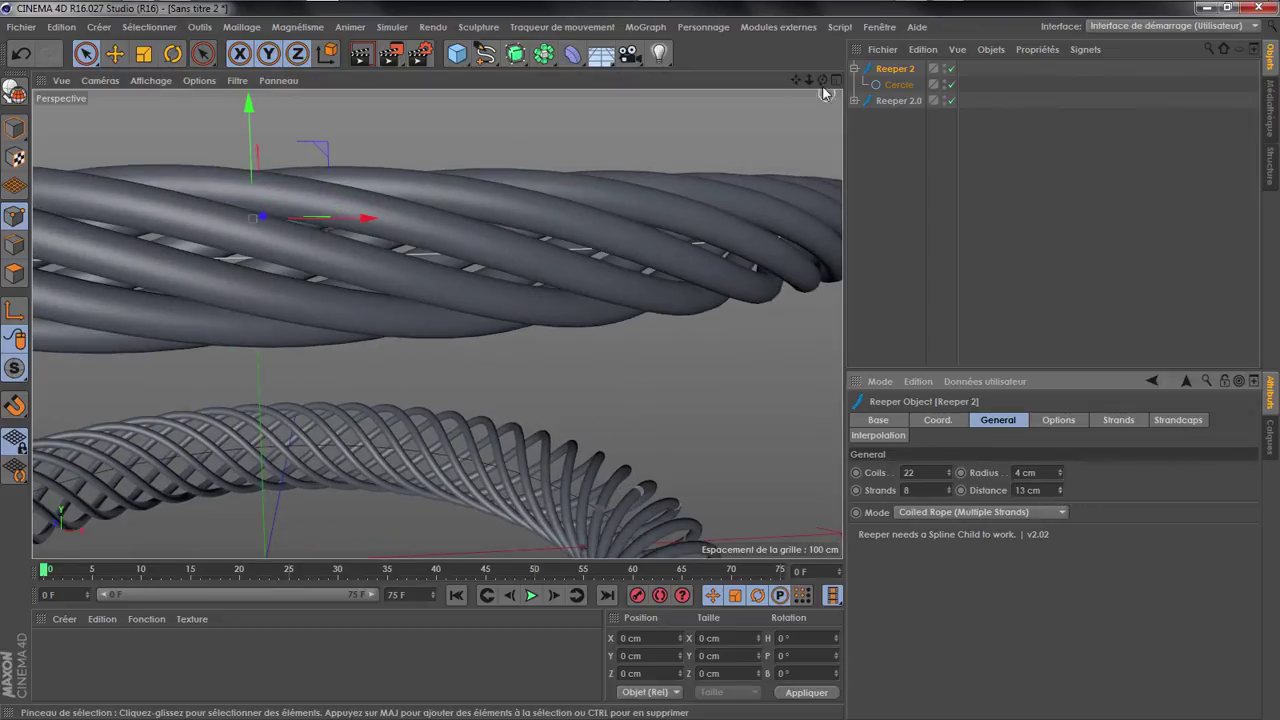
# Set the radius of the circle spline inside the upper Reeper ring to 287 cm
pyautogui.scroll(-5, 437, 323)
pyautogui.scroll(2, 437, 323)
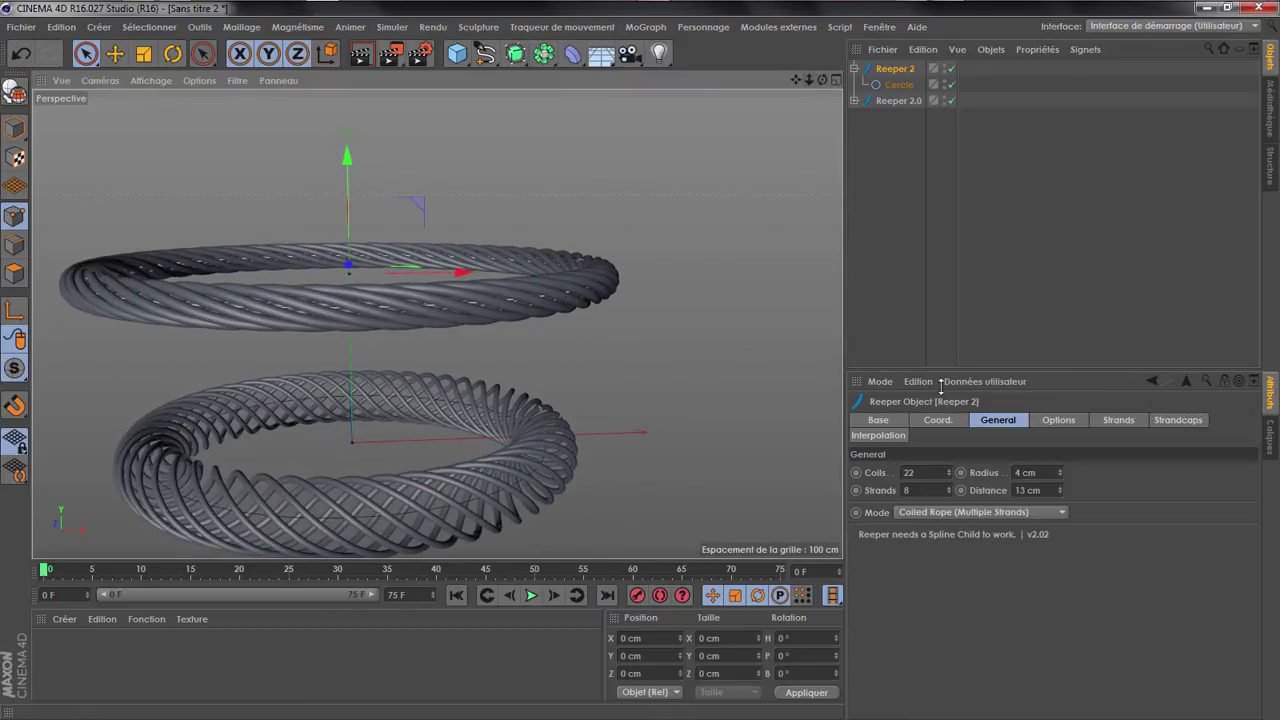
pyautogui.click(899, 84)
pyautogui.moveTo(999, 489); pyautogui.dragTo(1033, 489)
pyautogui.scroll(-2, 577, 421)
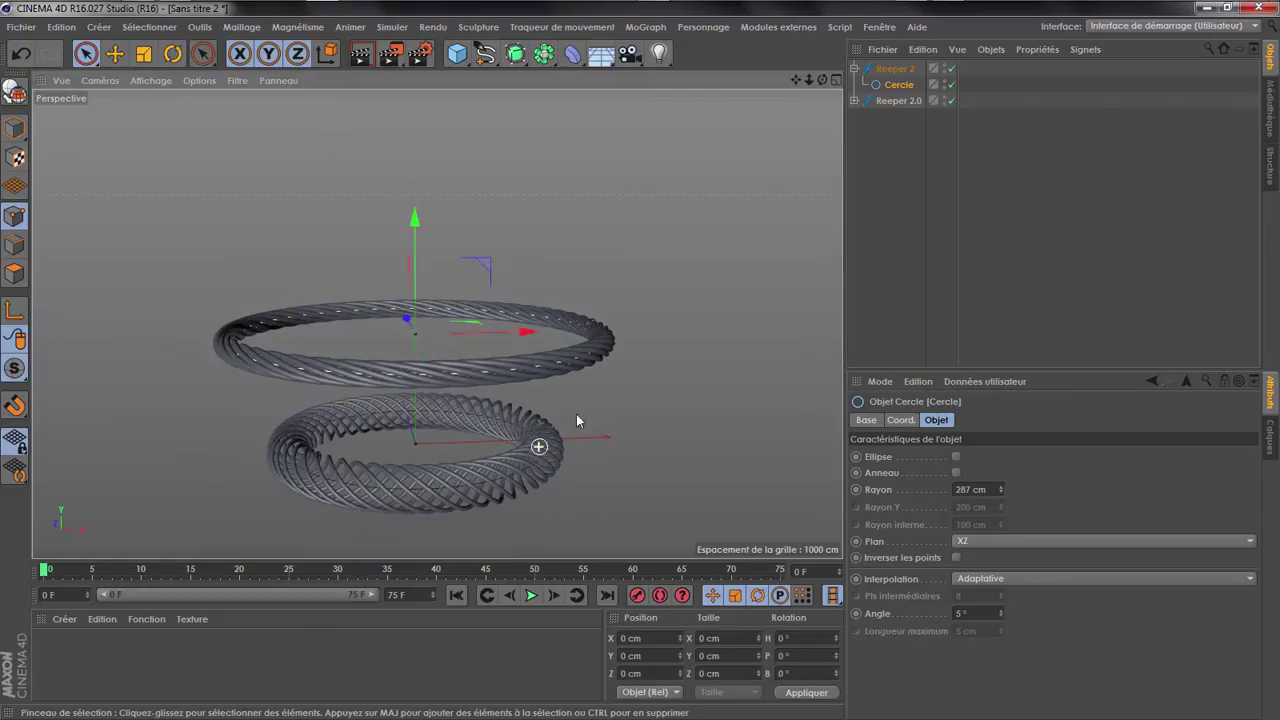
# Draw a two-point linear spline in the front view from inside the lower ring up to the upper ring's tube at its +X side
pyautogui.moveTo(822, 79)
pyautogui.mouseDown()
pyautogui.moveTo(848, 195)
pyautogui.moveTo(826, 145)
pyautogui.moveTo(822, 68)
pyautogui.mouseUp()
pyautogui.scroll(3, 500, 386)
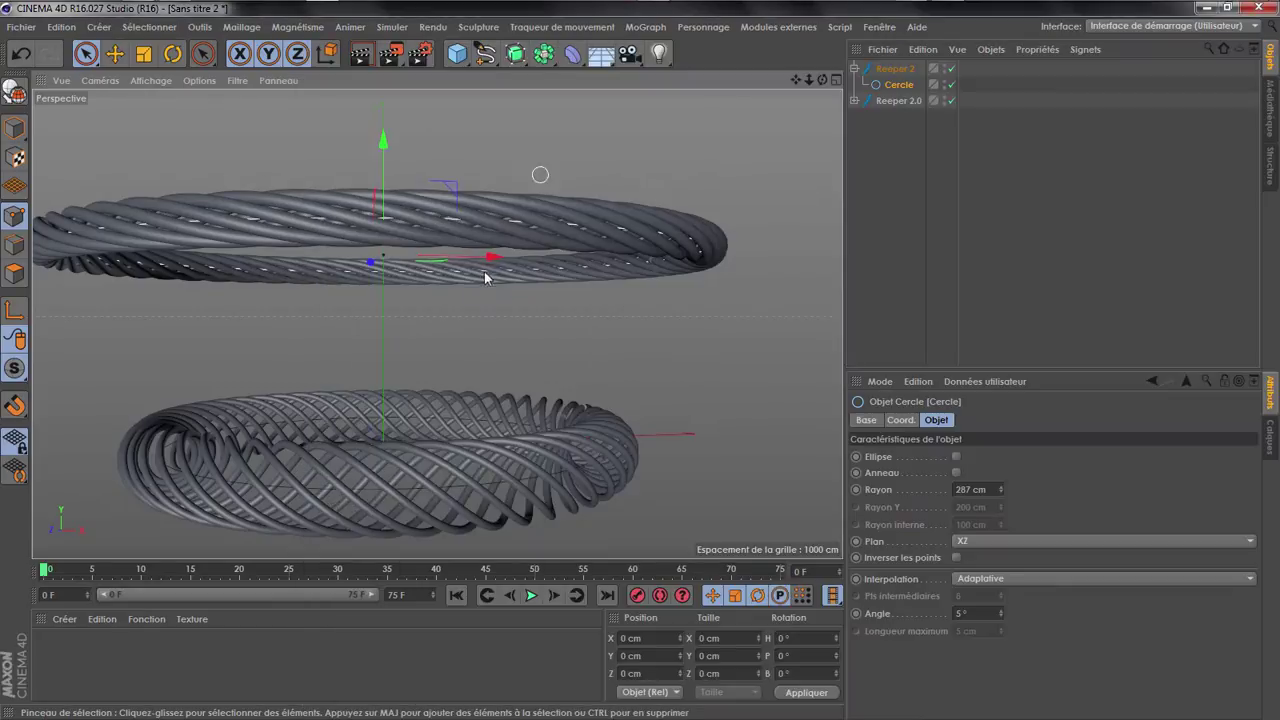
pyautogui.moveTo(822, 80); pyautogui.dragTo(612, 78)
pyautogui.middleClick(587, 226)
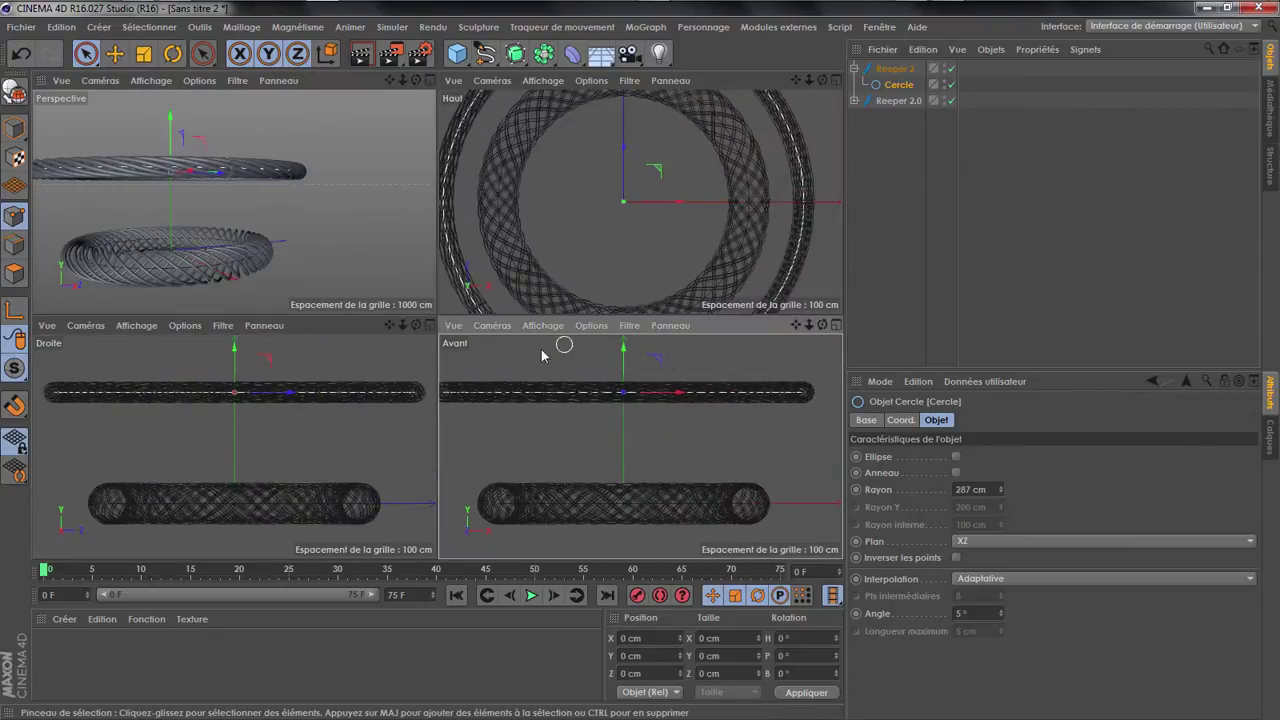
pyautogui.click(485, 53)
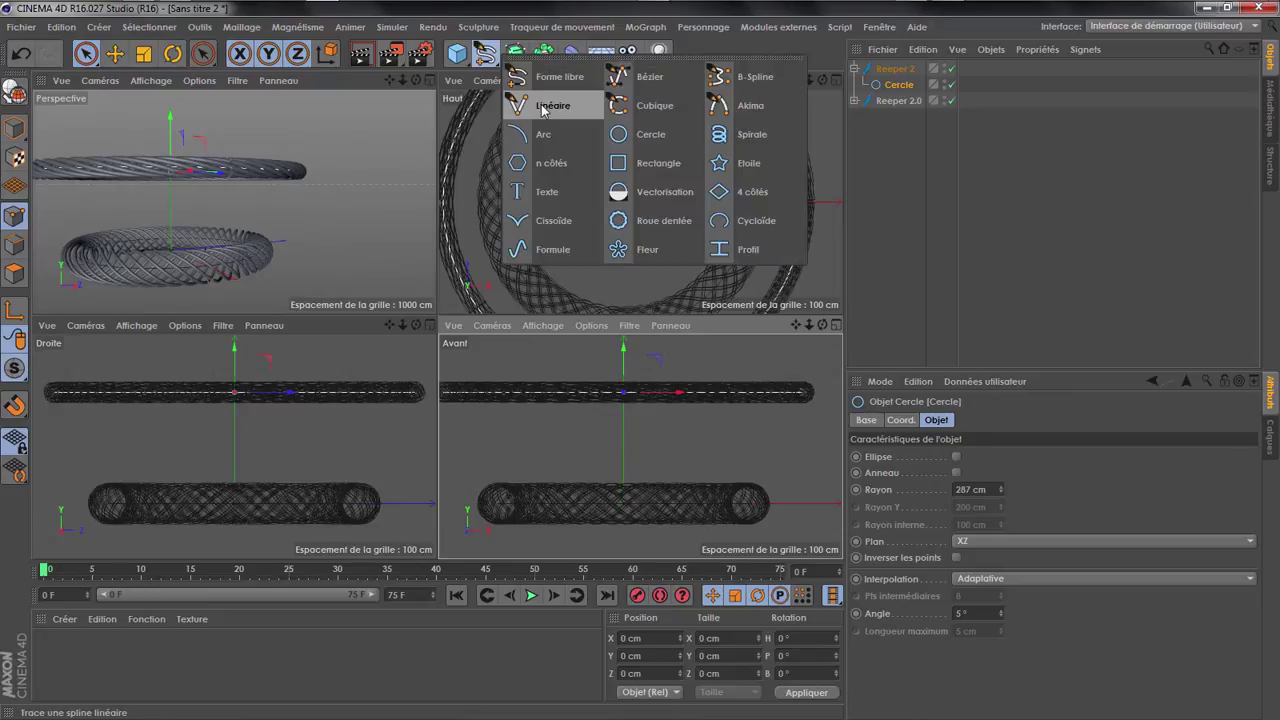
pyautogui.click(543, 108)
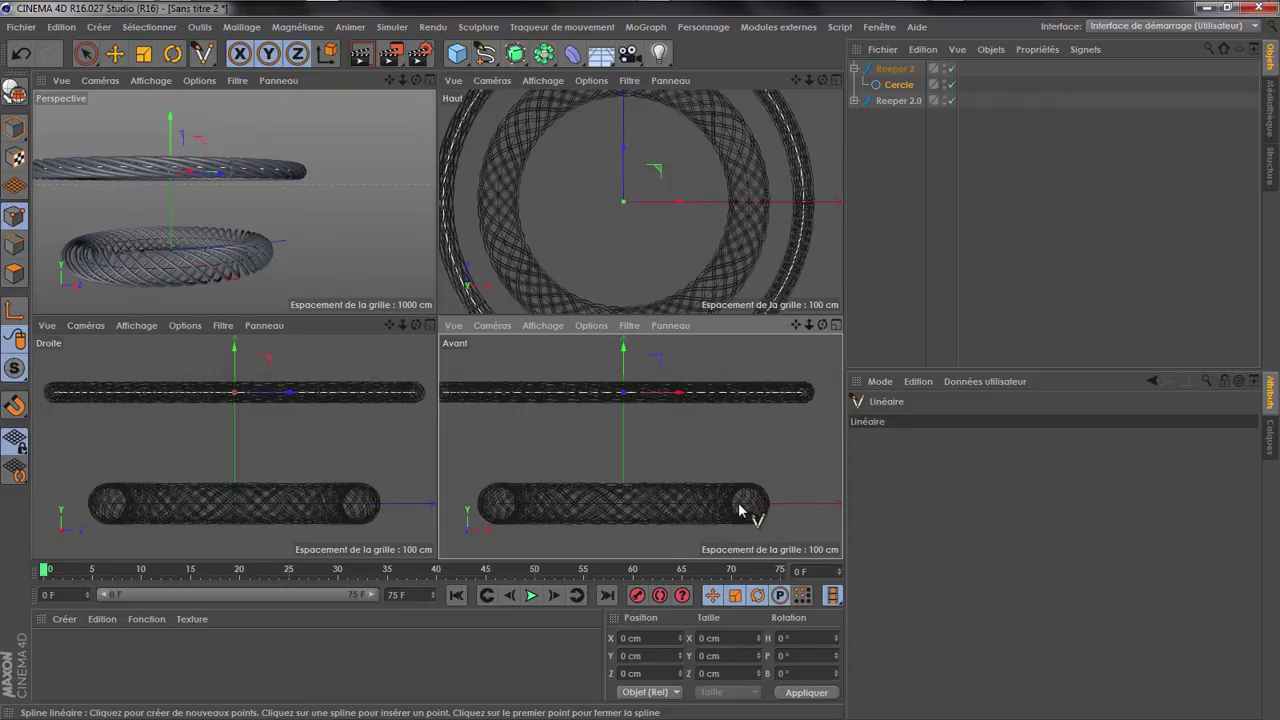
pyautogui.click(681, 511)
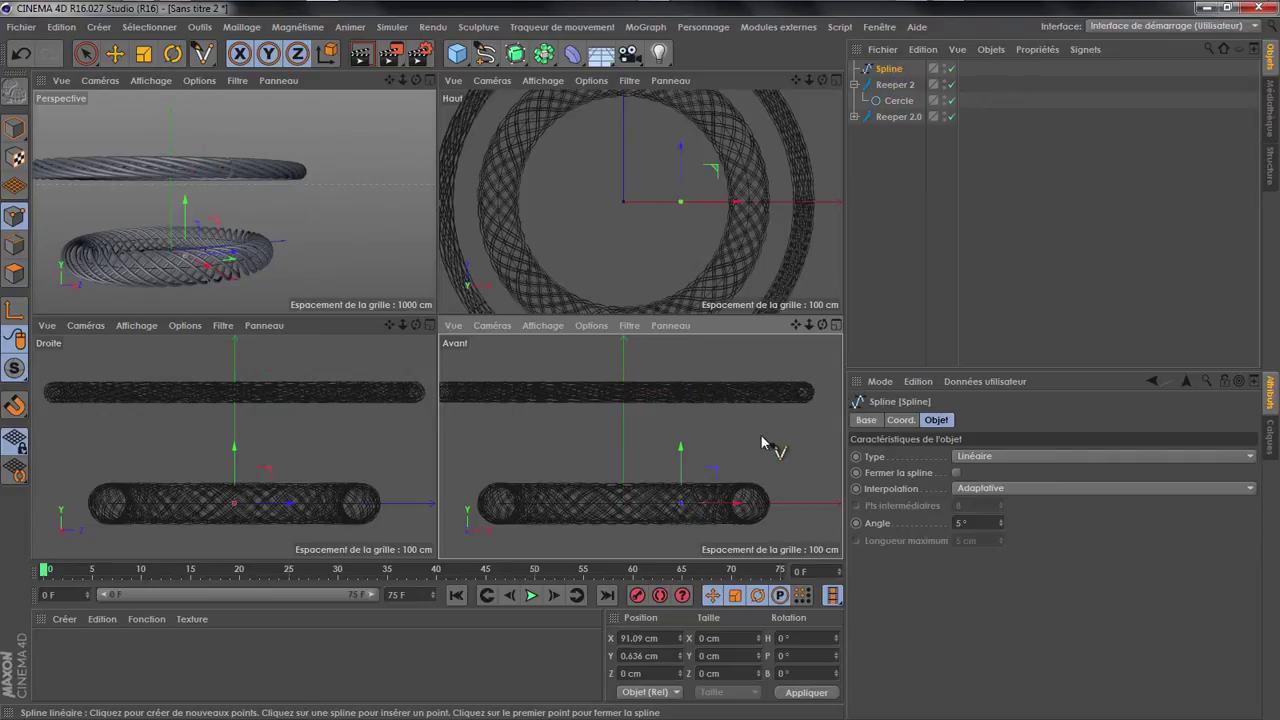
pyautogui.click(805, 392)
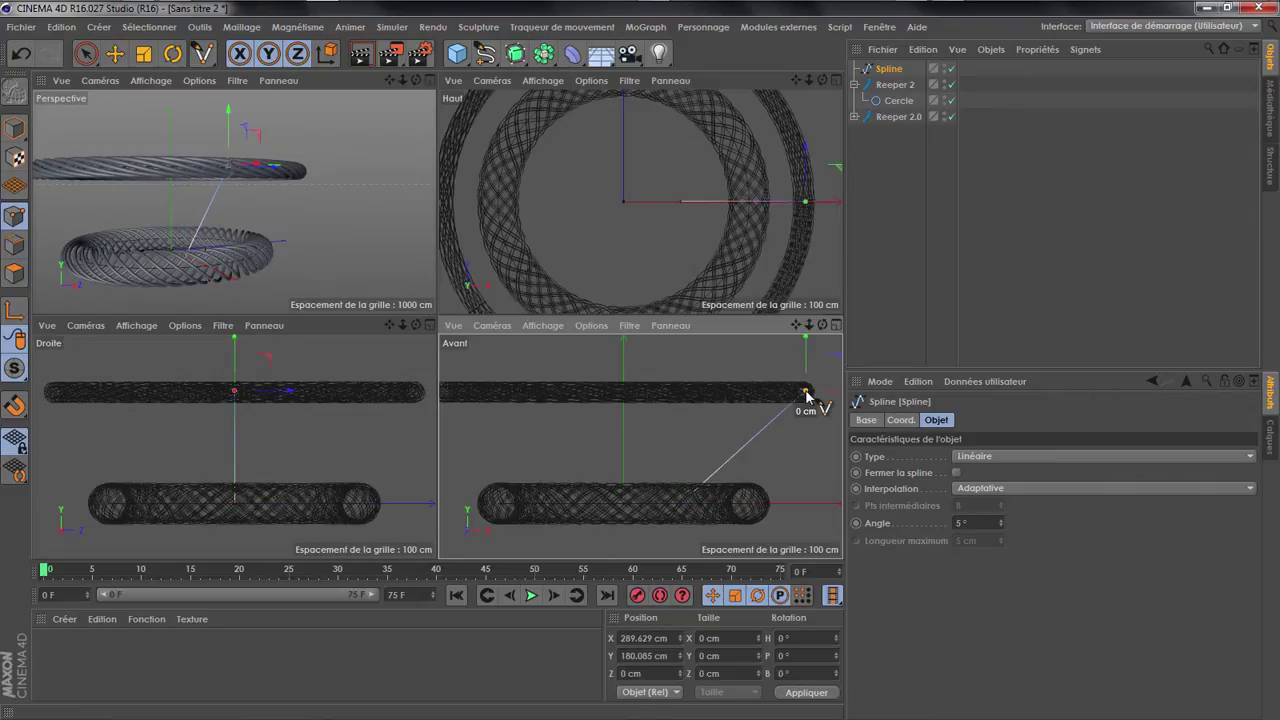
# Move the spline's upper end point to the centre of the upper ring's tube, at about X 287 cm and Y 177 cm
pyautogui.scroll(10, 805, 392)
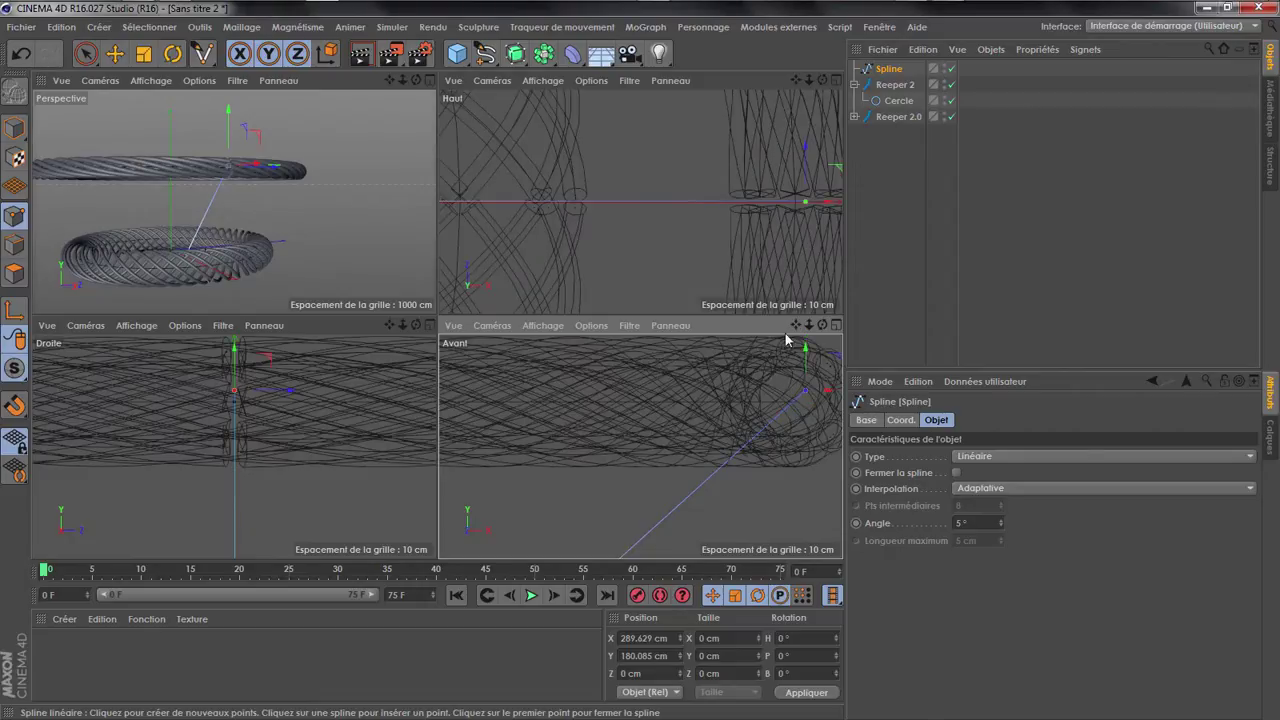
pyautogui.moveTo(796, 325); pyautogui.dragTo(748, 331)
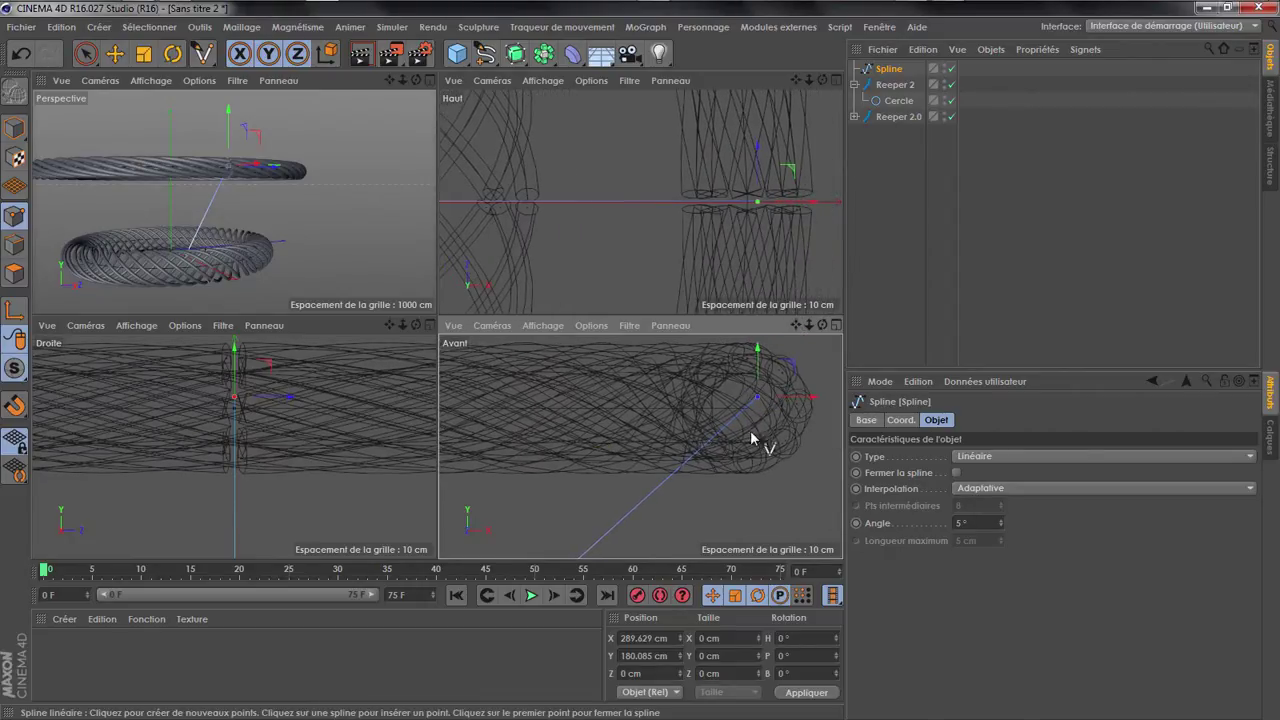
pyautogui.click(788, 368)
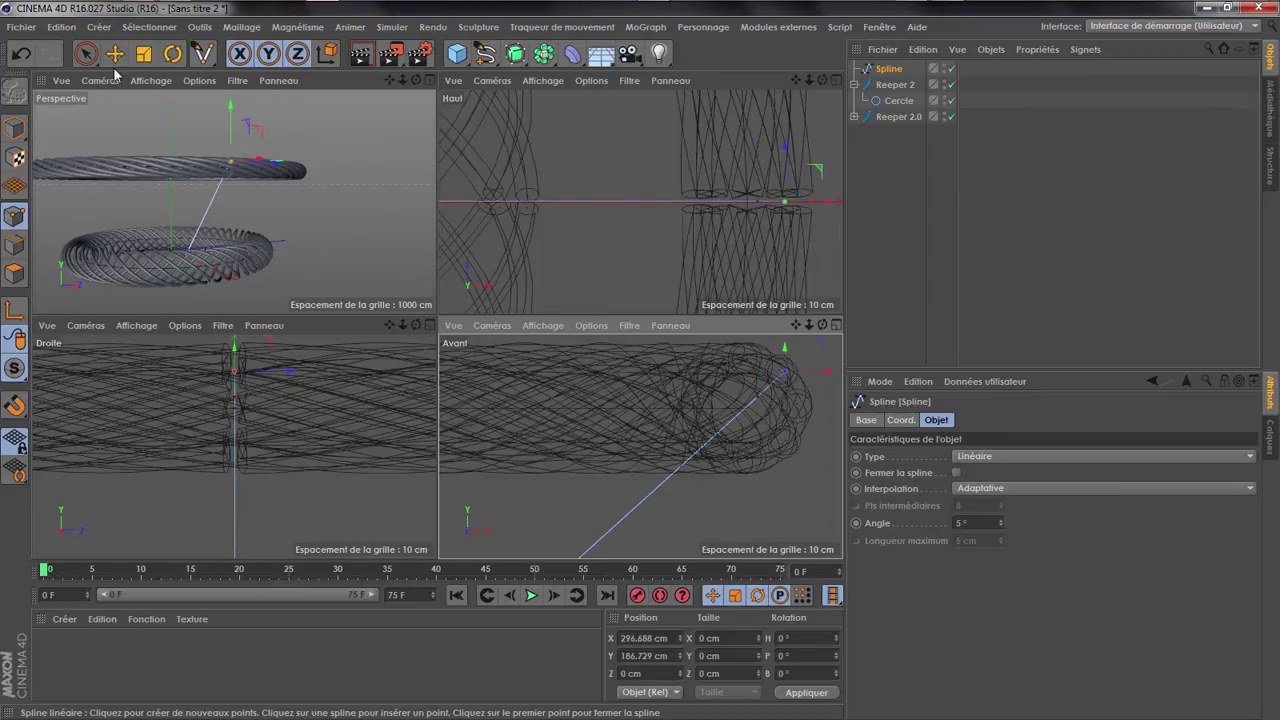
pyautogui.click(22, 60)
pyautogui.click(85, 54)
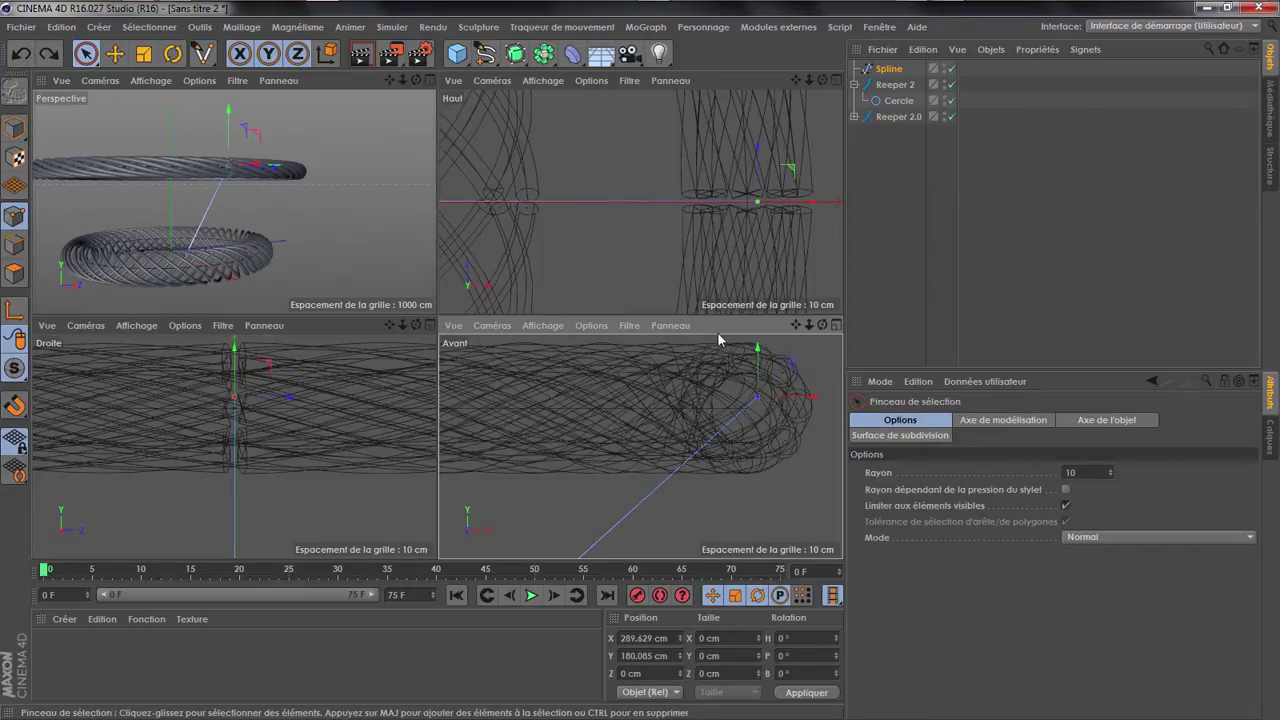
pyautogui.moveTo(792, 361); pyautogui.dragTo(781, 375)
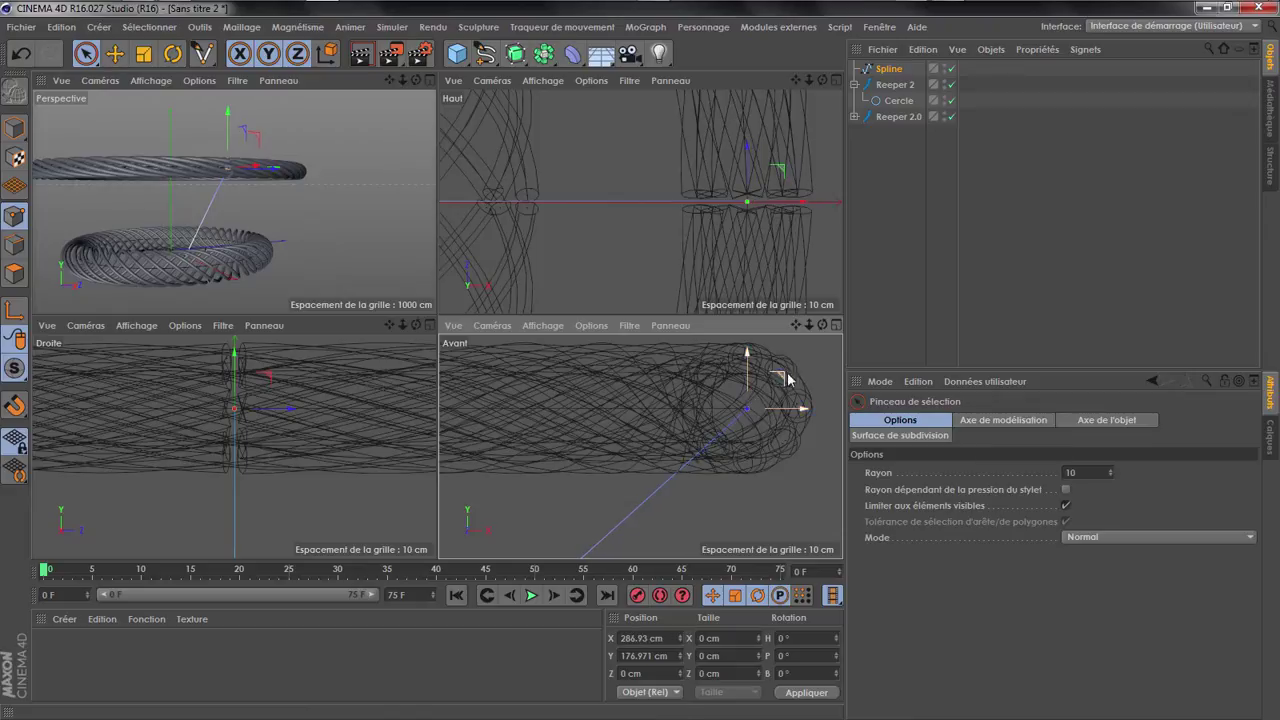
# Add a point halfway along the connecting spline and apply soft interpolation to all of its points
pyautogui.scroll(-3, 781, 386)
pyautogui.scroll(-5, 770, 370)
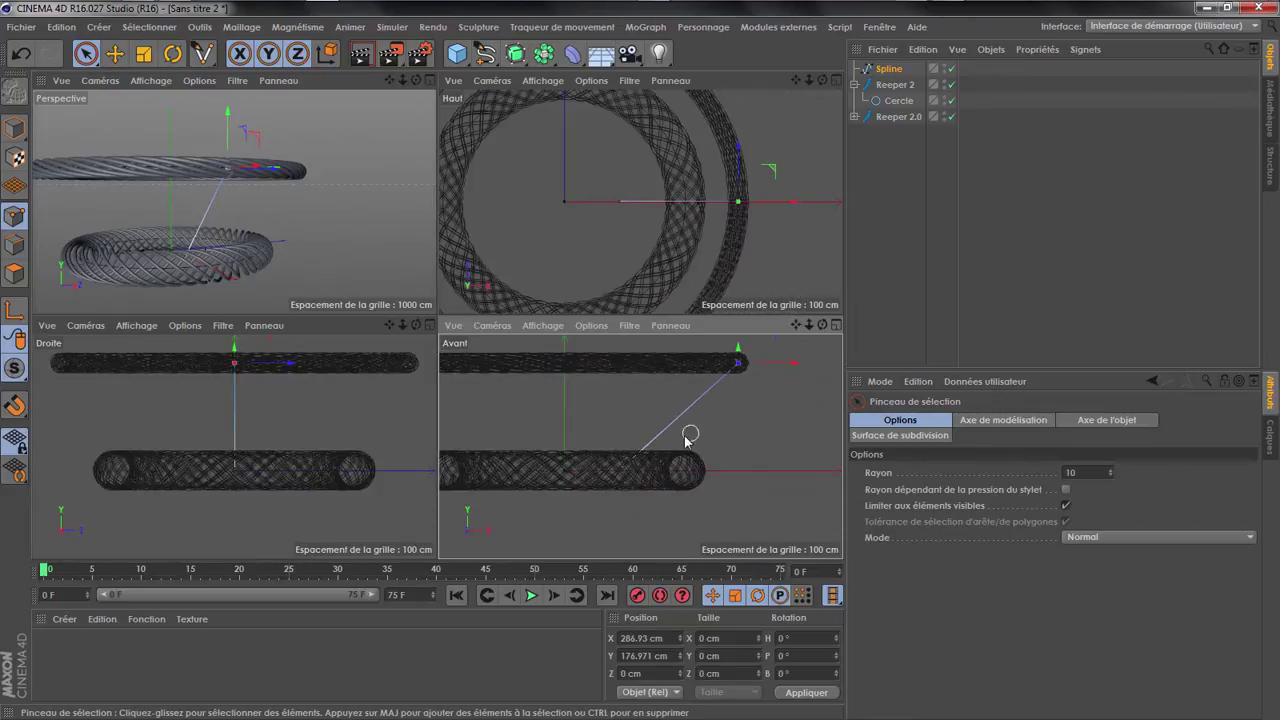
pyautogui.rightClick(689, 430)
pyautogui.click(742, 474)
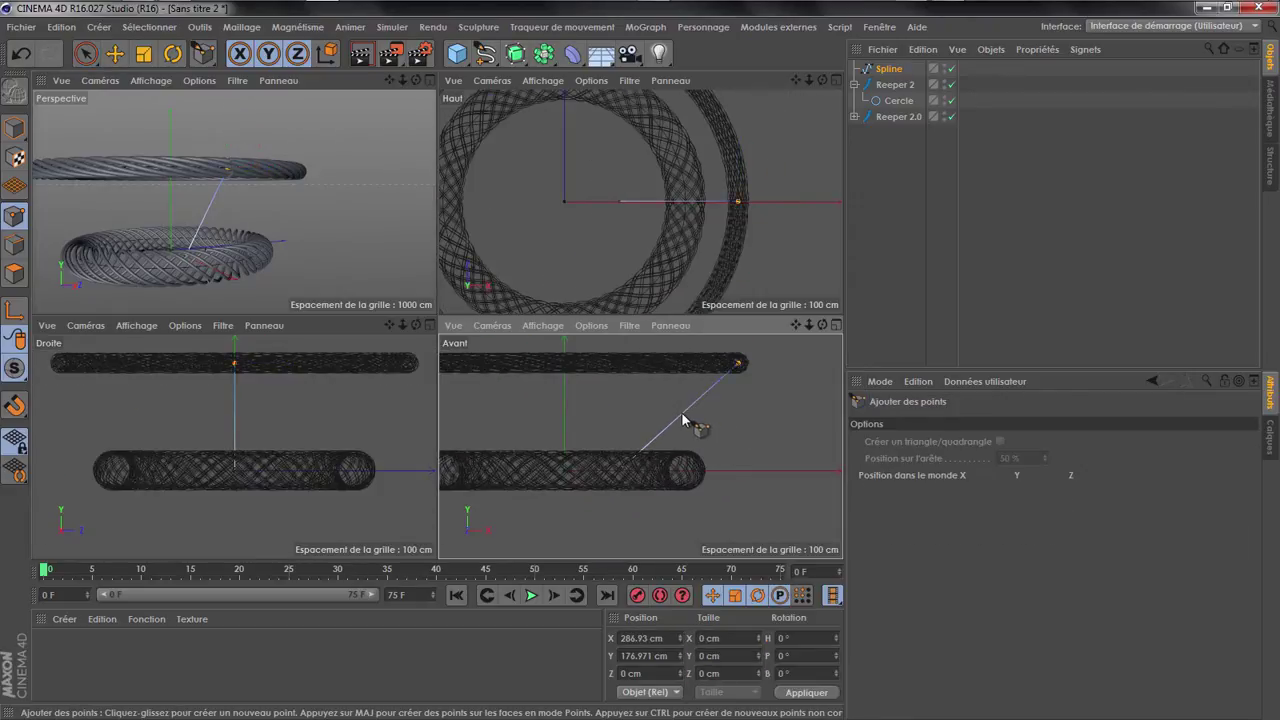
pyautogui.click(685, 411)
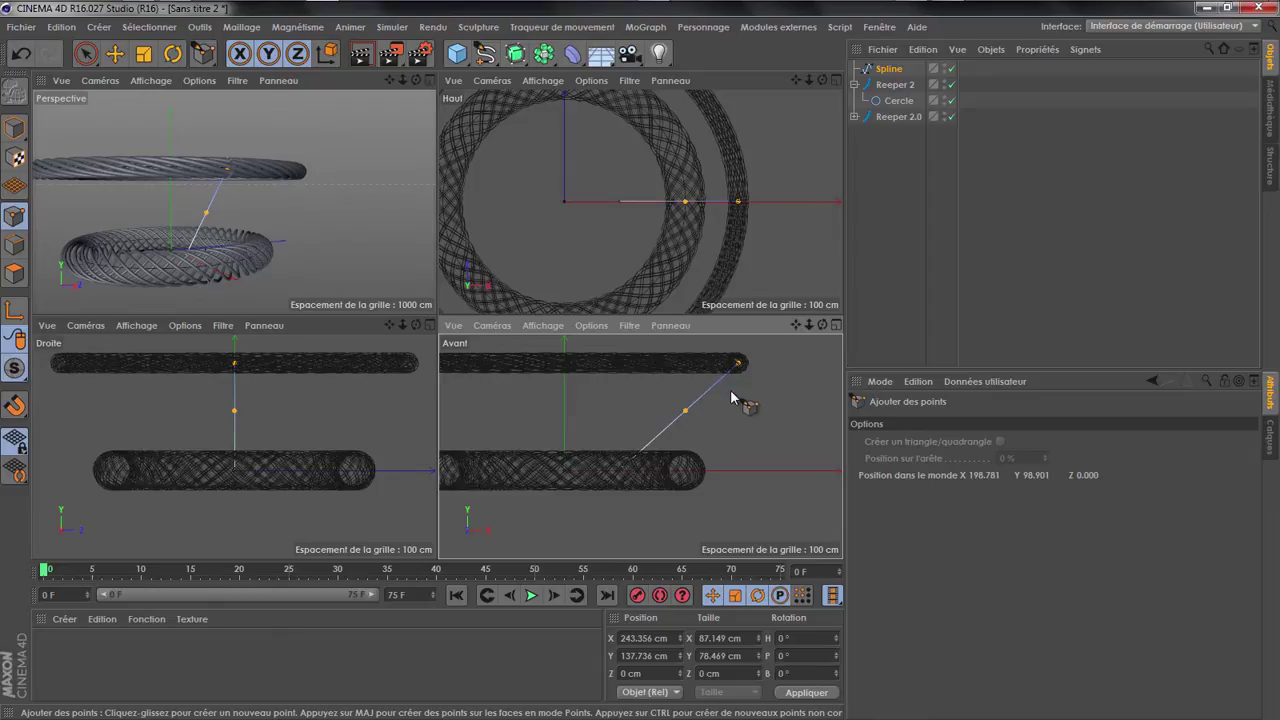
pyautogui.hotkey('ctrl', 'a')
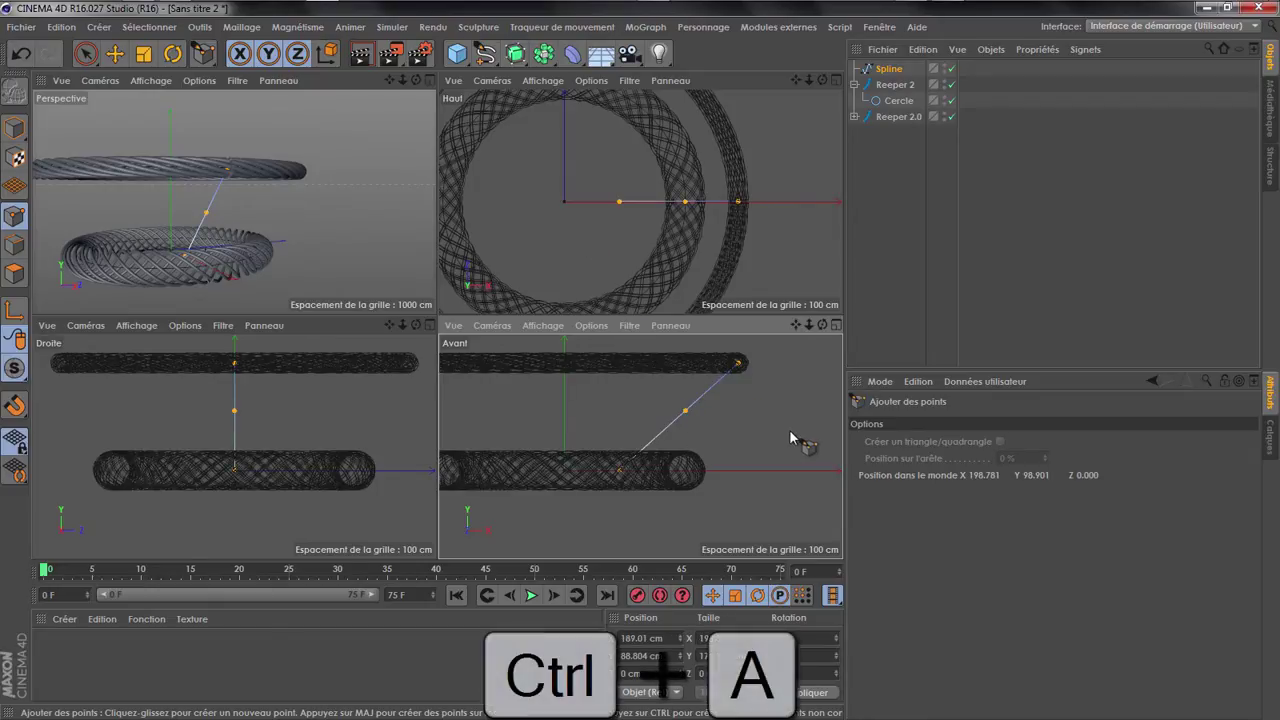
pyautogui.rightClick(790, 437)
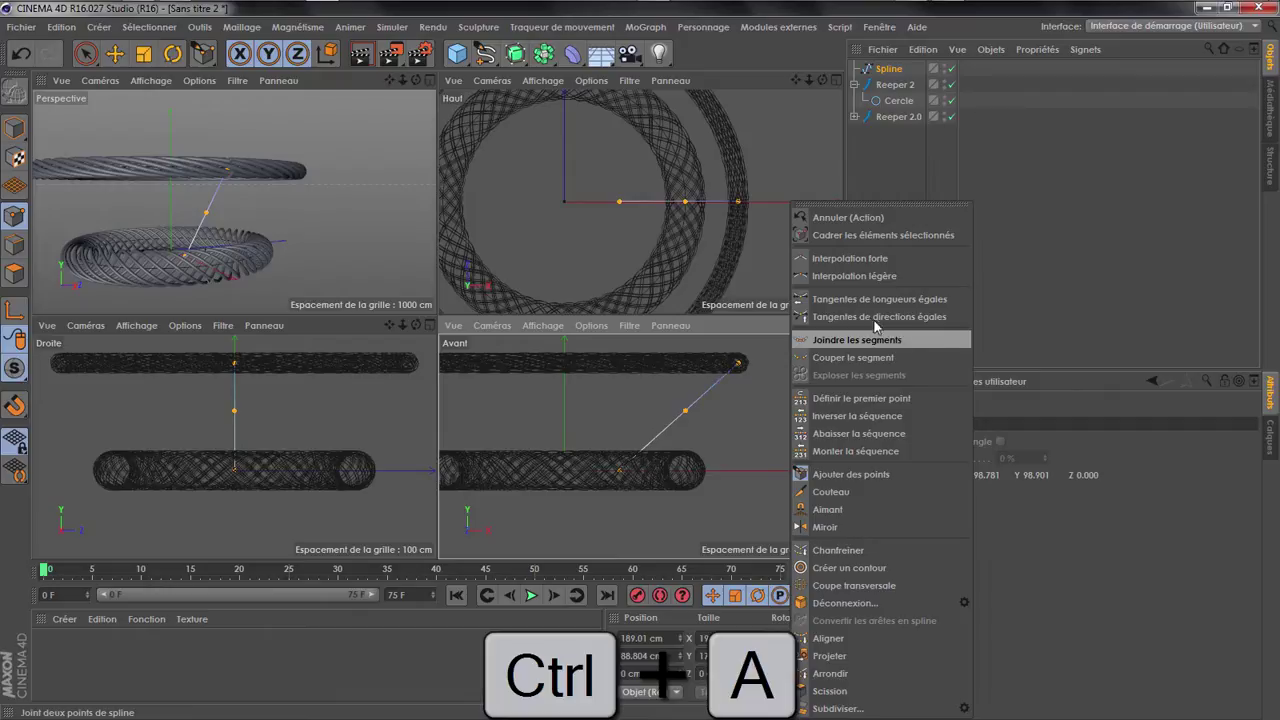
pyautogui.click(840, 279)
# Bend the spline by moving its middle point outward and down to about X 227 cm and Y 74 cm
pyautogui.click(115, 53)
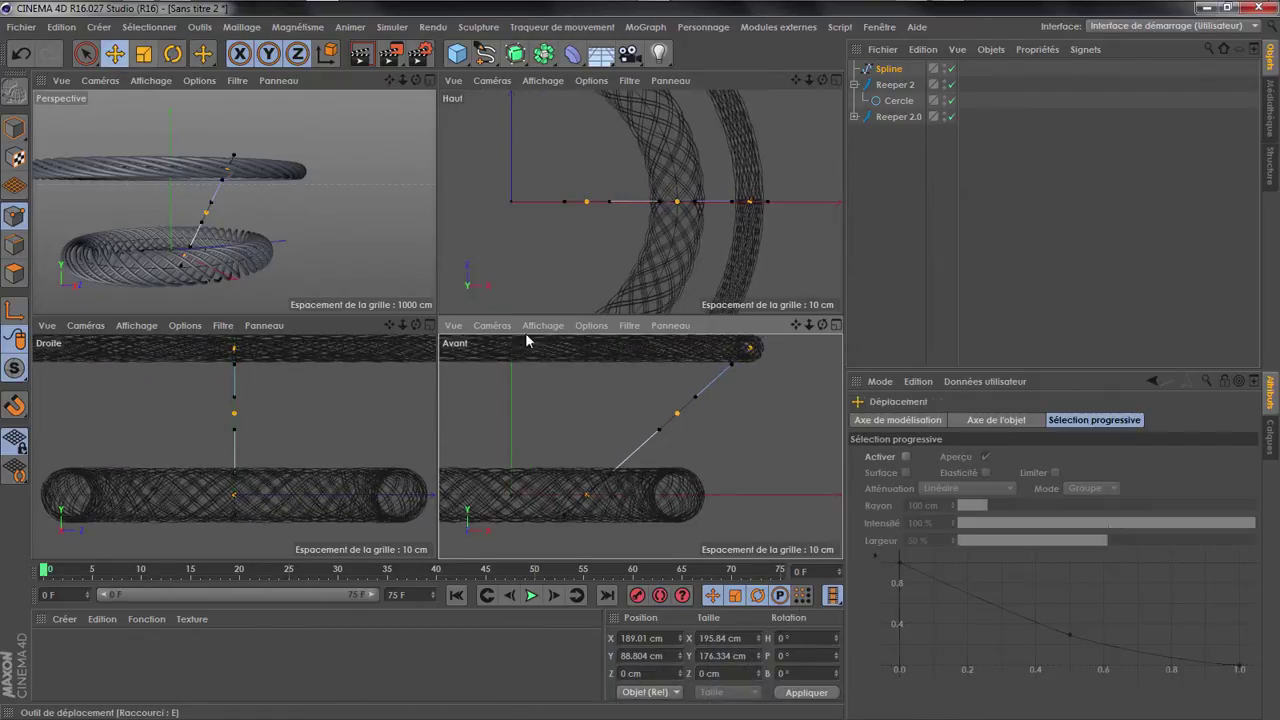
pyautogui.click(680, 419)
pyautogui.click(679, 413)
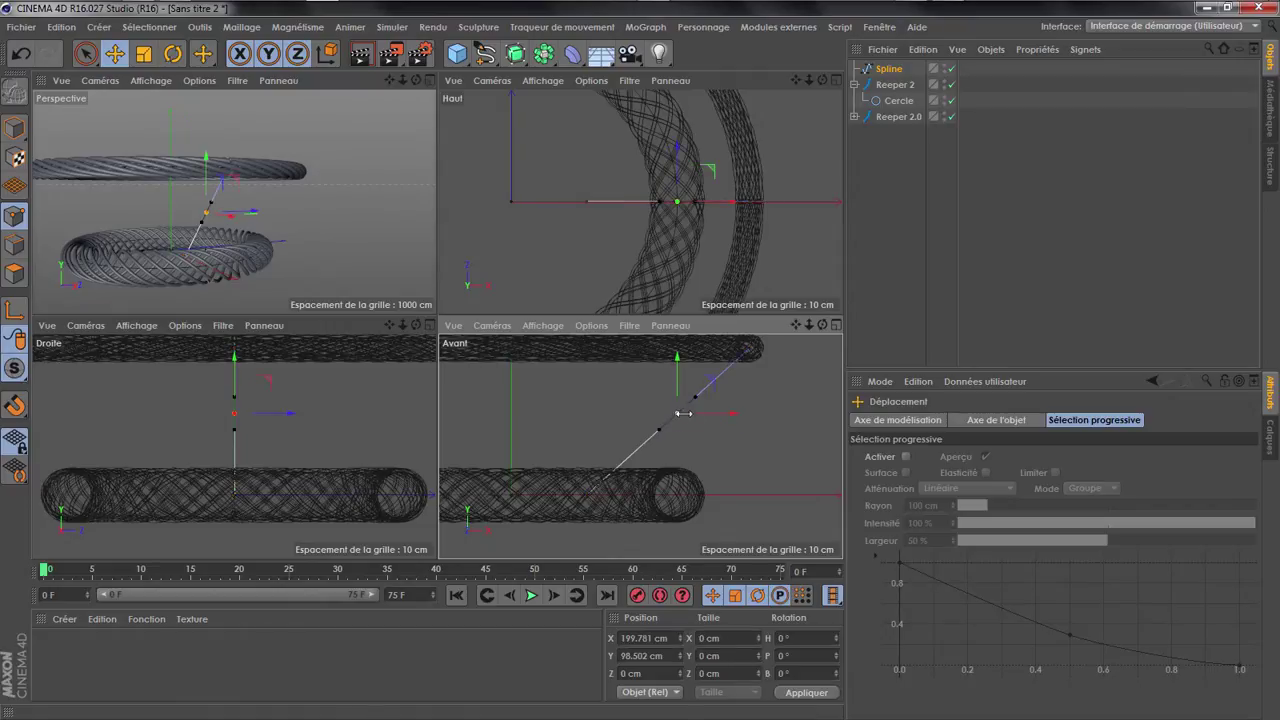
pyautogui.moveTo(713, 386); pyautogui.dragTo(734, 406)
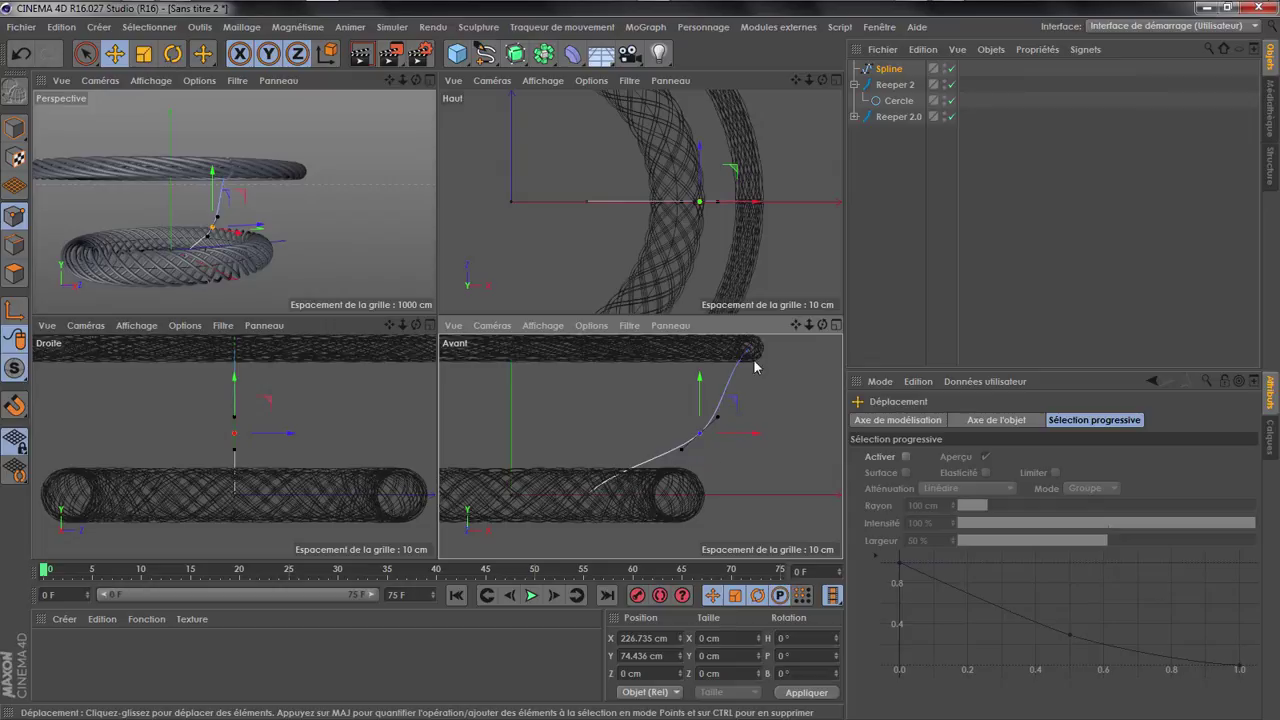
pyautogui.click(750, 350)
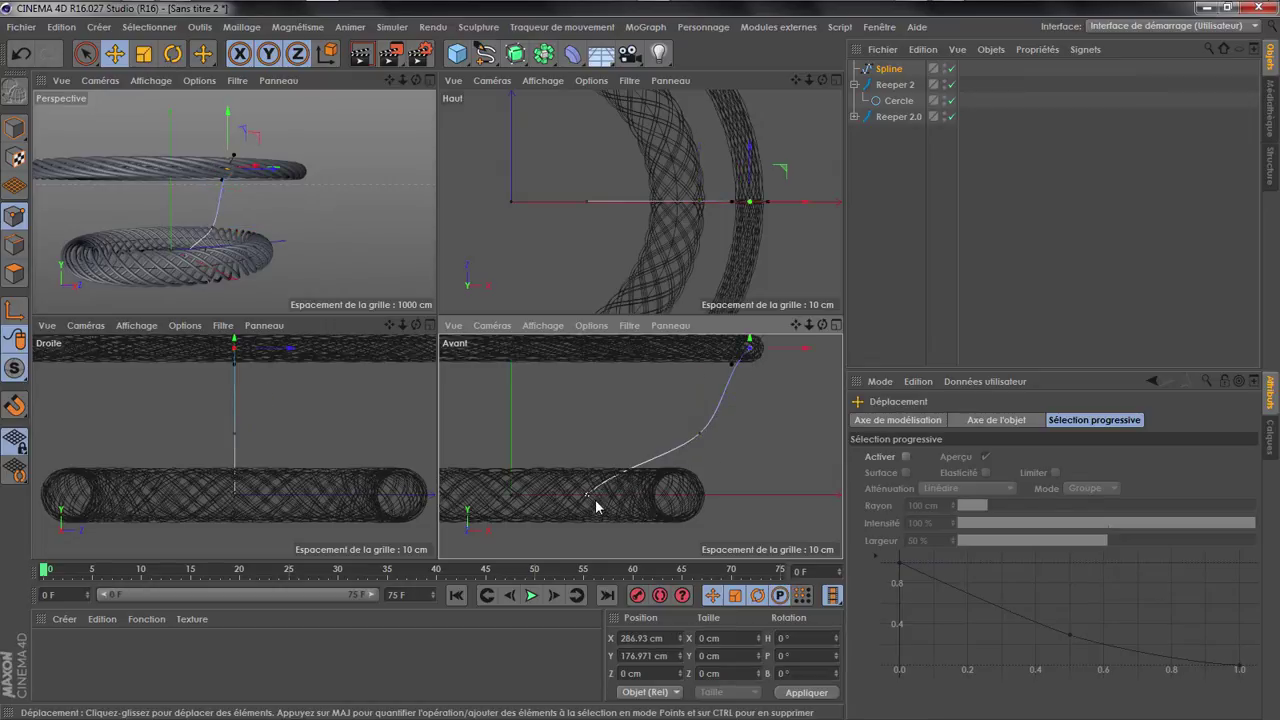
# Select all points of the bent spline and reapply soft interpolation to smooth the curve
pyautogui.hotkey('ctrl', 'a')
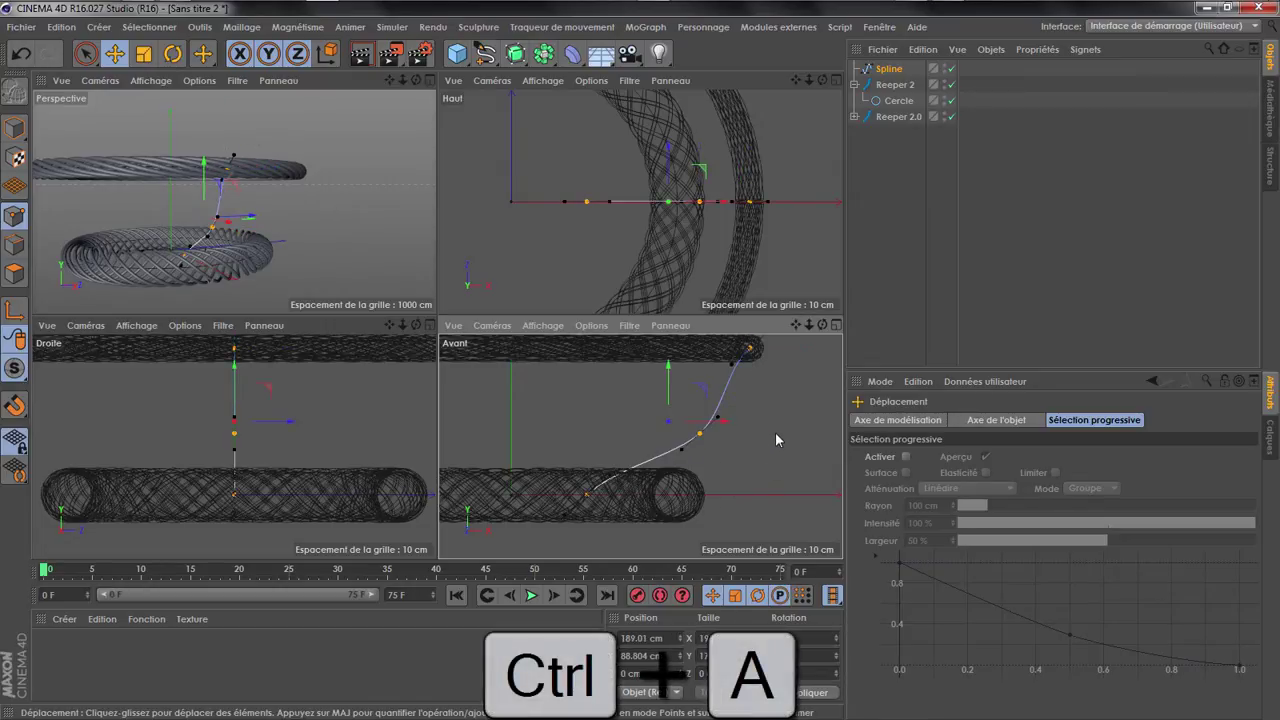
pyautogui.rightClick(775, 432)
pyautogui.click(820, 262)
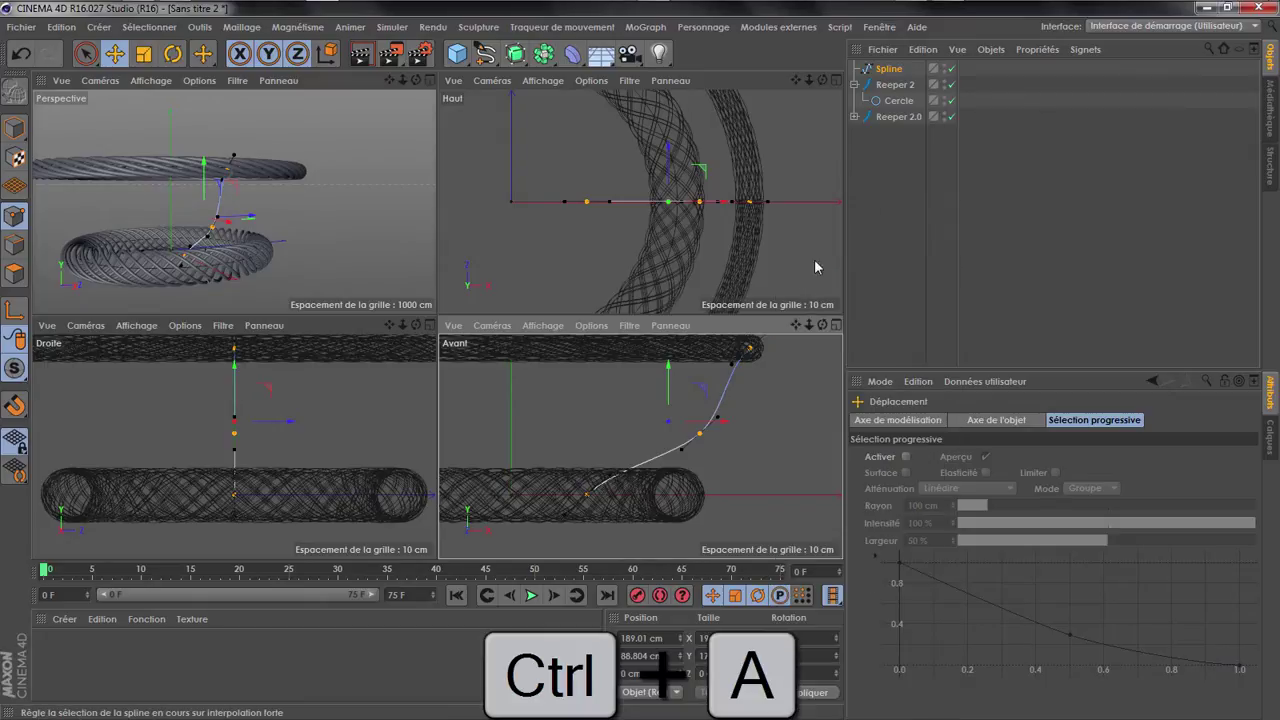
pyautogui.rightClick(781, 403)
pyautogui.click(830, 295)
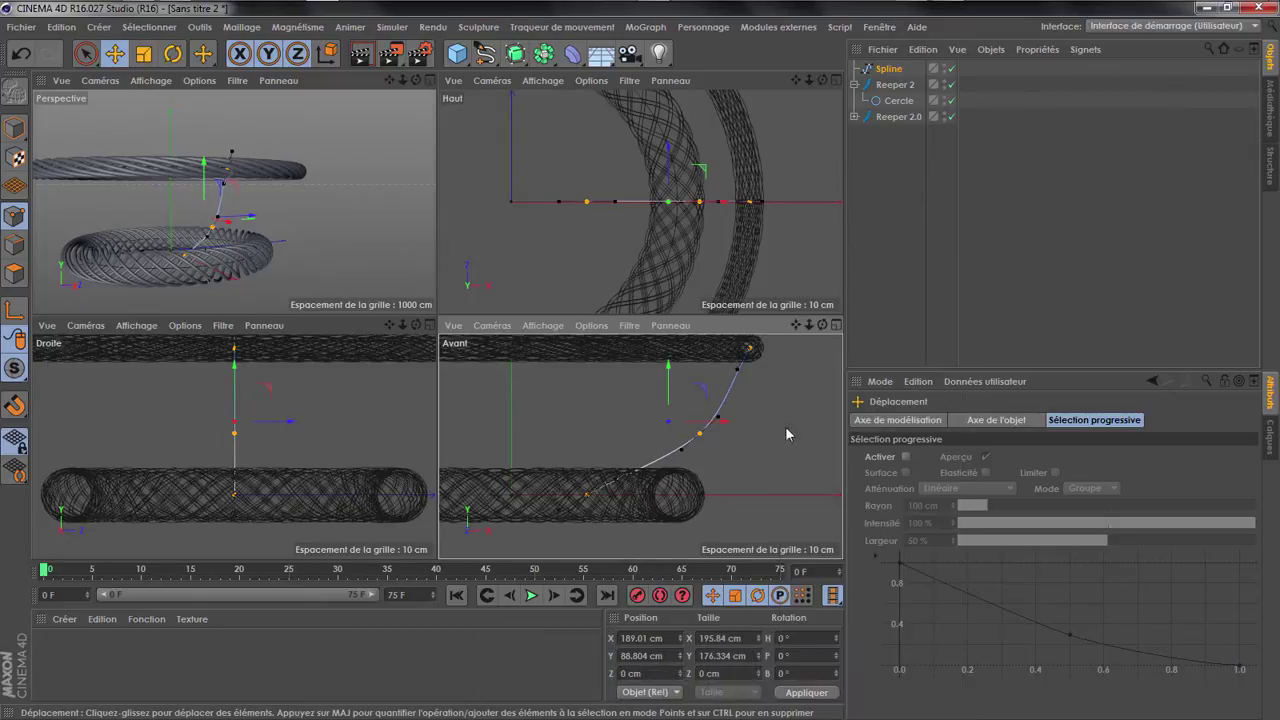
# Shift the spline's middle point slightly inward along X to about 223 cm and deselect it
pyautogui.click(709, 437)
pyautogui.click(699, 433)
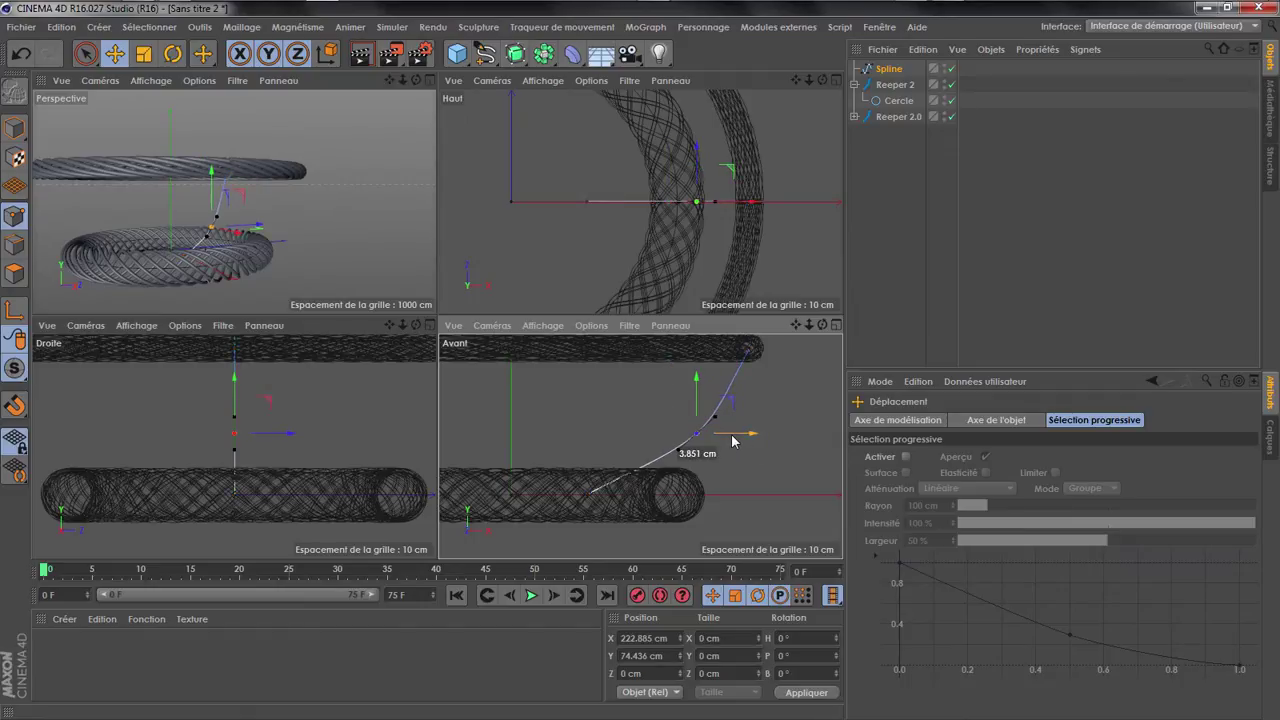
pyautogui.click(718, 468)
# Add a new Reeper 2.0 object and make the curved connecting spline its child
pyautogui.scroll(-2, 651, 468)
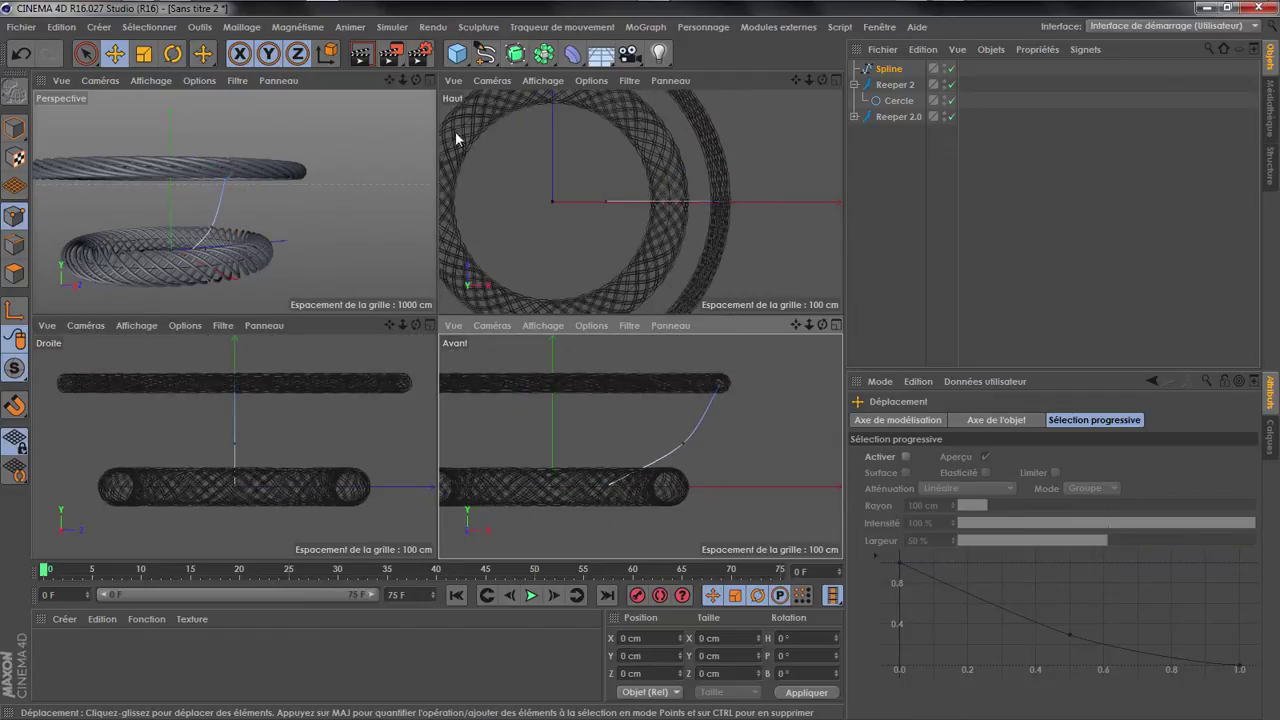
pyautogui.click(430, 80)
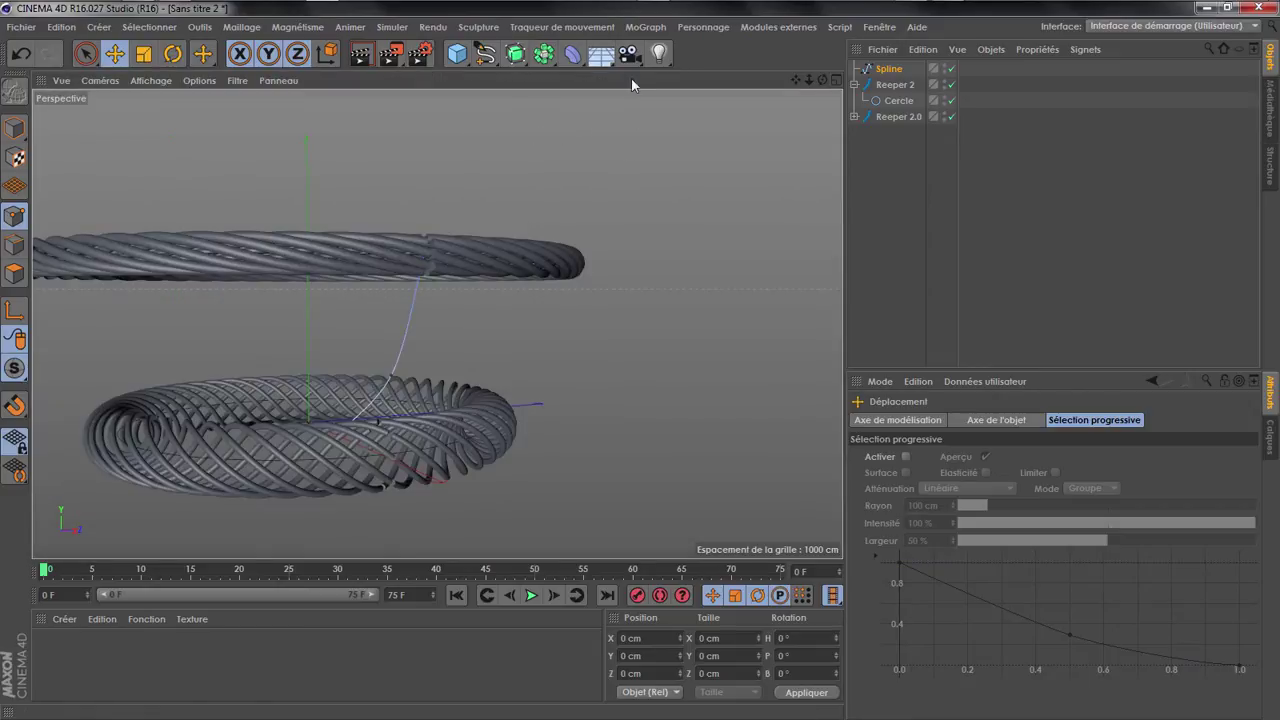
pyautogui.click(645, 27)
pyautogui.click(766, 30)
pyautogui.click(766, 30)
pyautogui.click(803, 213)
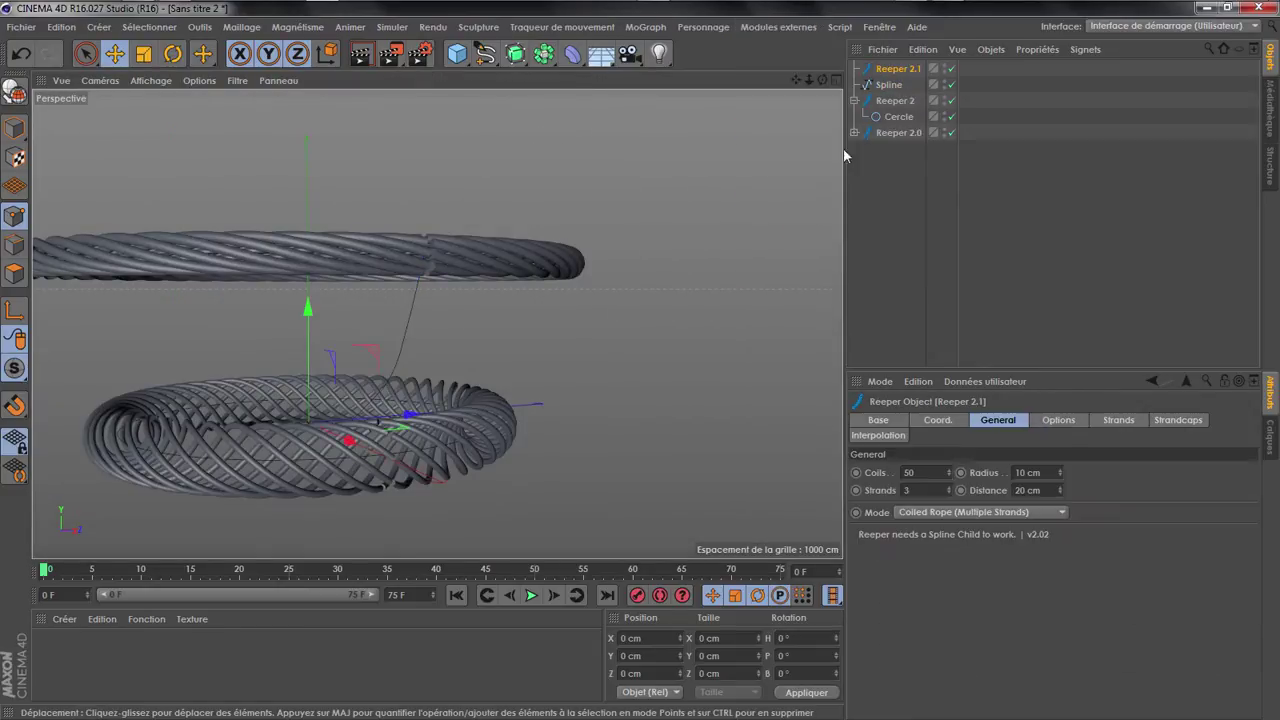
pyautogui.click(889, 84)
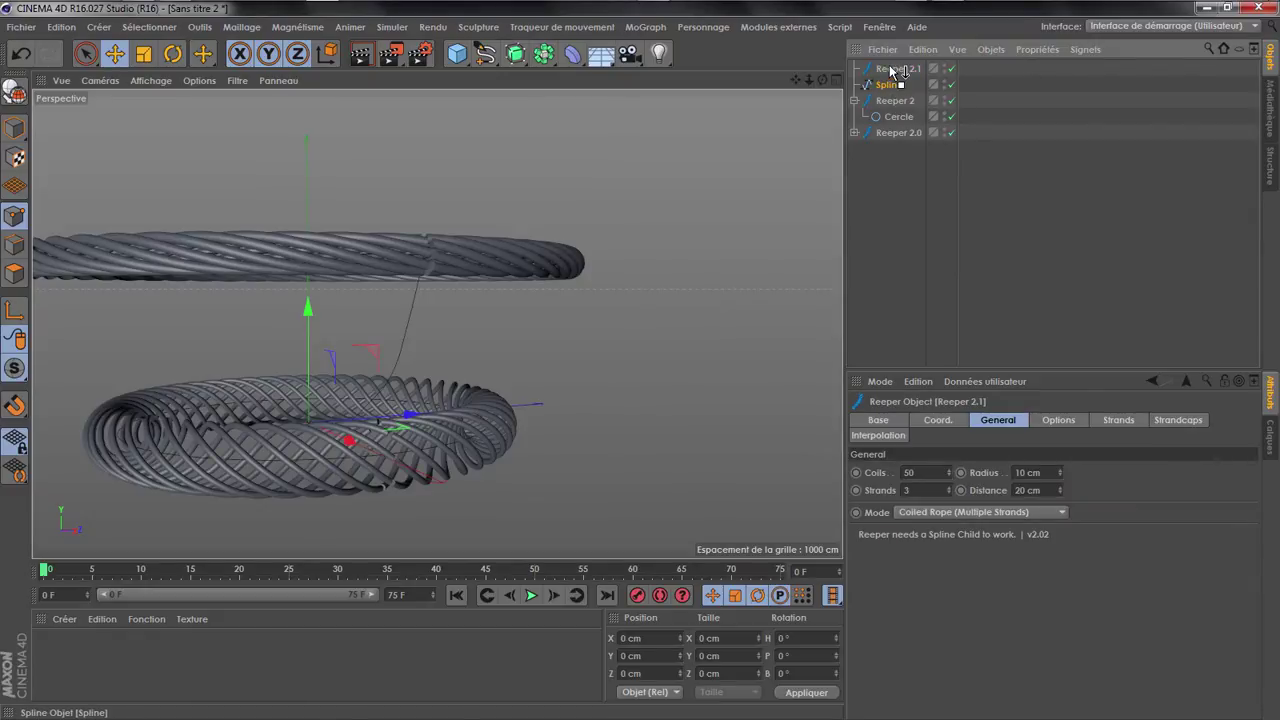
pyautogui.moveTo(890, 70); pyautogui.dragTo(937, 74)
# Set the connecting rope's Reeper object to 6 coils and a strand radius of 2 cm
pyautogui.scroll(3, 410, 318)
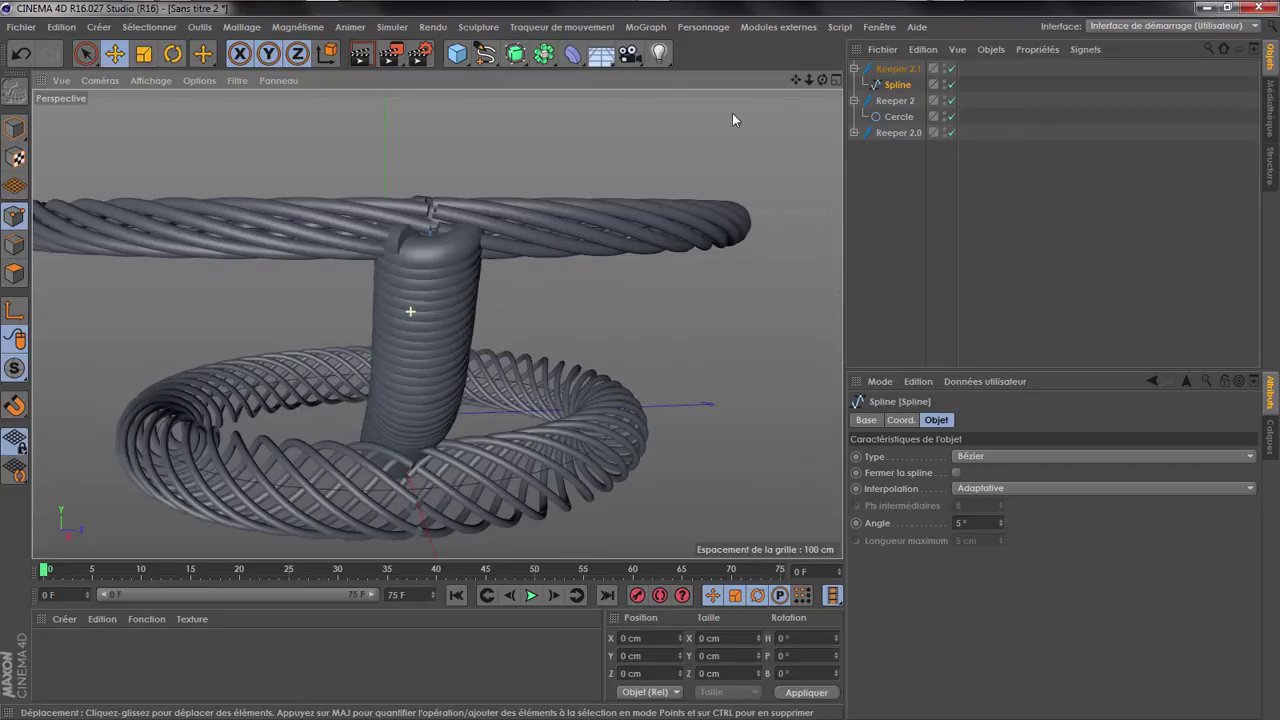
pyautogui.moveTo(822, 80); pyautogui.dragTo(634, 88)
pyautogui.click(902, 69)
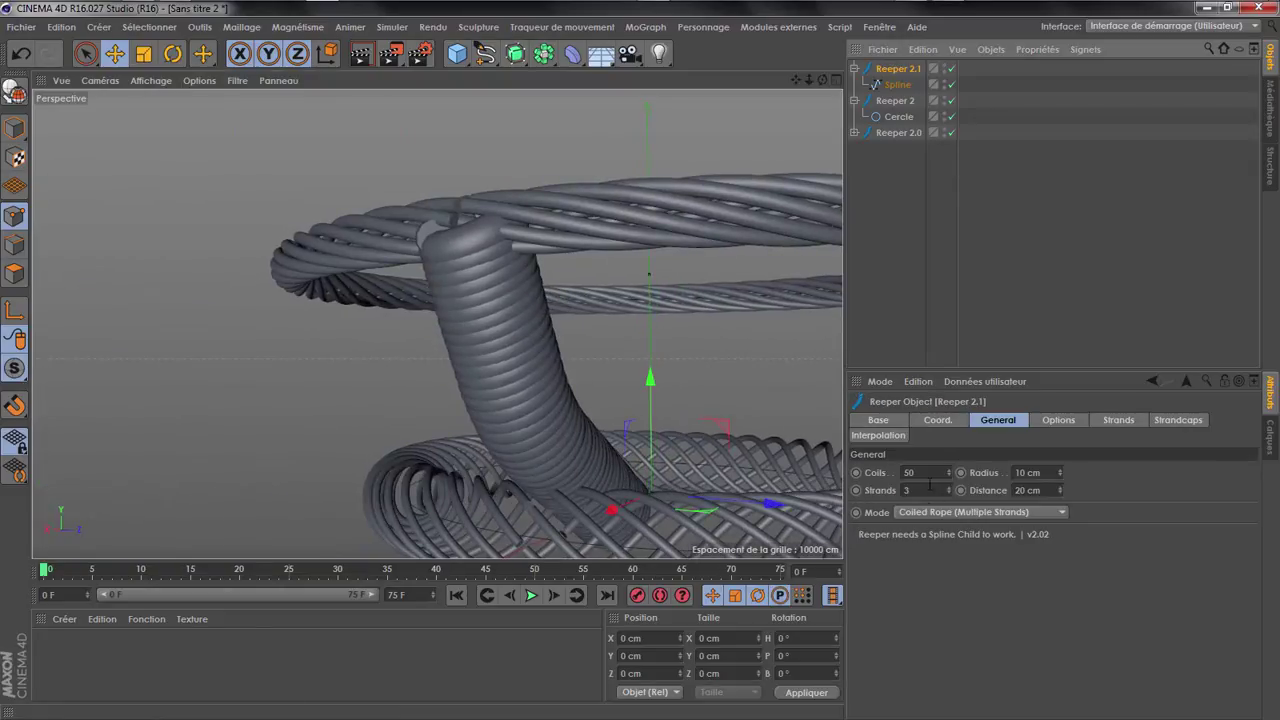
pyautogui.moveTo(949, 474); pyautogui.dragTo(949, 518)
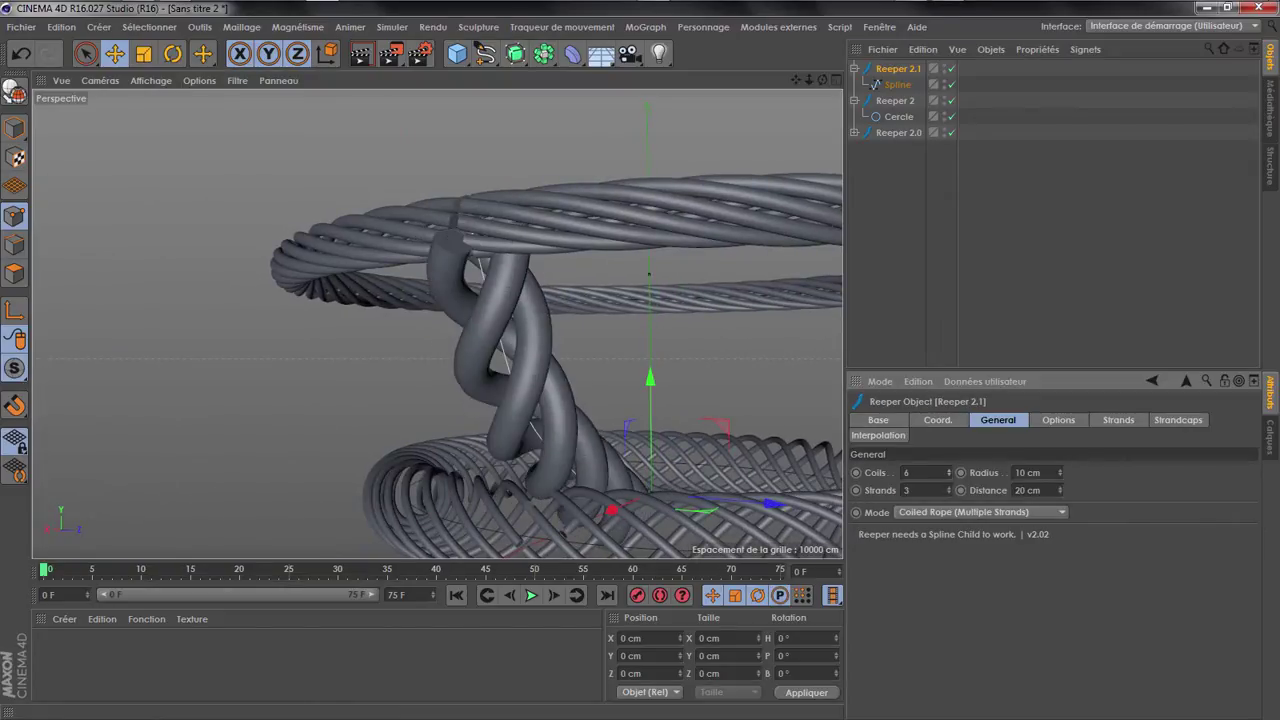
pyautogui.moveTo(1060, 480); pyautogui.dragTo(1060, 518)
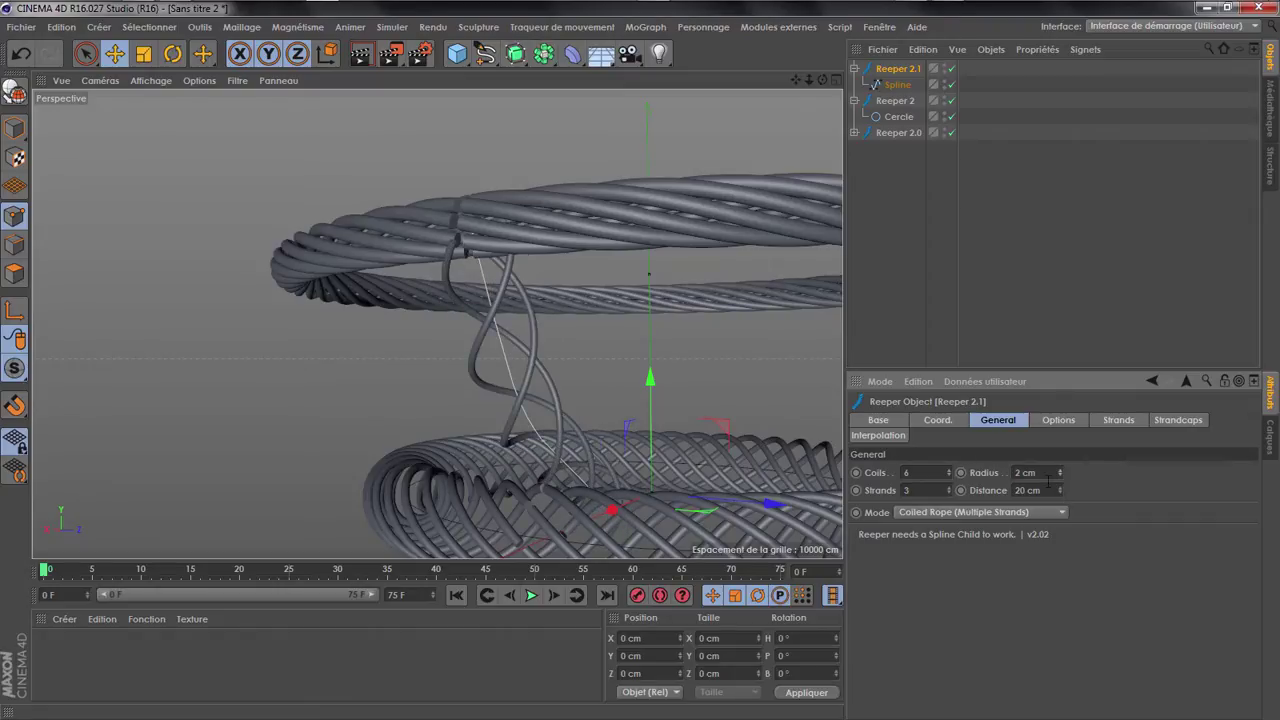
# Increase the connecting Reeper rope's number of strands to 8
pyautogui.moveTo(949, 490); pyautogui.dragTo(949, 462)
pyautogui.moveTo(822, 80); pyautogui.dragTo(786, 108)
pyautogui.click(948, 492)
pyautogui.click(948, 492)
pyautogui.click(948, 492)
pyautogui.moveTo(436, 323); pyautogui.dragTo(453, 286)
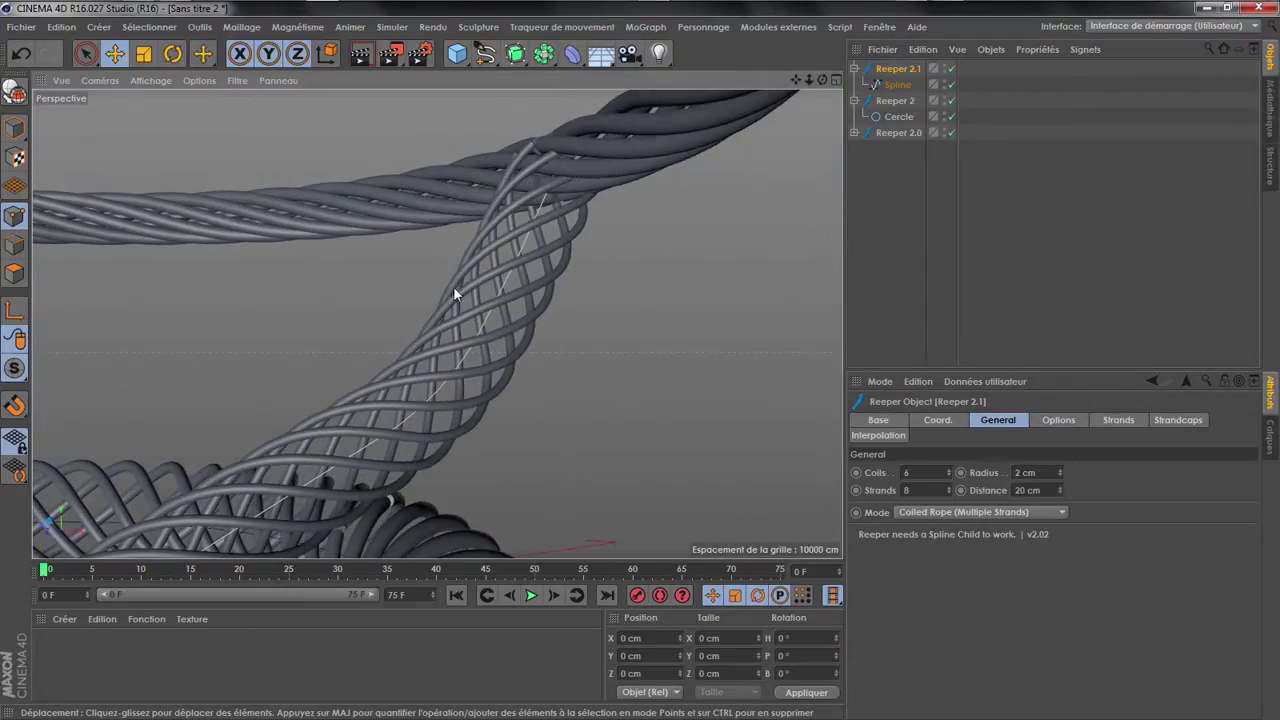
# Set the connecting Reeper rope's strand distance to 8 cm
pyautogui.moveTo(1059, 490)
pyautogui.mouseDown()
pyautogui.moveTo(1030, 490)
pyautogui.moveTo(1061, 490)
pyautogui.mouseUp()
pyautogui.keyDown('alt'); pyautogui.moveTo(598, 324); pyautogui.dragTo(548, 374); pyautogui.keyUp('alt')
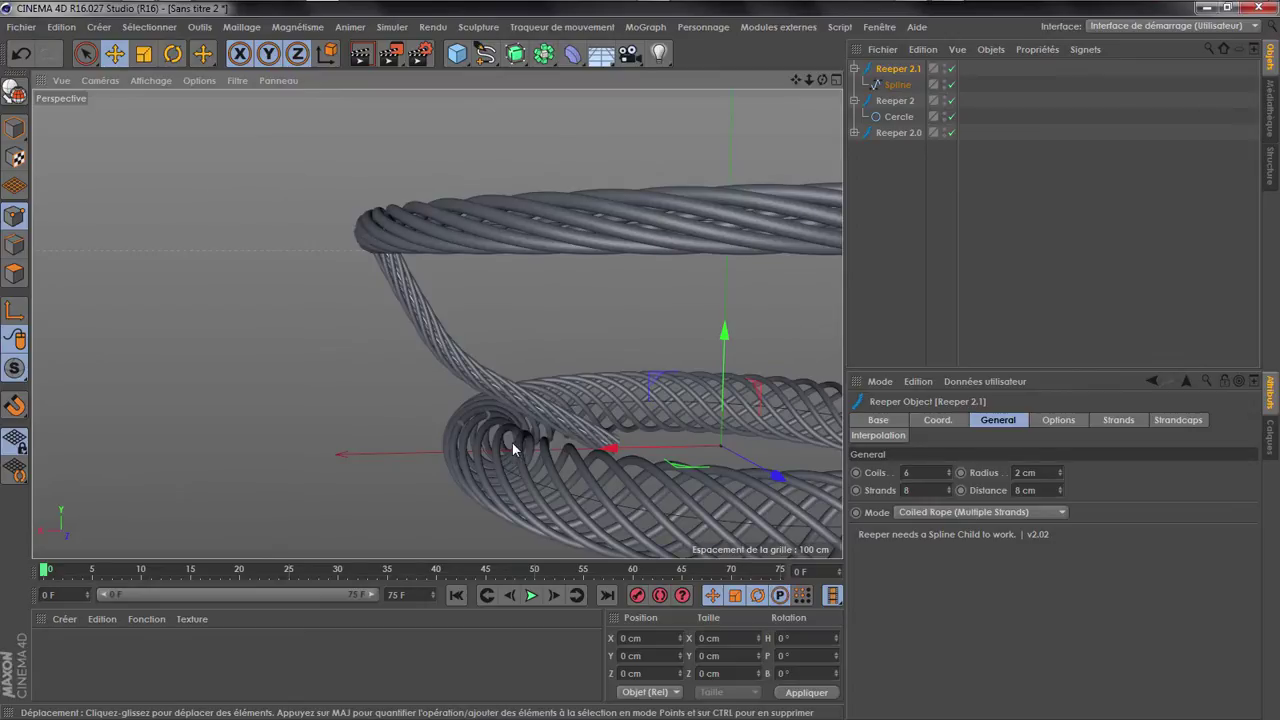
# Move the connecting spline's lower end point to about X 103, Y -11 cm and its middle point to about X 241, Y 64 cm
pyautogui.click(897, 84)
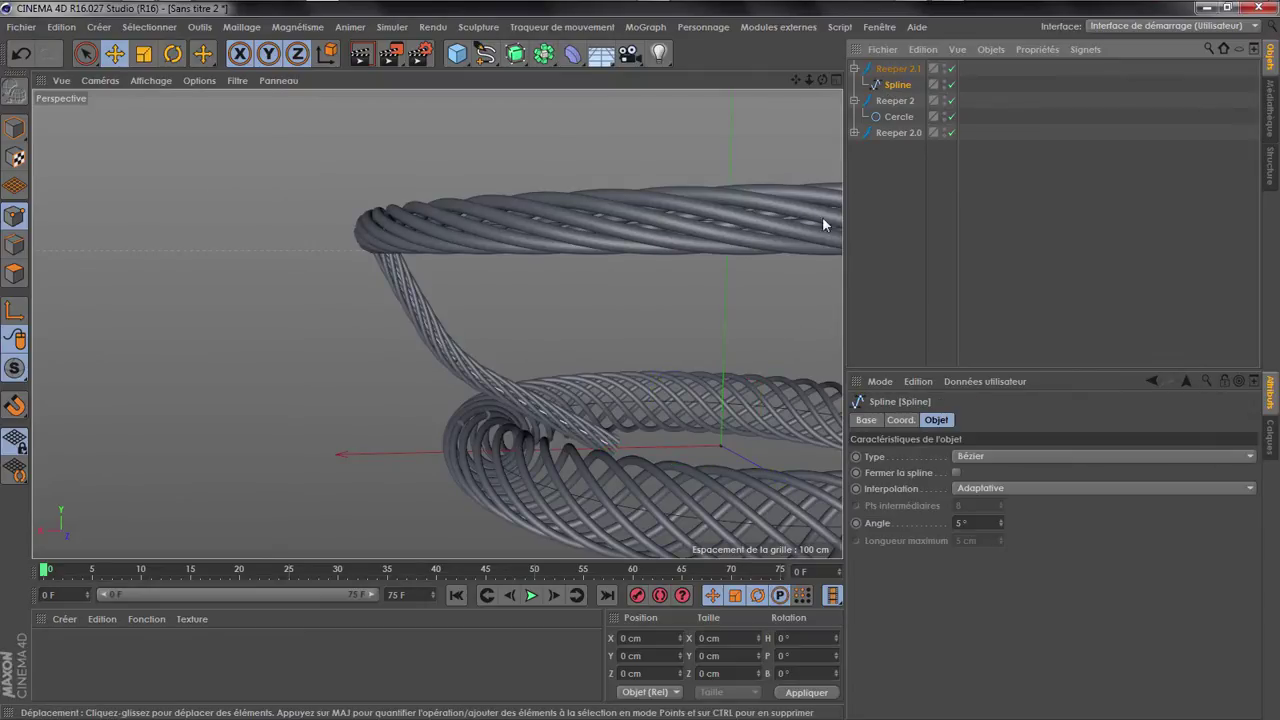
pyautogui.click(609, 447)
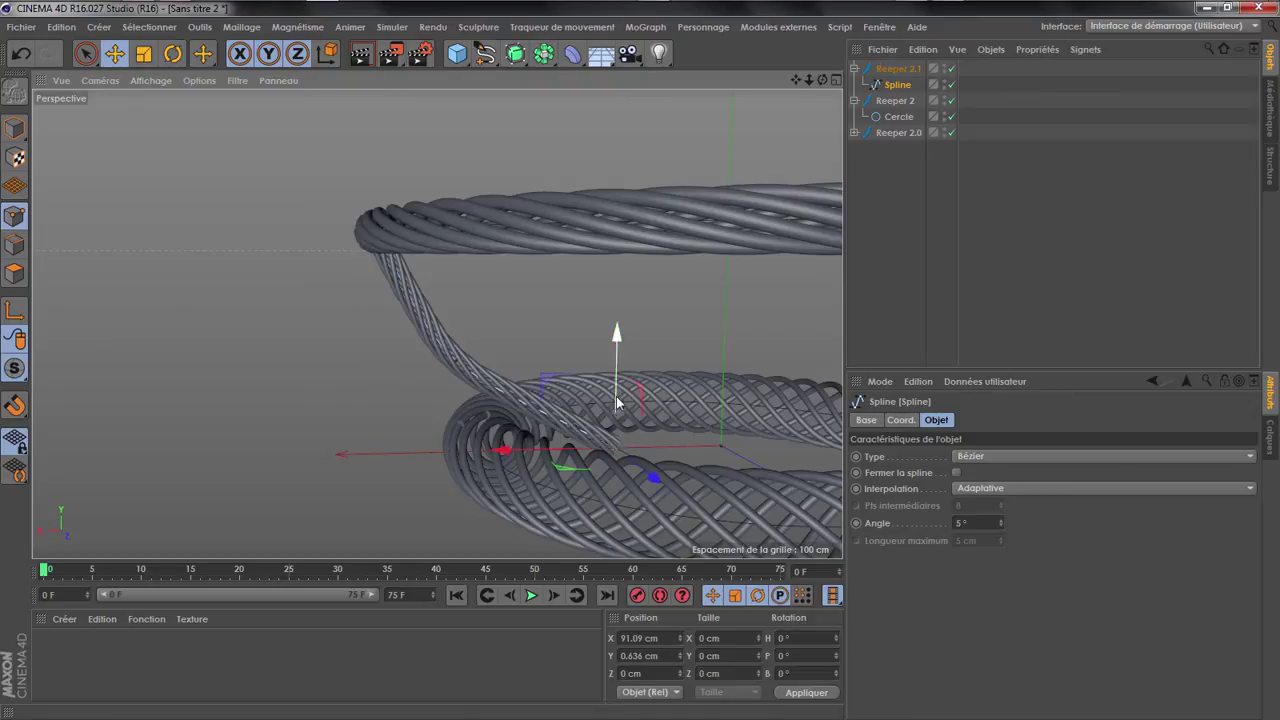
pyautogui.moveTo(548, 387); pyautogui.dragTo(450, 381)
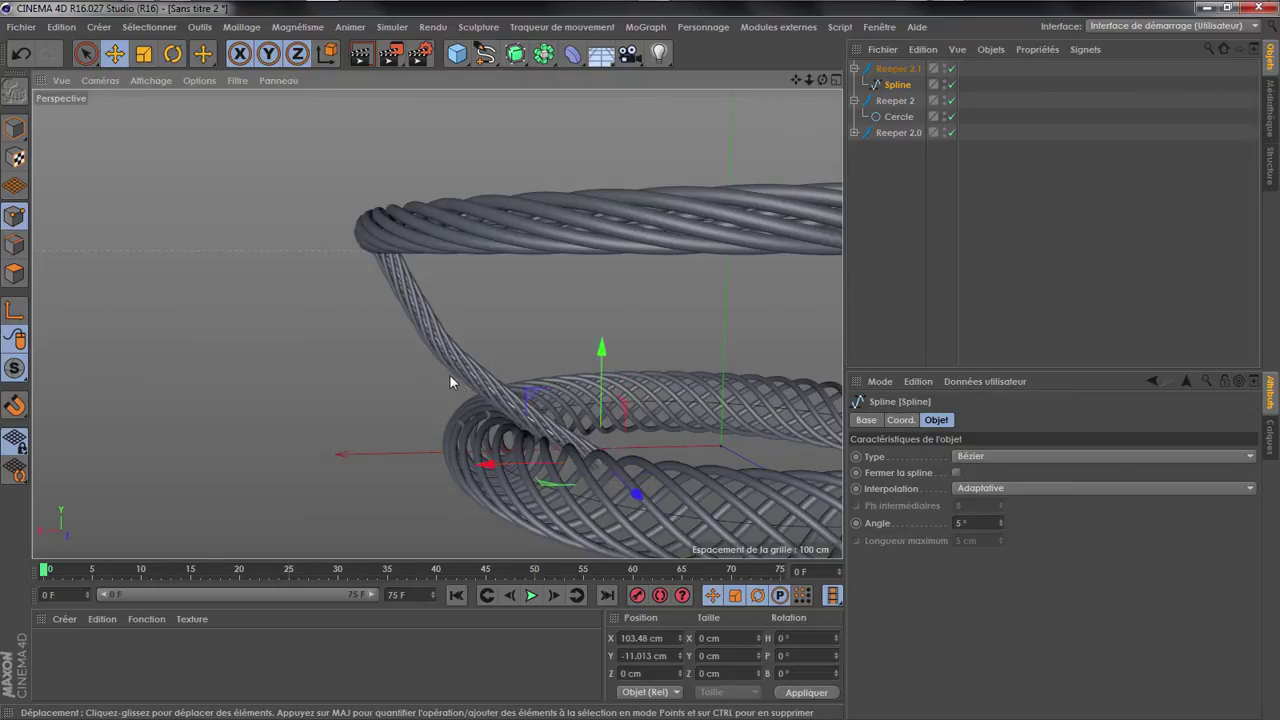
pyautogui.click(457, 366)
pyautogui.moveTo(383, 286); pyautogui.dragTo(363, 302)
# Scale the tangents of the connecting spline's middle point to smooth its bend and deselect the point
pyautogui.click(143, 54)
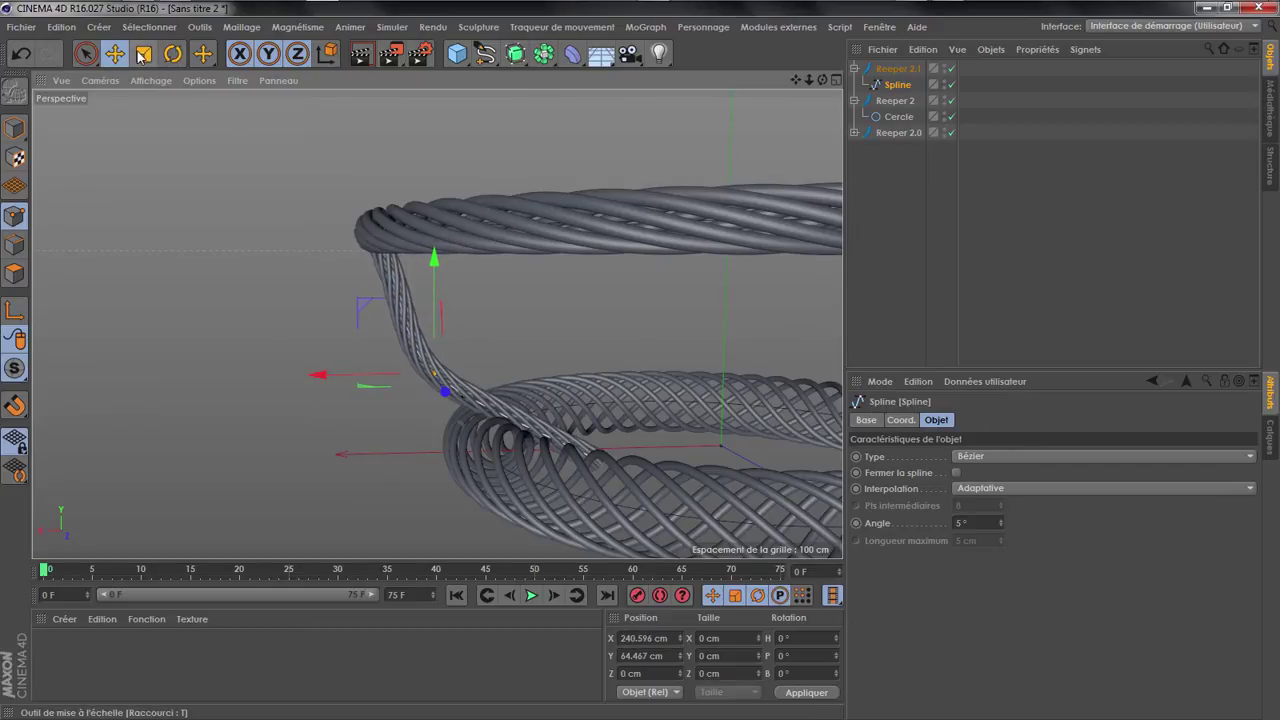
pyautogui.moveTo(220, 262); pyautogui.dragTo(637, 355)
pyautogui.click(588, 297)
pyautogui.scroll(-2, 557, 222)
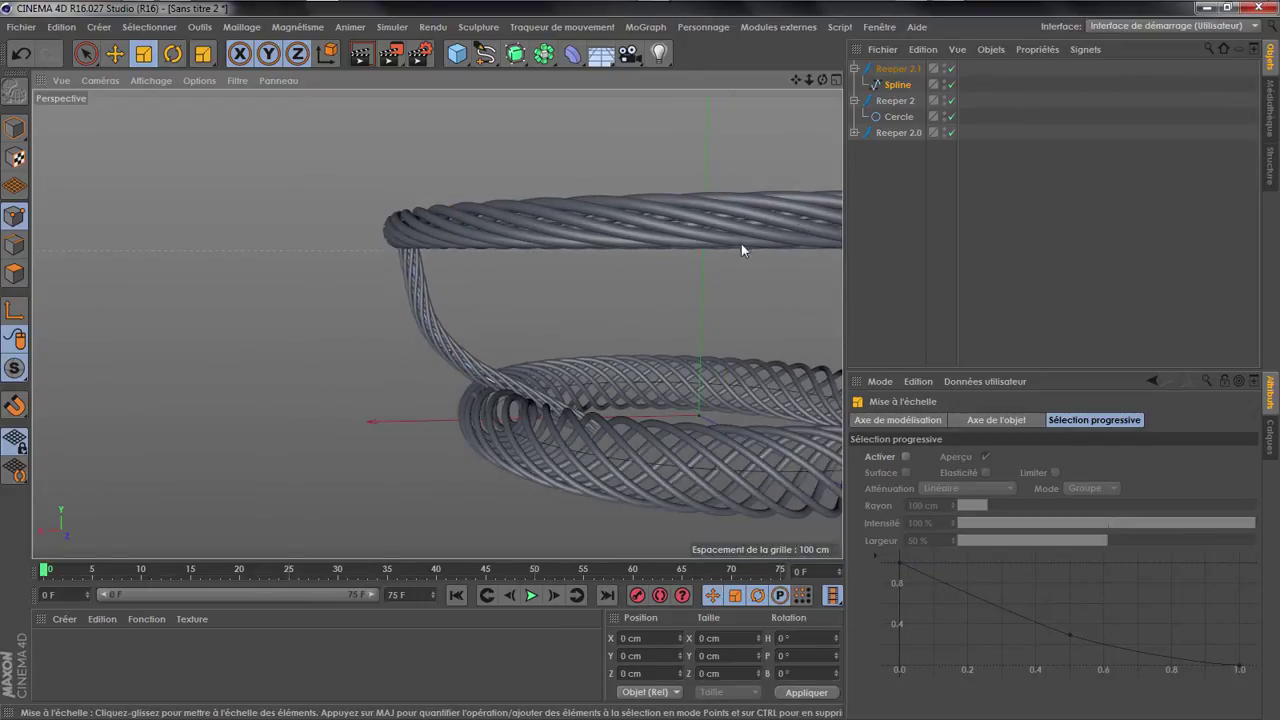
# Add a MoGraph Cloner and make the connecting Reeper rope its child
pyautogui.moveTo(822, 80); pyautogui.dragTo(1160, 50)
pyautogui.click(900, 70)
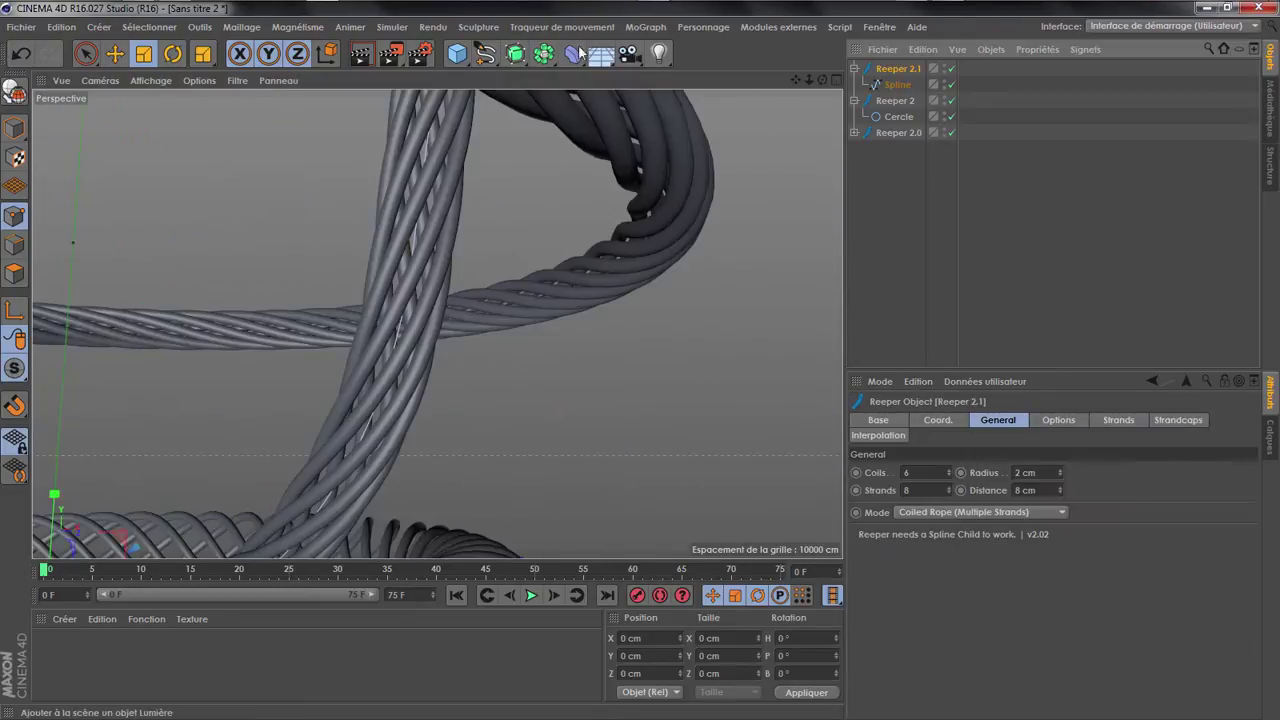
pyautogui.click(645, 27)
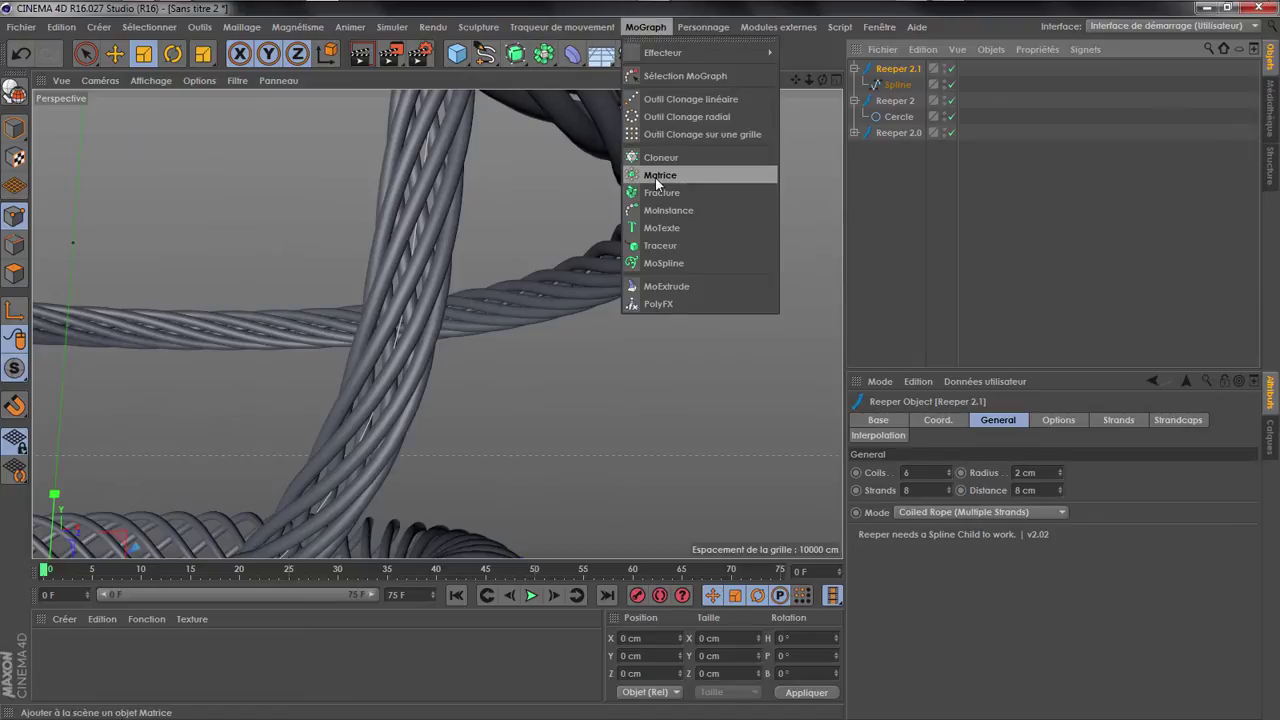
pyautogui.click(658, 158)
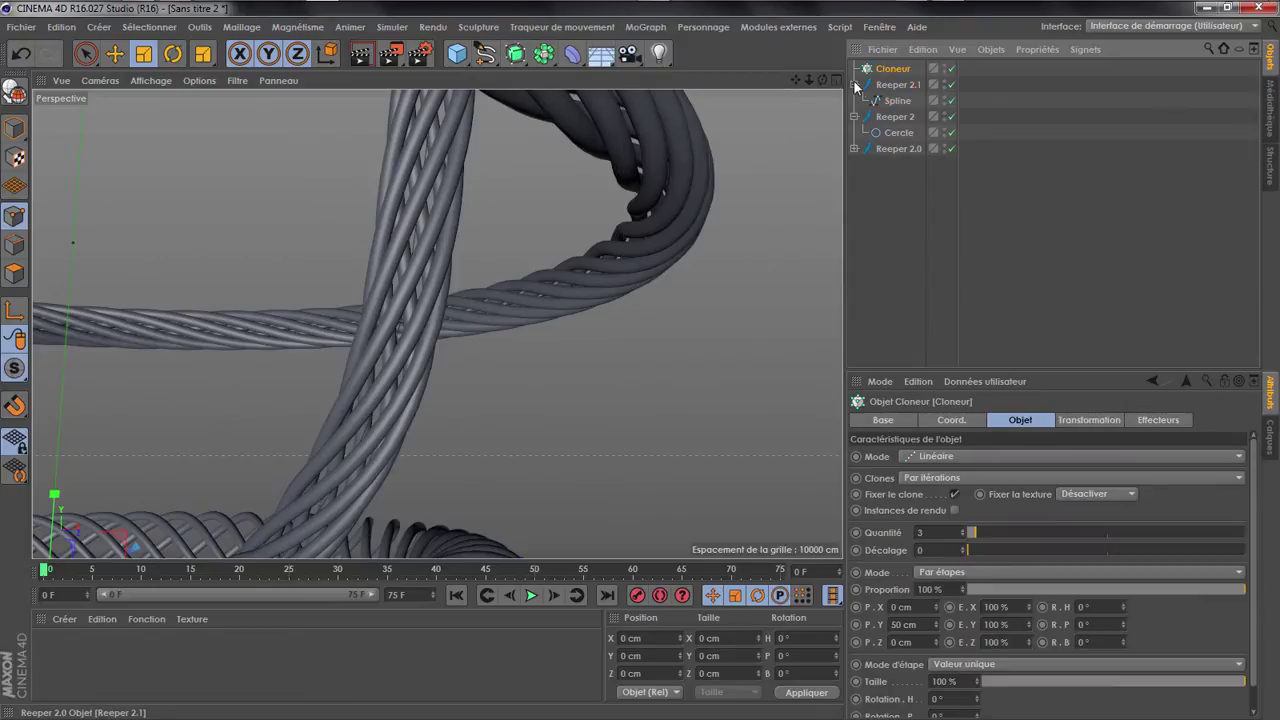
pyautogui.click(853, 84)
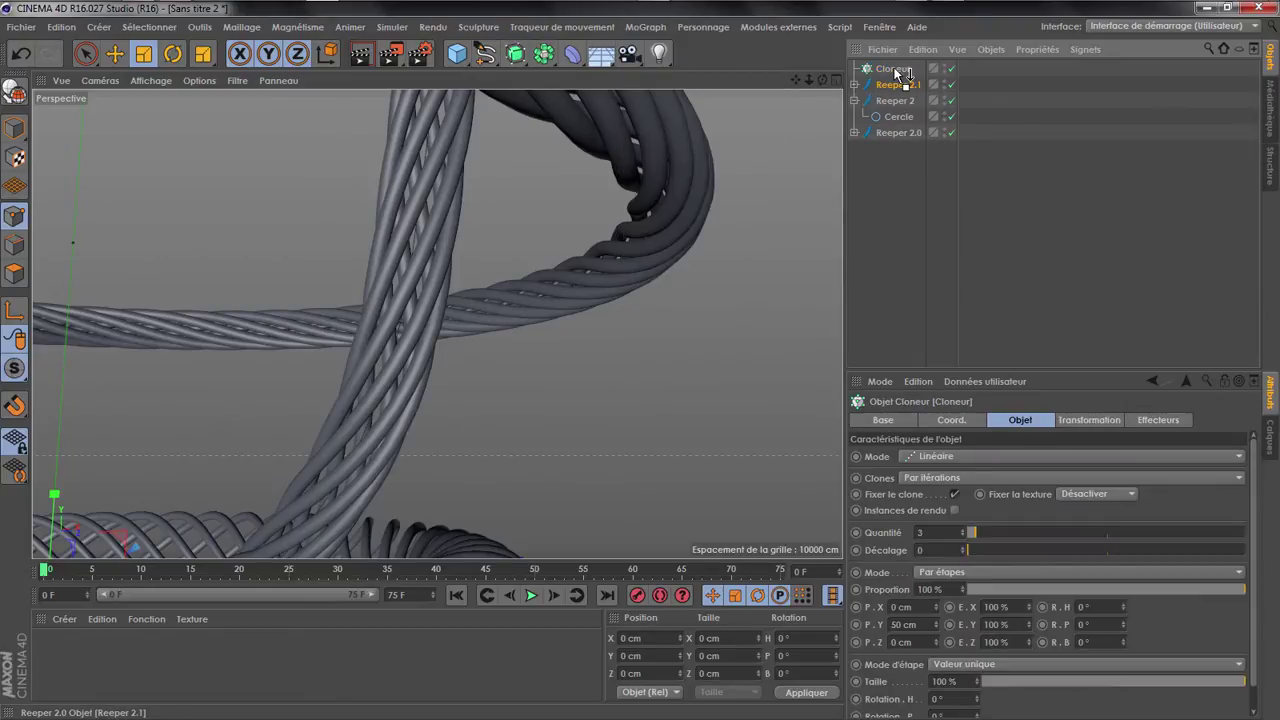
pyautogui.moveTo(905, 75); pyautogui.dragTo(900, 69)
pyautogui.press('h')
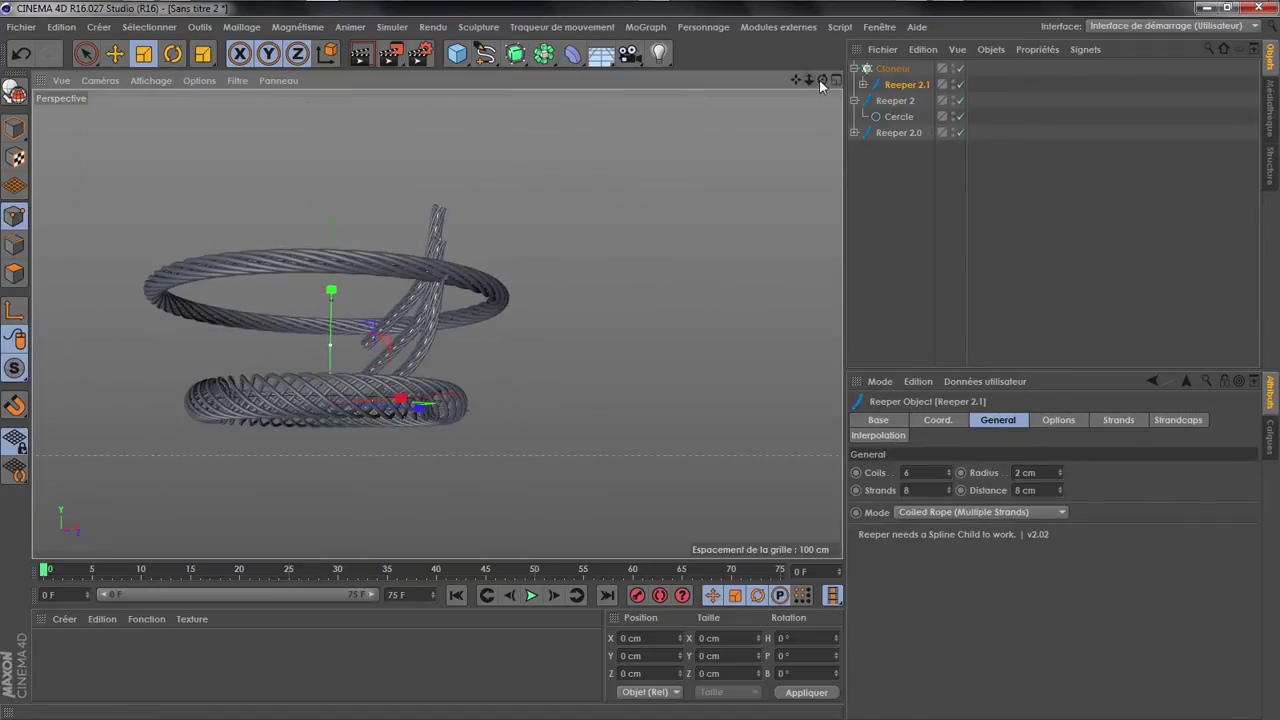
# Set the Cloner to Radial mode with 8 clones on the XZ plane
pyautogui.moveTo(823, 80); pyautogui.dragTo(770, 125)
pyautogui.click(892, 68)
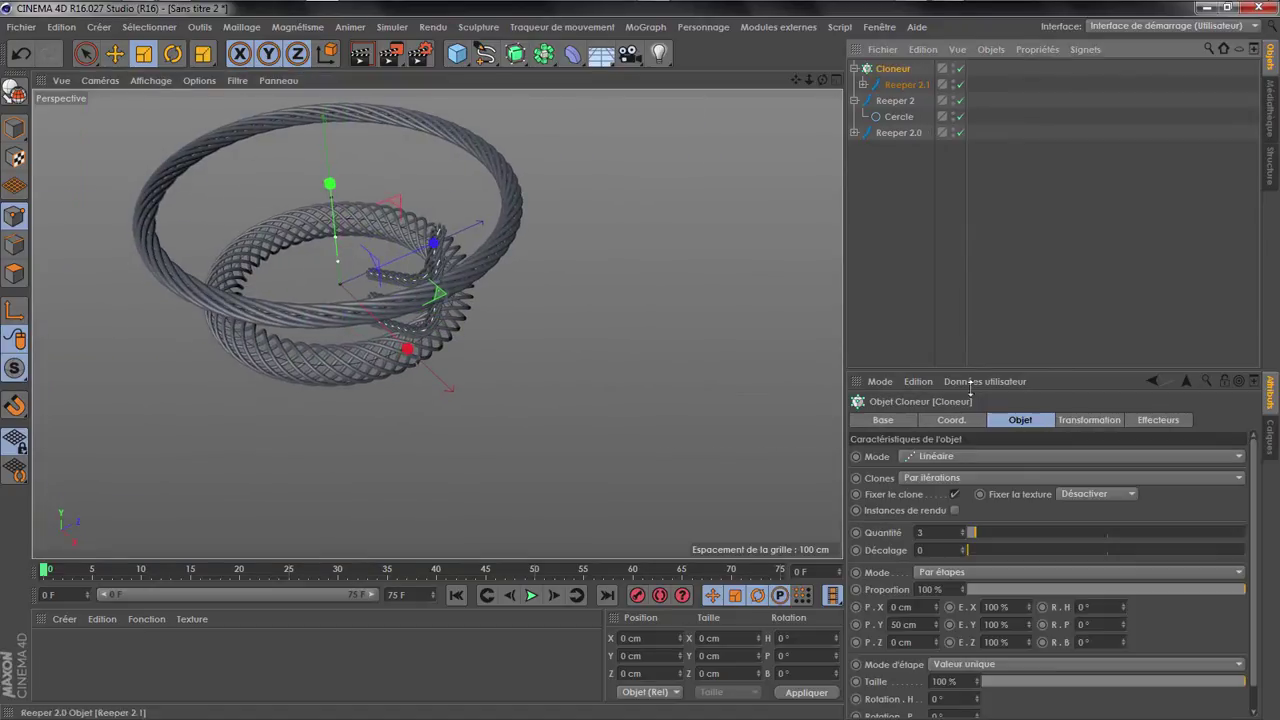
pyautogui.click(953, 456)
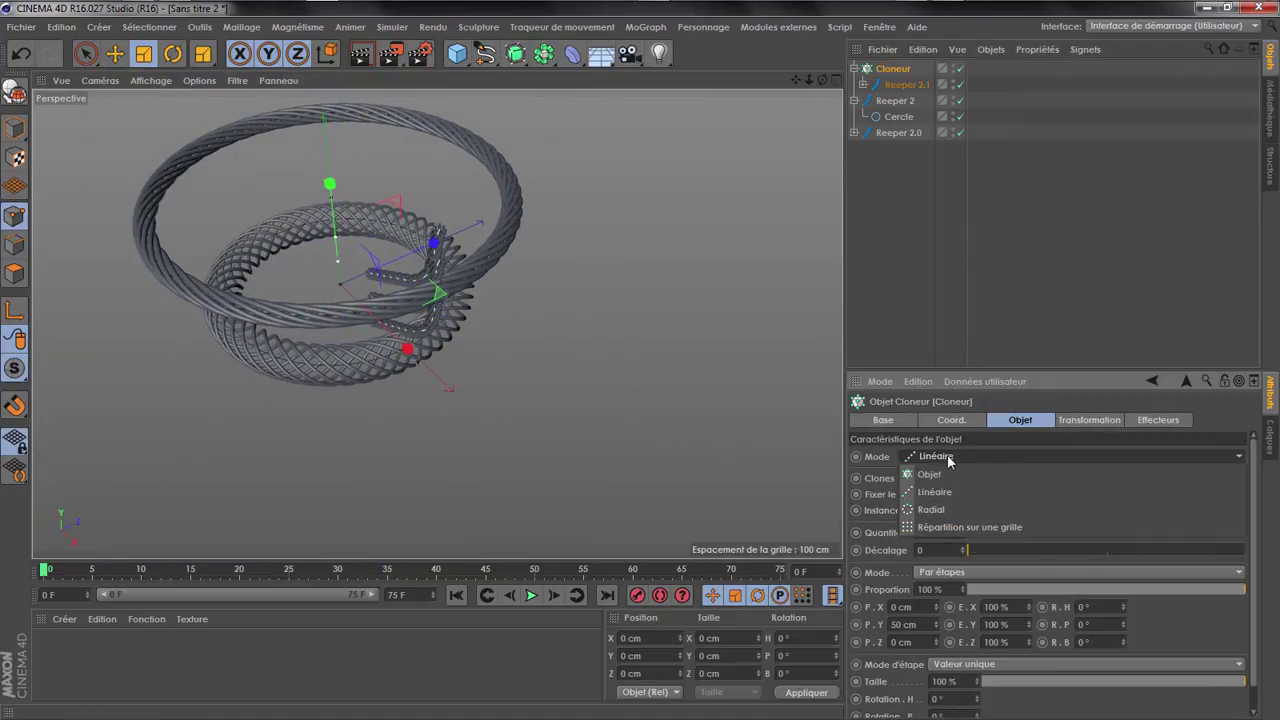
pyautogui.click(936, 514)
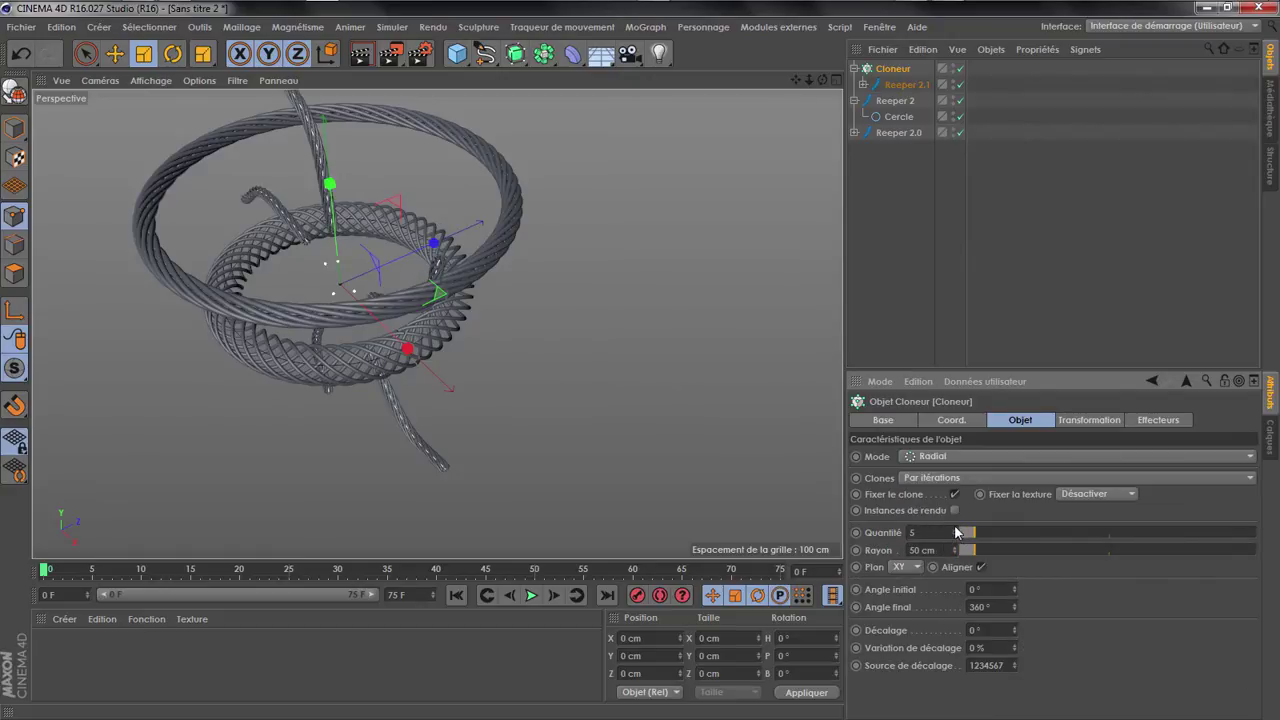
pyautogui.click(954, 528)
pyautogui.click(954, 528)
pyautogui.click(954, 528)
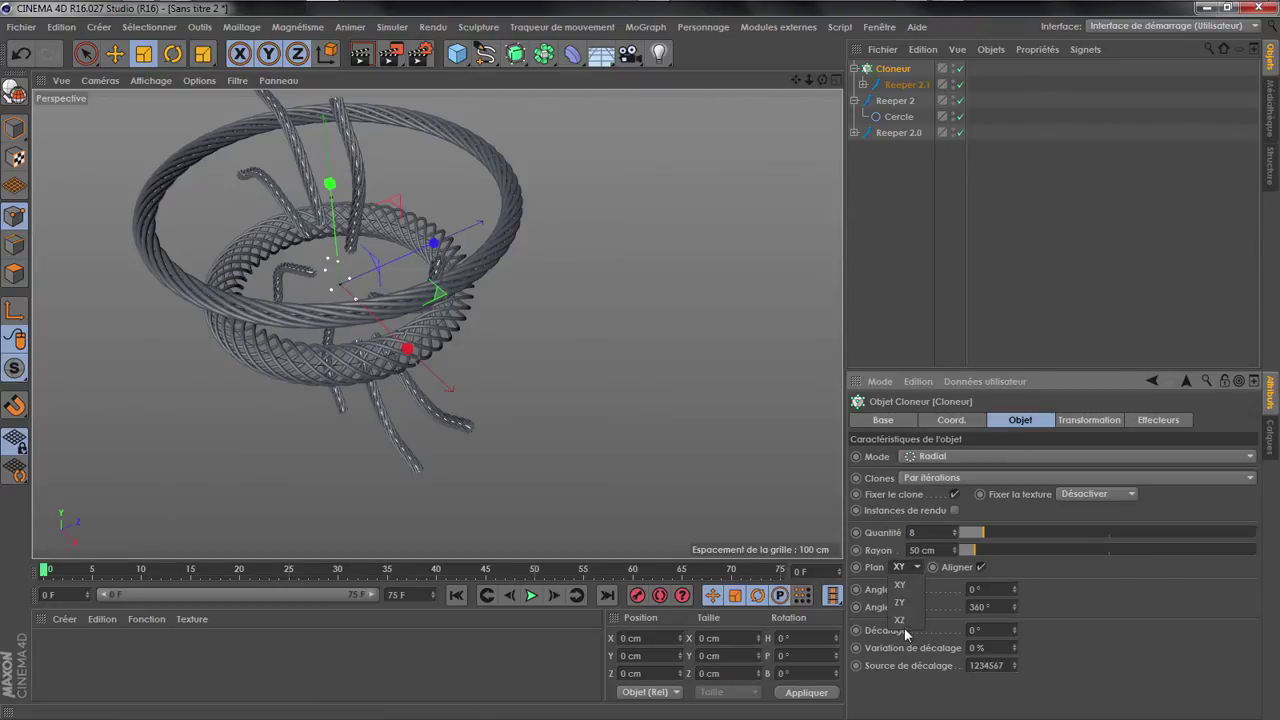
pyautogui.click(906, 622)
pyautogui.scroll(-1, 233, 174)
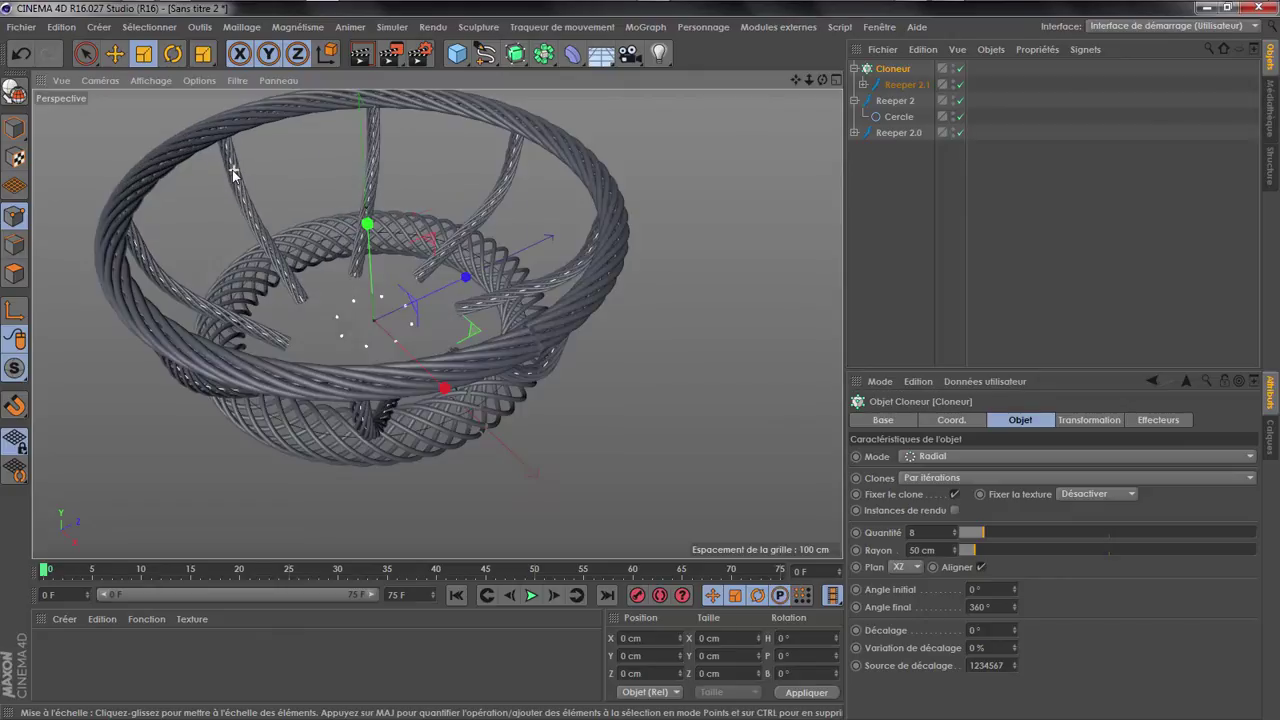
# Set the heading rotation in the Cloner's transformation to 13°
pyautogui.moveTo(822, 79); pyautogui.dragTo(758, 132)
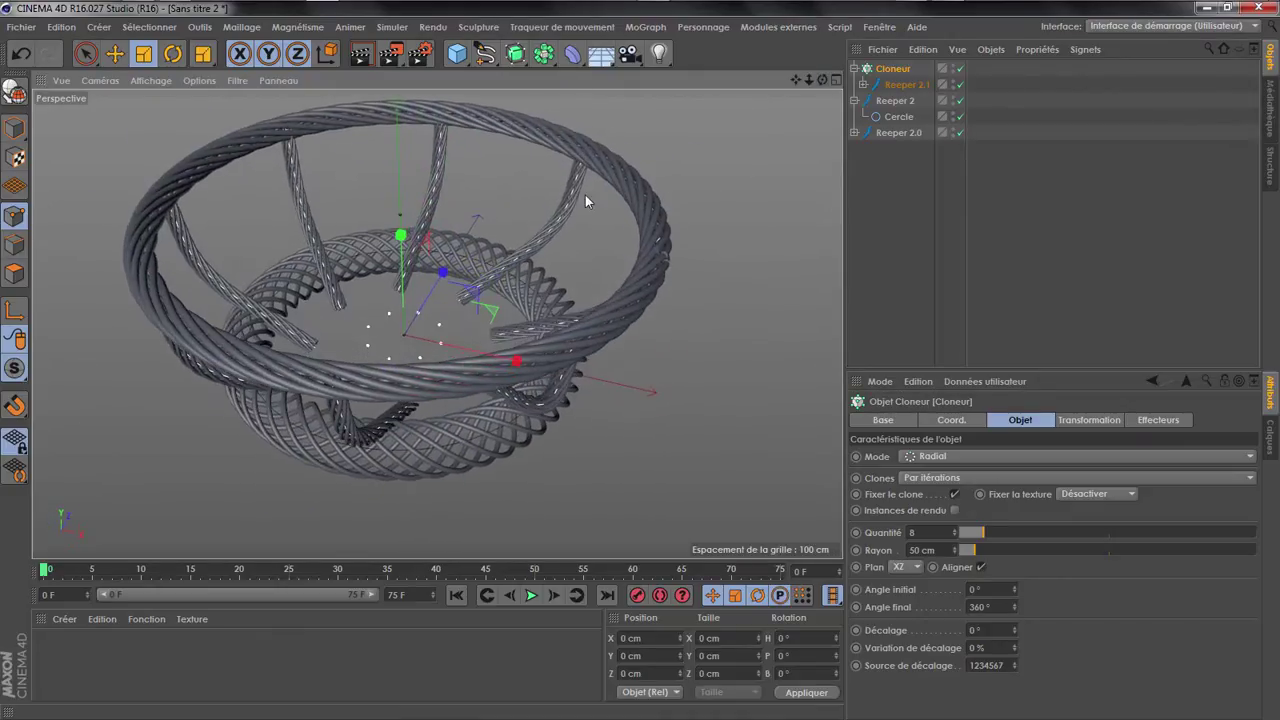
pyautogui.scroll(3, 307, 311)
pyautogui.moveTo(822, 79); pyautogui.dragTo(820, 108)
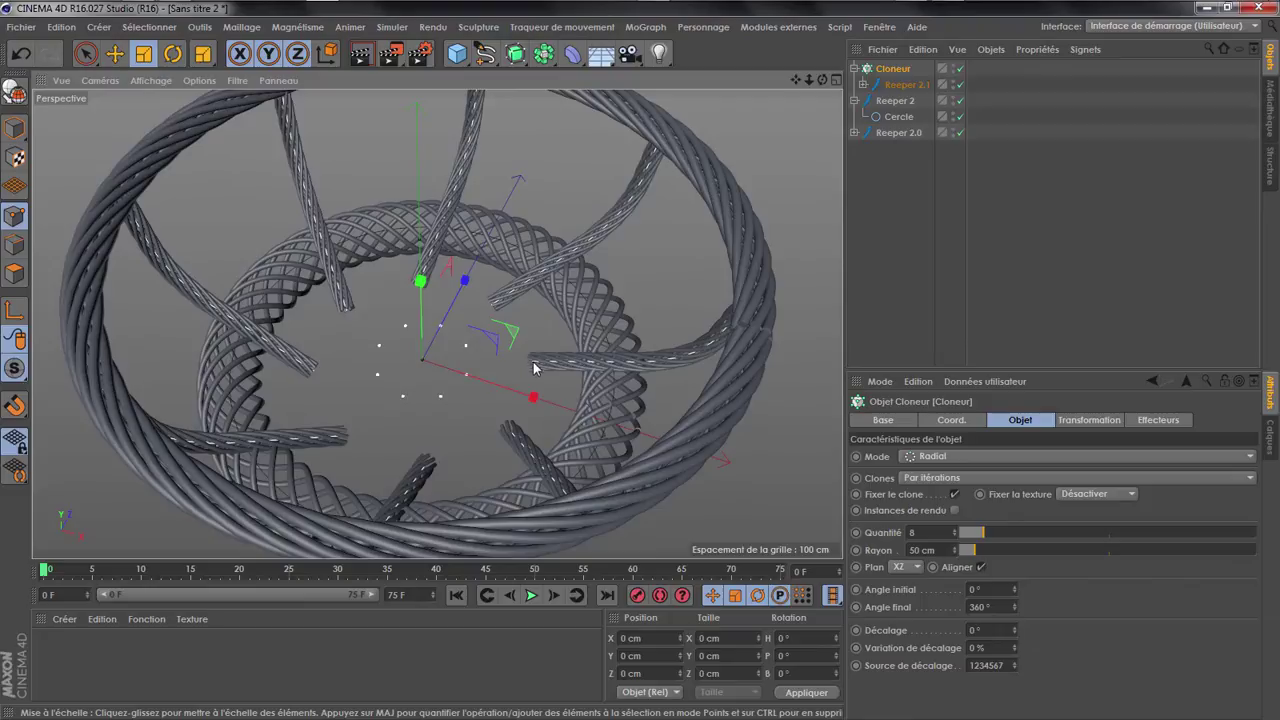
pyautogui.click(1089, 420)
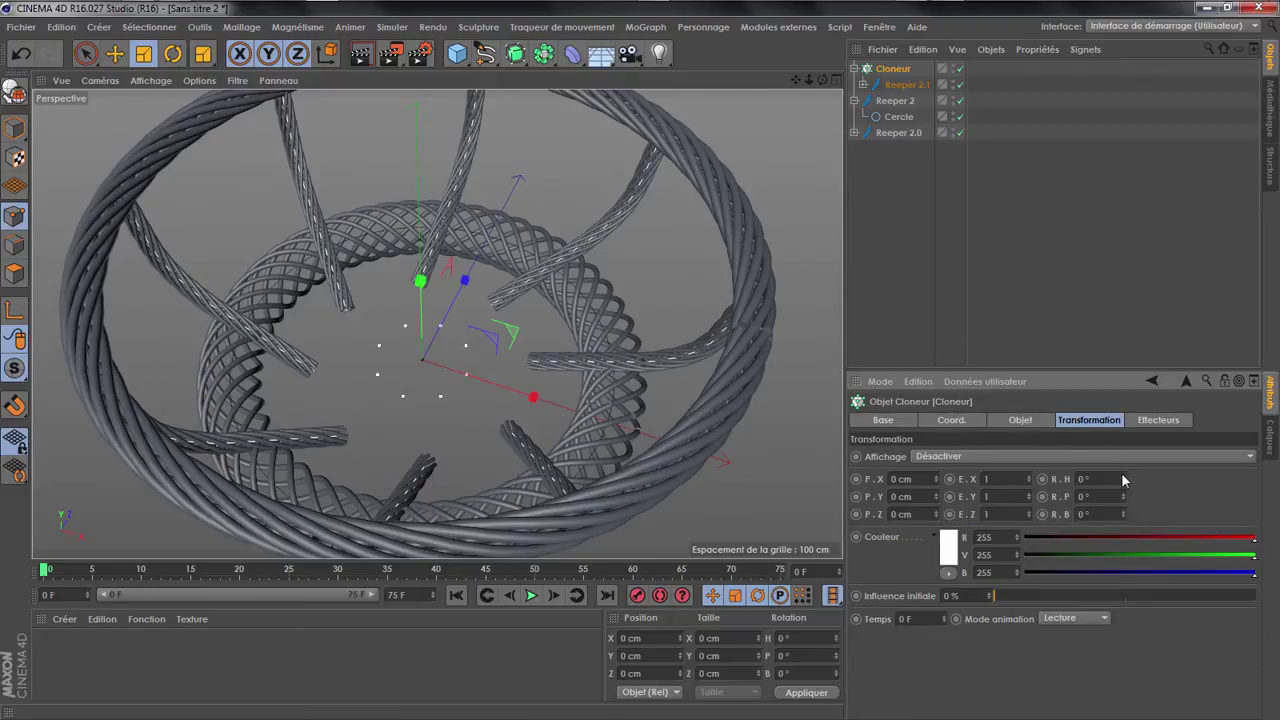
pyautogui.moveTo(1123, 479); pyautogui.dragTo(1123, 467)
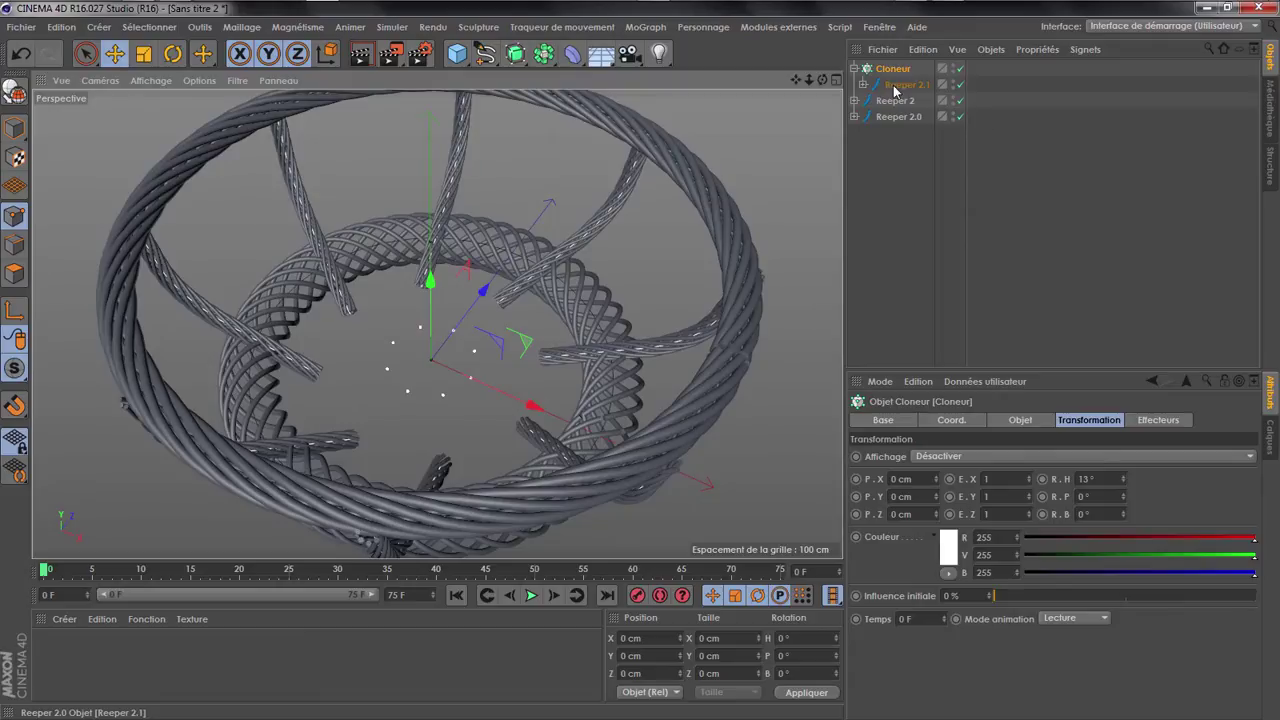
# With the Cloner temporarily disabled, move the connecting rope's axis about 247 cm out to the middle of its curve
pyautogui.click(896, 86)
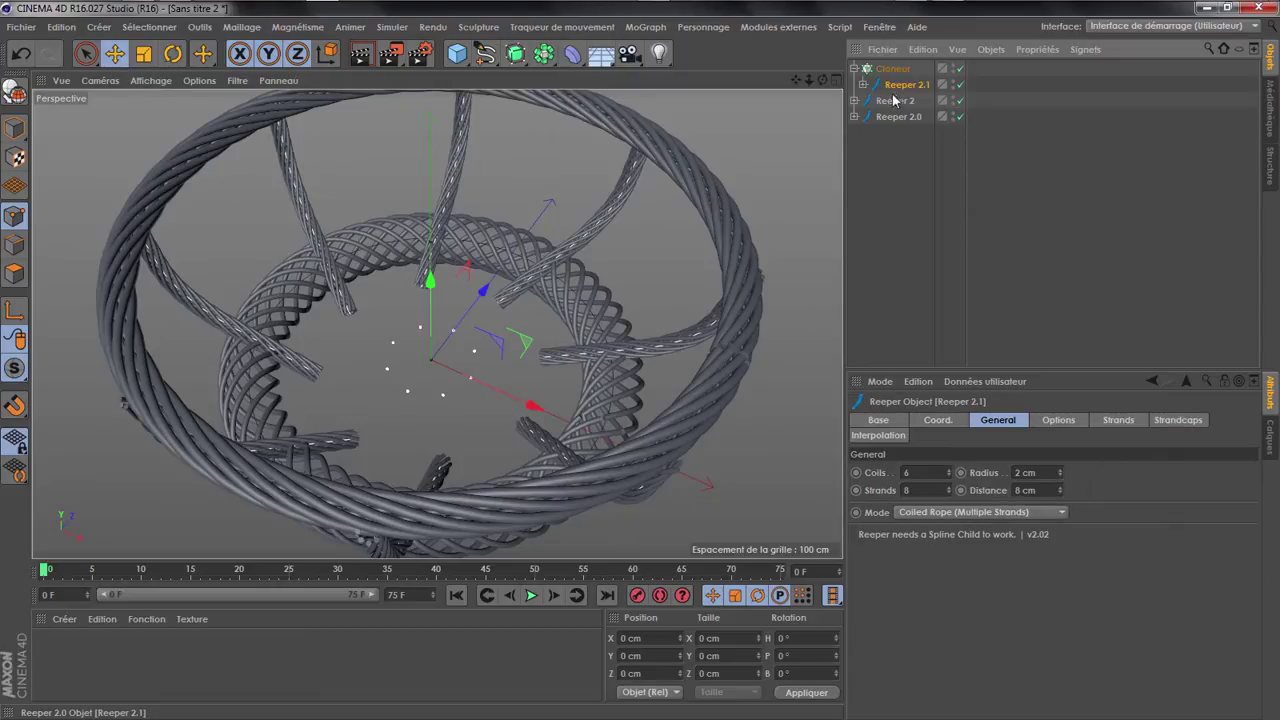
pyautogui.click(960, 68)
pyautogui.keyDown('alt'); pyautogui.moveTo(795, 206); pyautogui.dragTo(617, 98); pyautogui.keyUp('alt')
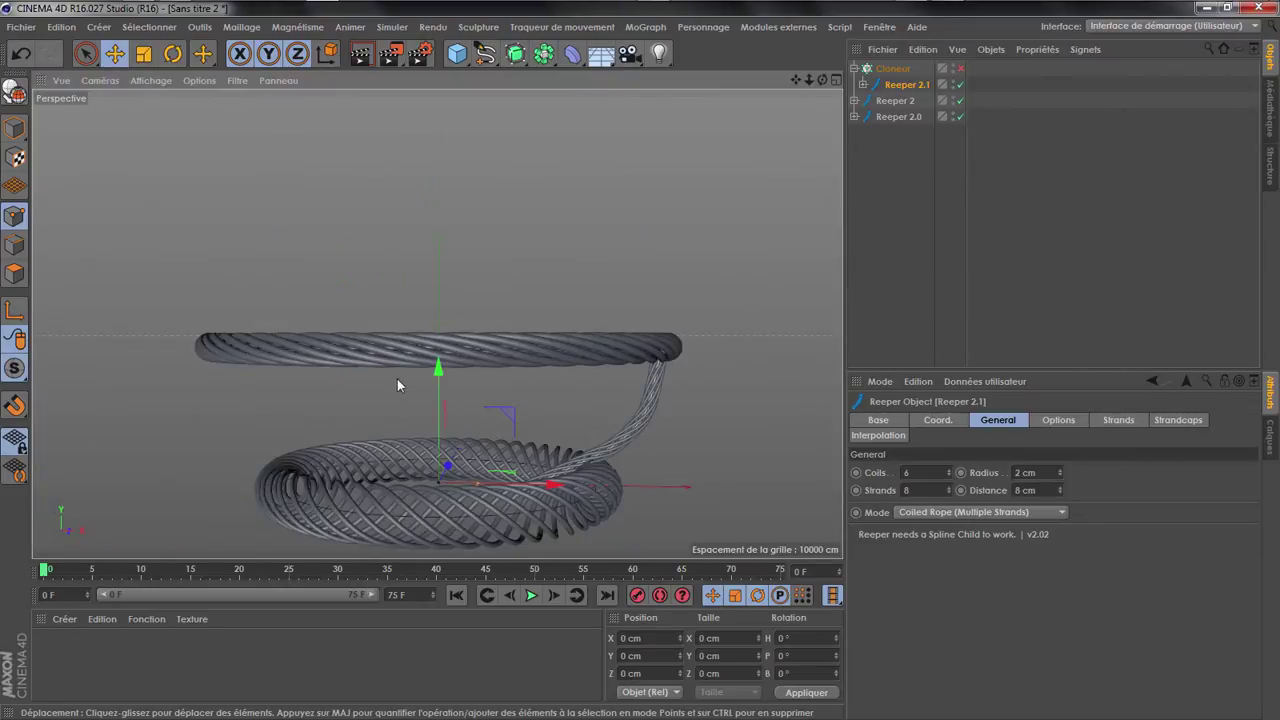
pyautogui.click(15, 316)
pyautogui.moveTo(509, 415); pyautogui.dragTo(699, 375)
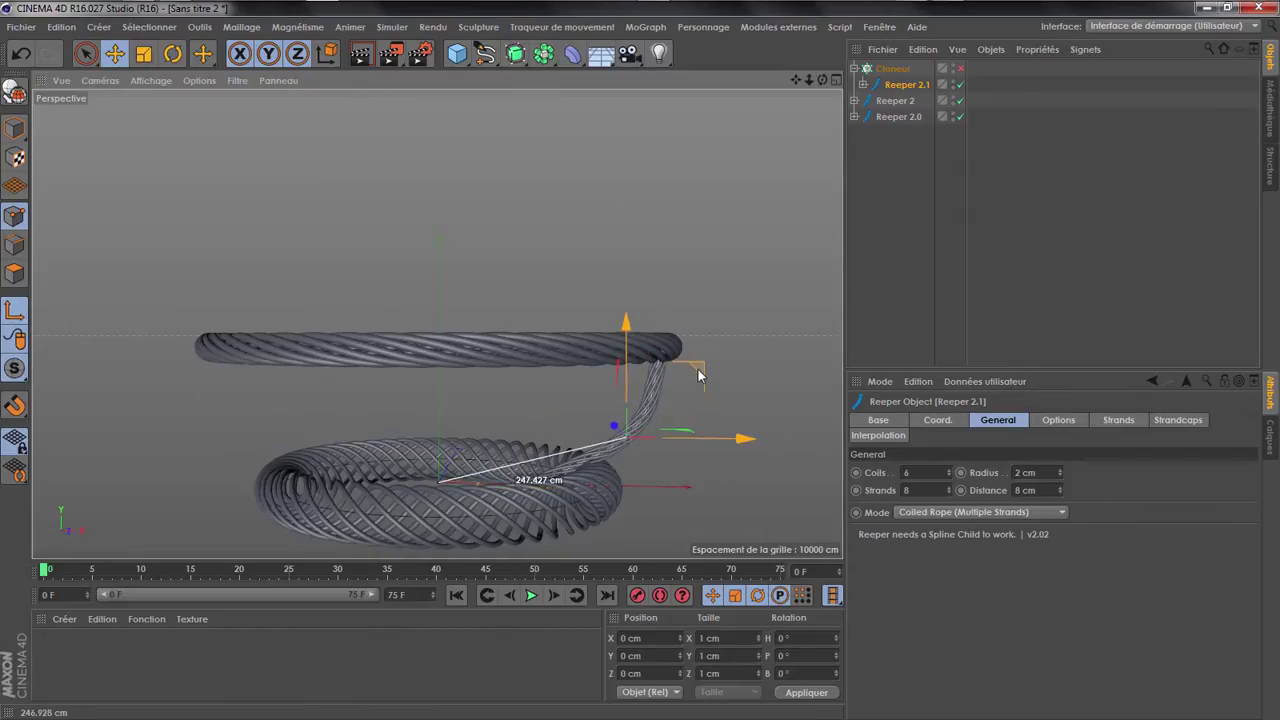
pyautogui.moveTo(823, 80); pyautogui.dragTo(970, 72)
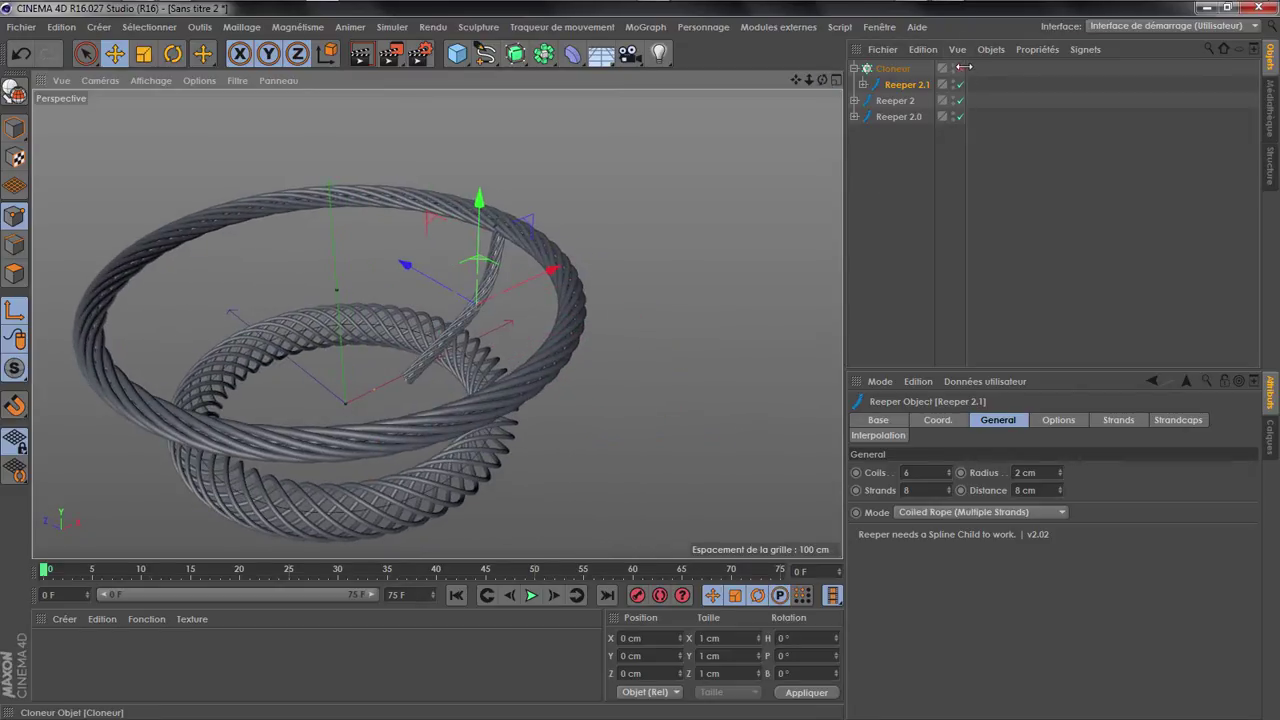
pyautogui.click(961, 69)
# Increase the clones' heading rotation to turn the ropes around and set the Cloner's radius to 248 cm
pyautogui.moveTo(823, 80); pyautogui.dragTo(736, 130)
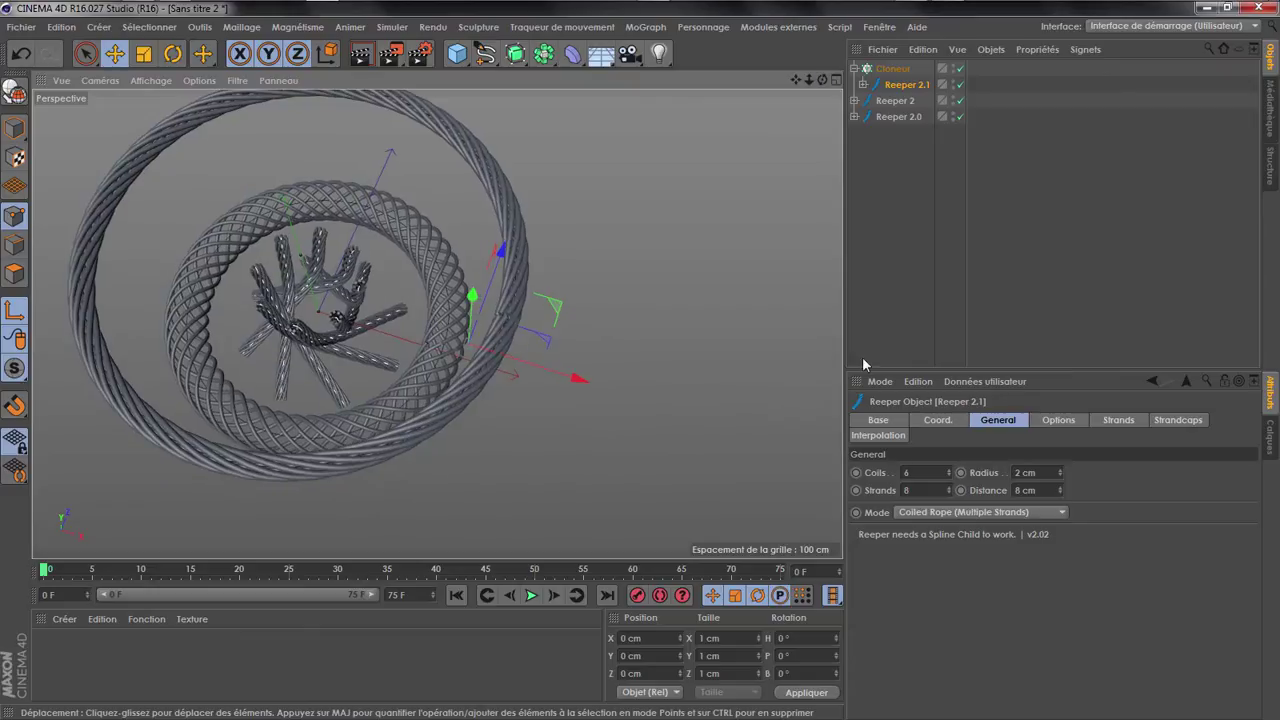
pyautogui.click(901, 73)
pyautogui.moveTo(1124, 480); pyautogui.dragTo(1124, 410)
pyautogui.click(1021, 420)
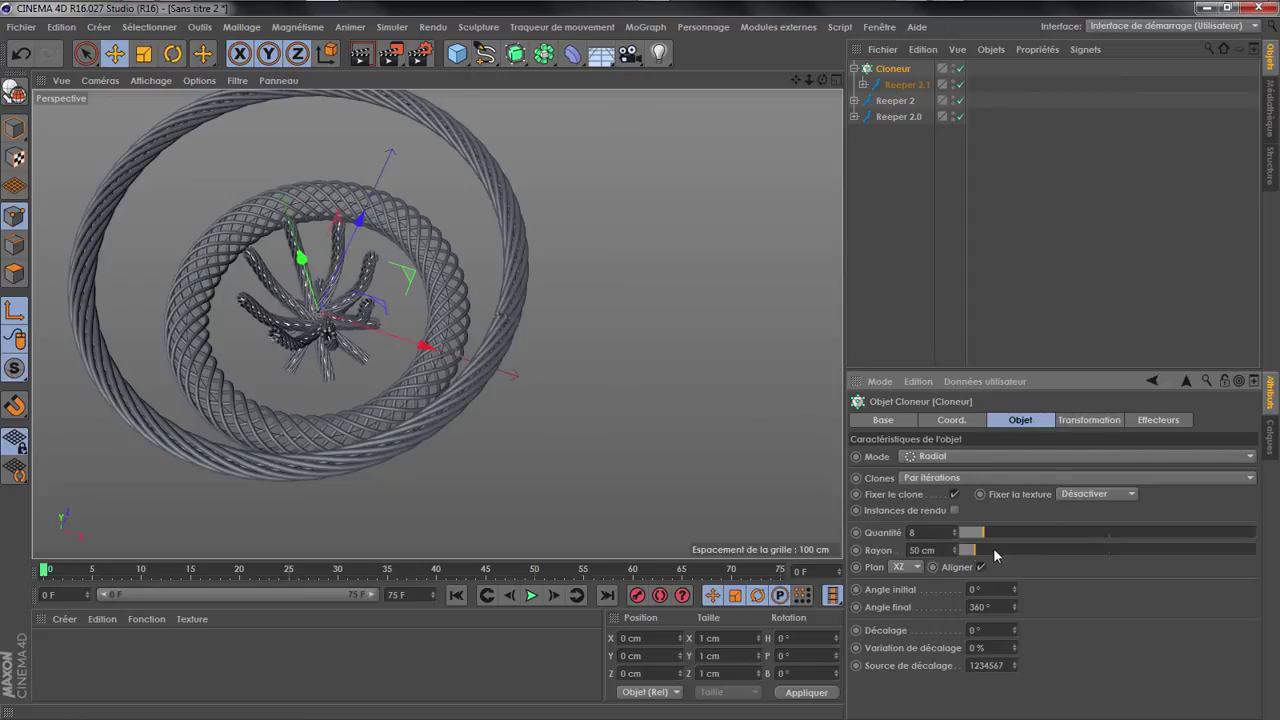
pyautogui.moveTo(979, 556); pyautogui.dragTo(1036, 556)
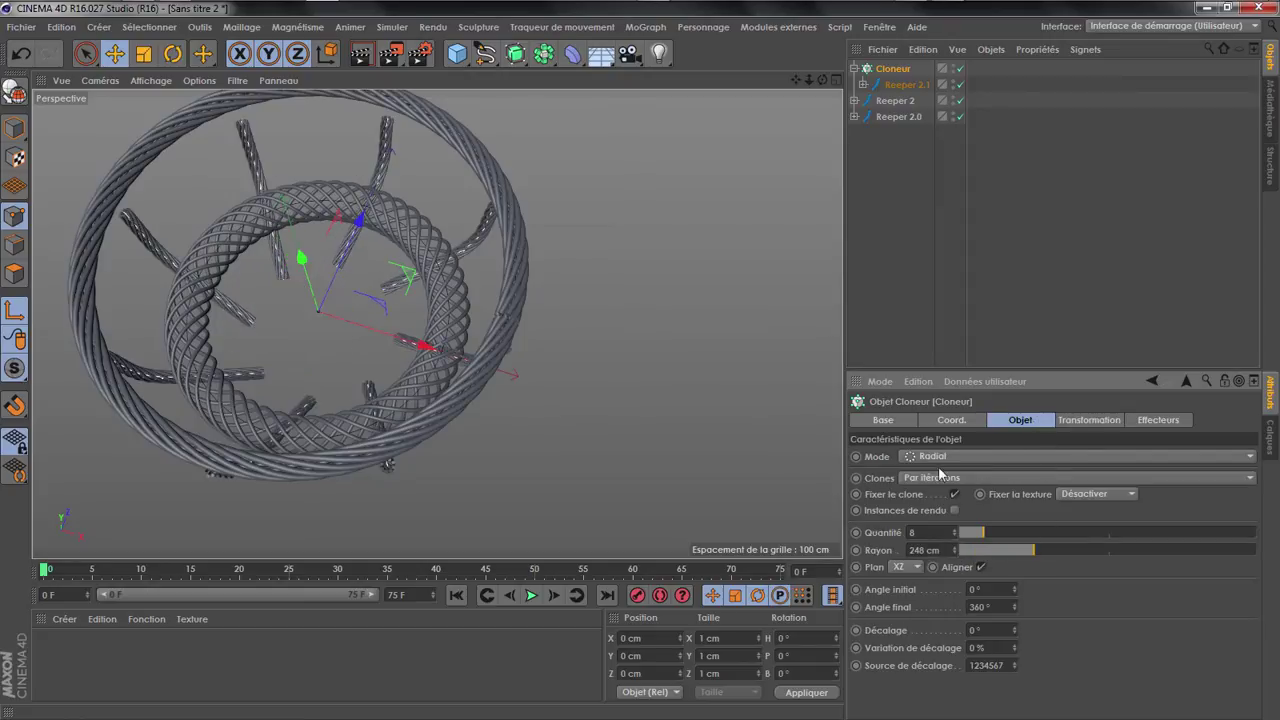
# Set the Cloner's transformation to 54 cm in Y and a heading rotation of 116°
pyautogui.click(811, 80)
pyautogui.moveTo(822, 80); pyautogui.dragTo(437, 300)
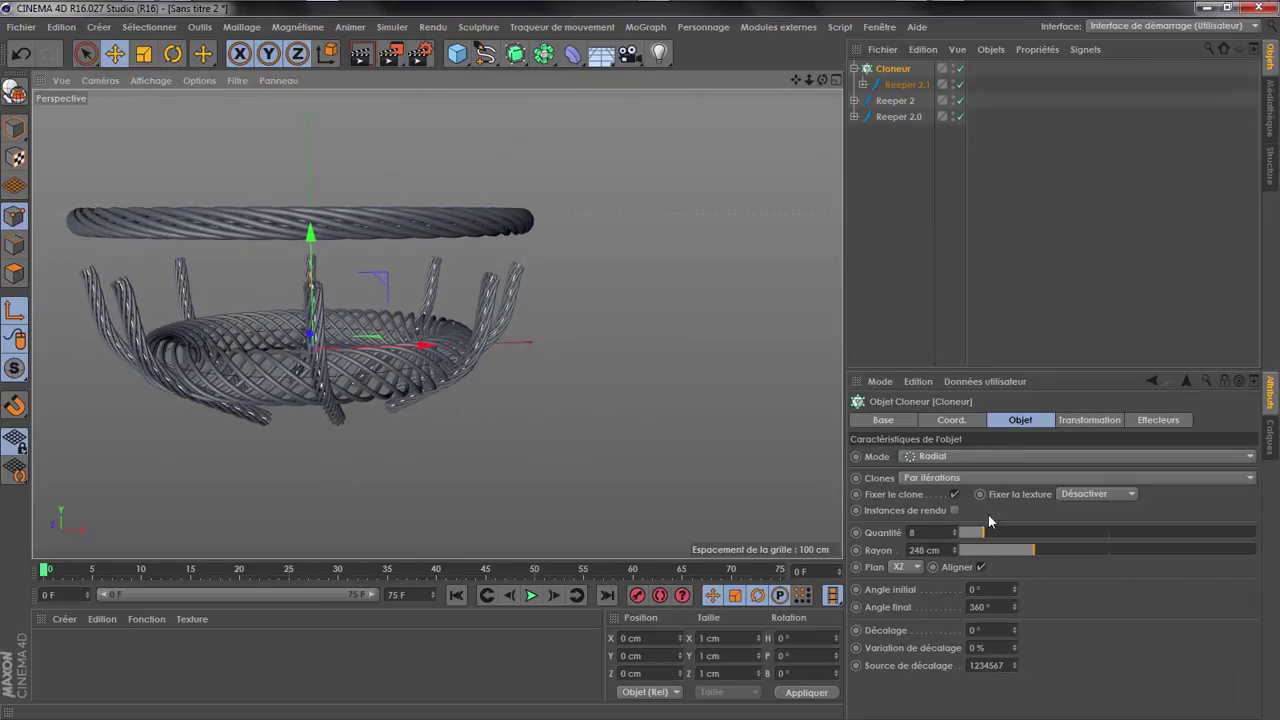
pyautogui.click(951, 420)
pyautogui.click(964, 472)
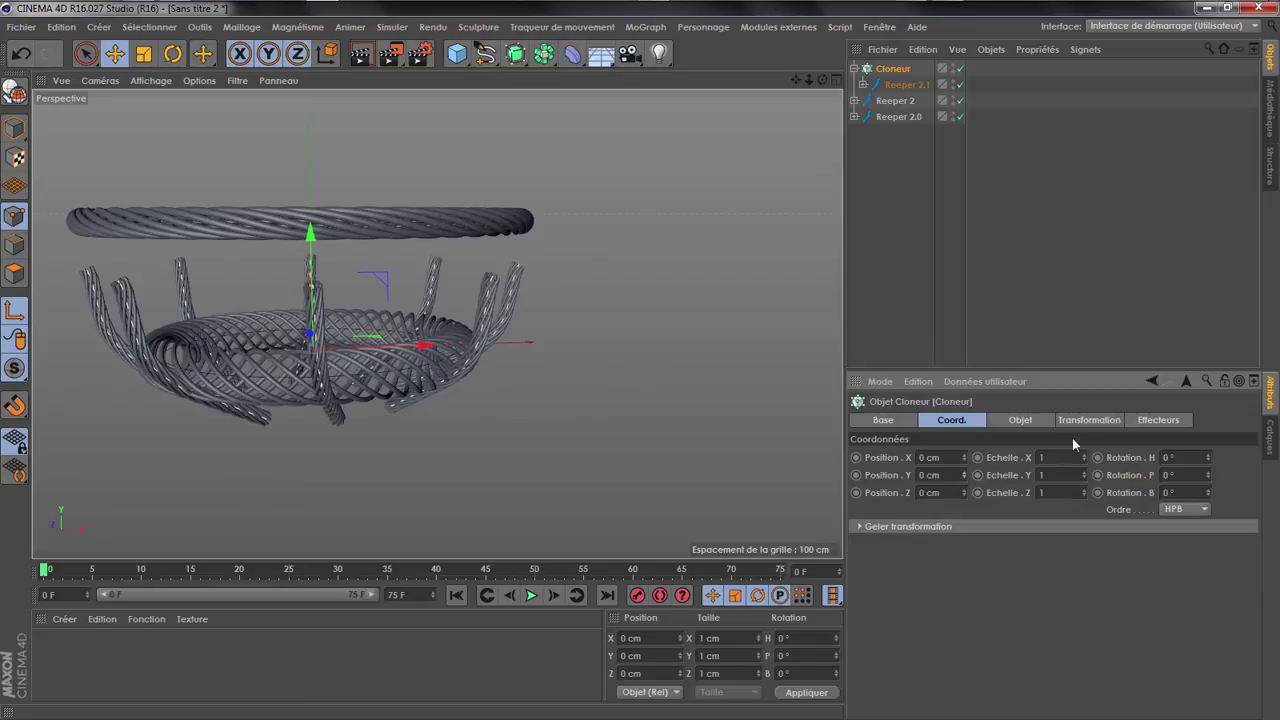
pyautogui.click(1085, 420)
pyautogui.moveTo(937, 496); pyautogui.dragTo(937, 455)
pyautogui.moveTo(1125, 484)
pyautogui.mouseDown()
pyautogui.moveTo(1125, 455)
pyautogui.moveTo(1123, 484)
pyautogui.mouseUp()
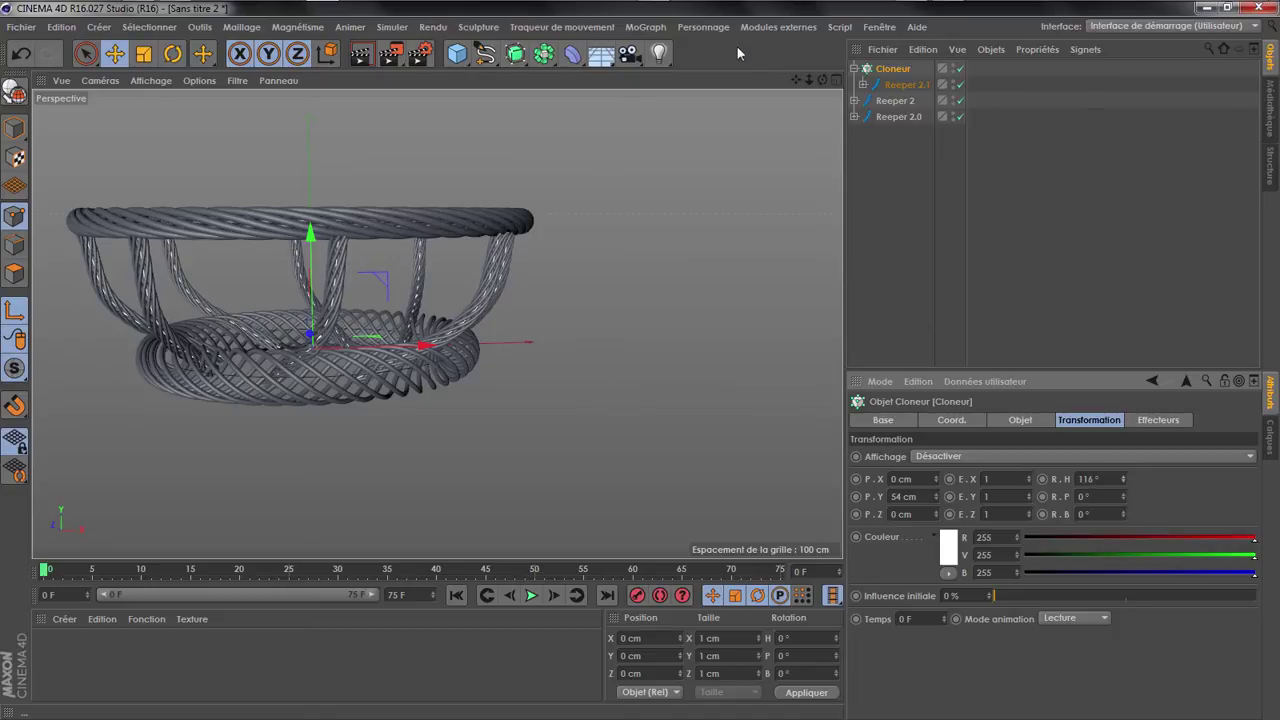
# Adjust the clones' heading rotation to 125° so the connecting ropes run obliquely between the two rings
pyautogui.moveTo(822, 80)
pyautogui.mouseDown()
pyautogui.moveTo(822, 140)
pyautogui.moveTo(812, 87)
pyautogui.mouseUp()
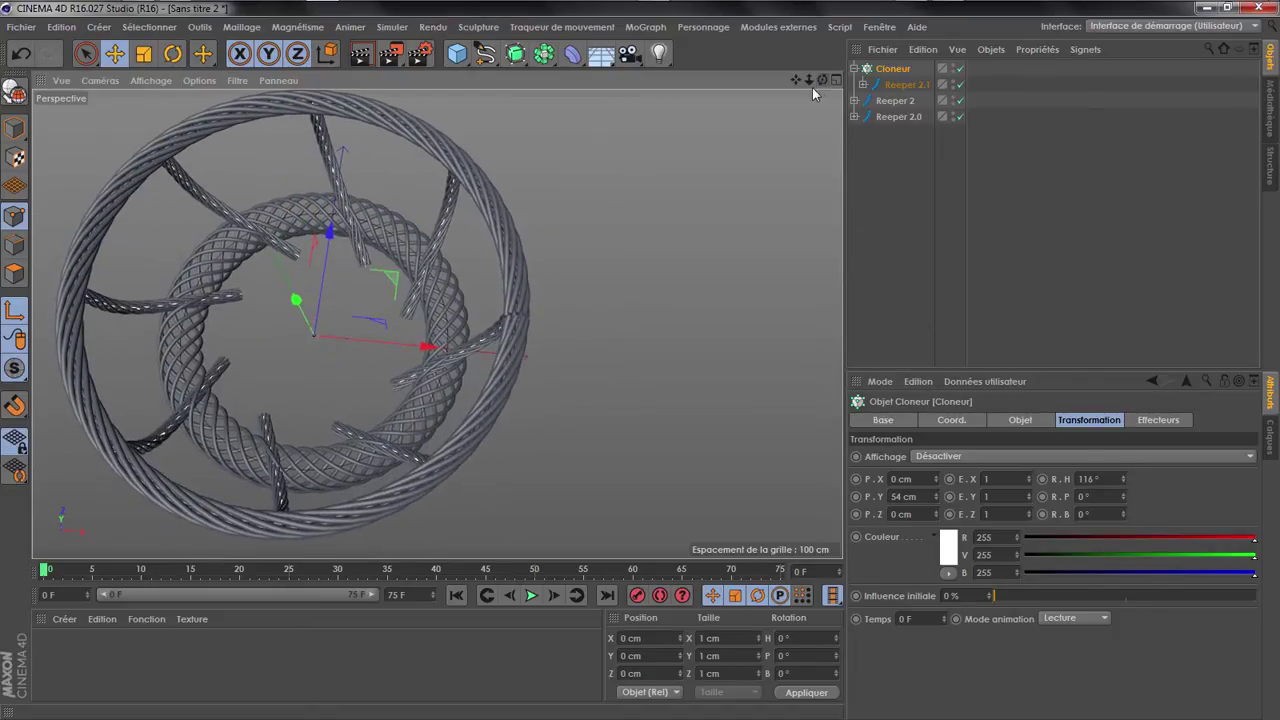
pyautogui.moveTo(1125, 492); pyautogui.dragTo(1125, 482)
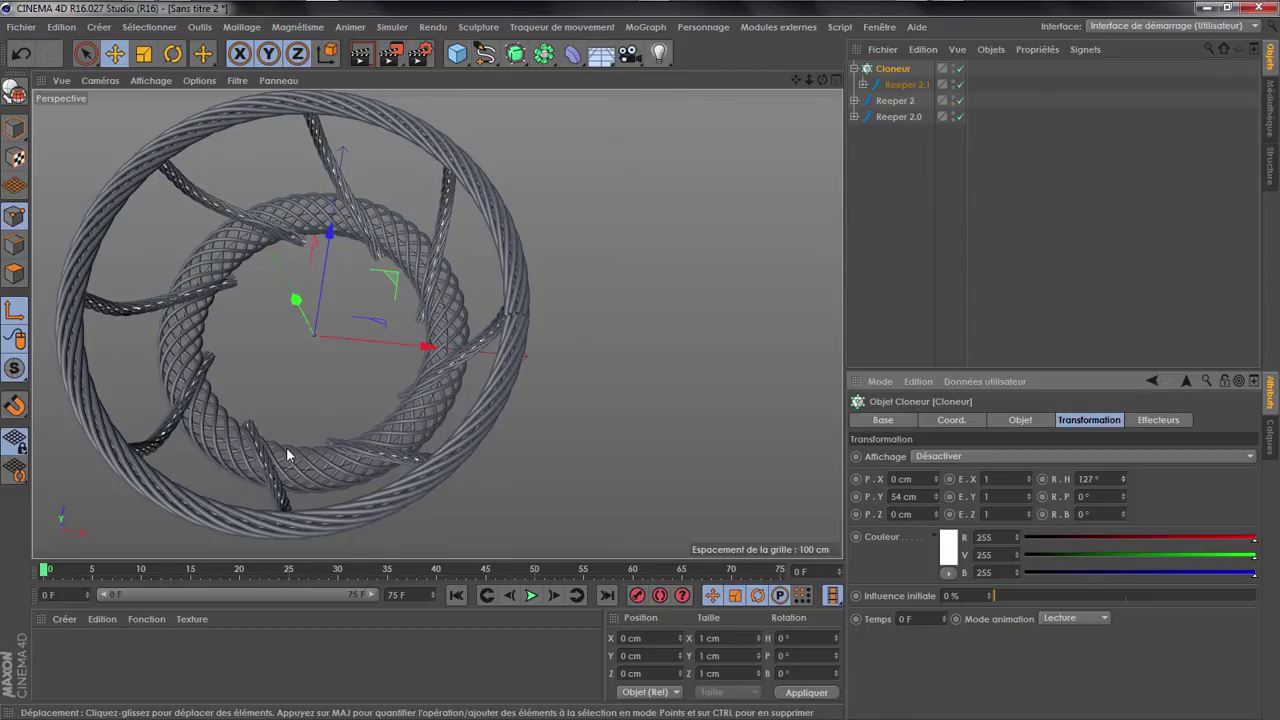
pyautogui.scroll(3, 286, 447)
pyautogui.moveTo(1125, 491); pyautogui.dragTo(1125, 492)
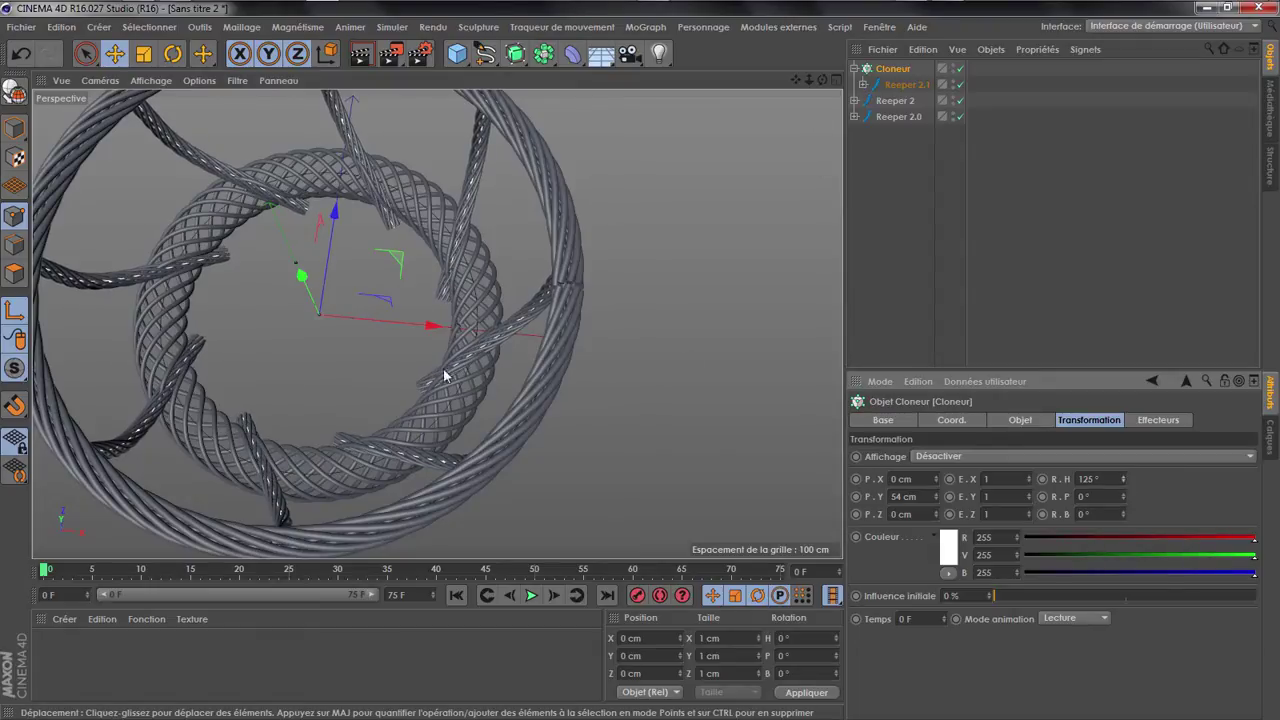
# Examine the rope ends at the lower ring and switch to VLC to compare them with the reference animation
pyautogui.scroll(5, 373, 437)
pyautogui.scroll(2, 373, 437)
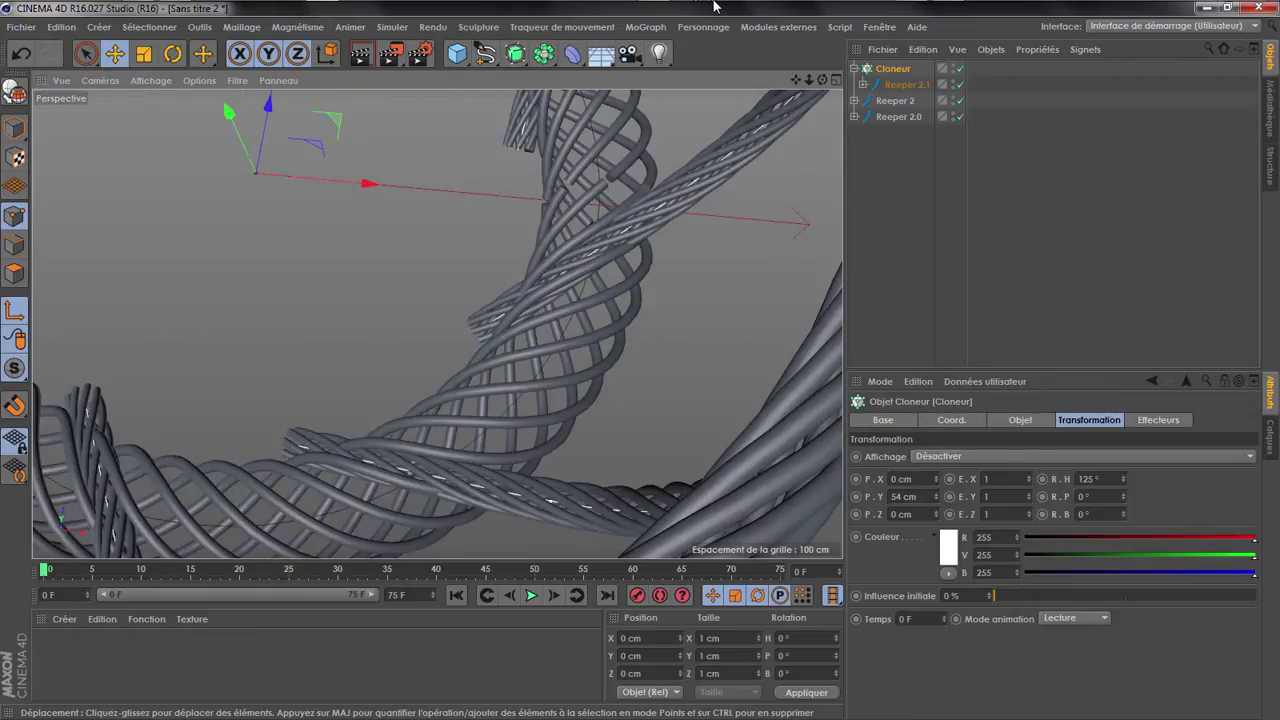
pyautogui.click(653, 10)
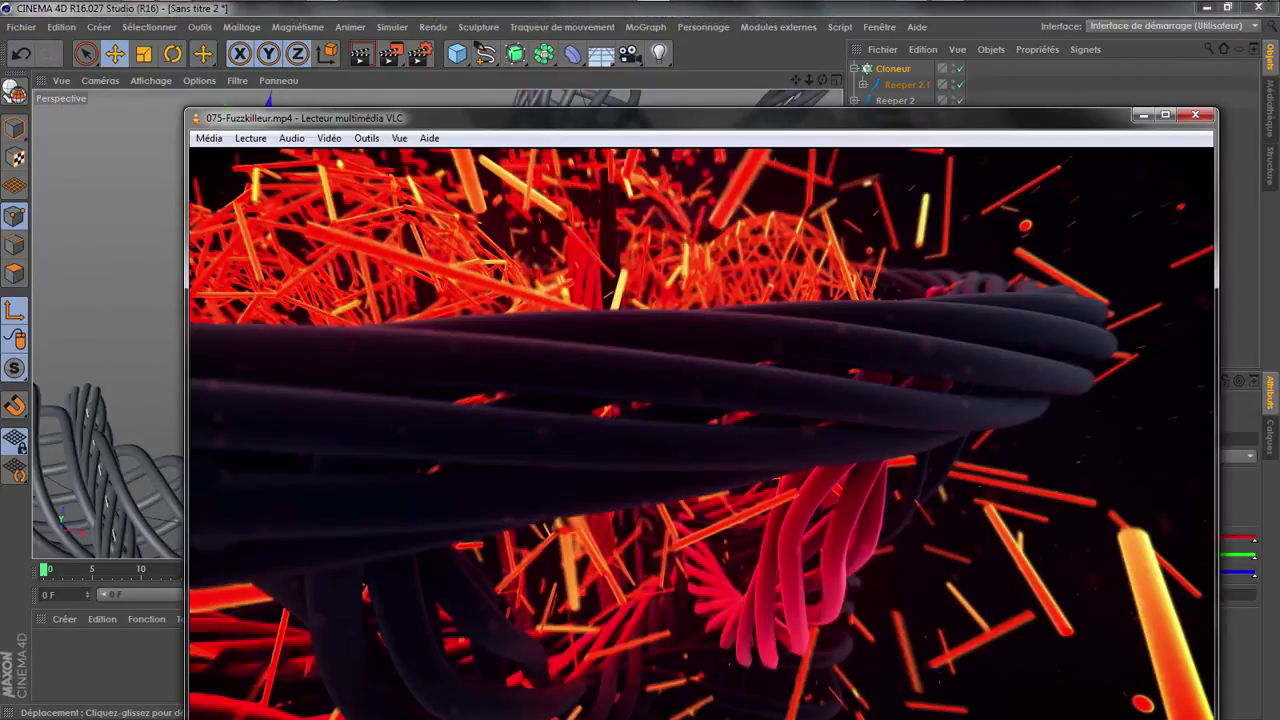
# Examine the strands at the rope ends in the full-screen reference animation, and switch back to Cinema 4D
pyautogui.doubleClick(474, 590)
pyautogui.click(466, 674)
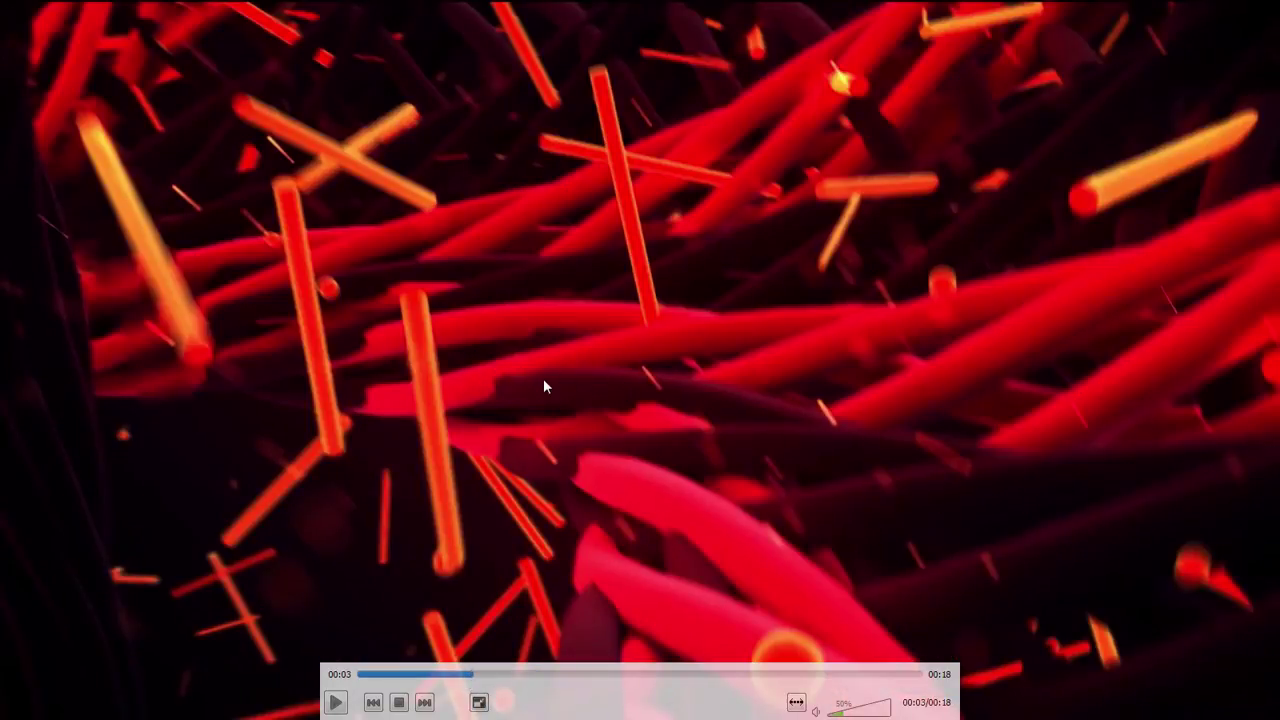
pyautogui.doubleClick(565, 356)
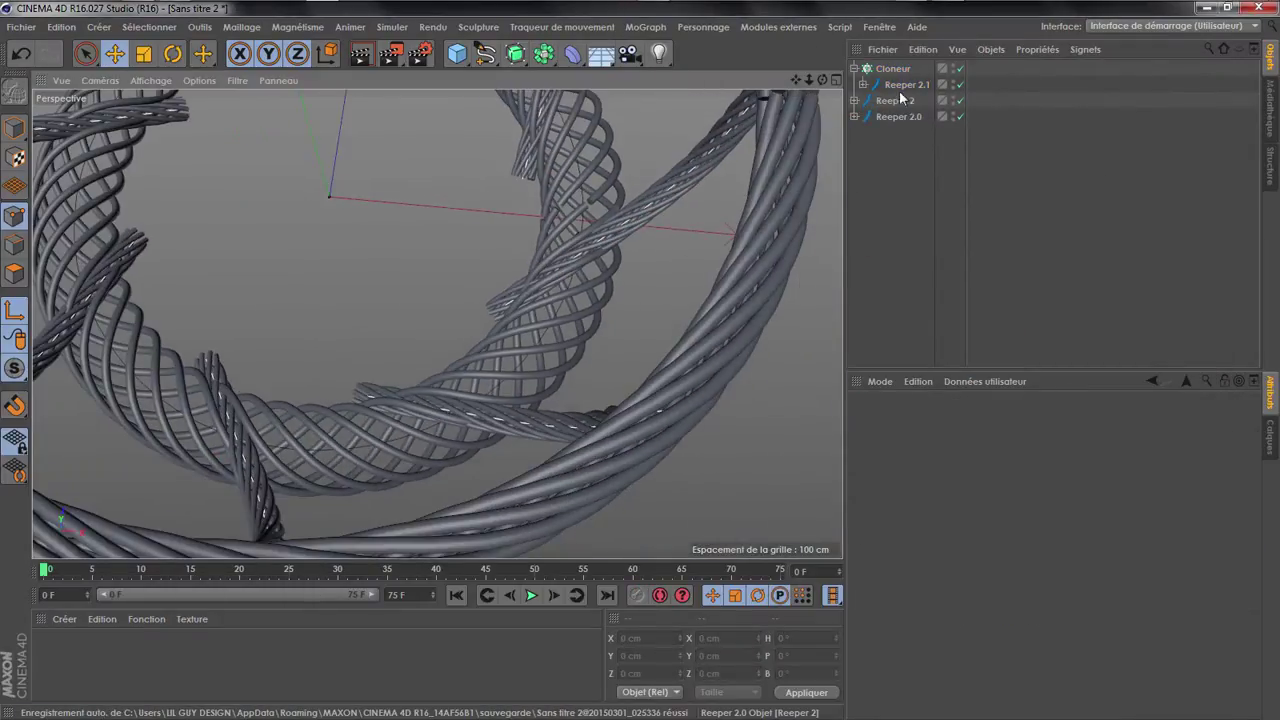
# Set the connecting rope Reeper 2.1 to a radius of 3 cm and 6 strands
pyautogui.click(900, 86)
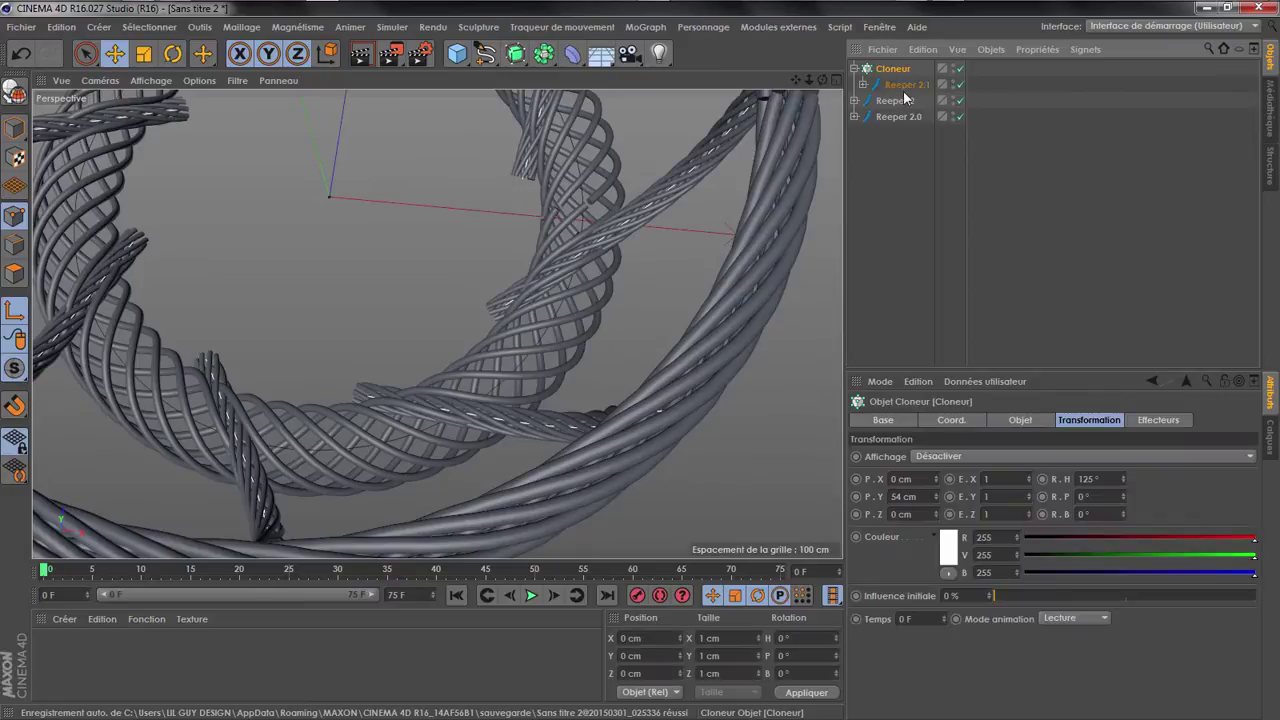
pyautogui.click(1059, 487)
pyautogui.click(1059, 487)
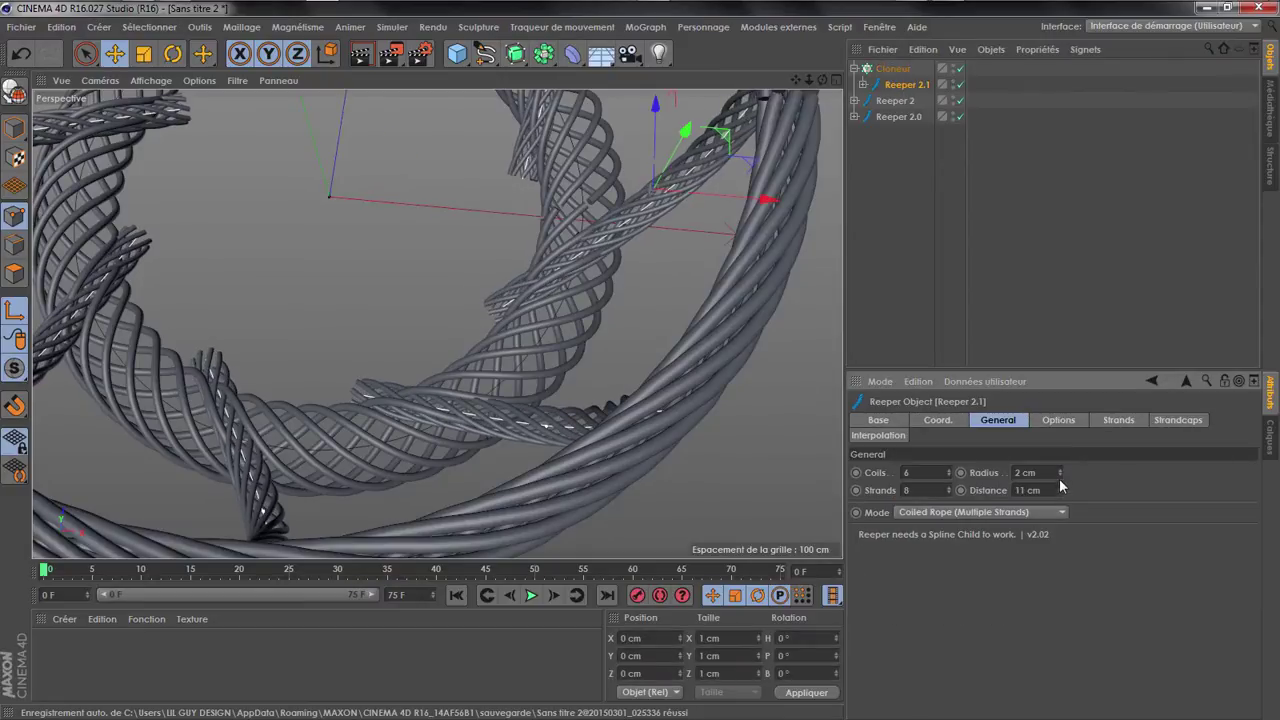
pyautogui.click(1060, 470)
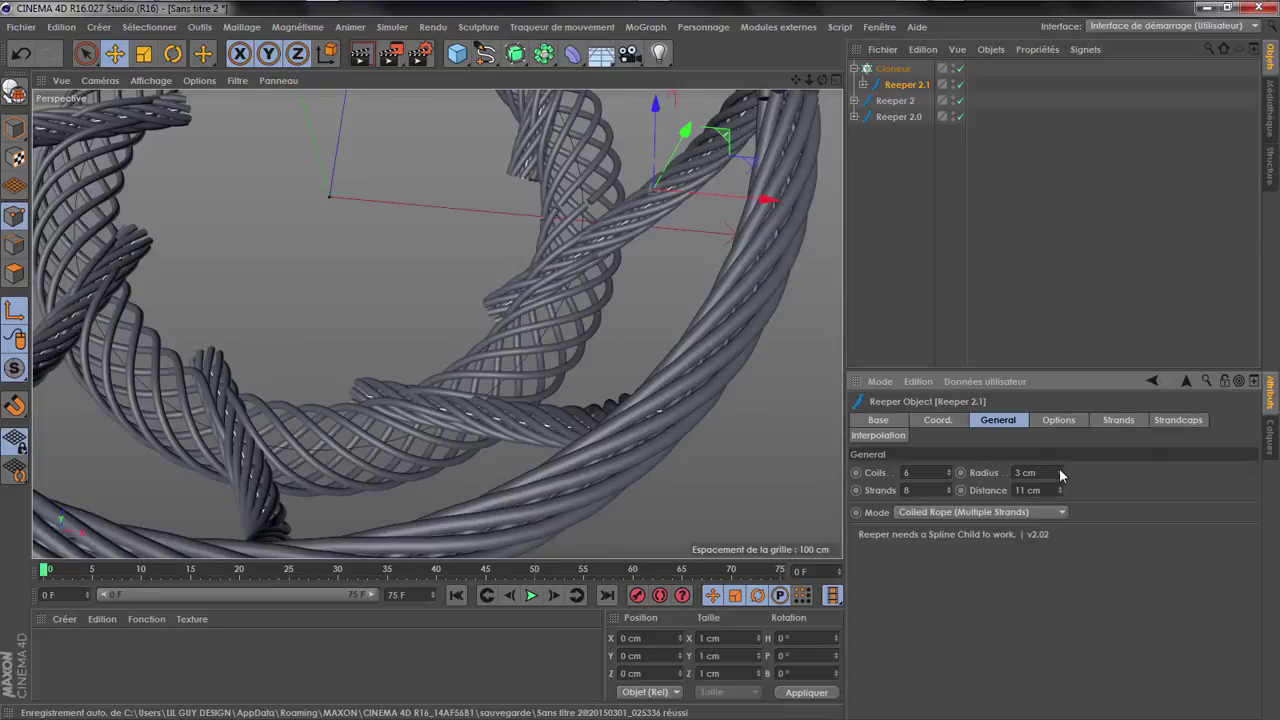
pyautogui.click(948, 493)
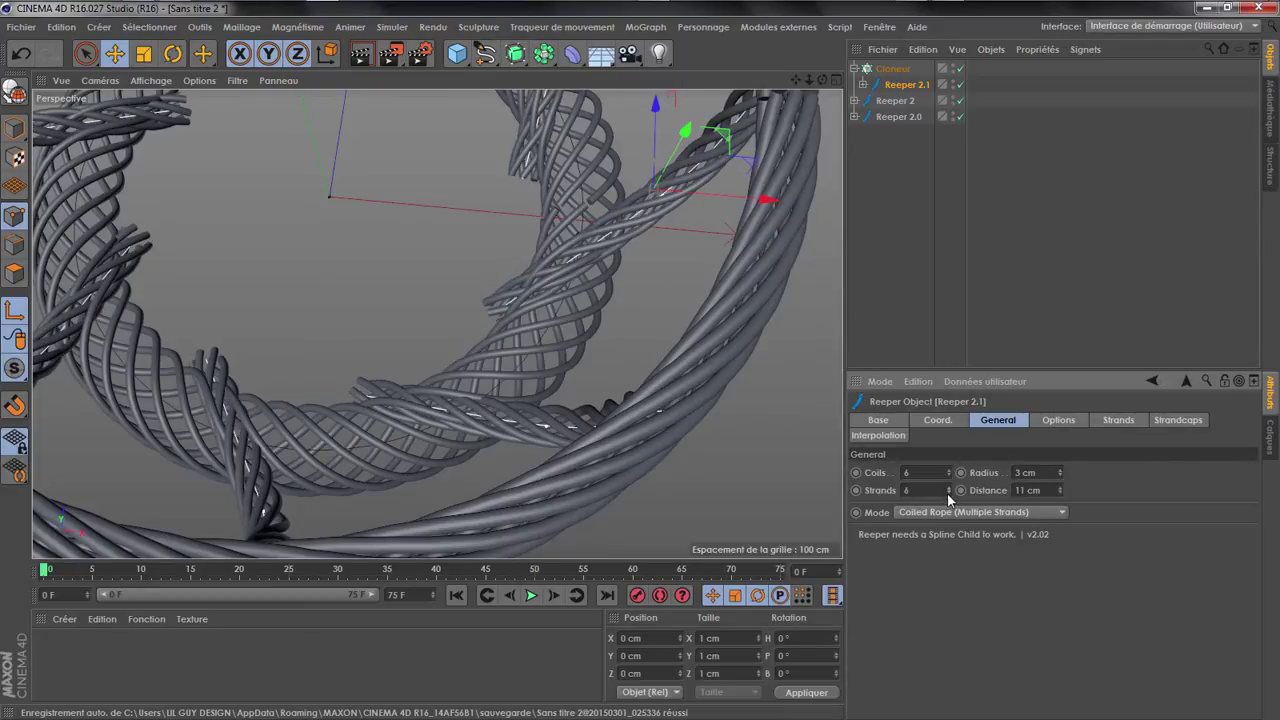
# Select the spline inside Reeper 2.1 and its end point nearest the lower ring's centre
pyautogui.moveTo(822, 80); pyautogui.dragTo(822, 112)
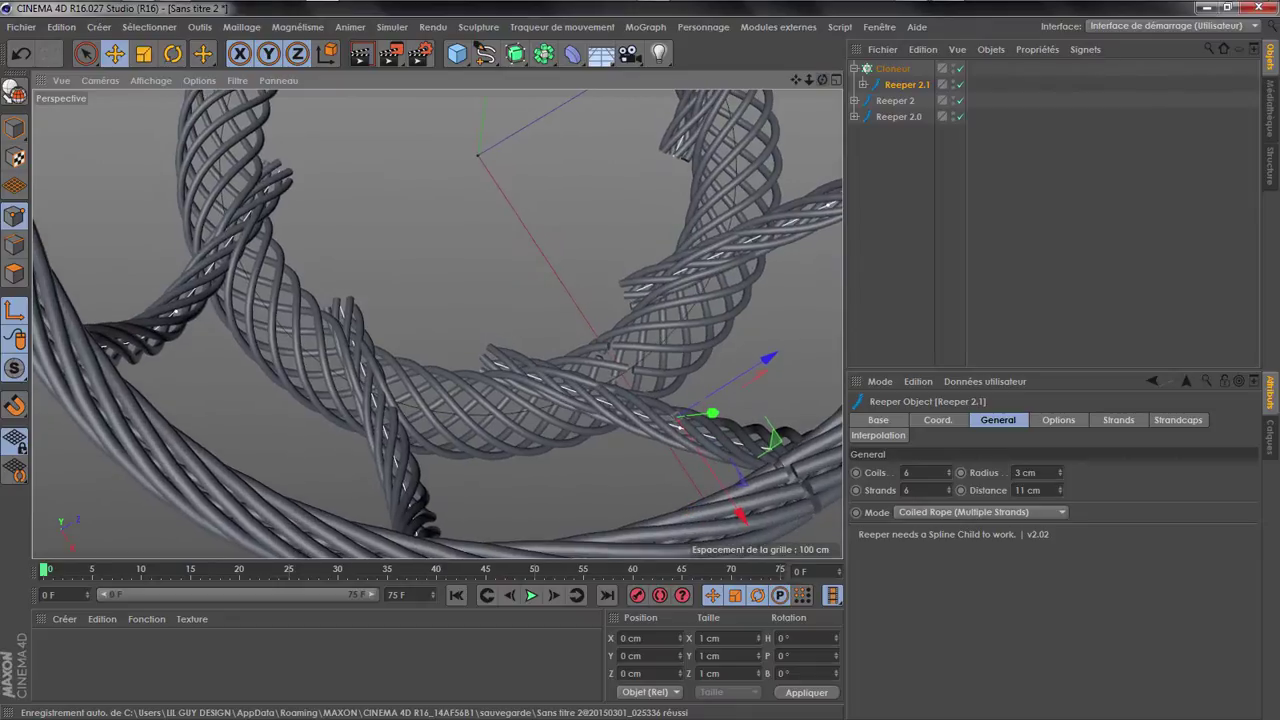
pyautogui.click(863, 85)
pyautogui.click(893, 103)
pyautogui.moveTo(531, 249); pyautogui.dragTo(548, 278)
pyautogui.click(549, 272)
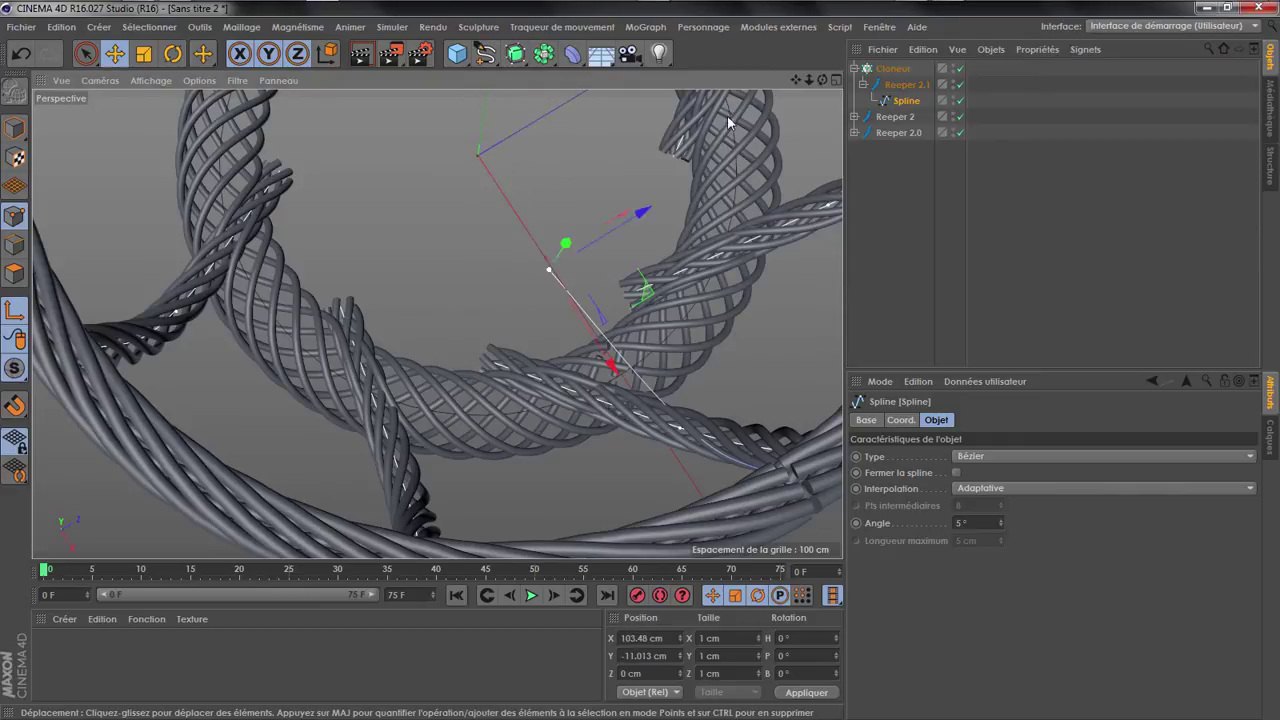
pyautogui.moveTo(822, 80); pyautogui.dragTo(940, 72)
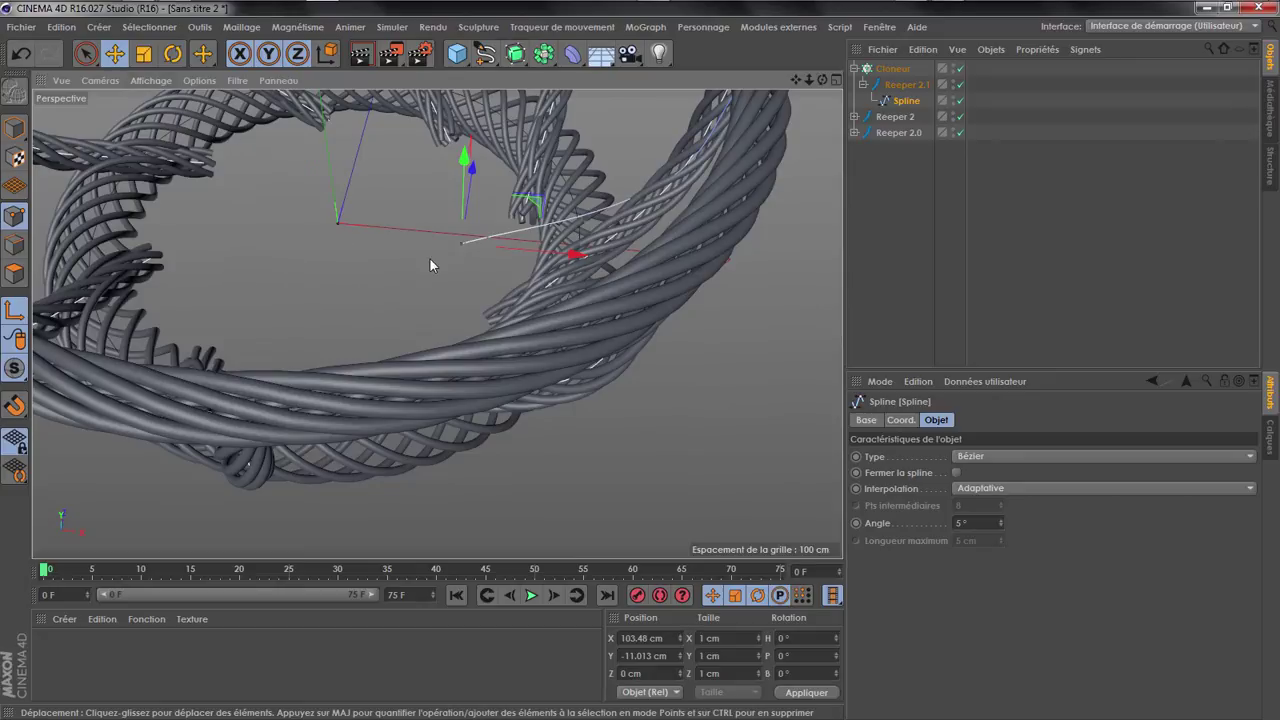
# Try extending the connector spline with a point at about X 15 cm, Z -39 cm, and undo the added point
pyautogui.click(346, 260)
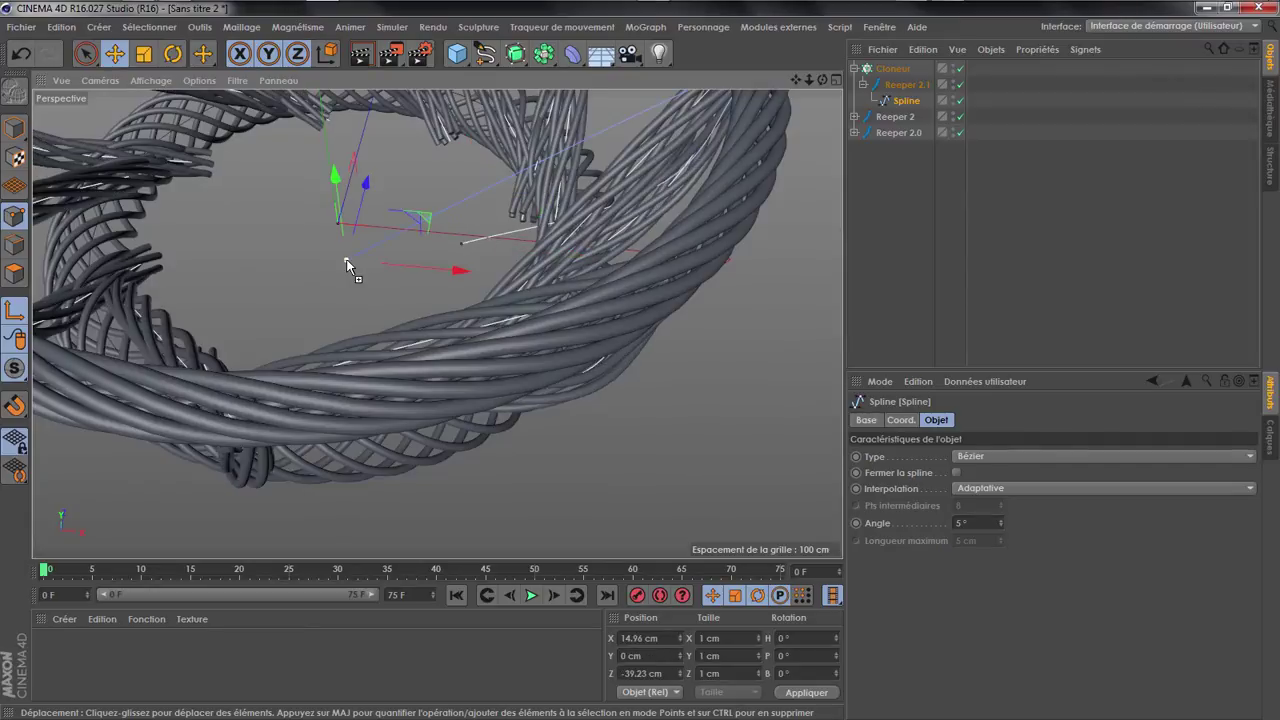
pyautogui.keyDown('alt'); pyautogui.moveTo(344, 257); pyautogui.dragTo(334, 303); pyautogui.keyUp('alt')
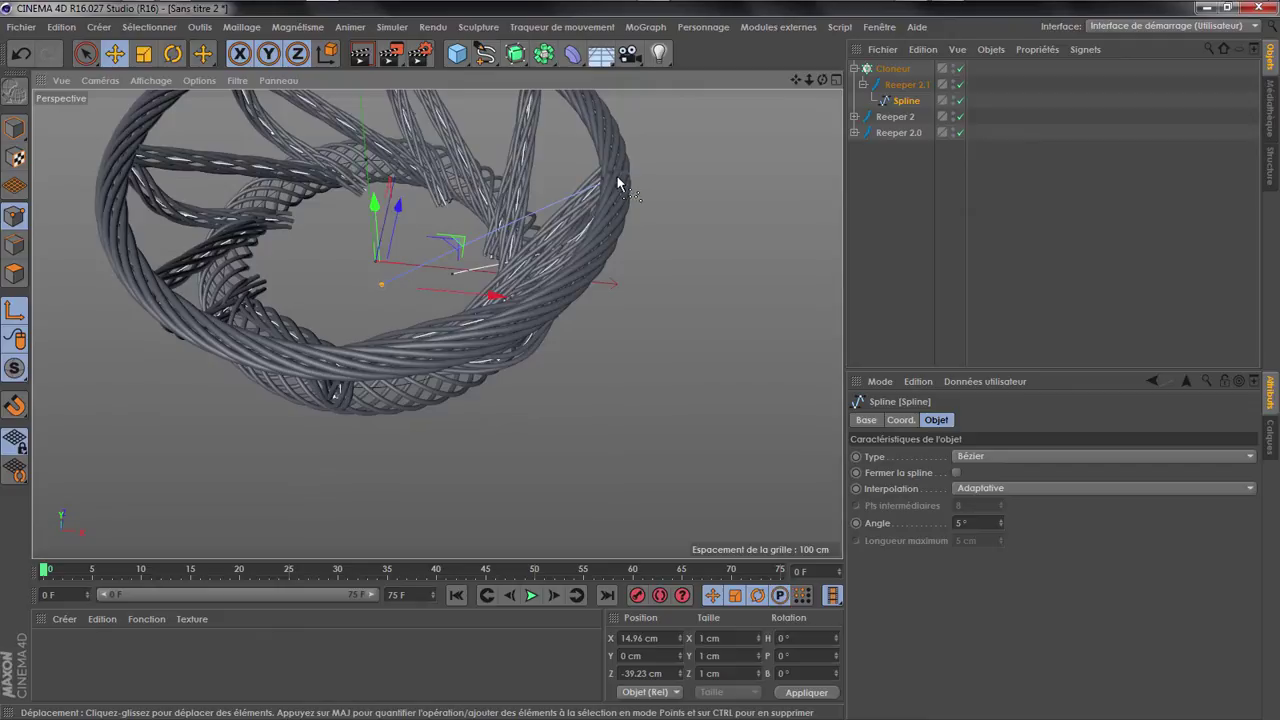
pyautogui.scroll(2, 388, 286)
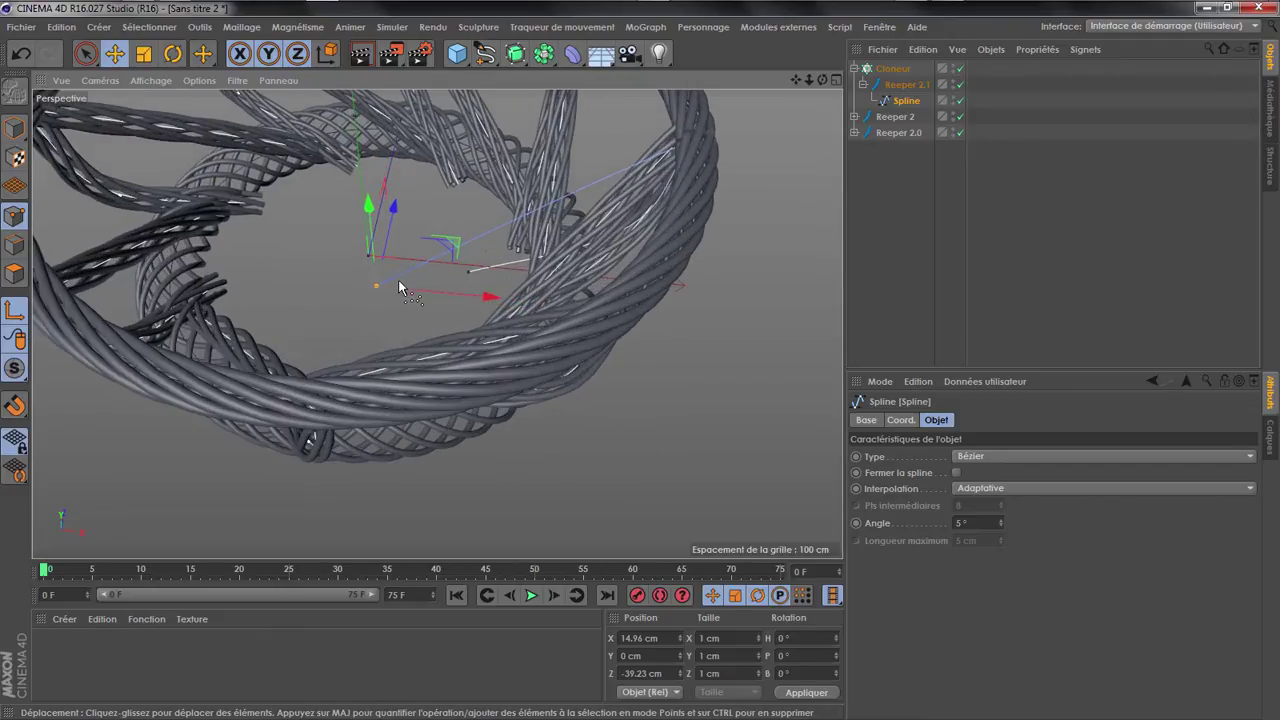
pyautogui.hotkey('ctrl', 'z')
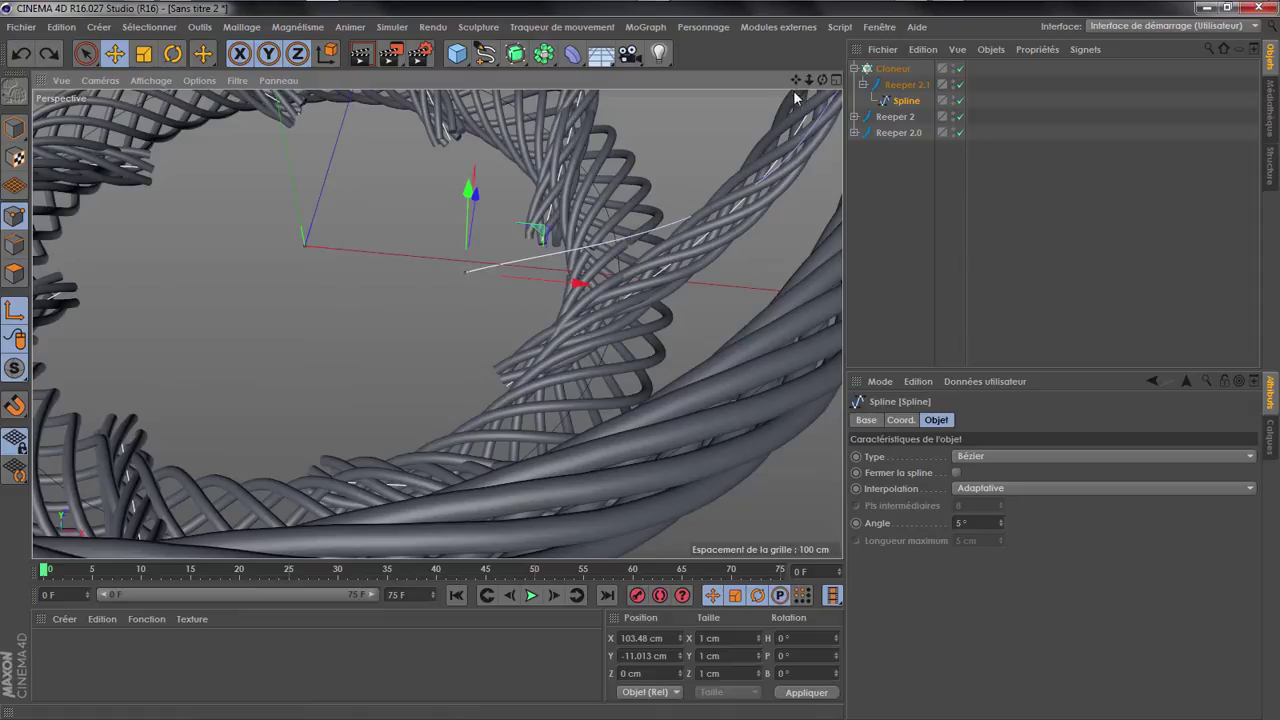
# Extend the spline with an end point at about X 13 cm, Y 0 cm, and set that point's Z position to 0 with axis editing disabled
pyautogui.keyDown('ctrl'); pyautogui.click(317, 276); pyautogui.keyUp('ctrl')
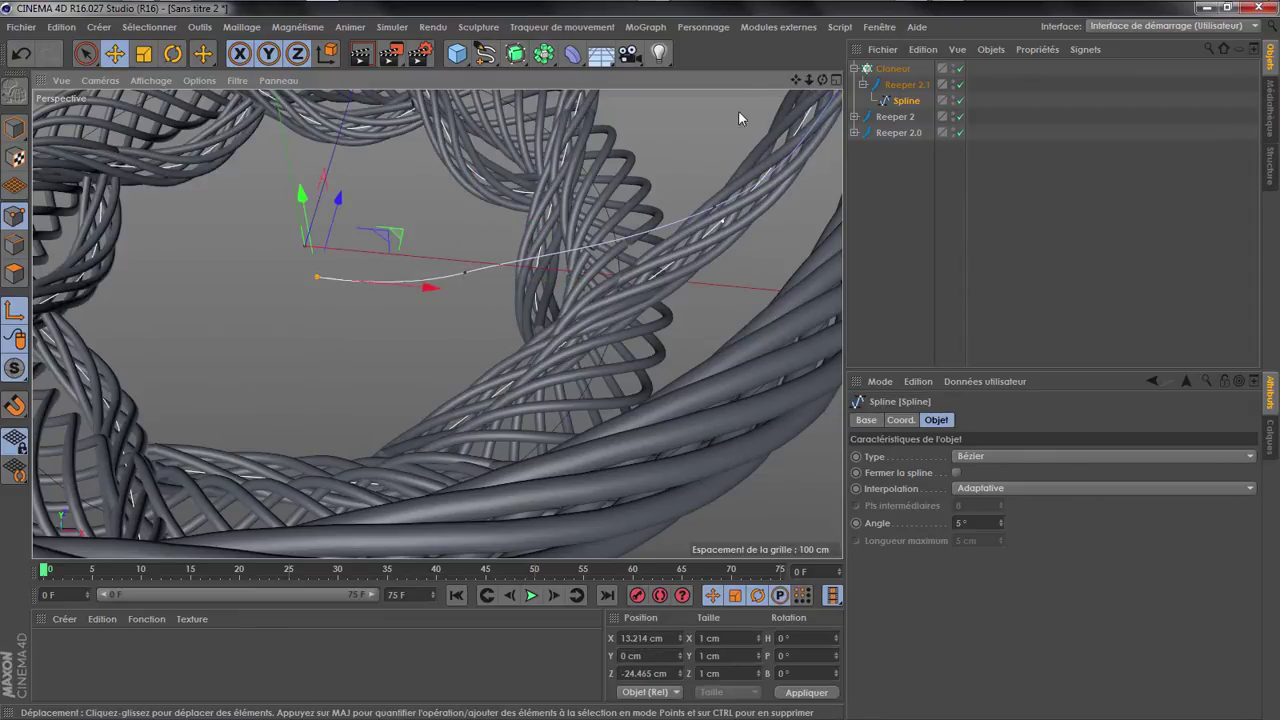
pyautogui.keyDown('alt'); pyautogui.moveTo(320, 280); pyautogui.dragTo(422, 334); pyautogui.keyUp('alt')
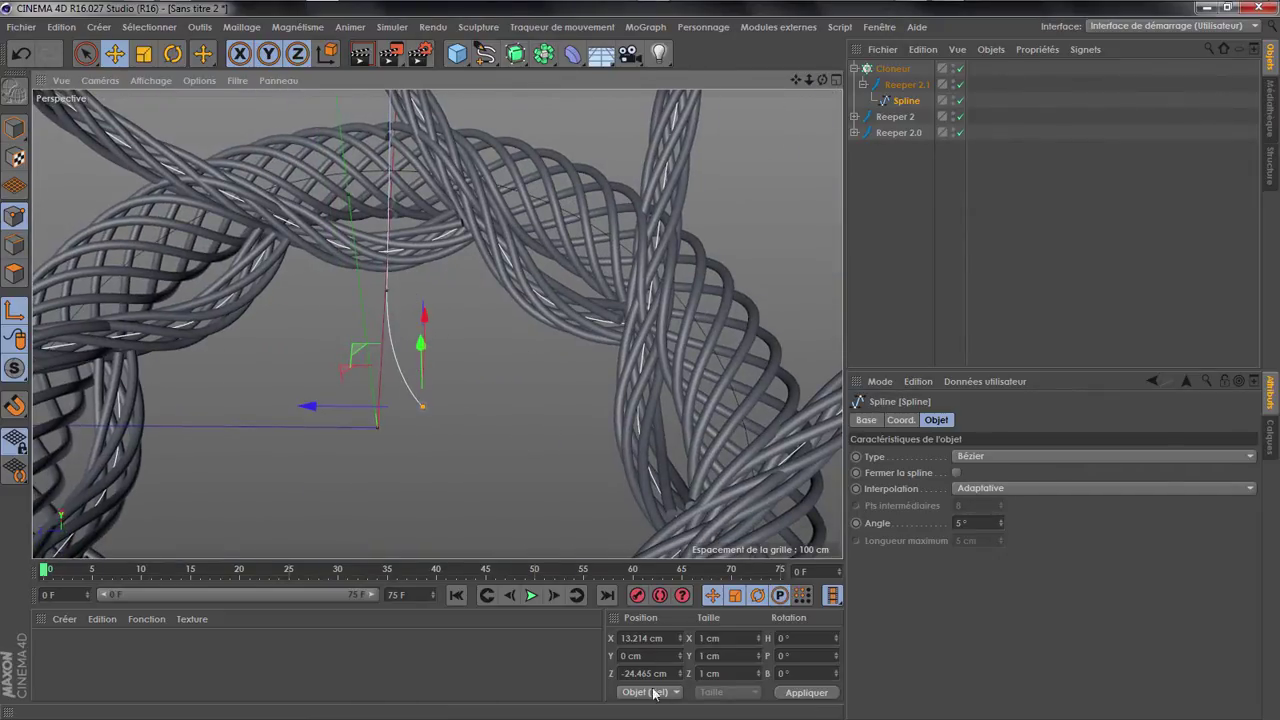
pyautogui.write('0')
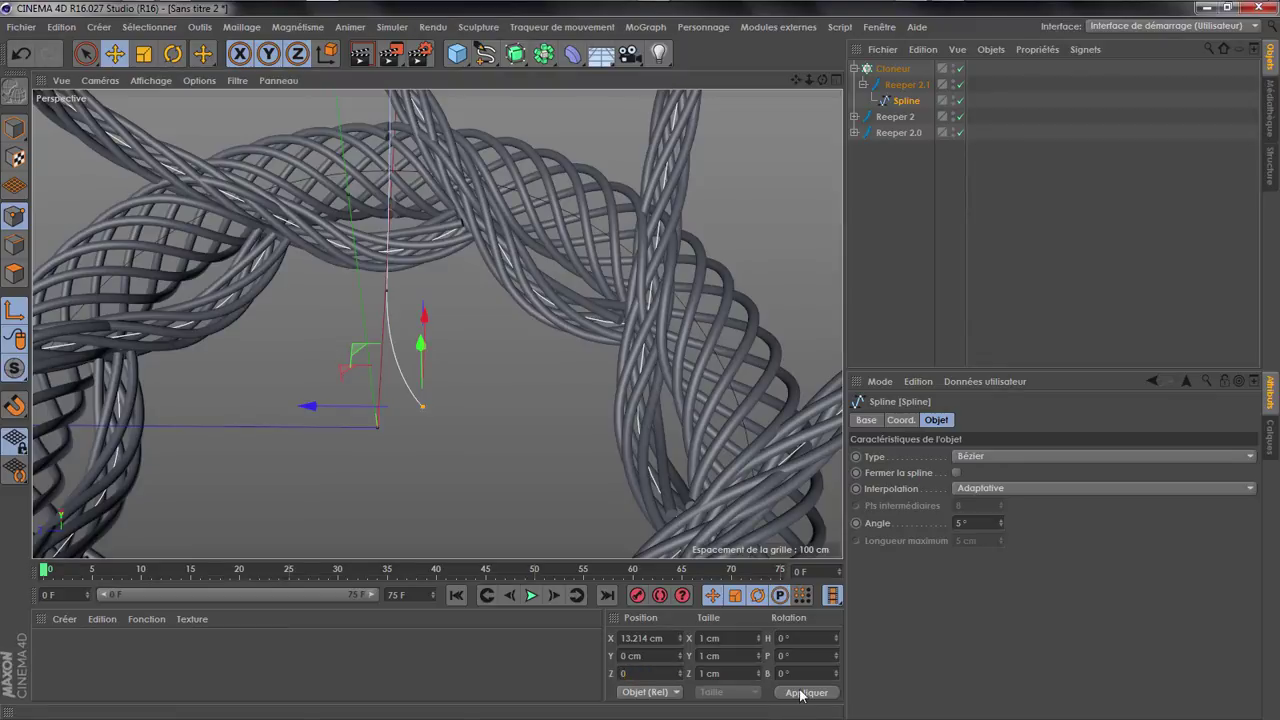
pyautogui.click(806, 692)
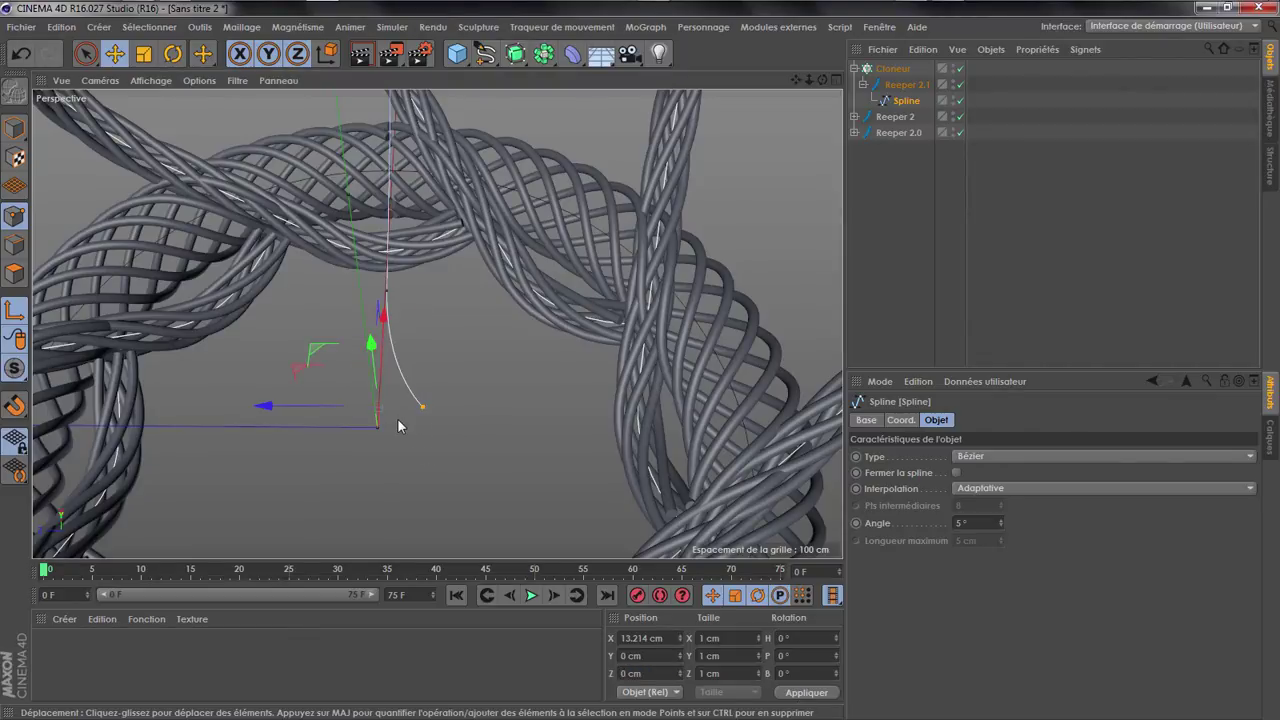
pyautogui.click(18, 340)
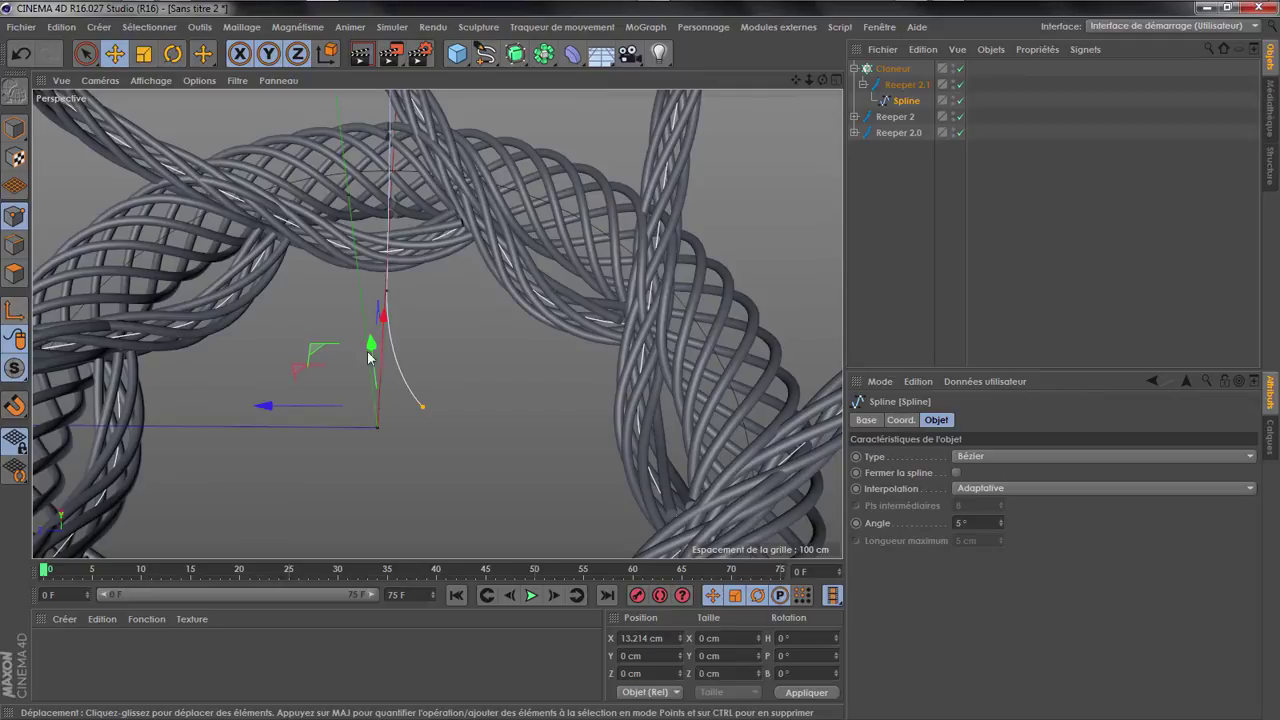
pyautogui.click(421, 405)
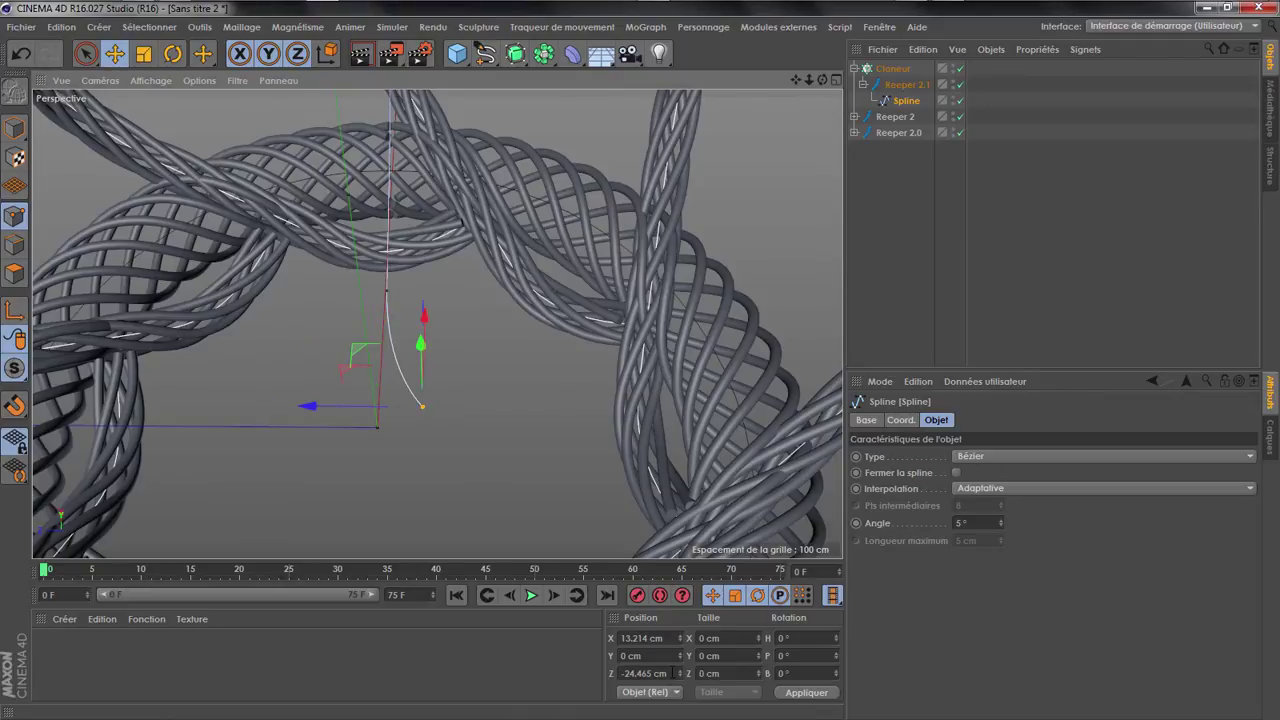
pyautogui.click(645, 673)
pyautogui.write('0')
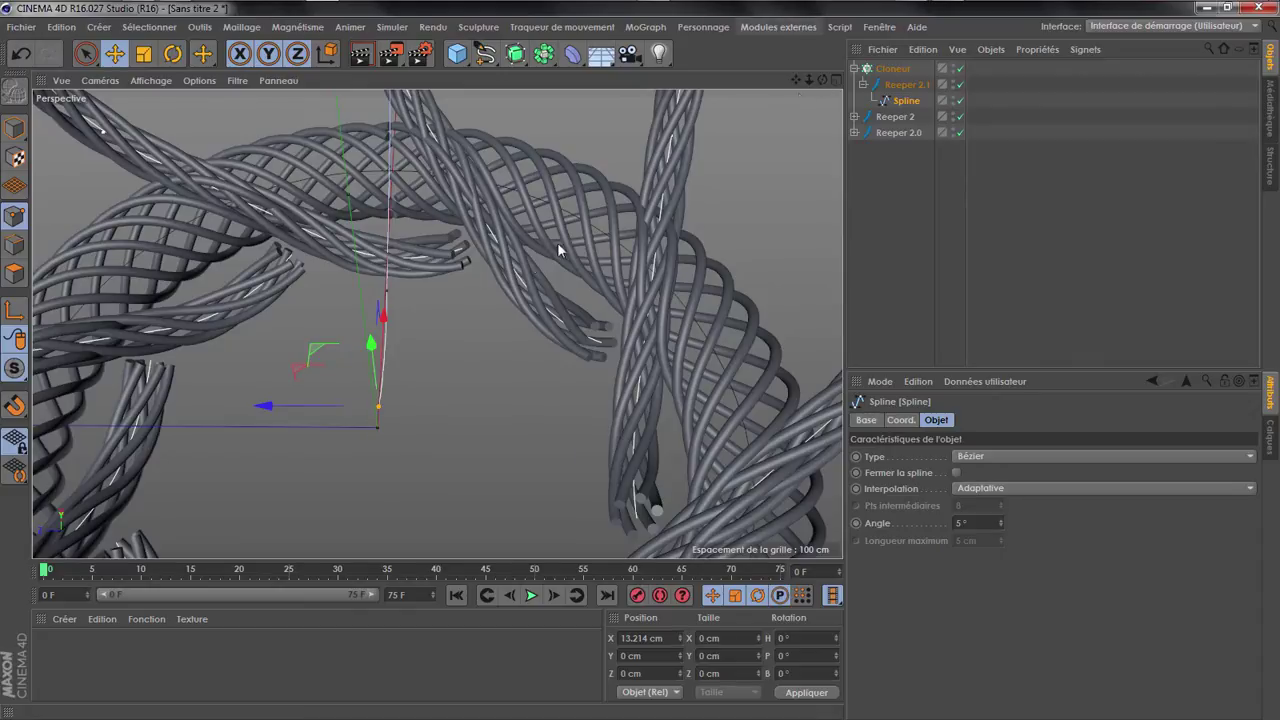
# Move the spline's end point along the X axis to about 25 cm so the rope curves inside the lower ring
pyautogui.moveTo(821, 80); pyautogui.dragTo(560, 212)
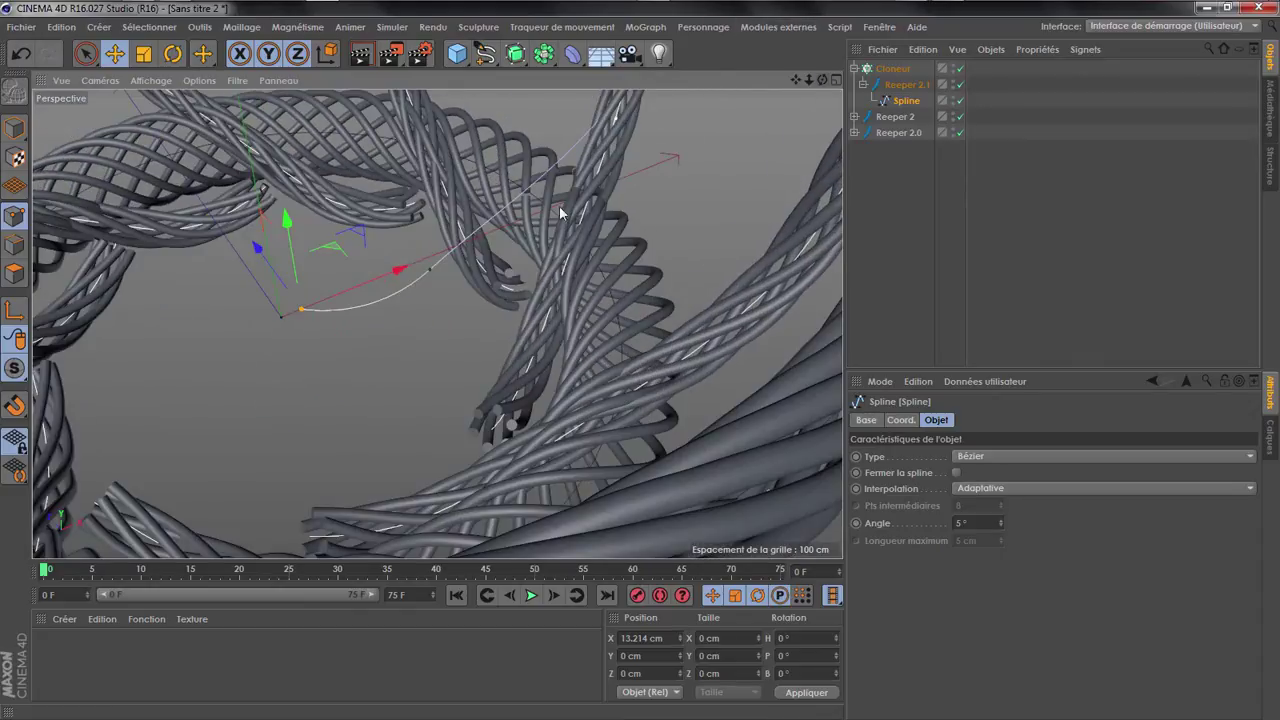
pyautogui.moveTo(403, 279); pyautogui.dragTo(341, 304)
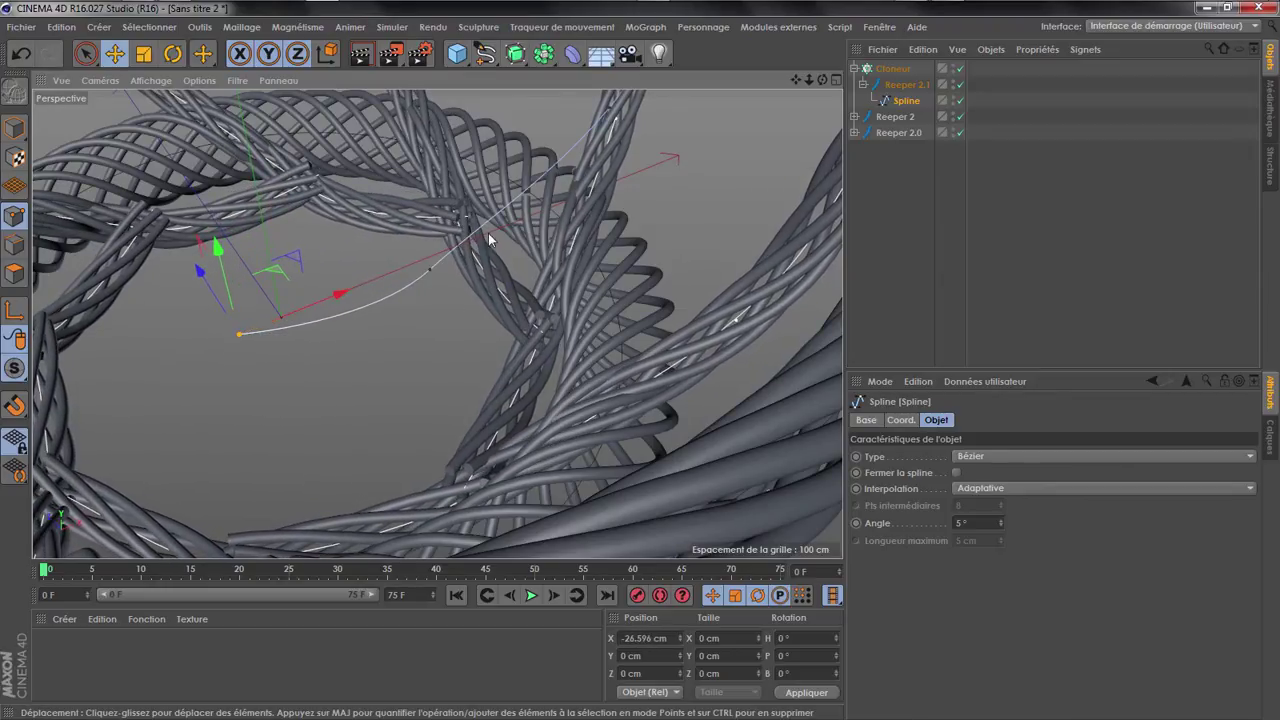
pyautogui.moveTo(822, 80); pyautogui.dragTo(437, 323)
pyautogui.moveTo(450, 380); pyautogui.dragTo(405, 362)
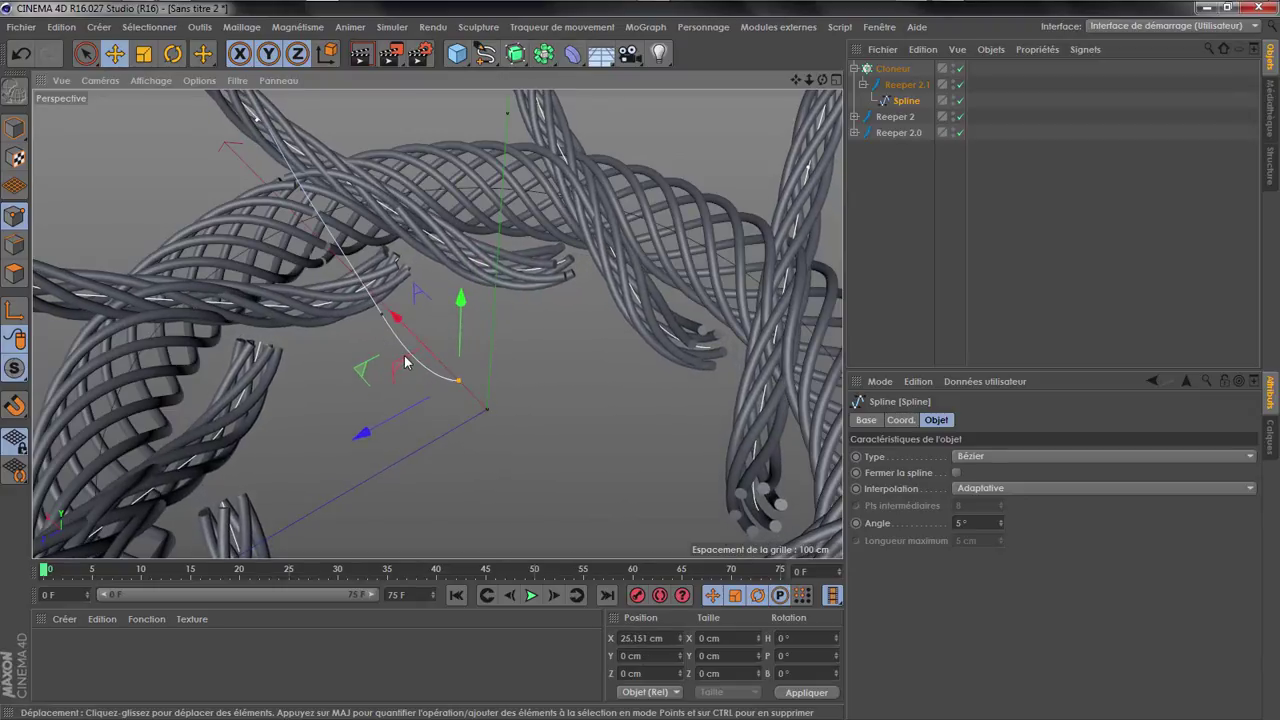
# Duplicate the connecting rope Reeper 2.1 inside the Cloner to give it a second child
pyautogui.click(893, 68)
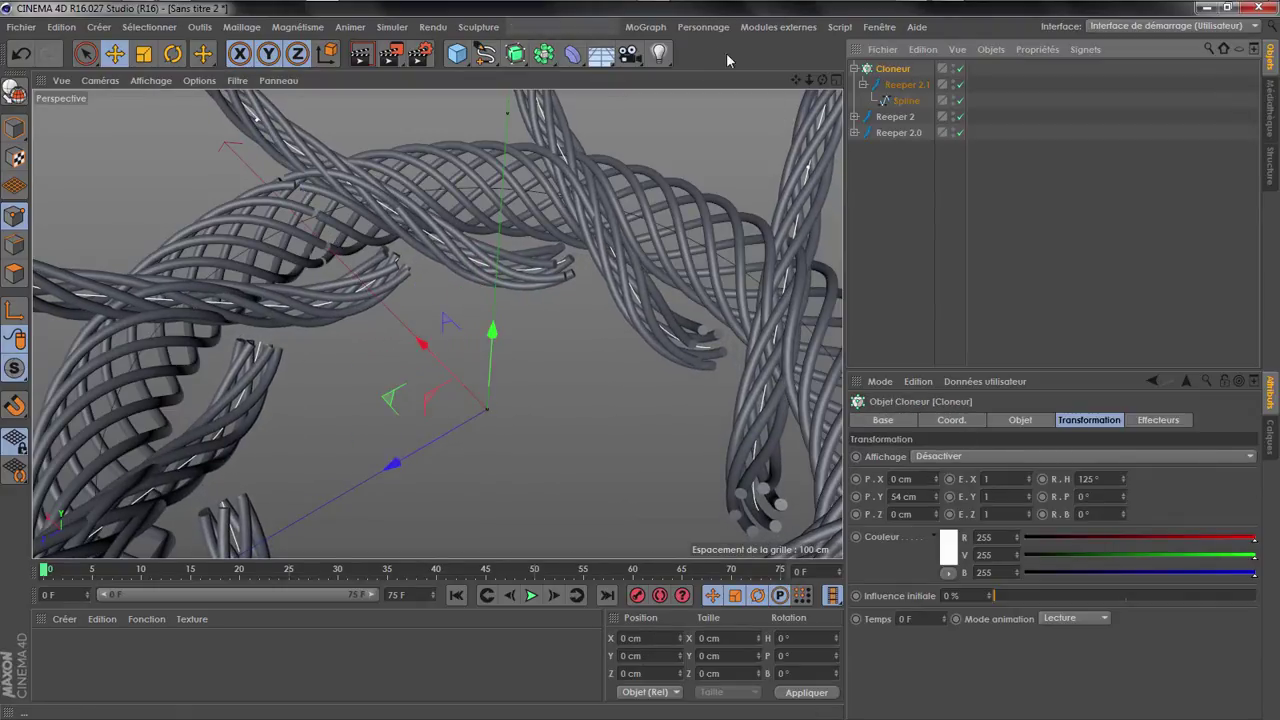
pyautogui.moveTo(809, 81); pyautogui.dragTo(715, 84)
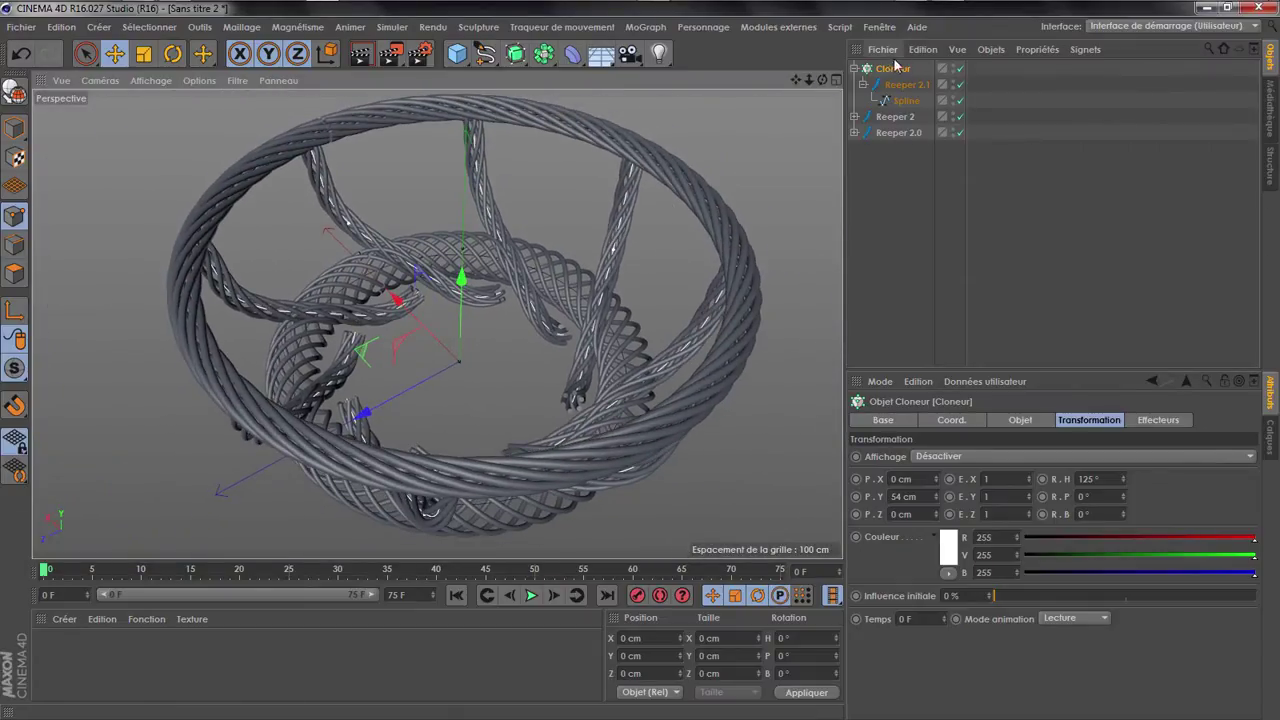
pyautogui.click(1018, 420)
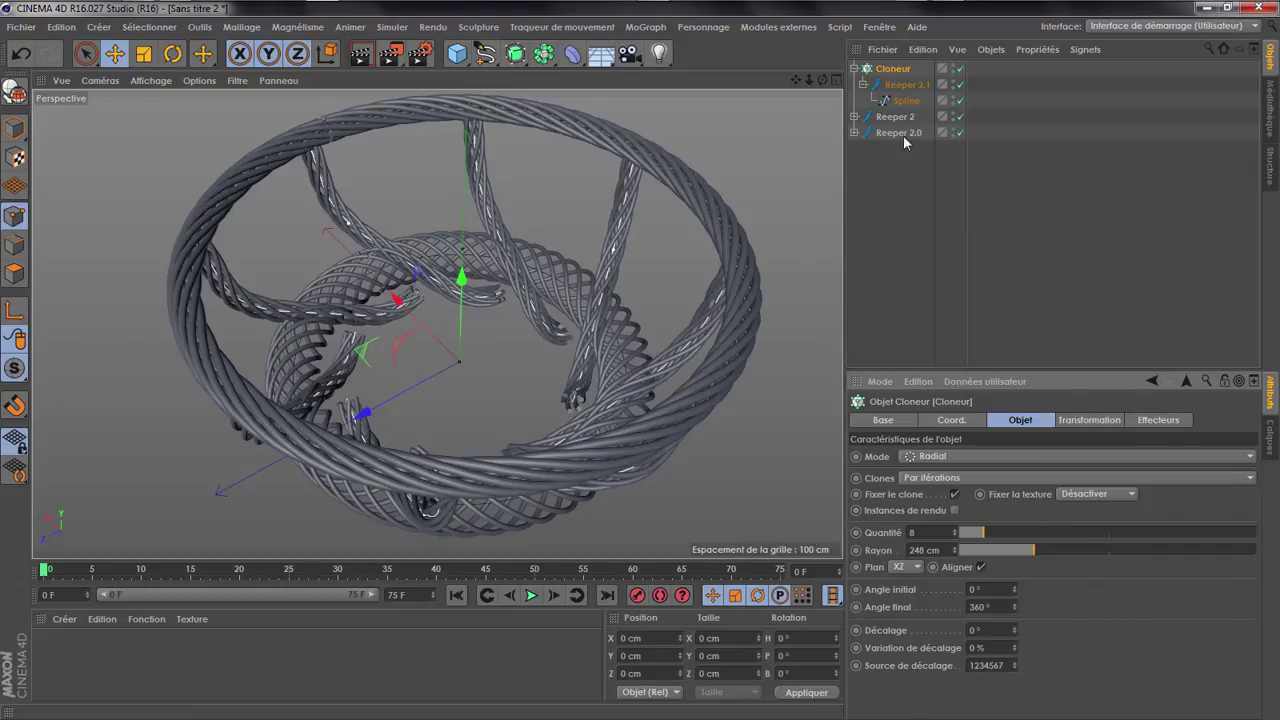
pyautogui.click(890, 87)
pyautogui.click(863, 84)
pyautogui.moveTo(890, 86); pyautogui.dragTo(895, 73)
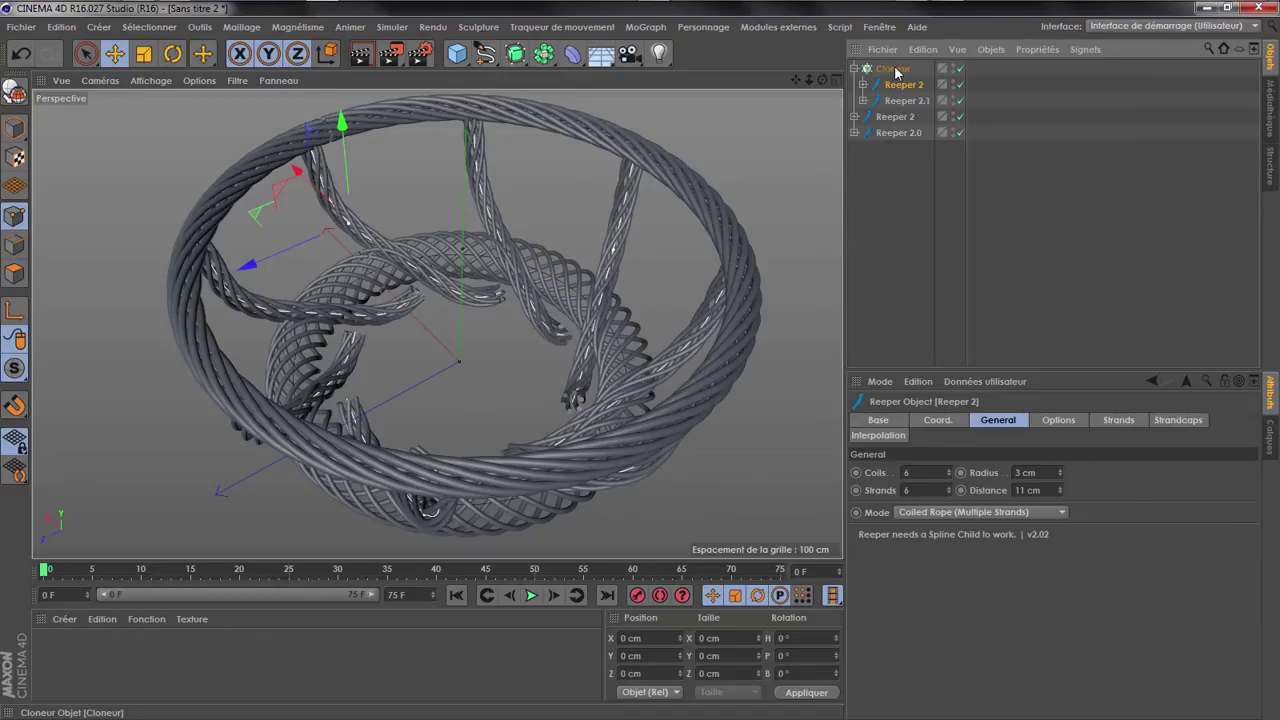
pyautogui.click(893, 69)
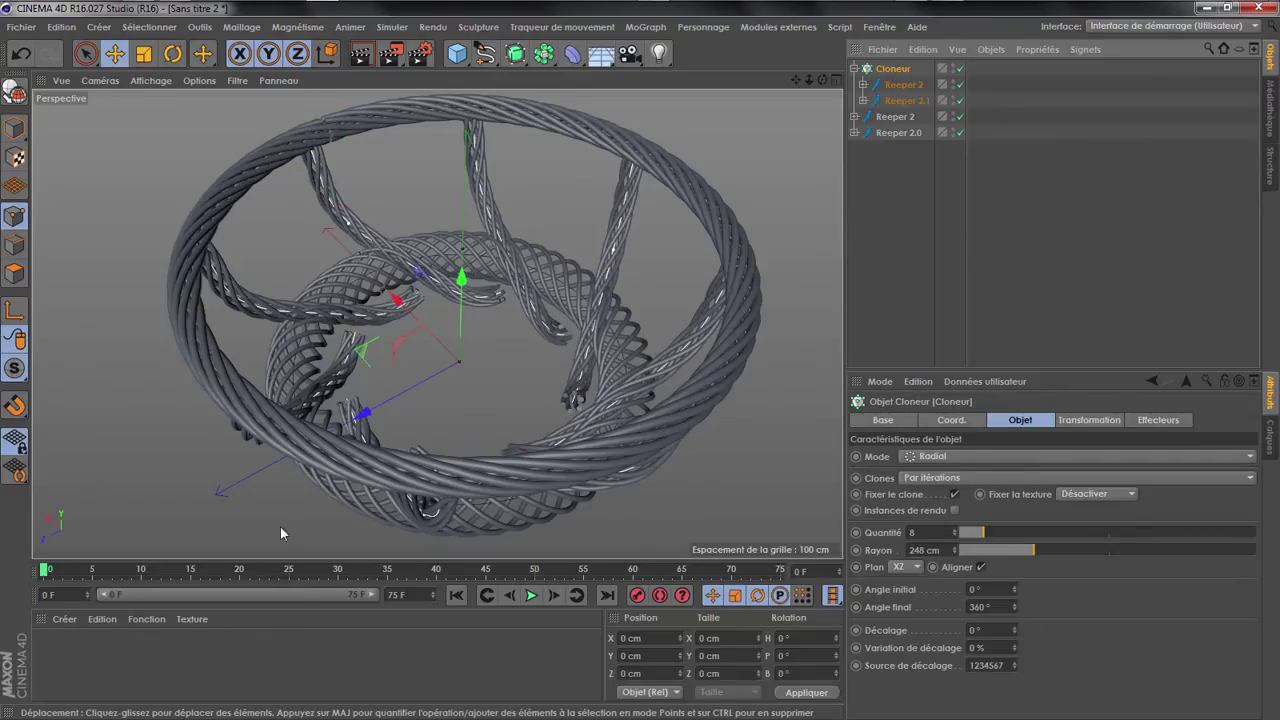
# Create a new material and name it Rouge
pyautogui.doubleClick(138, 660)
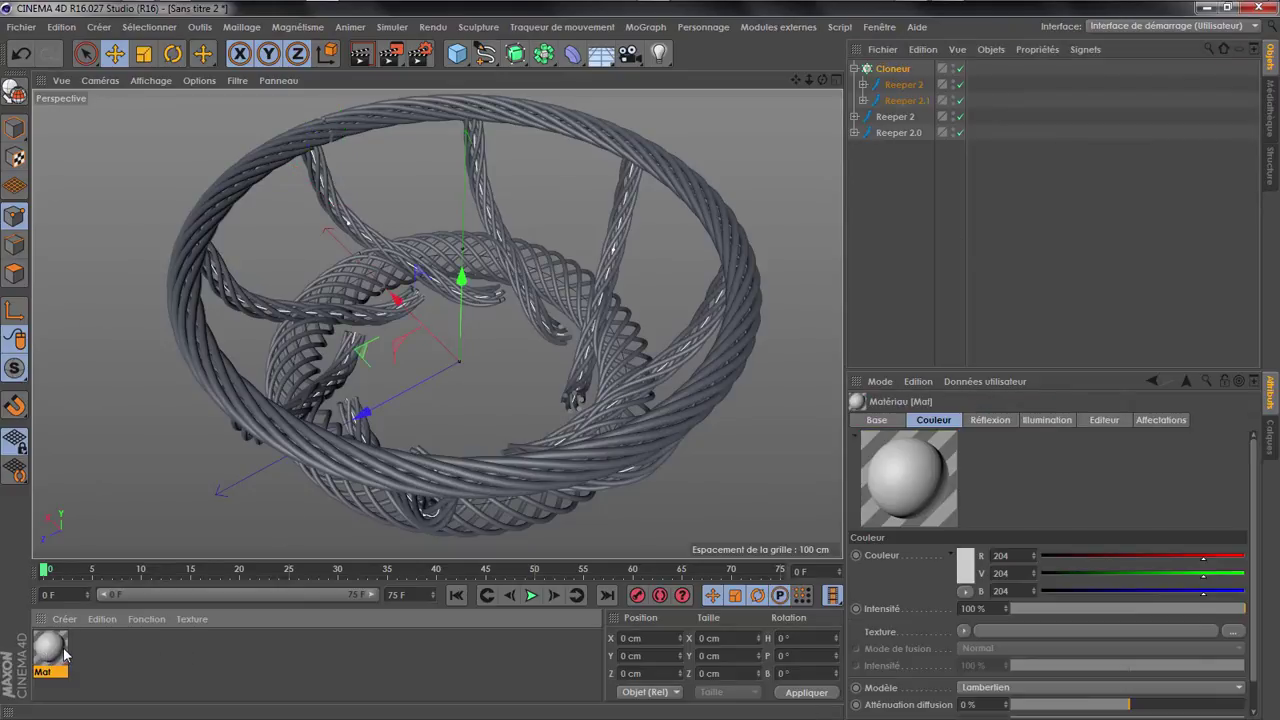
pyautogui.doubleClick(48, 652)
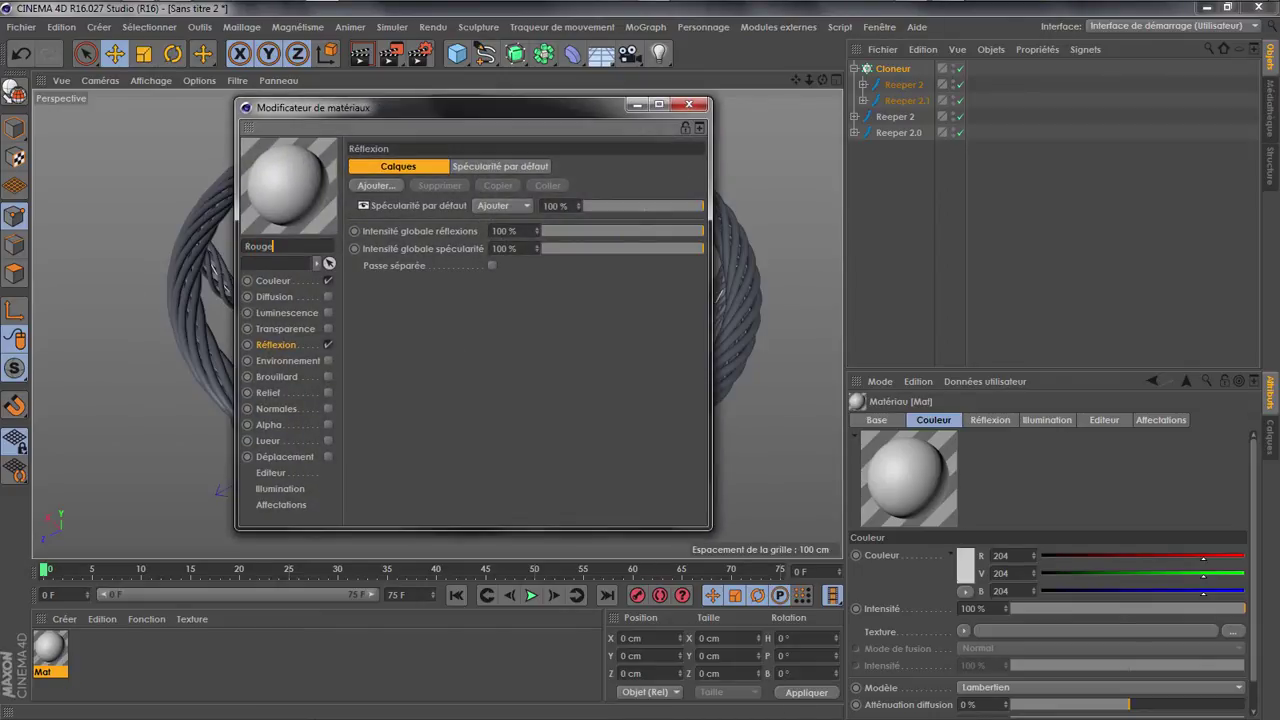
pyautogui.click(183, 673)
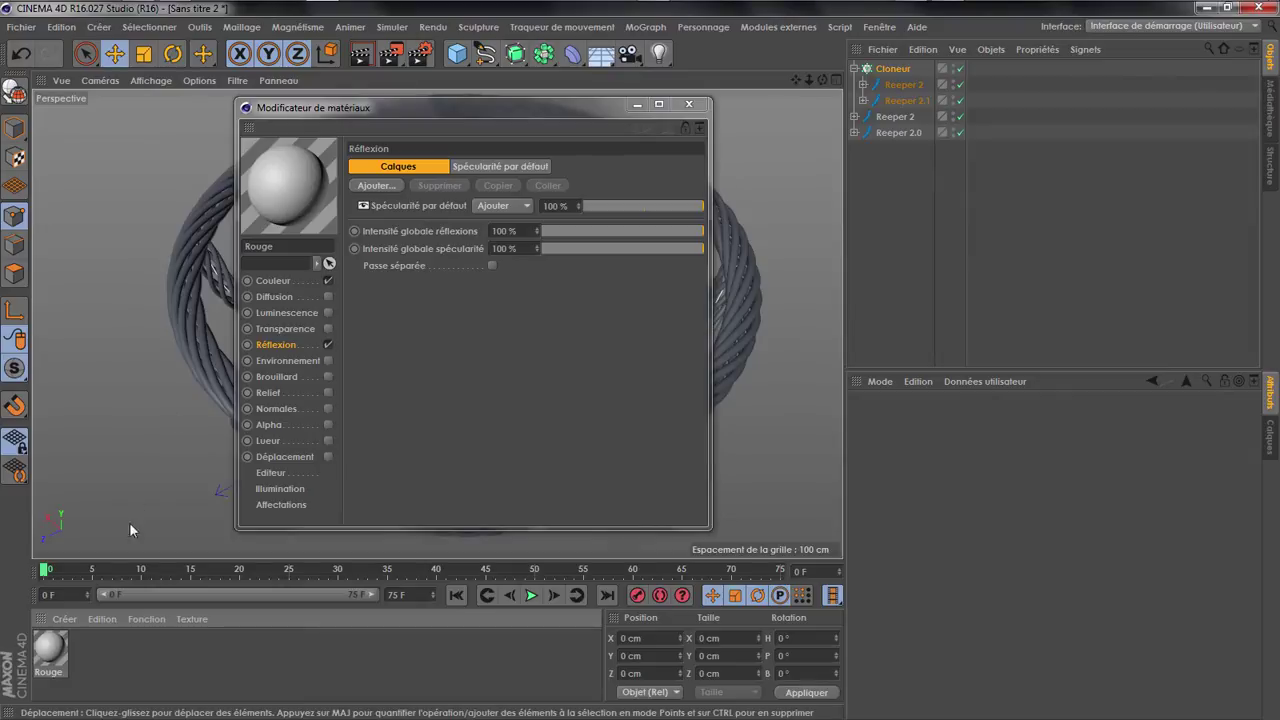
# Duplicate the Rouge material and rename the copy Noir
pyautogui.keyDown('ctrl'); pyautogui.moveTo(54, 652); pyautogui.dragTo(98, 654); pyautogui.keyUp('ctrl')
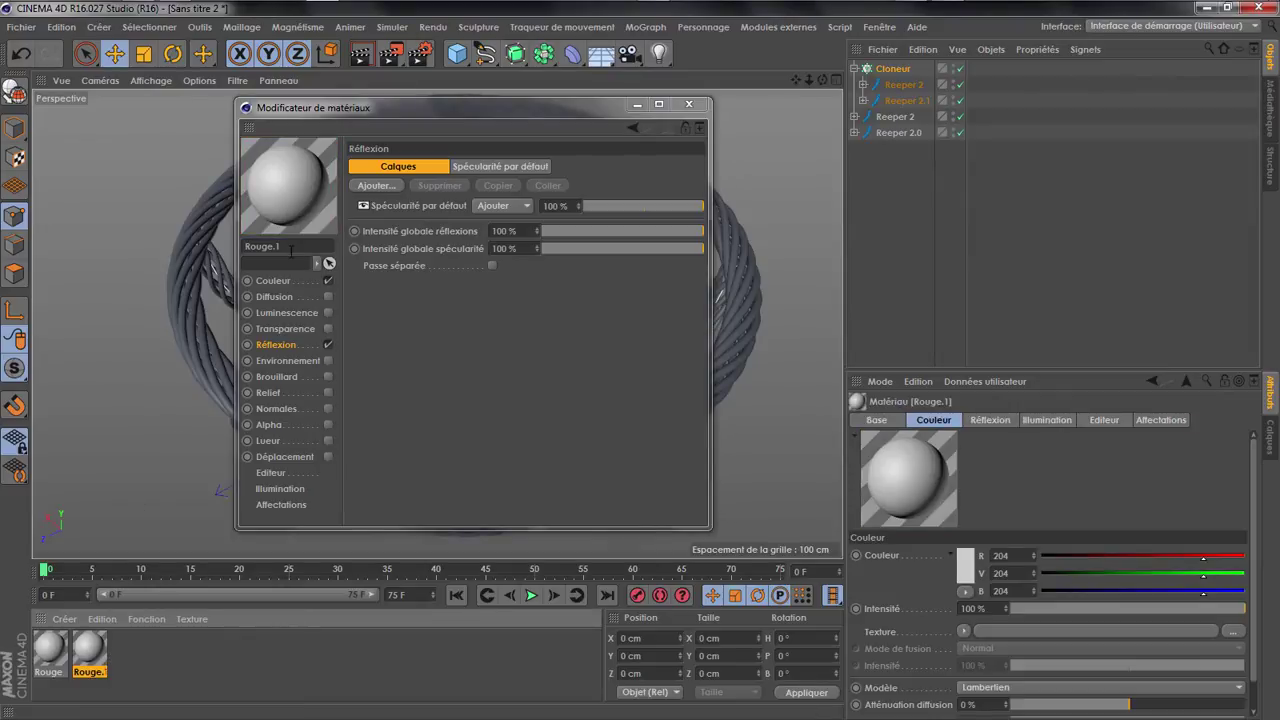
pyautogui.click(262, 246)
pyautogui.write('No')
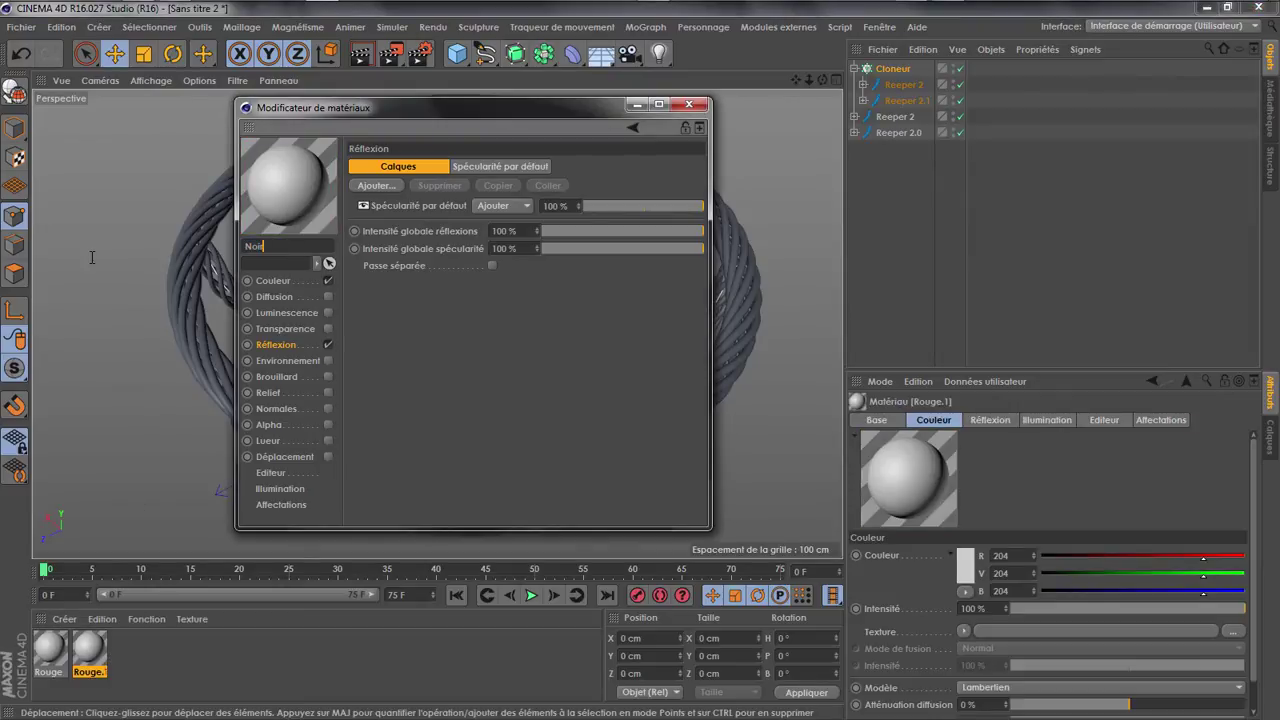
pyautogui.write('ir')
pyautogui.press('Return')
# Set the Noir material's colour to a near-black grey with R, V and B at 25
pyautogui.click(273, 281)
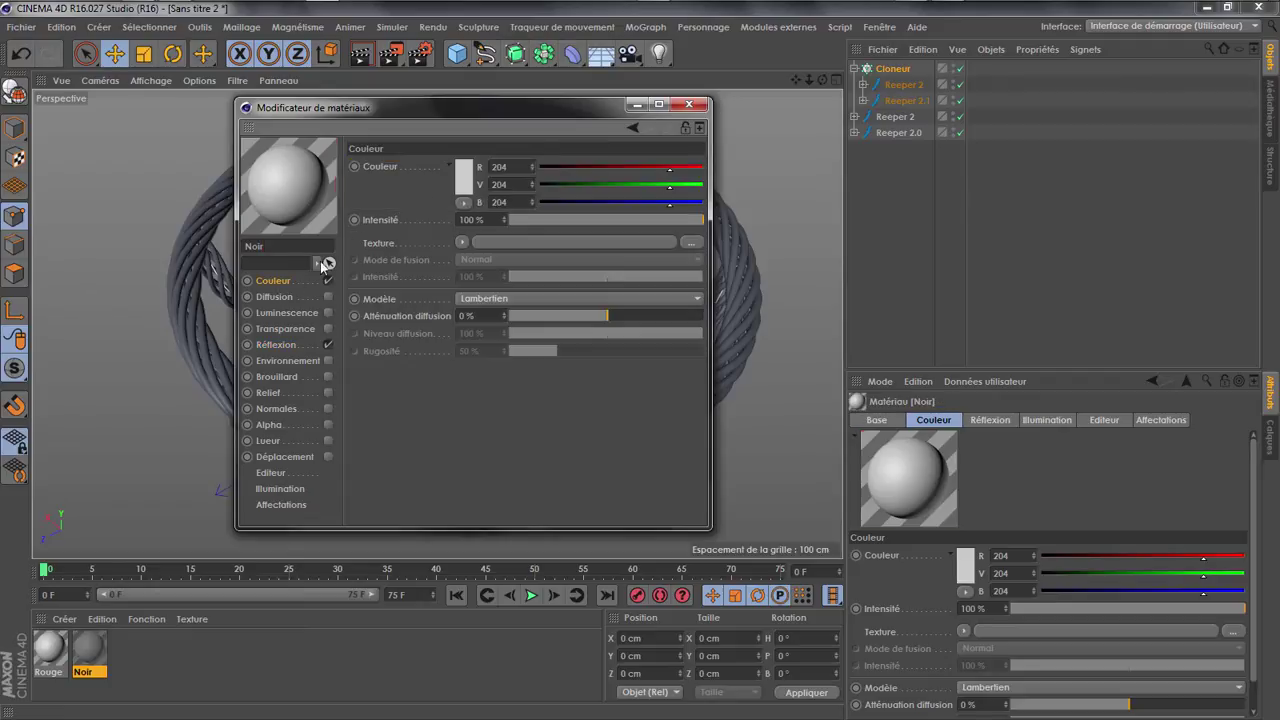
pyautogui.click(464, 175)
pyautogui.click(384, 199)
pyautogui.moveTo(381, 202); pyautogui.dragTo(355, 202)
pyautogui.click(432, 247)
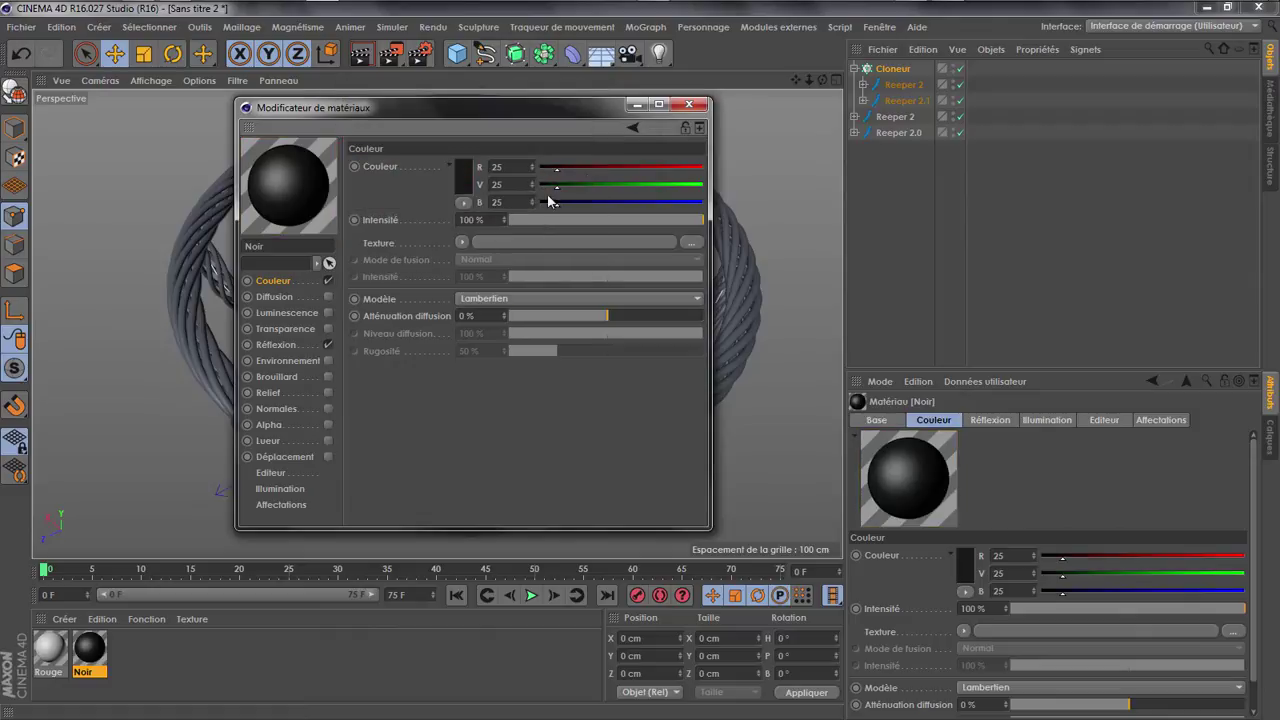
# Set the Rouge material's colour to pure red with R at 255 and V and B at 0
pyautogui.click(50, 650)
pyautogui.click(461, 178)
pyautogui.moveTo(461, 176); pyautogui.dragTo(478, 108)
pyautogui.click(426, 247)
pyautogui.click(686, 106)
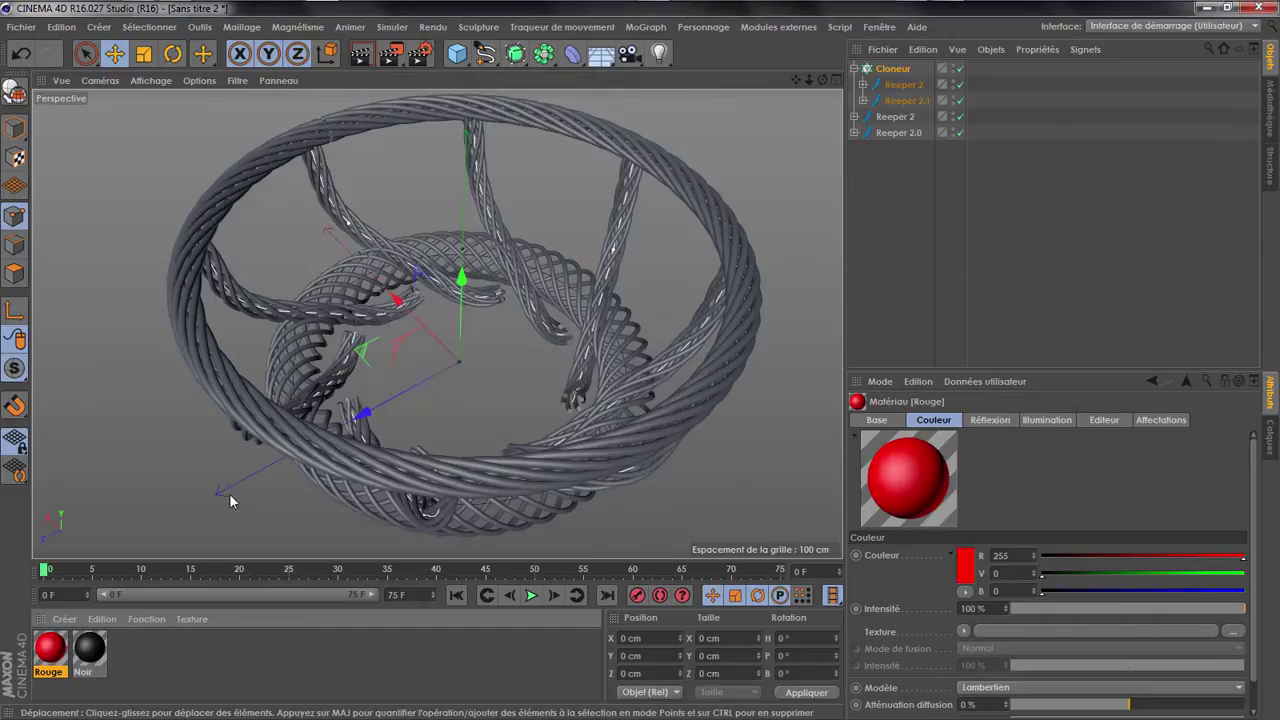
# Apply the Rouge material to Reeper 2 and the Noir material to Reeper 2.1 inside the Cloner
pyautogui.moveTo(960, 187); pyautogui.dragTo(908, 88)
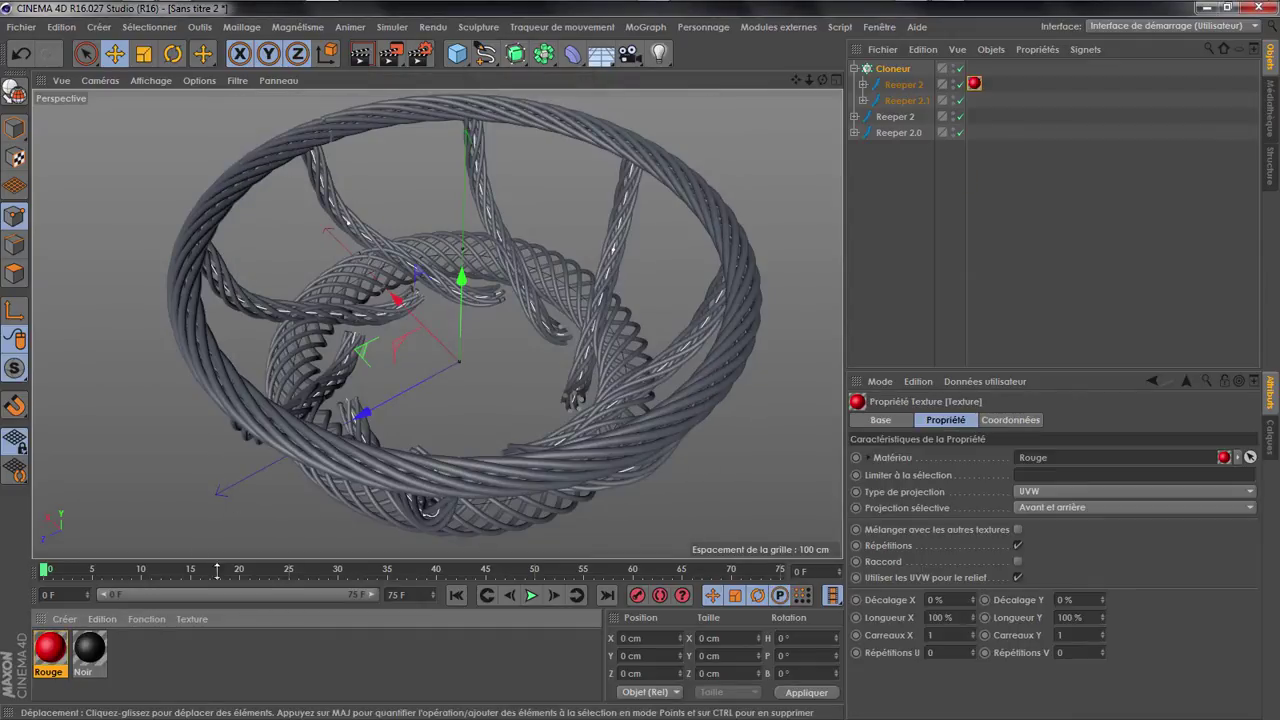
pyautogui.moveTo(884, 143); pyautogui.dragTo(908, 100)
pyautogui.click(1113, 165)
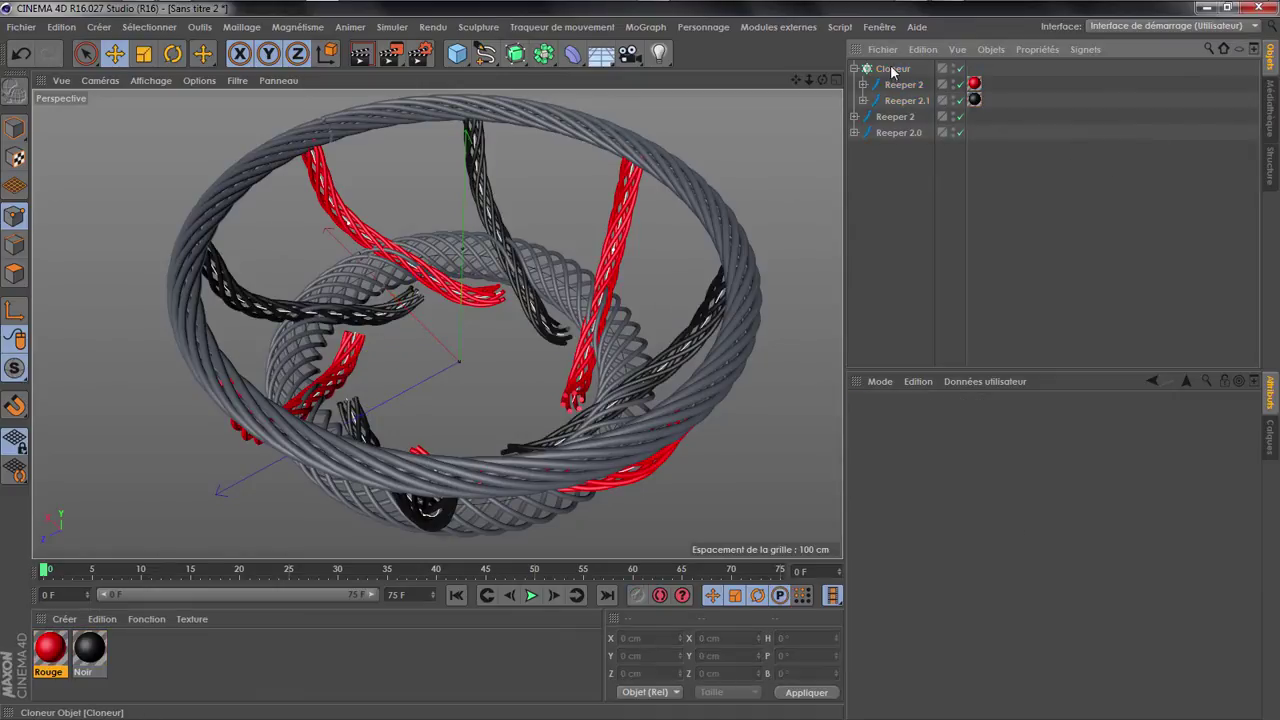
# Set the Cloner's quantity to 16
pyautogui.click(892, 68)
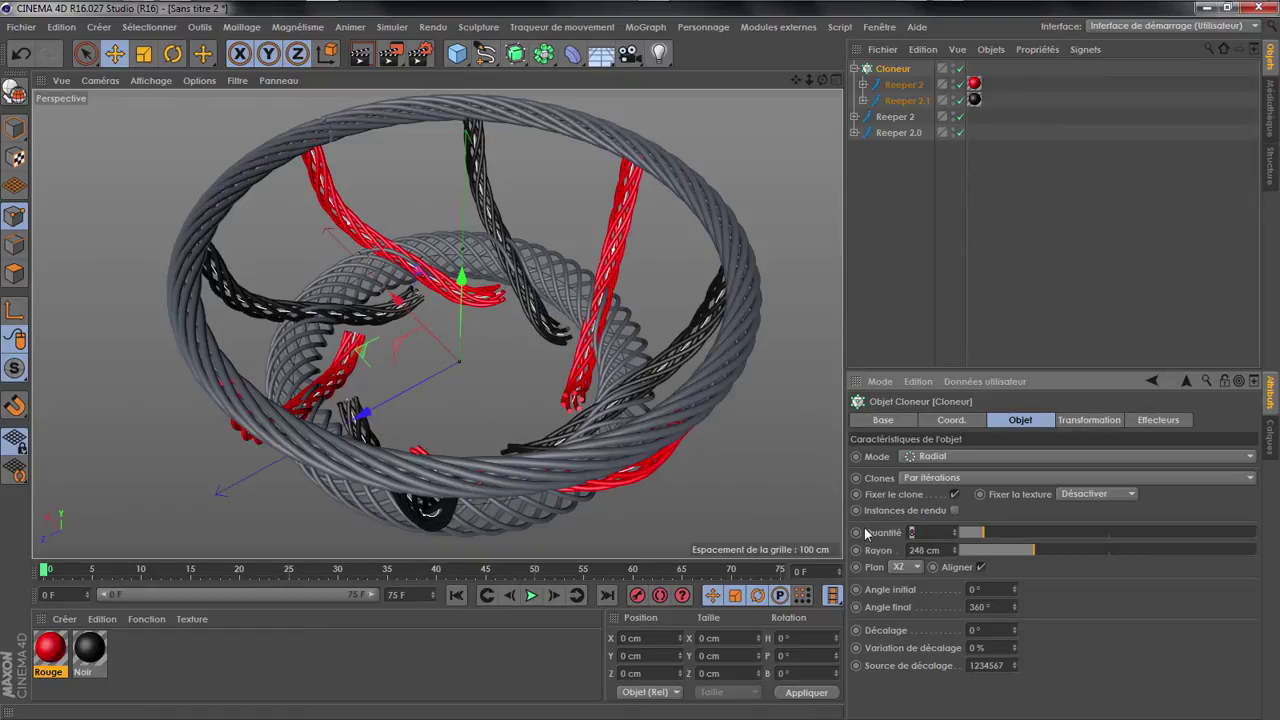
pyautogui.click(1038, 596)
pyautogui.scroll(5, 511, 298)
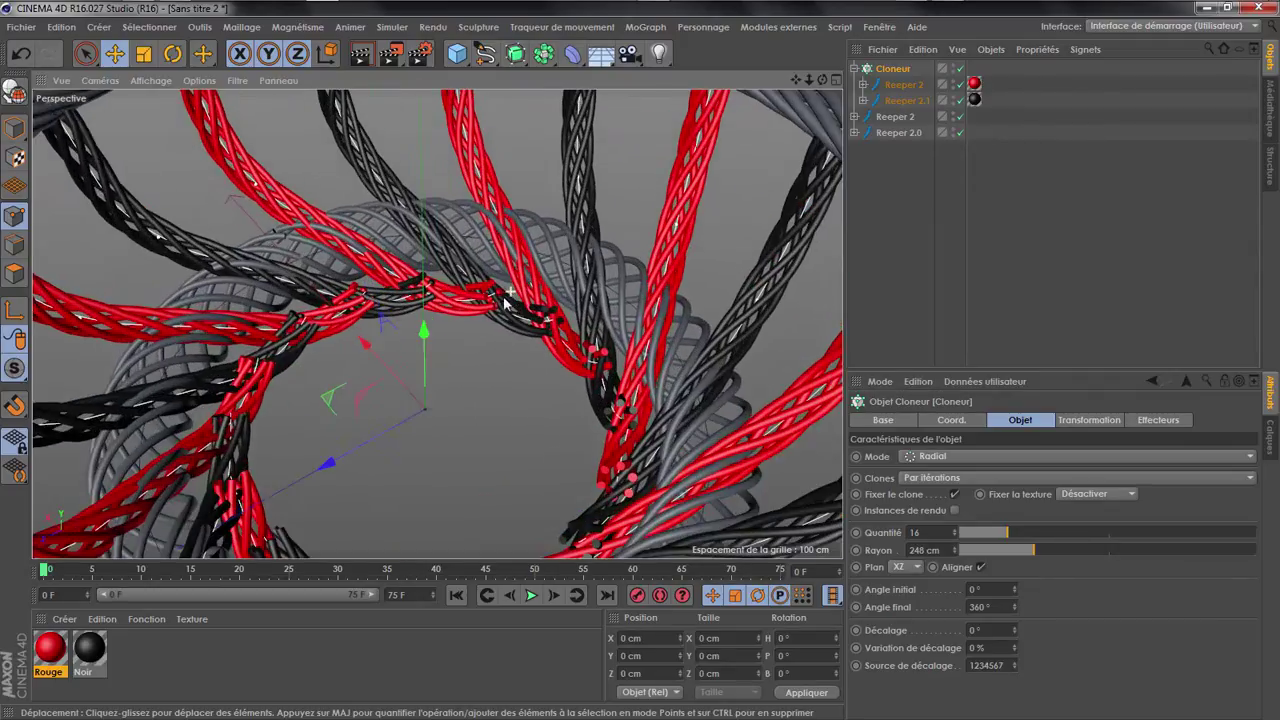
pyautogui.keyDown('alt'); pyautogui.moveTo(480, 294); pyautogui.dragTo(452, 303); pyautogui.keyUp('alt')
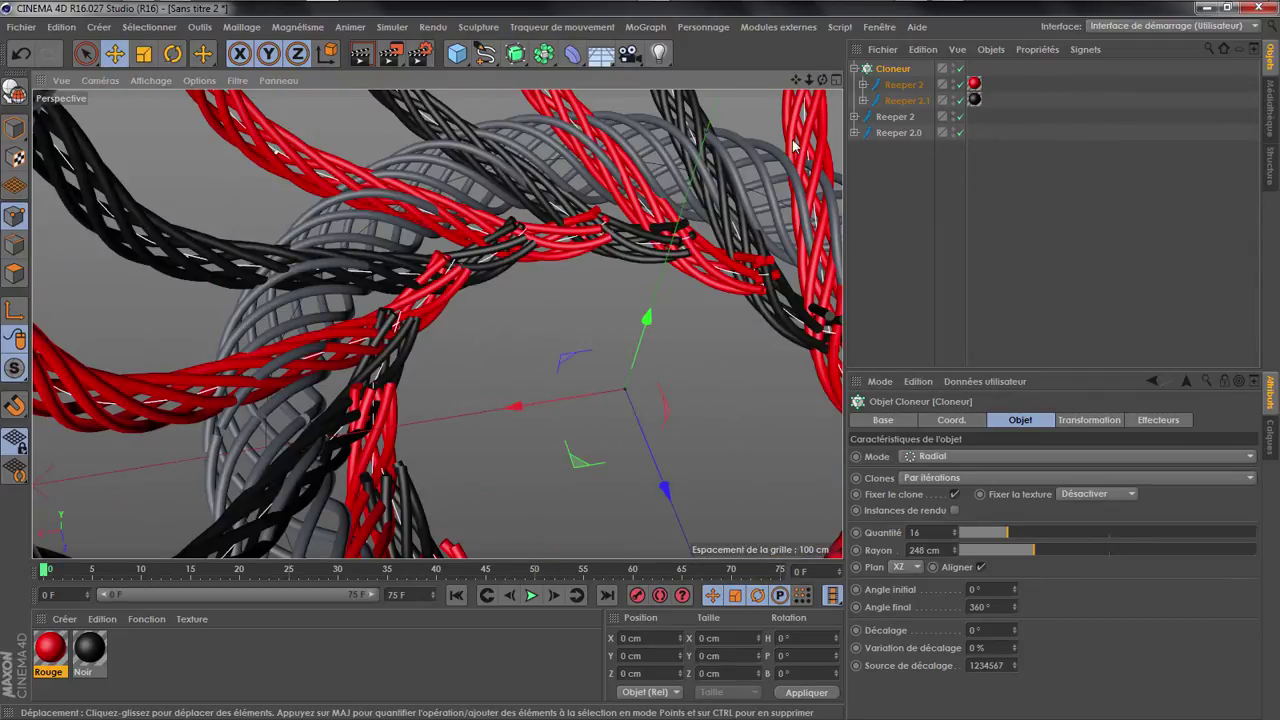
# Select the splines of both cloned ropes together and shift their inner end points along X past the centre
pyautogui.click(864, 101)
pyautogui.click(864, 85)
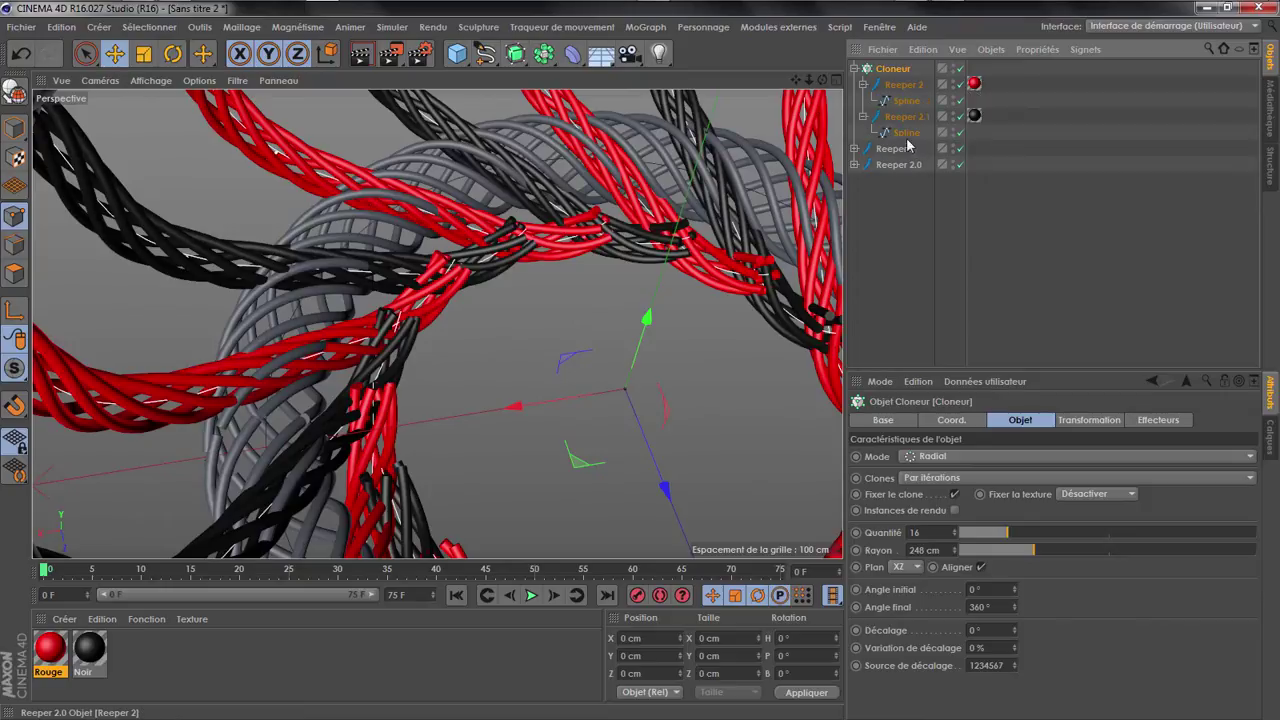
pyautogui.click(906, 134)
pyautogui.keyDown('ctrl'); pyautogui.click(906, 100); pyautogui.keyUp('ctrl')
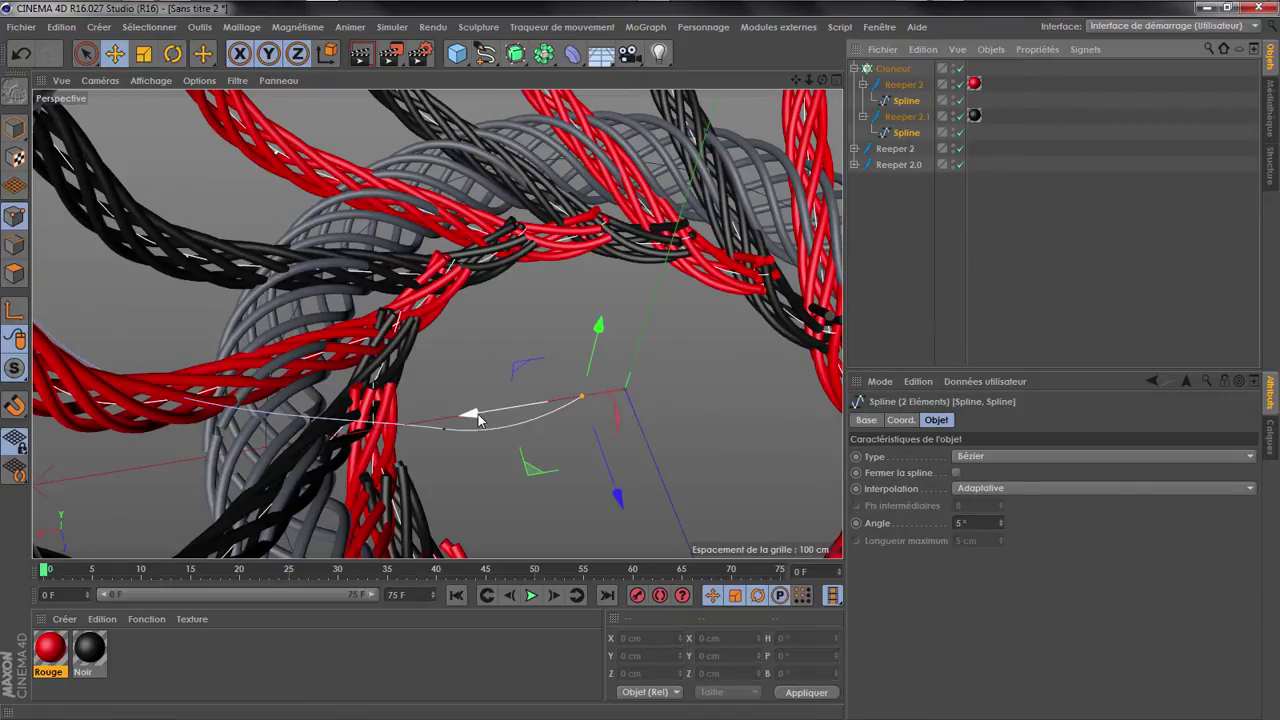
pyautogui.moveTo(482, 412); pyautogui.dragTo(588, 405)
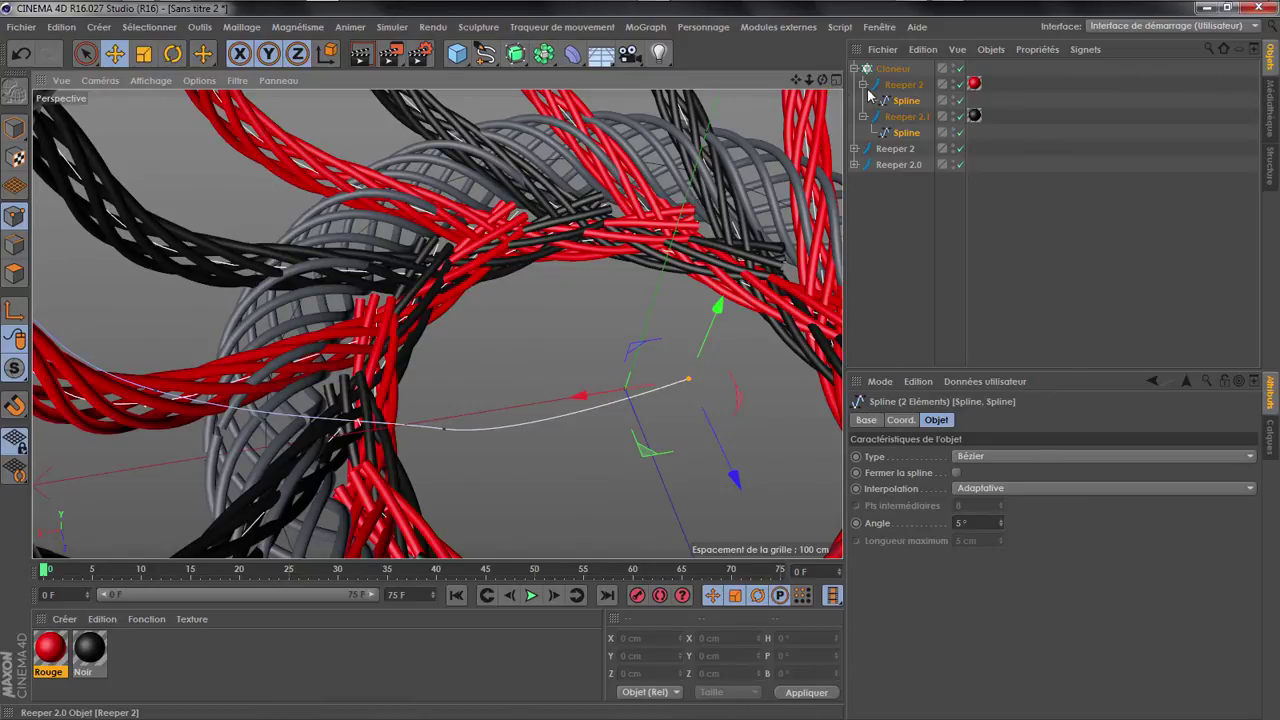
# Shift the inner end points of both rope splines along Z so the ropes curve around inside the lower ring
pyautogui.moveTo(822, 80)
pyautogui.mouseDown()
pyautogui.moveTo(826, 108)
pyautogui.moveTo(822, 80)
pyautogui.mouseUp()
pyautogui.keyDown('alt'); pyautogui.moveTo(436, 323); pyautogui.dragTo(580, 300); pyautogui.keyUp('alt')
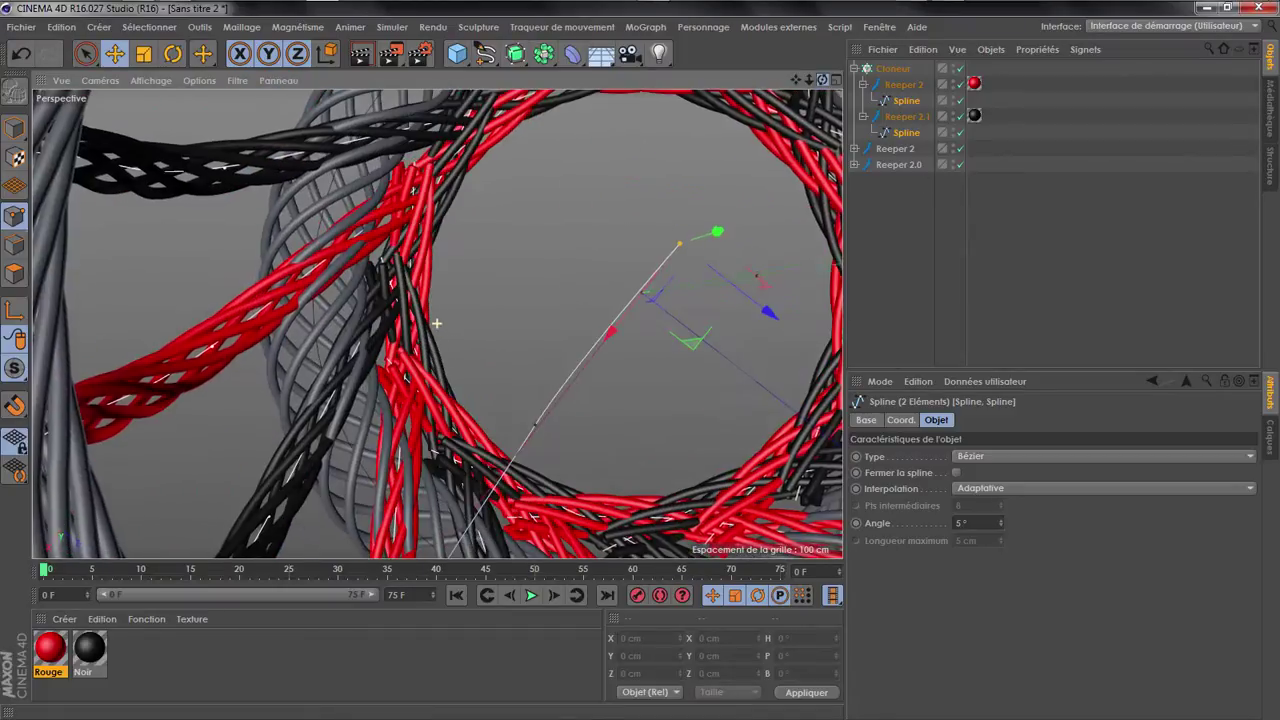
pyautogui.moveTo(788, 340)
pyautogui.mouseDown()
pyautogui.moveTo(855, 466)
pyautogui.moveTo(746, 477)
pyautogui.moveTo(714, 366)
pyautogui.moveTo(651, 262)
pyautogui.mouseUp()
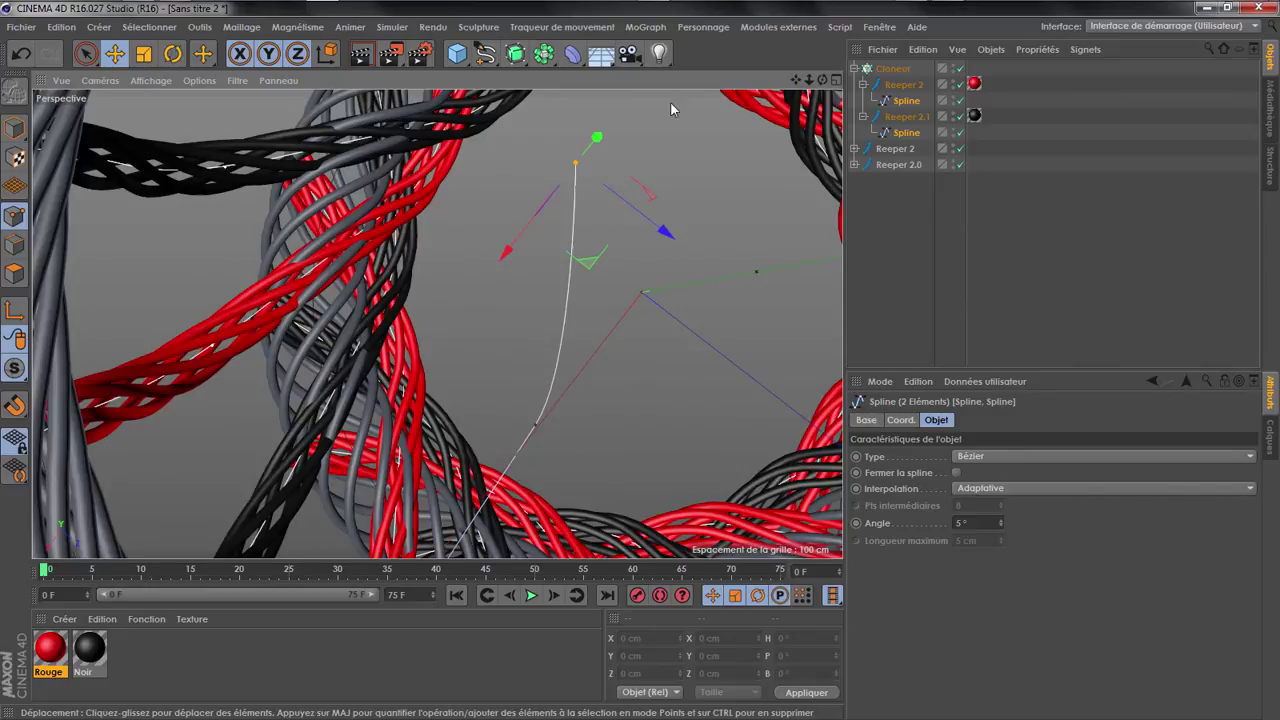
pyautogui.moveTo(822, 80)
pyautogui.mouseDown()
pyautogui.moveTo(812, 12)
pyautogui.moveTo(822, 80)
pyautogui.mouseUp()
pyautogui.moveTo(693, 370); pyautogui.dragTo(722, 418)
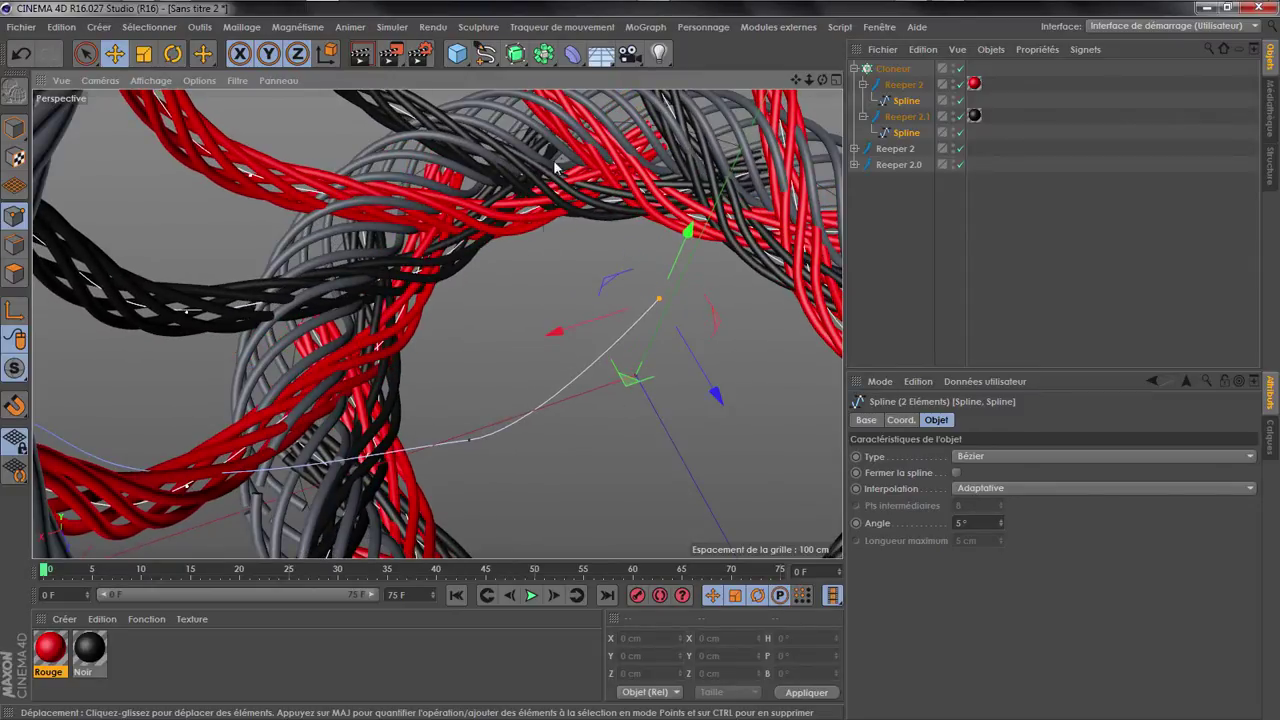
# Apply the Noir material to the two ring ropes, Reeper 2.0 and Reeper 2, outside the Cloner
pyautogui.scroll(-5, 557, 168)
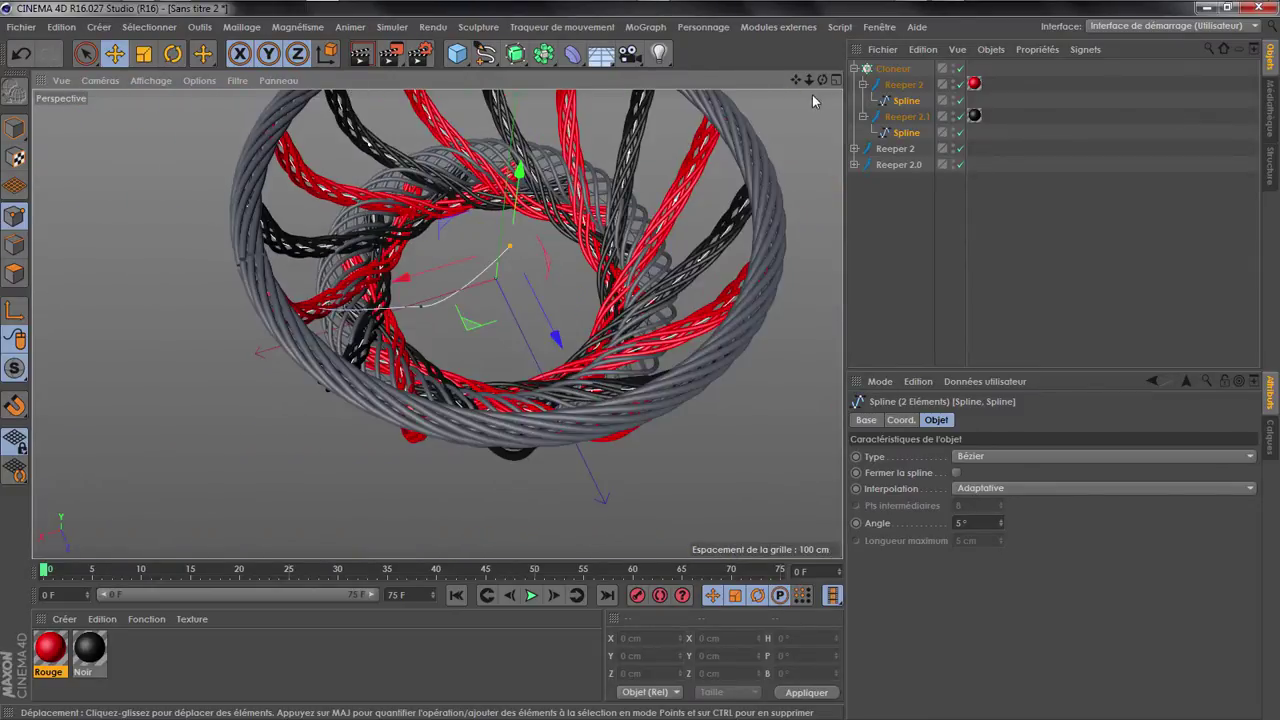
pyautogui.moveTo(822, 80)
pyautogui.mouseDown()
pyautogui.moveTo(822, 62)
pyautogui.moveTo(822, 98)
pyautogui.mouseUp()
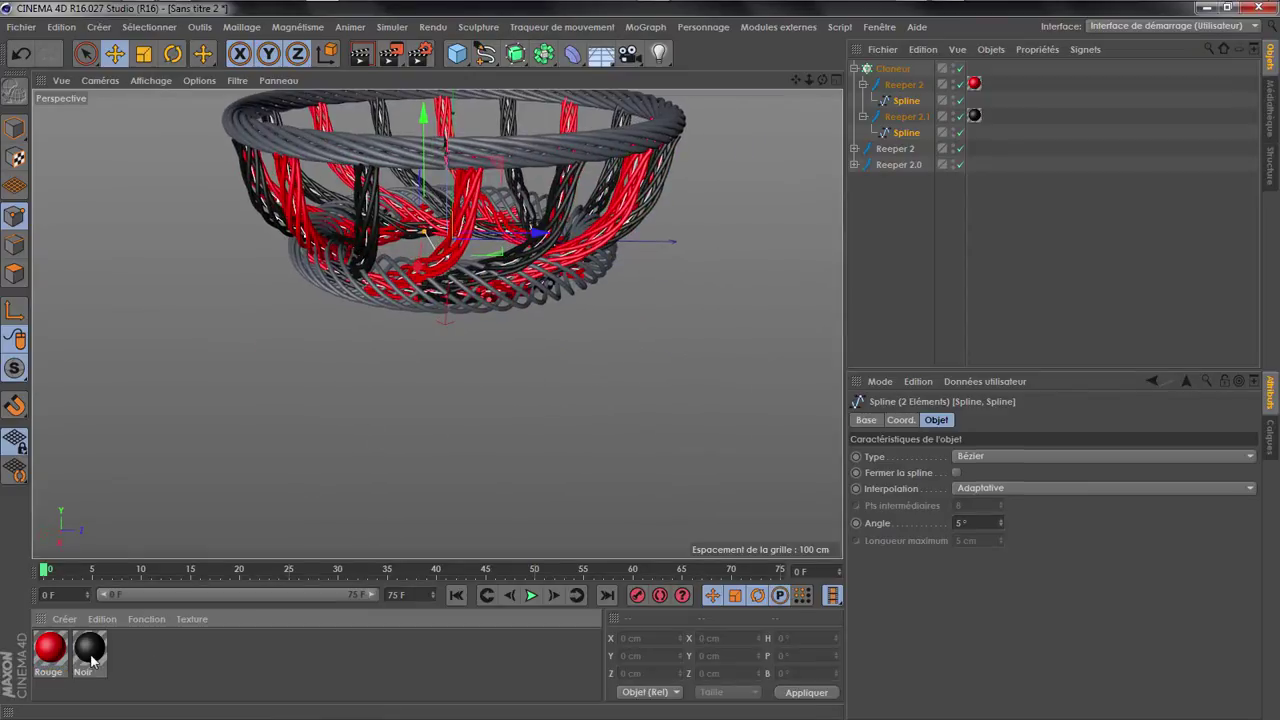
pyautogui.click(456, 344)
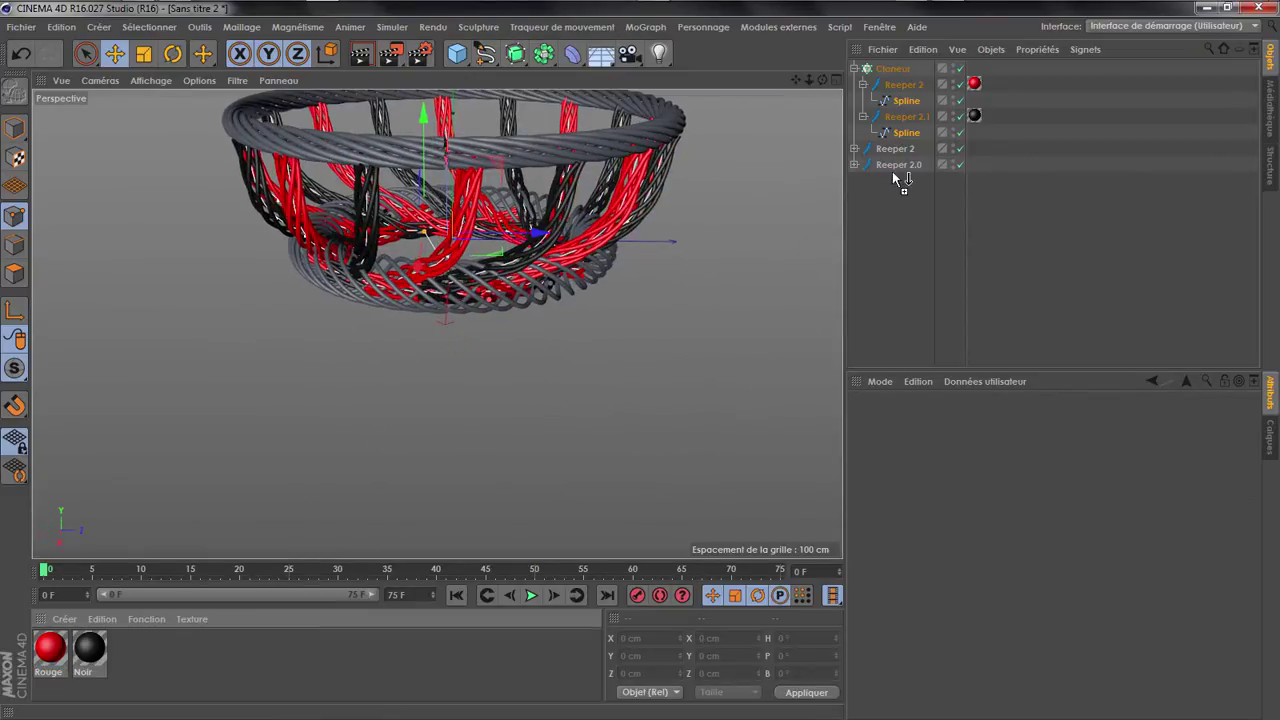
pyautogui.moveTo(893, 172); pyautogui.dragTo(894, 168)
pyautogui.click(897, 240)
pyautogui.moveTo(82, 655); pyautogui.dragTo(142, 627)
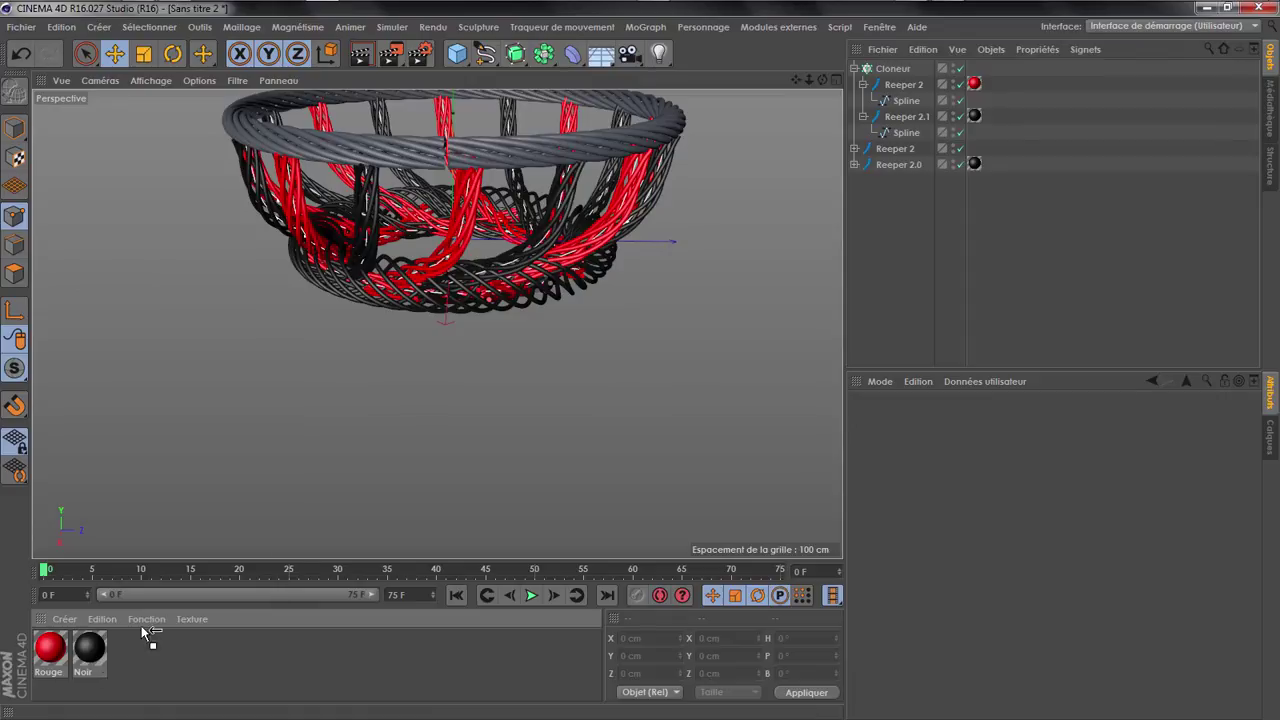
pyautogui.moveTo(895, 150); pyautogui.dragTo(896, 149)
pyautogui.click(937, 243)
# Select the upper end points of both cloned rope splines and raise them slightly along Y into the upper ring
pyautogui.keyDown('alt'); pyautogui.moveTo(497, 408); pyautogui.dragTo(502, 418); pyautogui.keyUp('alt')
pyautogui.keyDown('alt'); pyautogui.moveTo(502, 418); pyautogui.dragTo(517, 177, button='middle'); pyautogui.keyUp('alt')
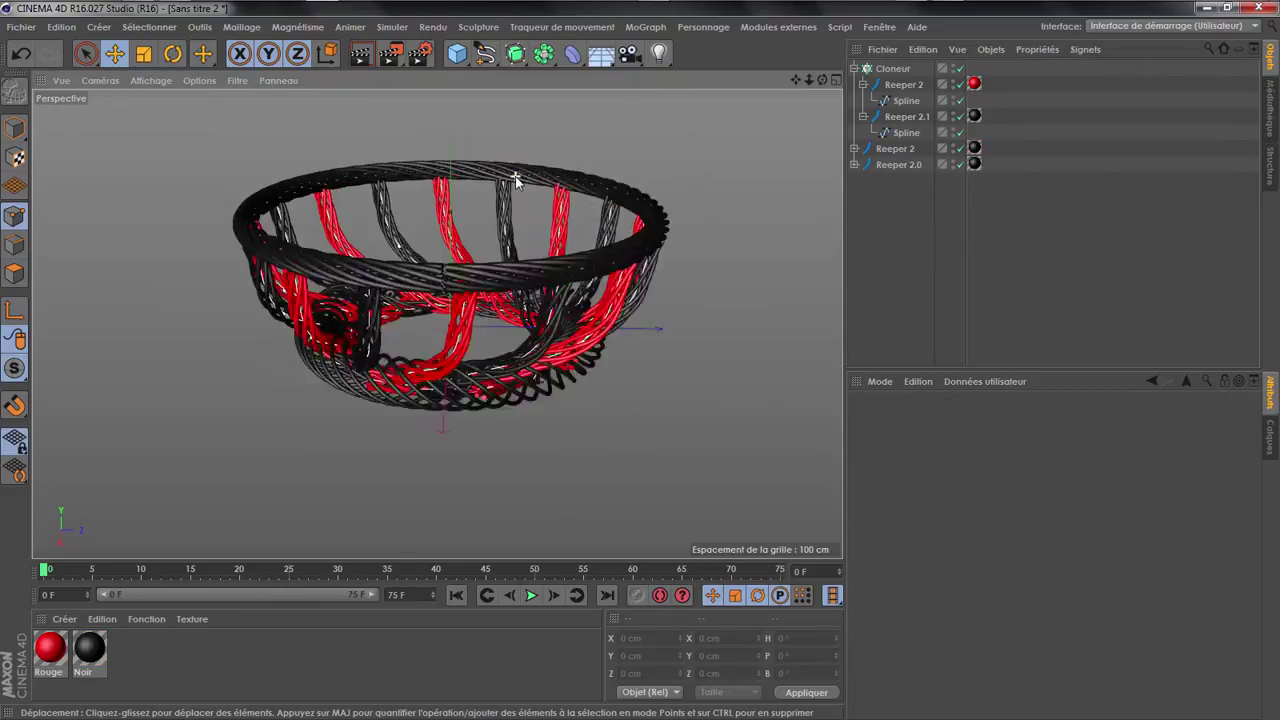
pyautogui.keyDown('alt'); pyautogui.moveTo(517, 177); pyautogui.dragTo(437, 323, button='right'); pyautogui.keyUp('alt')
pyautogui.moveTo(822, 79); pyautogui.dragTo(787, 113)
pyautogui.scroll(5, 485, 274)
pyautogui.scroll(-1, 485, 272)
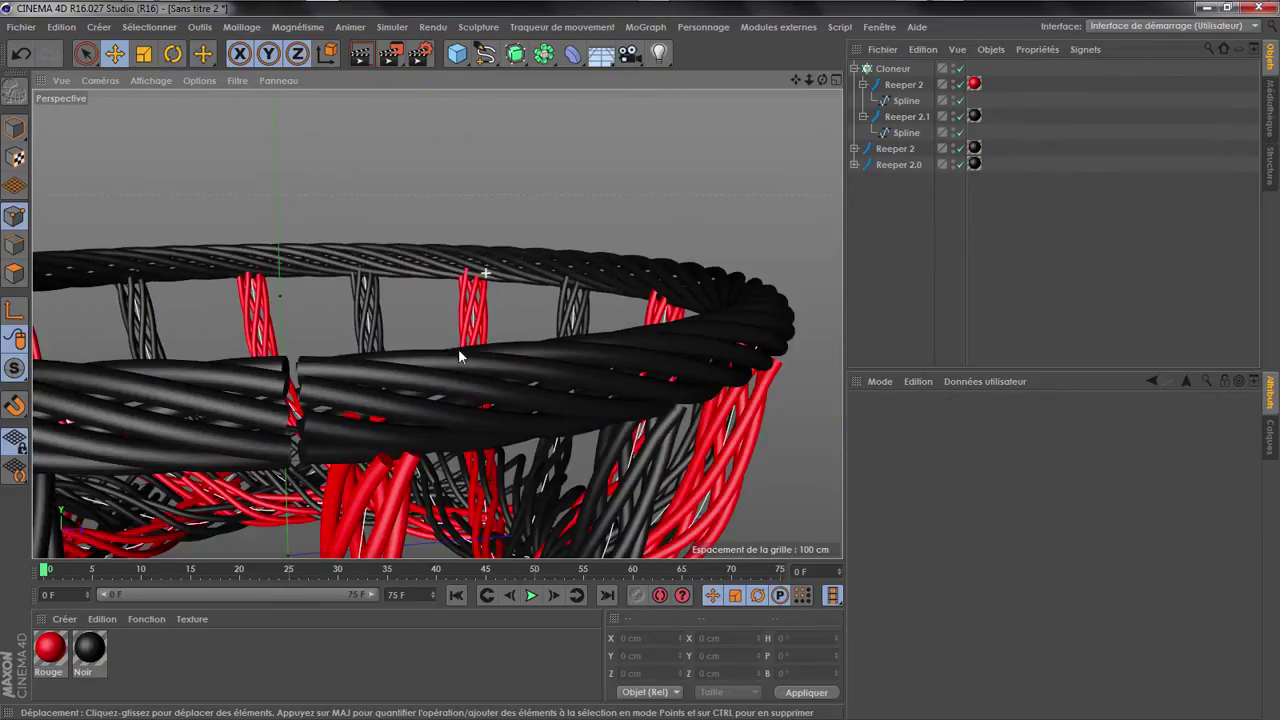
pyautogui.scroll(2, 380, 487)
pyautogui.click(900, 132)
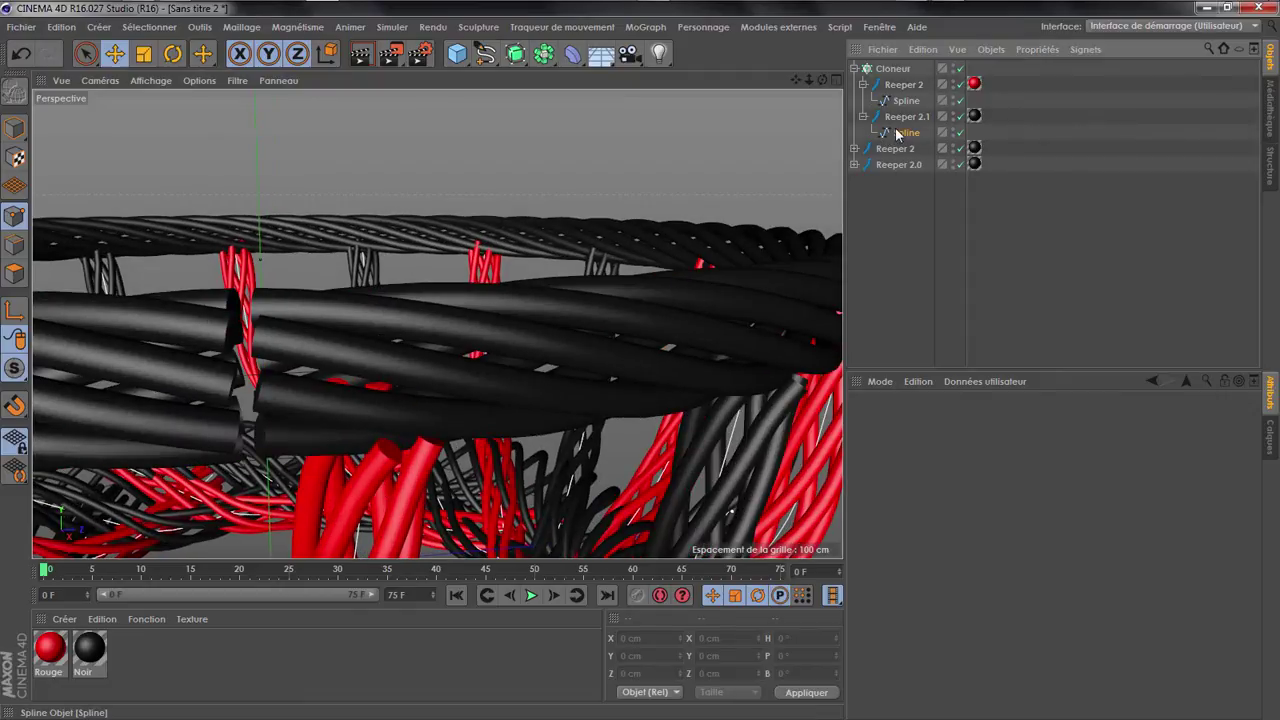
pyautogui.keyDown('ctrl'); pyautogui.click(905, 101); pyautogui.keyUp('ctrl')
pyautogui.scroll(-2, 531, 300)
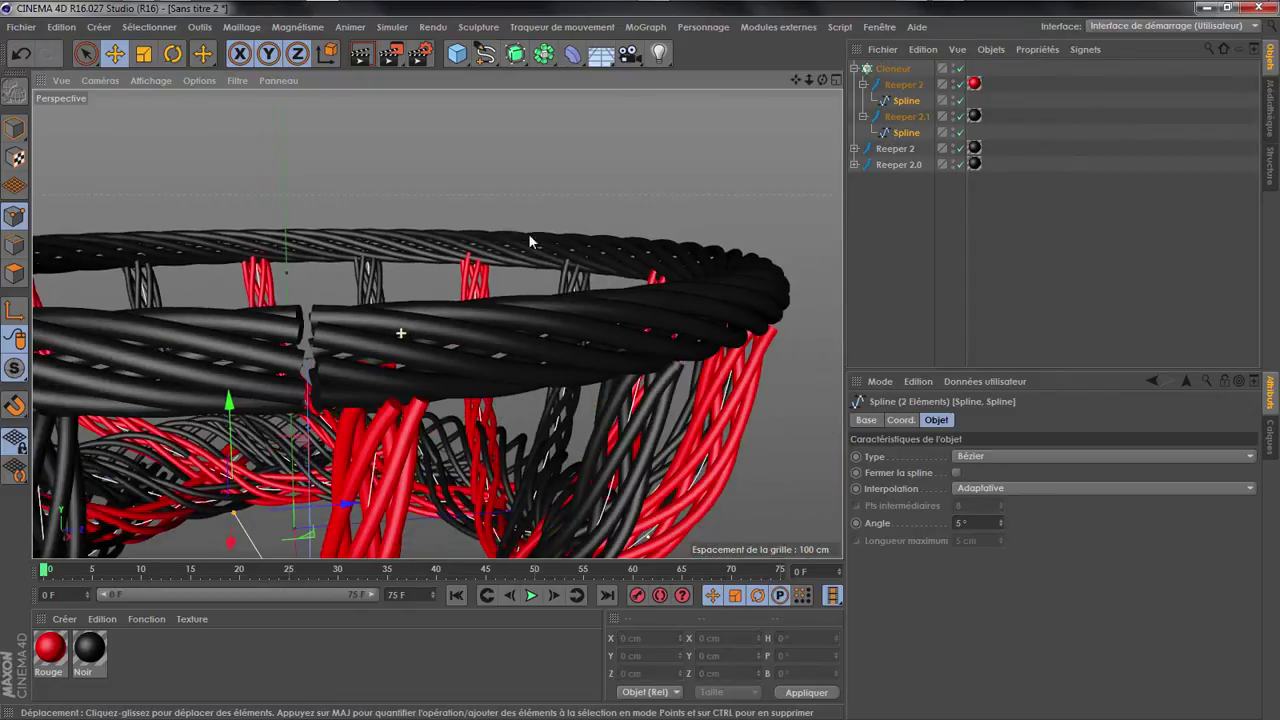
pyautogui.scroll(-1, 717, 190)
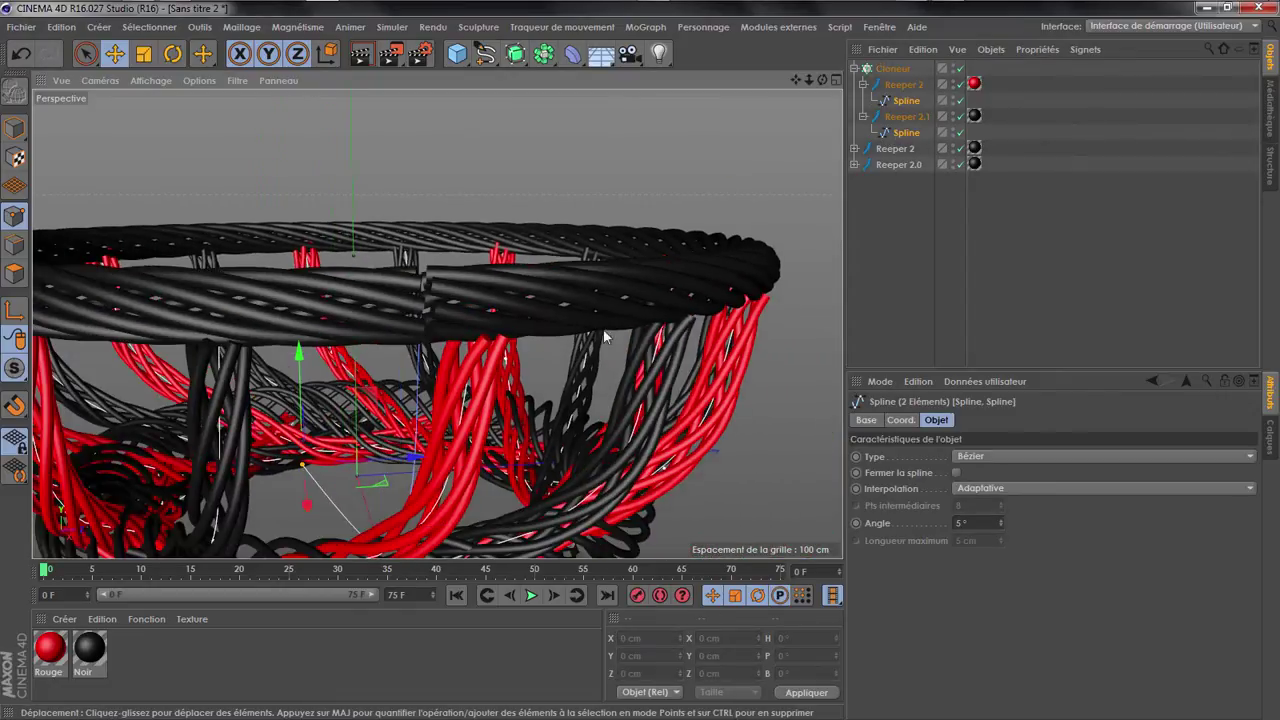
pyautogui.click(431, 318)
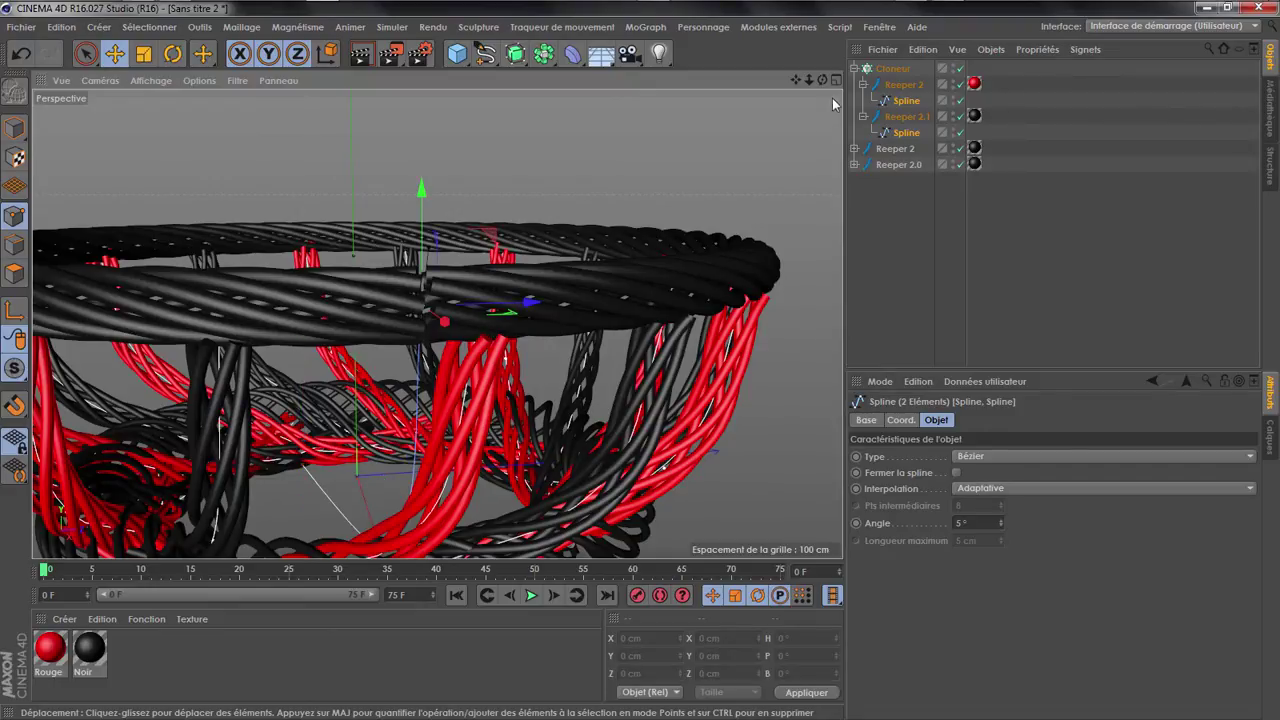
pyautogui.moveTo(822, 80); pyautogui.dragTo(822, 170)
pyautogui.keyDown('alt'); pyautogui.moveTo(436, 323); pyautogui.dragTo(494, 268); pyautogui.keyUp('alt')
pyautogui.scroll(-5, 436, 323)
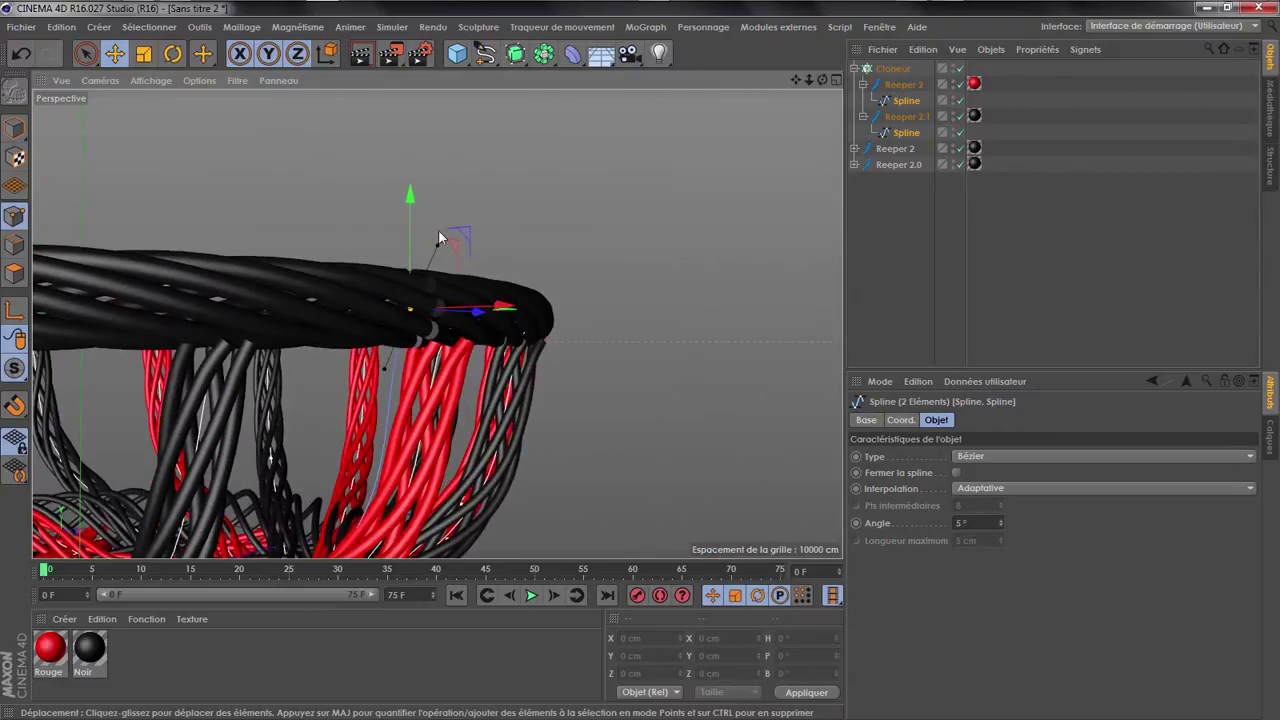
pyautogui.moveTo(413, 197); pyautogui.dragTo(413, 190)
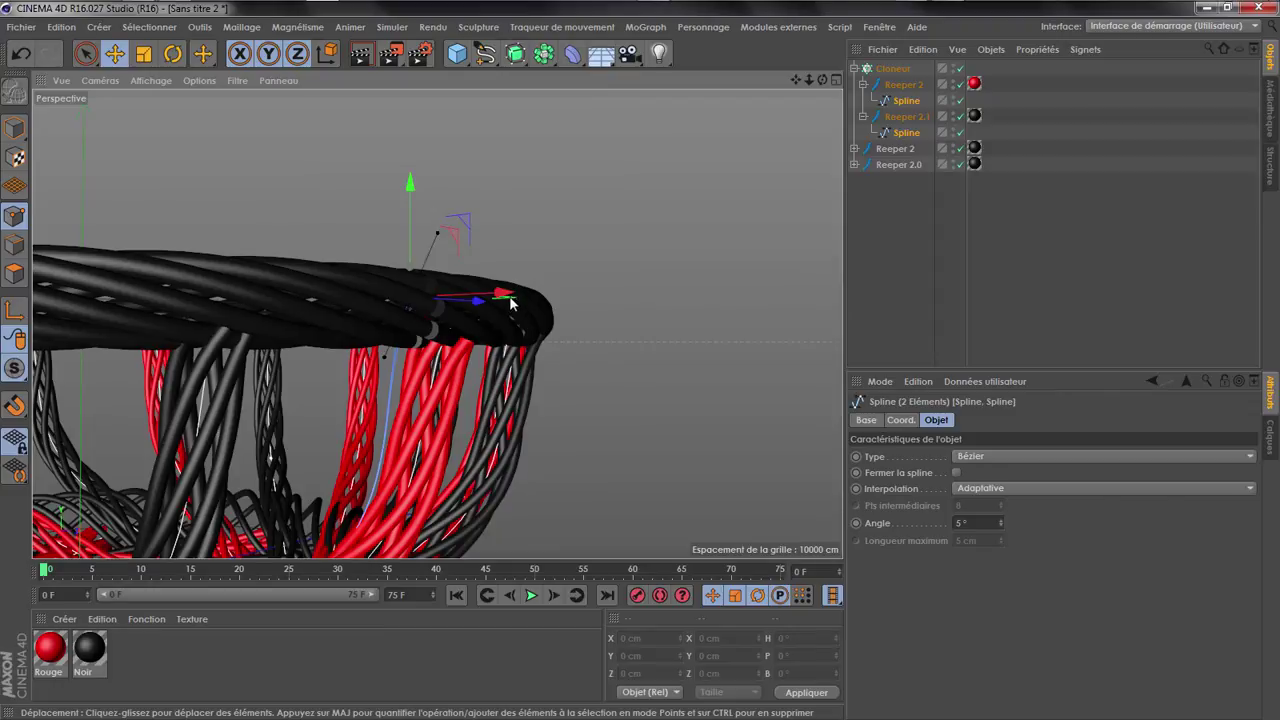
# Adjust the upper end points of both cloned rope splines along X within the upper ring
pyautogui.moveTo(822, 80); pyautogui.dragTo(852, 148)
pyautogui.moveTo(508, 317); pyautogui.dragTo(587, 310)
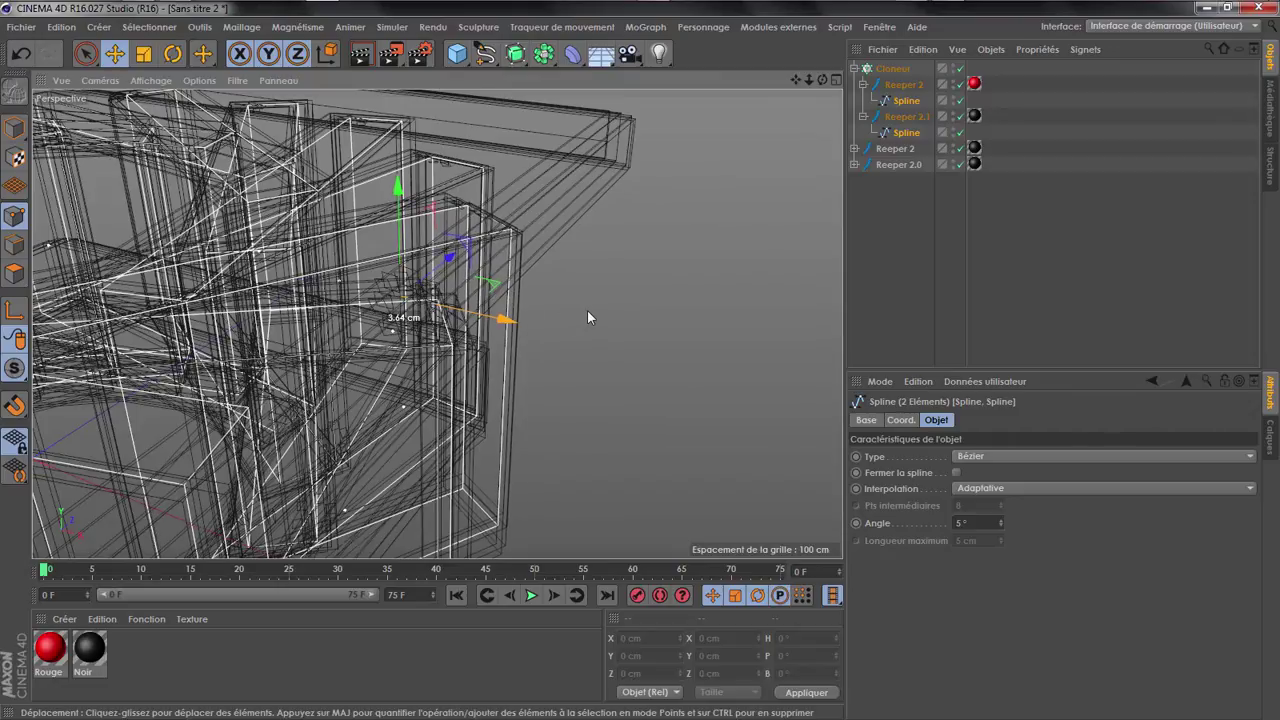
pyautogui.moveTo(500, 325); pyautogui.dragTo(500, 331)
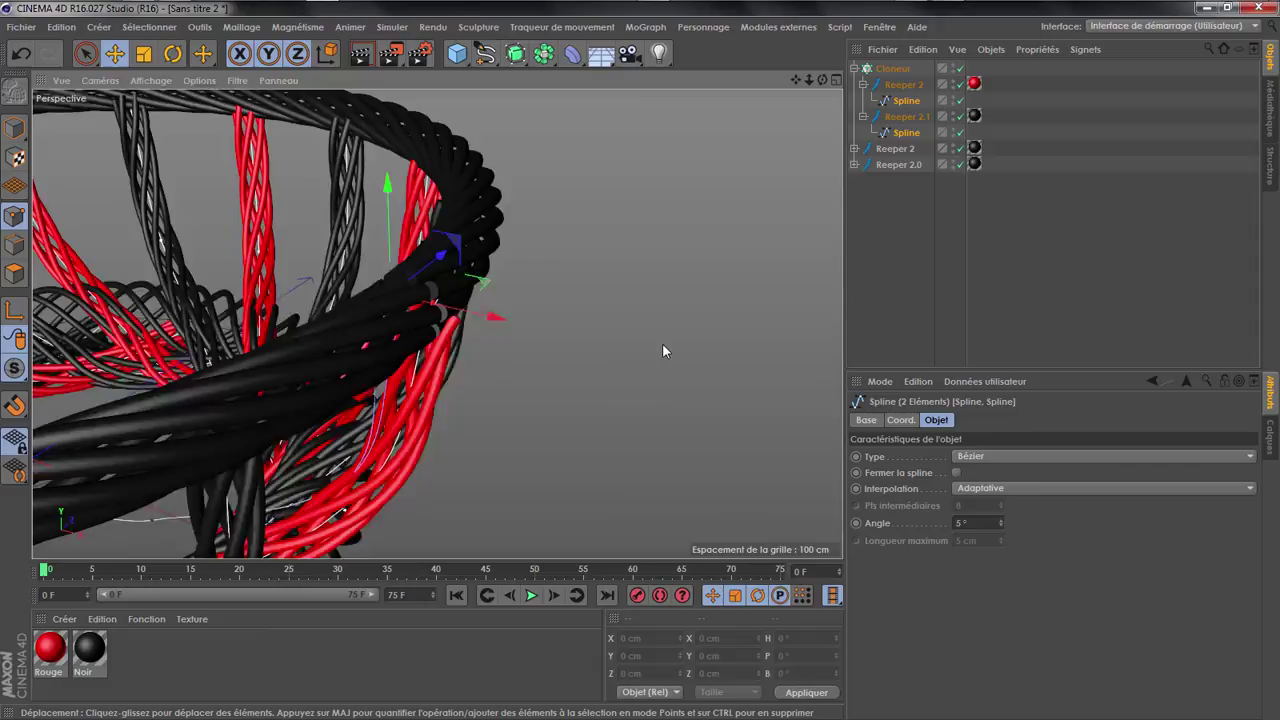
pyautogui.scroll(-2, 662, 343)
# Move the upper end point of only the red rope's spline along X to about 276.5 cm, then deselect the spline
pyautogui.moveTo(822, 79); pyautogui.dragTo(762, 102)
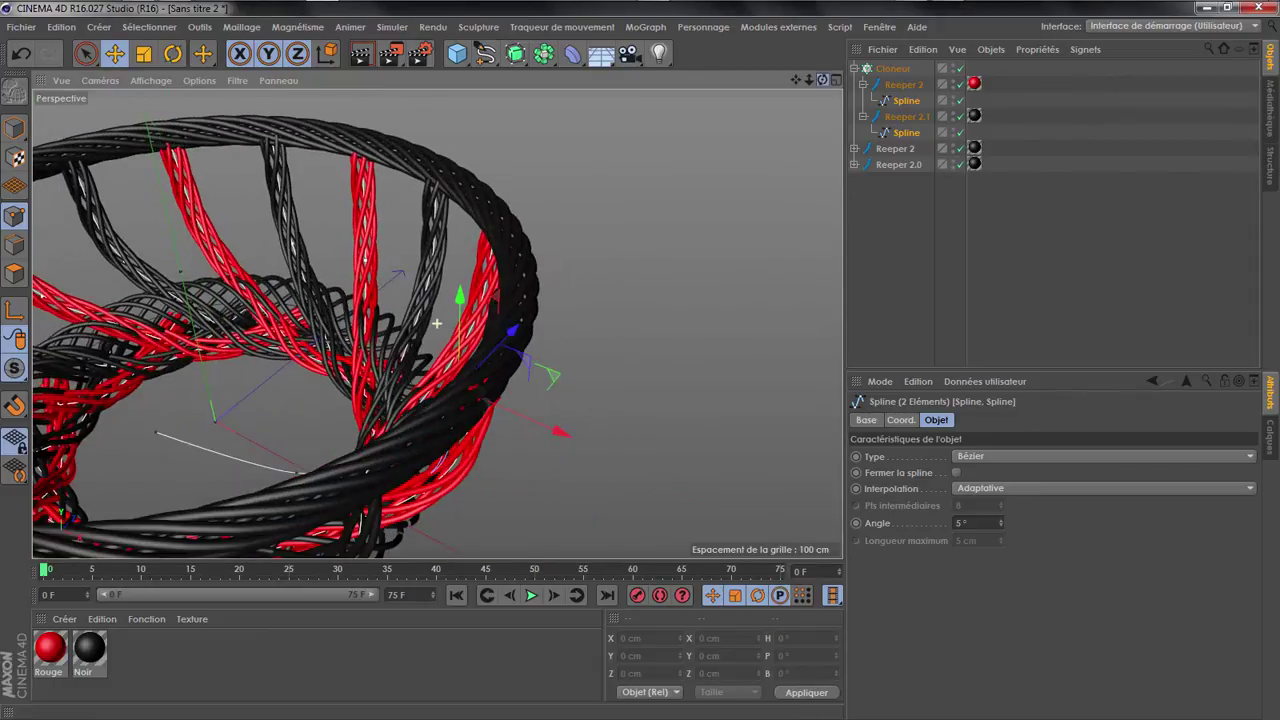
pyautogui.click(903, 102)
pyautogui.scroll(2, 545, 391)
pyautogui.scroll(1, 532, 398)
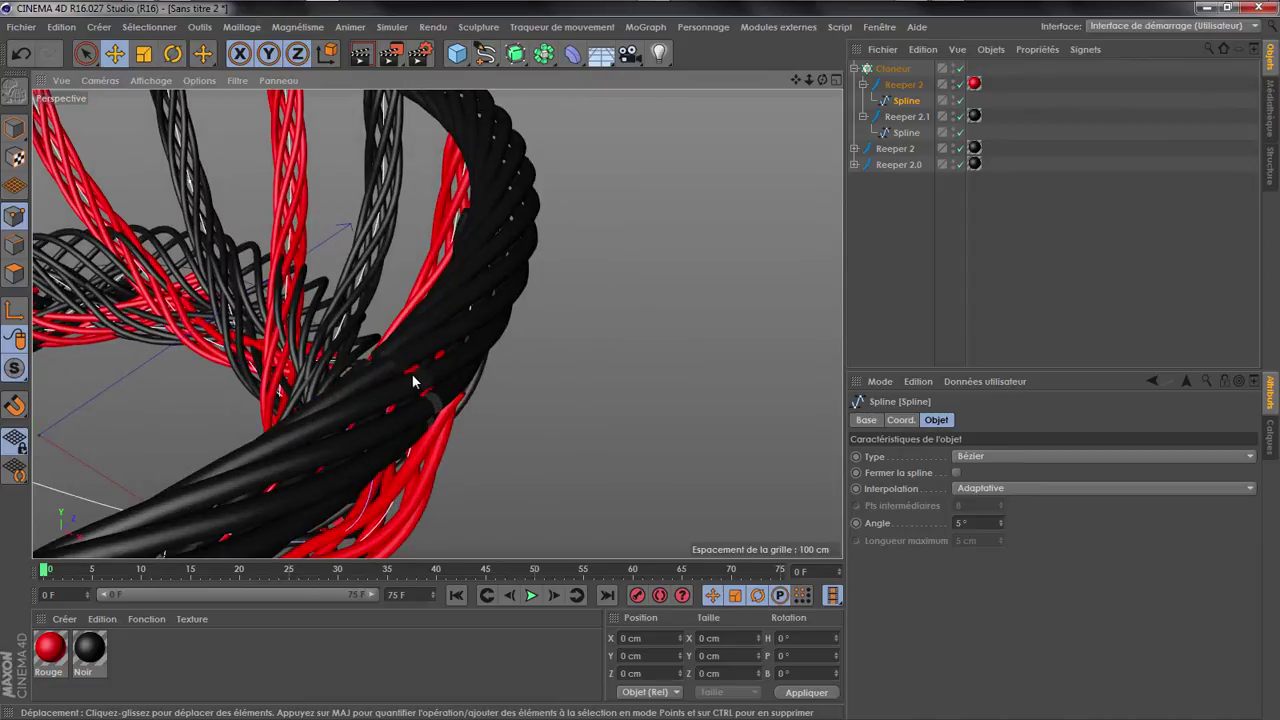
pyautogui.click(404, 399)
pyautogui.moveTo(491, 437); pyautogui.dragTo(480, 449)
pyautogui.scroll(1, 487, 405)
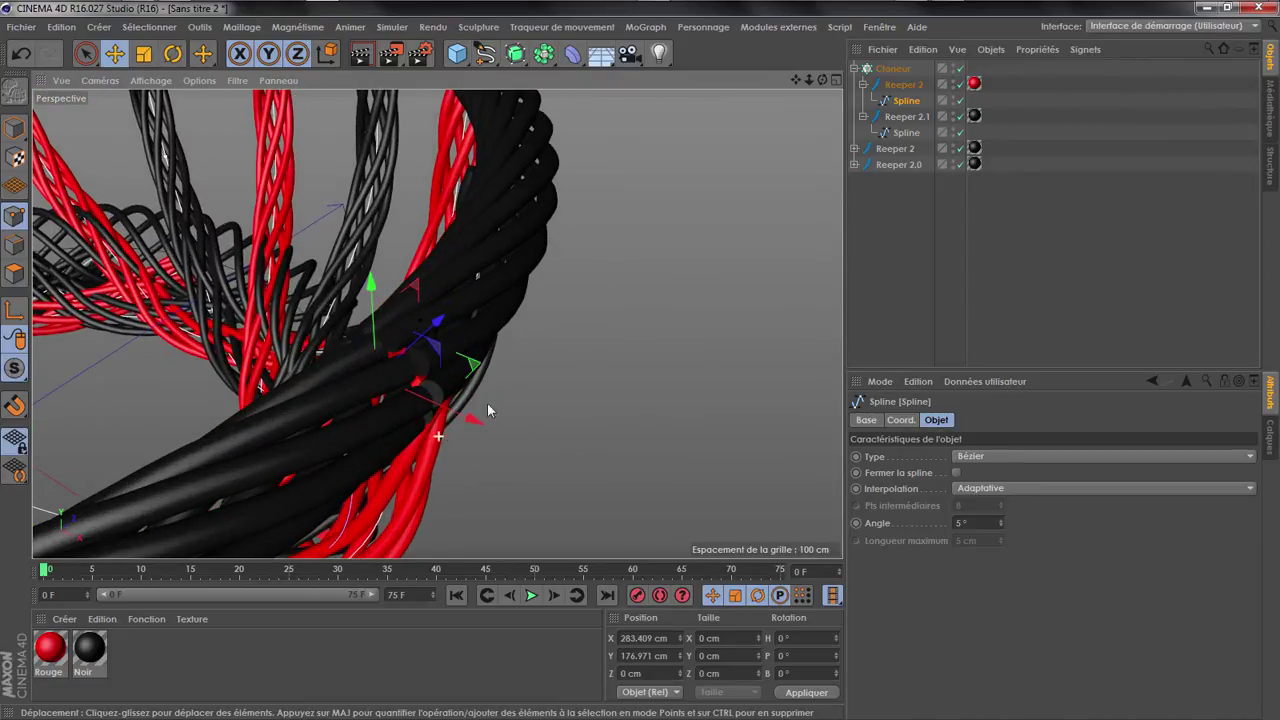
pyautogui.moveTo(818, 85); pyautogui.dragTo(782, 150)
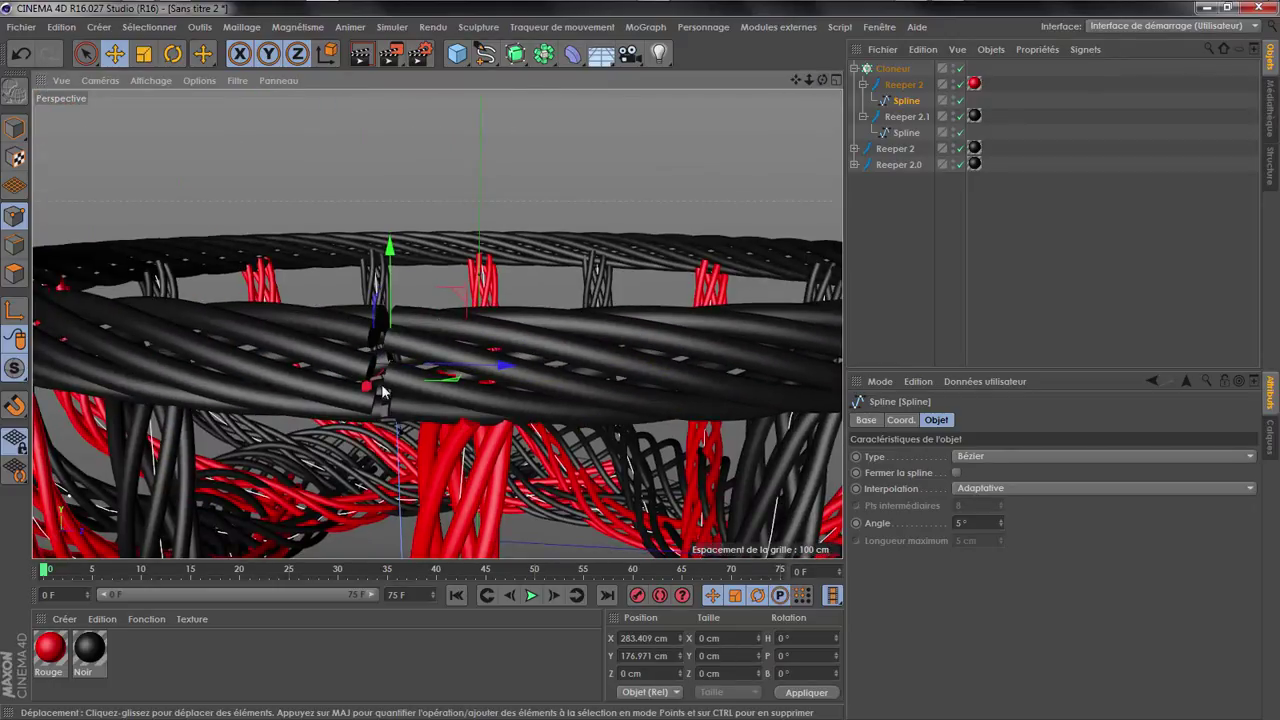
pyautogui.moveTo(380, 392); pyautogui.dragTo(371, 394)
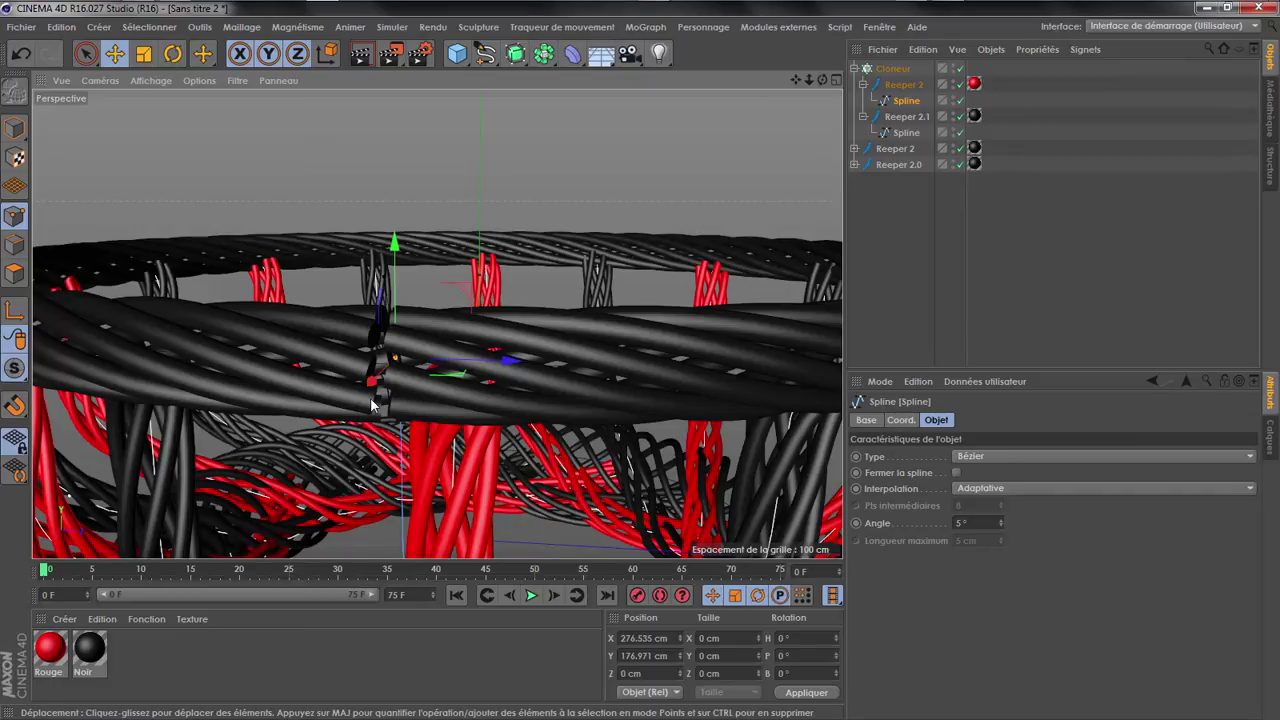
pyautogui.scroll(-10, 370, 380)
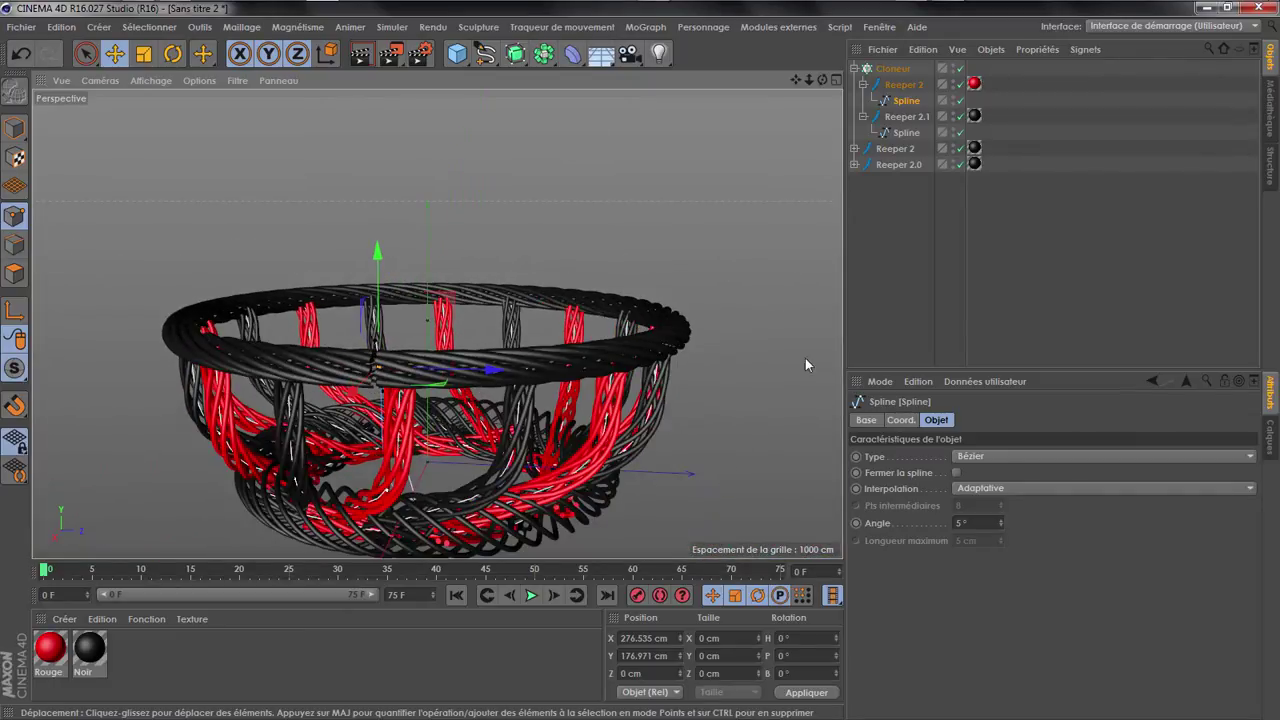
pyautogui.click(898, 195)
# Add a torus primitive to the scene at the centre of the basket
pyautogui.moveTo(822, 79); pyautogui.dragTo(35, 283)
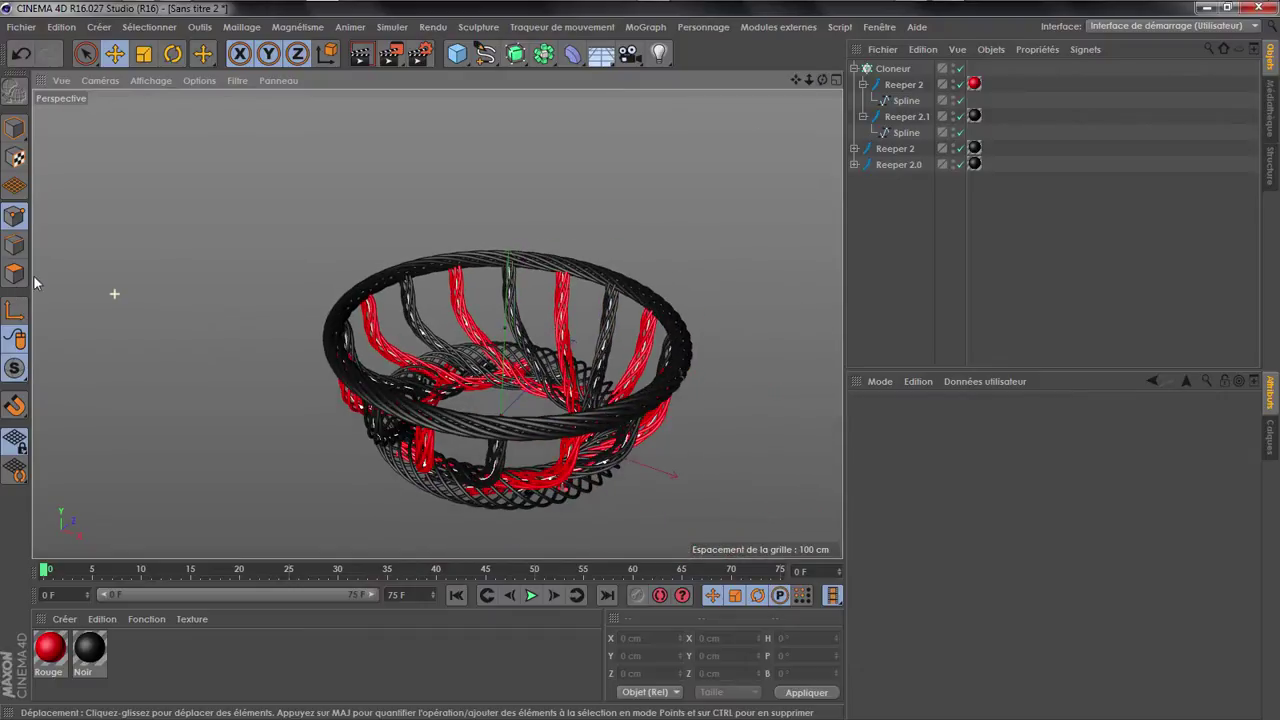
pyautogui.click(456, 54)
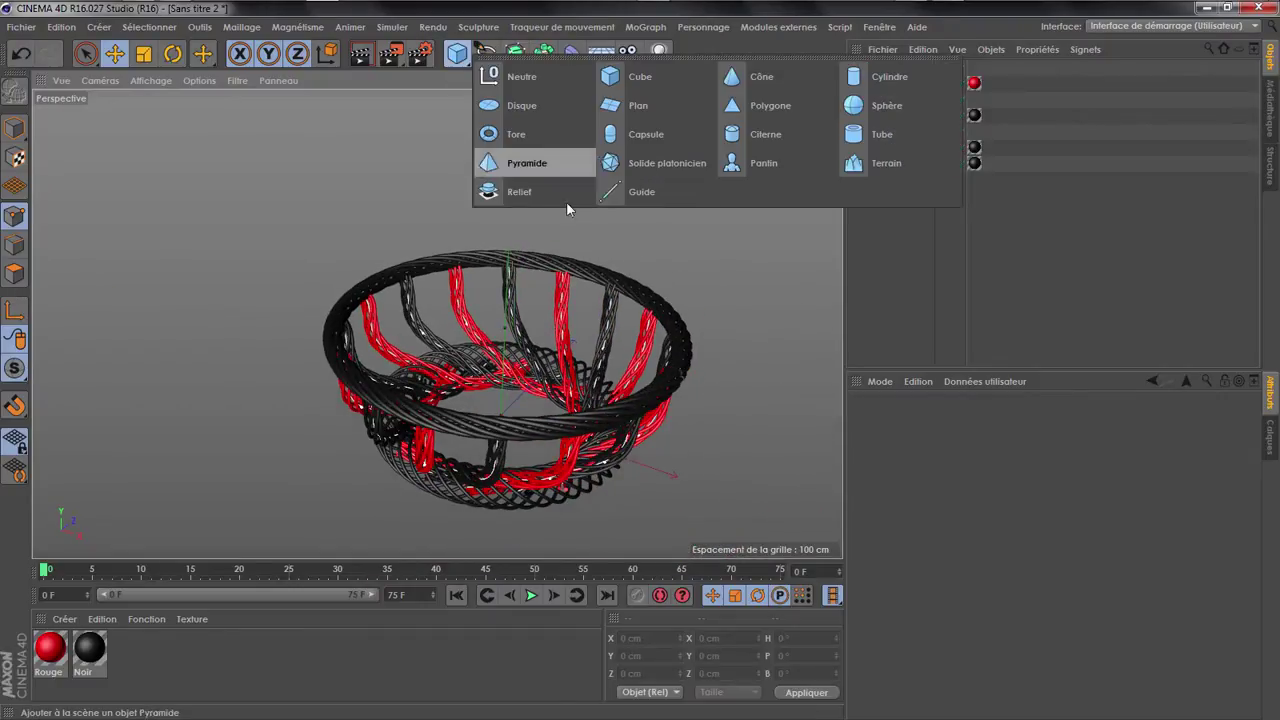
pyautogui.click(567, 141)
pyautogui.moveTo(1010, 464); pyautogui.dragTo(1010, 521)
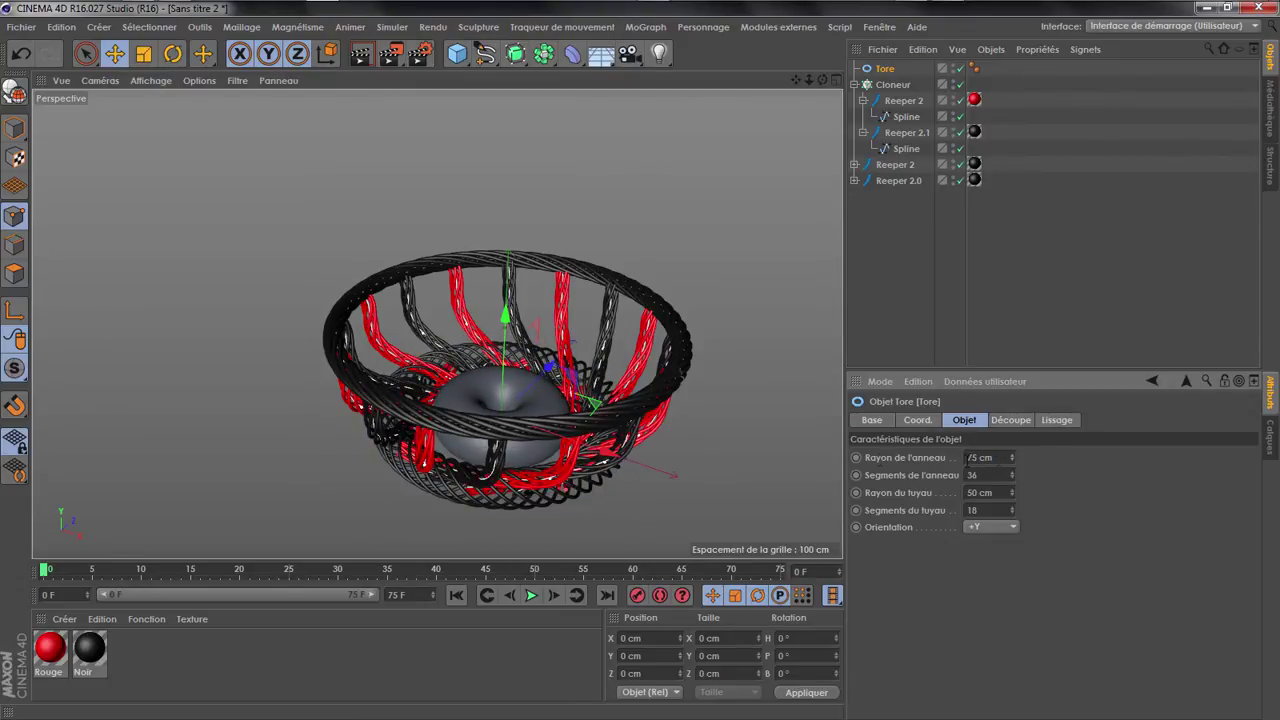
pyautogui.write('100')
pyautogui.press('Return')
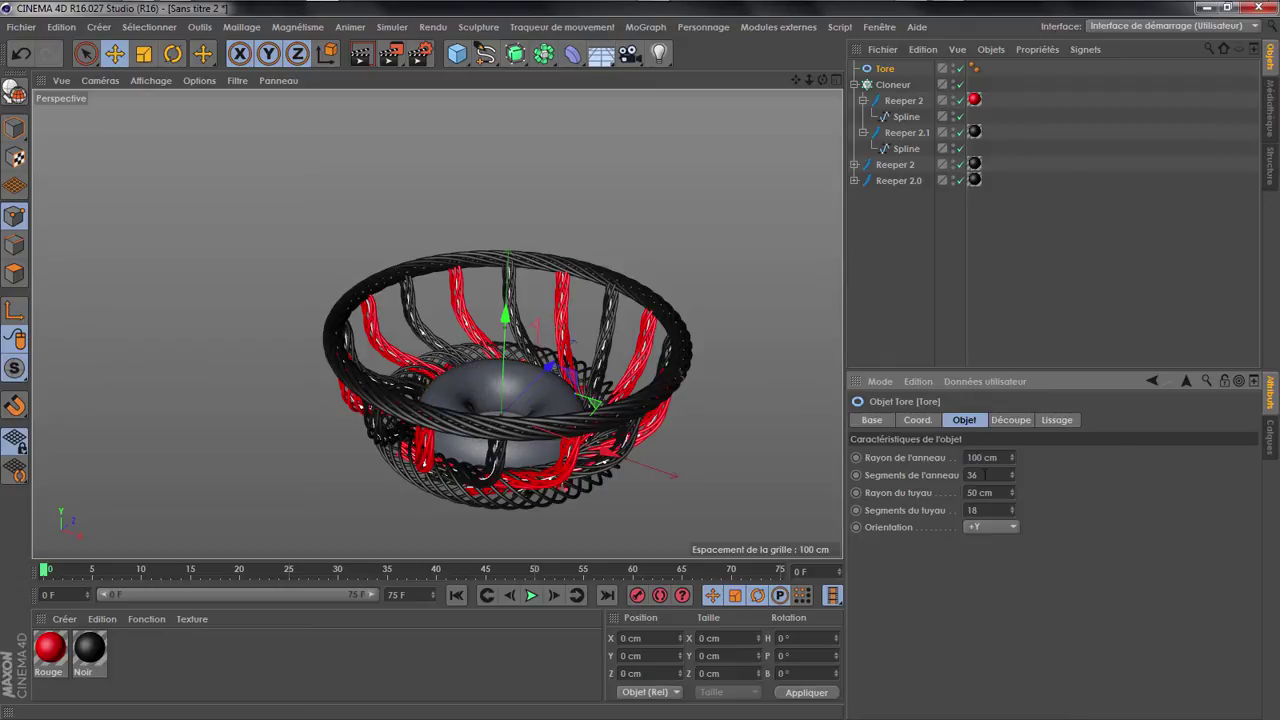
pyautogui.hotkey('ctrl', 'z')
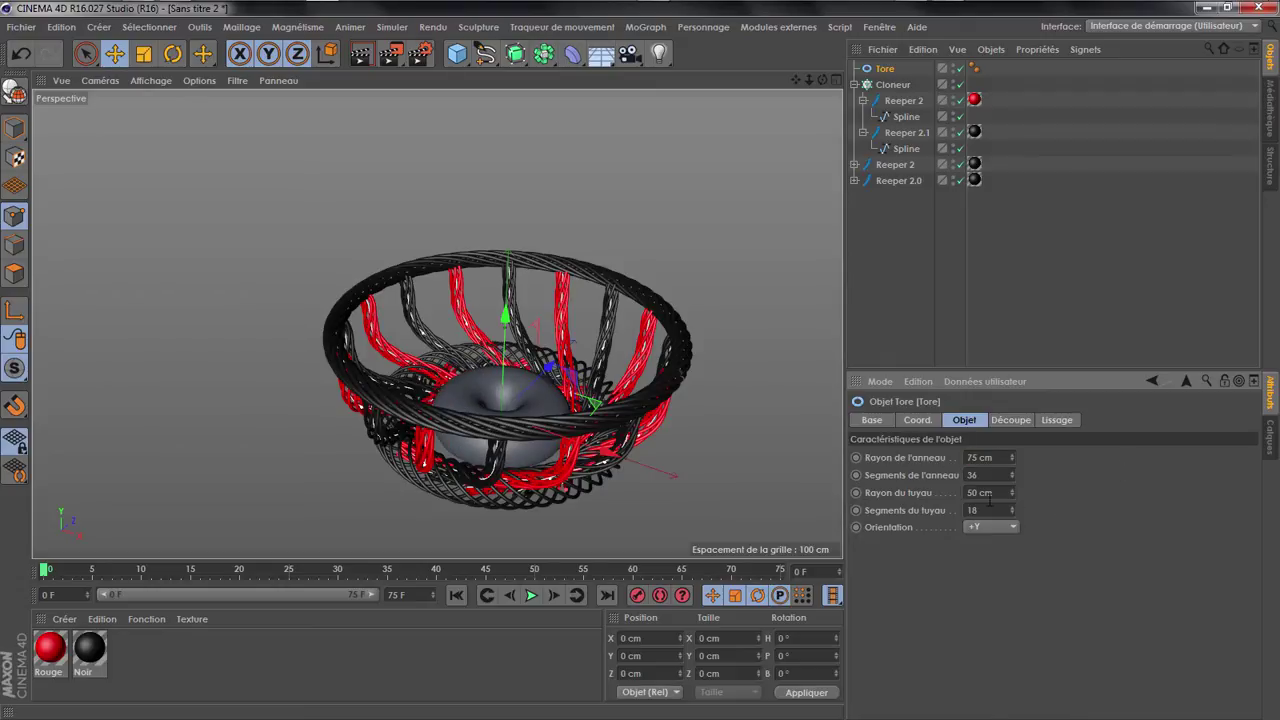
# Set the torus's pipe radius to 20 cm and raise the torus along Y above the basket
pyautogui.press('Delete')
pyautogui.write('20')
pyautogui.press('Return')
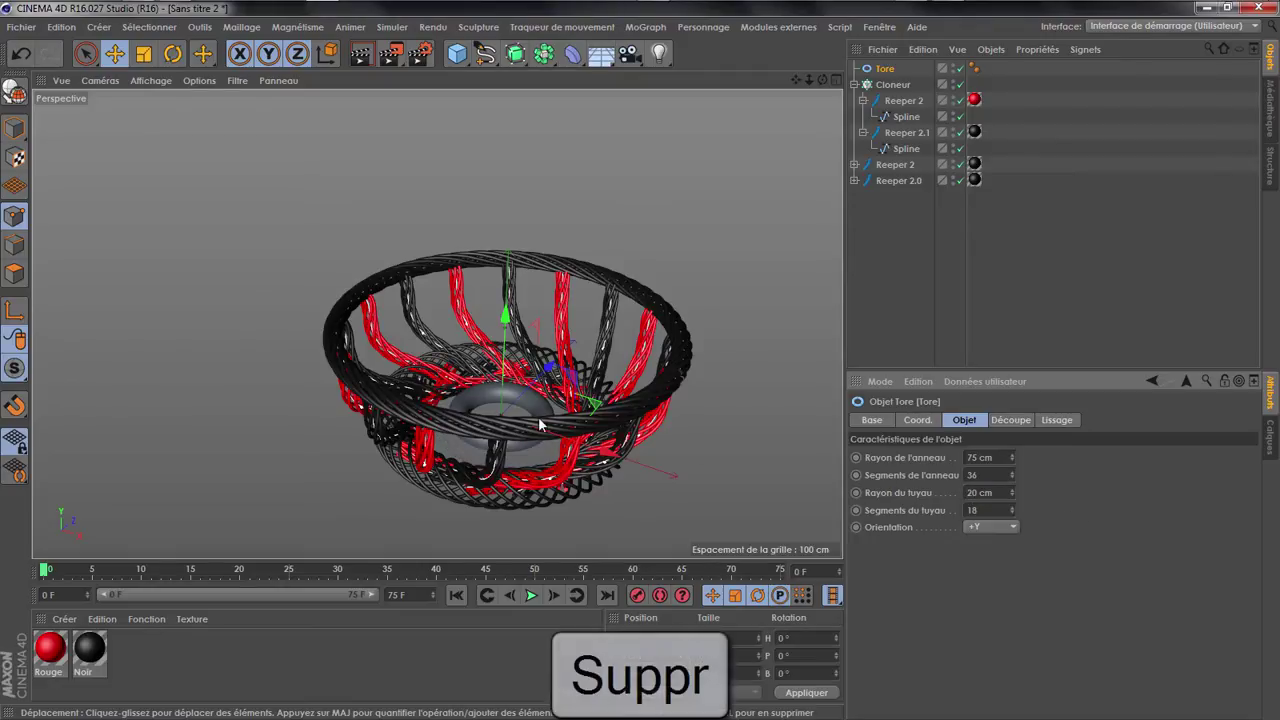
pyautogui.scroll(2, 518, 432)
pyautogui.moveTo(503, 318); pyautogui.dragTo(521, 172)
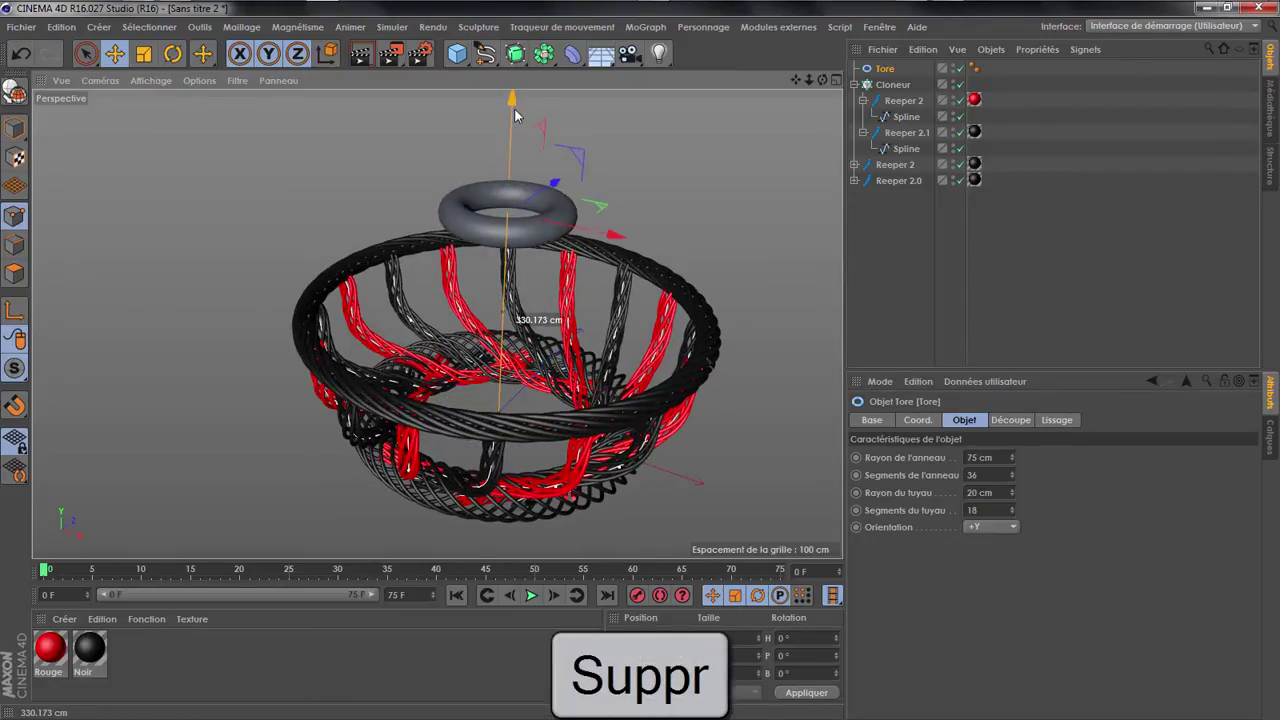
# Add a cylinder primitive and raise it along Y until it passes through the hole of the torus
pyautogui.scroll(2, 599, 275)
pyautogui.moveTo(822, 80); pyautogui.dragTo(700, 80)
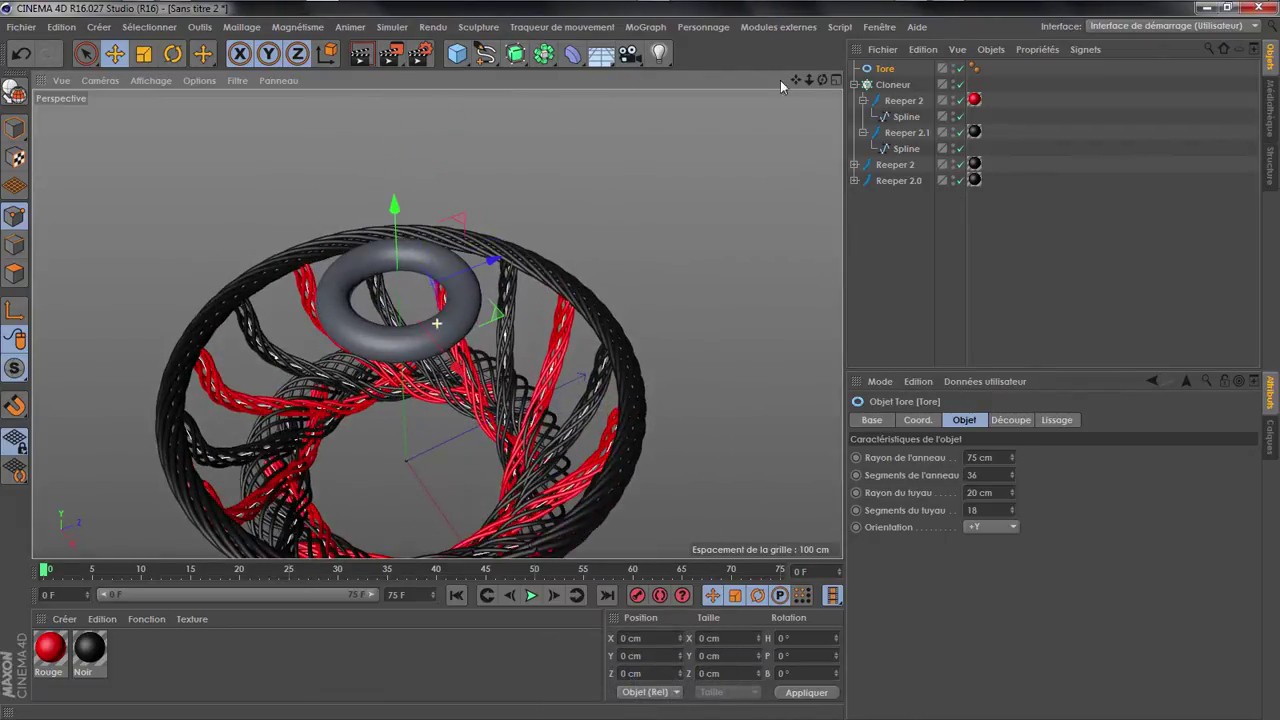
pyautogui.click(456, 53)
pyautogui.click(864, 80)
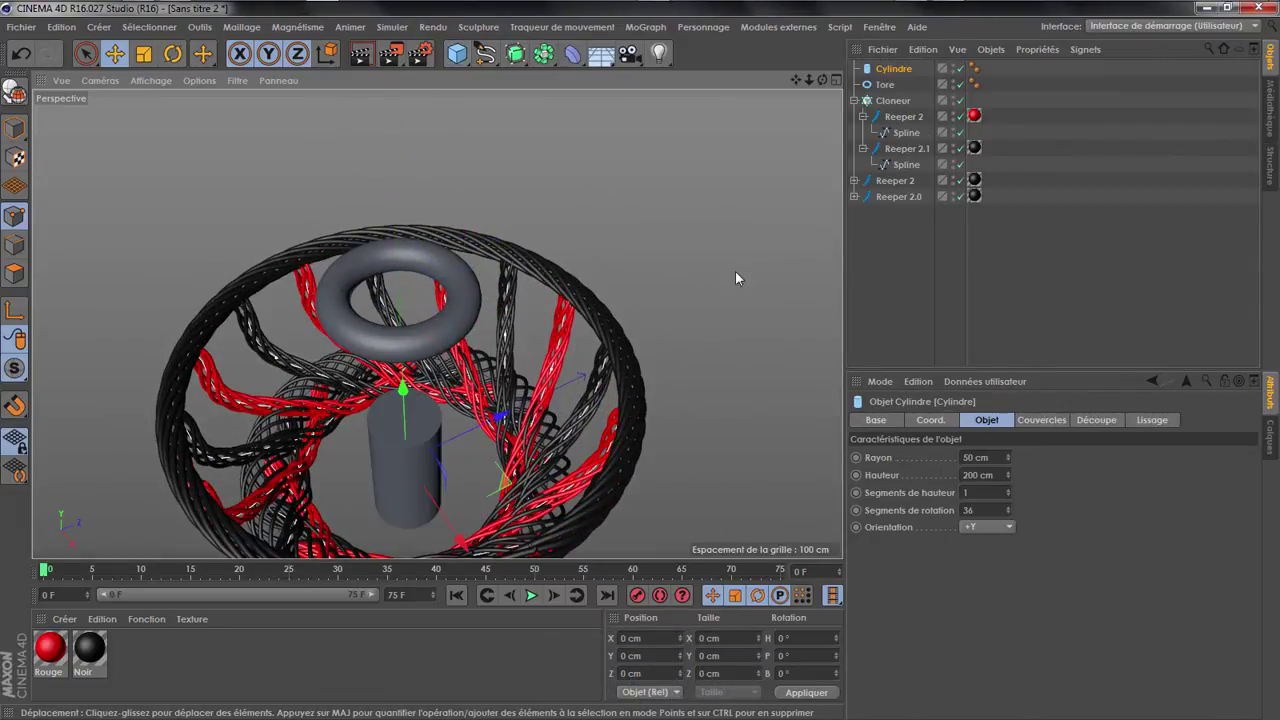
pyautogui.moveTo(418, 403); pyautogui.dragTo(416, 225)
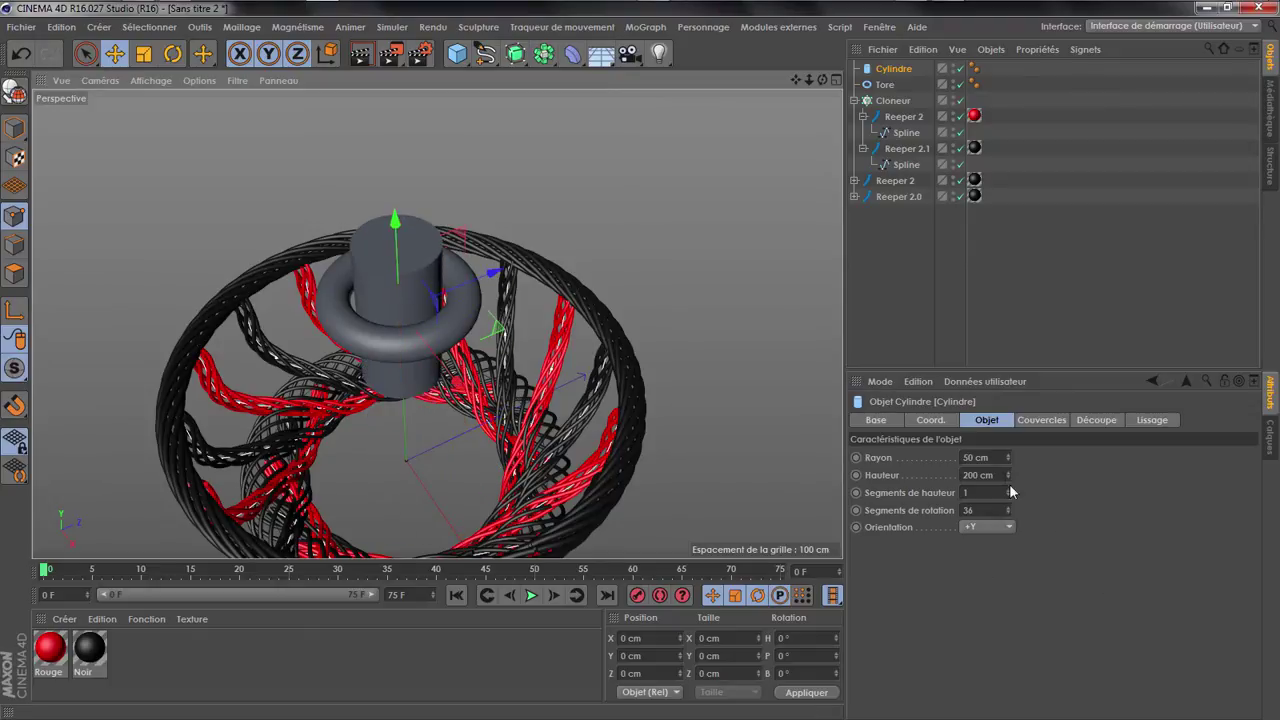
# Set the cylinder's rotation segments to 5 and its height to 40 cm
pyautogui.doubleClick(988, 510)
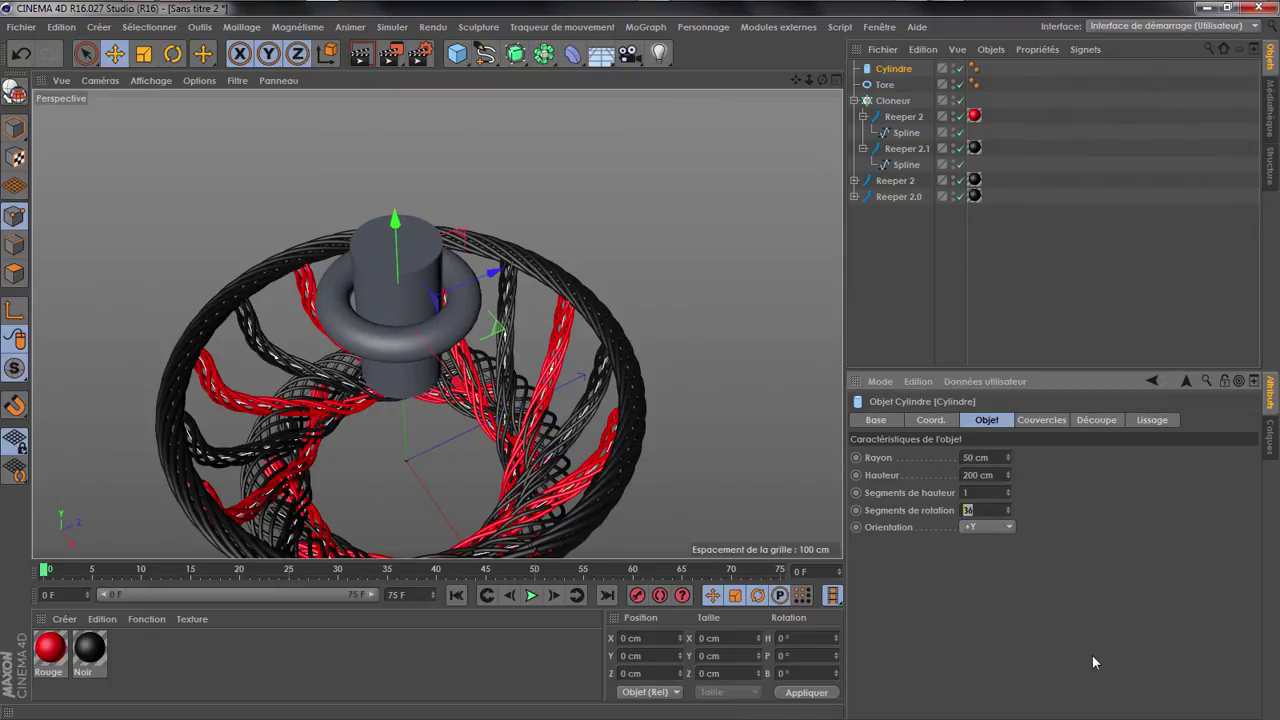
pyautogui.write('5')
pyautogui.press('Return')
pyautogui.scroll(3, 638, 255)
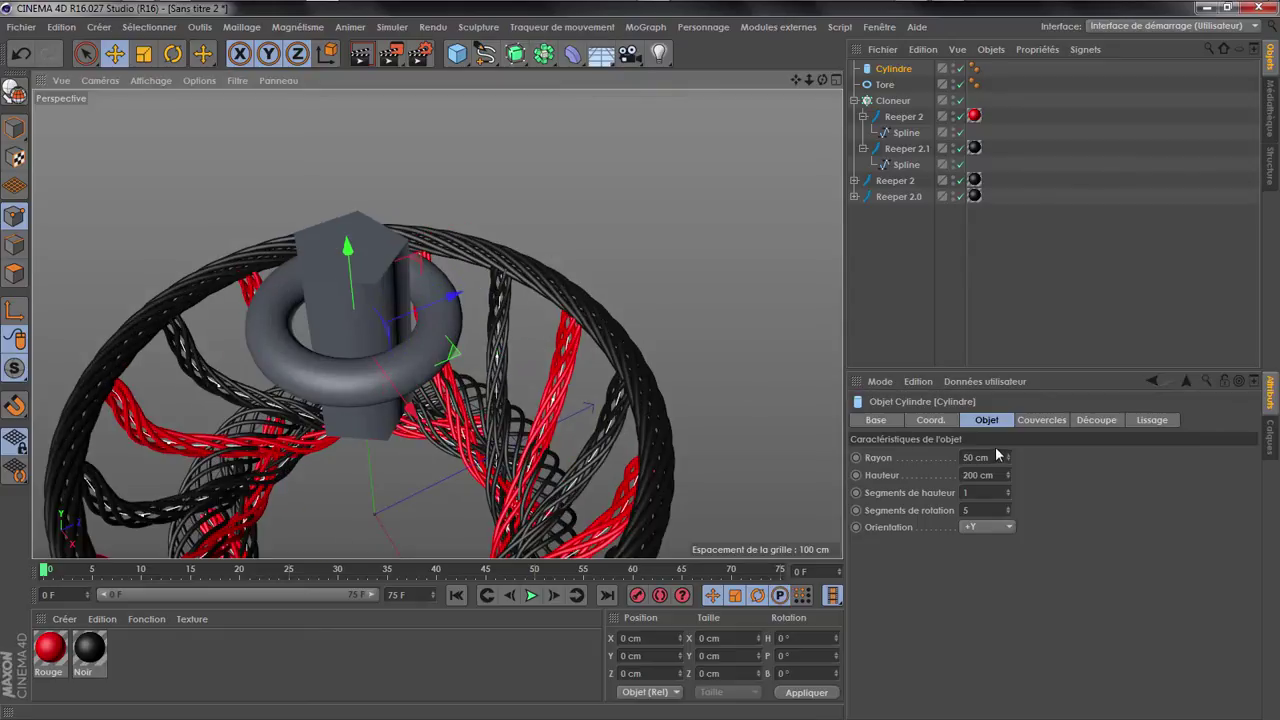
pyautogui.click(985, 475)
pyautogui.write('40')
pyautogui.press('Return')
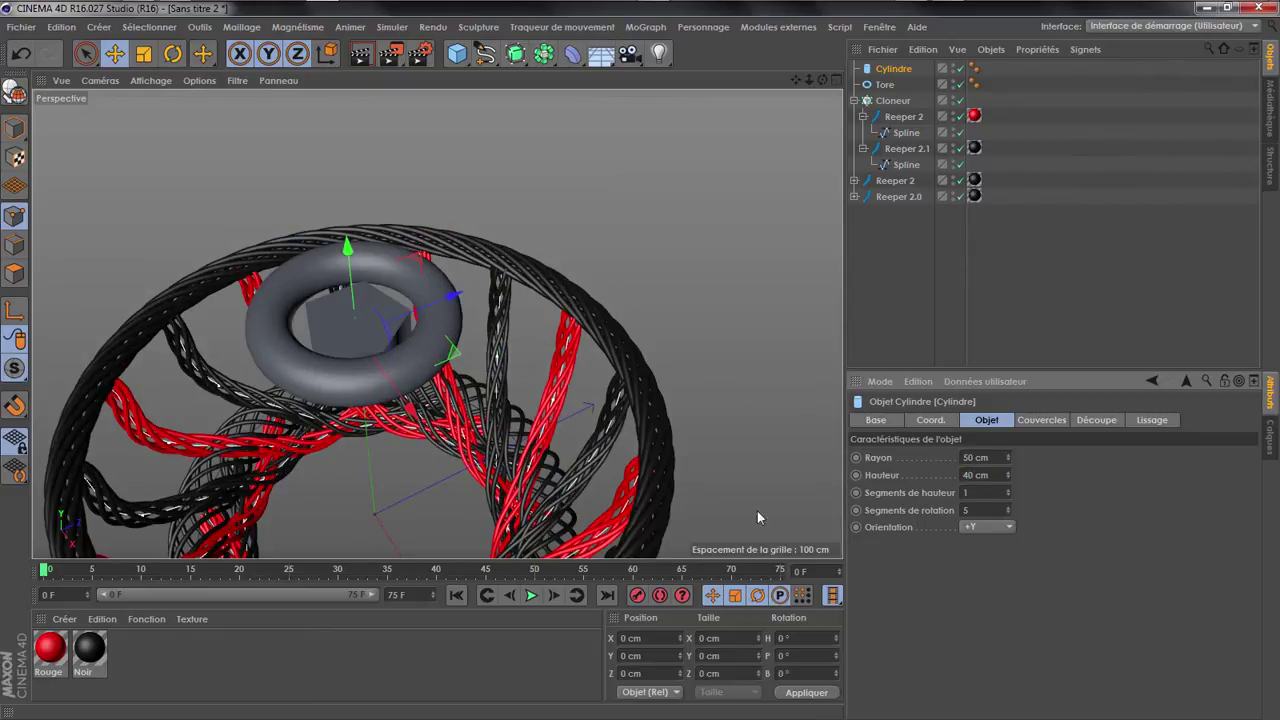
# Raise the five-sided cylinder slightly along Y above the torus and set its height to 60 cm
pyautogui.scroll(3, 425, 385)
pyautogui.moveTo(316, 207); pyautogui.dragTo(310, 130)
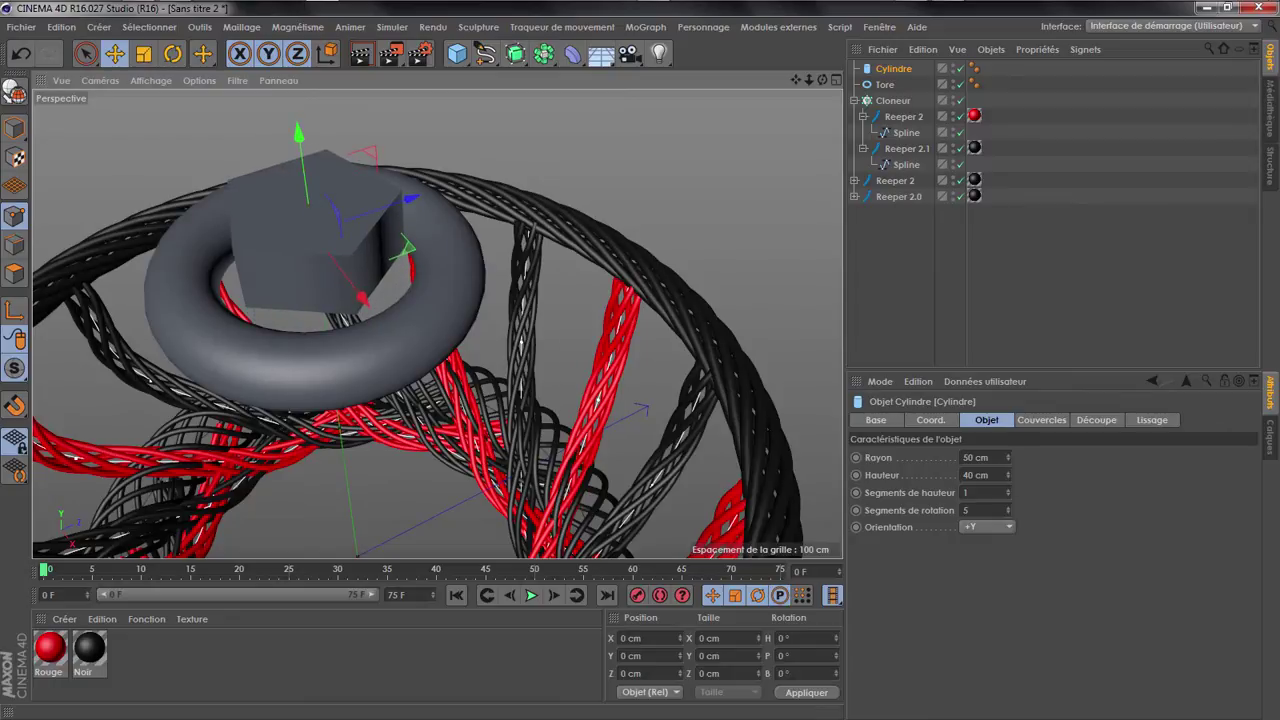
pyautogui.moveTo(1008, 474); pyautogui.dragTo(1008, 472)
pyautogui.write('0')
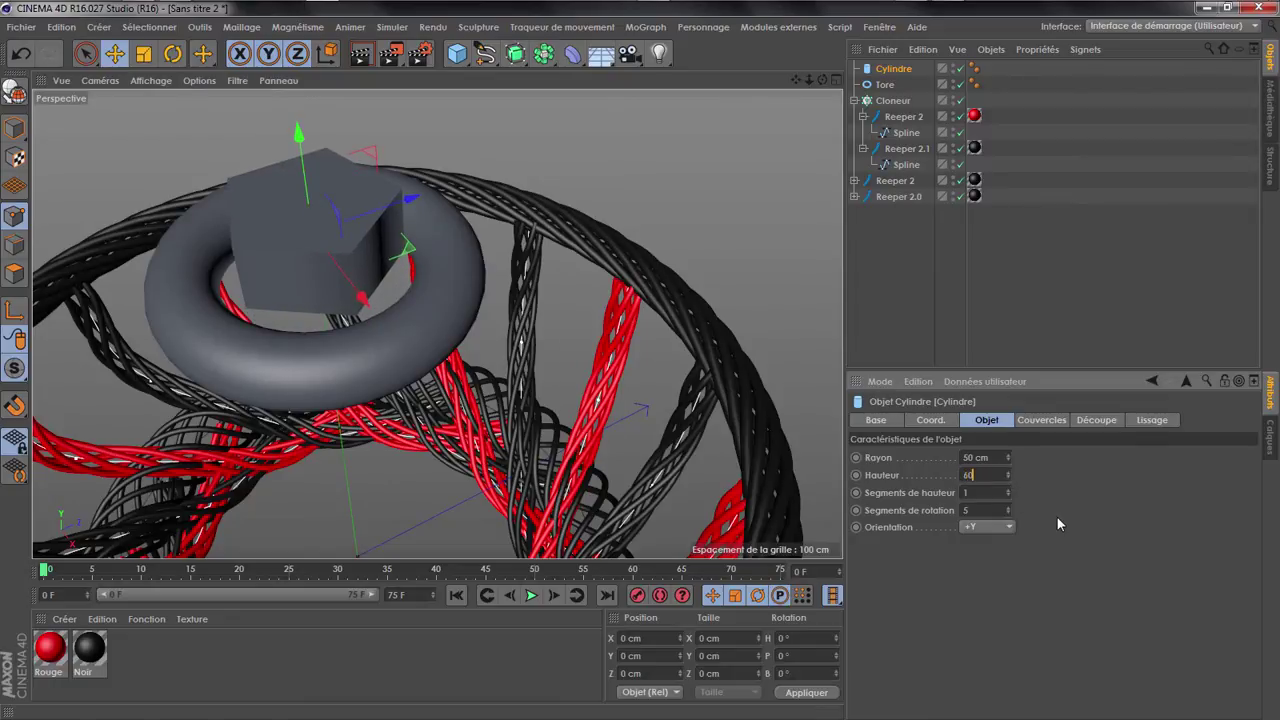
pyautogui.press('Return')
# Display the viewport shading with mesh lines and make the five-sided cylinder editable
pyautogui.scroll(2, 417, 223)
pyautogui.click(150, 80)
pyautogui.click(180, 123)
pyautogui.keyDown('alt'); pyautogui.moveTo(237, 343); pyautogui.dragTo(771, 118); pyautogui.keyUp('alt')
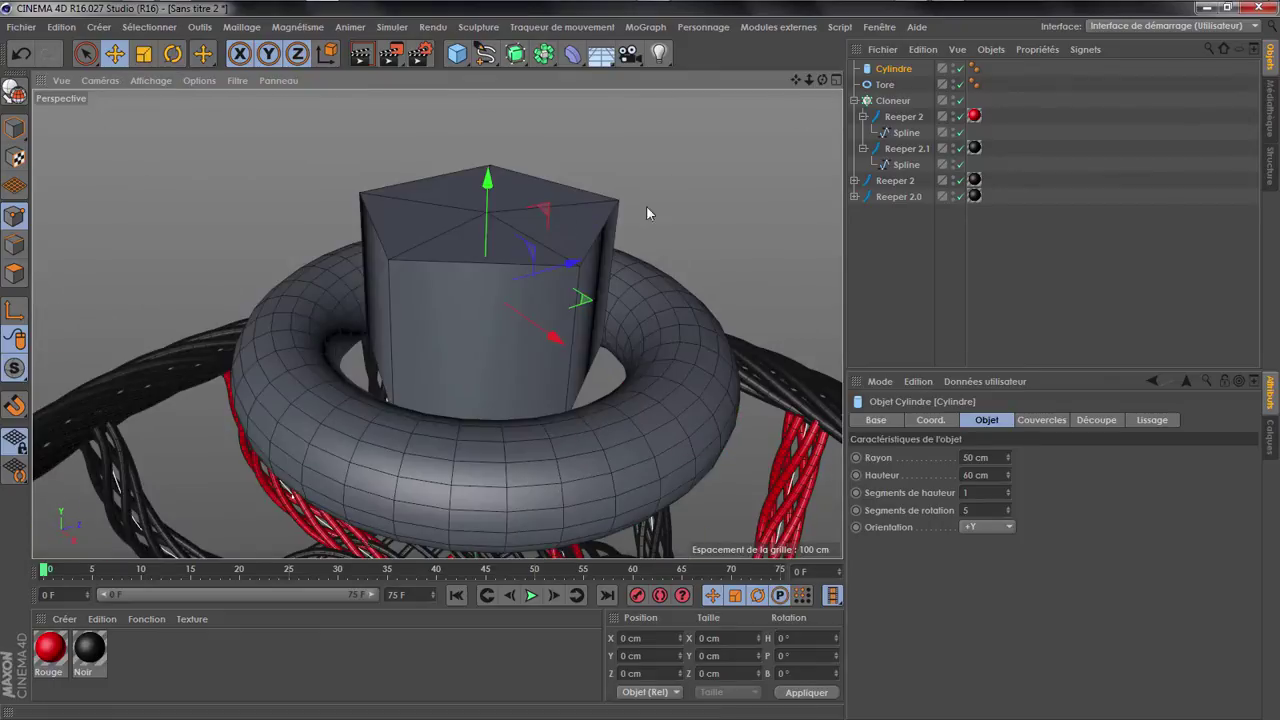
pyautogui.click(14, 91)
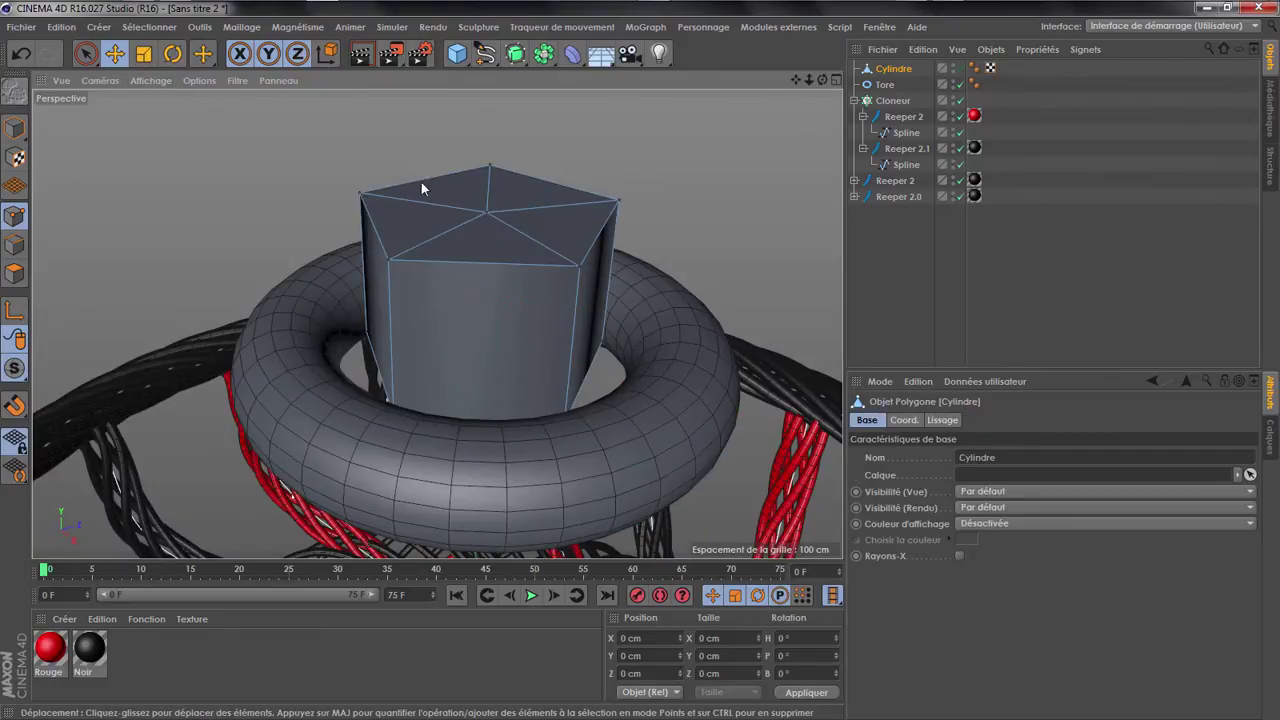
# Select all five triangular polygons of the cylinder's upper cap in polygon mode
pyautogui.scroll(2, 421, 182)
pyautogui.click(14, 273)
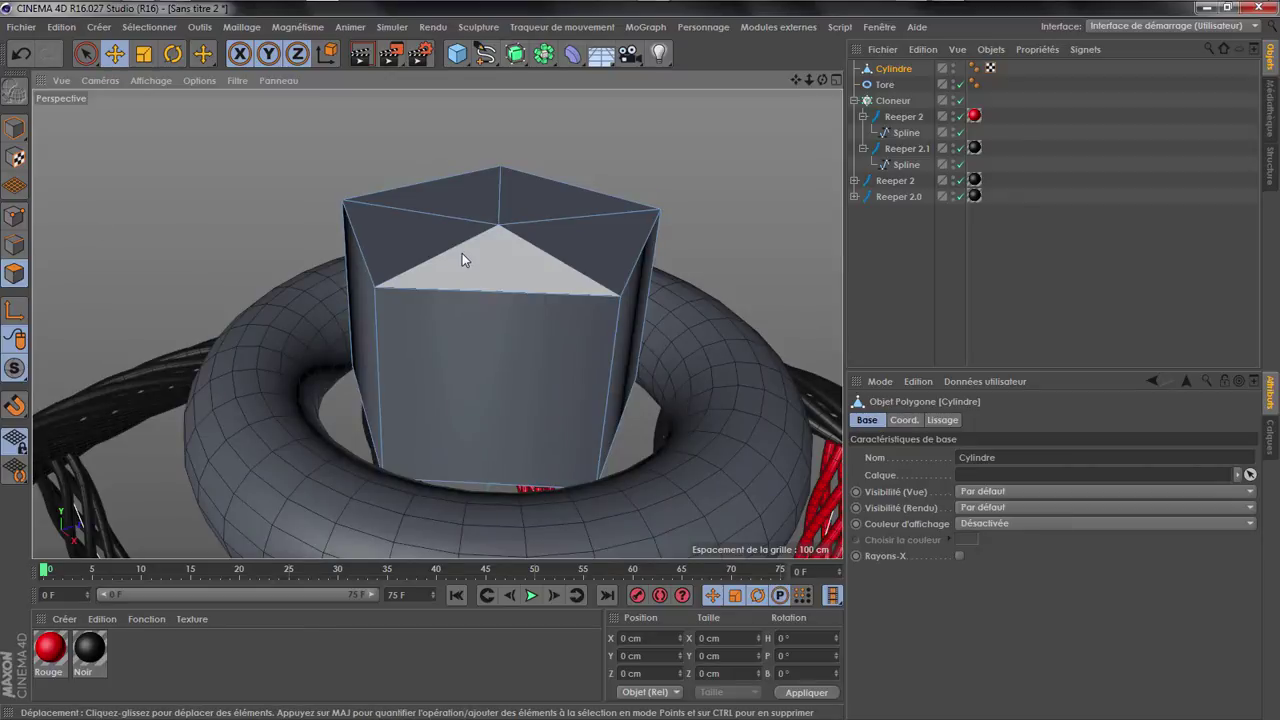
pyautogui.click(86, 54)
pyautogui.moveTo(492, 243); pyautogui.dragTo(507, 207)
# Inner-extrude the selected cap polygons of the cylinder by about 5.9 cm
pyautogui.moveTo(824, 80)
pyautogui.mouseDown()
pyautogui.moveTo(824, 112)
pyautogui.moveTo(872, 140)
pyautogui.moveTo(900, 134)
pyautogui.moveTo(734, 131)
pyautogui.mouseUp()
pyautogui.rightClick(734, 131)
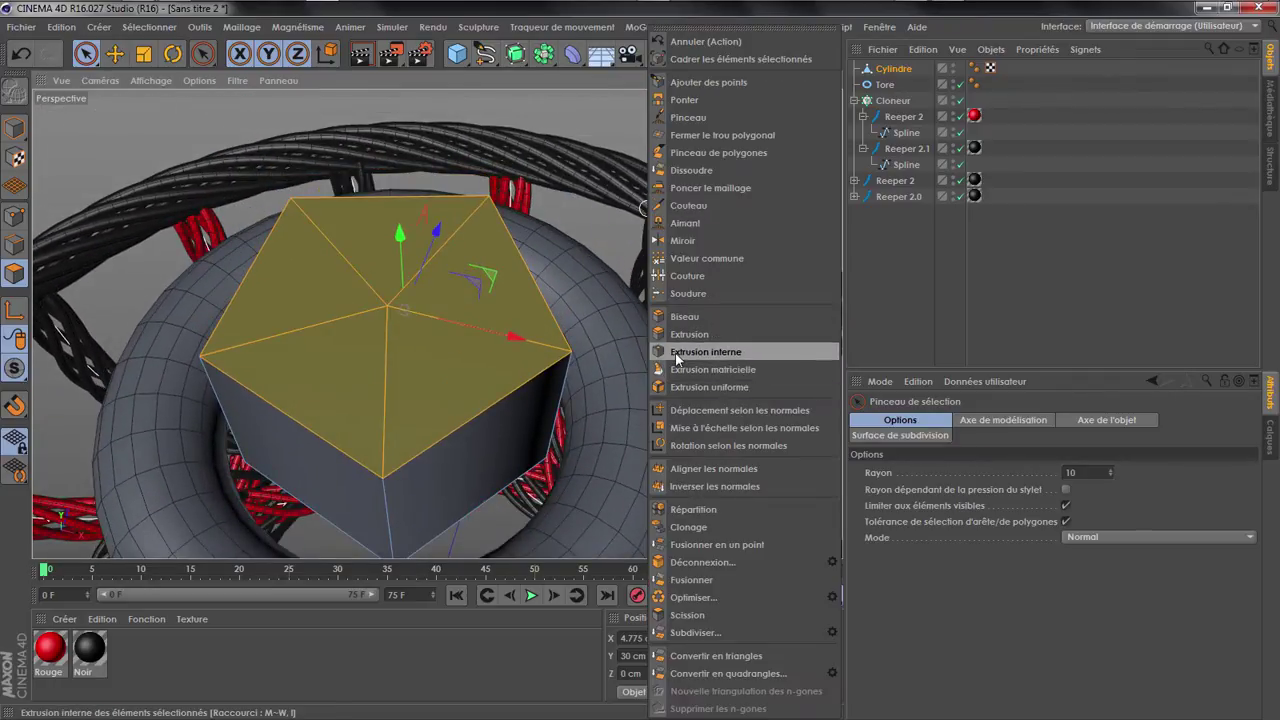
pyautogui.click(499, 183)
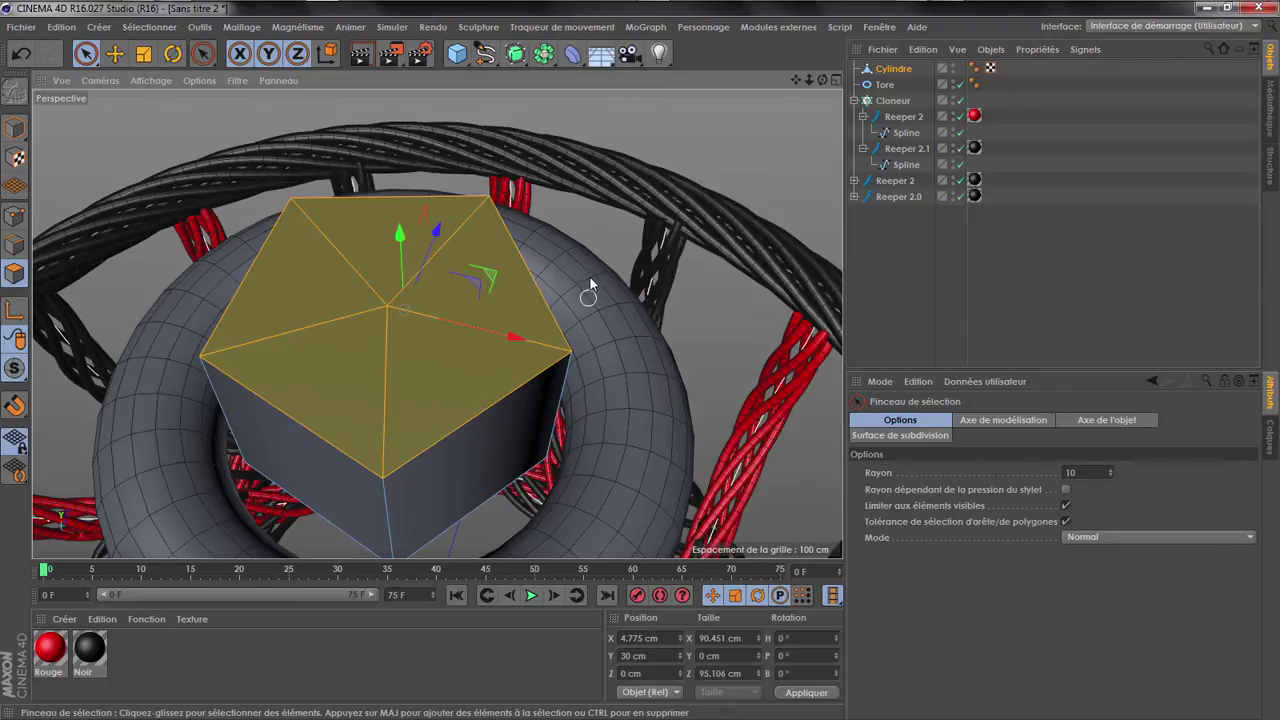
pyautogui.rightClick(590, 281)
pyautogui.click(636, 351)
pyautogui.moveTo(645, 345); pyautogui.dragTo(593, 345)
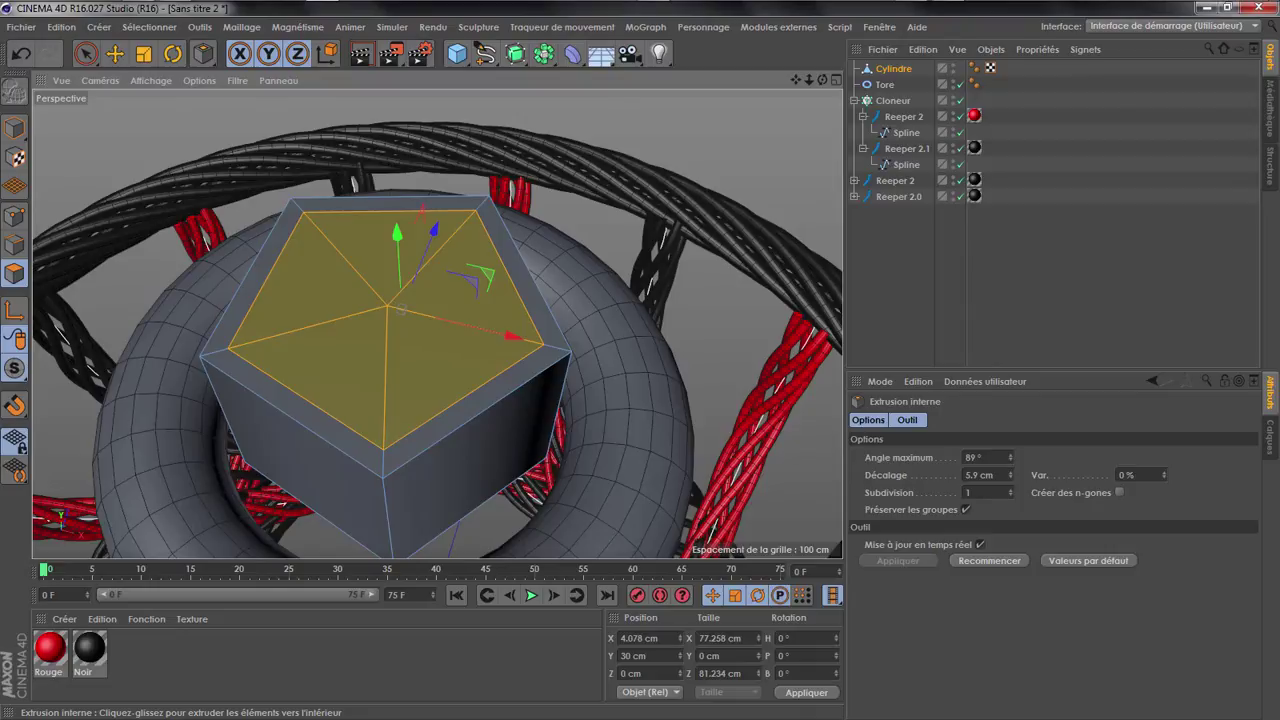
# Extrude the inset cap upward by about 10.2 cm and lower it slightly to about 38.9 cm along Y
pyautogui.rightClick(645, 380)
pyautogui.click(690, 331)
pyautogui.moveTo(690, 335); pyautogui.dragTo(742, 335)
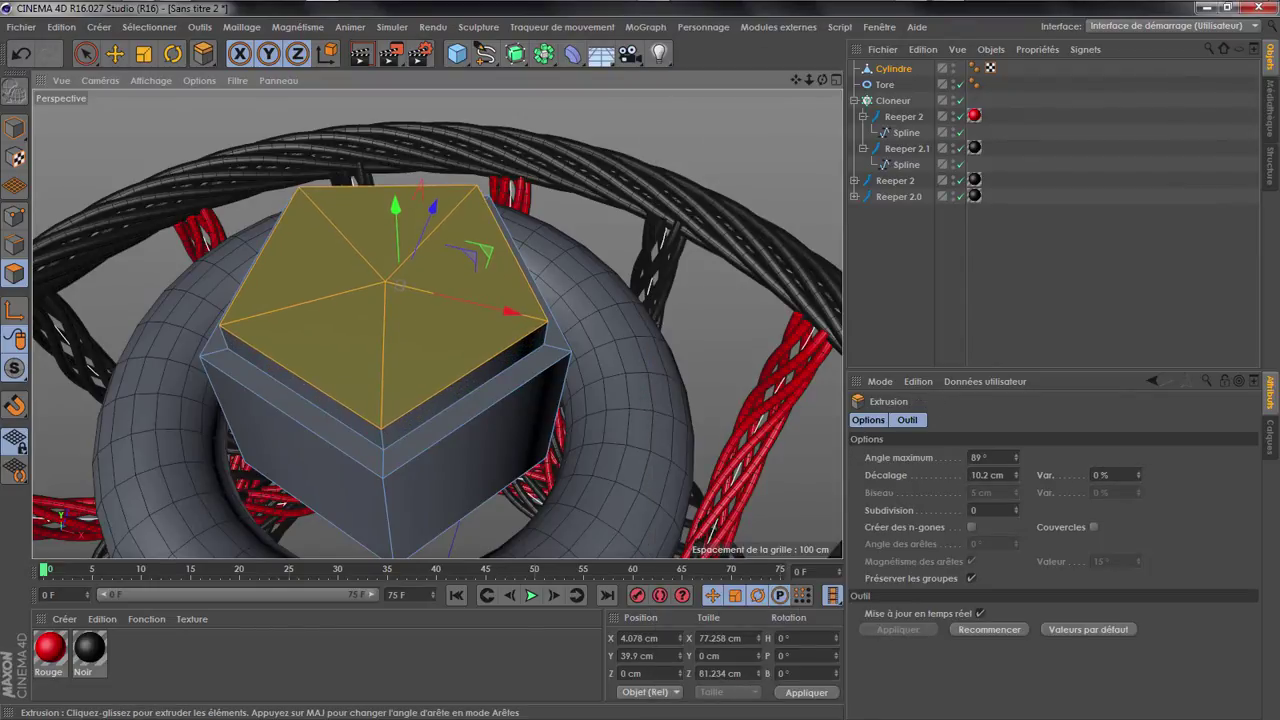
pyautogui.moveTo(822, 80); pyautogui.dragTo(745, 25)
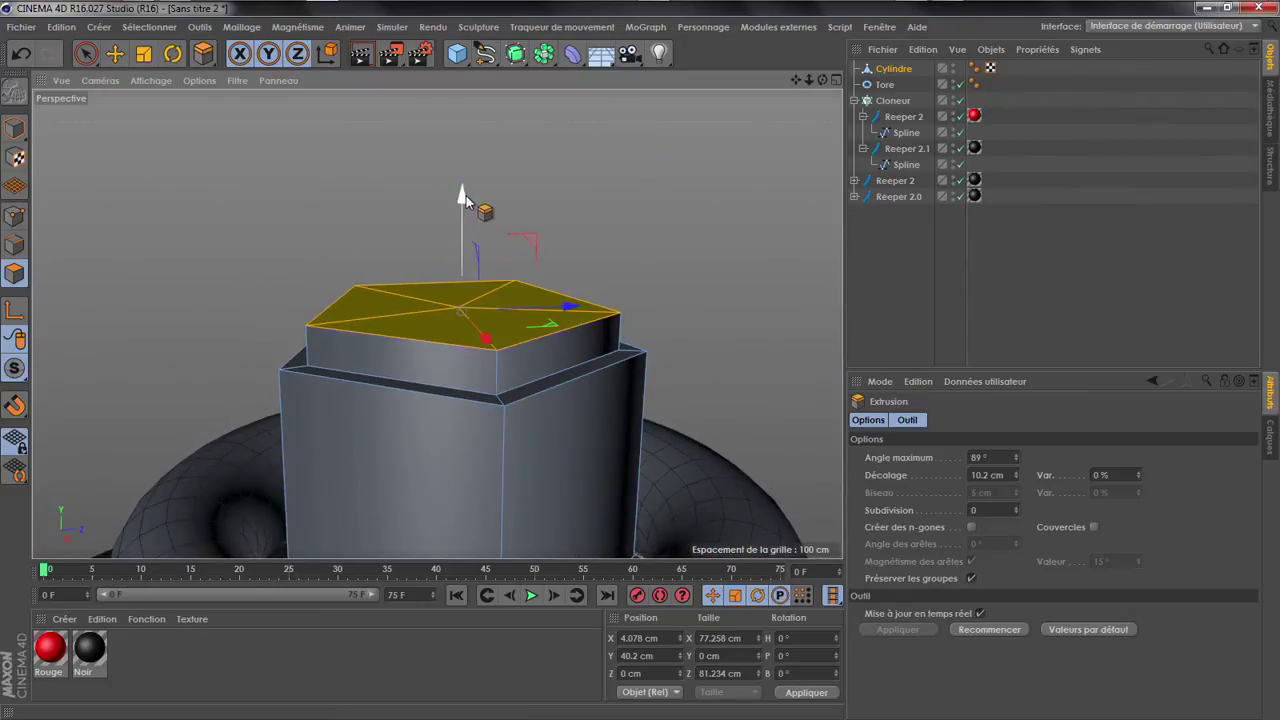
pyautogui.moveTo(466, 195); pyautogui.dragTo(466, 201)
pyautogui.scroll(4, 645, 268)
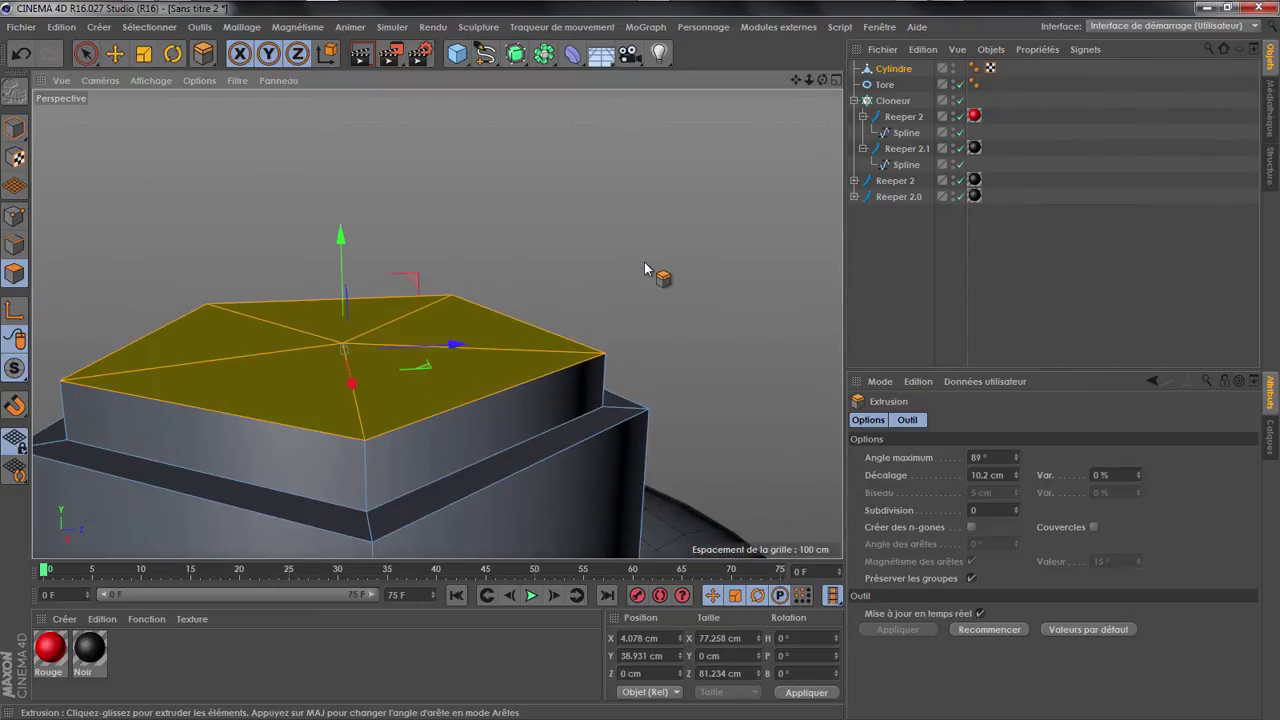
# Enable the display of keyboard shortcuts in menus in the general preferences
pyautogui.rightClick(645, 268)
pyautogui.click(149, 27)
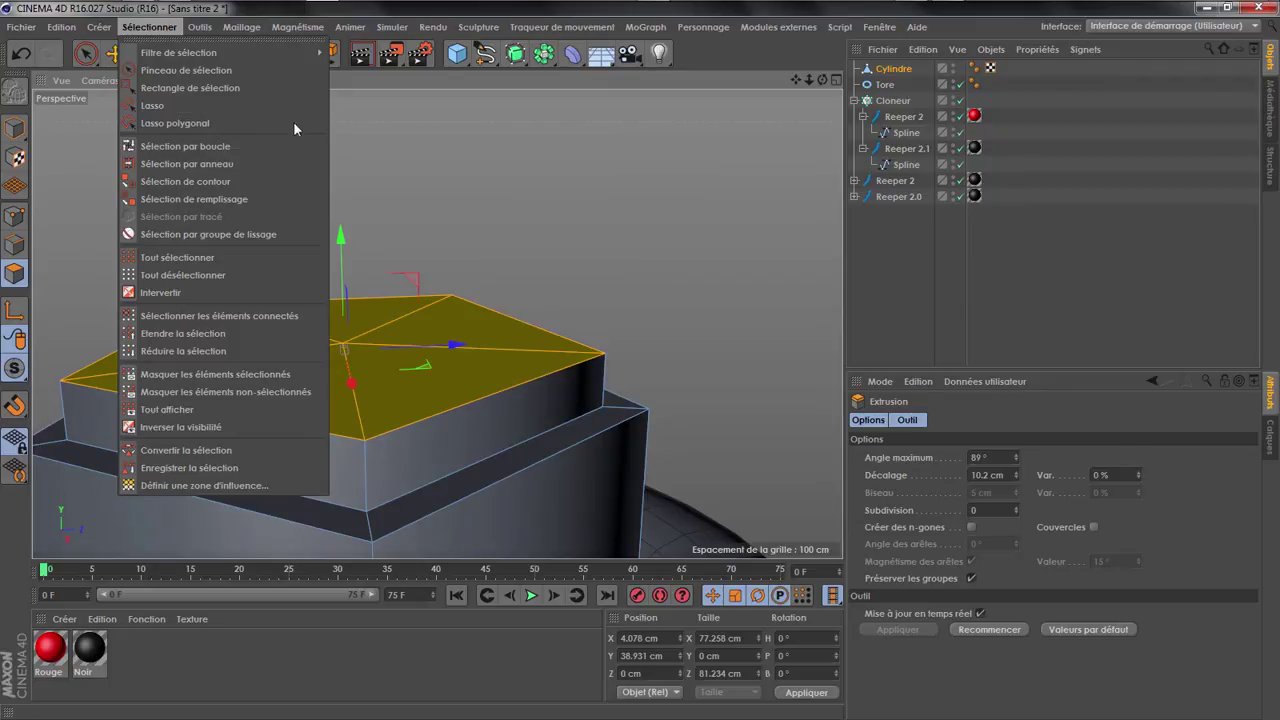
pyautogui.click(61, 27)
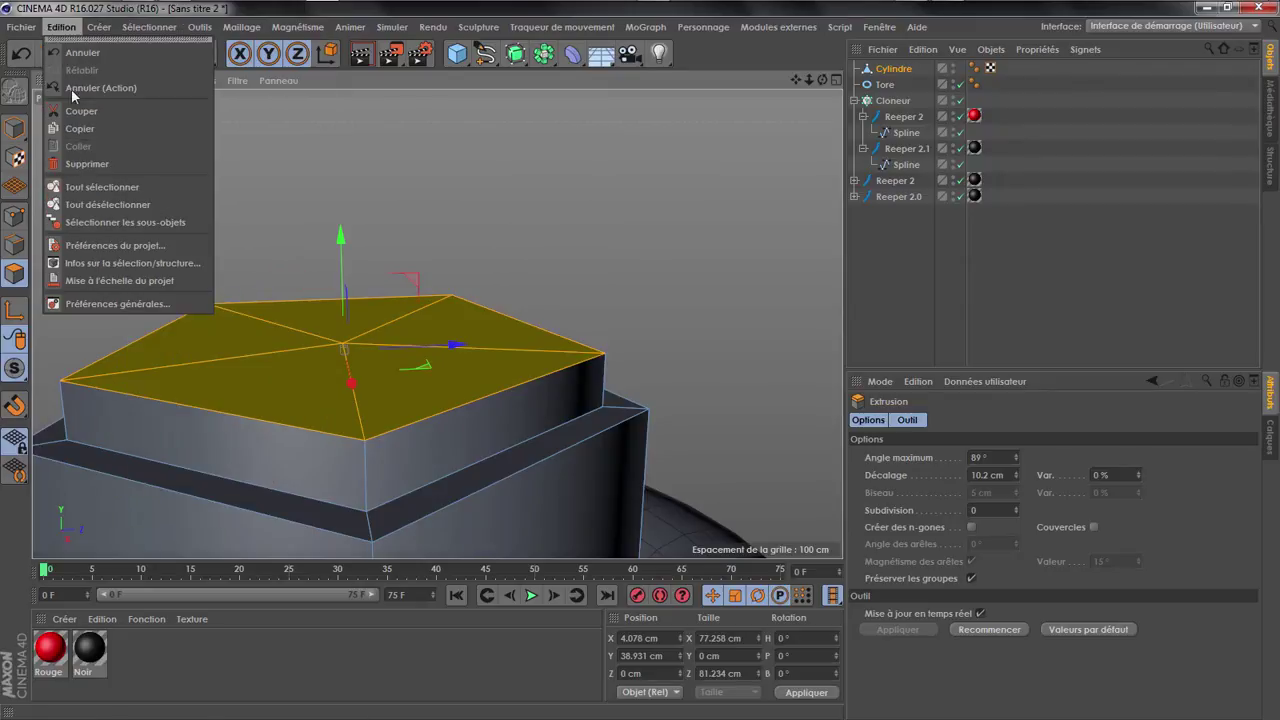
pyautogui.click(119, 304)
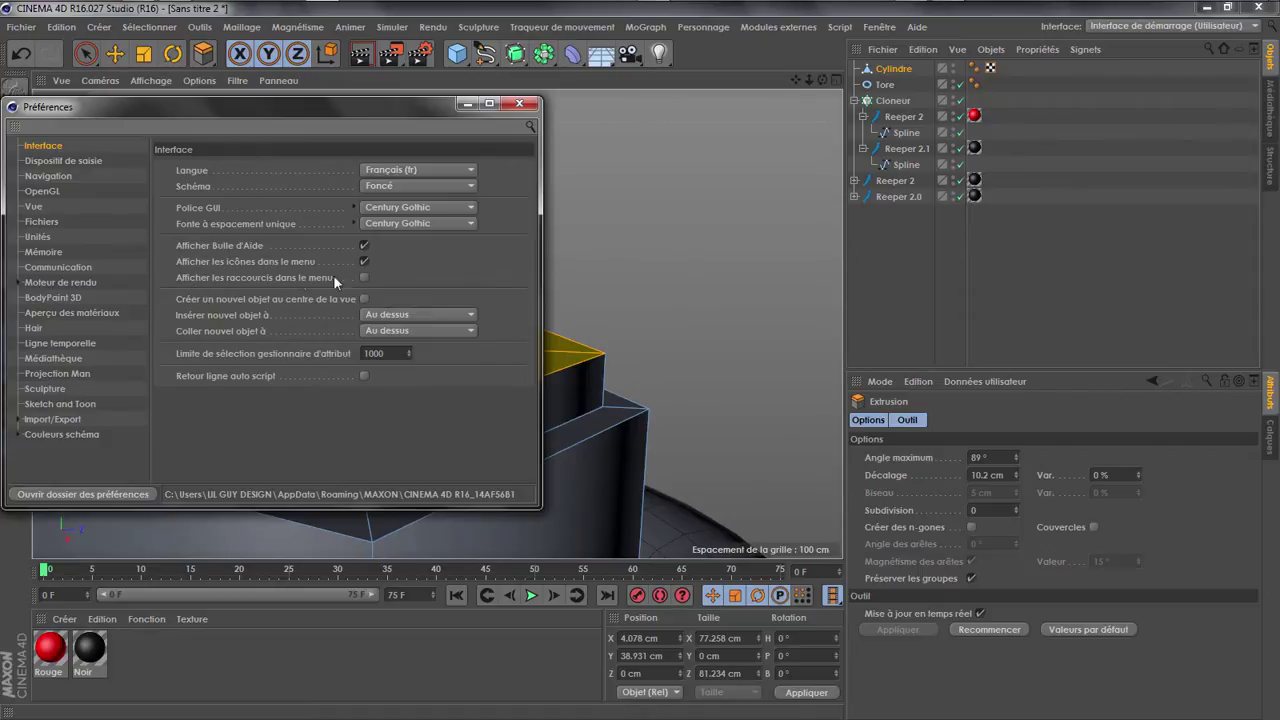
pyautogui.click(519, 104)
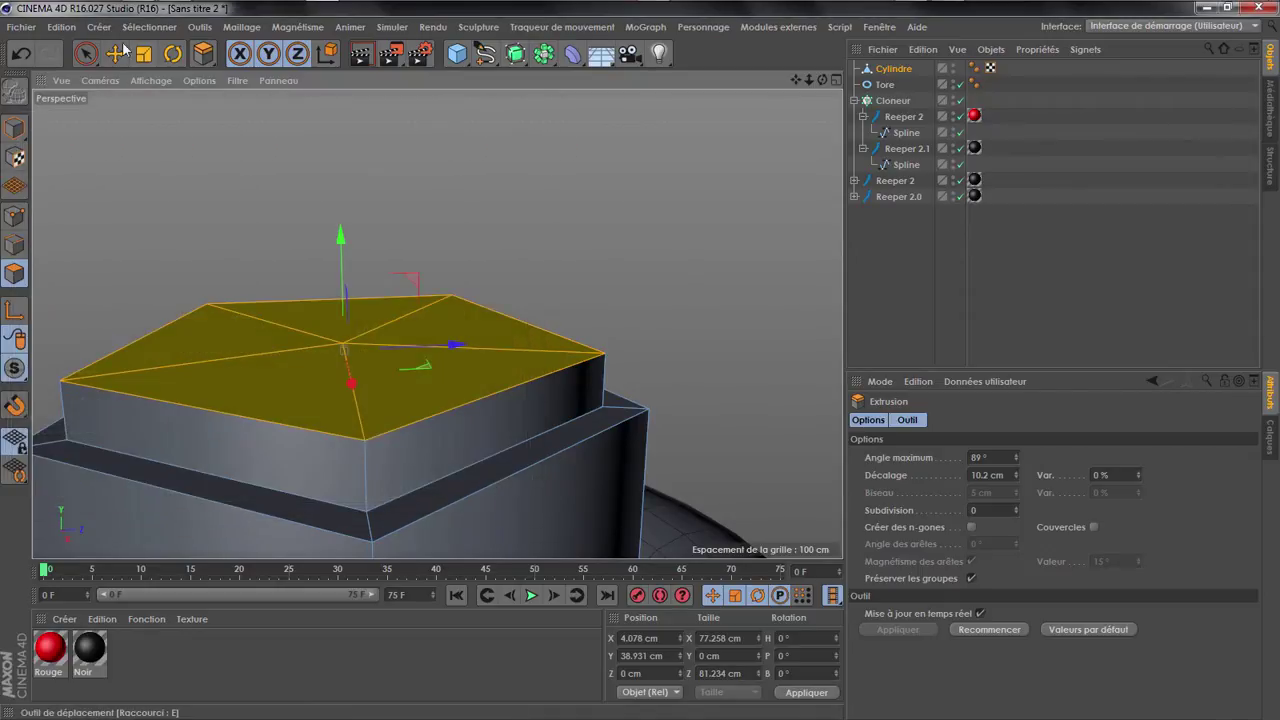
# Loop-select the side polygons of the raised band around the cylinder's cap
pyautogui.click(149, 27)
pyautogui.click(299, 149)
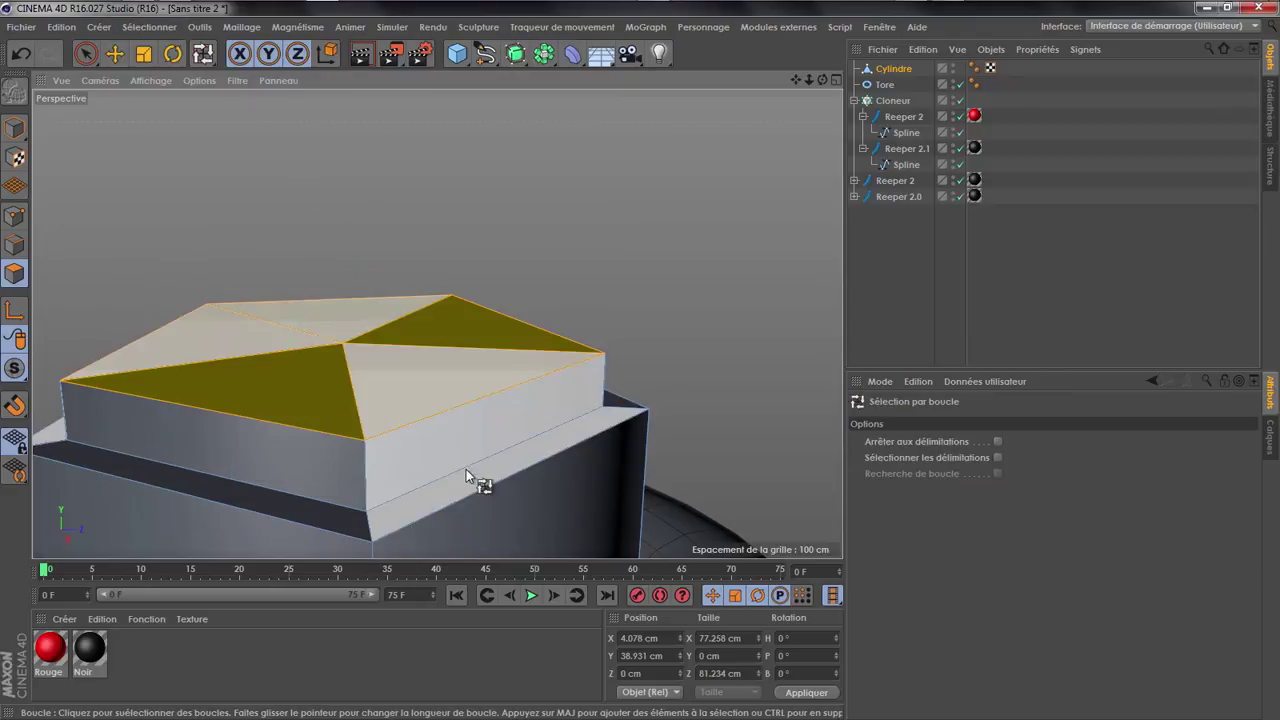
pyautogui.click(378, 460)
# Try inner extrusions of 2.43 cm and 0.8 cm on the band's faces, turn off group preservation, and undo the insets
pyautogui.rightClick(683, 240)
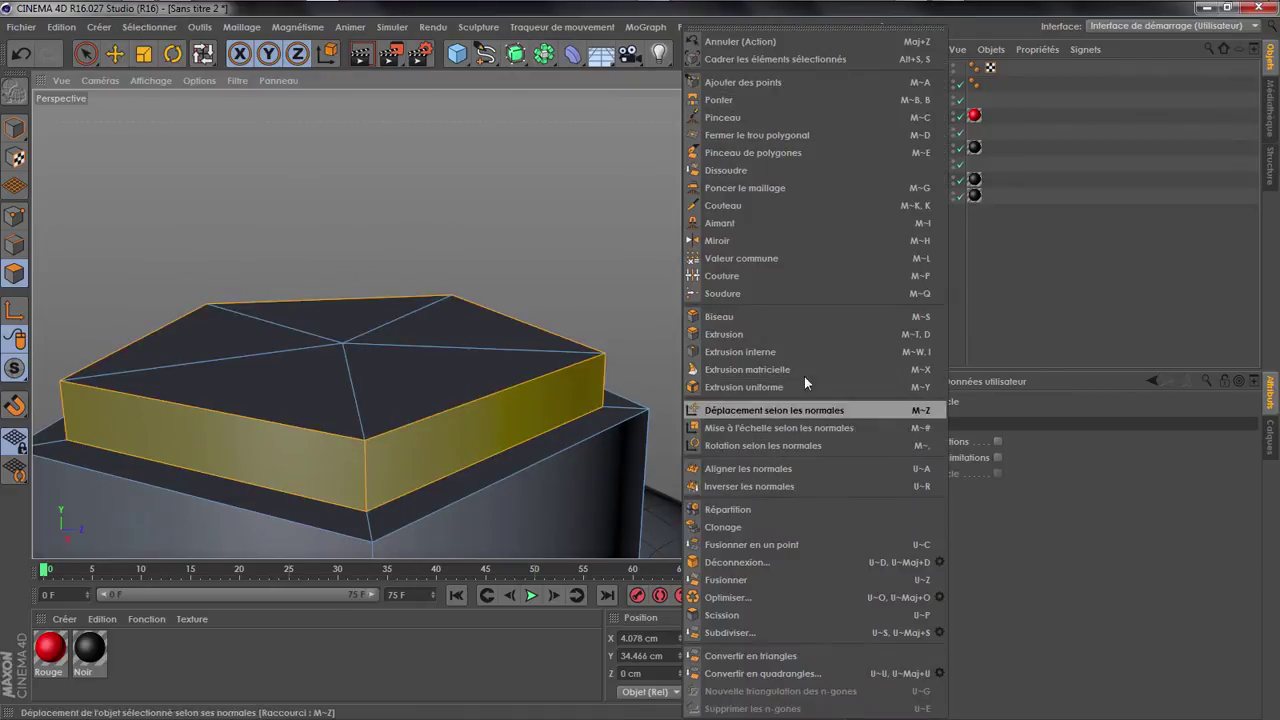
pyautogui.click(739, 350)
pyautogui.moveTo(735, 350); pyautogui.dragTo(687, 350)
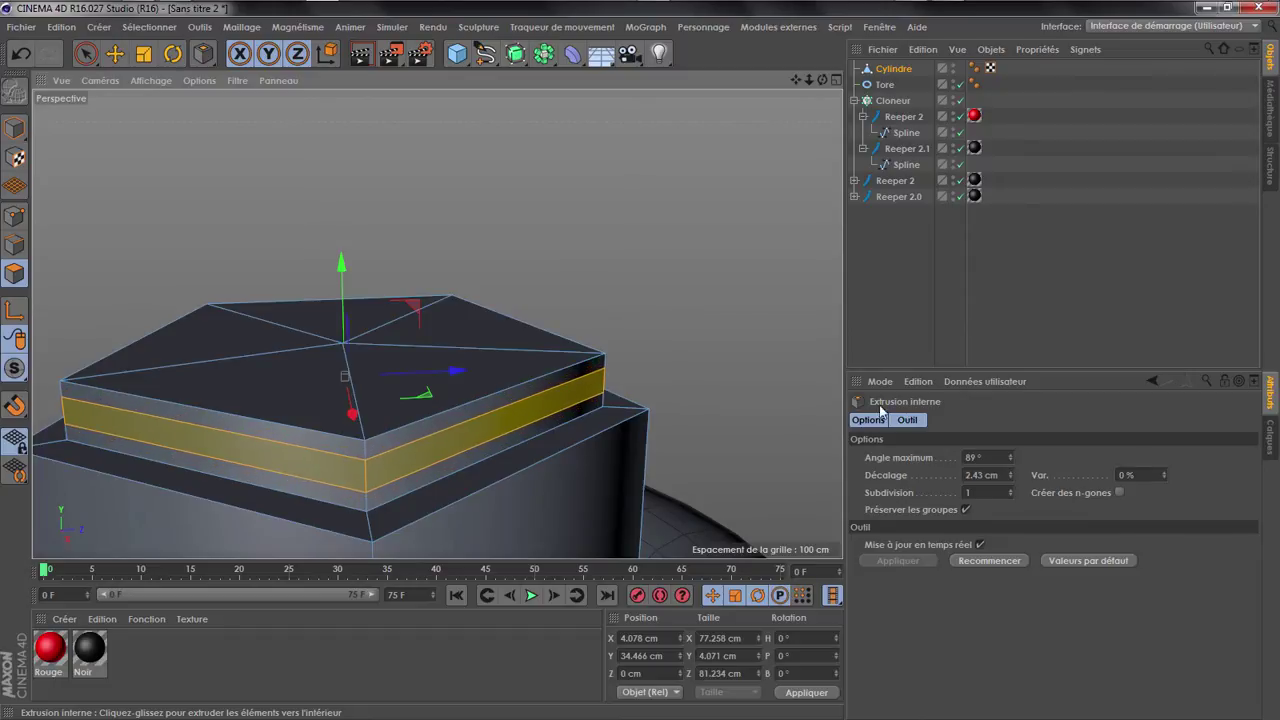
pyautogui.click(966, 510)
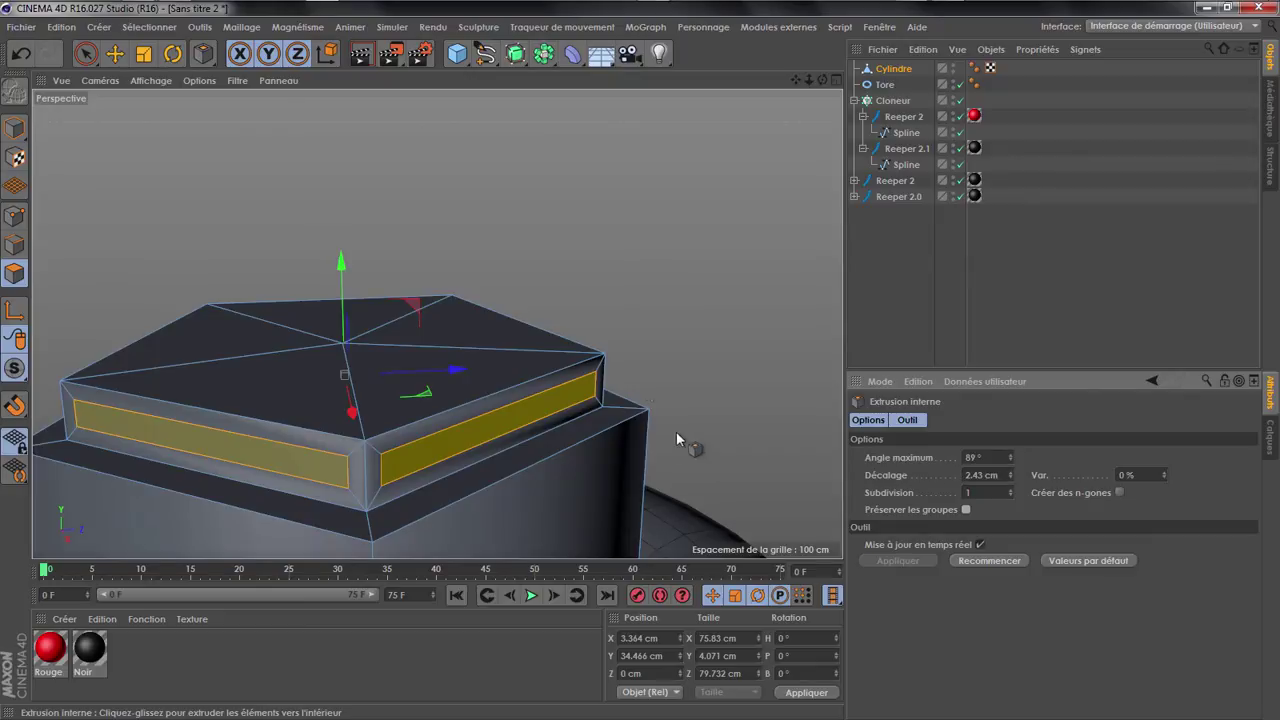
pyautogui.moveTo(668, 322); pyautogui.dragTo(698, 322)
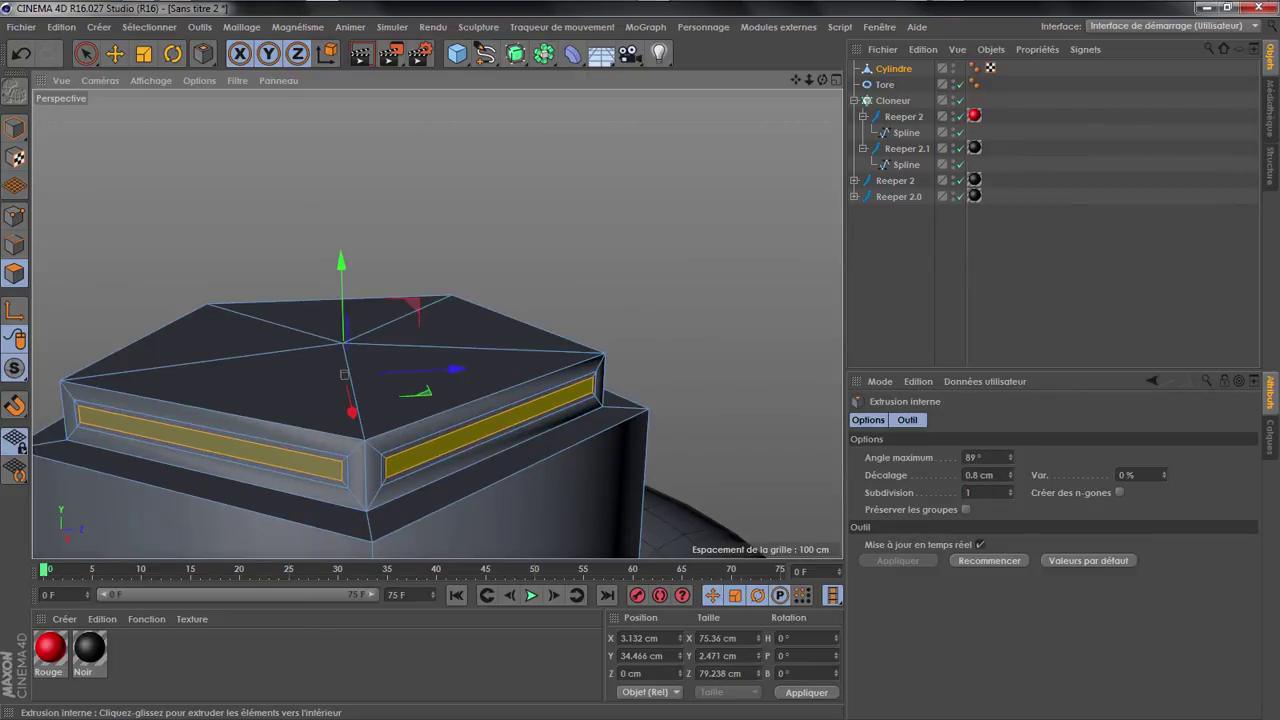
pyautogui.click(20, 53)
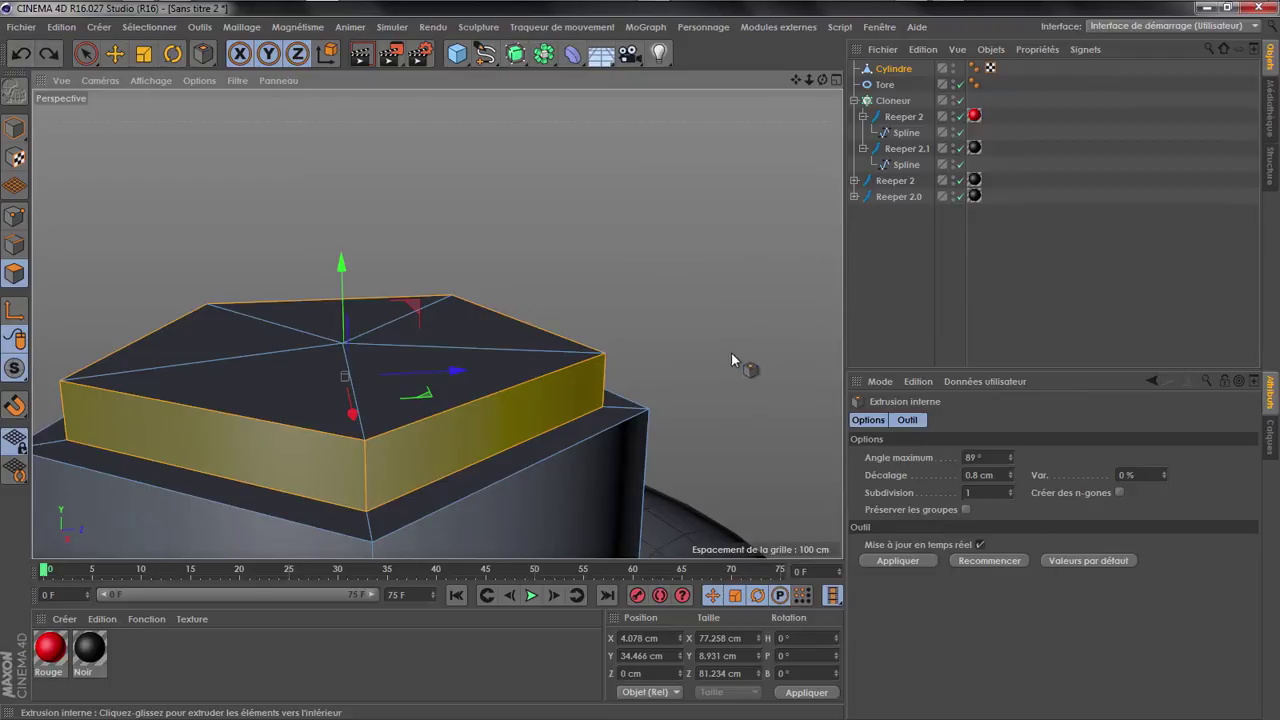
# Try an inner extrusion of about 0.28 cm on the band's side faces, followed by an inward extrusion of about 0.36 cm
pyautogui.moveTo(731, 352); pyautogui.dragTo(740, 352)
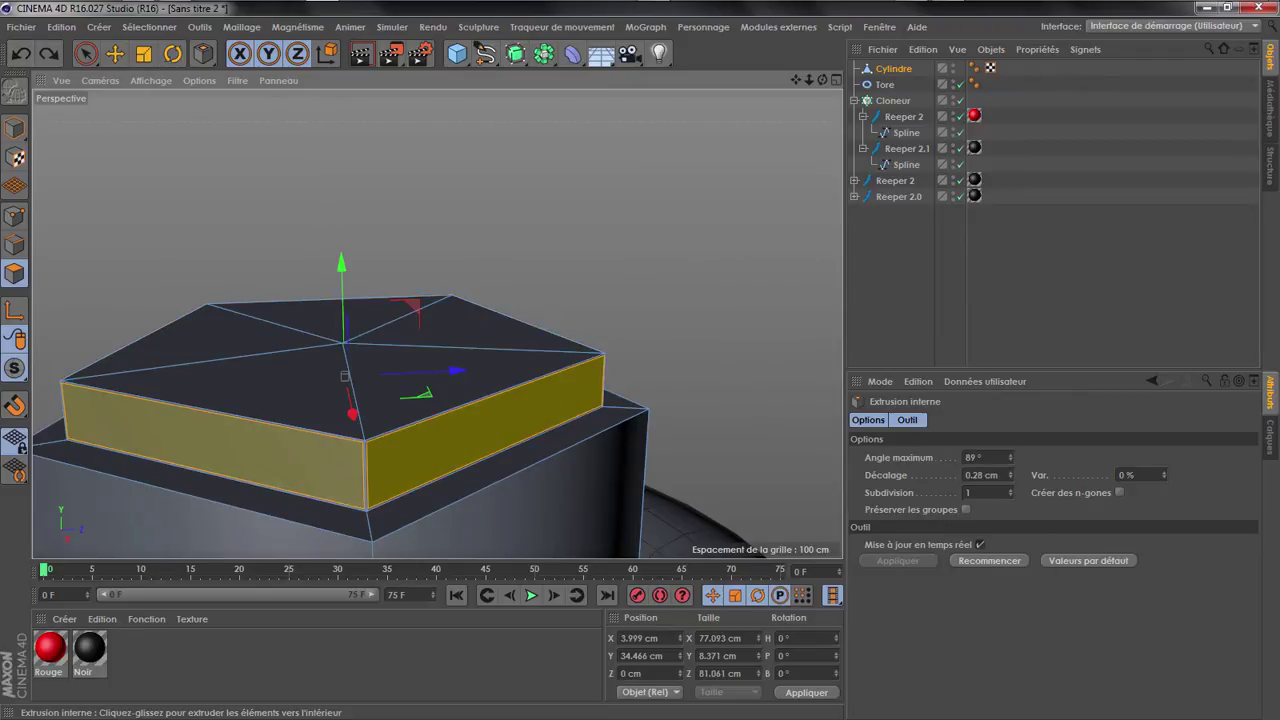
pyautogui.rightClick(730, 354)
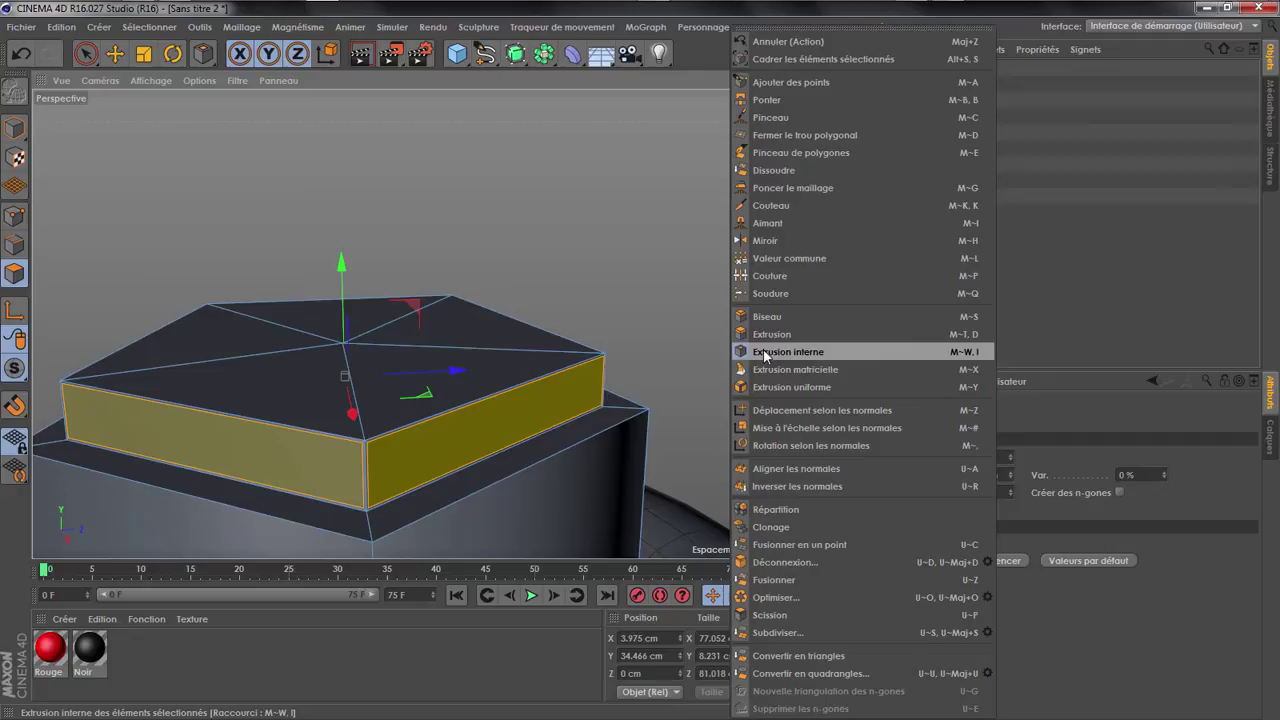
pyautogui.click(764, 342)
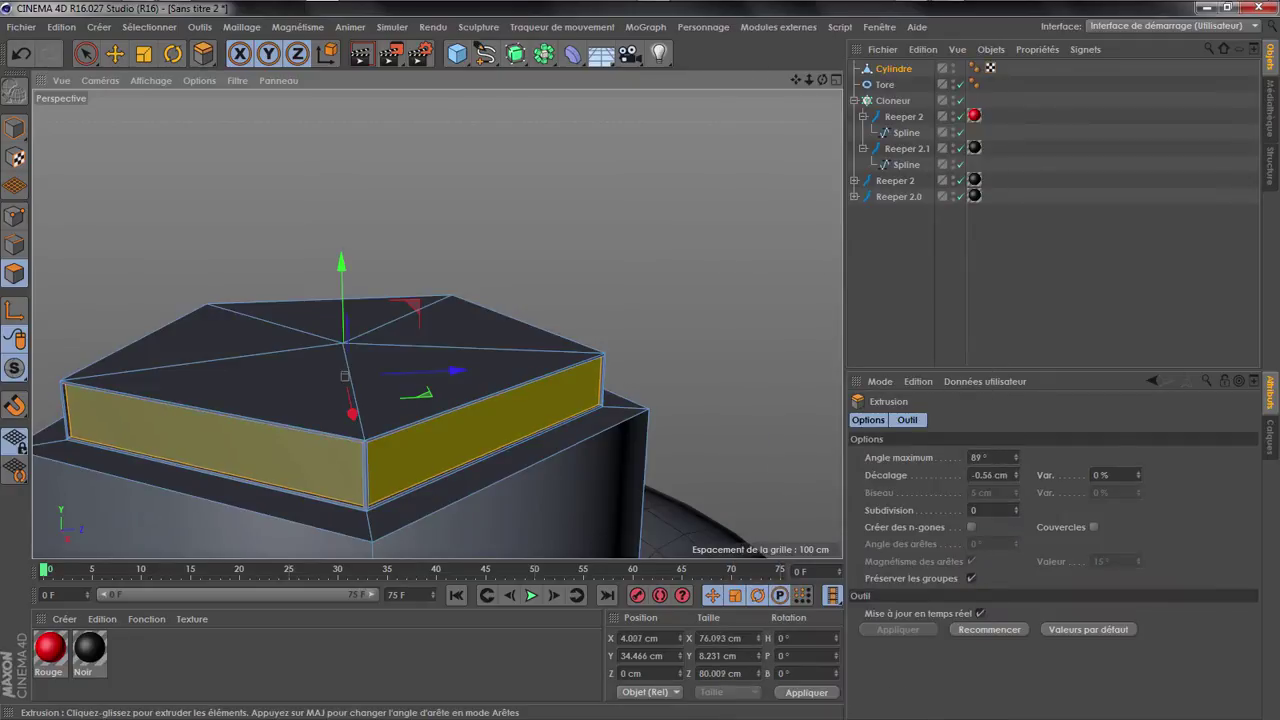
pyautogui.moveTo(731, 357); pyautogui.dragTo(734, 357)
# Try the Rouge material on the band's selected side faces, with the faces deselected to check the look
pyautogui.rightClick(51, 650)
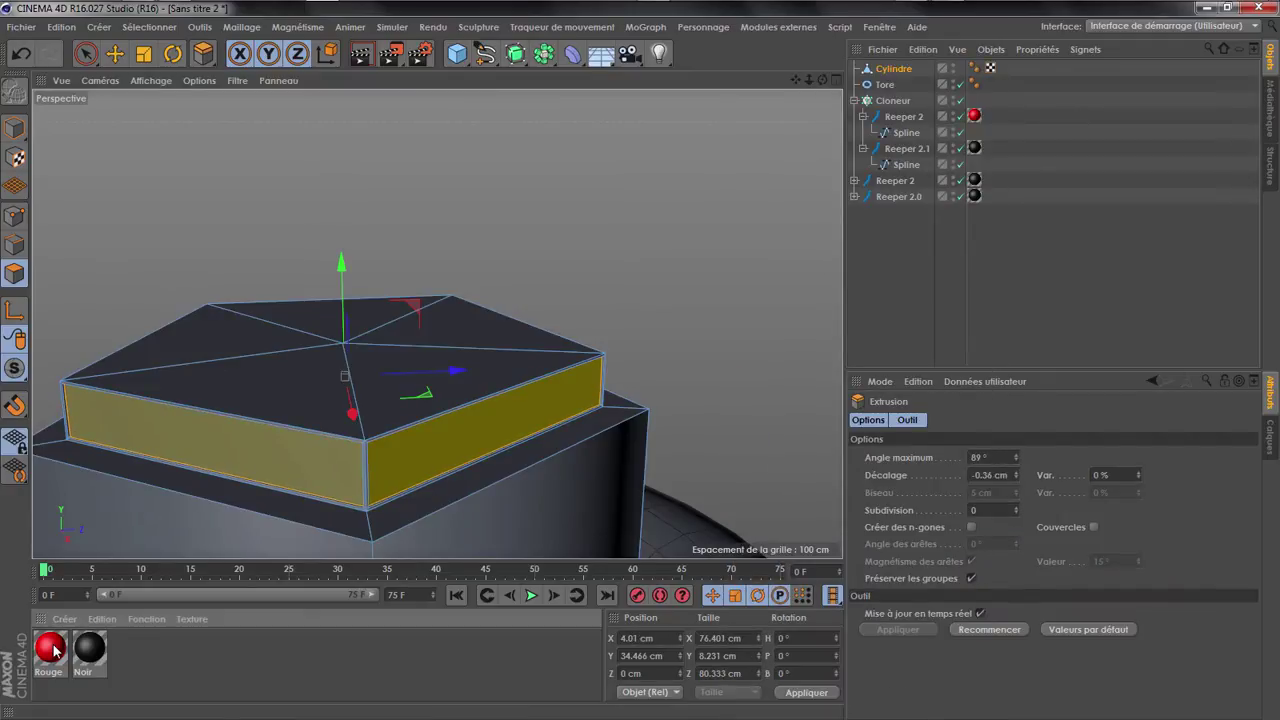
pyautogui.click(97, 475)
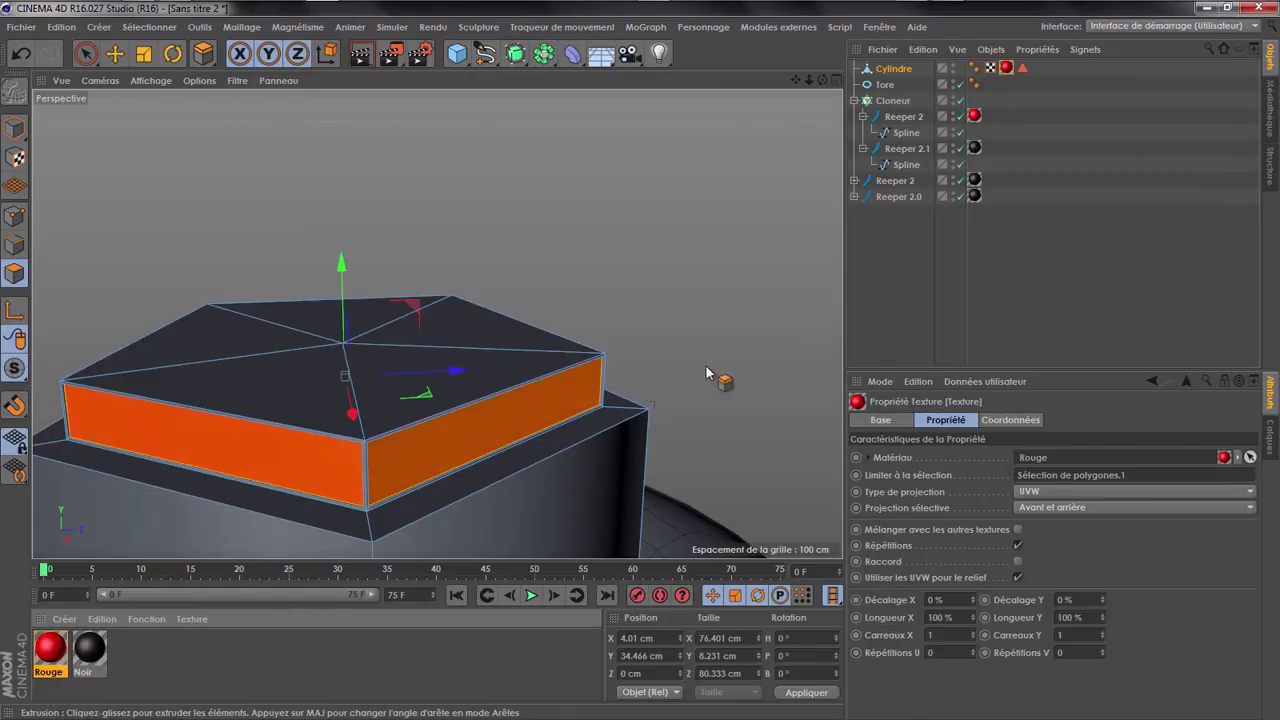
pyautogui.click(929, 253)
pyautogui.scroll(-2, 577, 185)
pyautogui.scroll(-2, 446, 241)
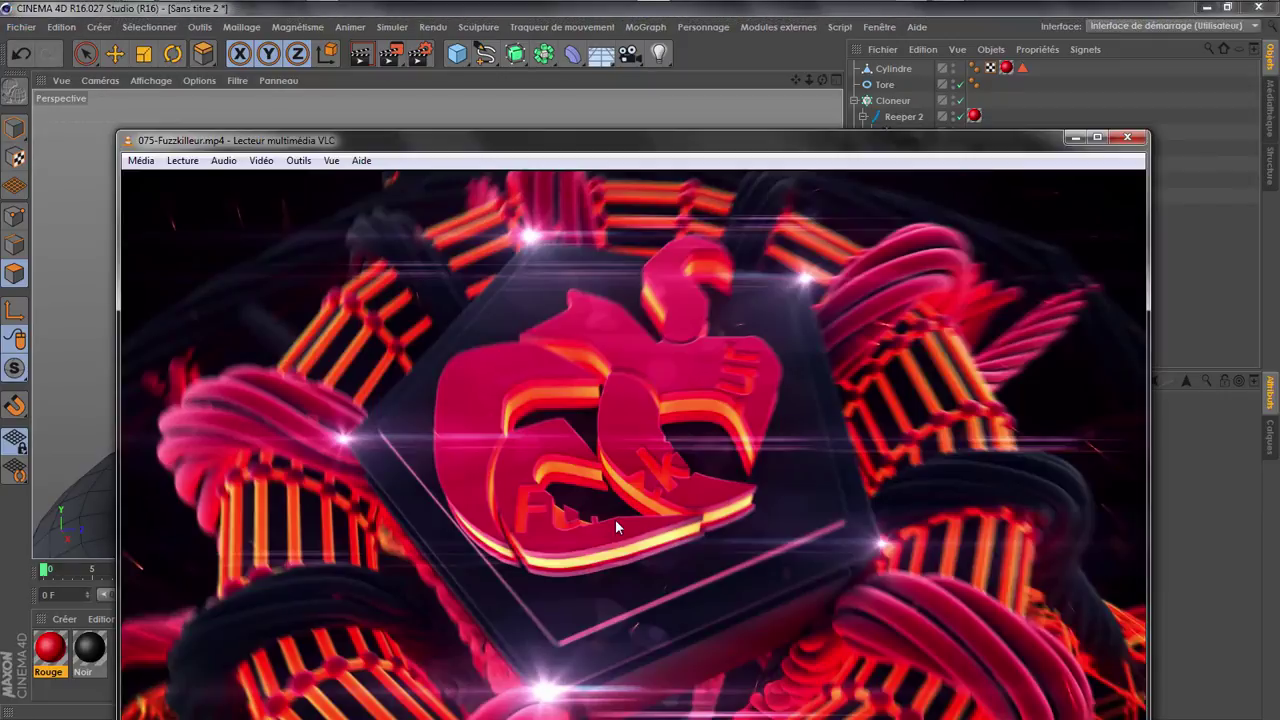
# Play the reference video 075-Fuzzkilleur.mp4 in VLC full screen, and examine the pentagonal block's edges and glowing lines
pyautogui.press('space')
pyautogui.press('space')
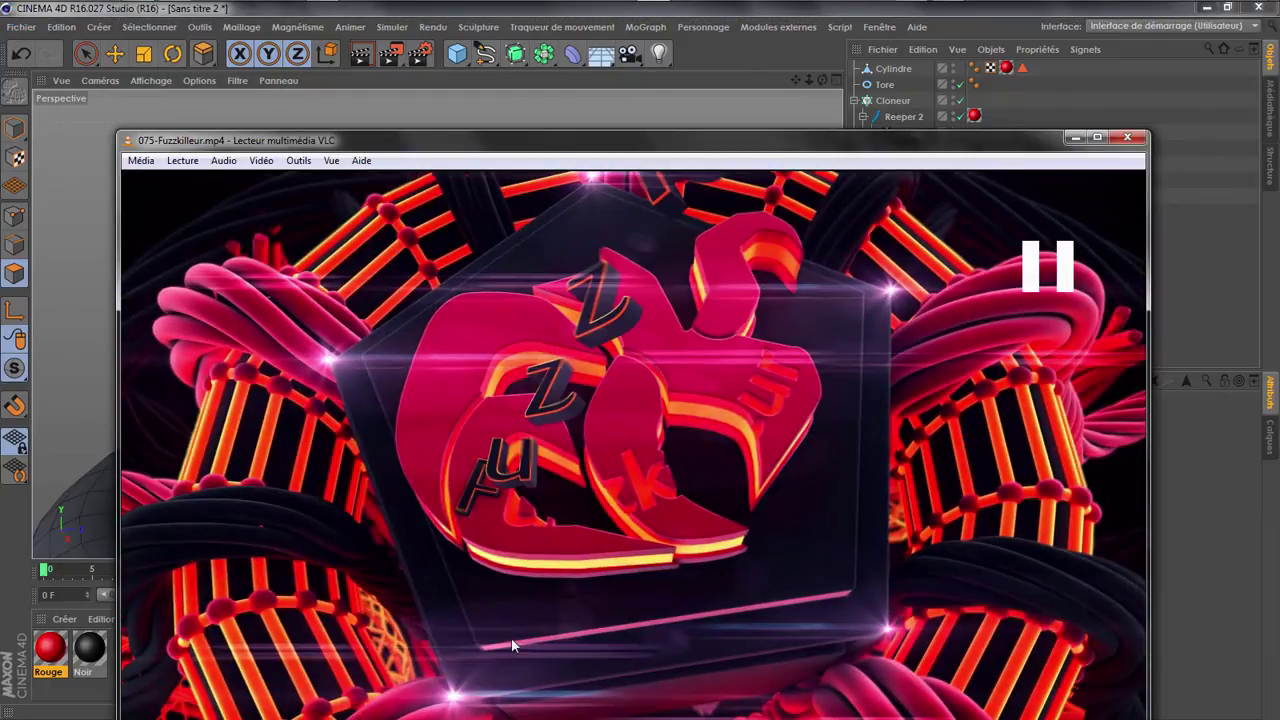
pyautogui.doubleClick(511, 638)
pyautogui.press('space')
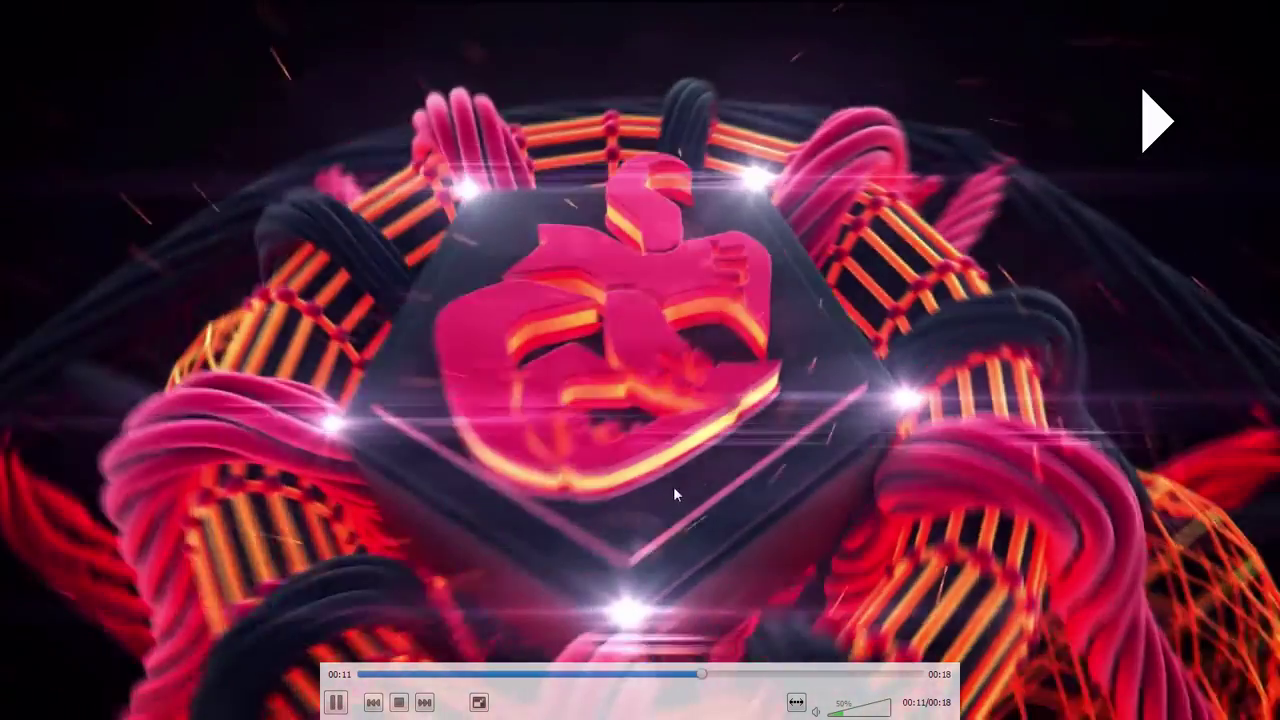
pyautogui.press('space')
pyautogui.press('space')
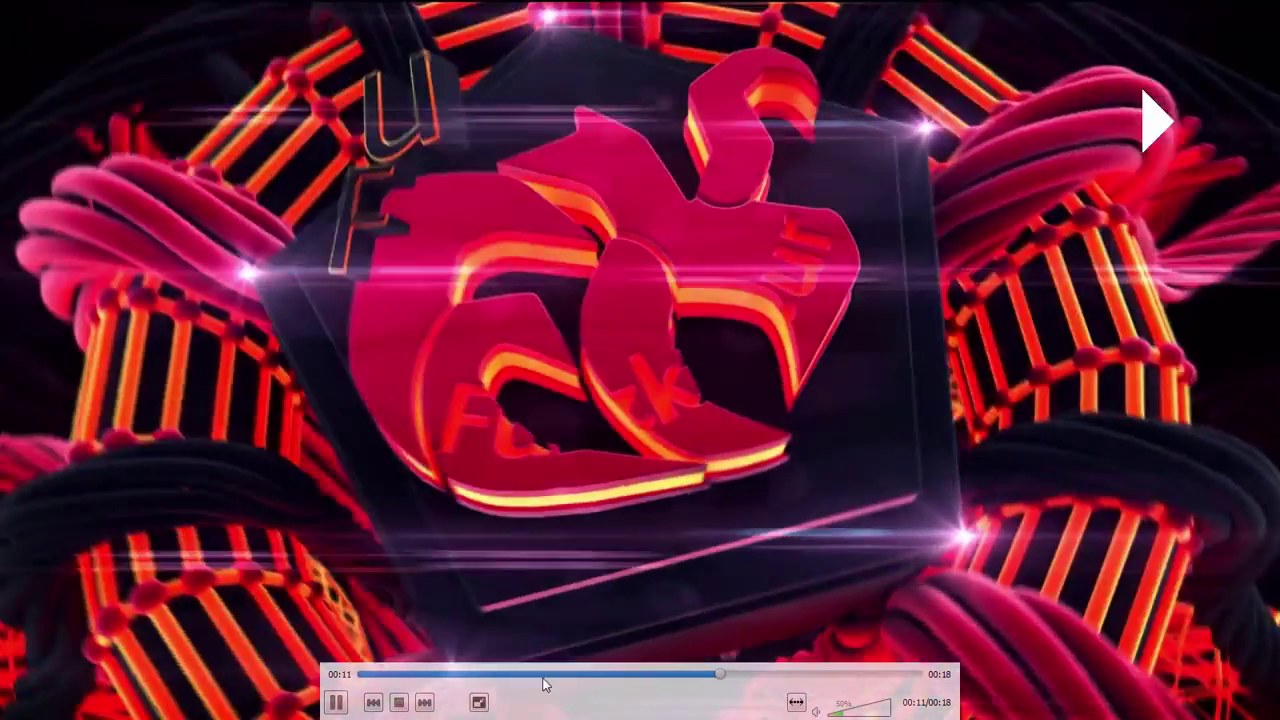
pyautogui.click(552, 675)
pyautogui.click(620, 676)
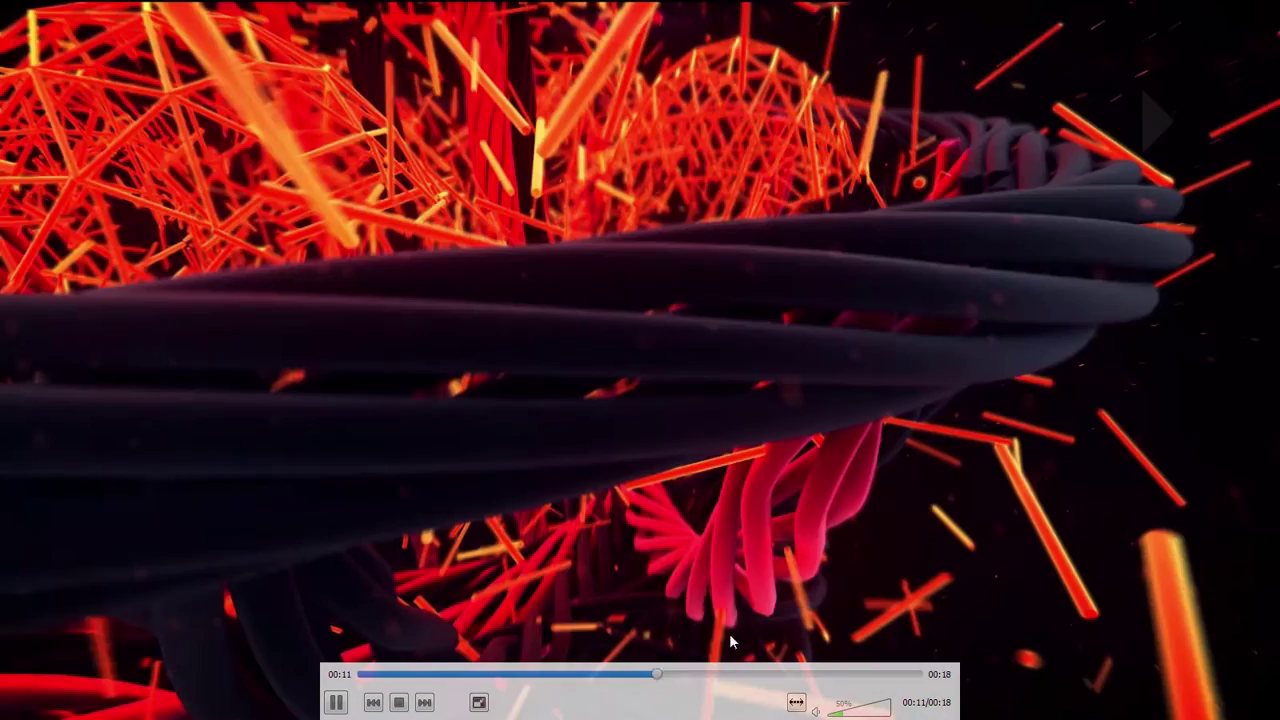
pyautogui.press('space')
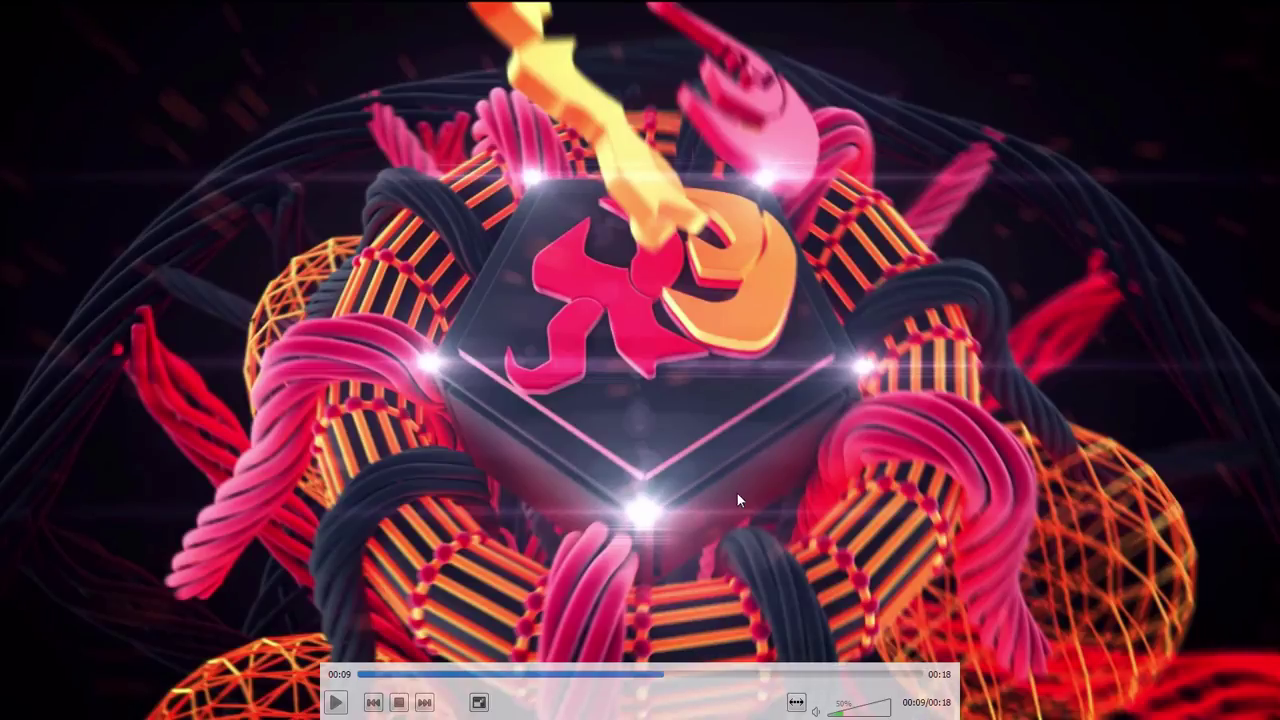
pyautogui.doubleClick(814, 388)
pyautogui.click(1074, 137)
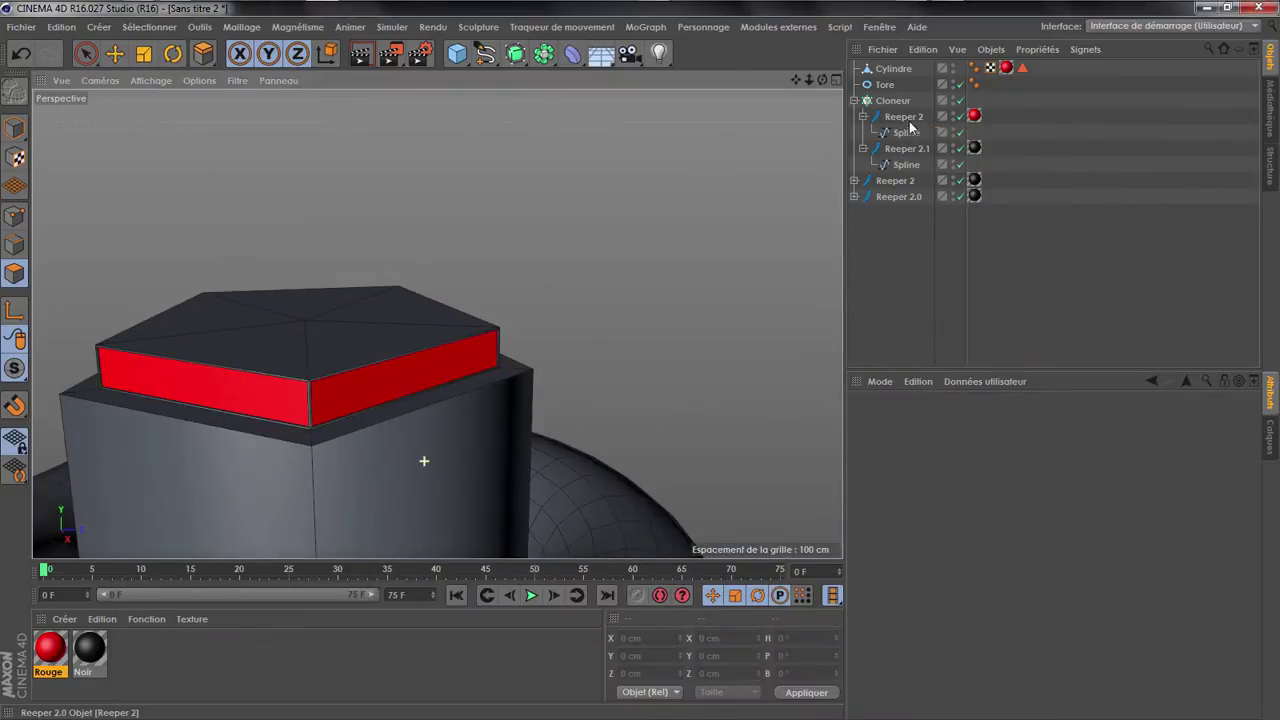
# Examine the thin borders around the red band faces up close and compare them with the reference video
pyautogui.scroll(5, 292, 400)
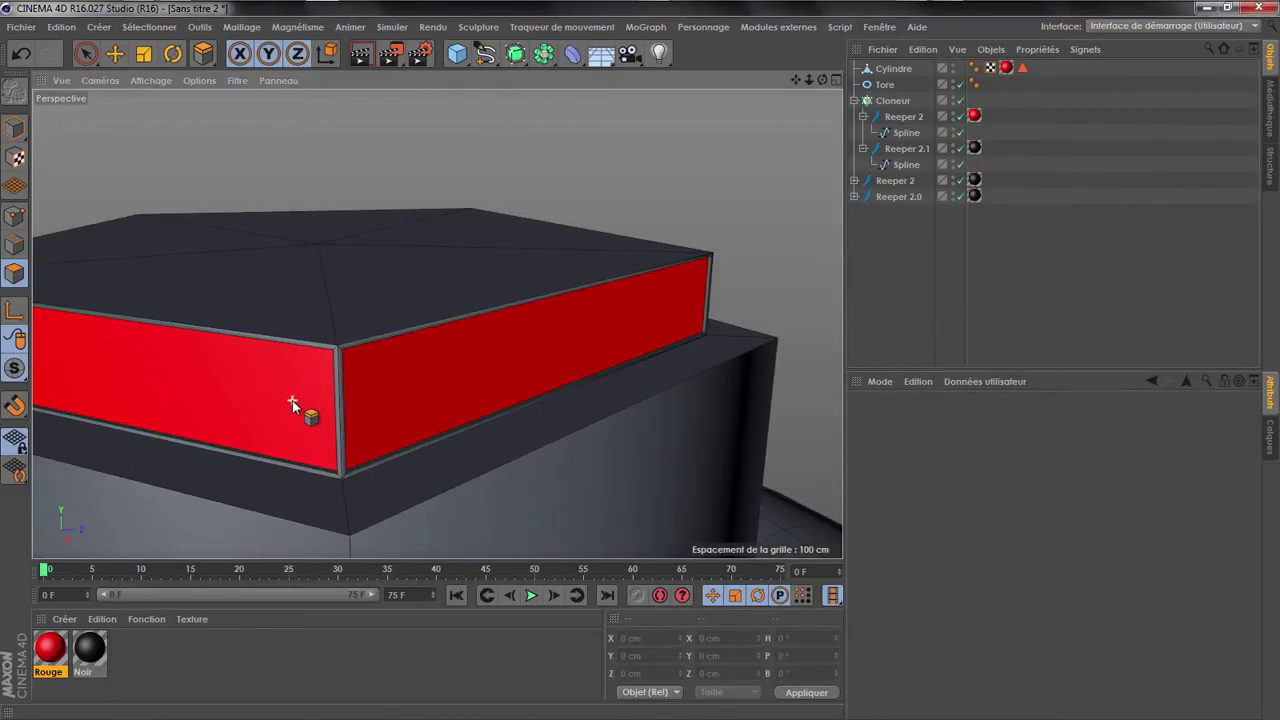
pyautogui.scroll(2, 309, 398)
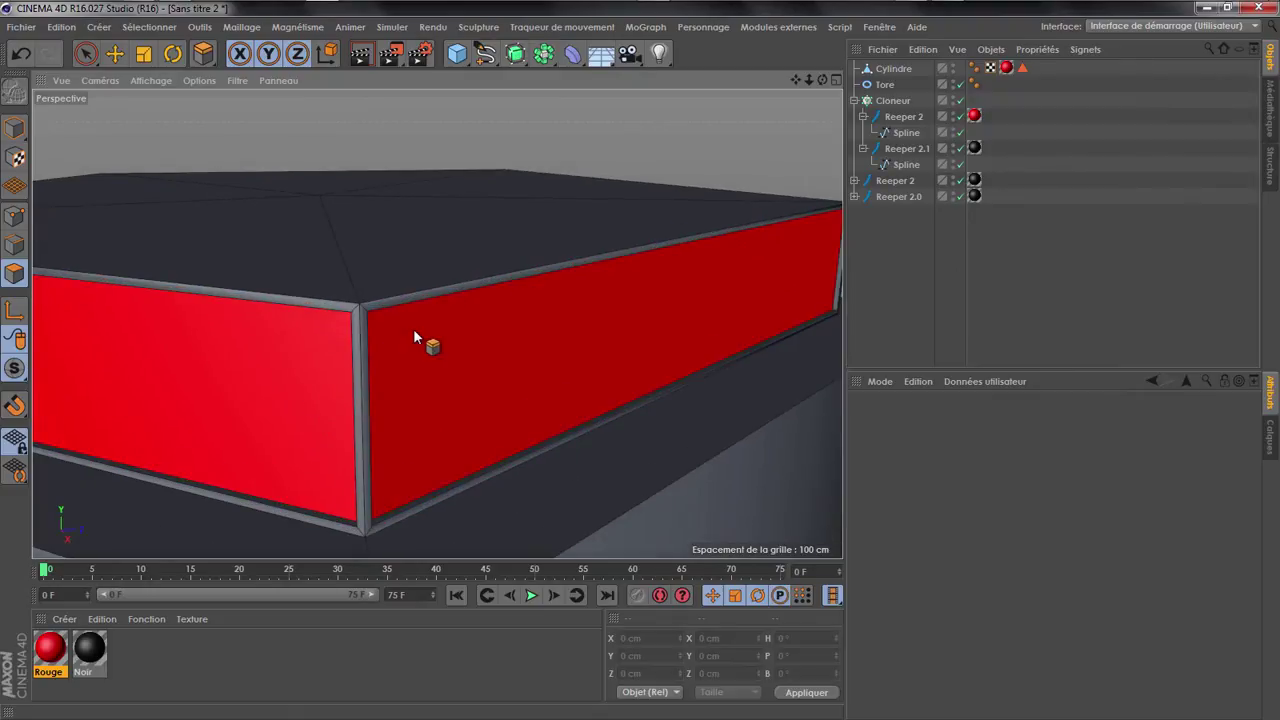
pyautogui.scroll(-6, 385, 419)
pyautogui.click(390, 54)
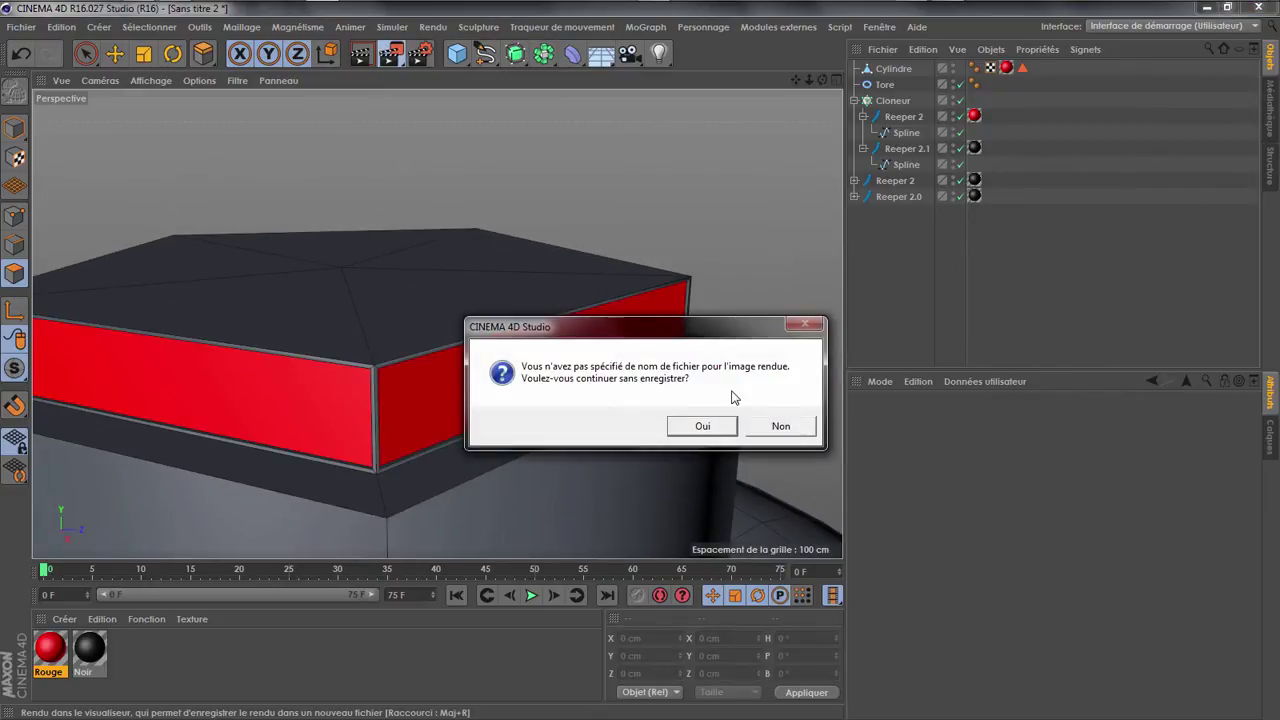
pyautogui.click(781, 426)
pyautogui.click(656, 11)
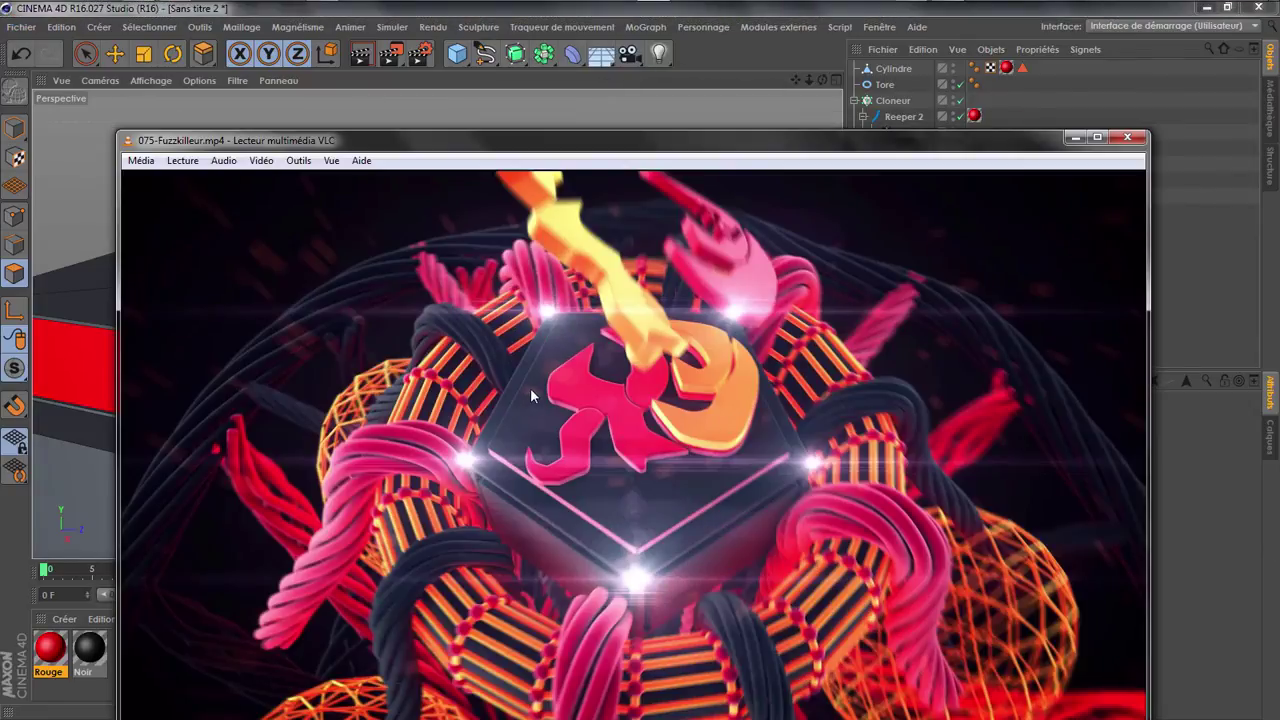
# Return to Cinema 4D and undo the red material, the inward extrusion and the inset on the band's faces
pyautogui.click(1215, 245)
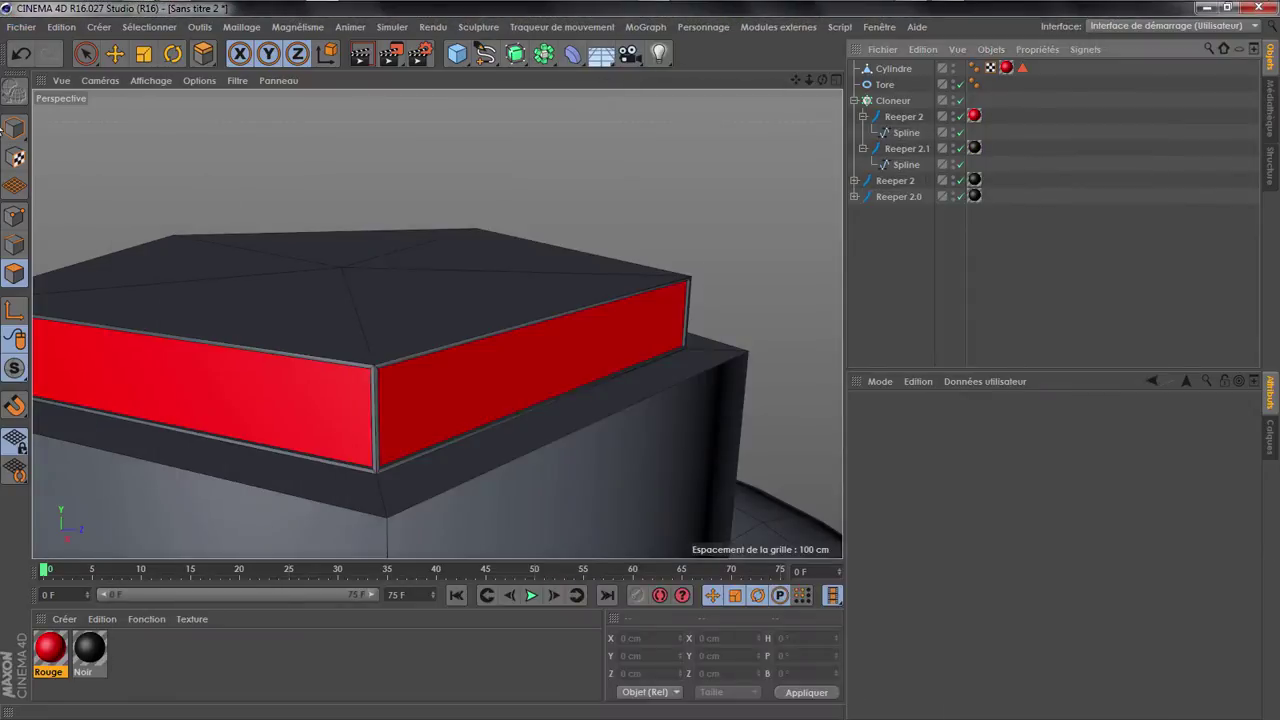
pyautogui.click(20, 58)
pyautogui.click(20, 58)
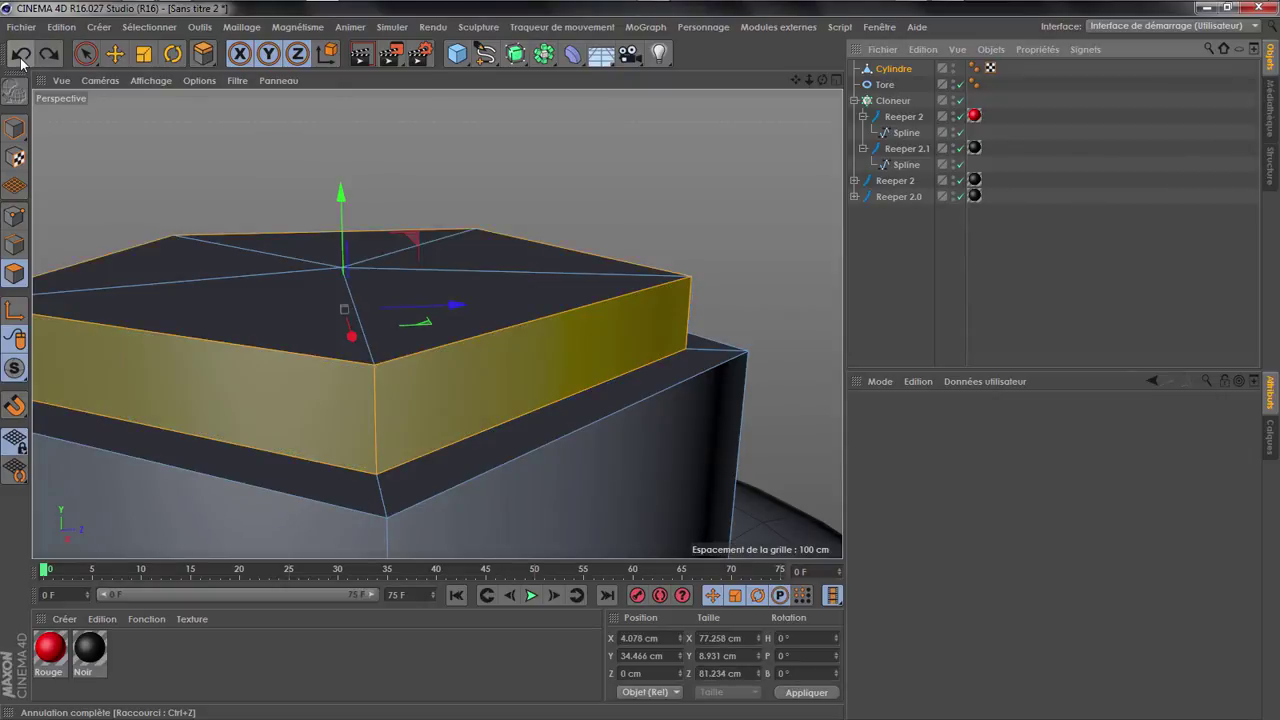
# Inset each of the band's side faces by 1.22 cm and extrude the inset faces inward by about 0.44 cm
pyautogui.rightClick(420, 330)
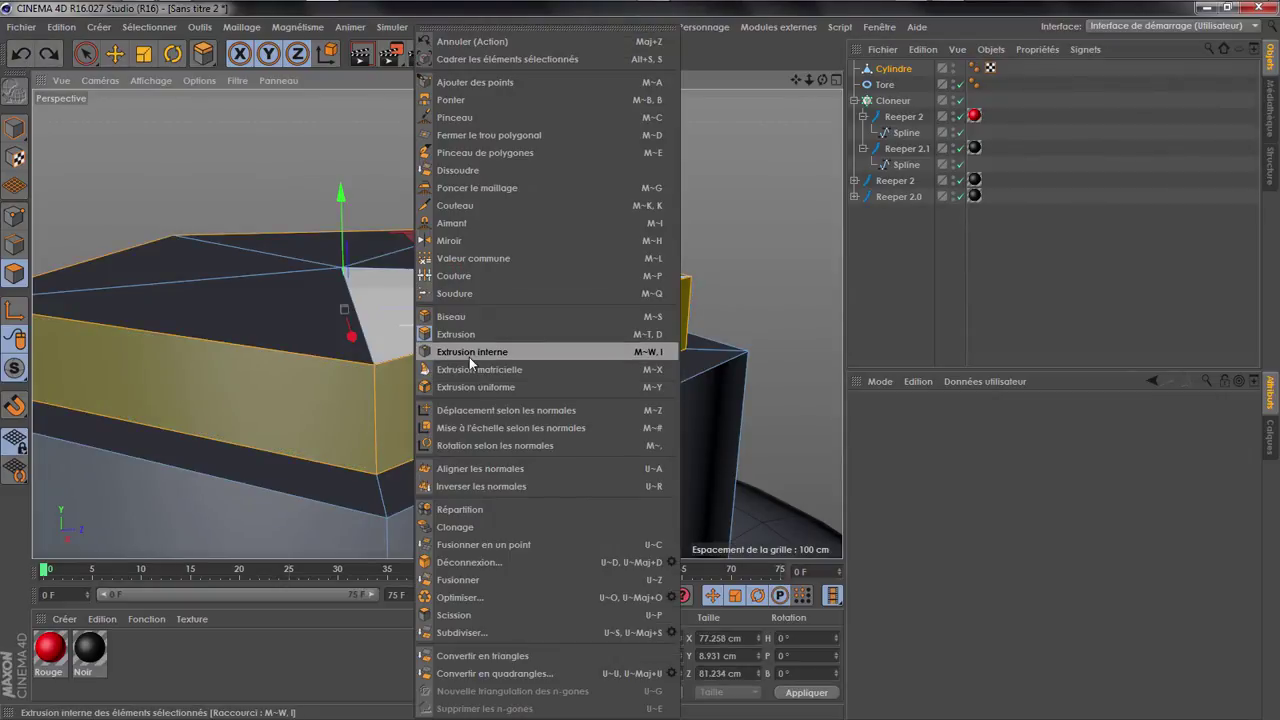
pyautogui.click(501, 362)
pyautogui.moveTo(501, 362); pyautogui.dragTo(591, 380)
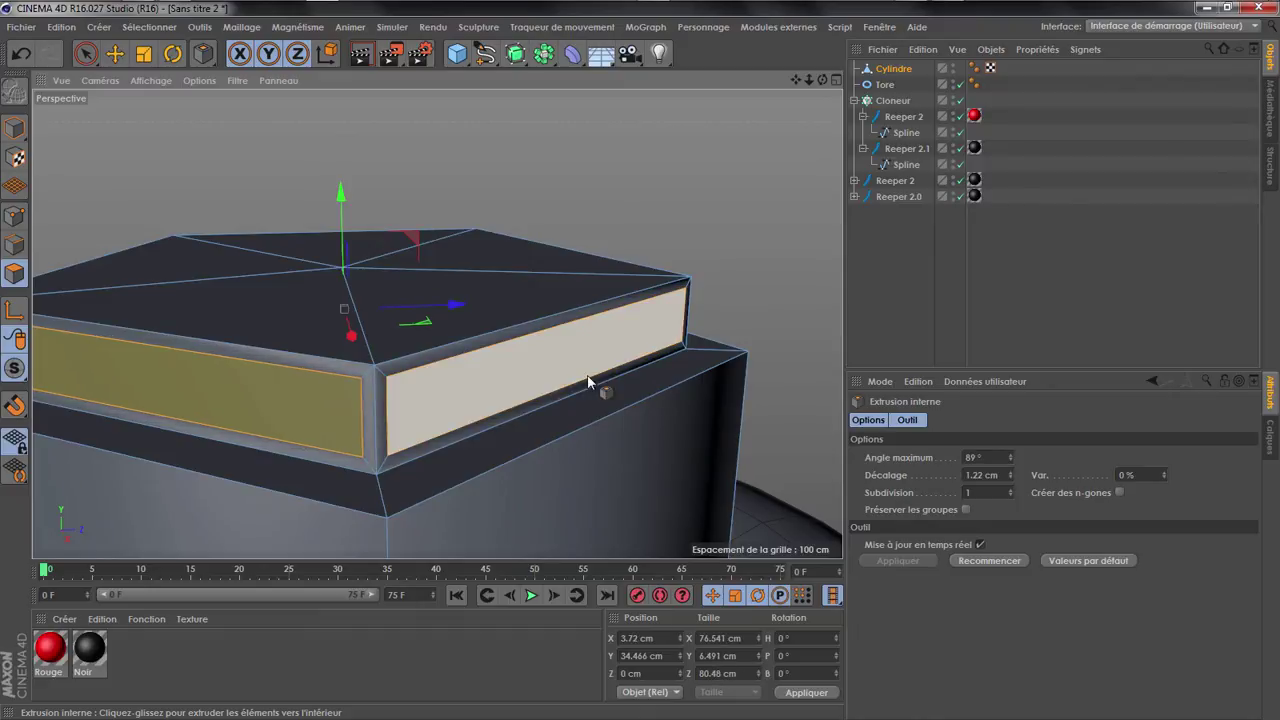
pyautogui.rightClick(591, 380)
pyautogui.click(640, 340)
pyautogui.moveTo(640, 340); pyautogui.dragTo(625, 342)
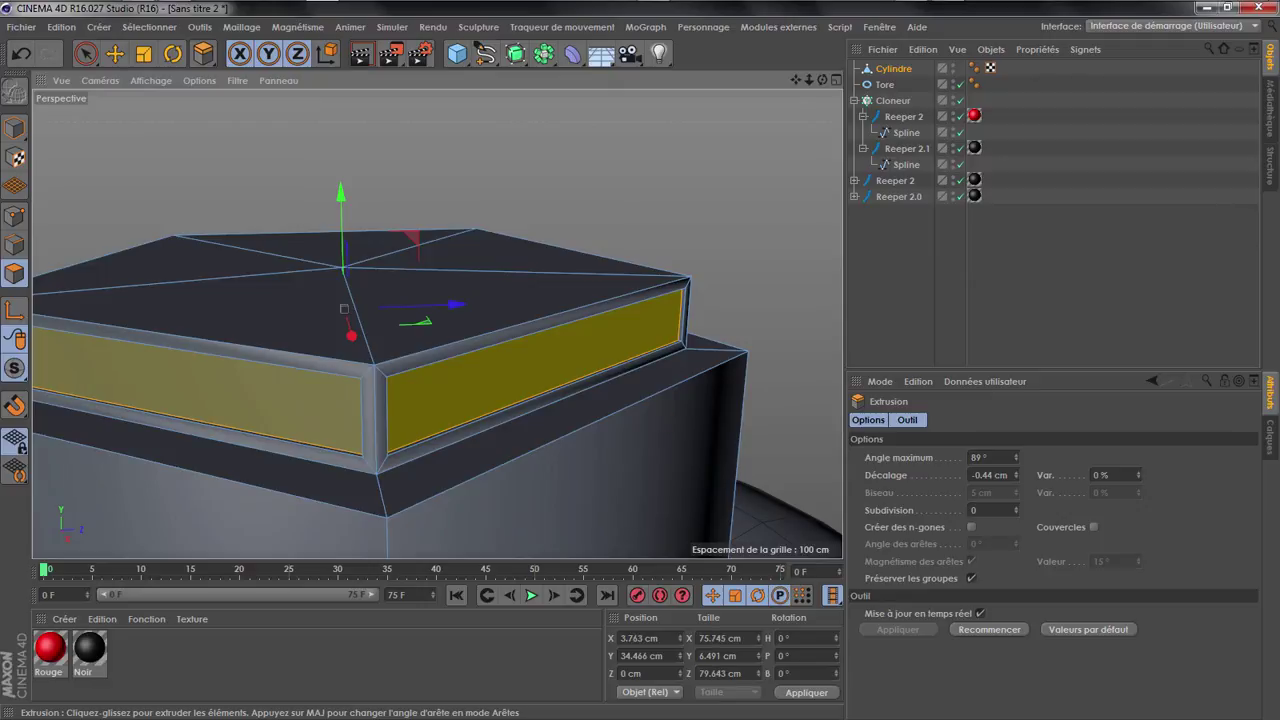
# Apply the Rouge material to the recessed side faces of the band
pyautogui.rightClick(50, 648)
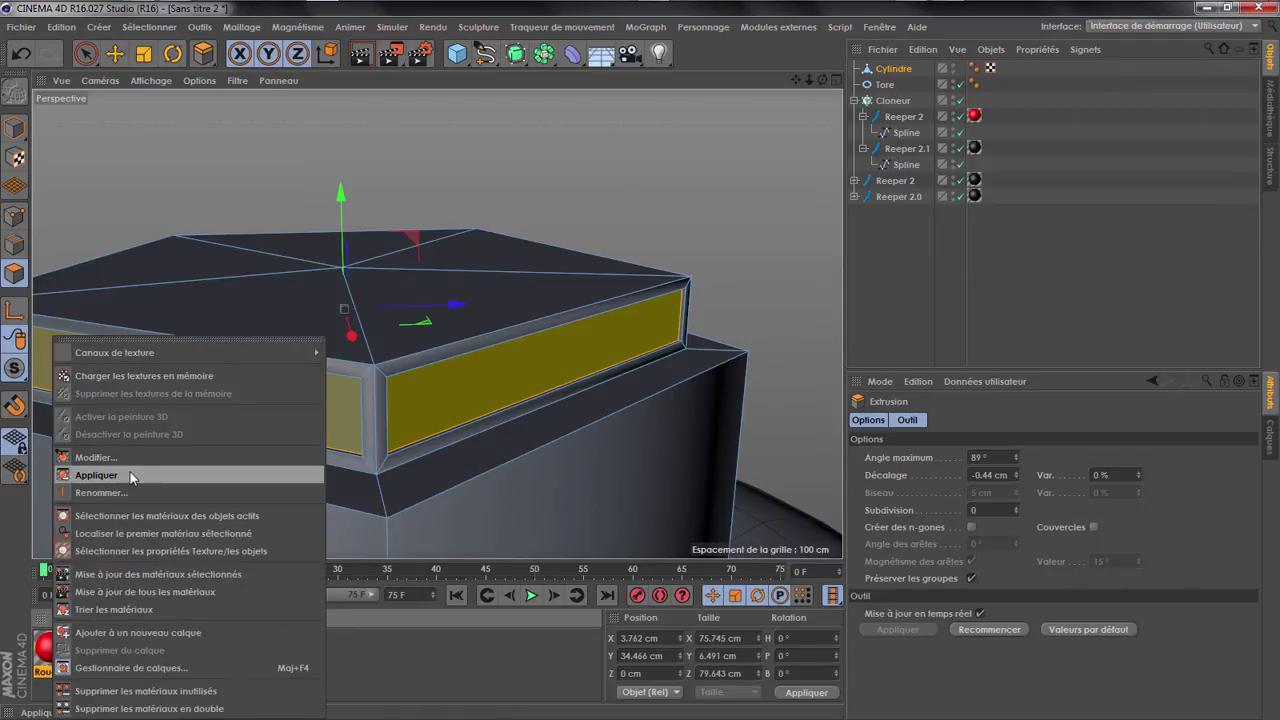
pyautogui.click(133, 476)
pyautogui.click(383, 294)
# Loop-select the outer edges that frame the band's side faces all around the raised cap
pyautogui.press('u')
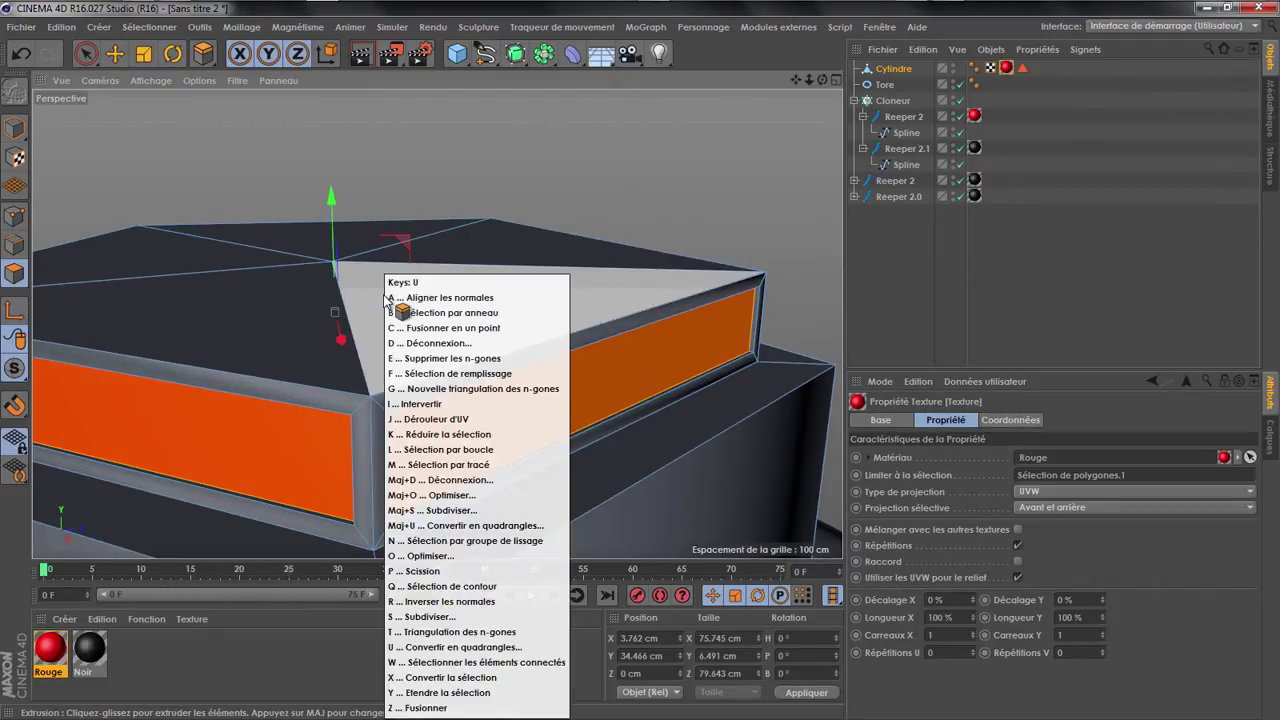
pyautogui.press('l')
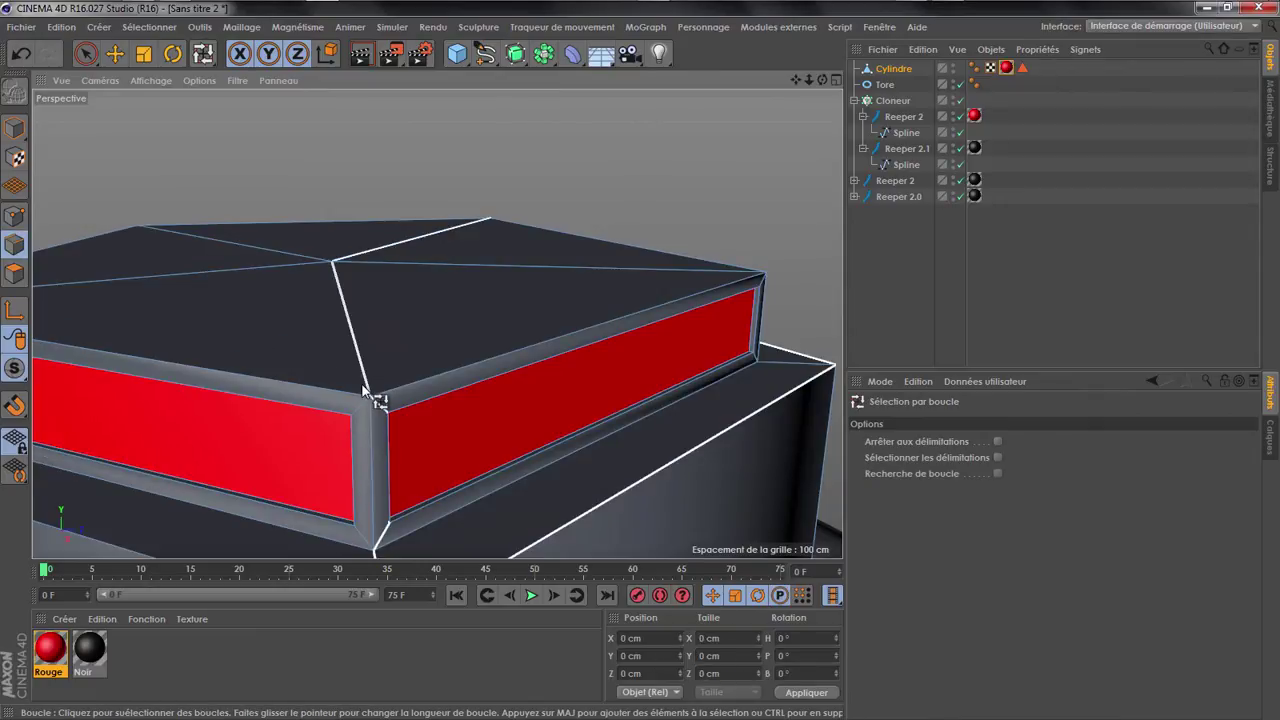
pyautogui.scroll(-3, 365, 390)
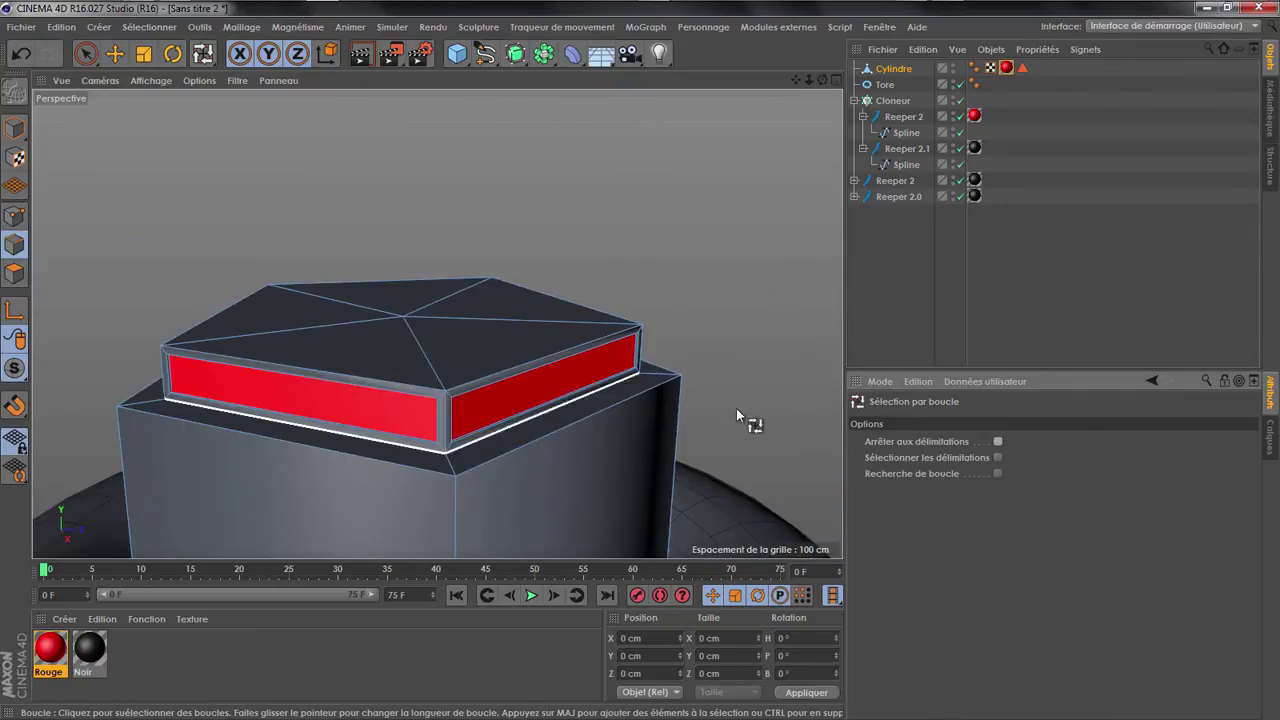
pyautogui.click(432, 390)
pyautogui.keyDown('shift'); pyautogui.click(480, 375); pyautogui.keyUp('shift')
pyautogui.keyDown('alt'); pyautogui.moveTo(436, 323); pyautogui.dragTo(415, 447); pyautogui.keyUp('alt')
pyautogui.keyDown('shift'); pyautogui.click(429, 451); pyautogui.keyUp('shift')
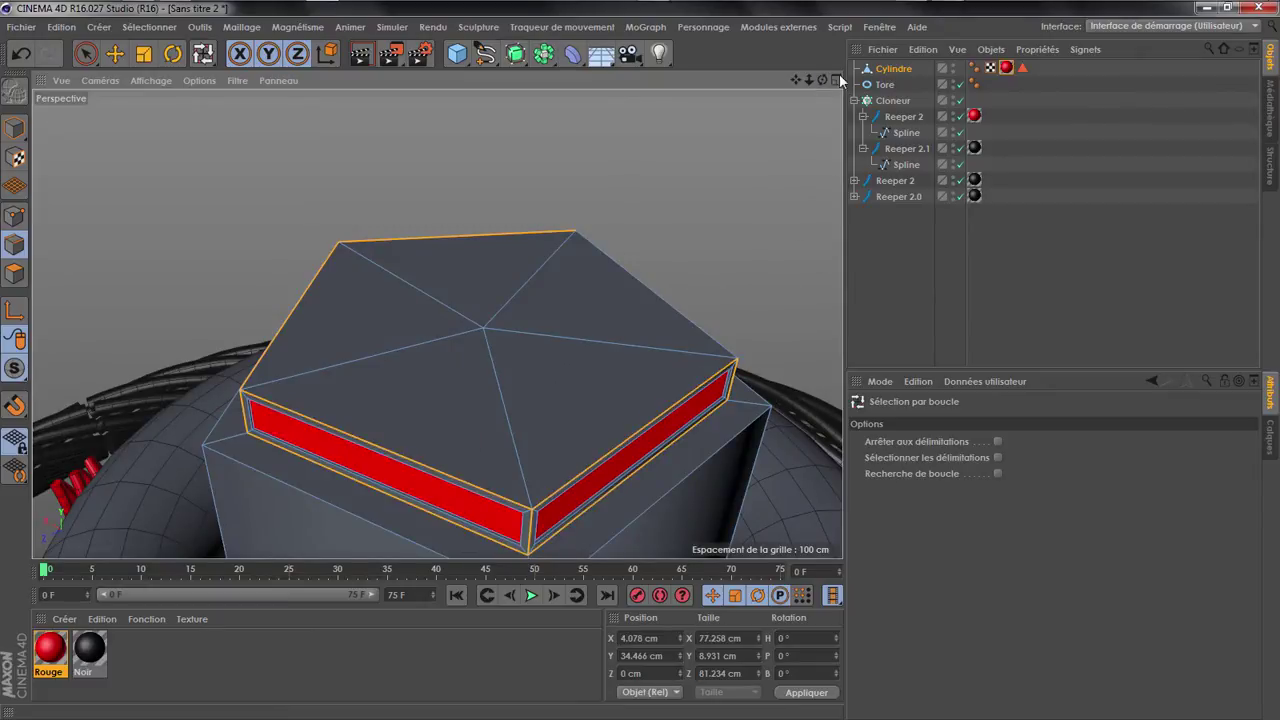
pyautogui.moveTo(826, 80); pyautogui.dragTo(437, 323)
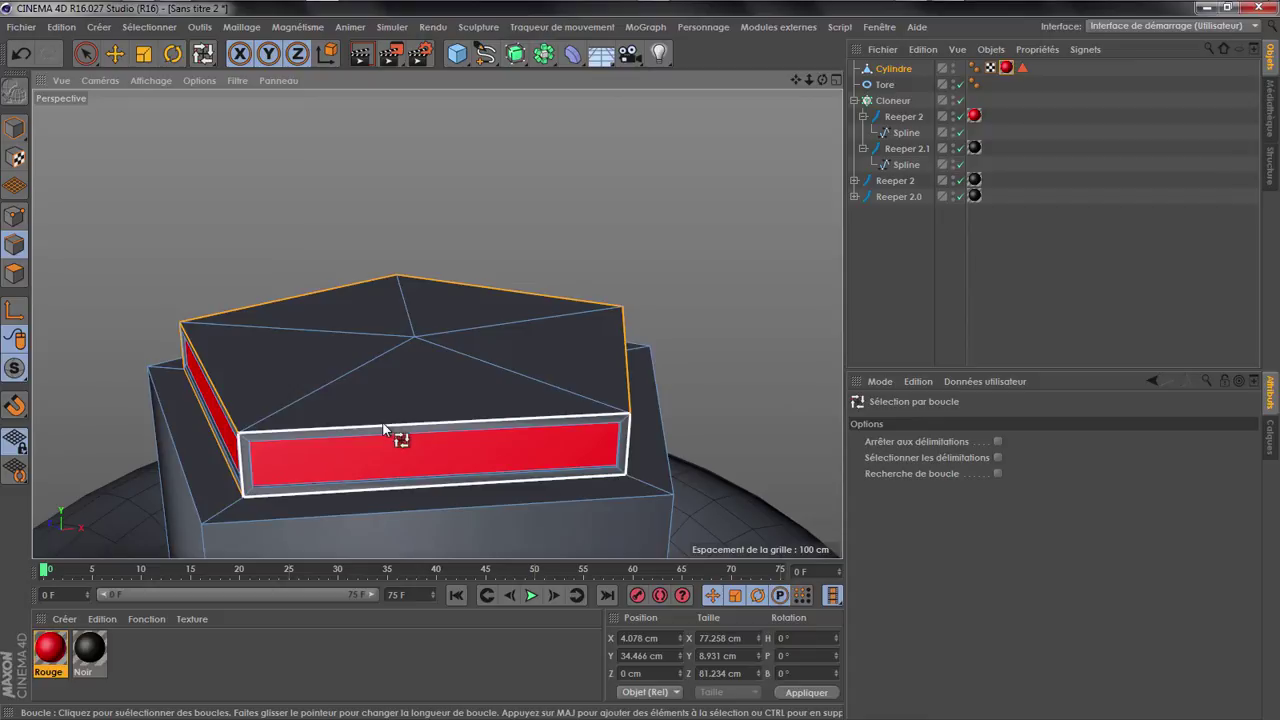
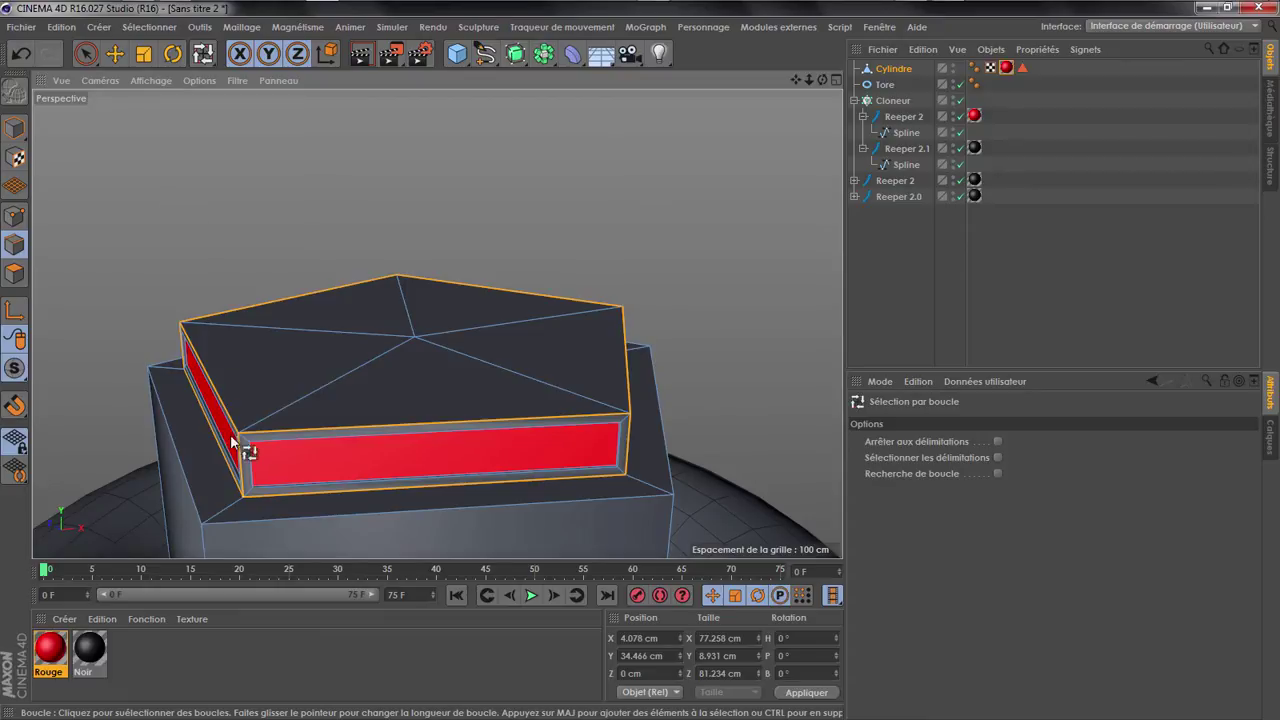
# Add the cylinder's upper rim loop and the ring of its vertical side edges to the edge selection
pyautogui.keyDown('shift'); pyautogui.click(229, 522); pyautogui.keyUp('shift')
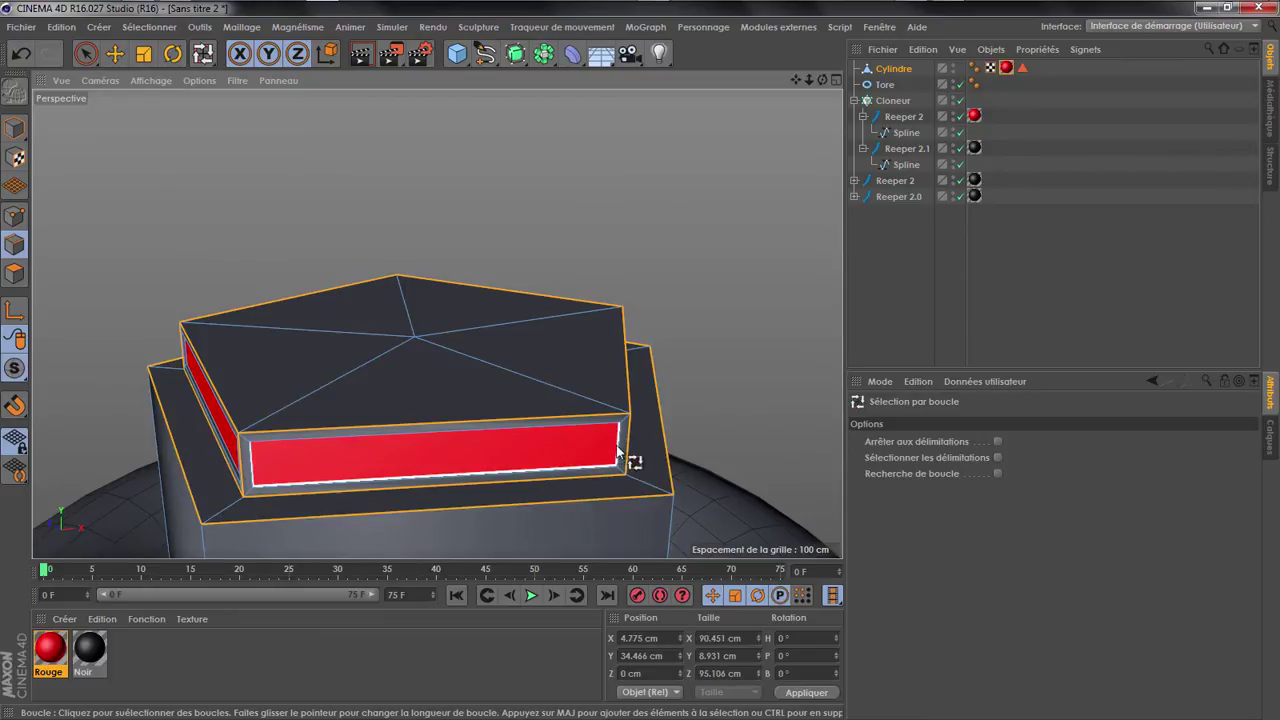
pyautogui.scroll(-2, 563, 130)
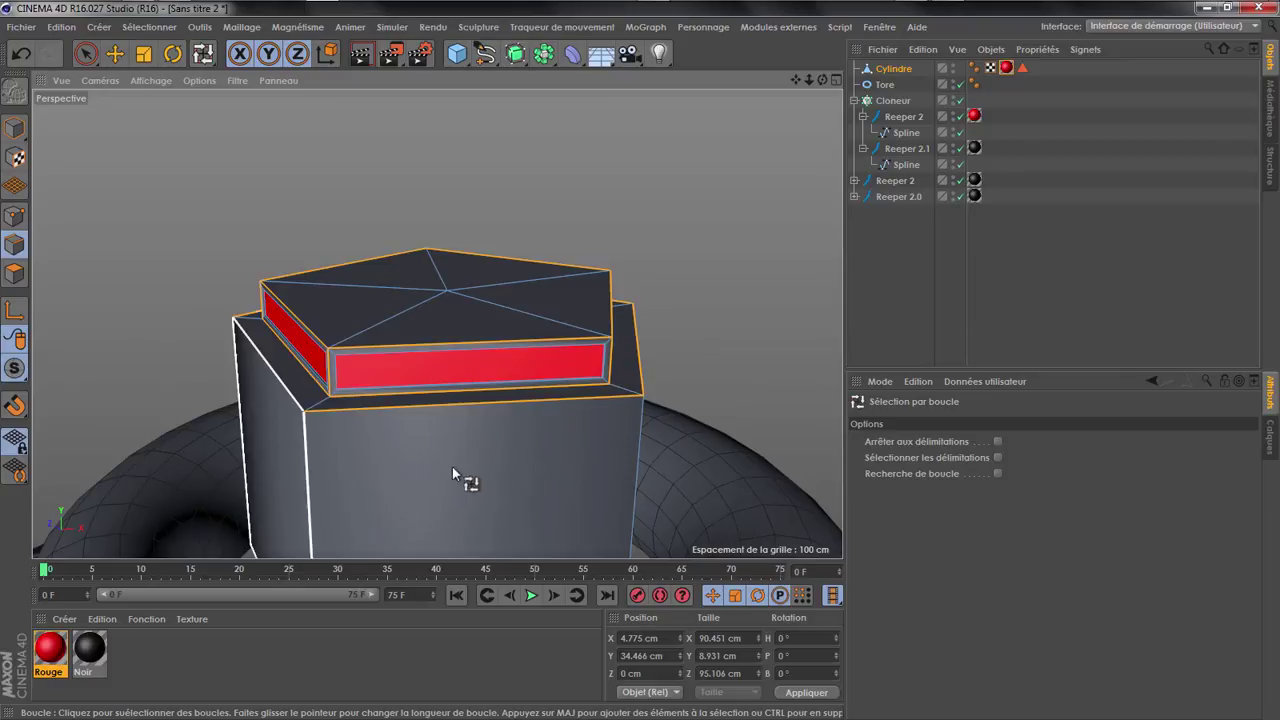
pyautogui.scroll(-2, 355, 252)
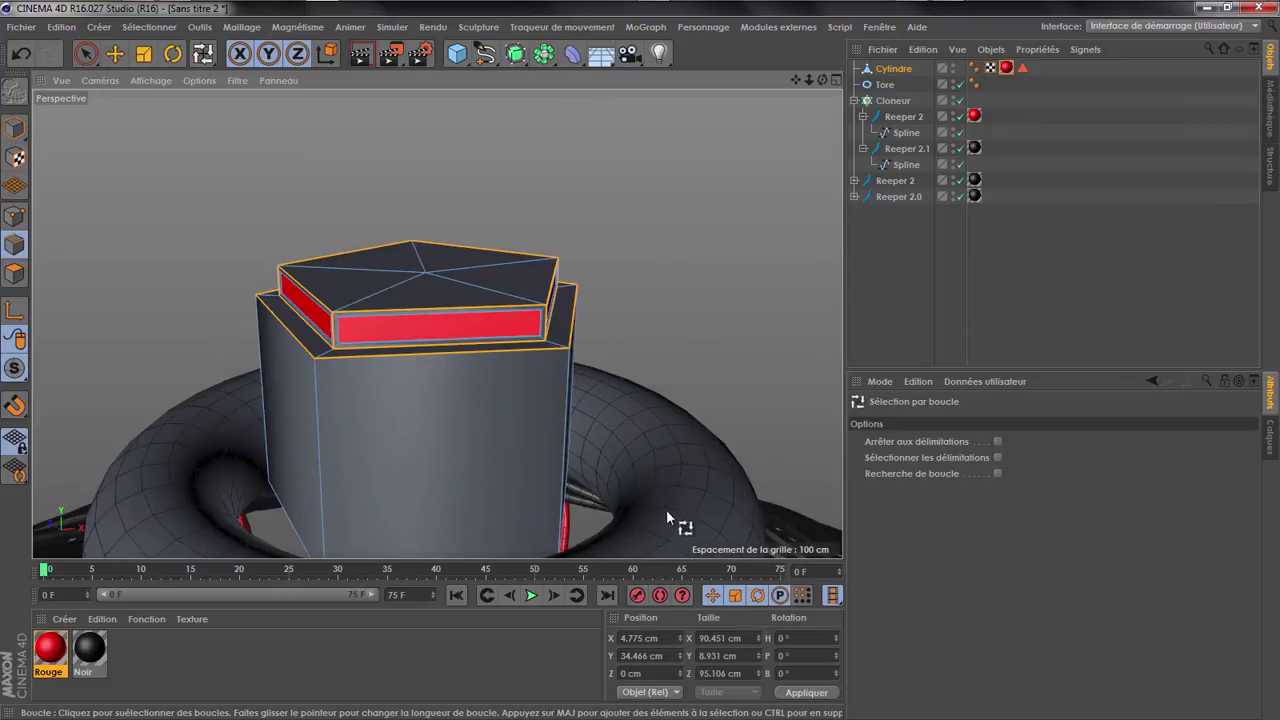
pyautogui.press('u')
pyautogui.press('b')
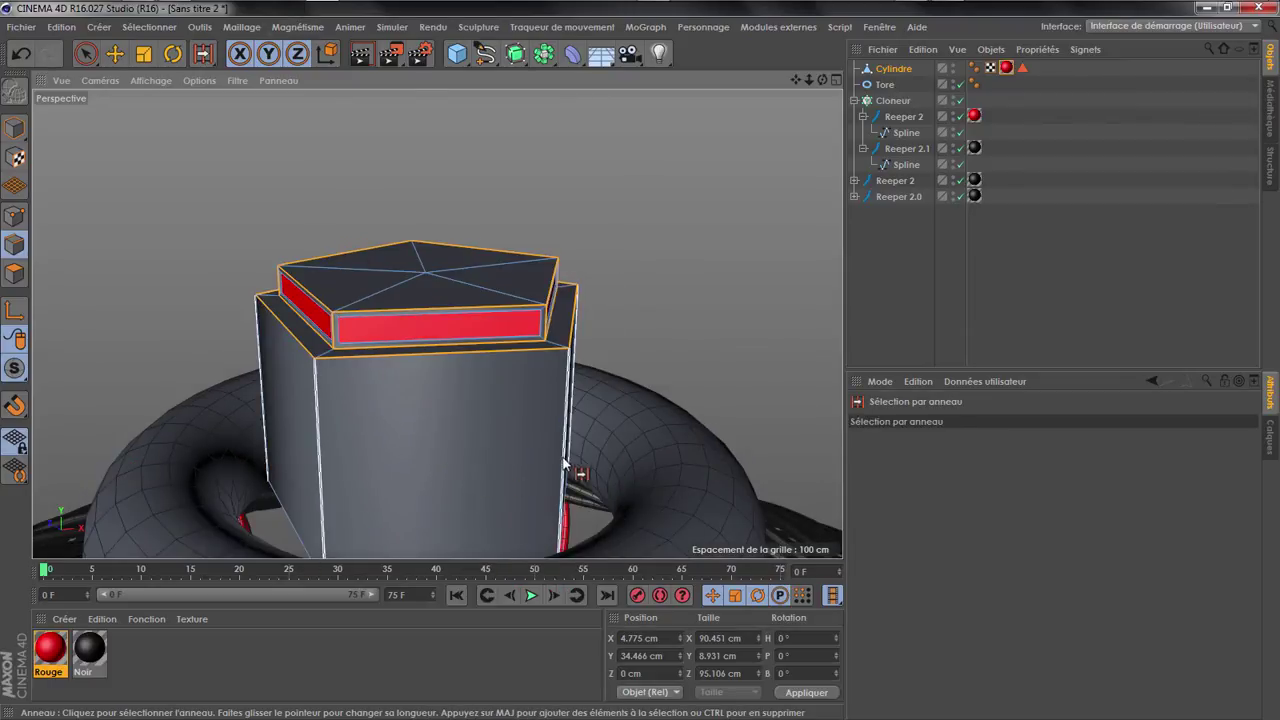
pyautogui.keyDown('shift'); pyautogui.click(566, 447); pyautogui.keyUp('shift')
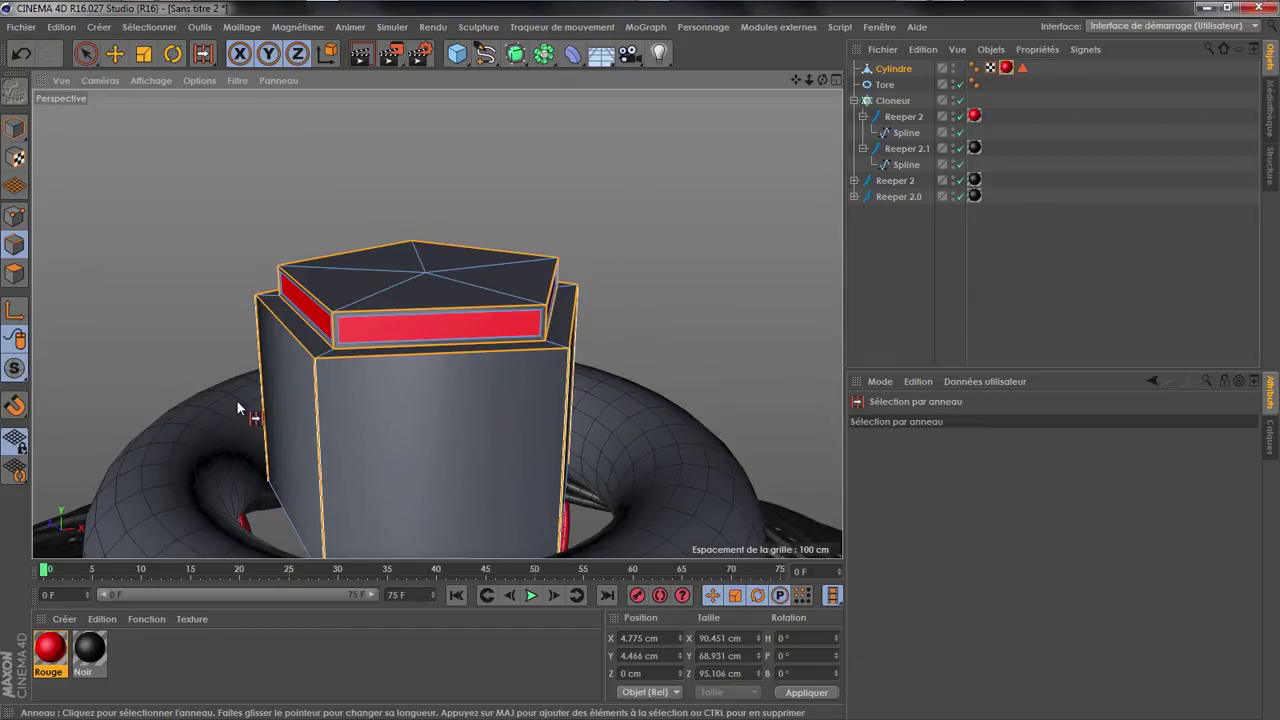
# Try to bevel the selected cylinder and cap edges with a chamfer offset of about 0.79 cm
pyautogui.click(104, 28)
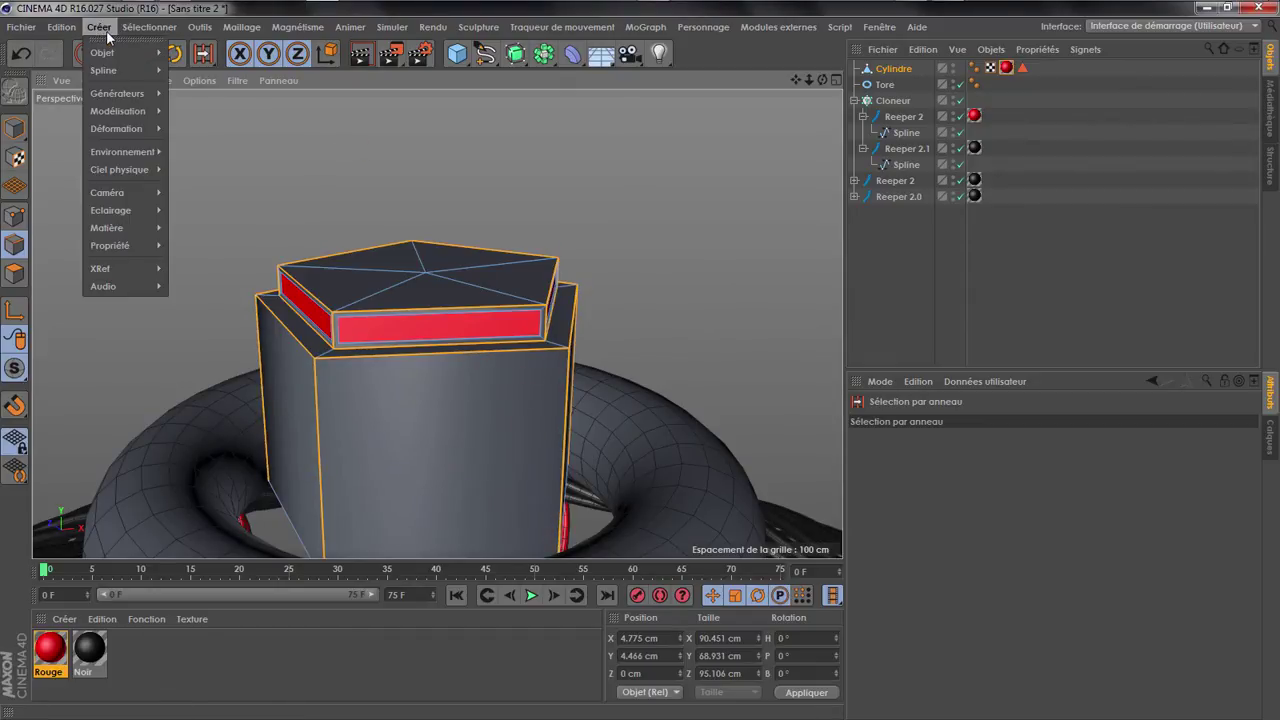
pyautogui.moveTo(150, 27)
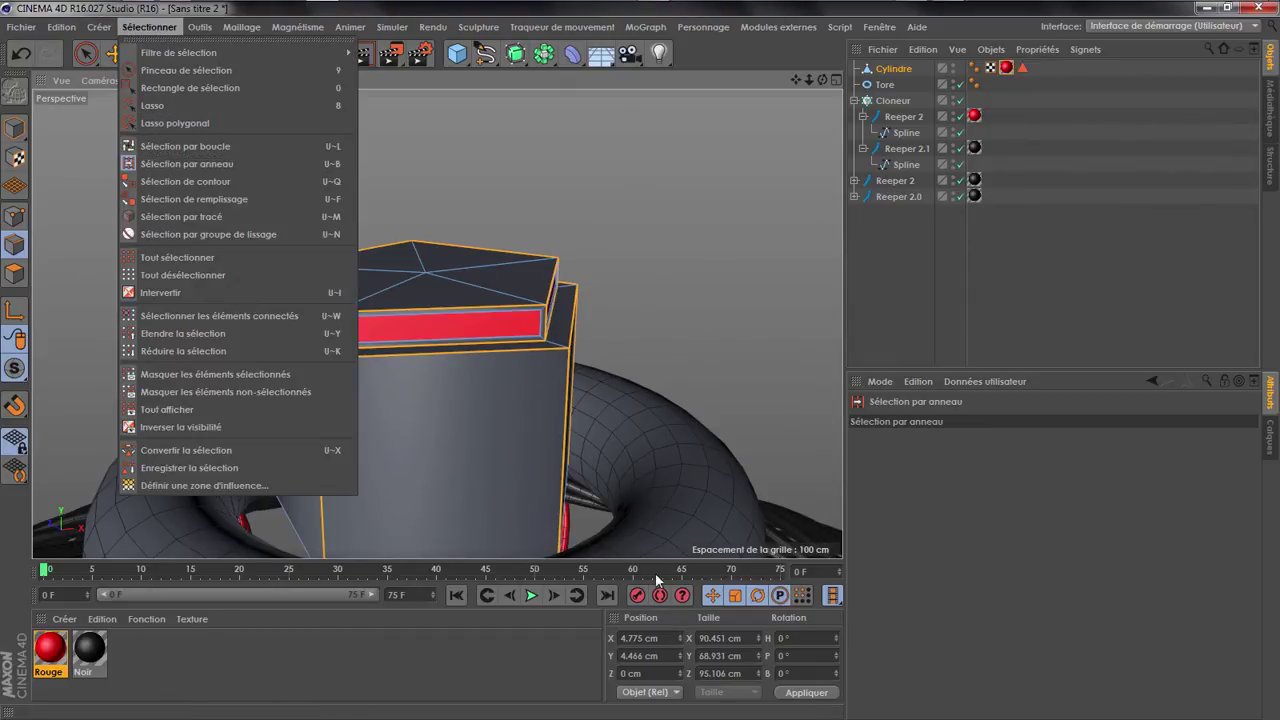
pyautogui.moveTo(823, 80); pyautogui.dragTo(729, 398)
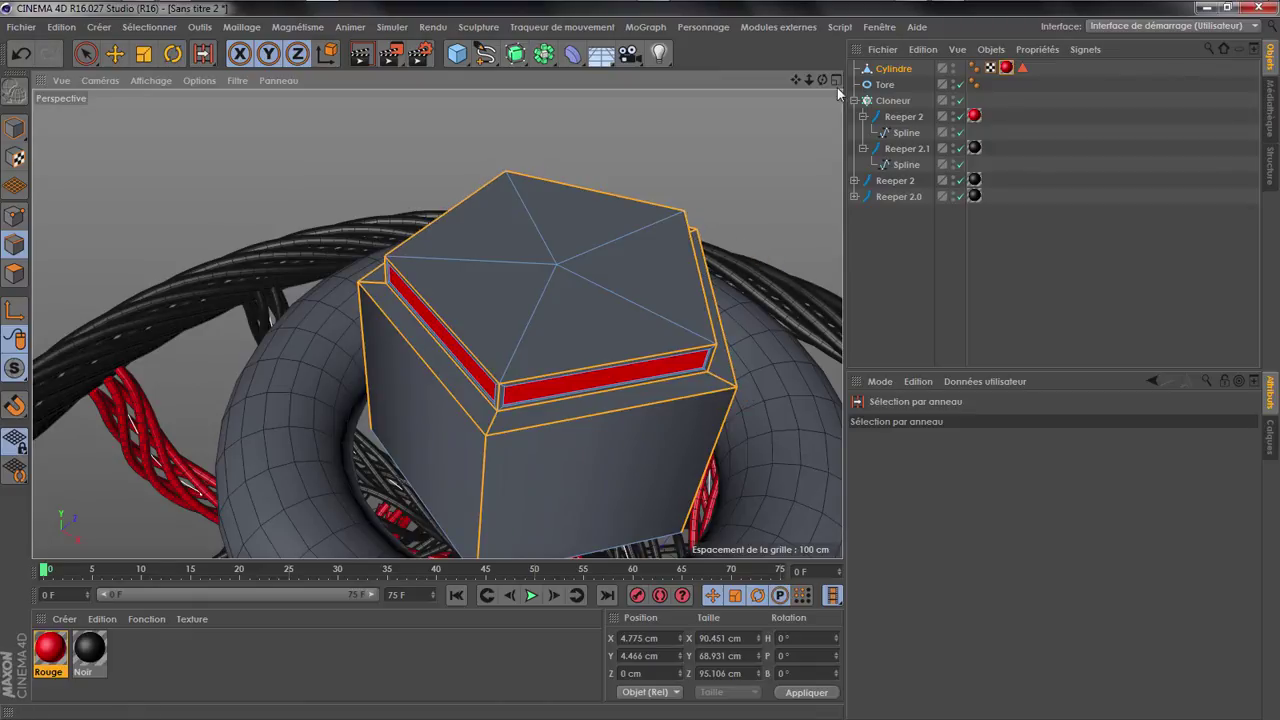
pyautogui.moveTo(722, 400); pyautogui.dragTo(686, 331)
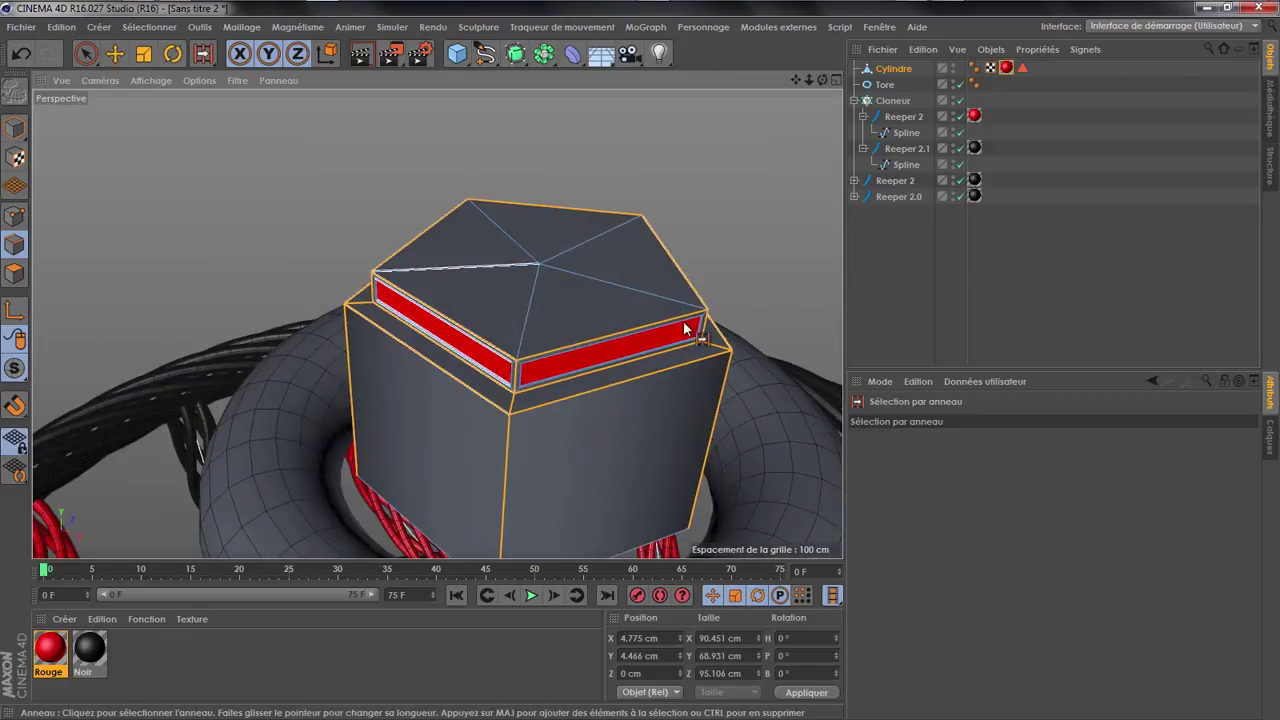
pyautogui.scroll(2, 554, 430)
pyautogui.scroll(1, 554, 430)
pyautogui.rightClick(362, 530)
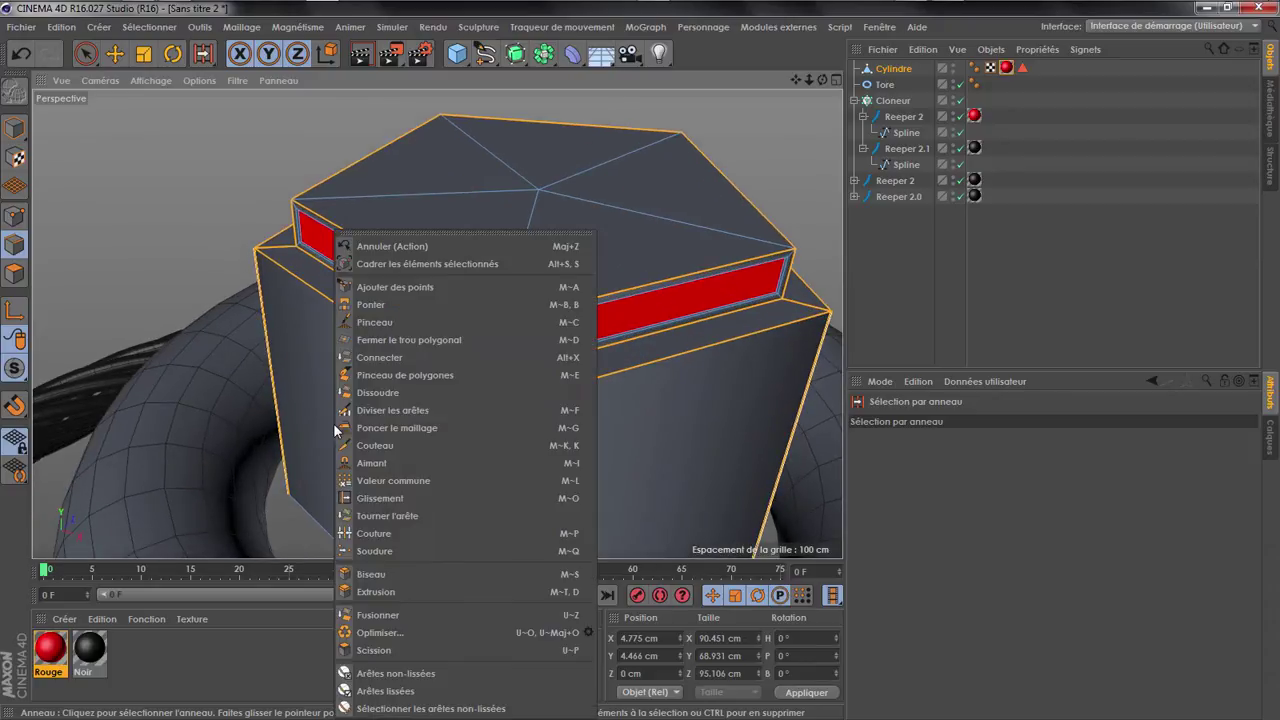
pyautogui.click(371, 574)
pyautogui.scroll(2, 519, 376)
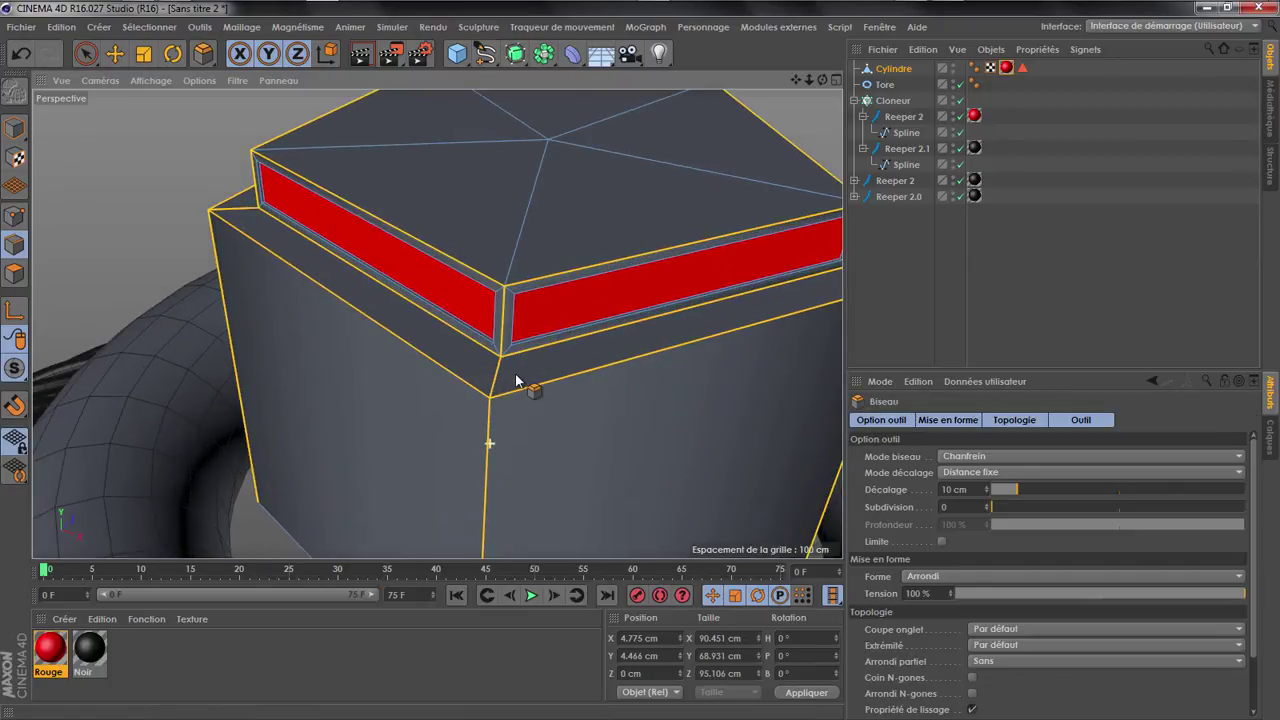
pyautogui.moveTo(516, 380); pyautogui.dragTo(503, 377)
pyautogui.scroll(2, 495, 378)
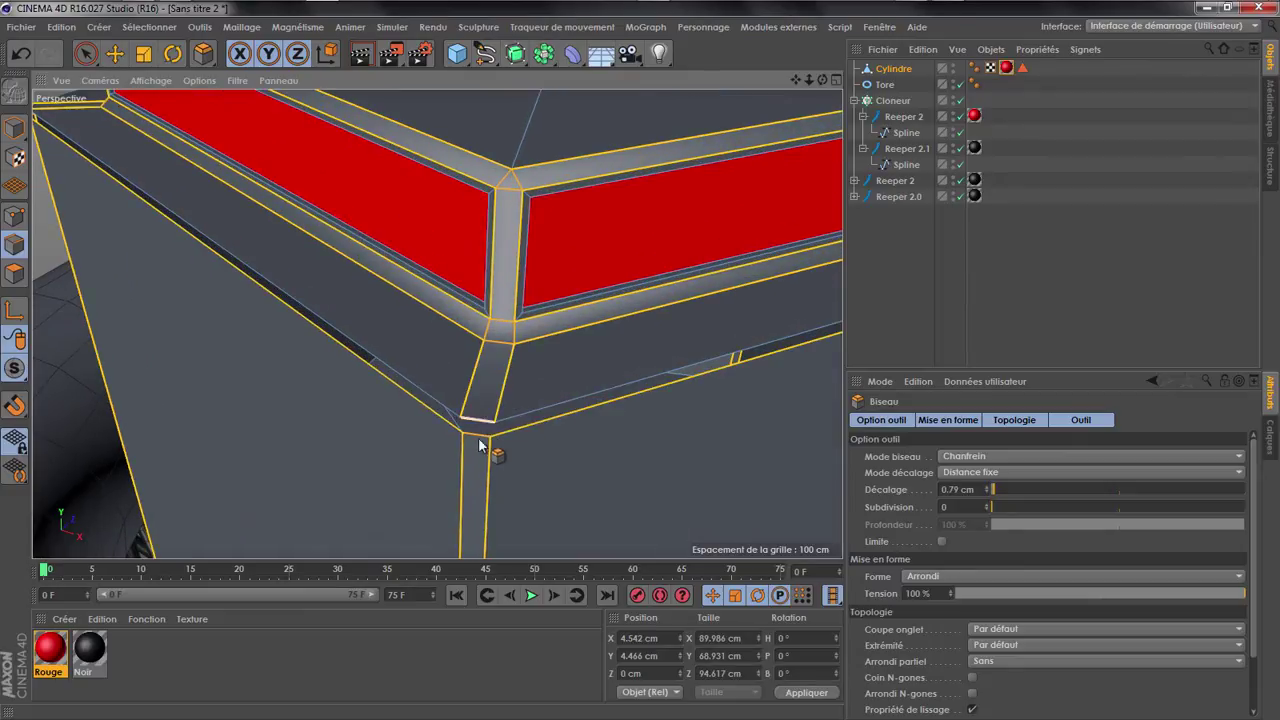
pyautogui.hotkey('ctrl', 'z')
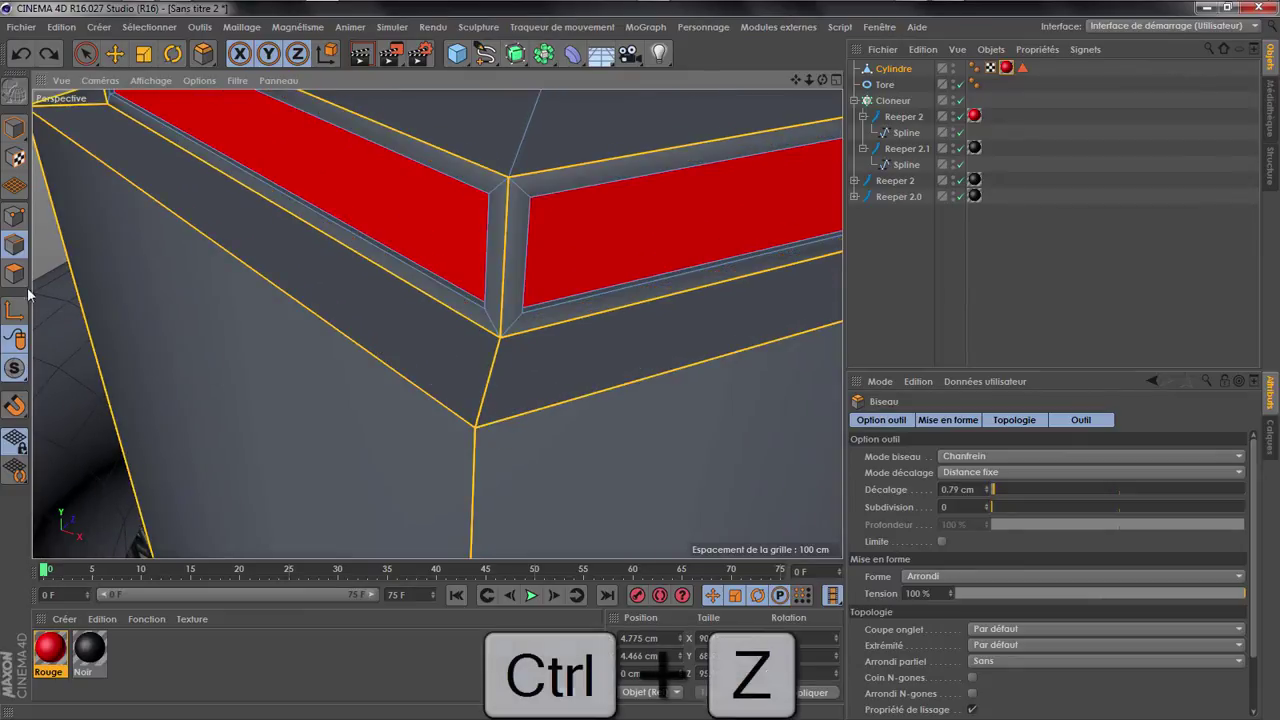
# Select all of the cylinder's points and optimise the mesh to merge duplicate points
pyautogui.click(15, 217)
pyautogui.hotkey('ctrl', 'a')
pyautogui.rightClick(691, 404)
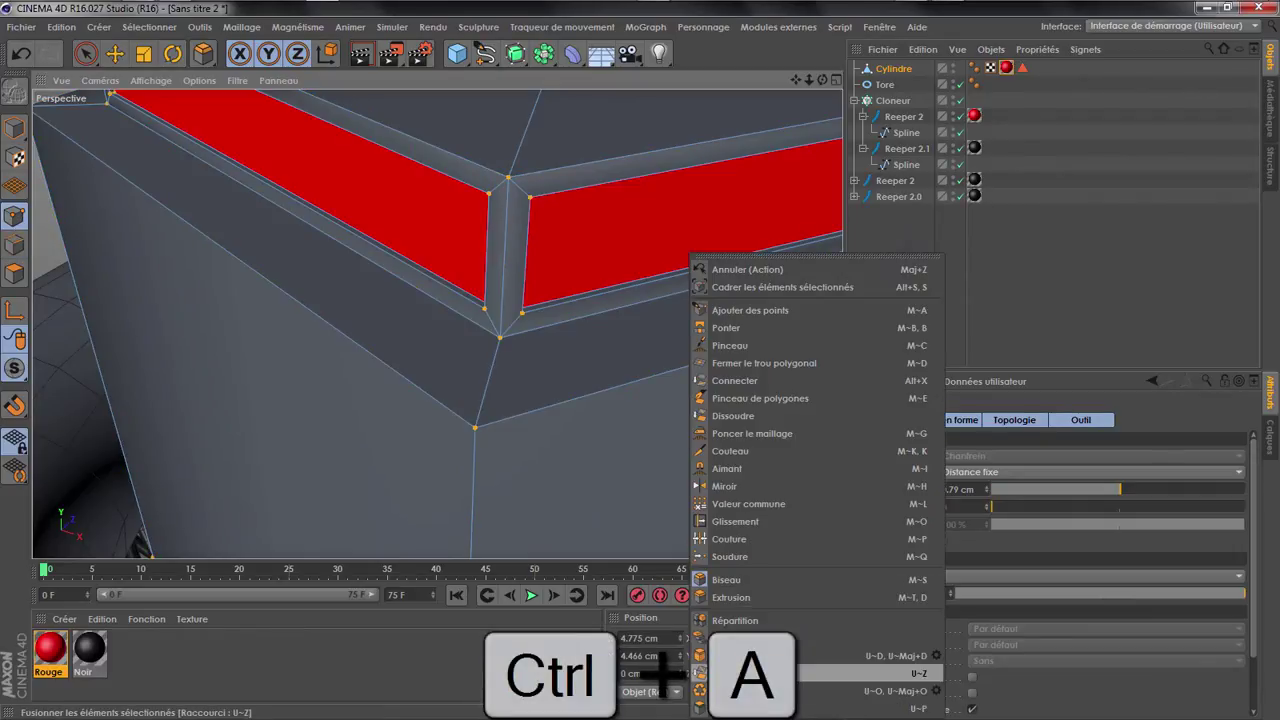
pyautogui.click(730, 690)
# Bevel the selected cylinder and cap edges with an offset of about 0.36 cm and 2 subdivisions
pyautogui.click(16, 245)
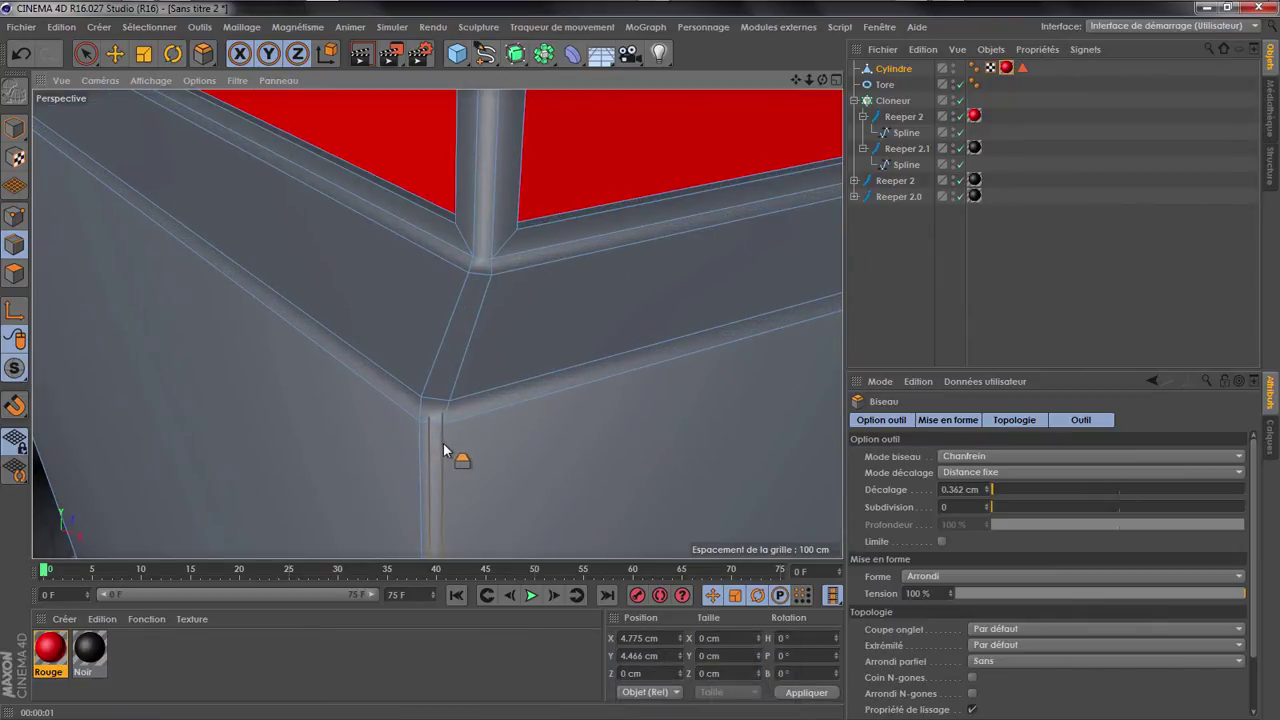
pyautogui.click(443, 443)
pyautogui.click(986, 503)
pyautogui.click(986, 503)
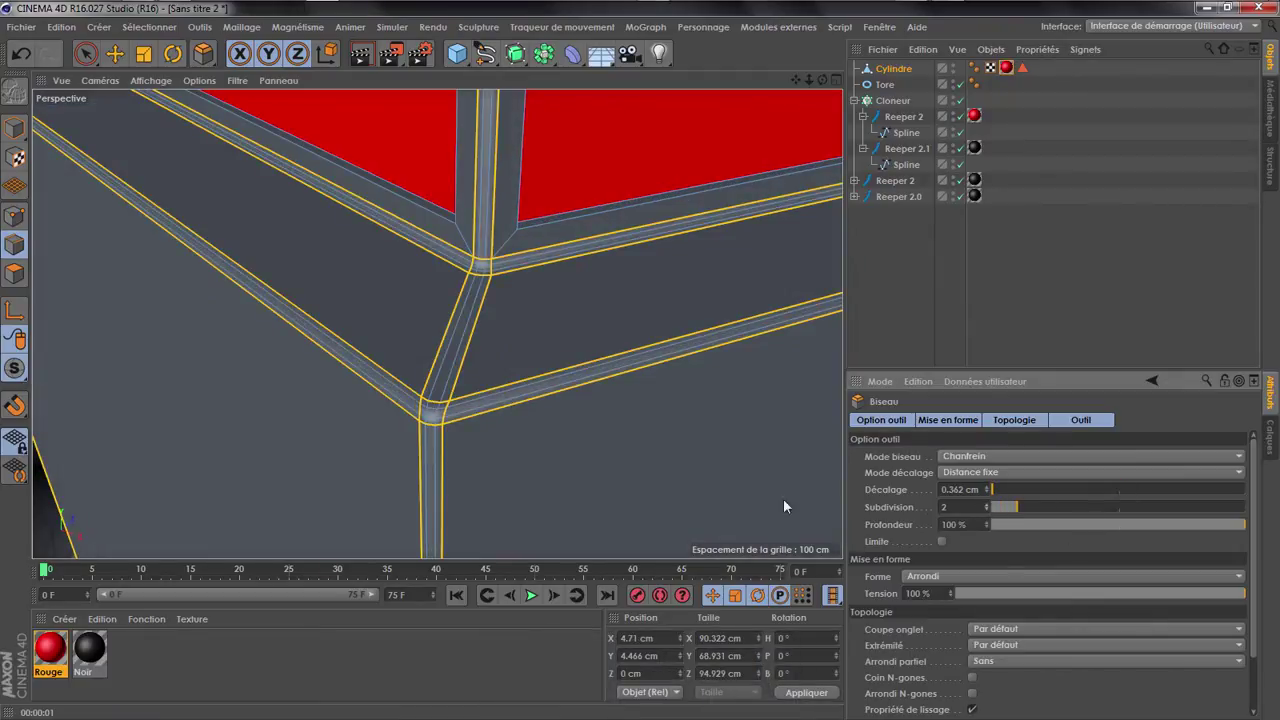
# Render the view to check the bevelled edges around the red band and the body's corners
pyautogui.keyDown('alt'); pyautogui.moveTo(430, 408); pyautogui.dragTo(495, 272); pyautogui.keyUp('alt')
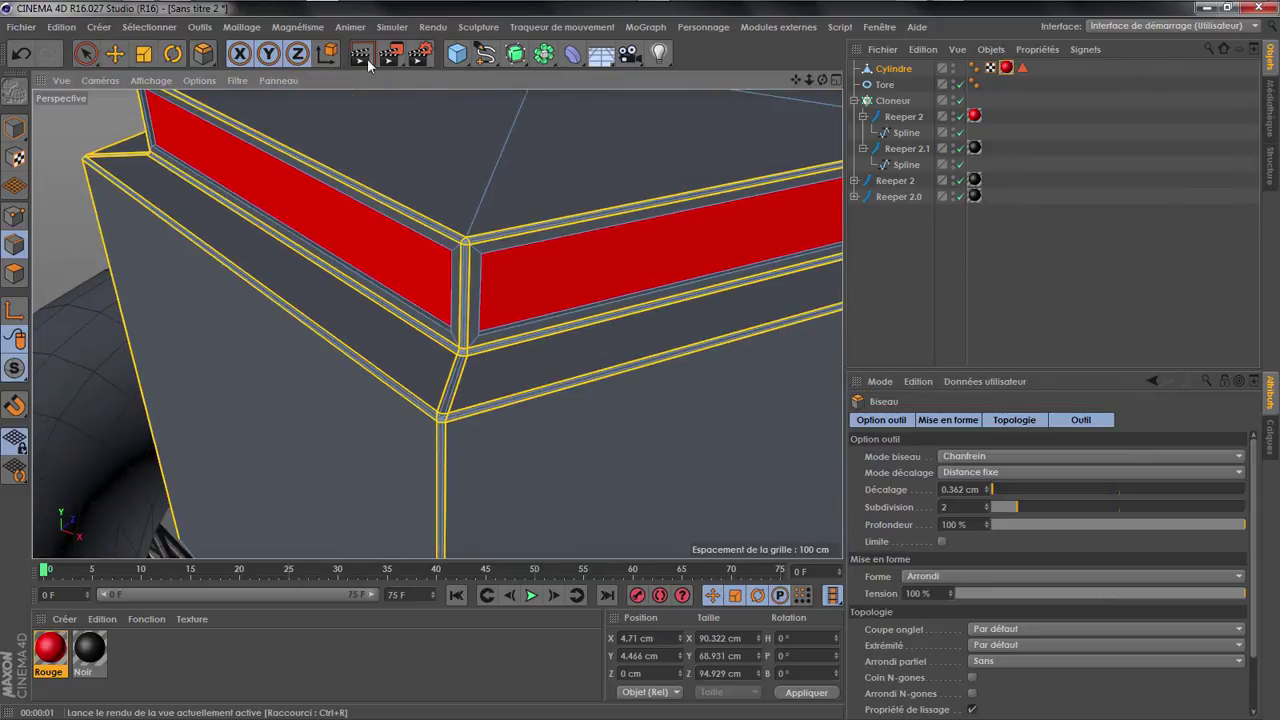
pyautogui.hotkey('ctrl', 'r')
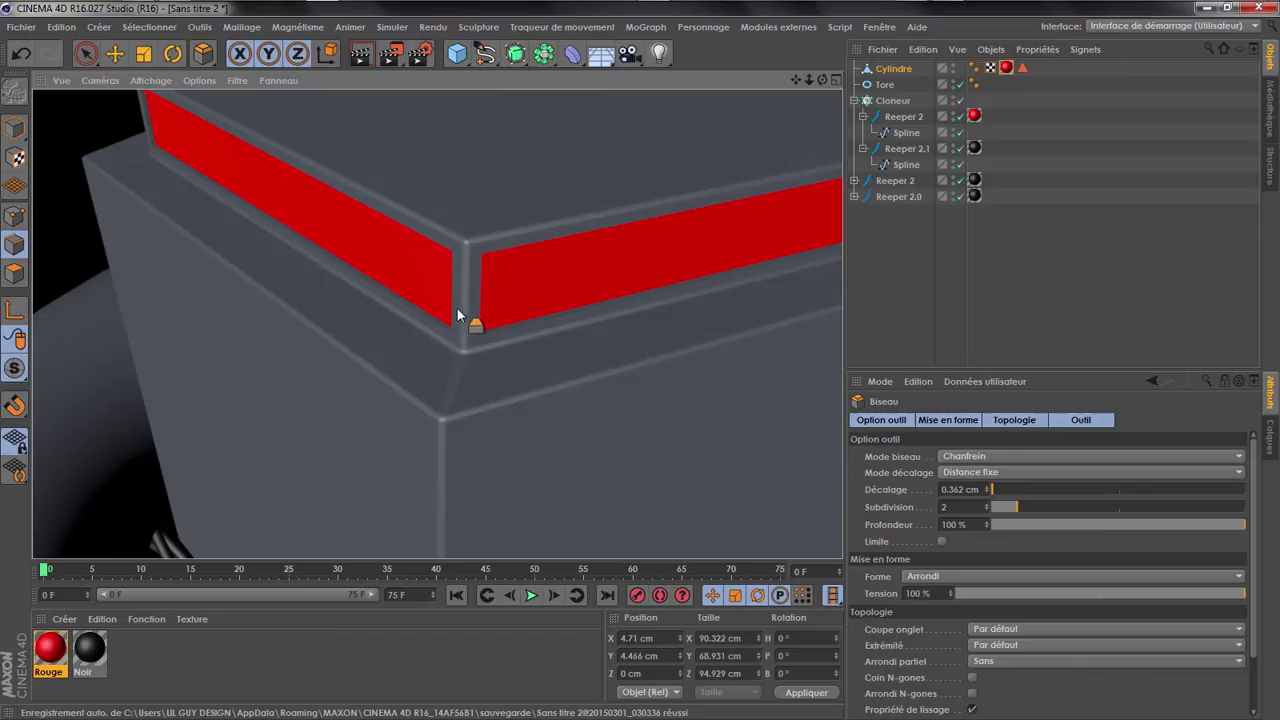
pyautogui.scroll(-3, 364, 269)
pyautogui.scroll(-4, 304, 268)
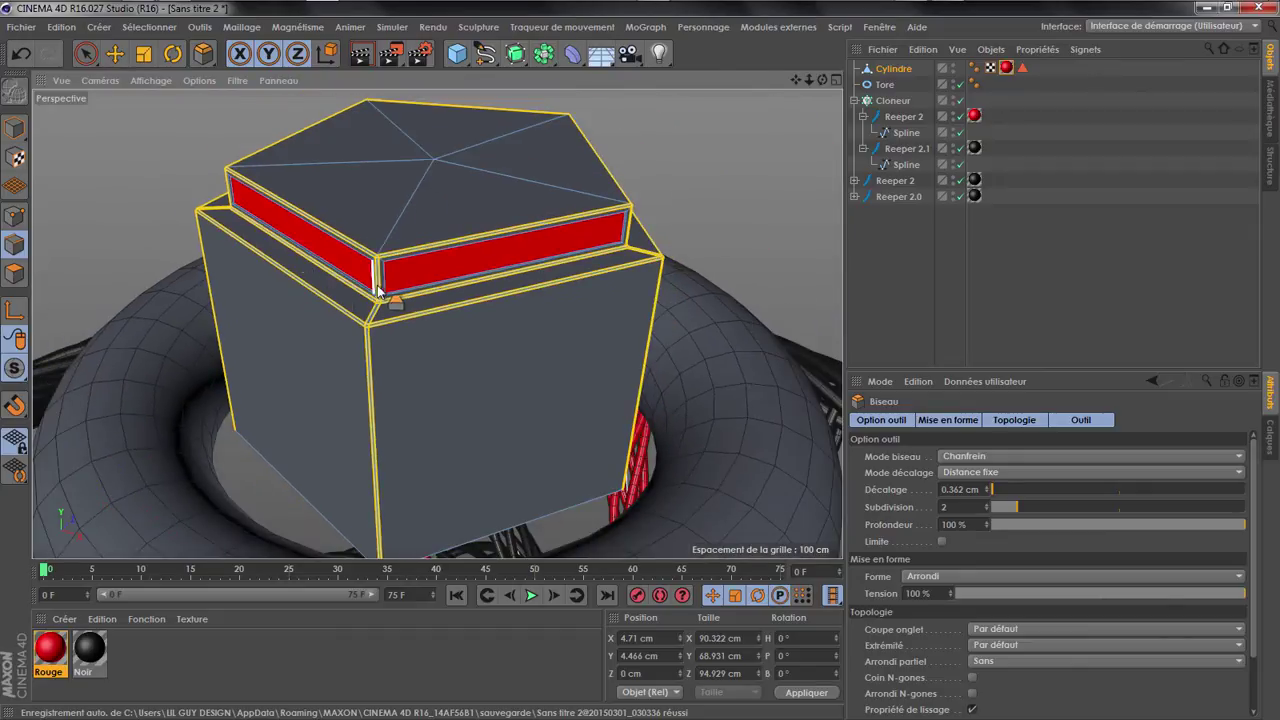
# Select the five large side faces of the cylinder's body below the red band
pyautogui.click(12, 272)
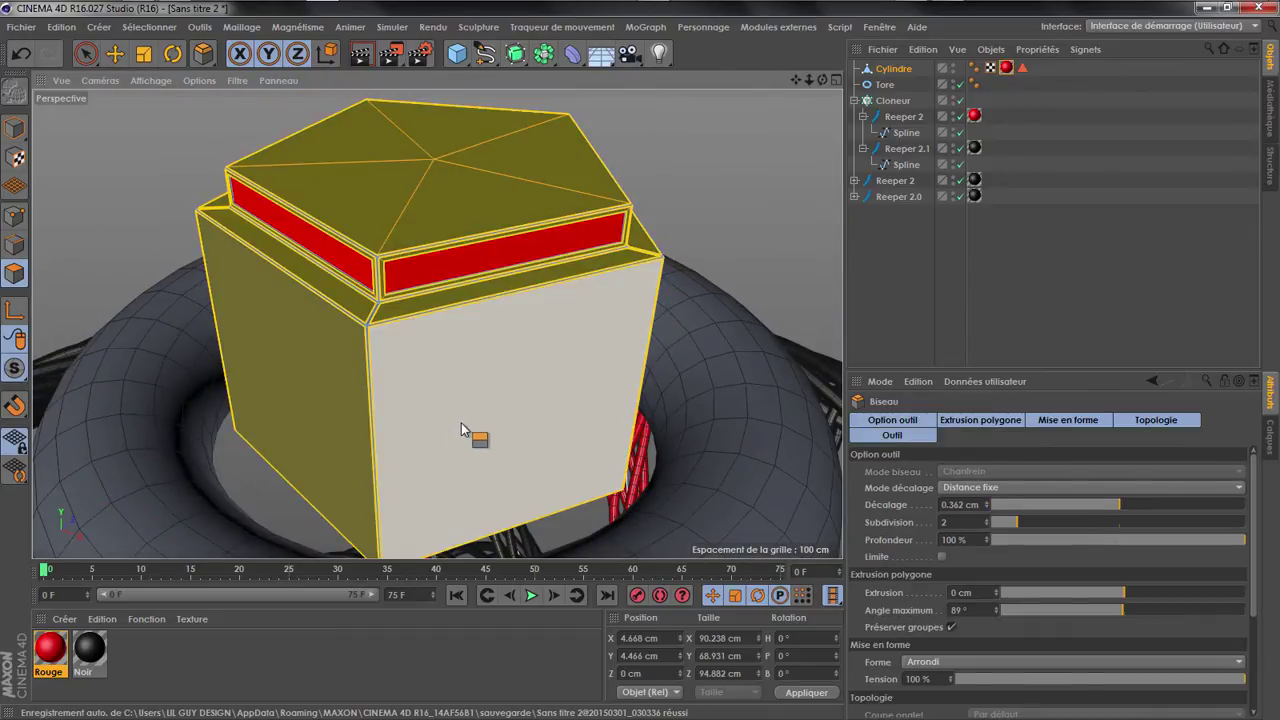
pyautogui.press('space')
pyautogui.click(471, 434)
pyautogui.keyDown('shift'); pyautogui.click(308, 398); pyautogui.keyUp('shift')
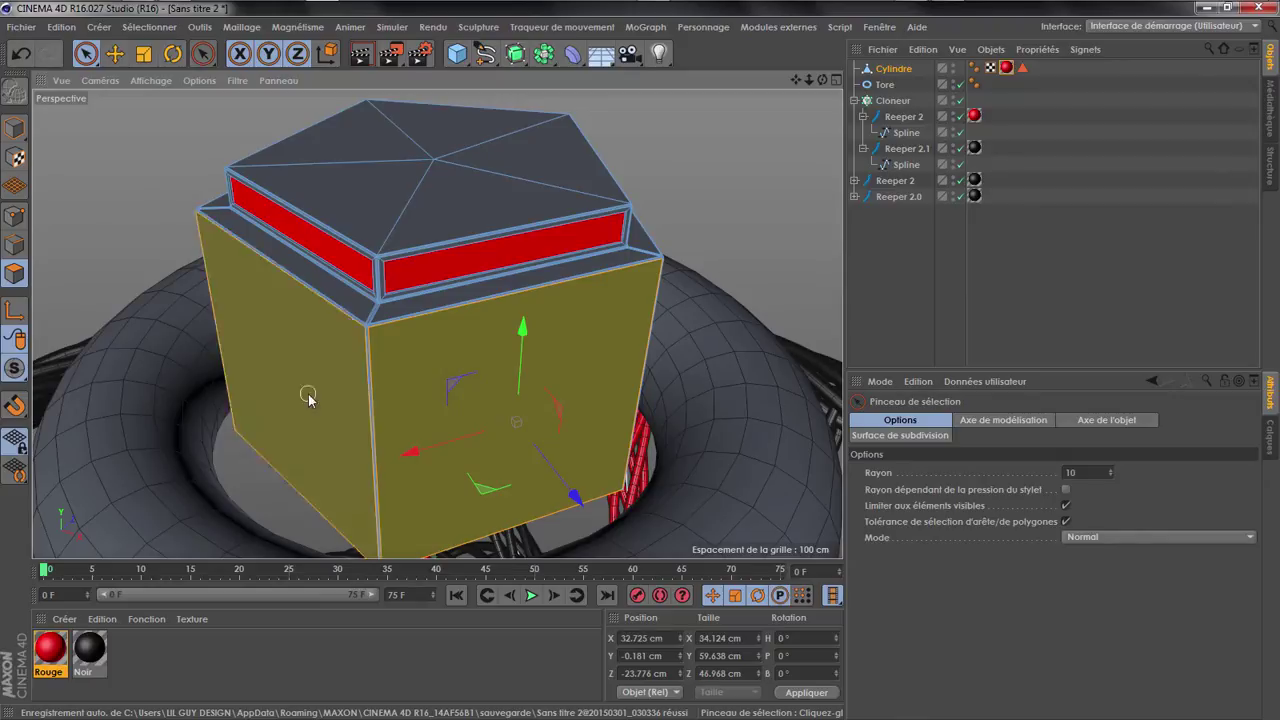
pyautogui.moveTo(823, 81); pyautogui.dragTo(690, 50)
pyautogui.keyDown('shift'); pyautogui.click(703, 427); pyautogui.keyUp('shift')
pyautogui.scroll(-3, 276, 263)
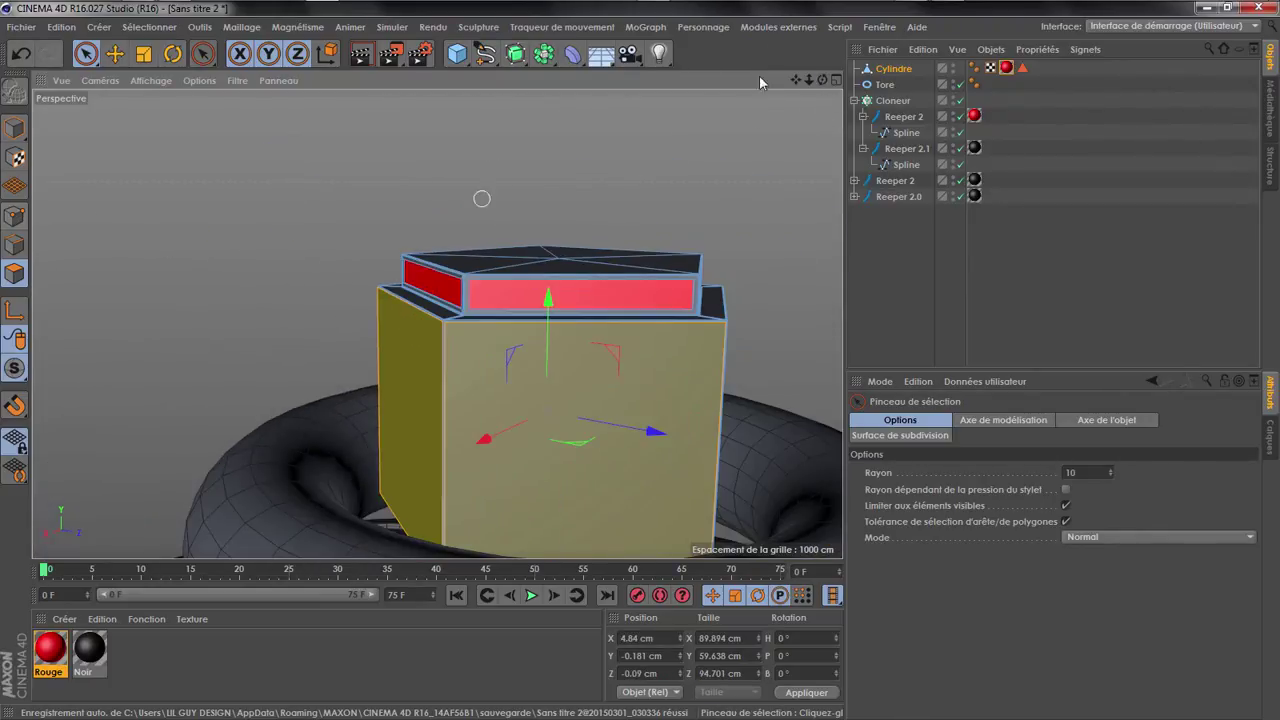
pyautogui.moveTo(796, 77); pyautogui.dragTo(418, 325)
pyautogui.keyDown('shift'); pyautogui.click(580, 312); pyautogui.keyUp('shift')
pyautogui.keyDown('shift'); pyautogui.click(393, 309); pyautogui.keyUp('shift')
# Inset the selected large side faces individually by about 4 cm
pyautogui.moveTo(821, 79); pyautogui.dragTo(566, 383)
pyautogui.rightClick(566, 383)
pyautogui.click(621, 353)
pyautogui.moveTo(708, 370); pyautogui.dragTo(644, 370)
pyautogui.moveTo(527, 319); pyautogui.dragTo(528, 317)
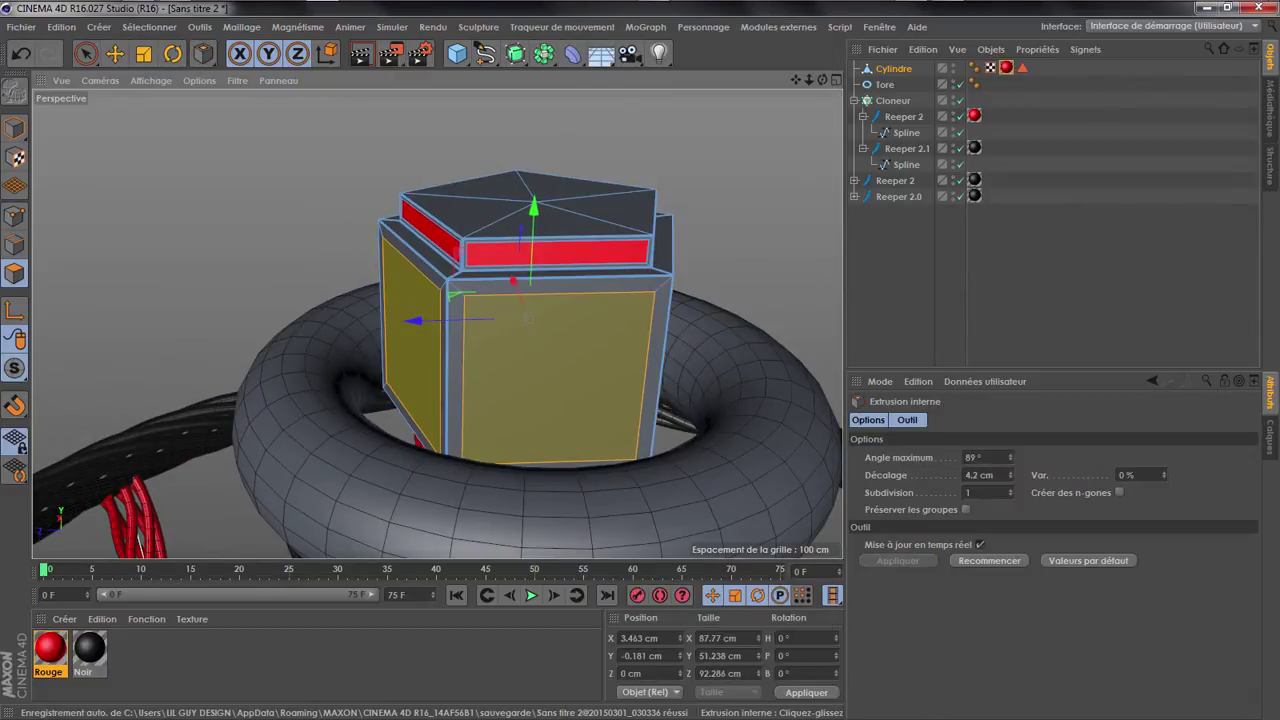
# Extrude the inset side faces inward to form a shallow recess in each side of the body
pyautogui.rightClick(730, 425)
pyautogui.click(800, 333)
pyautogui.moveTo(527, 317); pyautogui.dragTo(553, 318)
pyautogui.moveTo(400, 262); pyautogui.dragTo(392, 261)
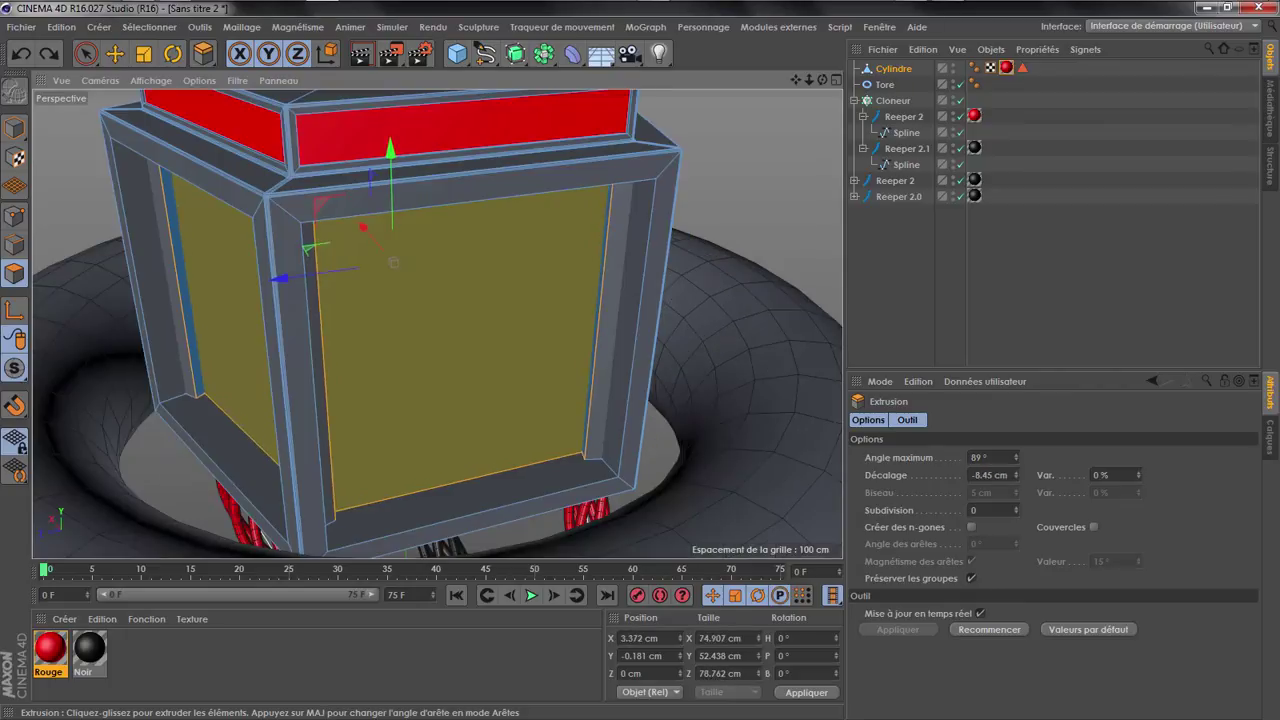
pyautogui.moveTo(770, 235); pyautogui.dragTo(769, 235)
# Inset the recessed side faces once more and extrude the inner faces outward by about 3 cm
pyautogui.rightClick(769, 235)
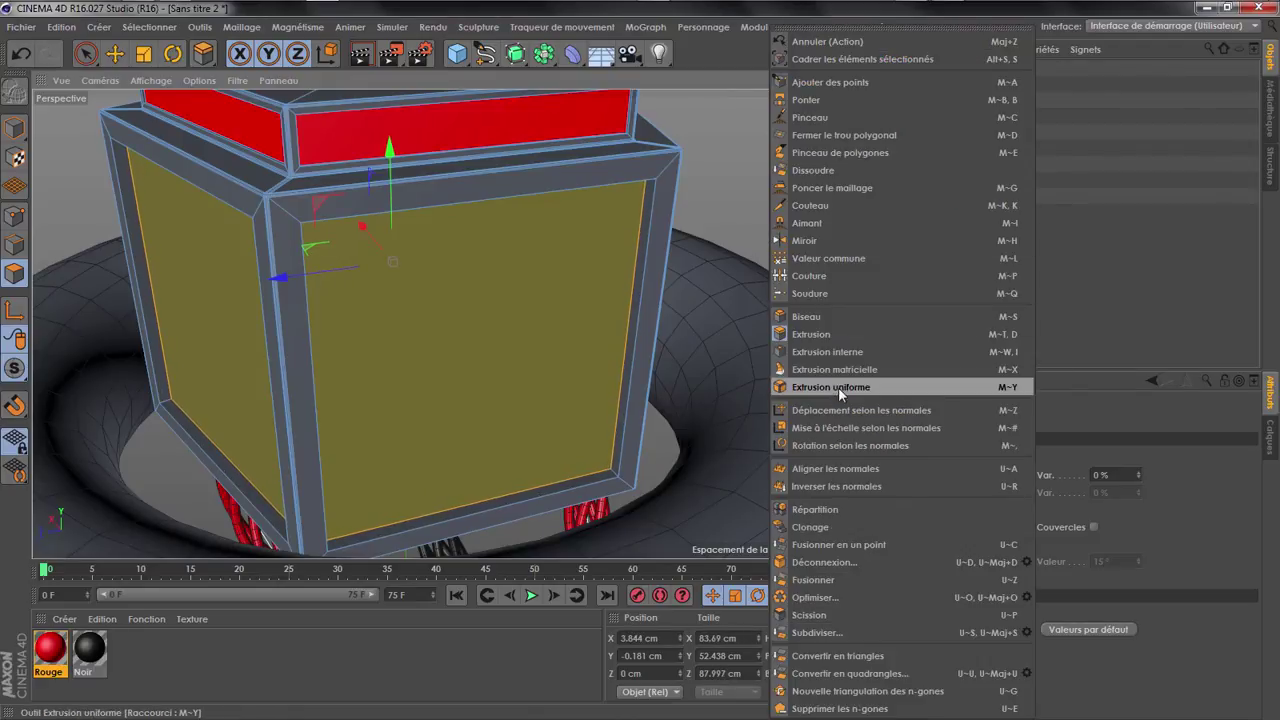
pyautogui.click(839, 356)
pyautogui.moveTo(790, 352)
pyautogui.mouseDown()
pyautogui.moveTo(766, 352)
pyautogui.moveTo(836, 345)
pyautogui.moveTo(777, 345)
pyautogui.mouseUp()
pyautogui.rightClick(830, 352)
pyautogui.click(845, 329)
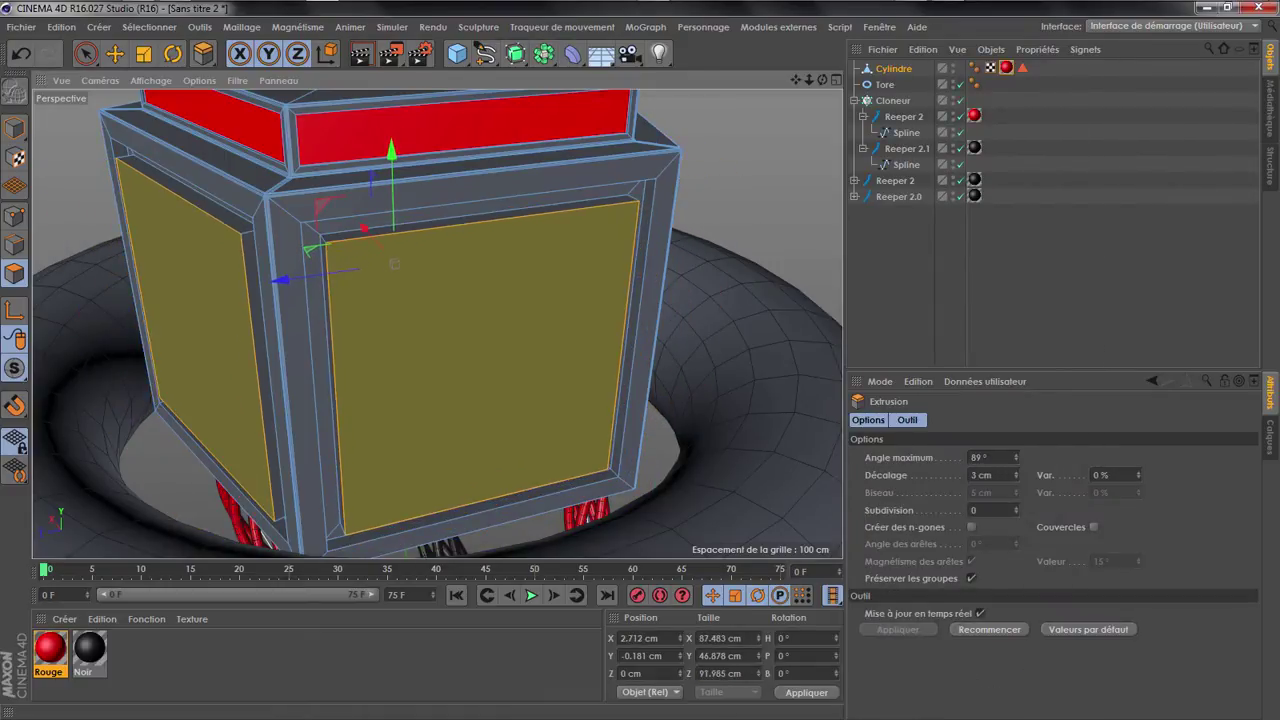
# Bevel the selected side panel faces of the pentagonal cylinder with a 0.3 cm offset, 2 subdivisions and 0.3 cm extrusion
pyautogui.moveTo(823, 81); pyautogui.dragTo(437, 323)
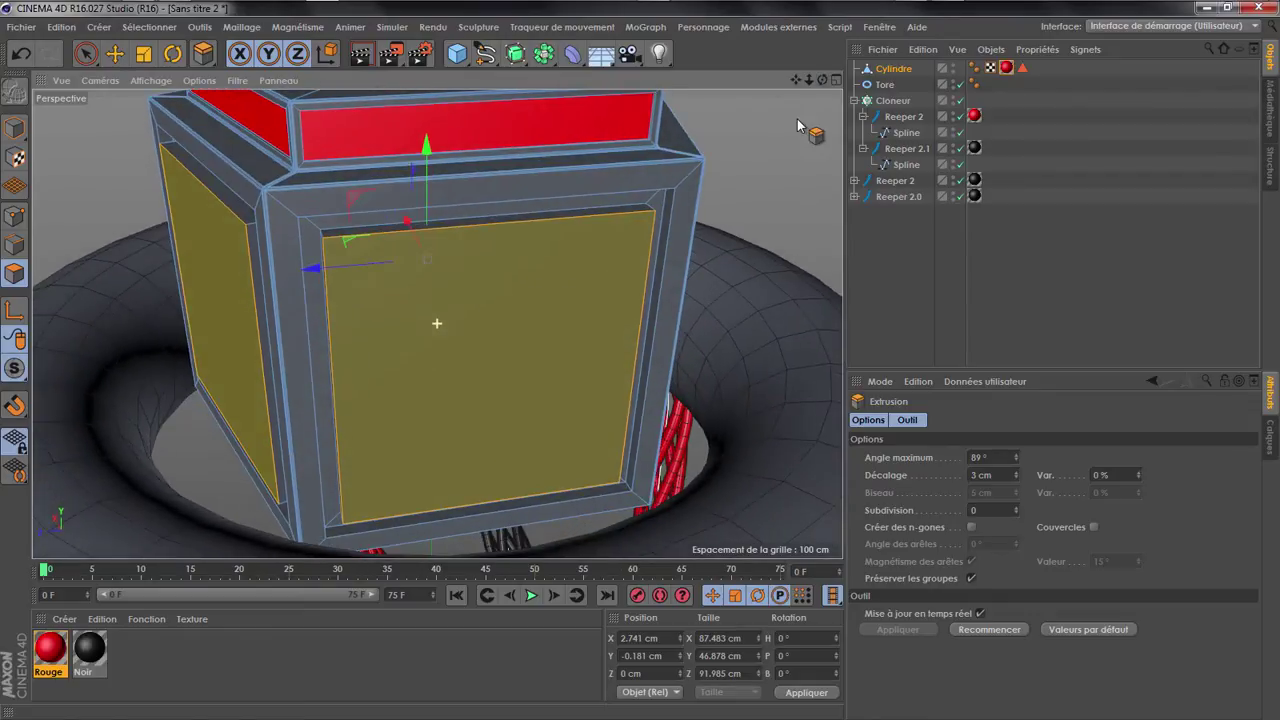
pyautogui.rightClick(797, 122)
pyautogui.click(1078, 190)
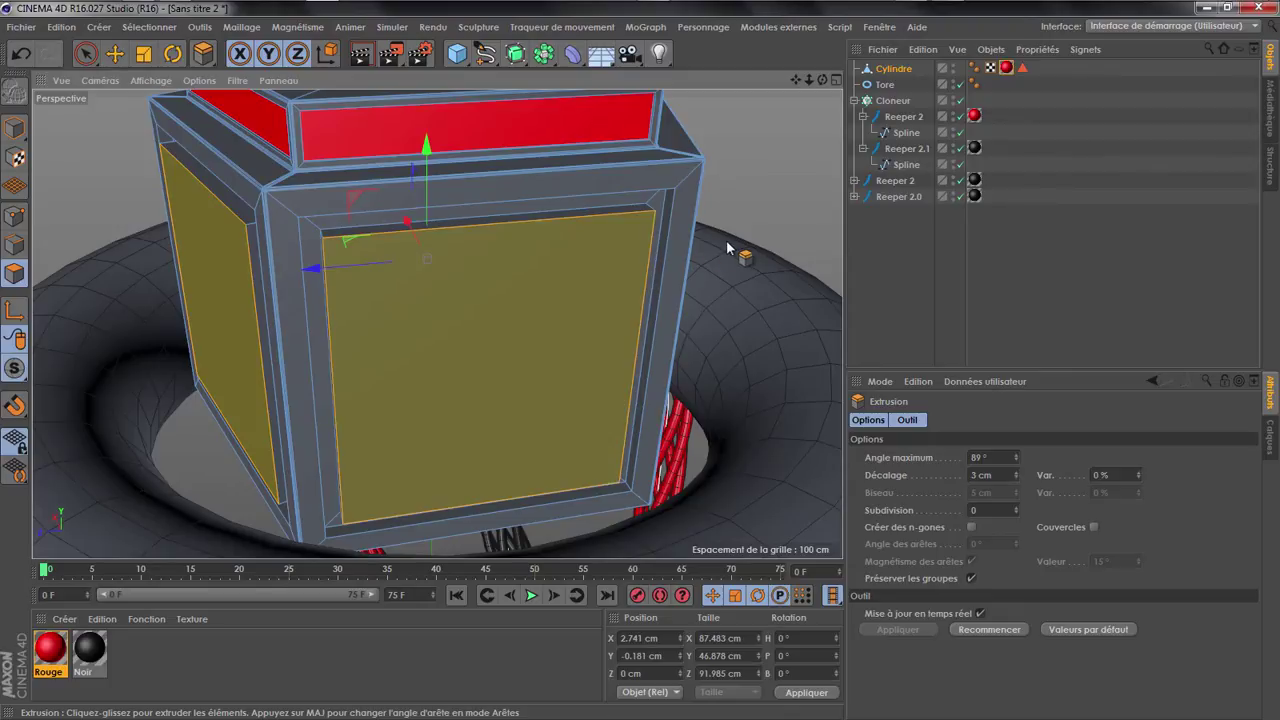
pyautogui.rightClick(732, 280)
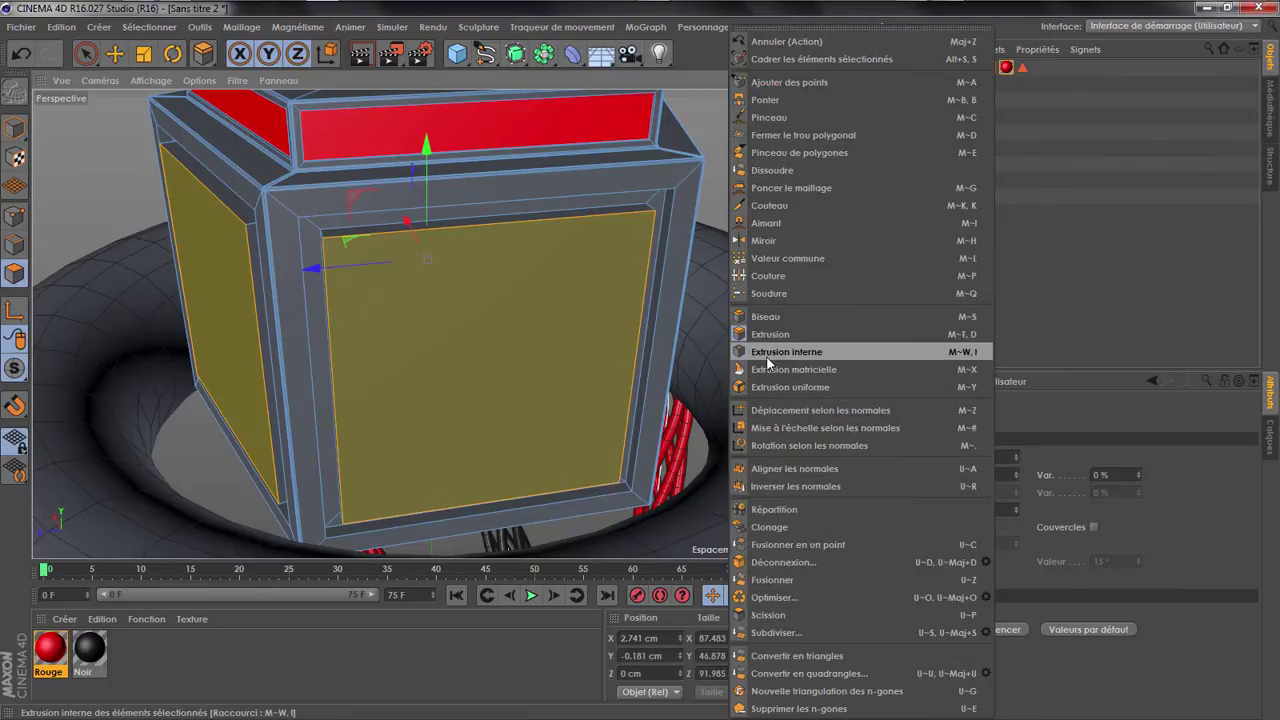
pyautogui.click(770, 316)
pyautogui.moveTo(750, 320); pyautogui.dragTo(732, 320)
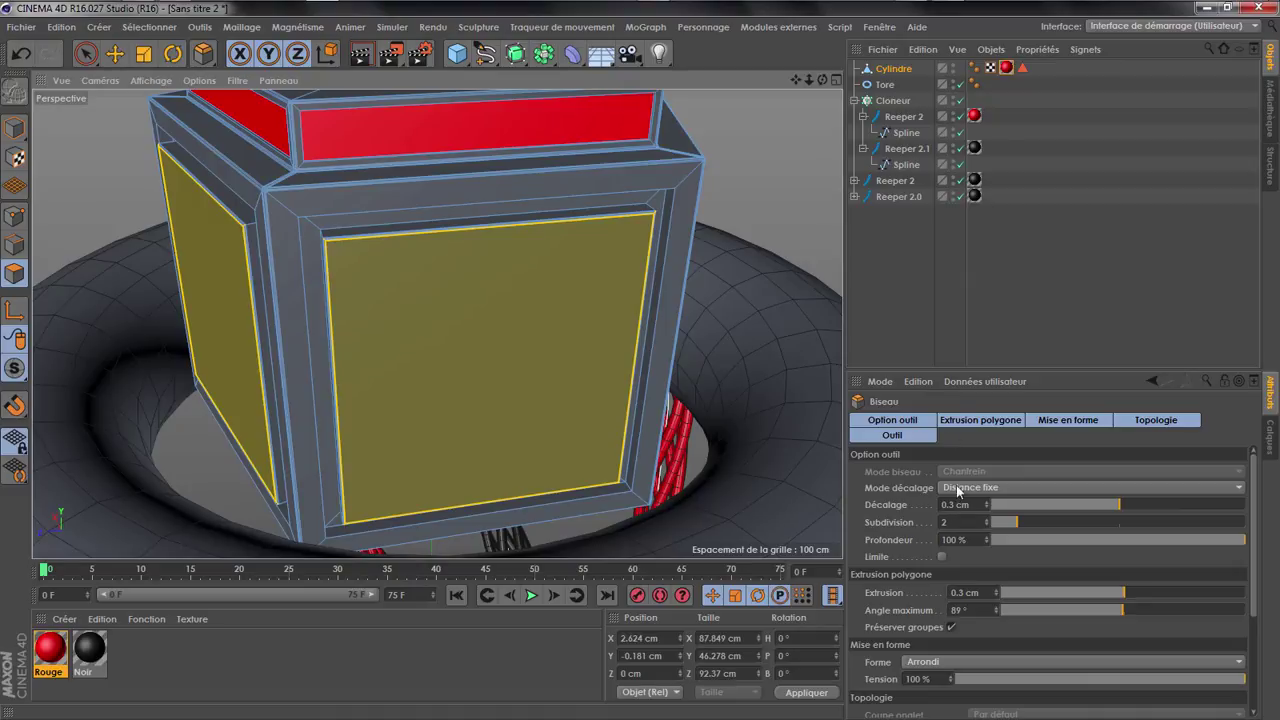
pyautogui.click(957, 323)
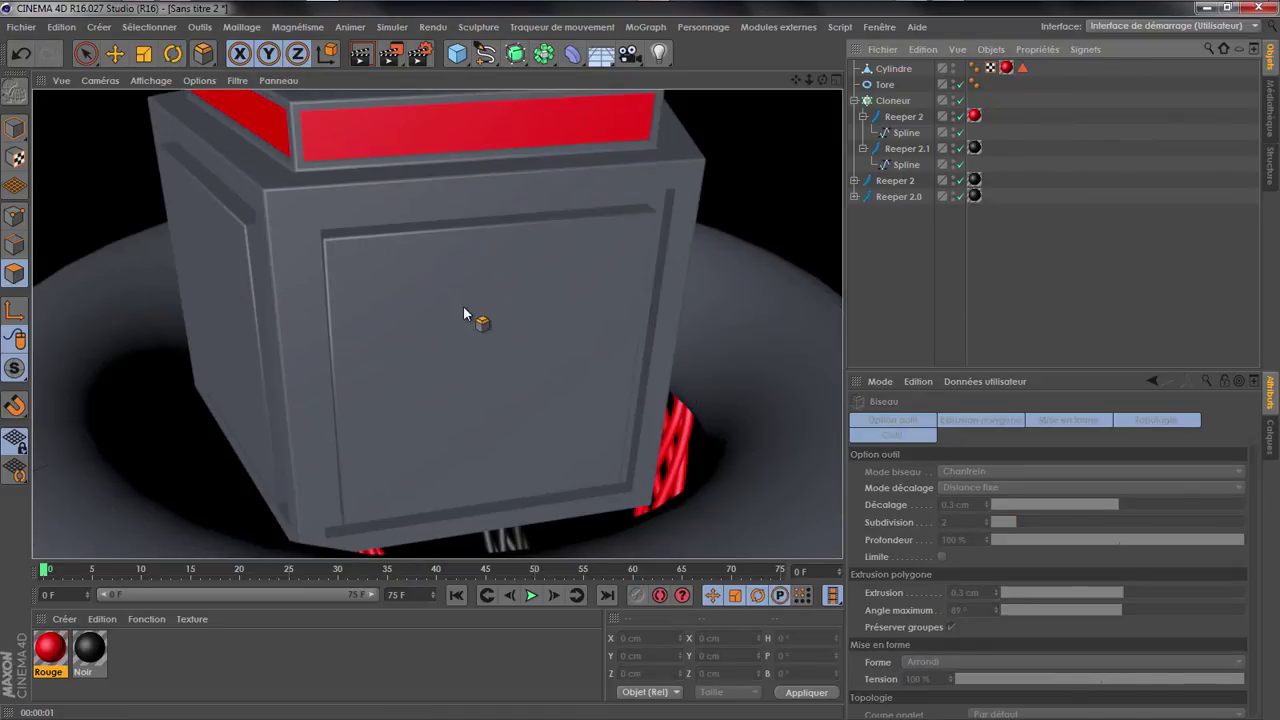
# Apply the Noir material to the Cylindre object and place the red material tag after it so the upper band stays red
pyautogui.scroll(-4, 612, 452)
pyautogui.moveTo(738, 2)
pyautogui.click(653, 12)
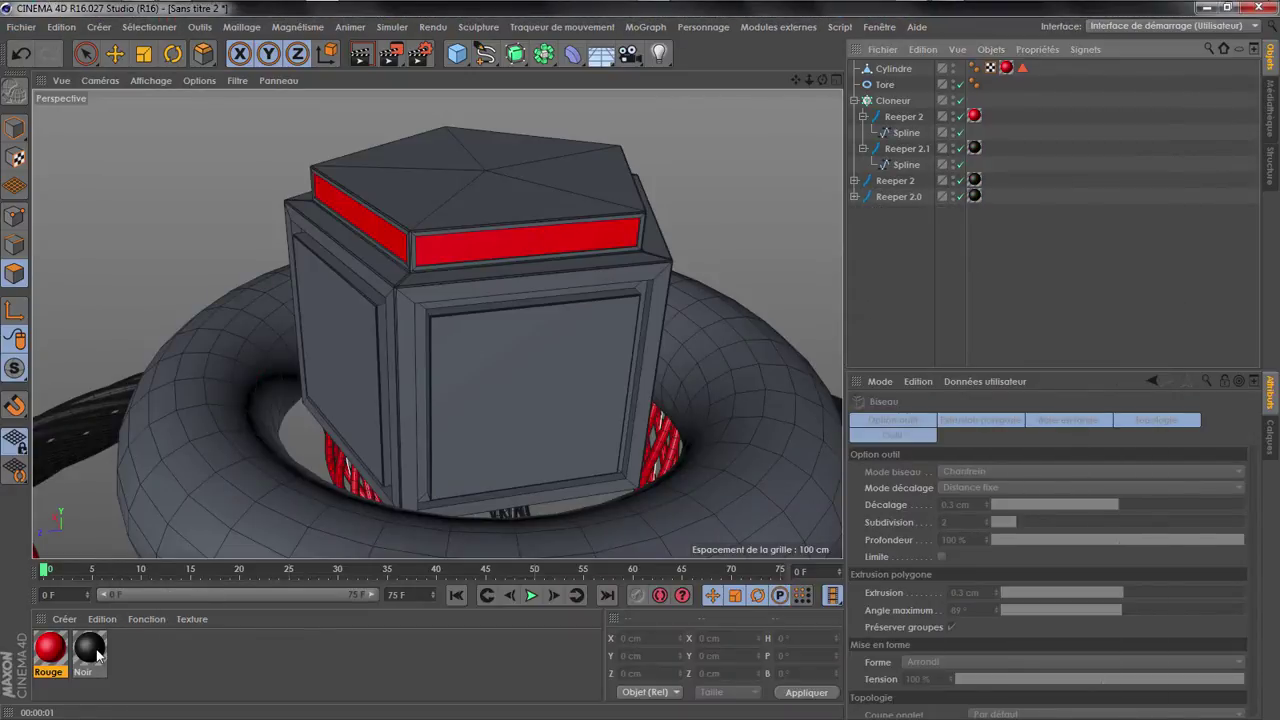
pyautogui.moveTo(96, 651); pyautogui.dragTo(1027, 53)
pyautogui.moveTo(897, 63); pyautogui.dragTo(1043, 71)
pyautogui.click(1053, 144)
pyautogui.click(1031, 148)
pyautogui.scroll(-2, 438, 295)
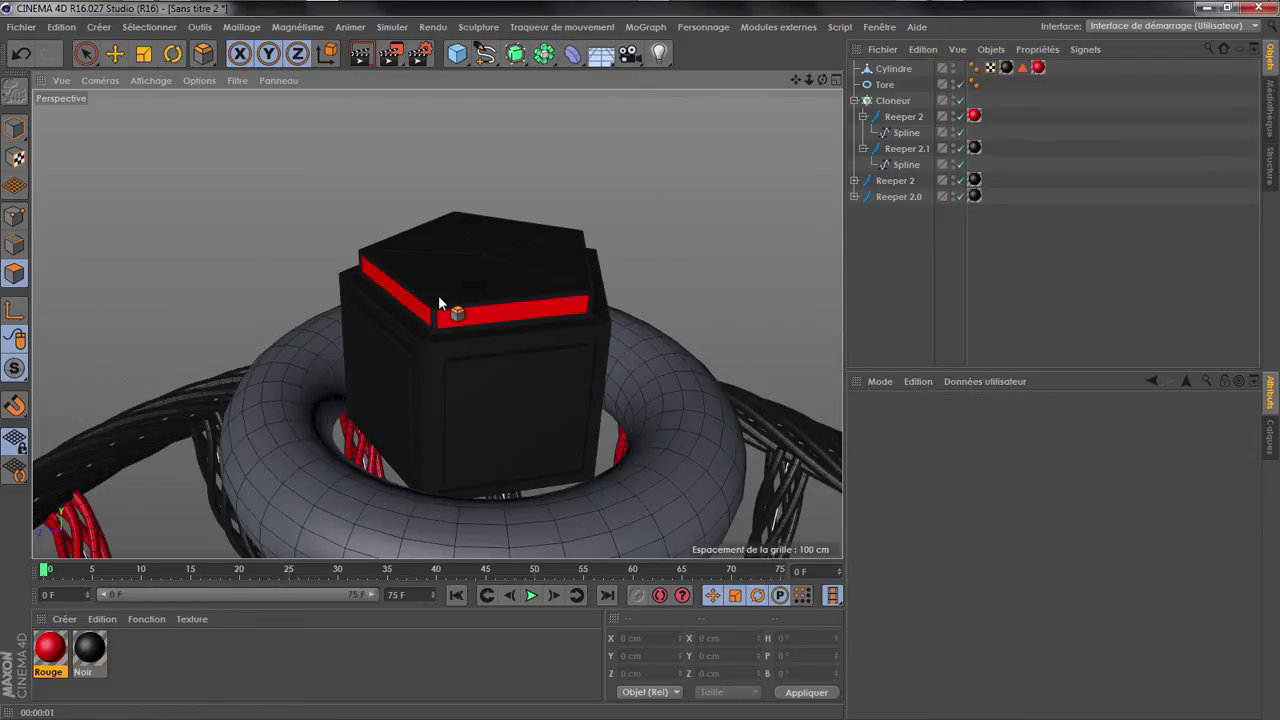
# Lower the whole Cylindre object in model mode to a Y position of about 319 cm, inside the torus
pyautogui.moveTo(822, 78); pyautogui.dragTo(760, 110)
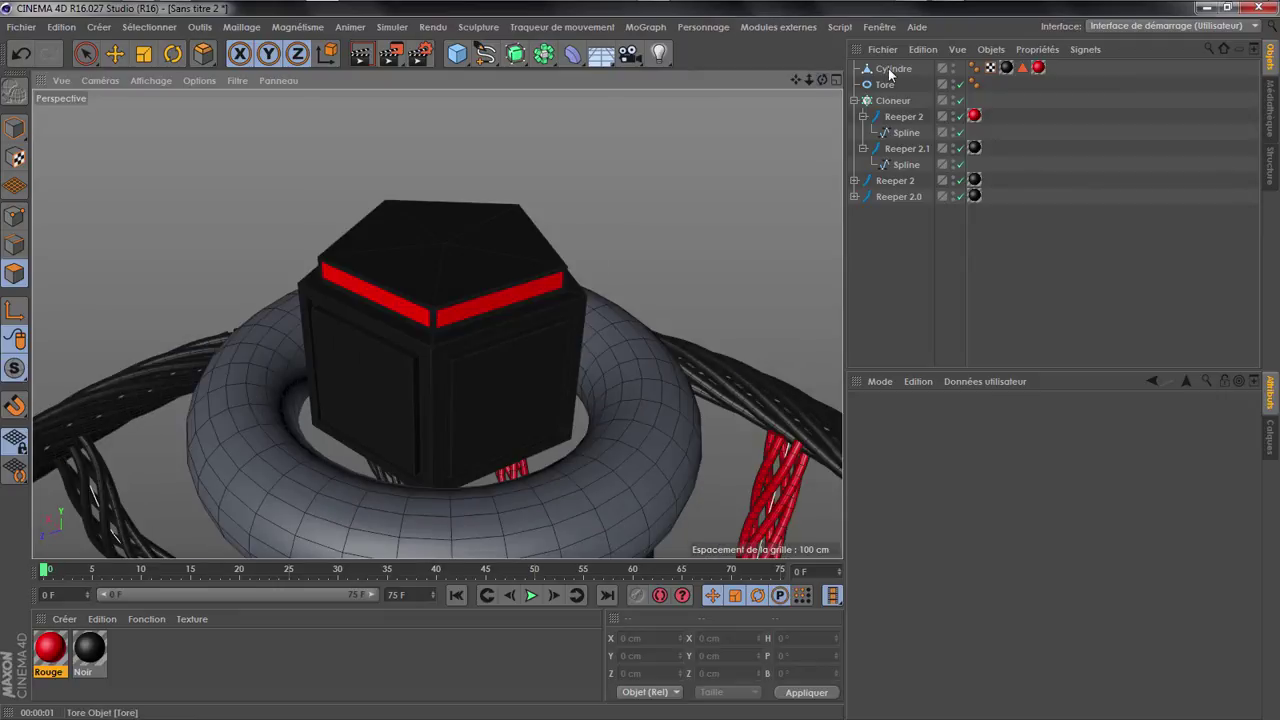
pyautogui.click(891, 68)
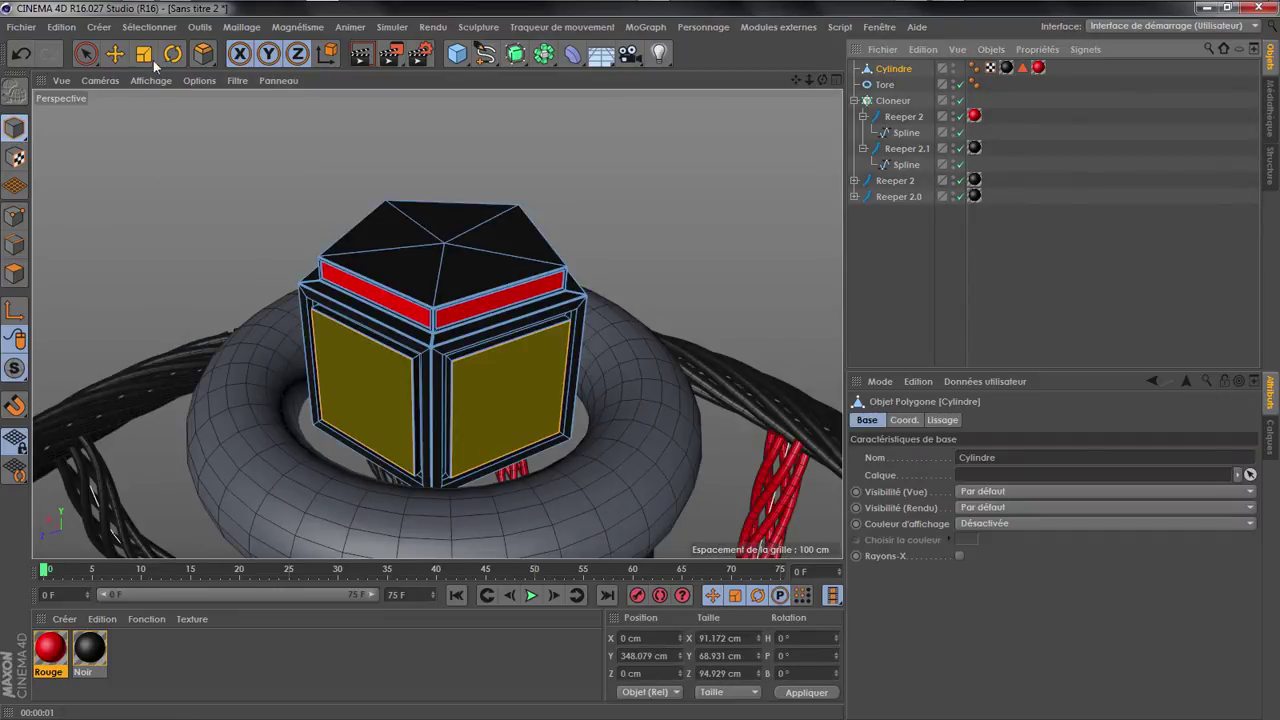
pyautogui.click(14, 126)
pyautogui.moveTo(446, 241); pyautogui.dragTo(446, 310)
pyautogui.scroll(-2, 443, 137)
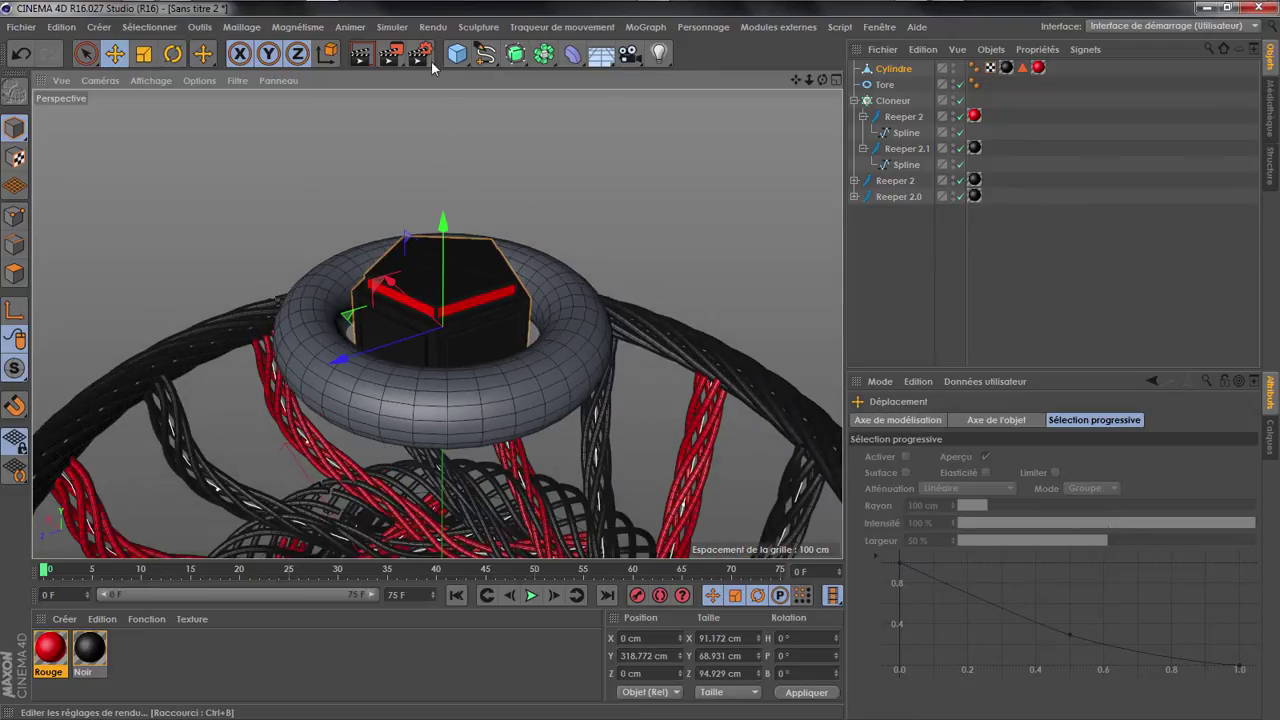
pyautogui.scroll(-5, 399, 134)
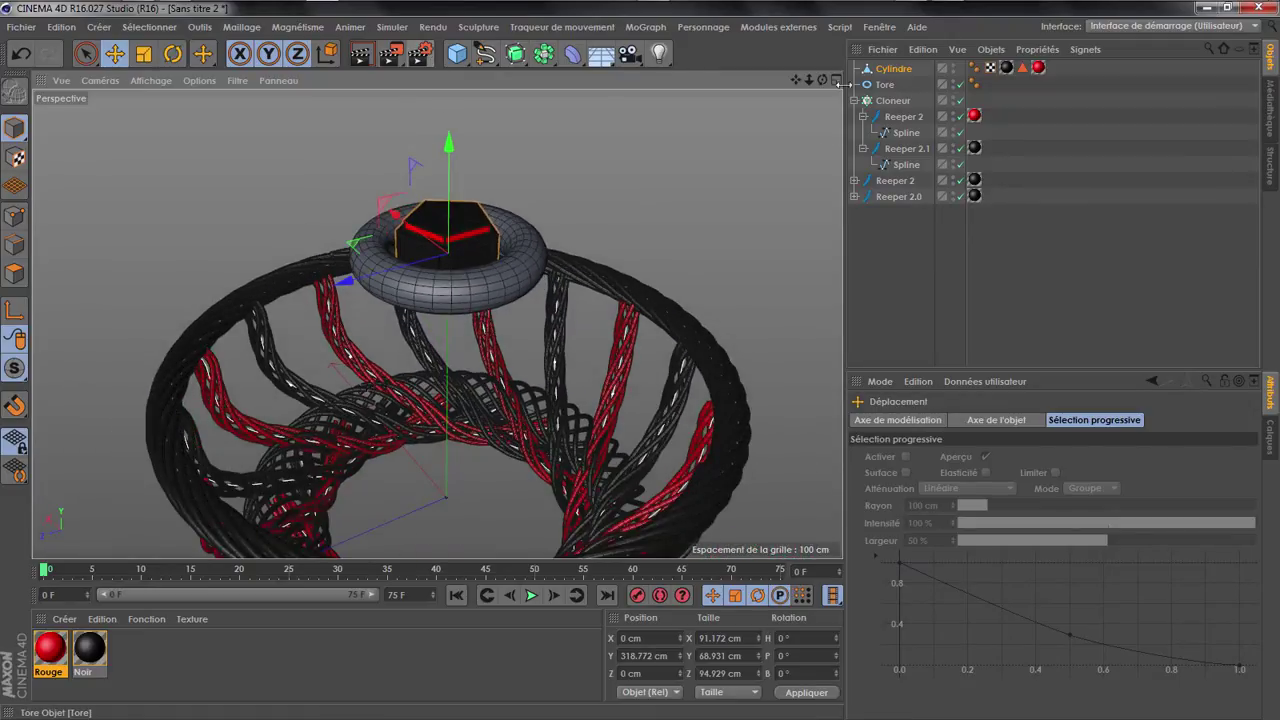
# Set the Y scale of the Tore object to 1.5
pyautogui.moveTo(822, 79)
pyautogui.mouseDown()
pyautogui.moveTo(816, 38)
pyautogui.moveTo(820, 98)
pyautogui.mouseUp()
pyautogui.click(880, 85)
pyautogui.scroll(2, 474, 235)
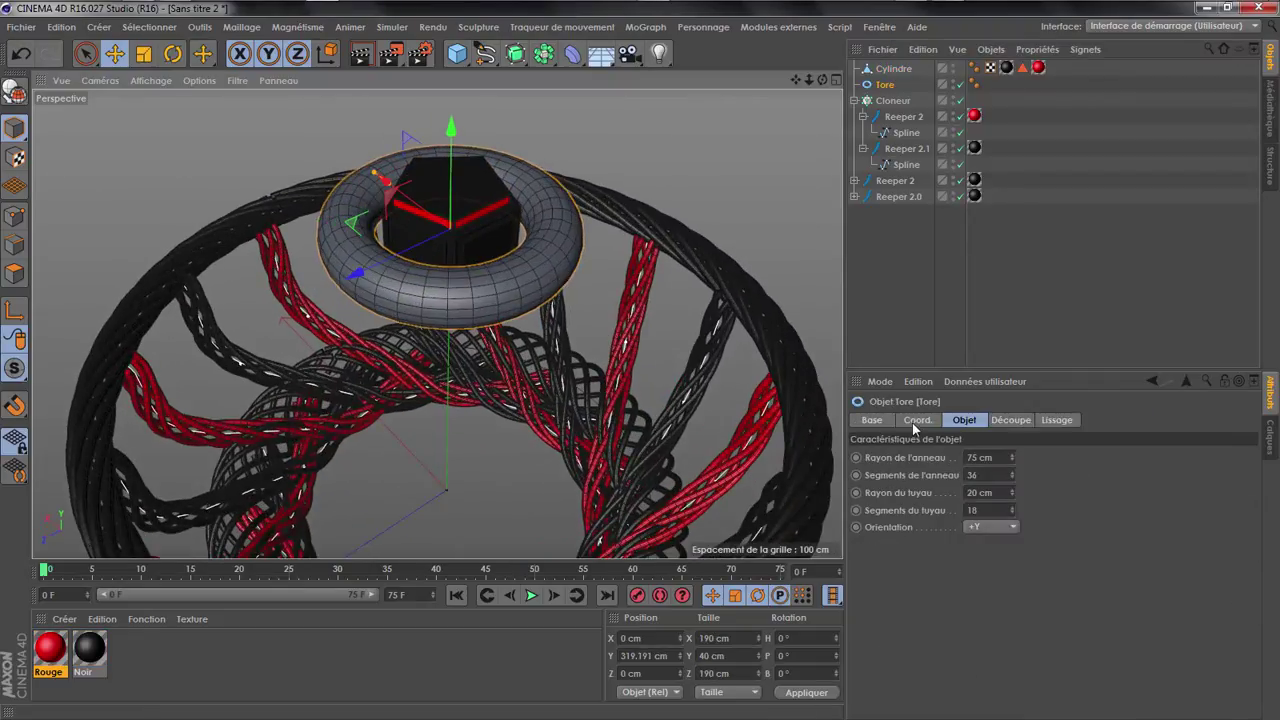
pyautogui.click(1054, 474)
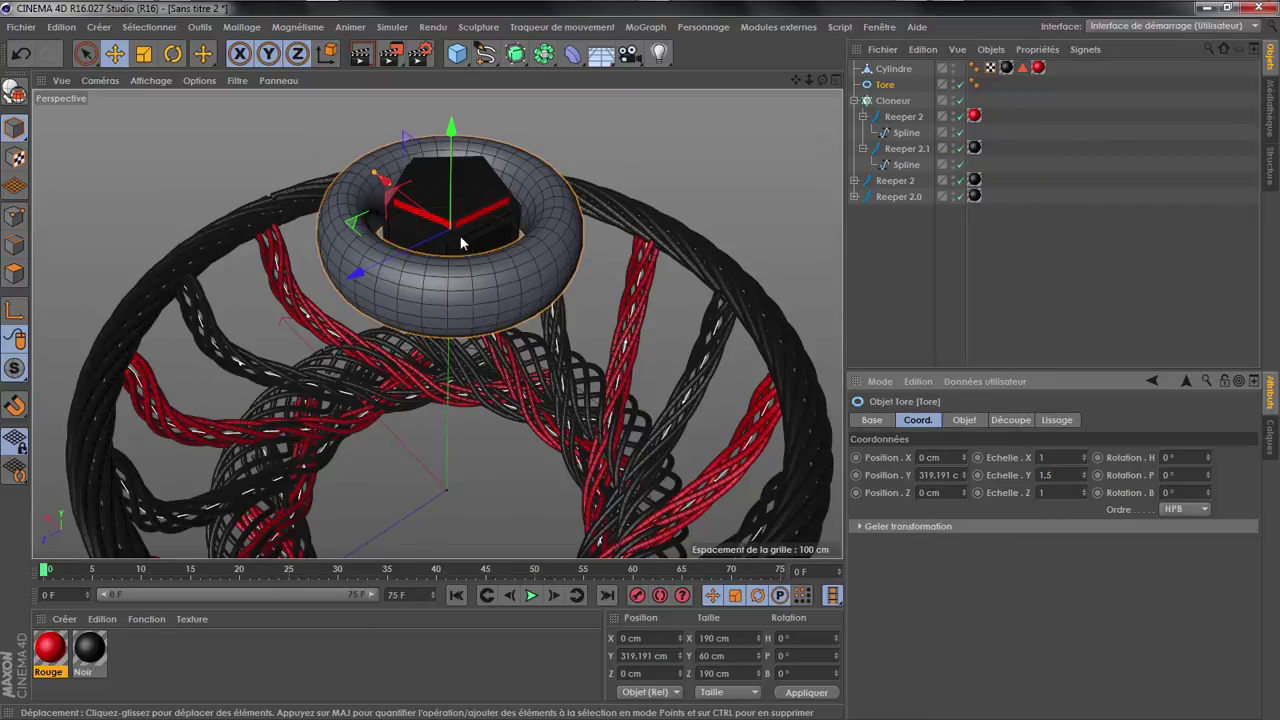
pyautogui.scroll(3, 447, 200)
pyautogui.scroll(3, 447, 200)
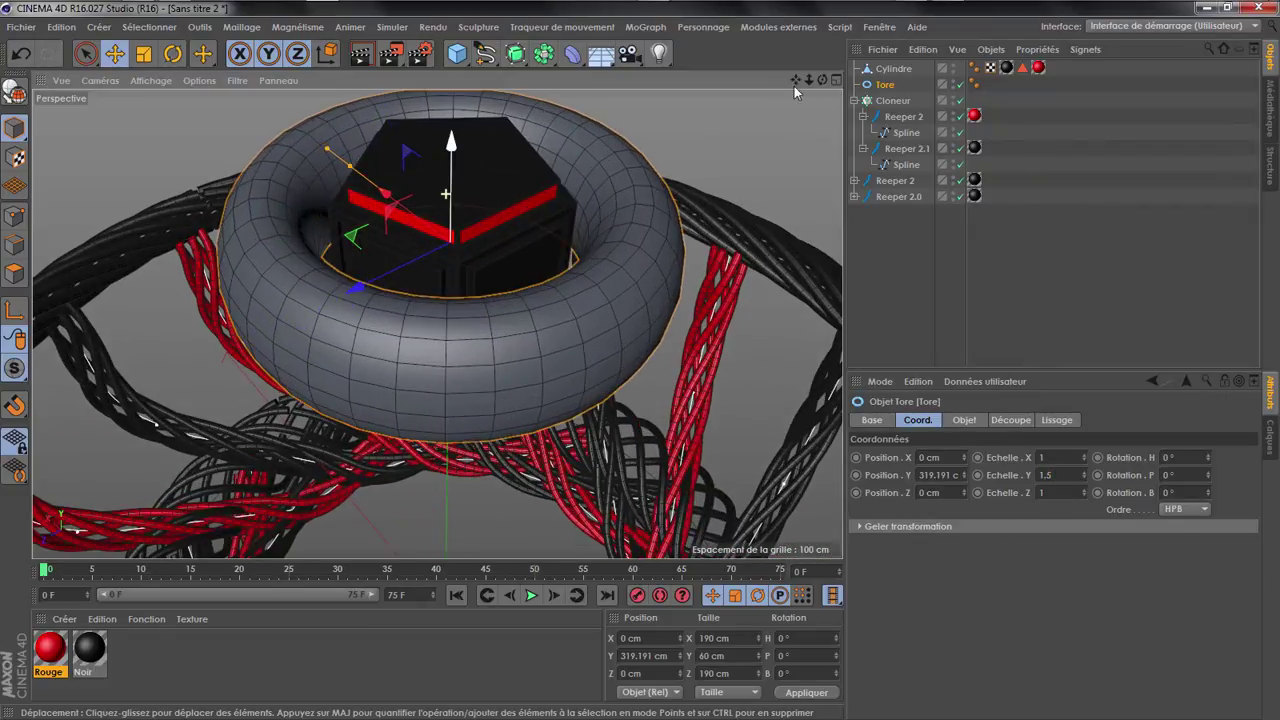
# Increase the torus's ring radius to 94 cm
pyautogui.moveTo(822, 80); pyautogui.dragTo(838, 84)
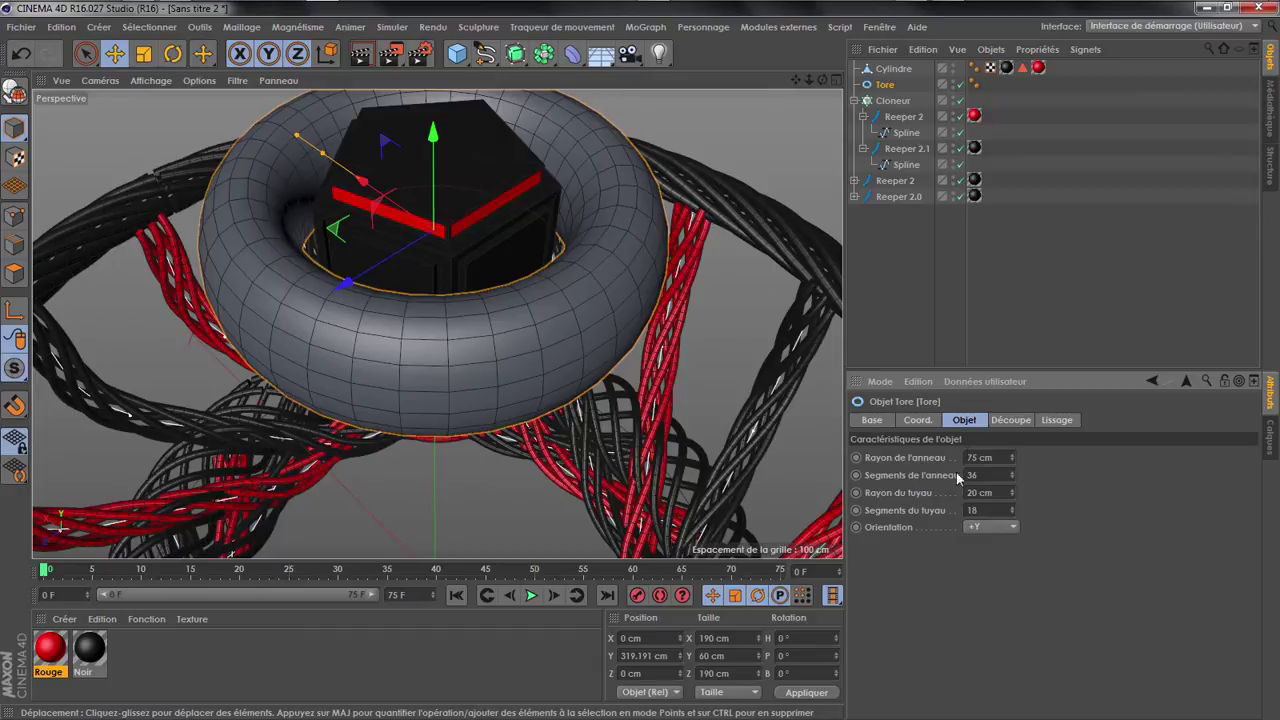
pyautogui.moveTo(1013, 454); pyautogui.dragTo(1013, 451)
pyautogui.moveTo(823, 80); pyautogui.dragTo(924, 606)
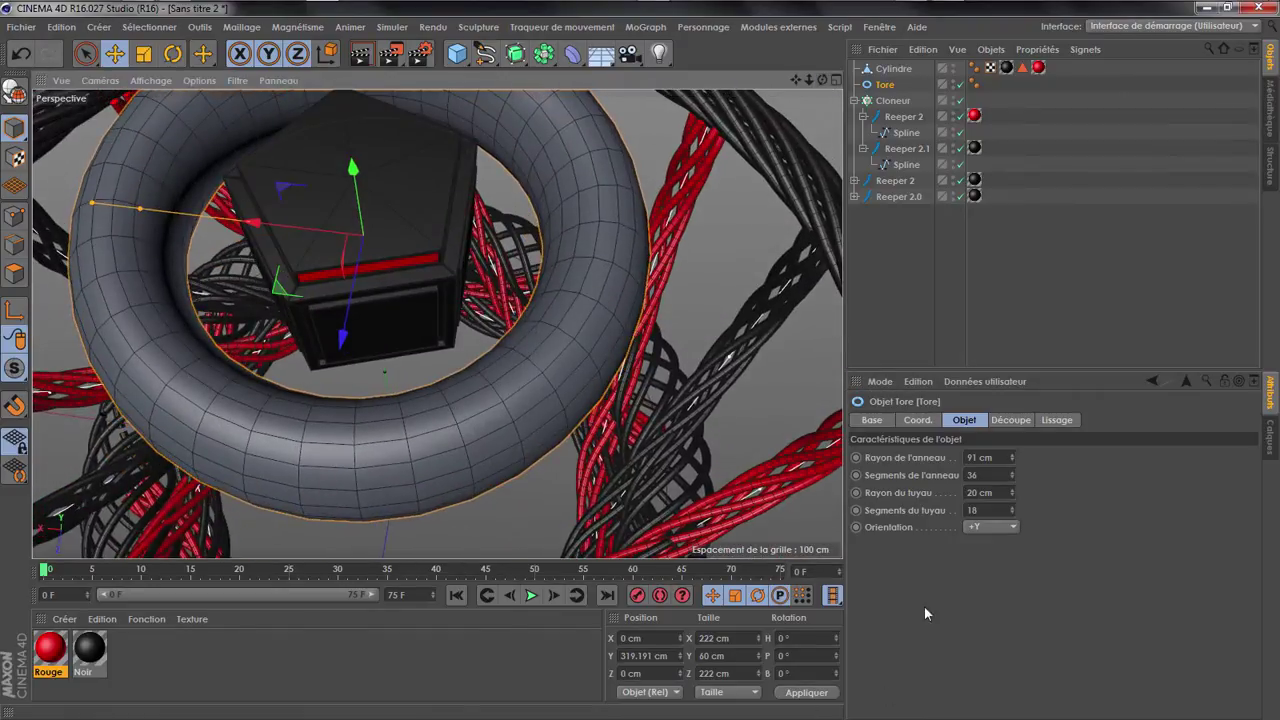
pyautogui.click(1012, 454)
pyautogui.click(1012, 454)
pyautogui.click(1012, 454)
pyautogui.scroll(-3, 600, 283)
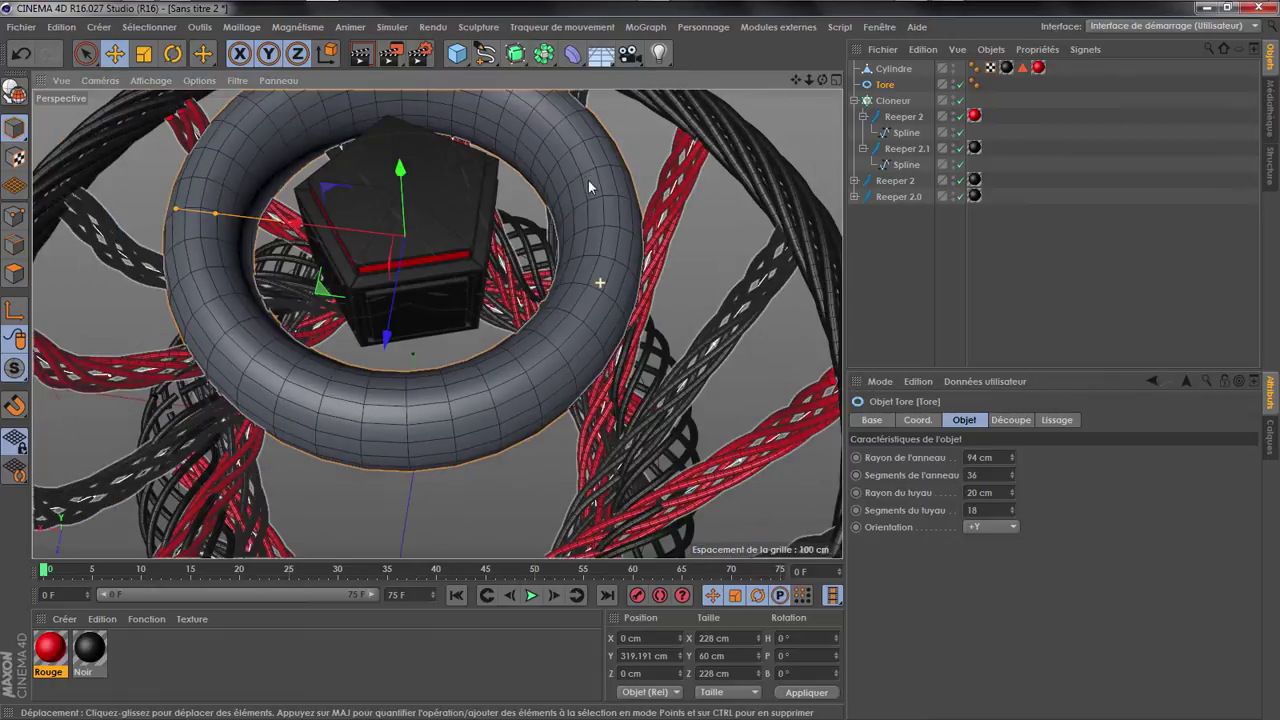
# In the front view, start a linear spline with its first point below the basket at about X 65 cm, Y -82 cm
pyautogui.moveTo(825, 75); pyautogui.dragTo(832, 15)
pyautogui.scroll(-4, 343, 133)
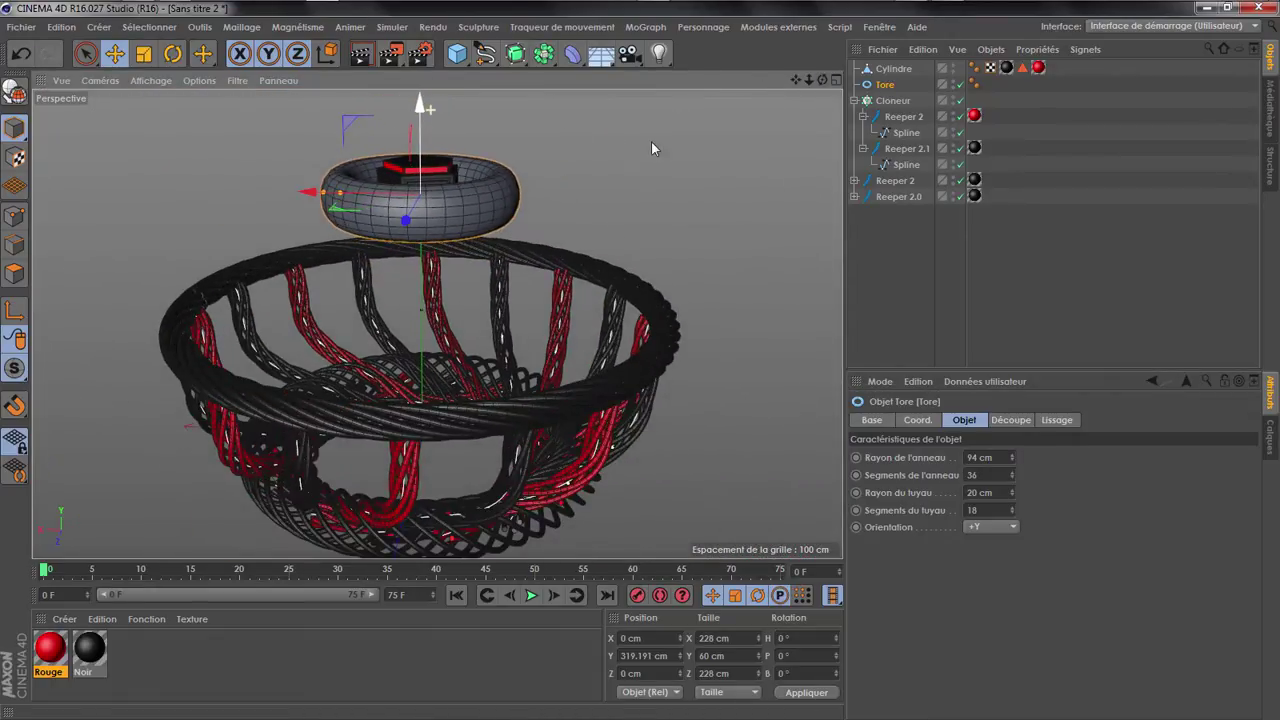
pyautogui.moveTo(823, 78); pyautogui.dragTo(838, 30)
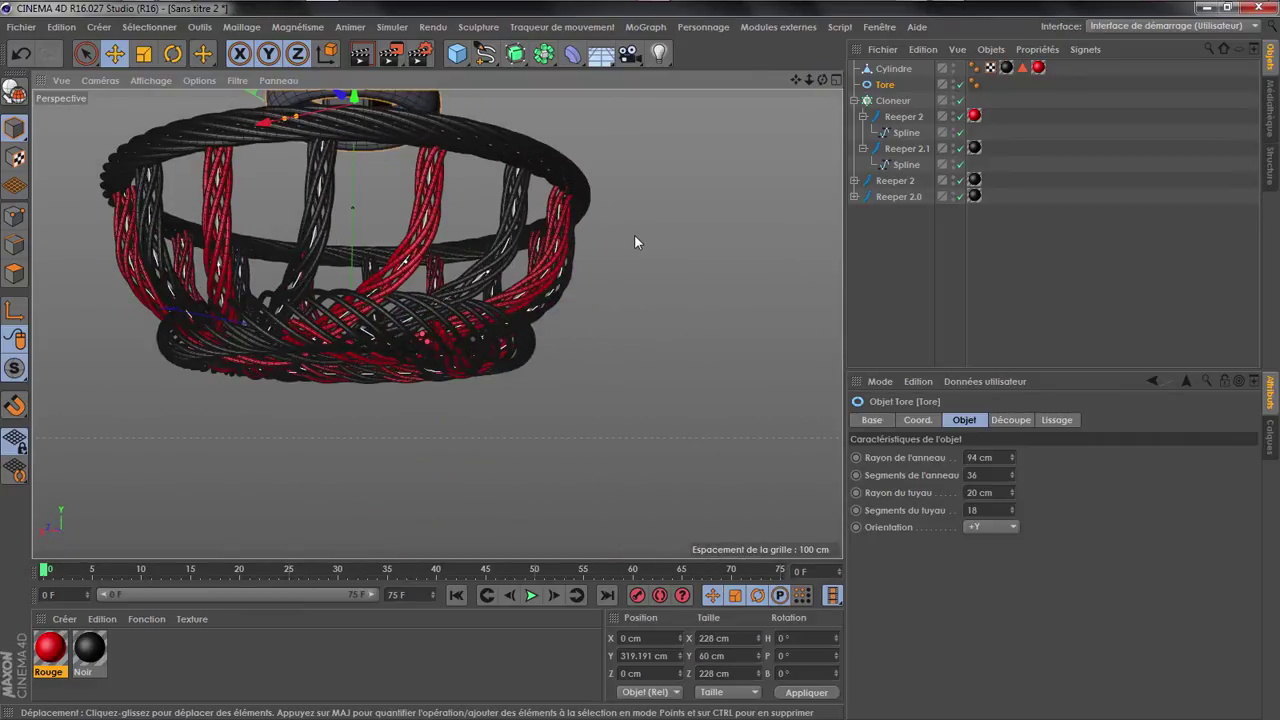
pyautogui.middleClick(635, 236)
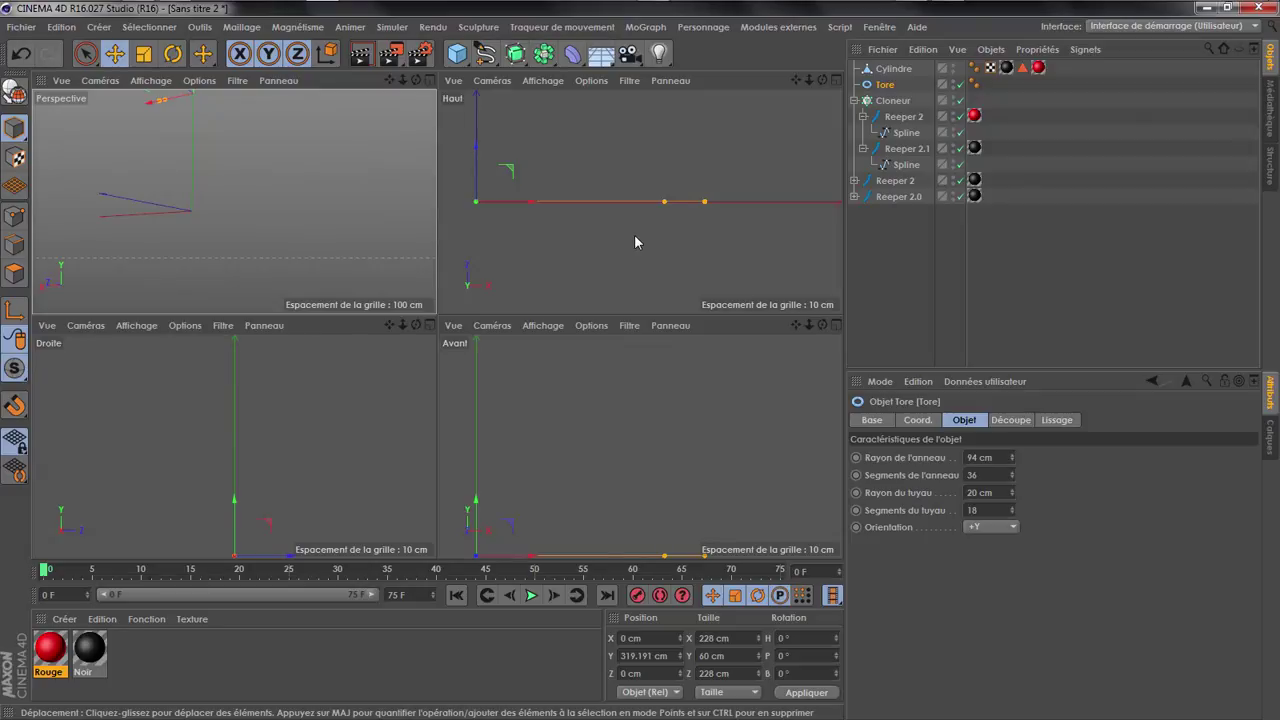
pyautogui.middleClick(613, 410)
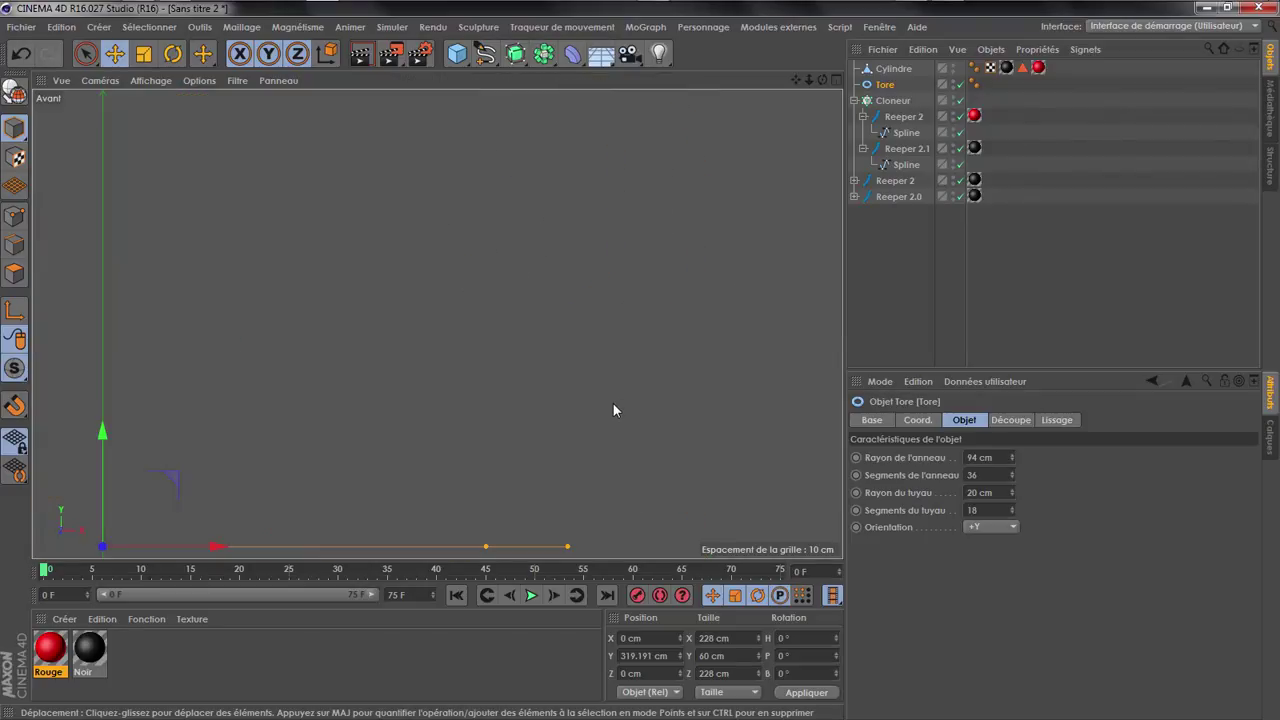
pyautogui.scroll(-5, 586, 248)
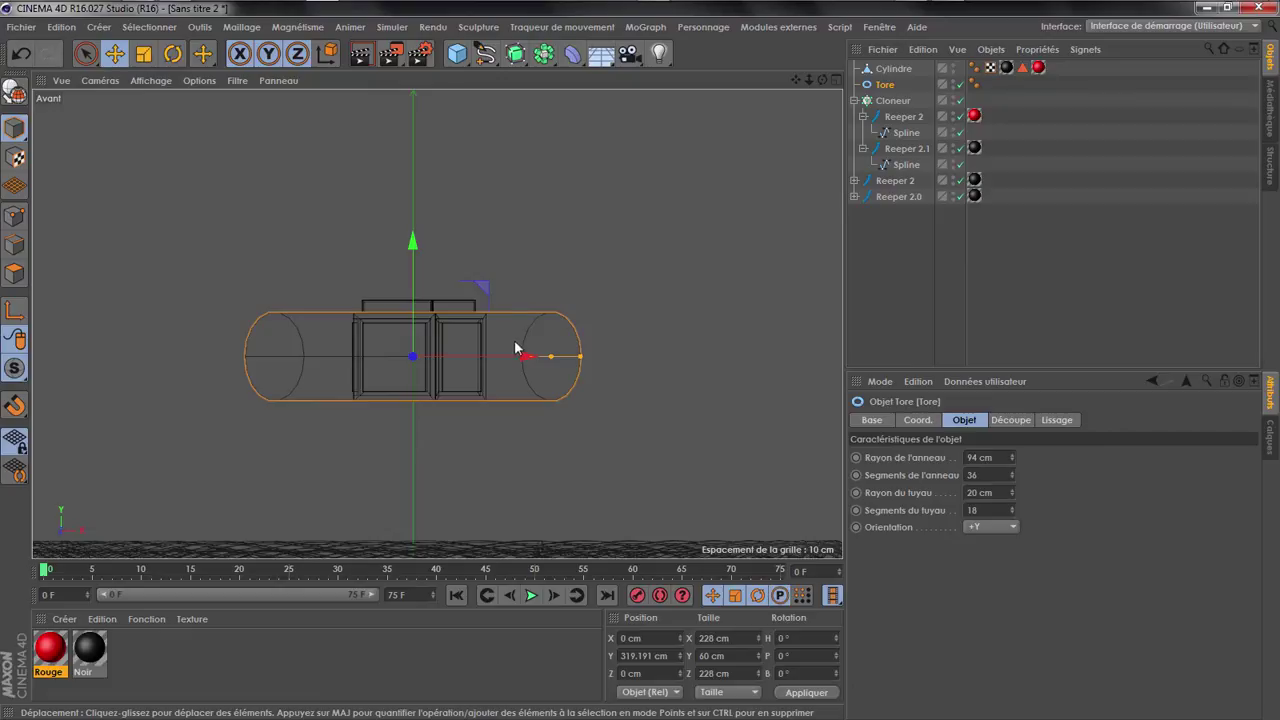
pyautogui.scroll(-3, 257, 127)
pyautogui.scroll(4, 580, 330)
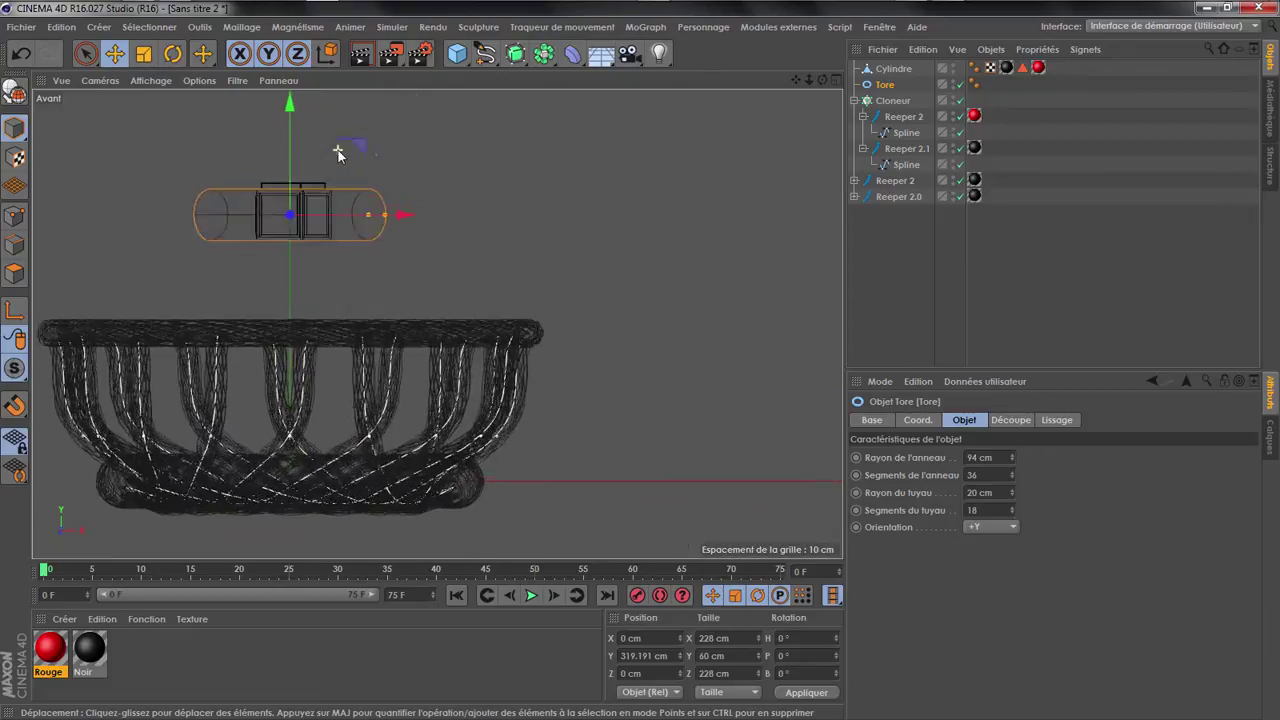
pyautogui.click(485, 53)
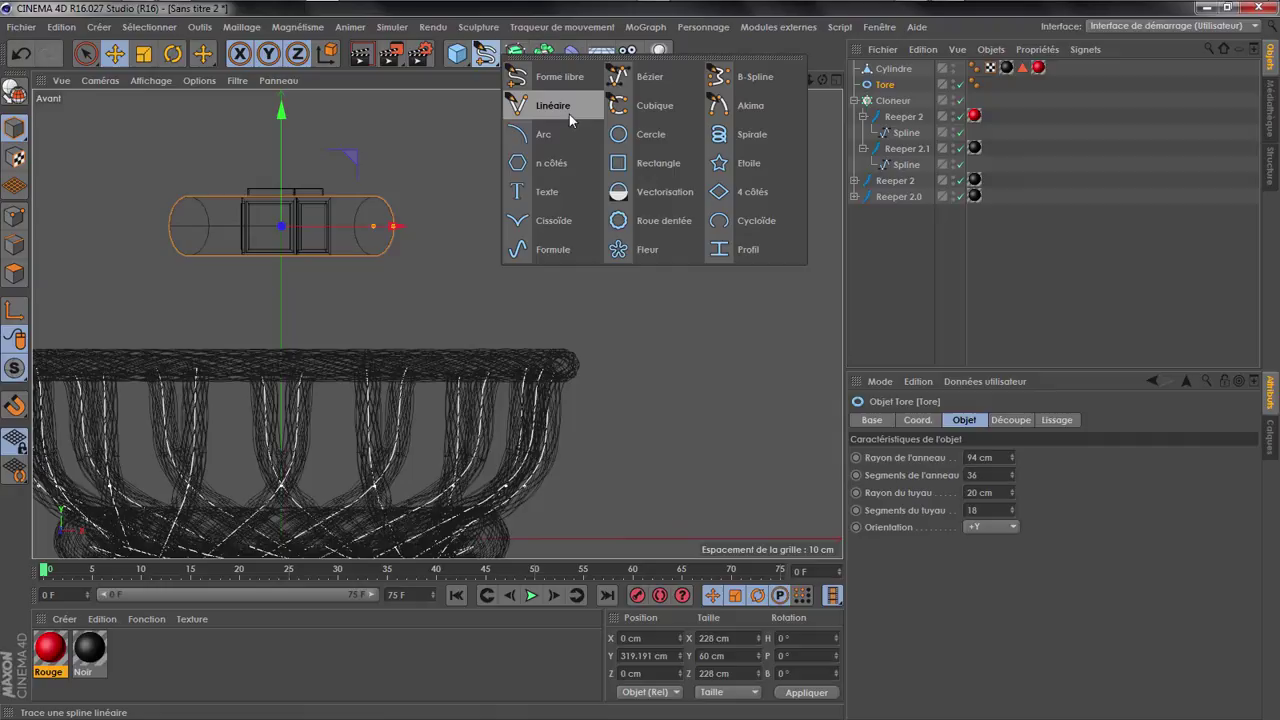
pyautogui.click(568, 113)
pyautogui.scroll(-2, 449, 258)
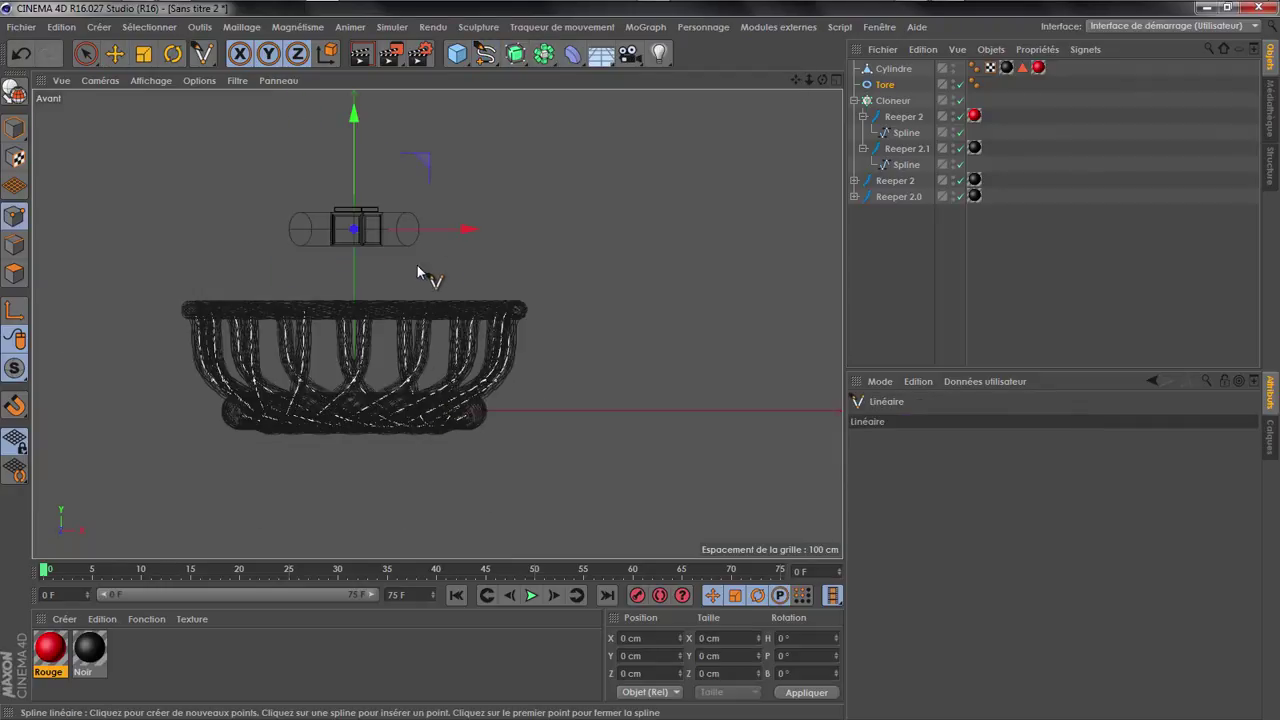
pyautogui.click(392, 465)
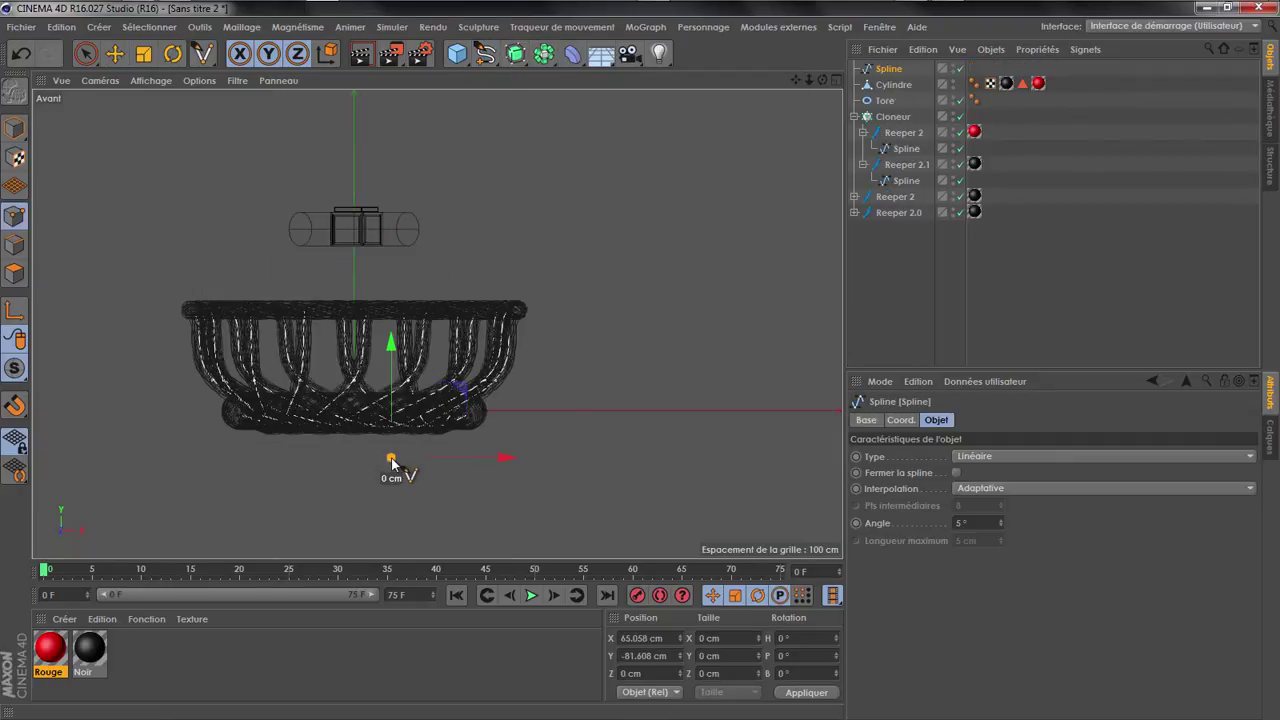
# Add spline points at the torus tube's inner side and top, midway outward, and on the basket rim at about X 287 cm, Y 182 cm
pyautogui.scroll(2, 408, 214)
pyautogui.scroll(3, 403, 215)
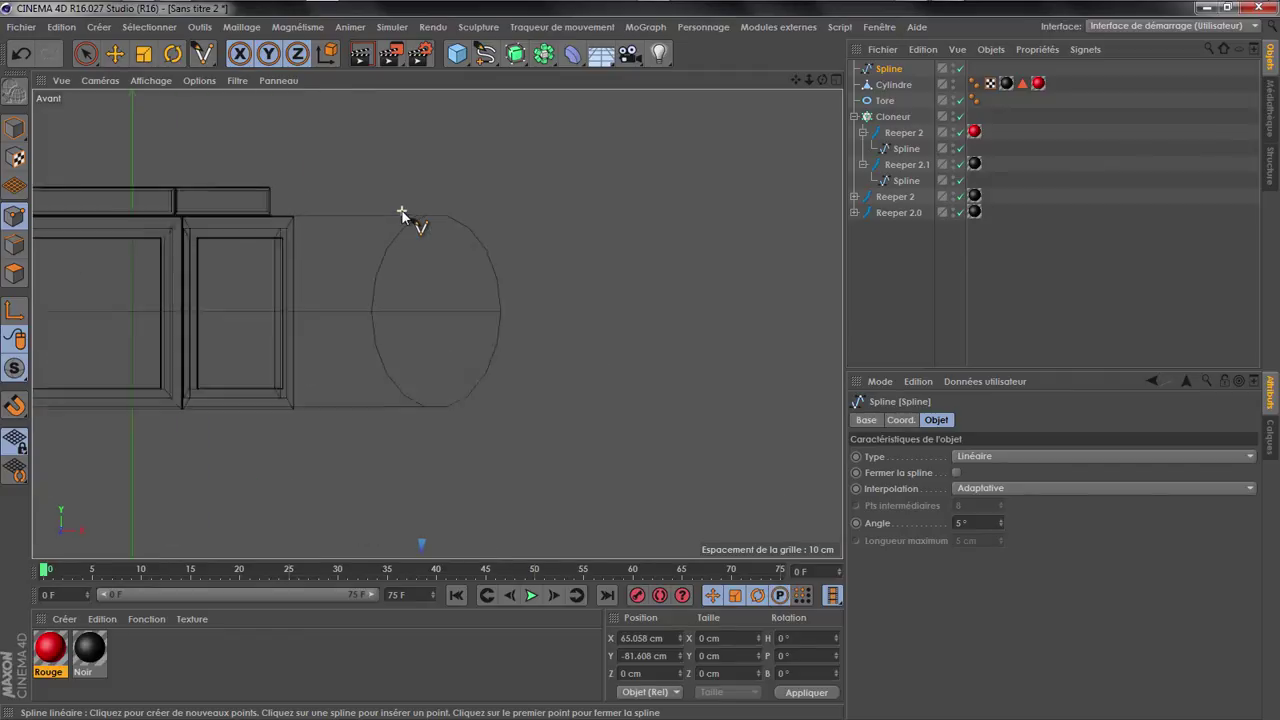
pyautogui.click(362, 335)
pyautogui.click(453, 204)
pyautogui.scroll(-5, 310, 130)
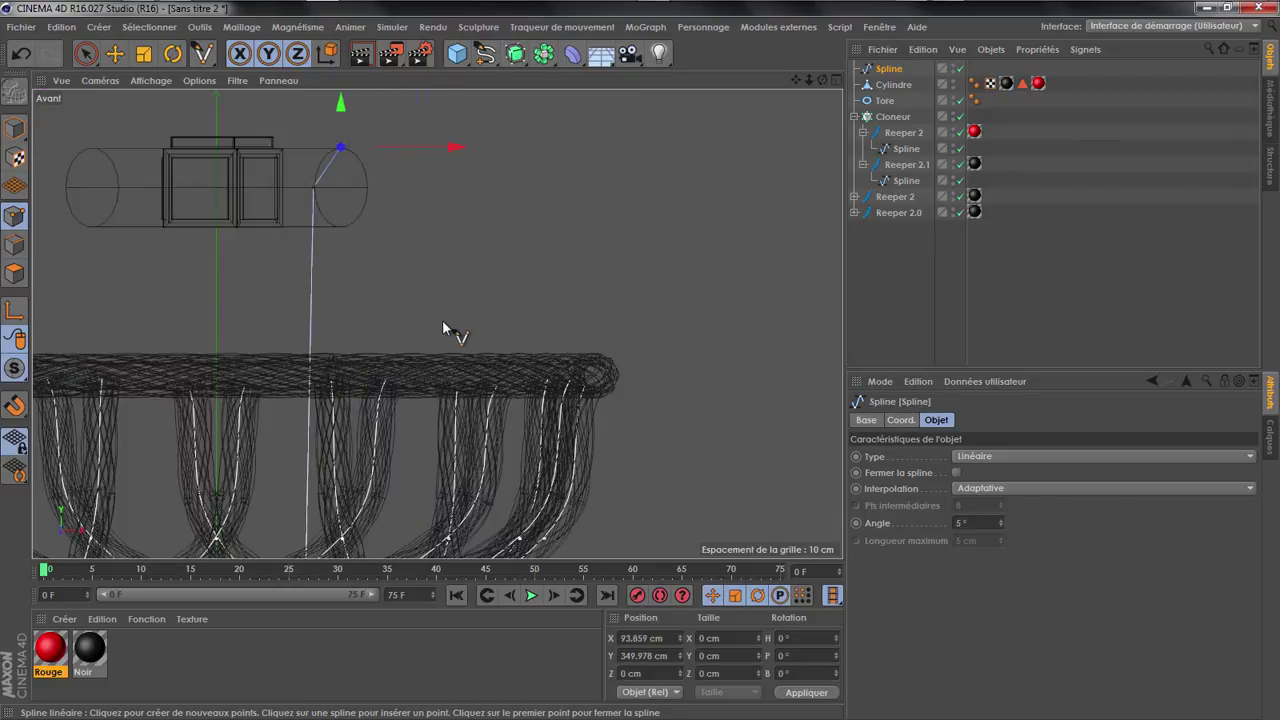
pyautogui.click(440, 275)
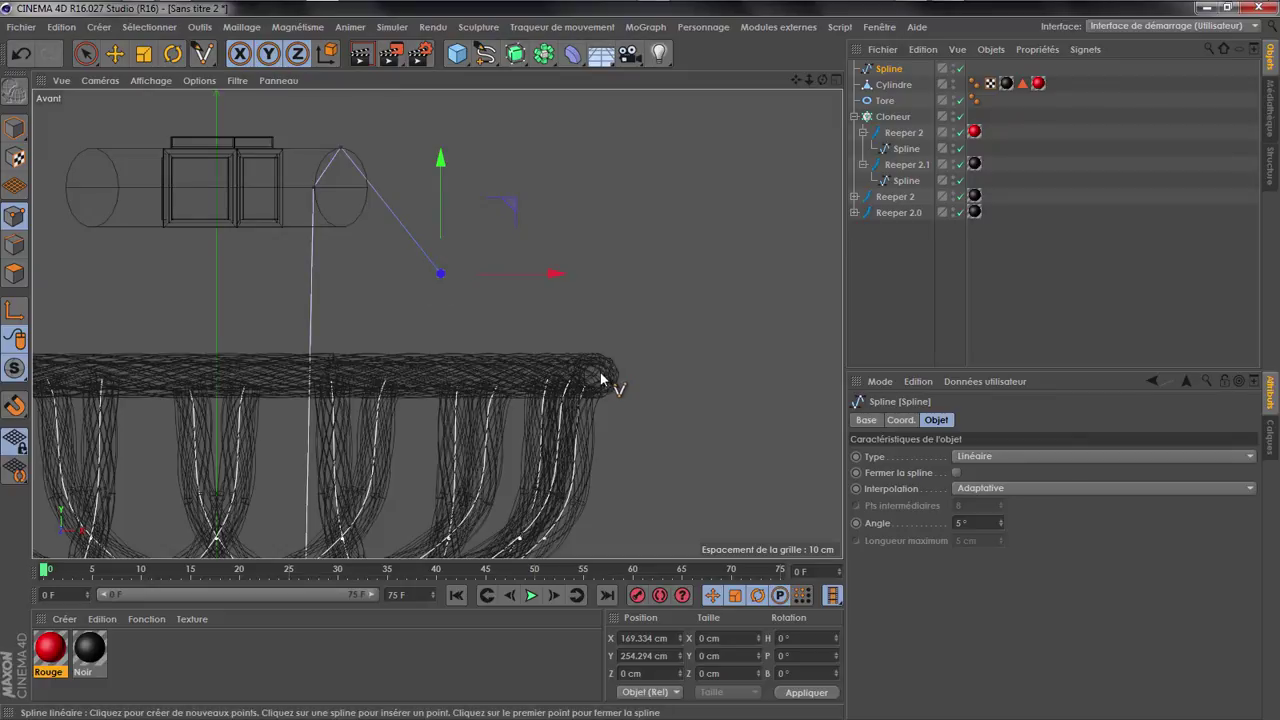
pyautogui.click(597, 377)
pyautogui.scroll(-3, 410, 177)
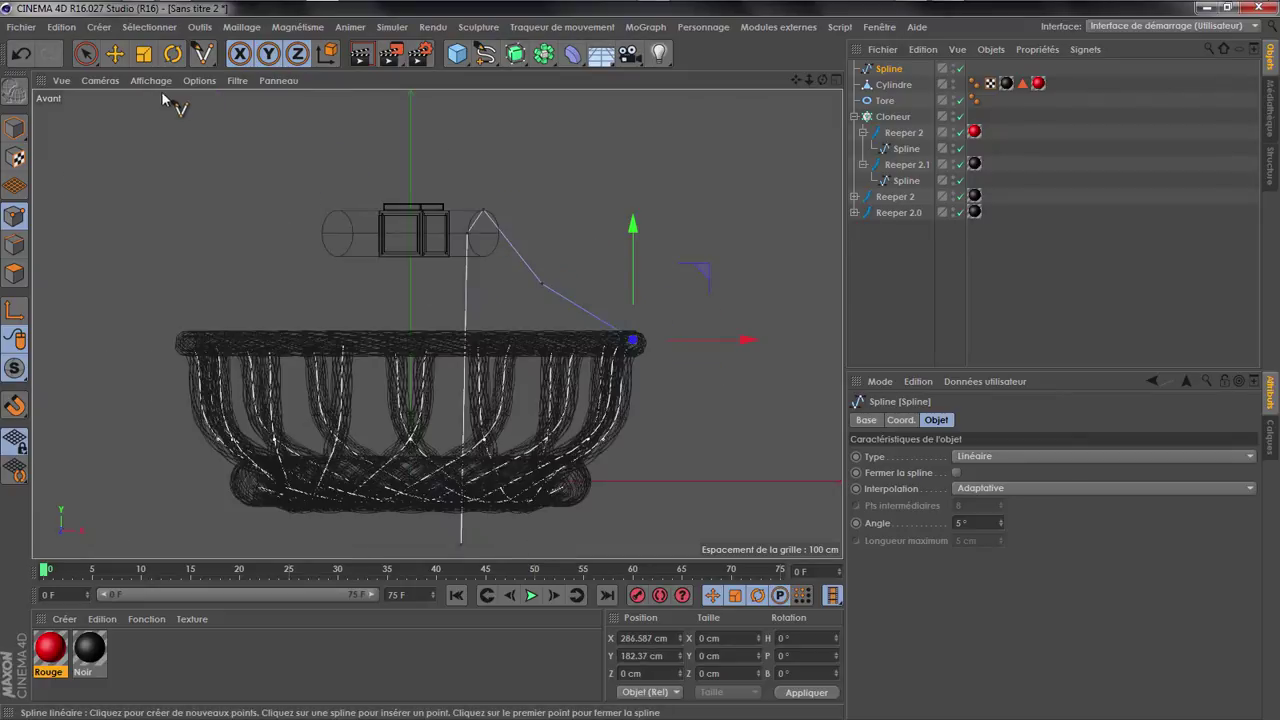
# In the front view, select the spline's four upper points from the torus to the rim and convert them to soft interpolation
pyautogui.click(88, 53)
pyautogui.press('e')
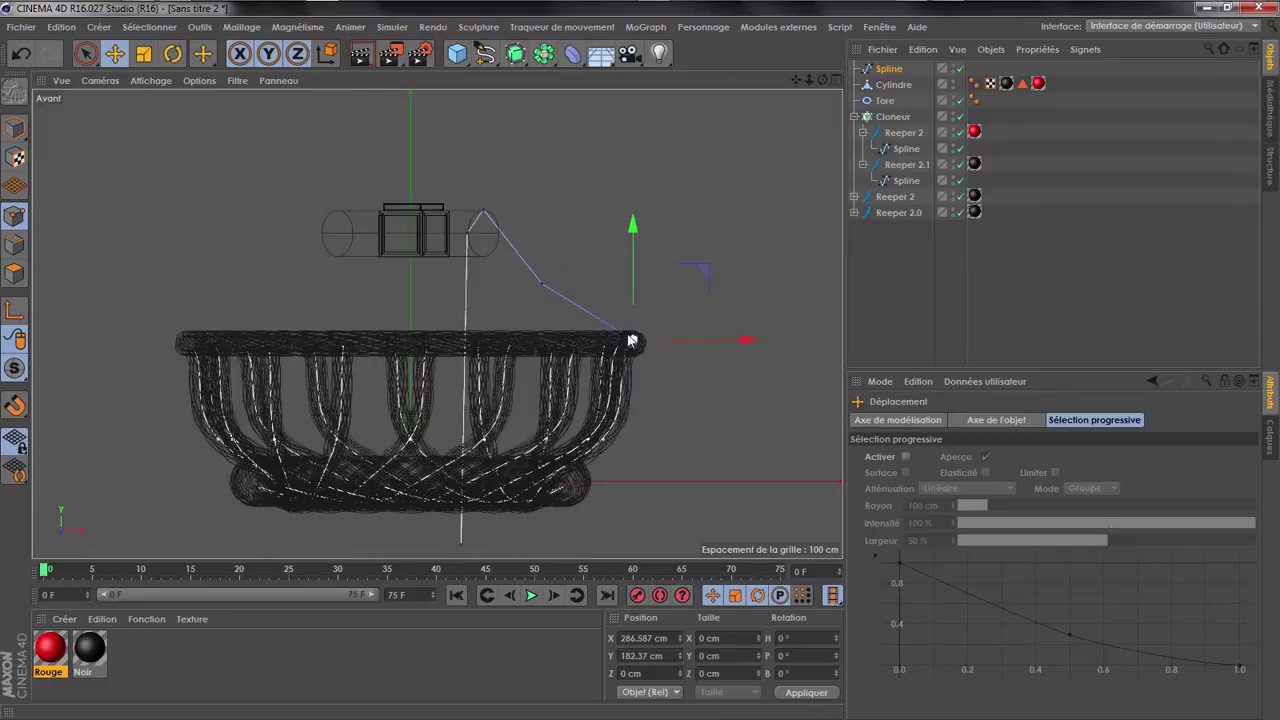
pyautogui.click(675, 359)
pyautogui.middleClick(687, 335)
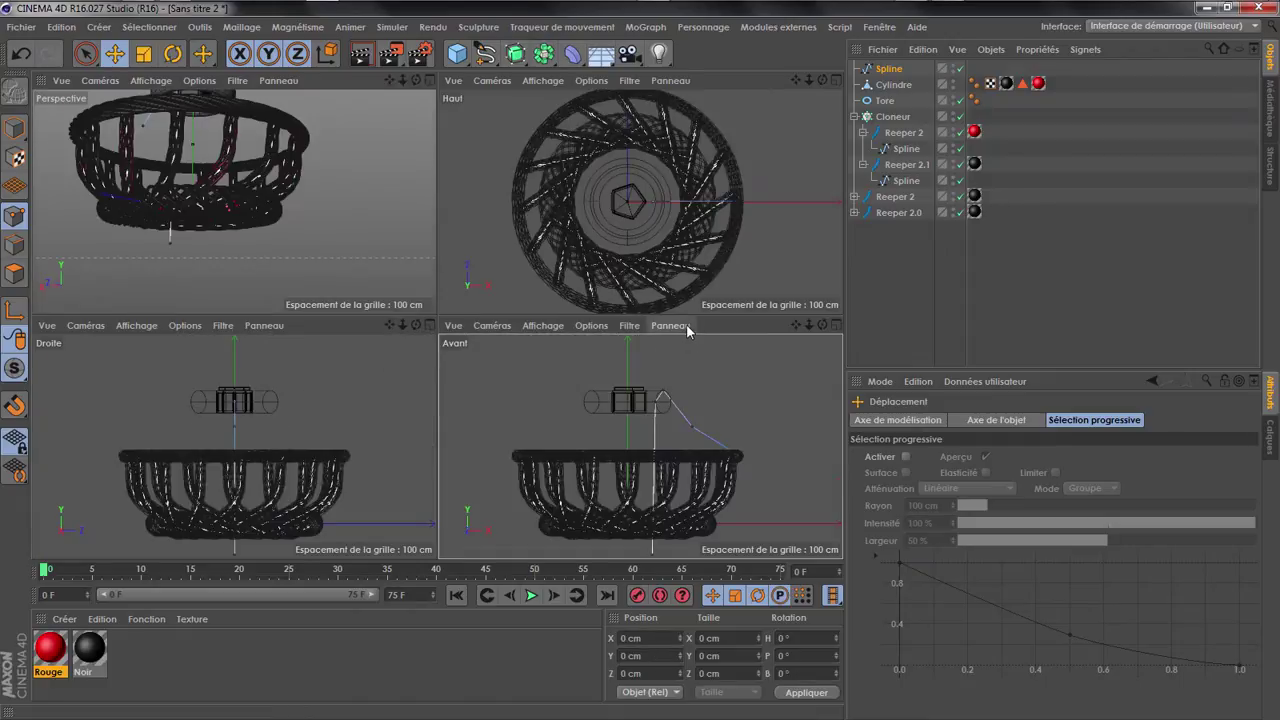
pyautogui.middleClick(353, 201)
pyautogui.middleClick(536, 316)
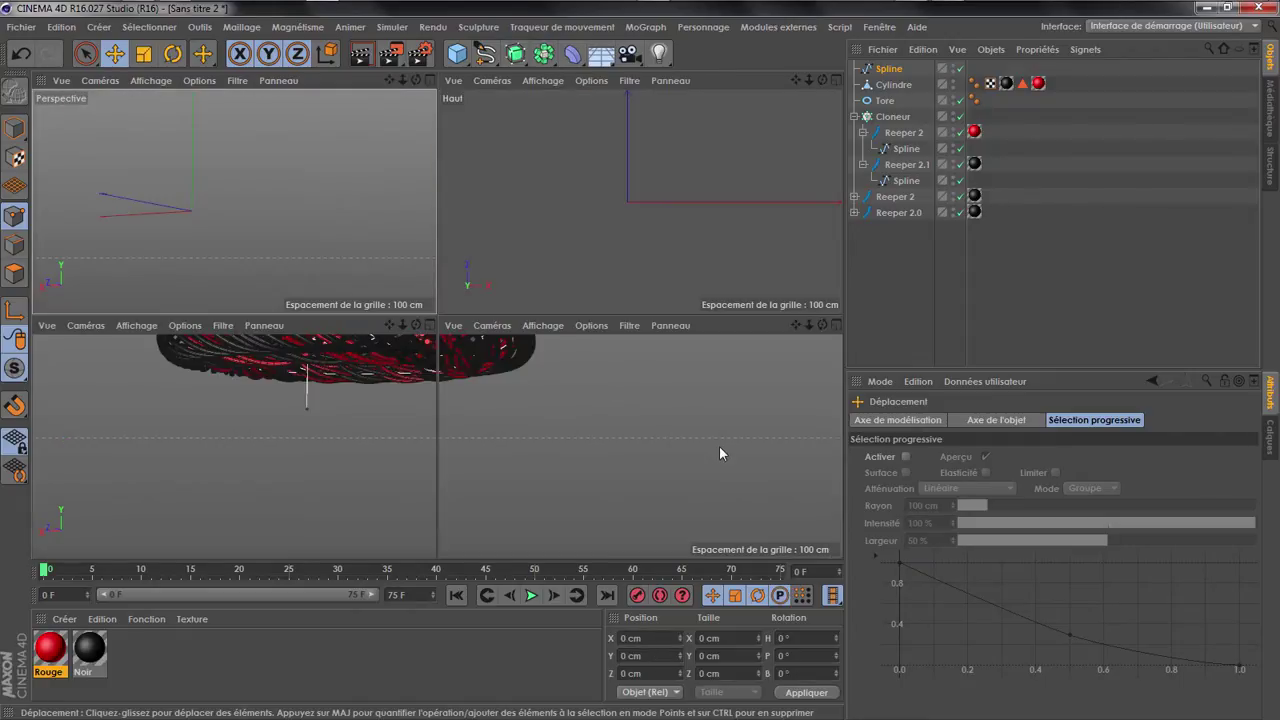
pyautogui.middleClick(716, 442)
pyautogui.press('9')
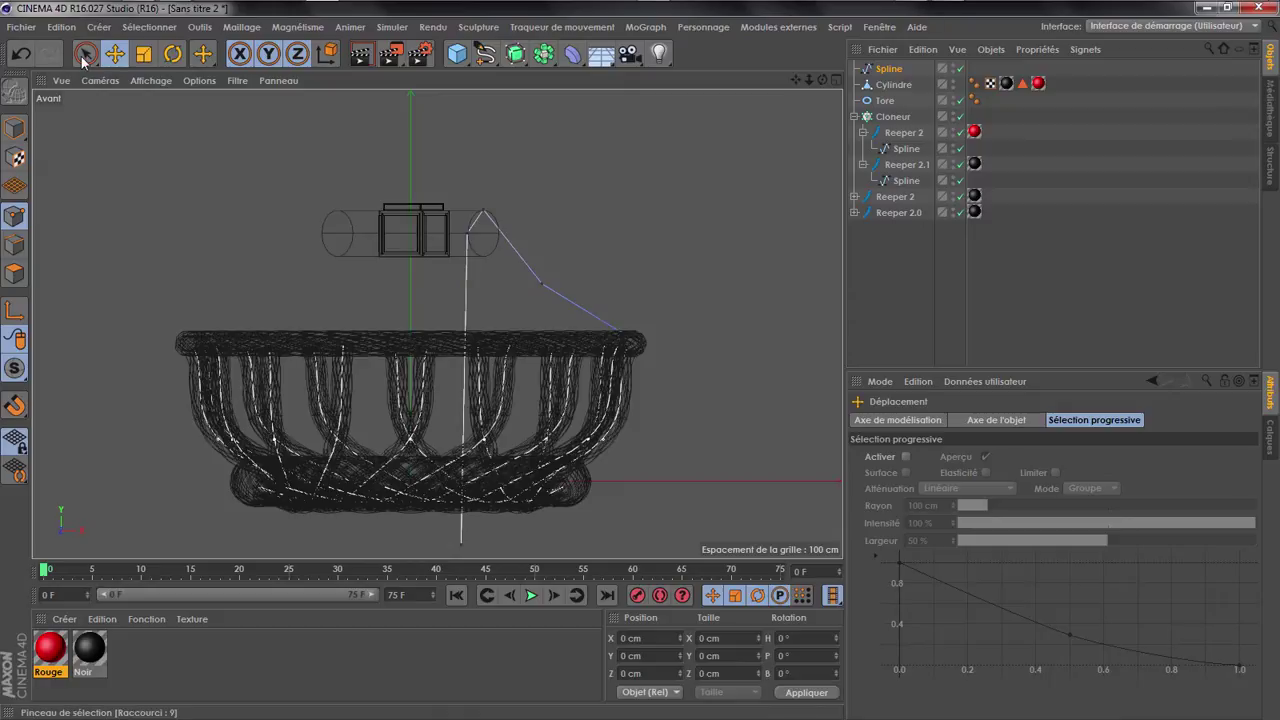
pyautogui.click(635, 345)
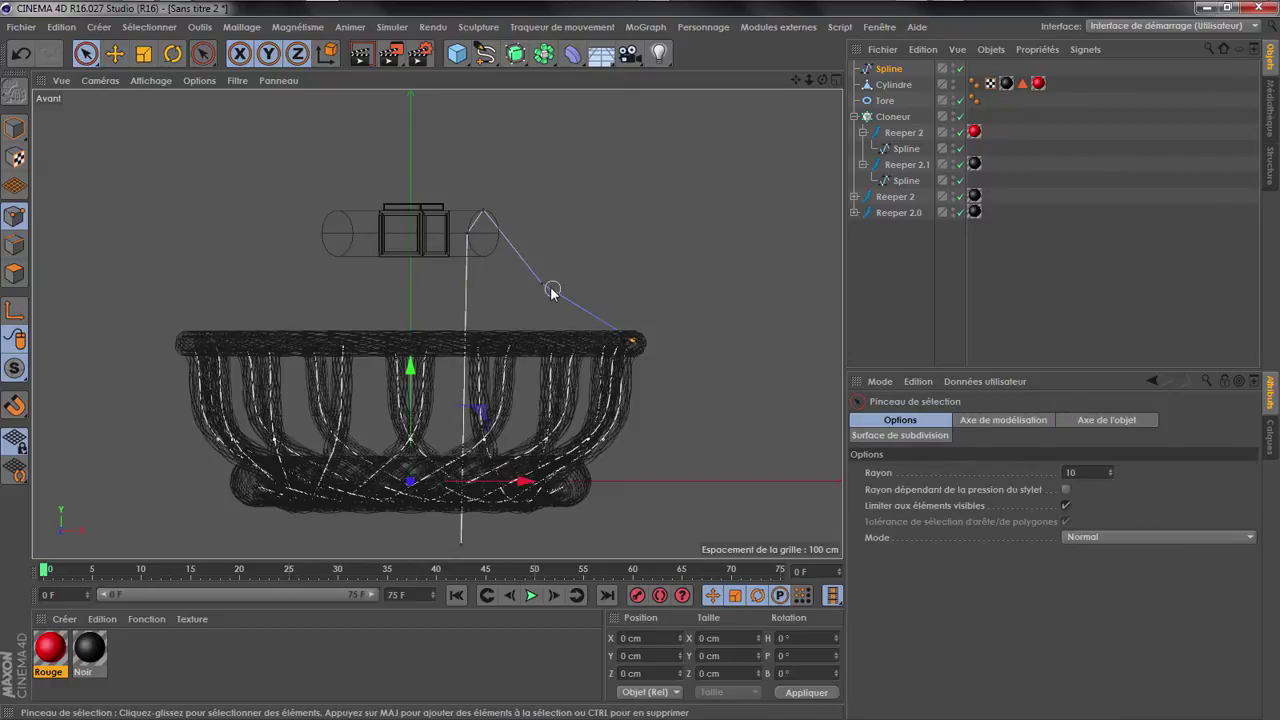
pyautogui.moveTo(470, 239); pyautogui.dragTo(466, 236)
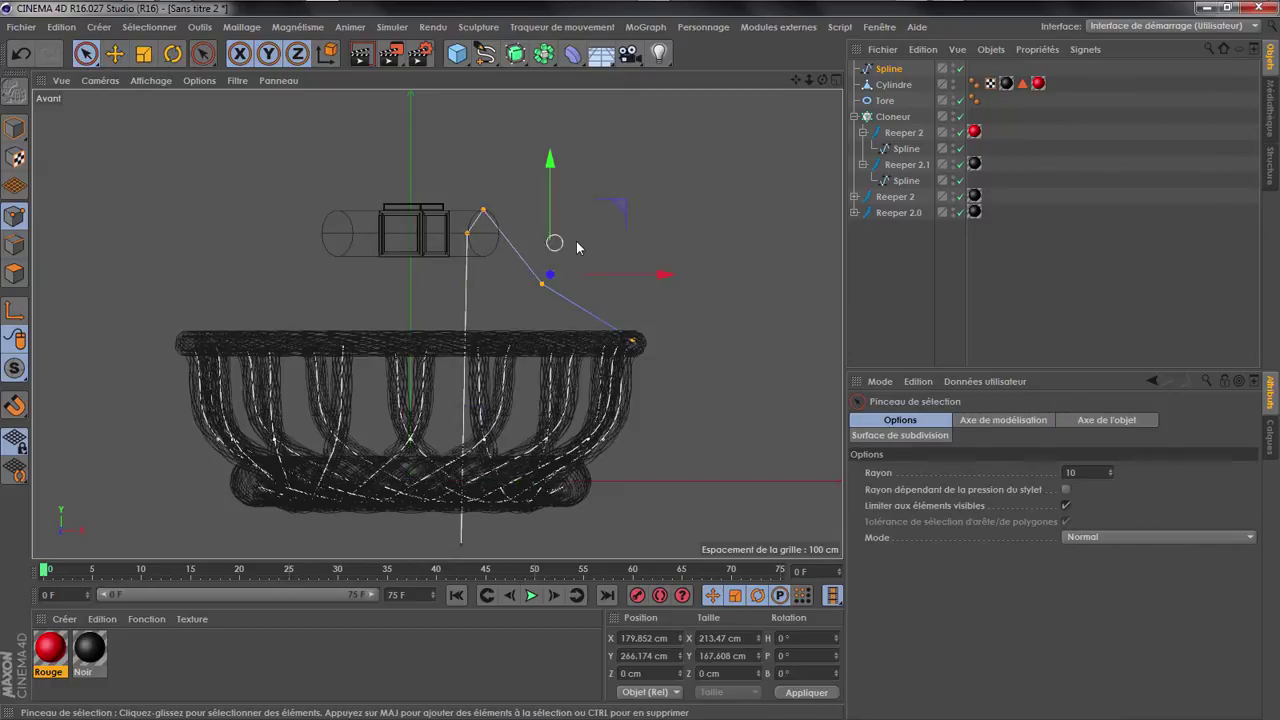
pyautogui.rightClick(577, 243)
pyautogui.click(617, 276)
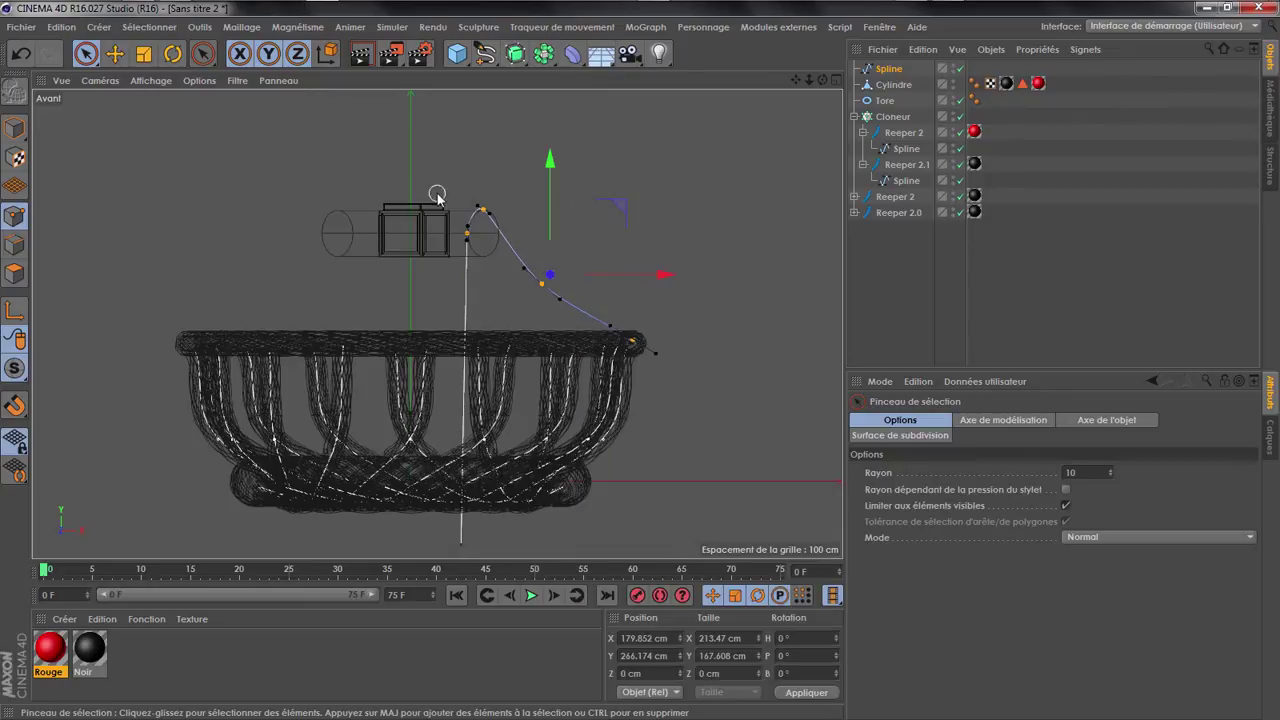
# Level and lengthen the tangents of the spline's top point so the curve rounds over the torus tube
pyautogui.scroll(6, 437, 194)
pyautogui.scroll(5, 463, 247)
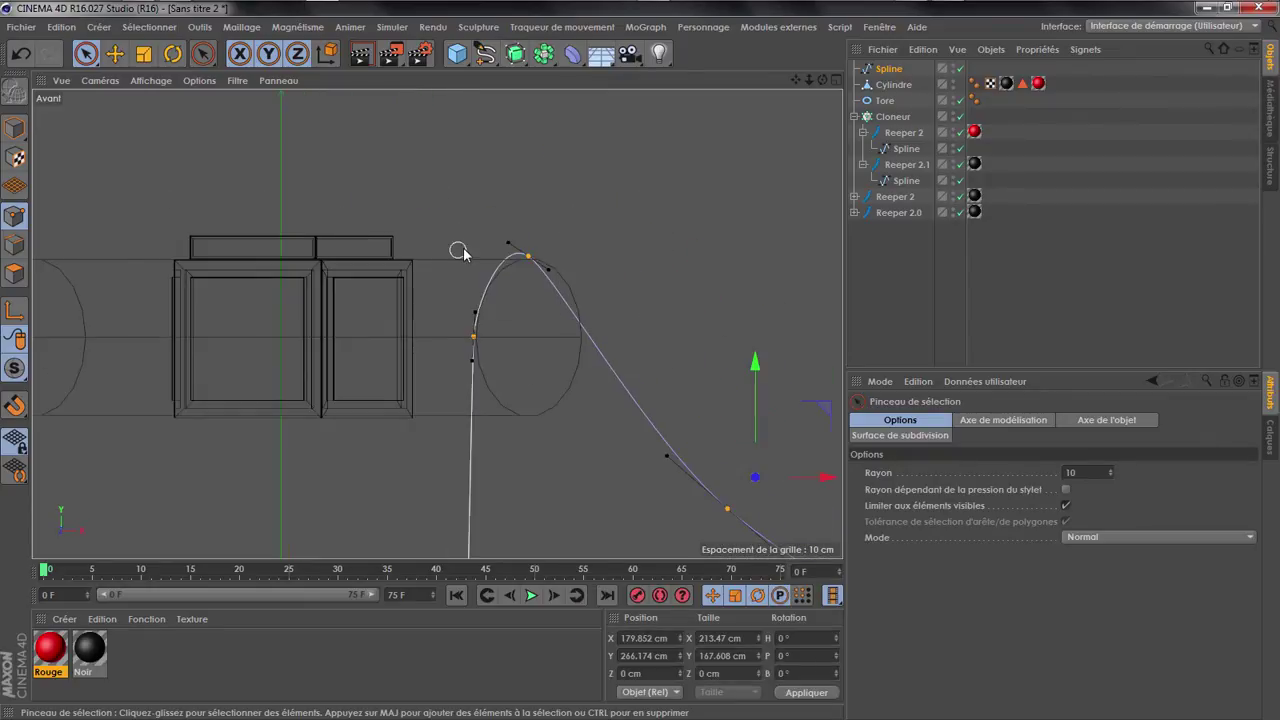
pyautogui.click(553, 260)
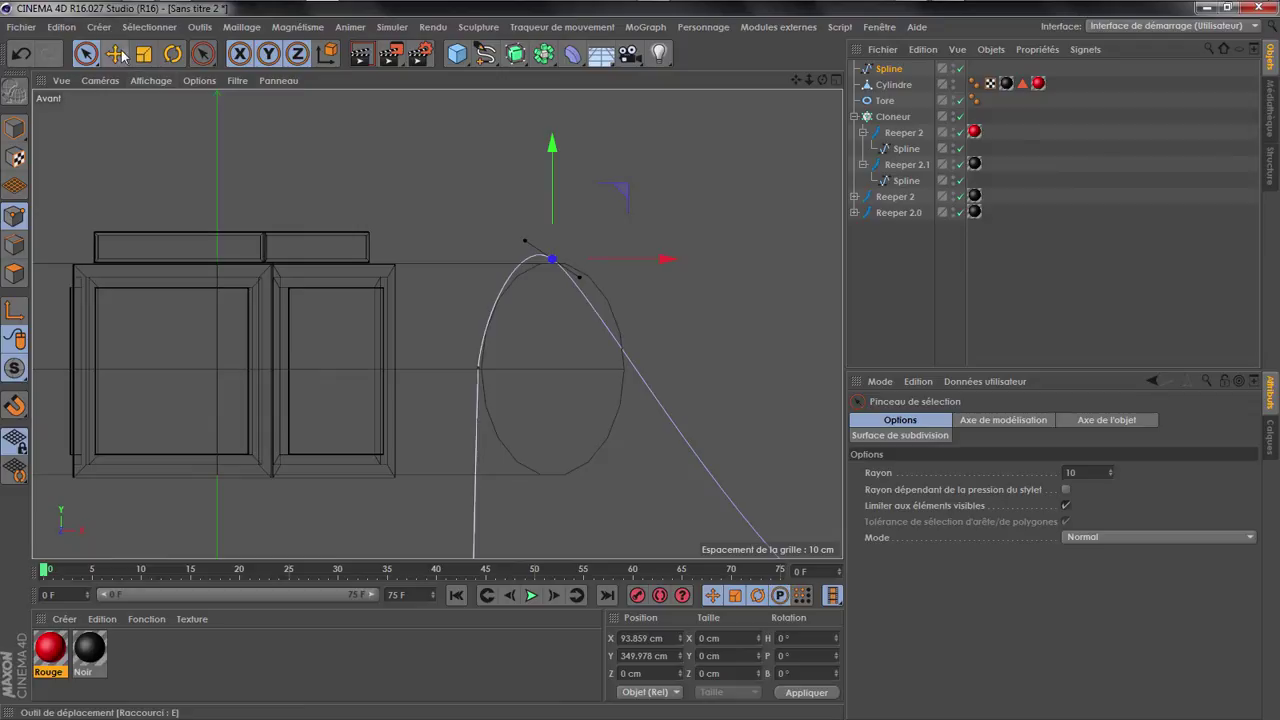
pyautogui.press('e')
pyautogui.moveTo(581, 285); pyautogui.dragTo(671, 256)
# Move the inner-side spline point to about X 71 cm and the top point to about X 98 cm, Y 351 cm
pyautogui.click(477, 367)
pyautogui.moveTo(591, 368); pyautogui.dragTo(586, 366)
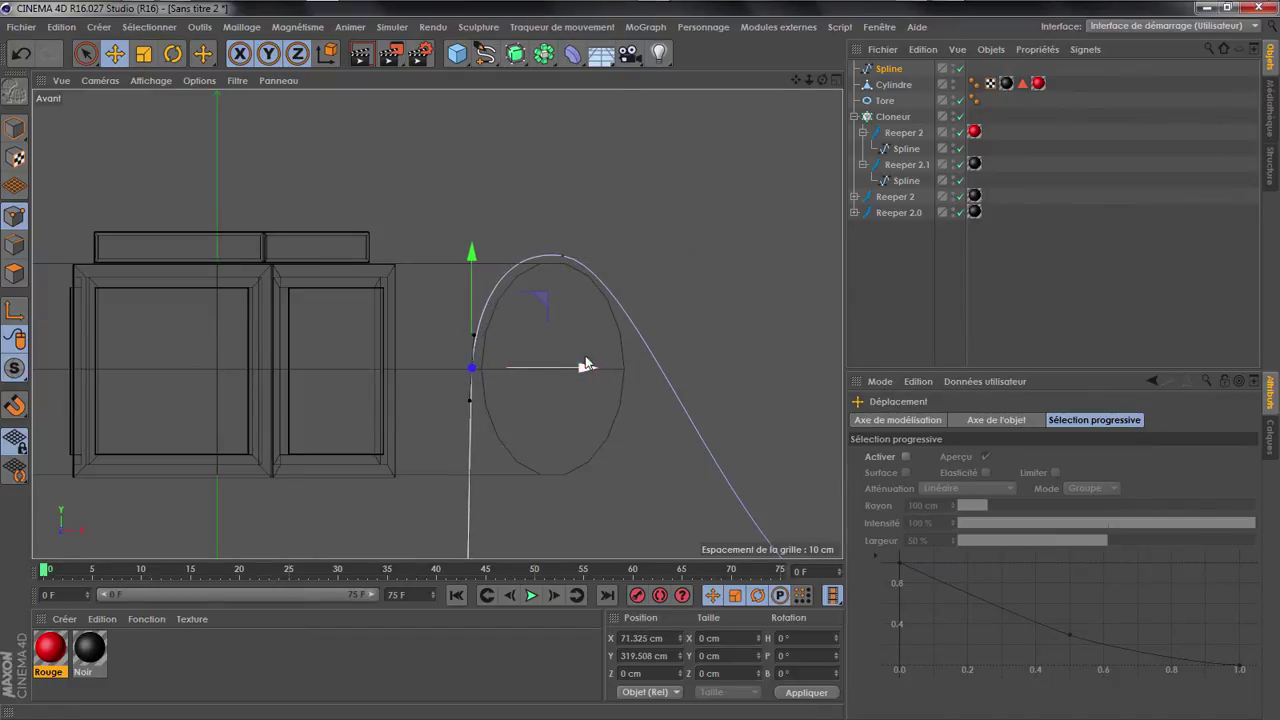
pyautogui.click(563, 402)
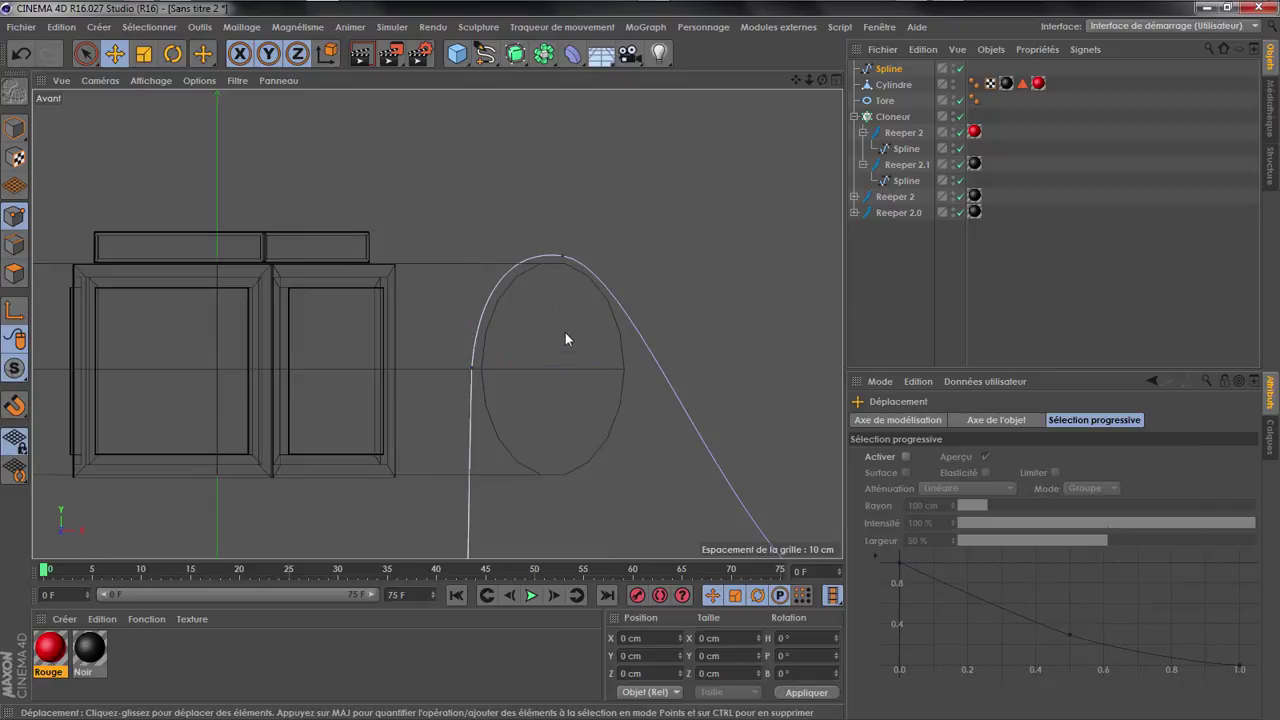
pyautogui.click(565, 257)
pyautogui.moveTo(649, 260); pyautogui.dragTo(653, 260)
pyautogui.scroll(-7, 386, 223)
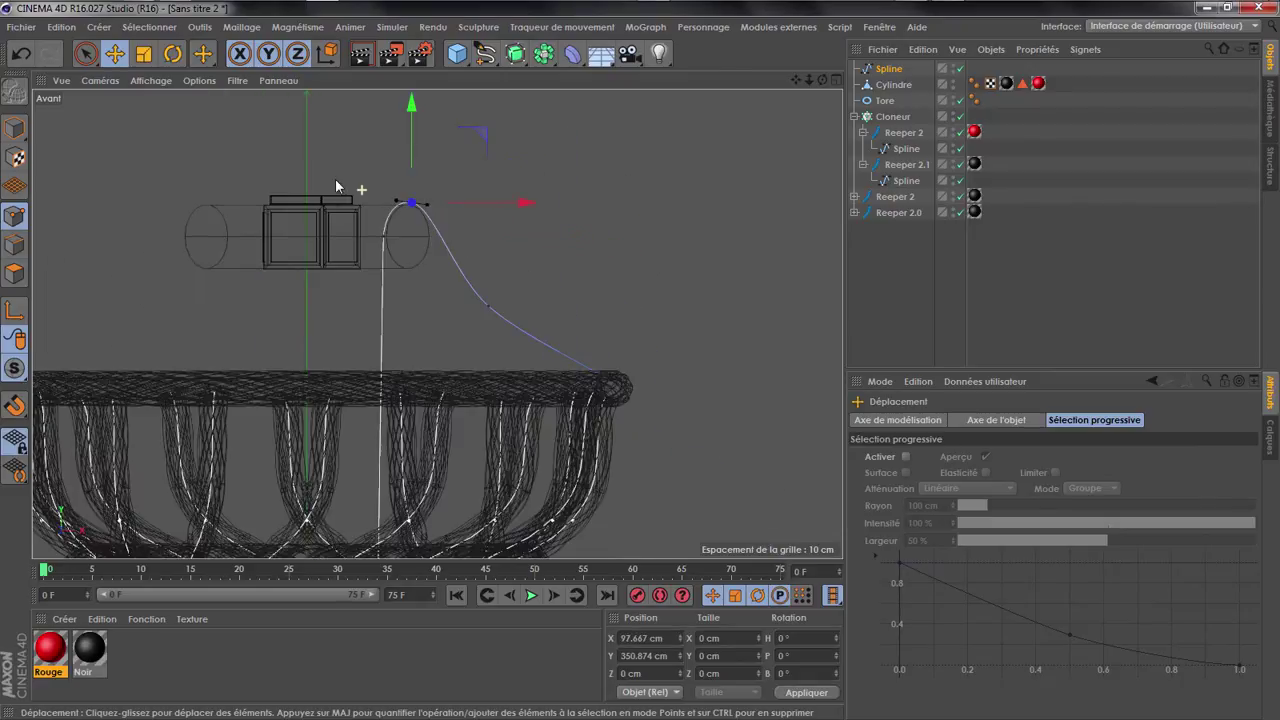
pyautogui.click(489, 307)
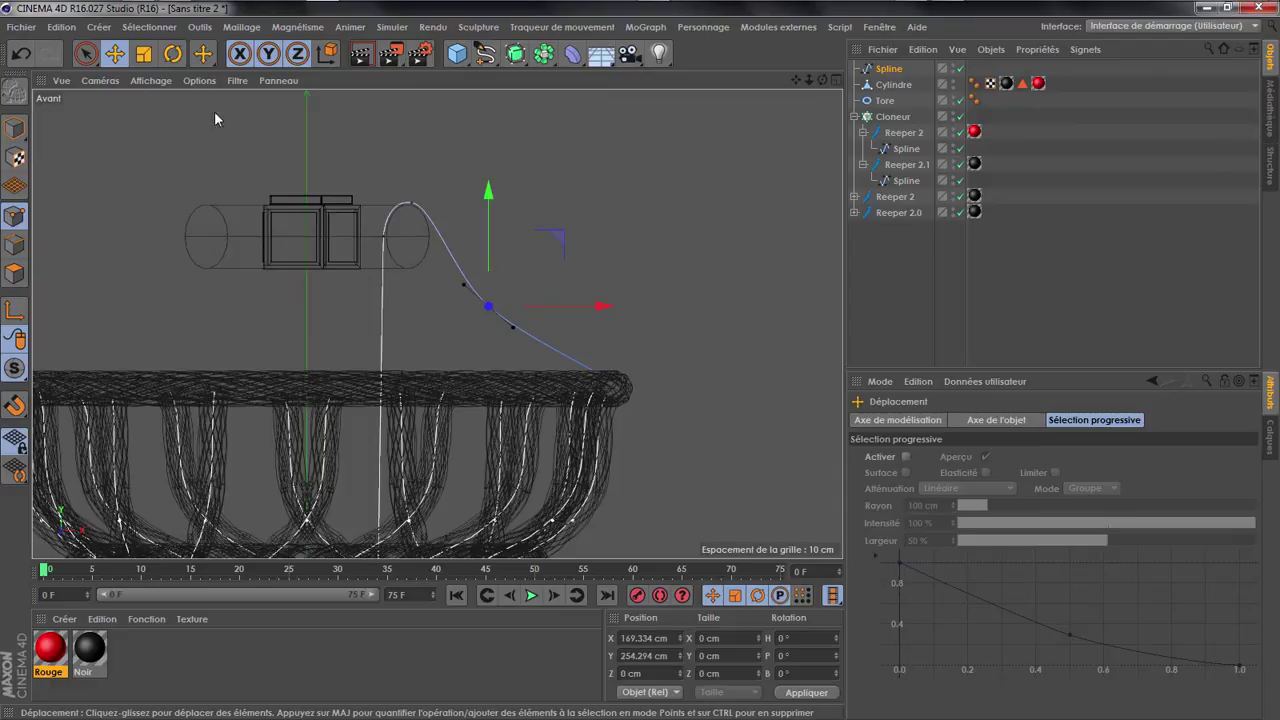
pyautogui.click(143, 54)
pyautogui.click(653, 259)
pyautogui.scroll(-5, 653, 259)
pyautogui.scroll(5, 641, 244)
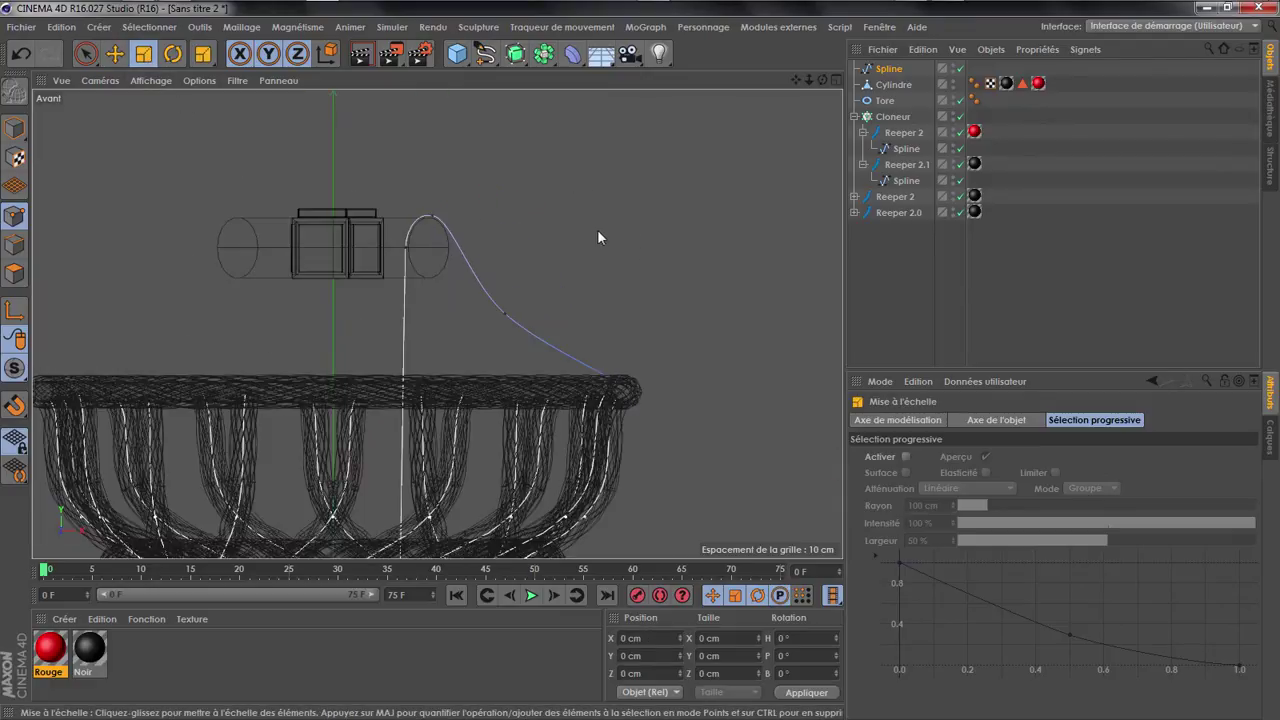
# Duplicate the cloner's red Reeper 2 rope as a separate object outside the cloner, at the head of the object hierarchy
pyautogui.middleClick(819, 111)
pyautogui.middleClick(342, 165)
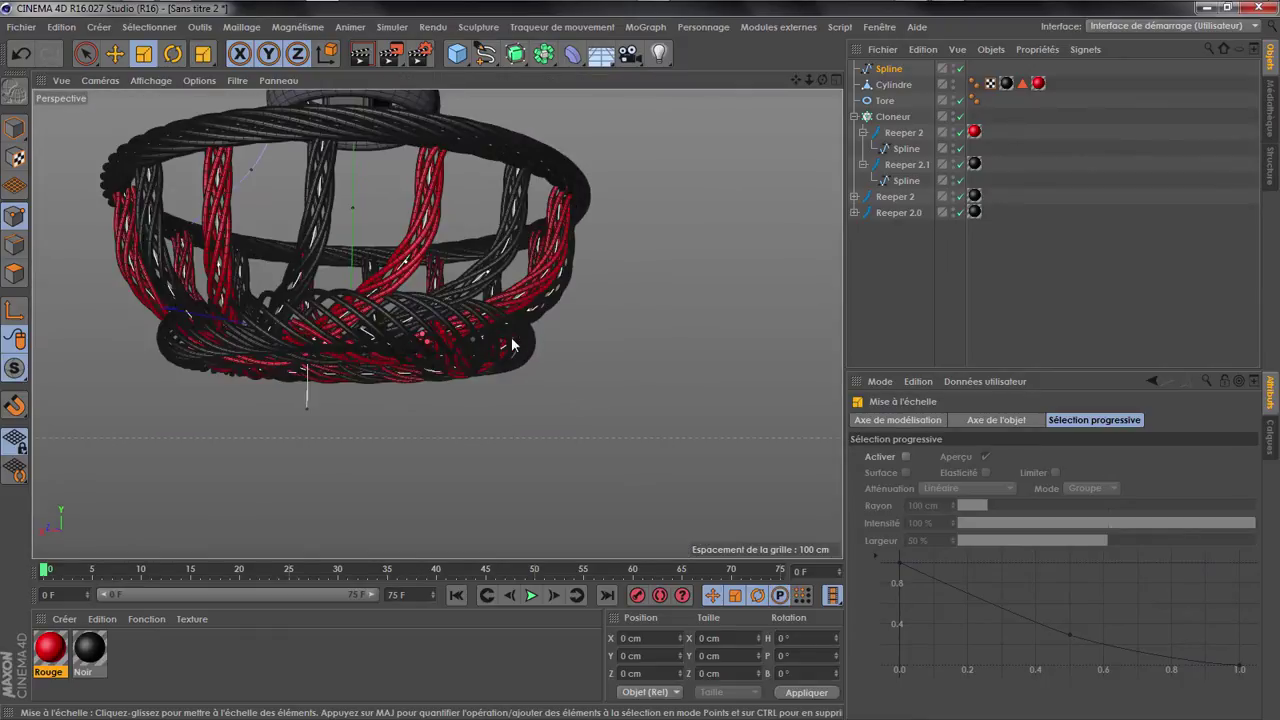
pyautogui.moveTo(821, 80); pyautogui.dragTo(898, 94)
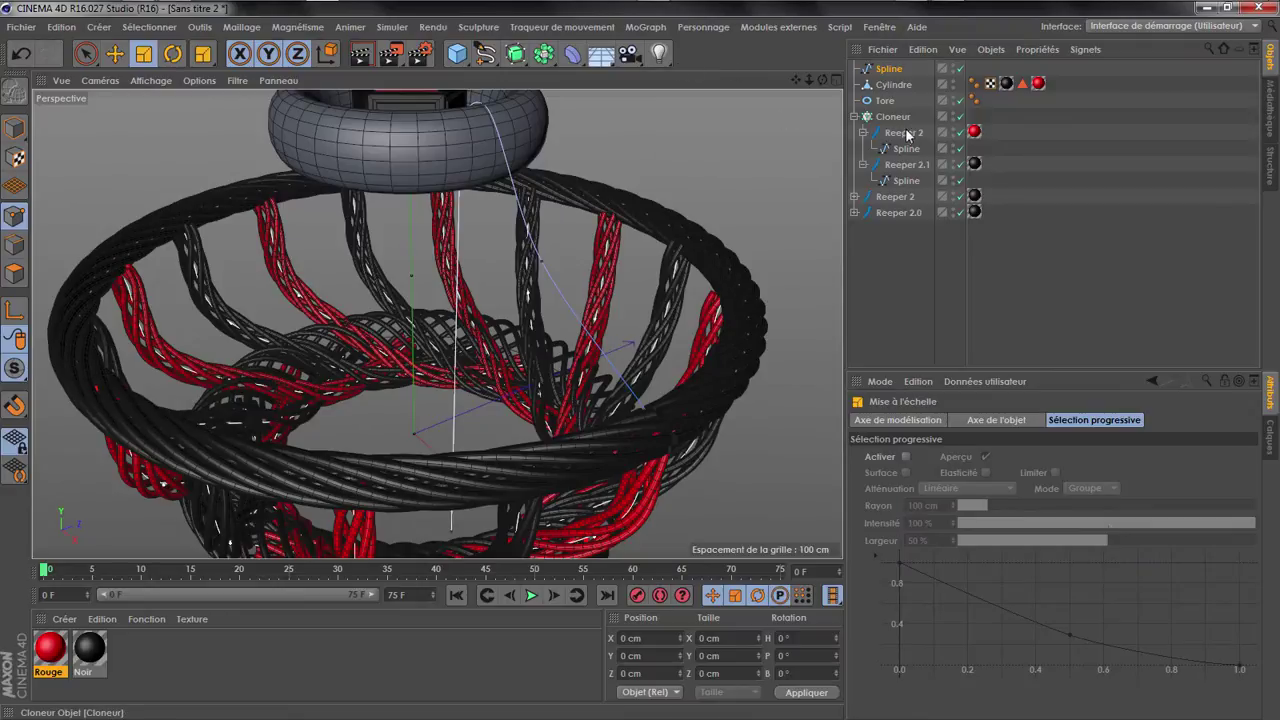
pyautogui.click(890, 134)
pyautogui.click(864, 133)
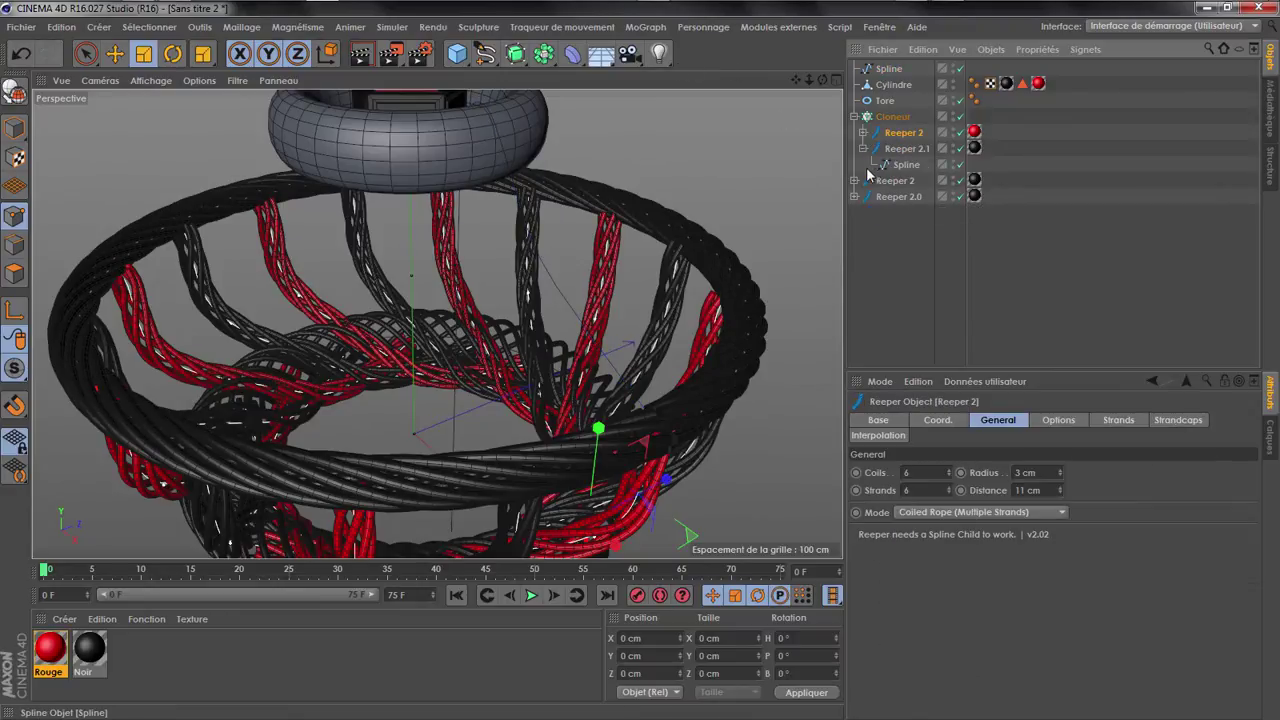
pyautogui.click(864, 149)
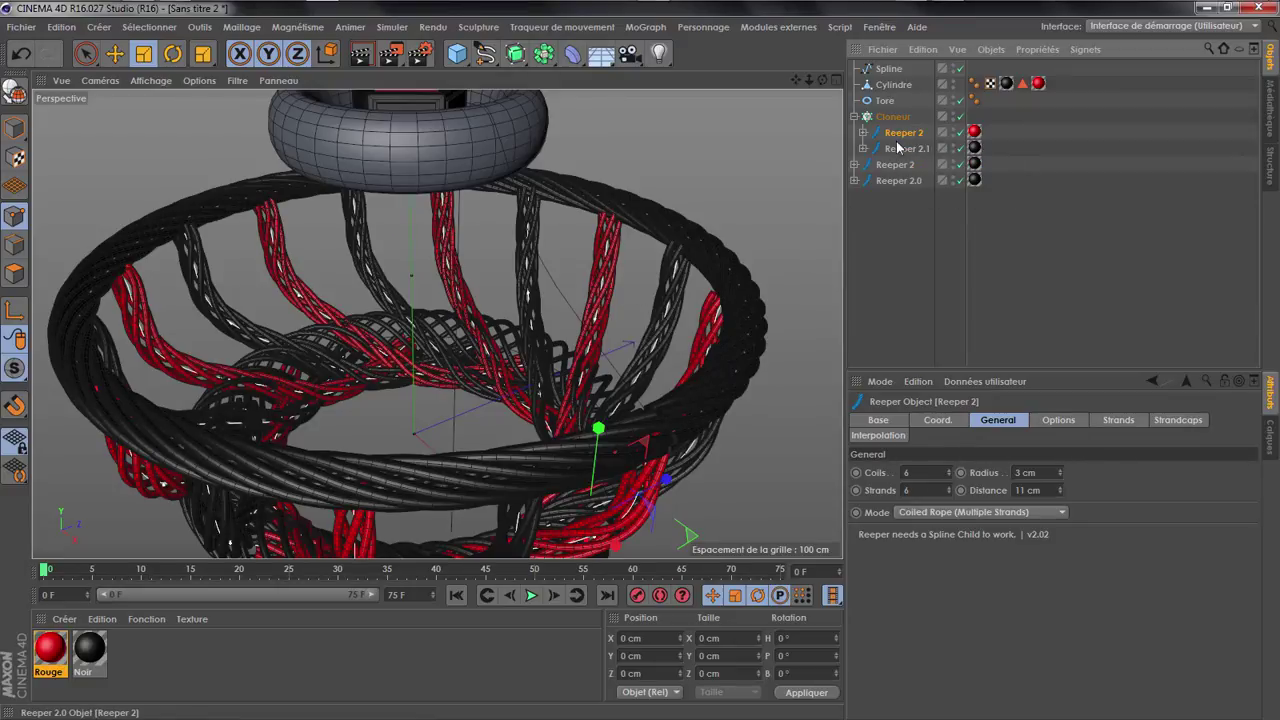
pyautogui.hotkey('ctrl', 'v')
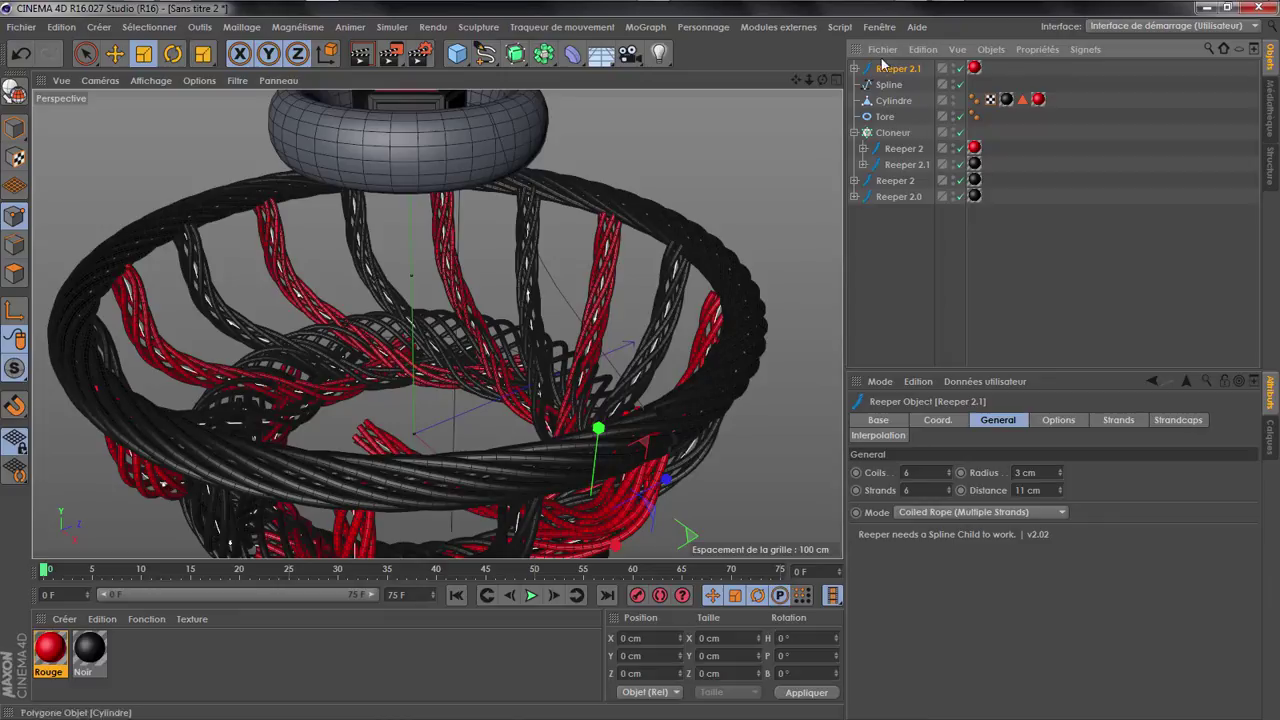
# Delete the copied Reeper's child spline and make the newly drawn torus-to-rim spline its child instead
pyautogui.click(855, 69)
pyautogui.click(888, 85)
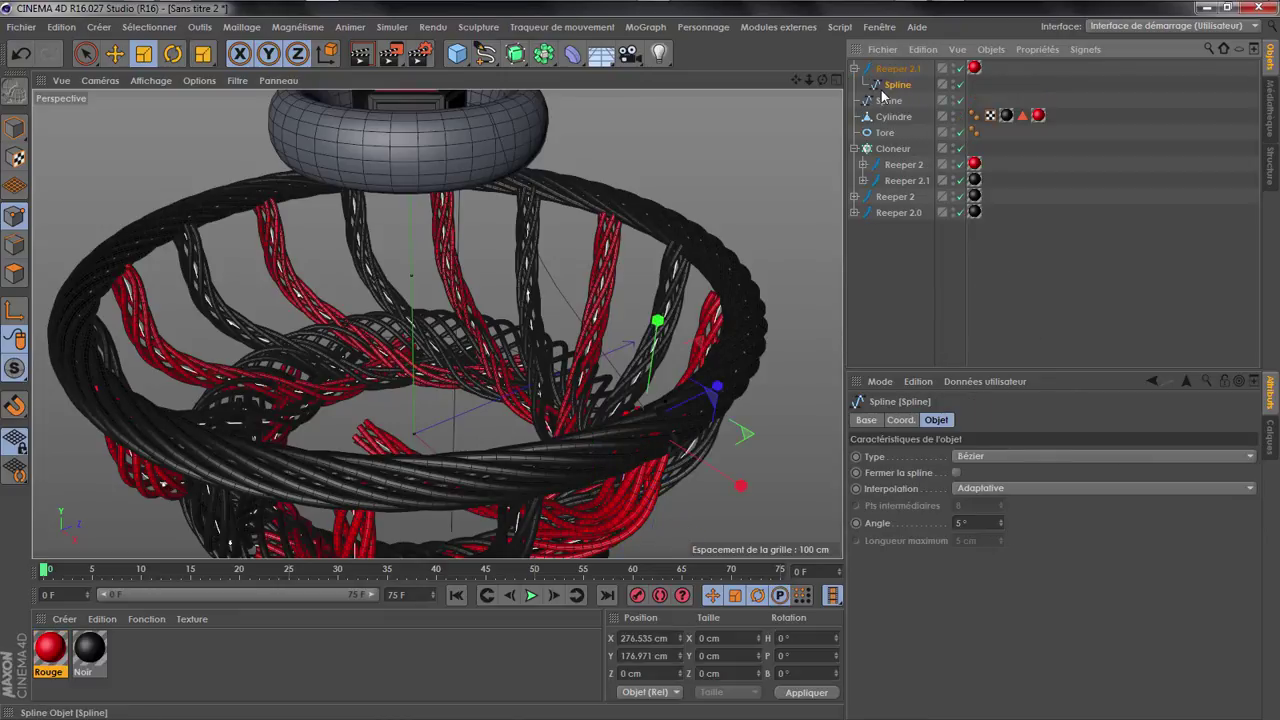
pyautogui.press('Delete')
pyautogui.moveTo(883, 86); pyautogui.dragTo(881, 68)
pyautogui.scroll(-2, 540, 253)
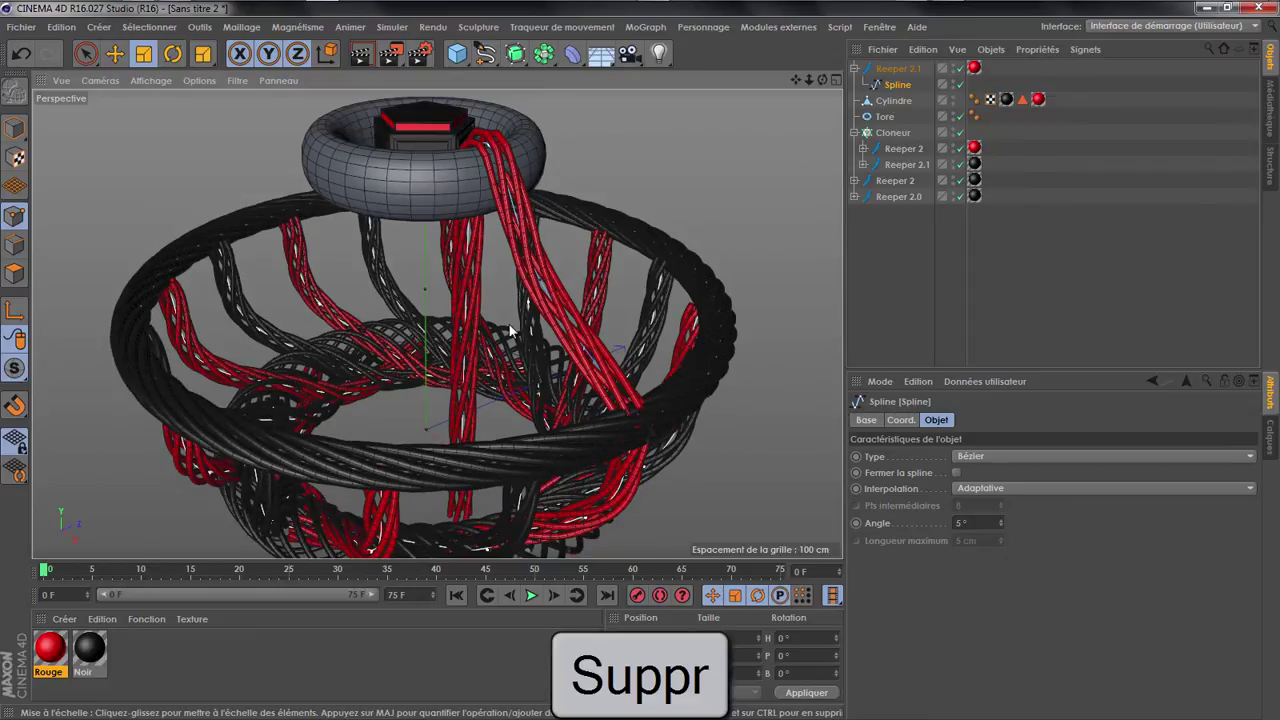
# Set the strand distance of the Reeper 2.1 rope running over the torus to 8 cm
pyautogui.moveTo(822, 80); pyautogui.dragTo(776, 104)
pyautogui.scroll(-3, 531, 272)
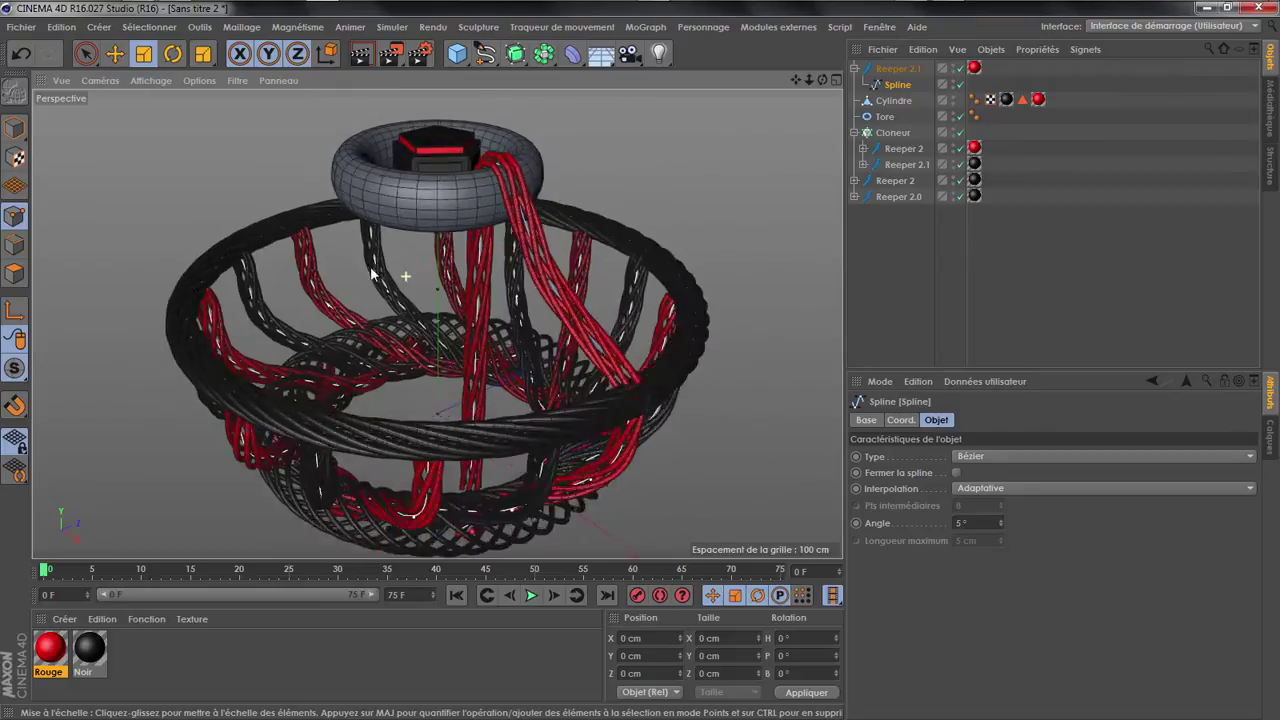
pyautogui.scroll(5, 531, 272)
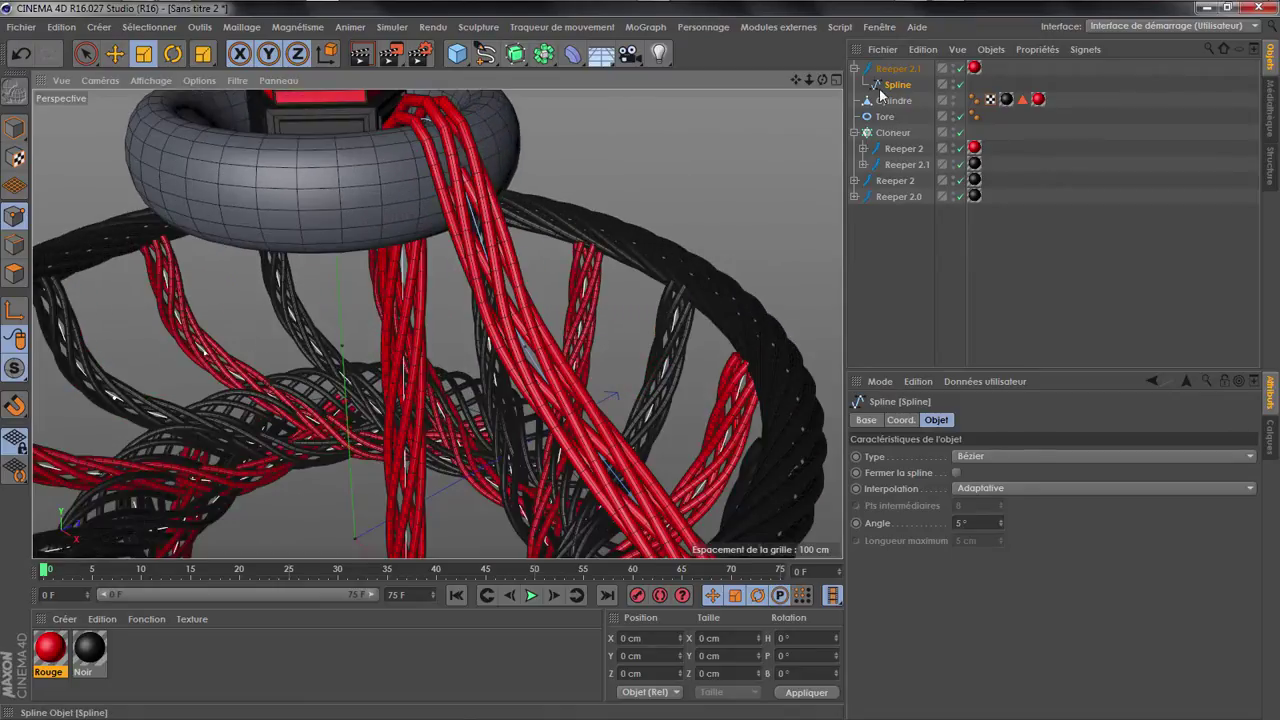
pyautogui.click(898, 68)
pyautogui.click(1061, 488)
pyautogui.click(1060, 492)
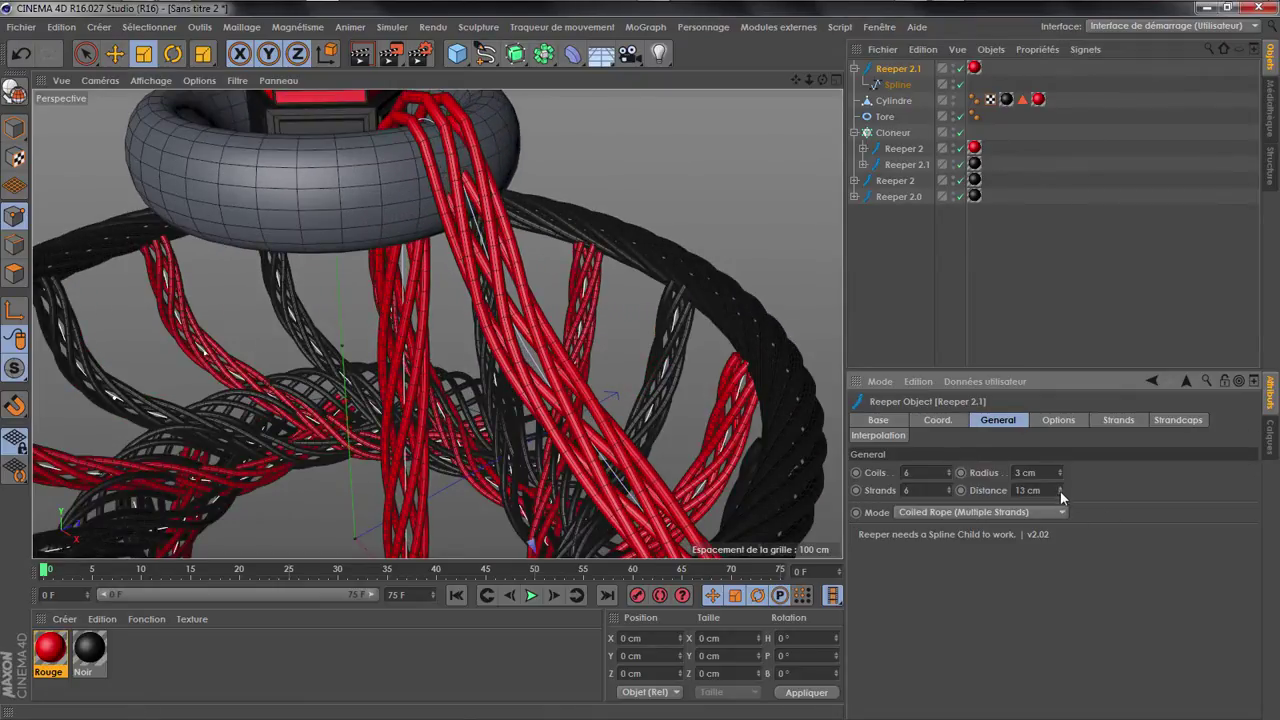
pyautogui.click(1060, 493)
pyautogui.click(1060, 493)
pyautogui.click(1060, 493)
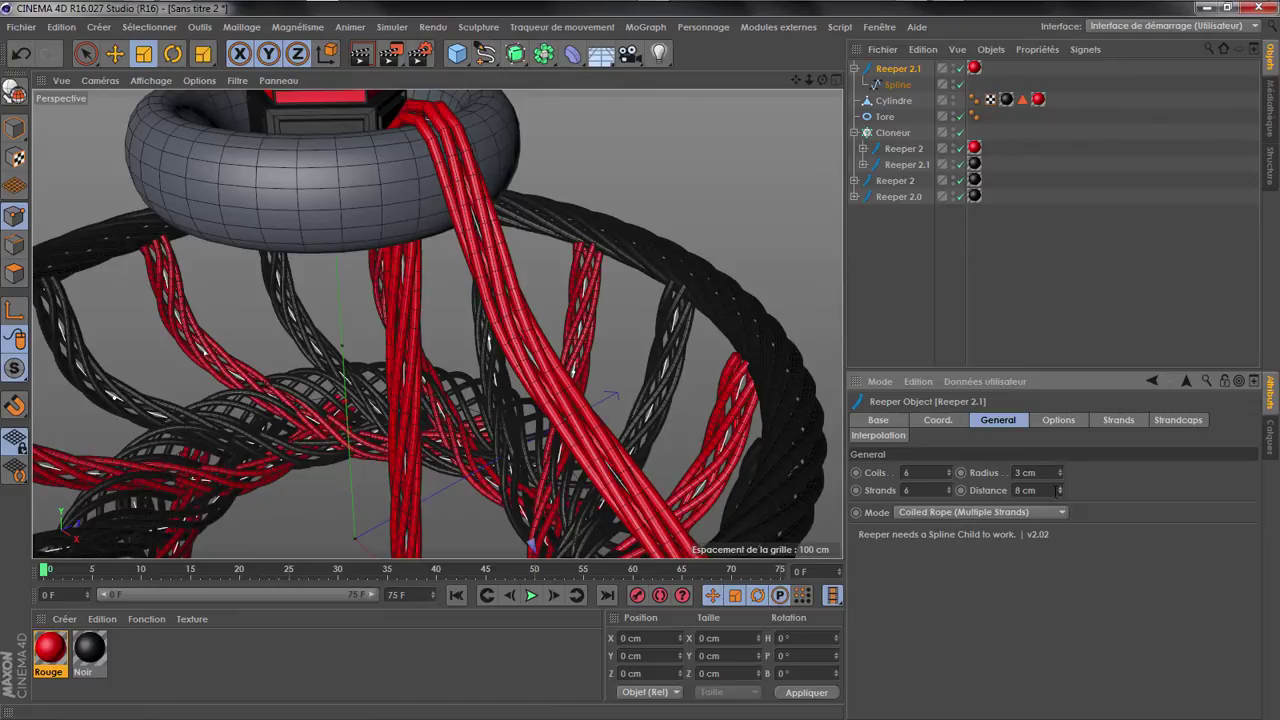
# Set the same Reeper rope to 21 coils and 5 strands
pyautogui.moveTo(948, 474); pyautogui.dragTo(948, 463)
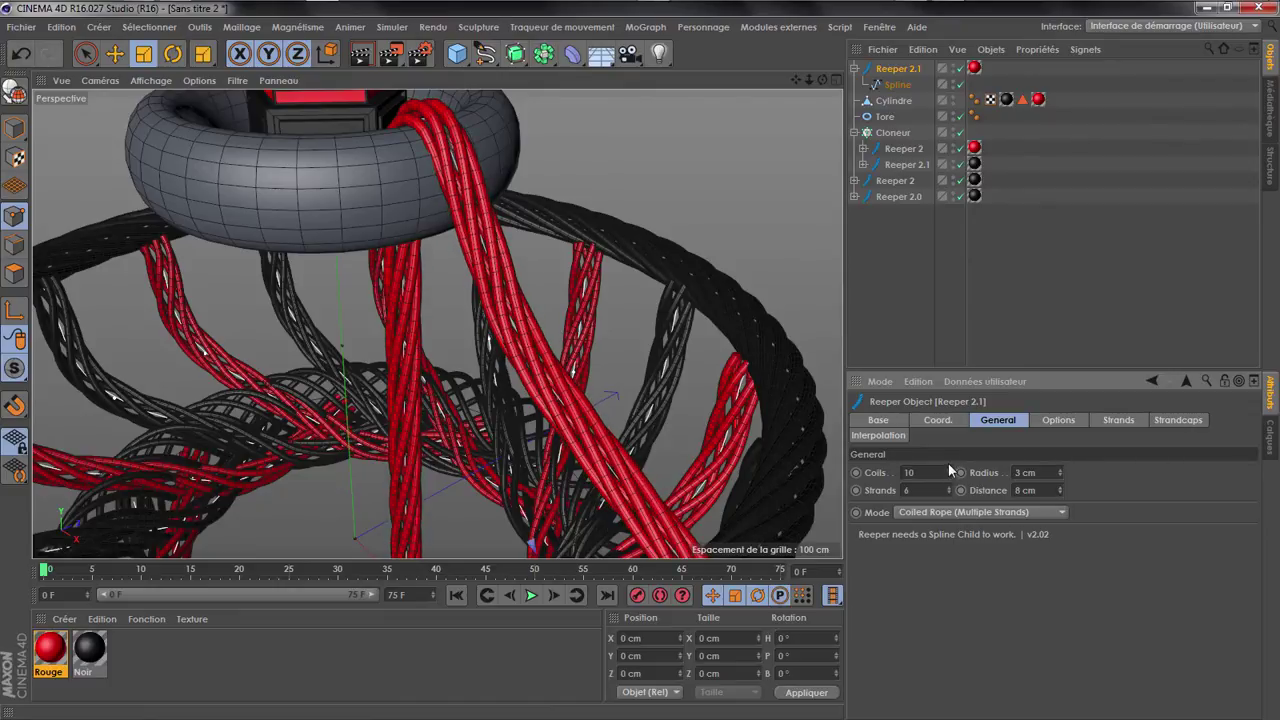
pyautogui.click(948, 467)
pyautogui.click(948, 467)
pyautogui.click(948, 467)
pyautogui.click(948, 467)
pyautogui.click(948, 467)
pyautogui.click(948, 467)
pyautogui.click(948, 467)
pyautogui.click(948, 467)
pyautogui.click(948, 467)
pyautogui.click(948, 467)
pyautogui.click(948, 469)
pyautogui.click(948, 493)
# Examine in perspective how the red rope strands pass over the torus tube
pyautogui.scroll(-2, 533, 314)
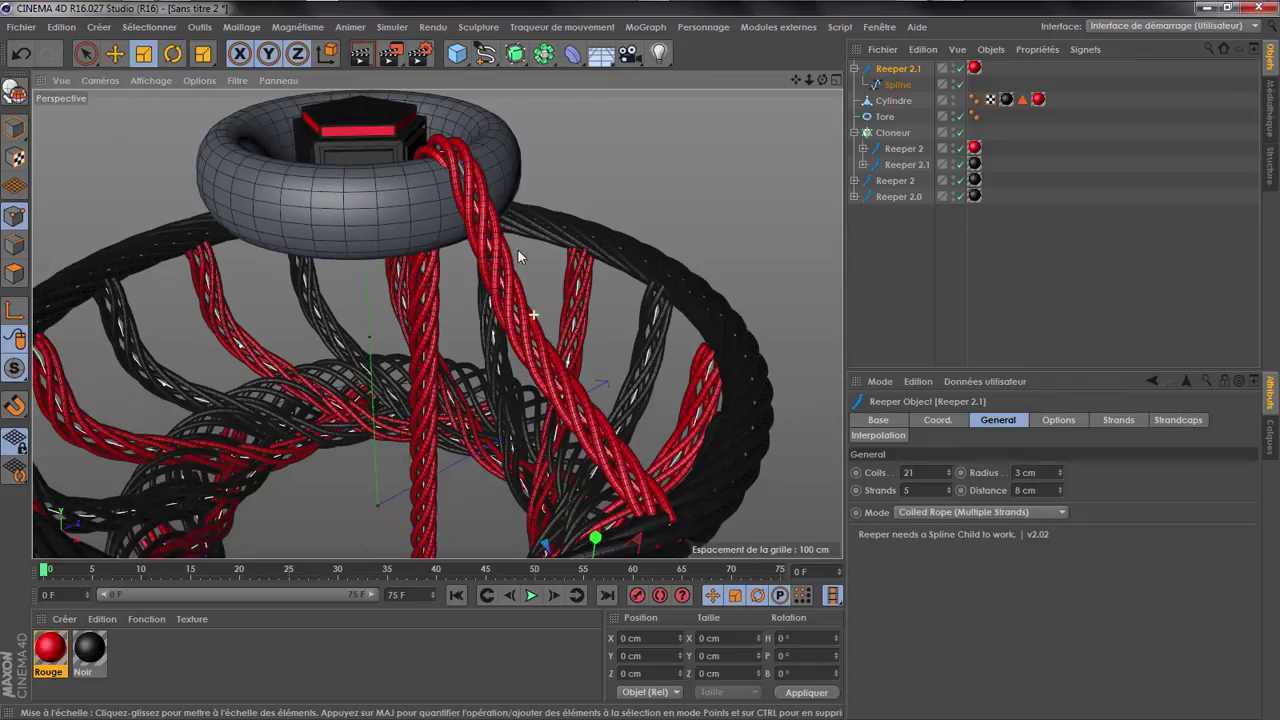
pyautogui.scroll(-2, 593, 221)
pyautogui.moveTo(823, 79); pyautogui.dragTo(680, 156)
pyautogui.scroll(10, 680, 163)
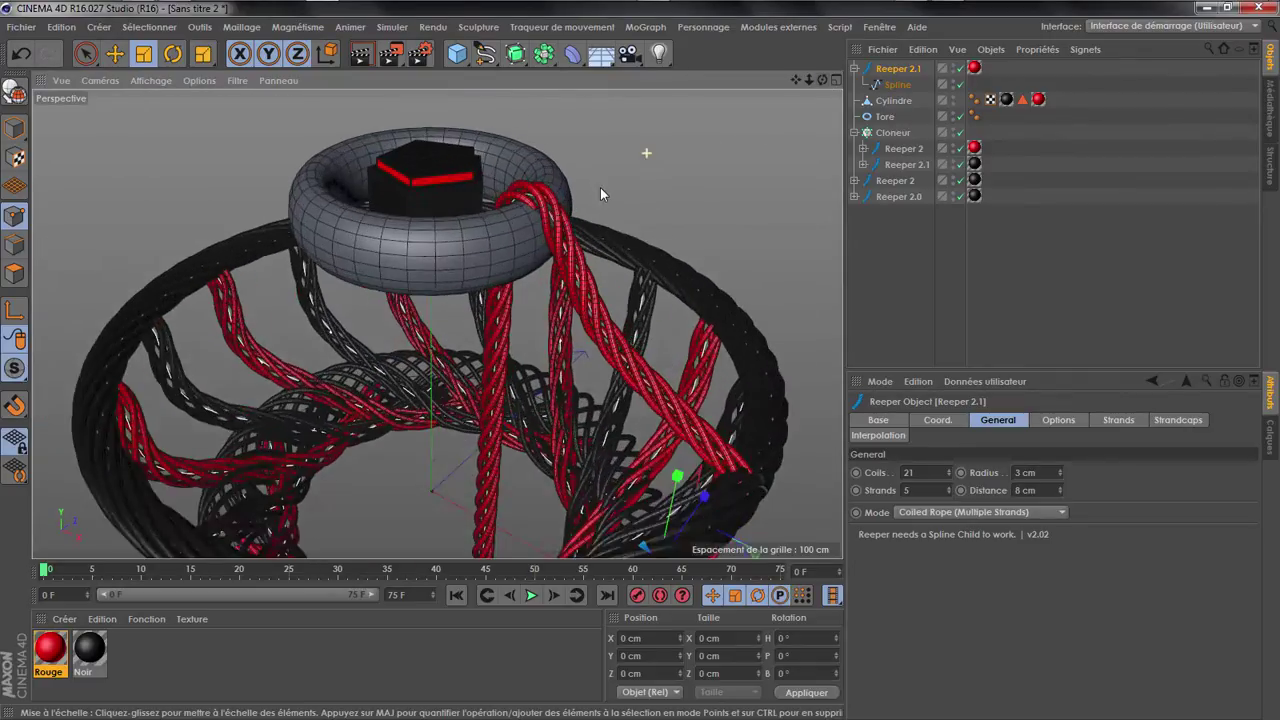
pyautogui.scroll(2, 522, 252)
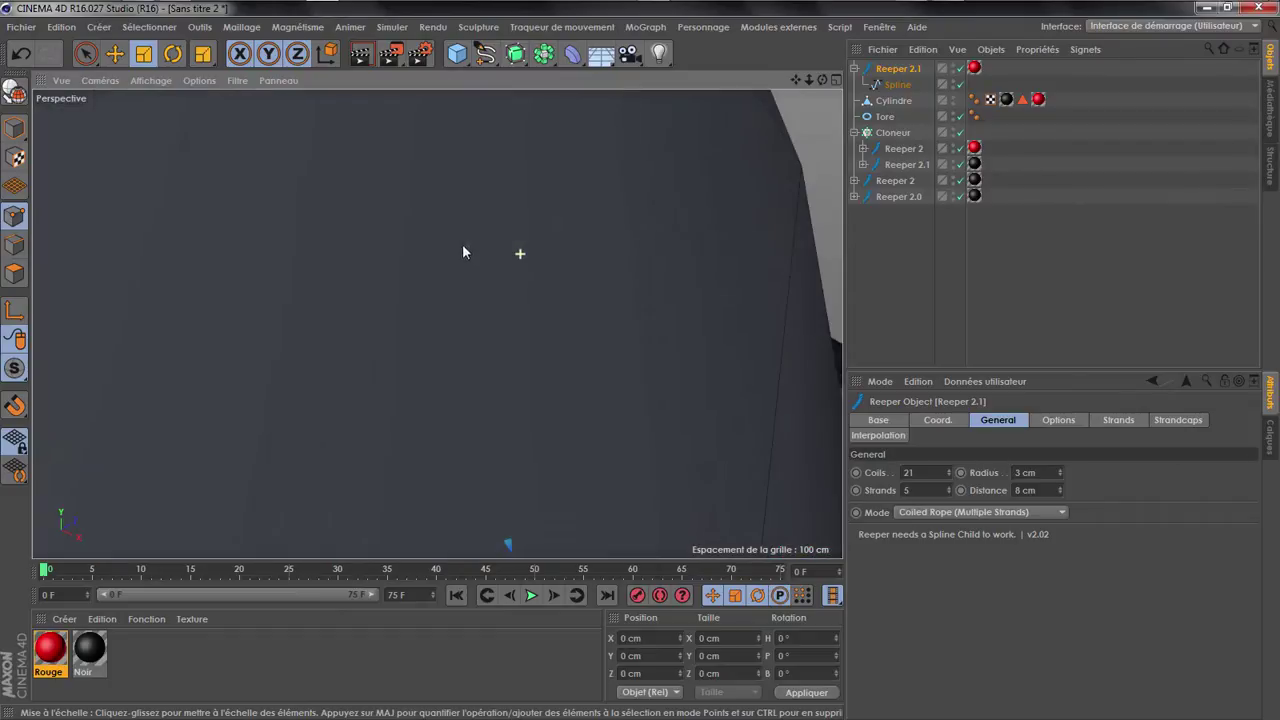
pyautogui.scroll(-1, 460, 247)
pyautogui.moveTo(809, 79); pyautogui.dragTo(700, 85)
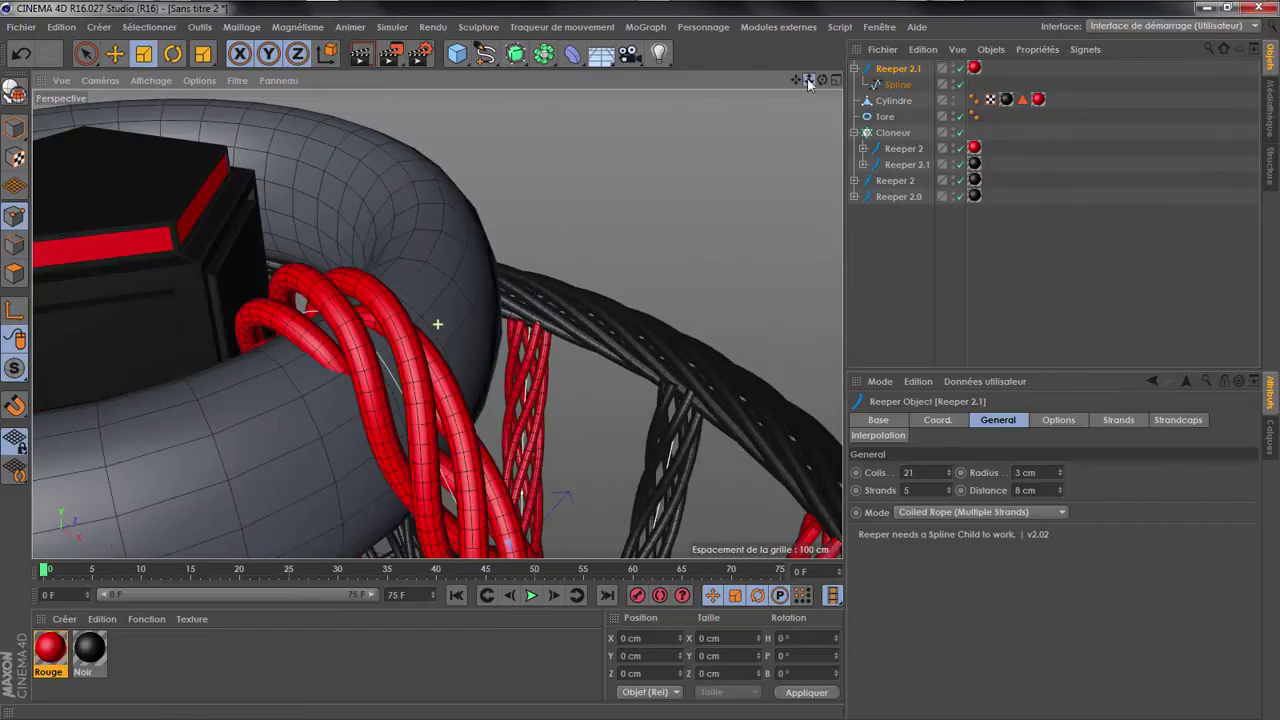
# In the front view, raise the rope spline's top point to about Y 366 cm and lengthen its tangents
pyautogui.middleClick(684, 171)
pyautogui.middleClick(701, 383)
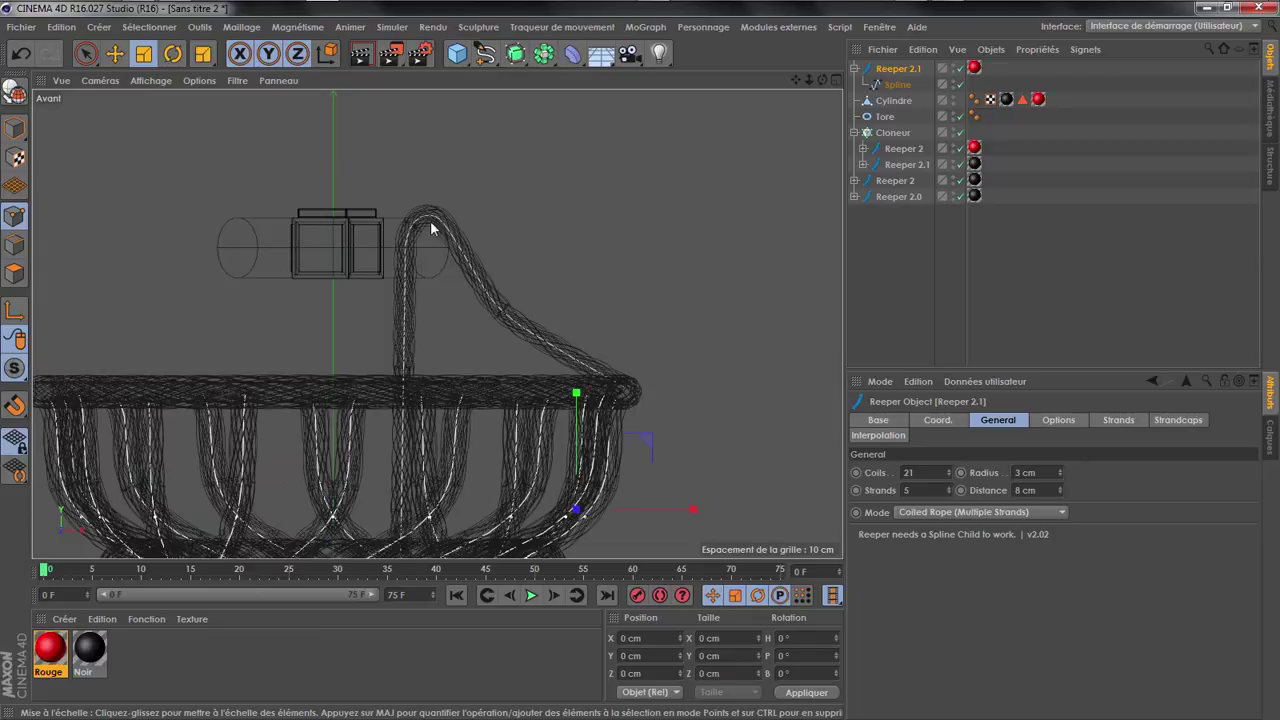
pyautogui.scroll(4, 431, 226)
pyautogui.click(456, 231)
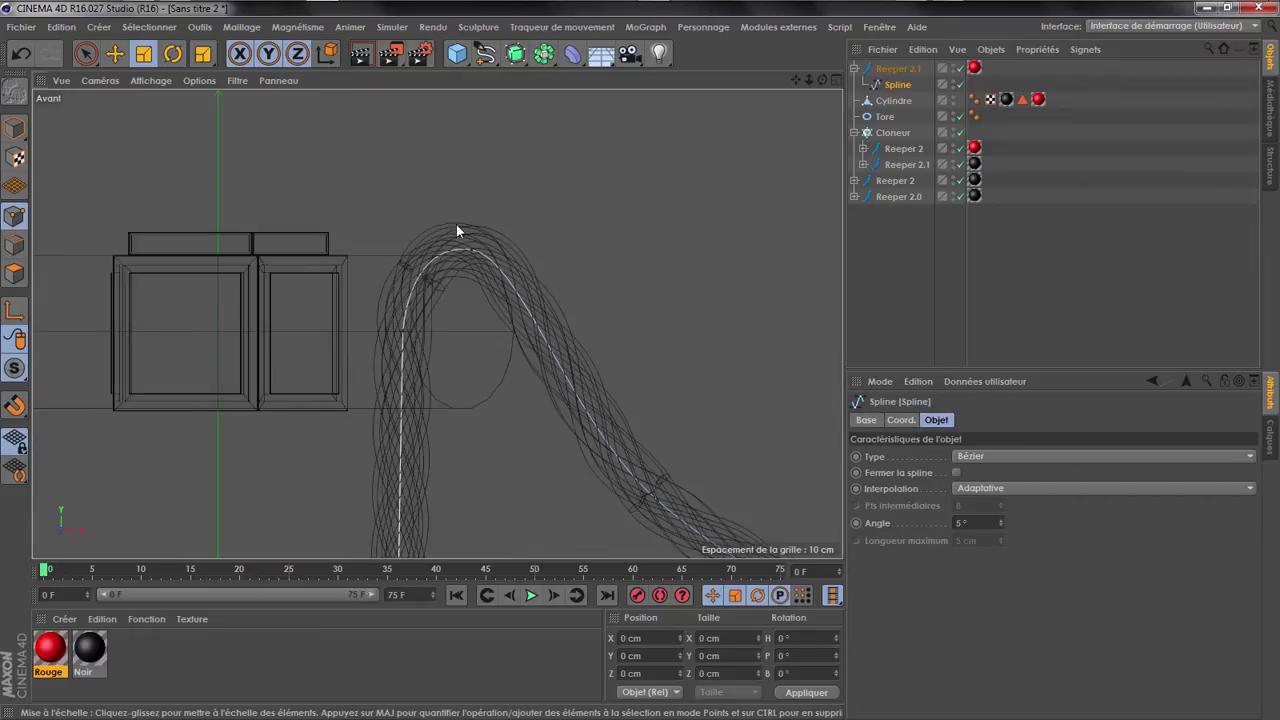
pyautogui.scroll(3, 470, 265)
pyautogui.press('e')
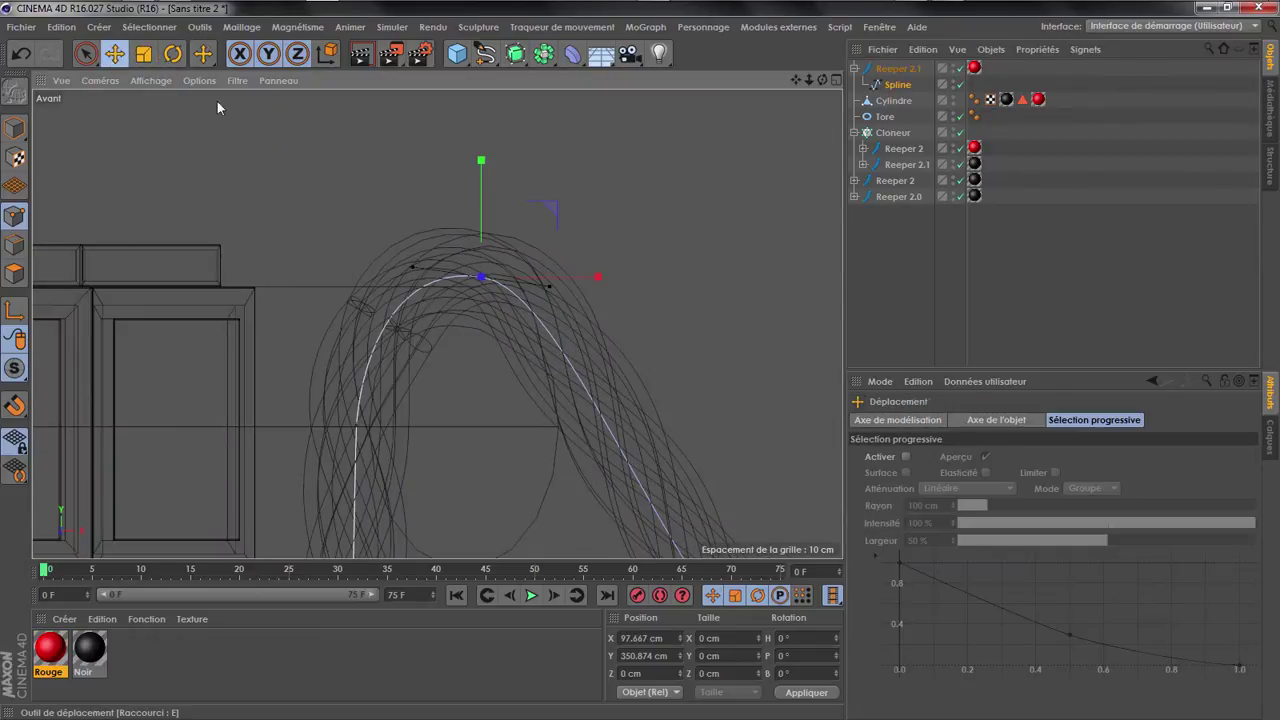
pyautogui.moveTo(481, 163); pyautogui.dragTo(489, 100)
pyautogui.moveTo(557, 215); pyautogui.dragTo(589, 218)
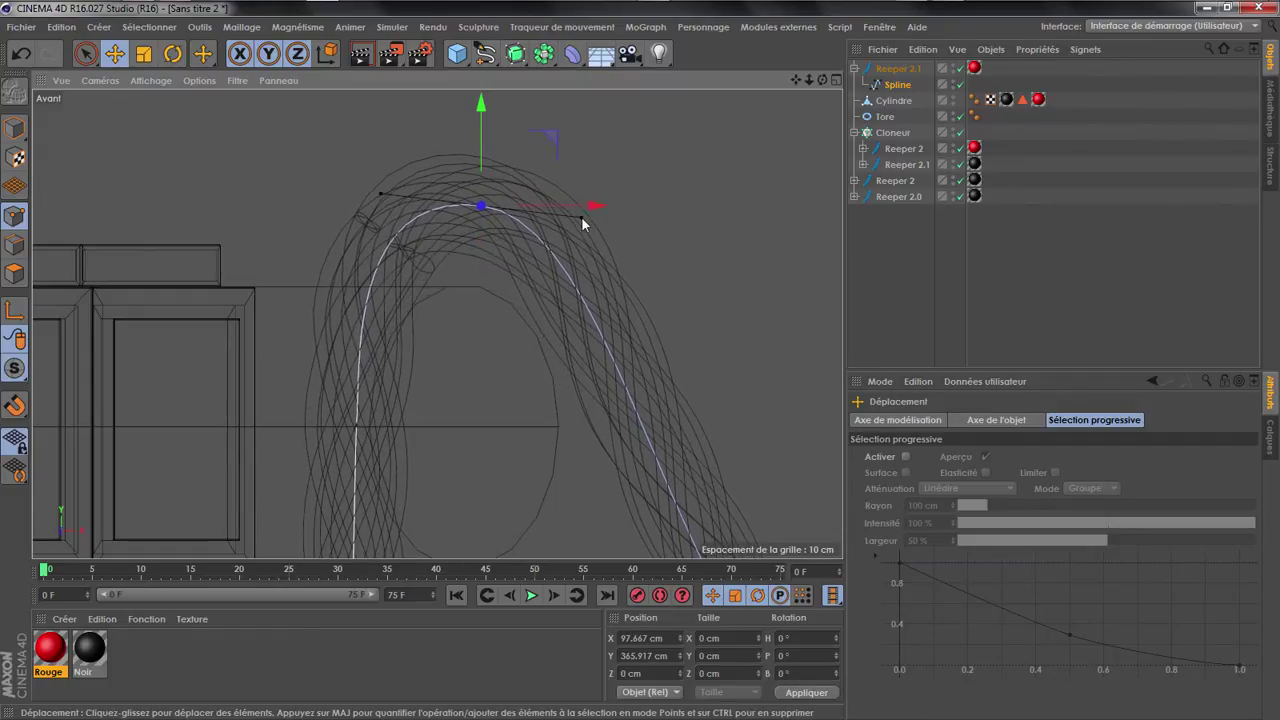
# Move the inner-side spline point toward the core, lower the top point to about Y 361 cm and level its tangents
pyautogui.click(353, 428)
pyautogui.moveTo(457, 429); pyautogui.dragTo(398, 429)
pyautogui.click(481, 208)
pyautogui.moveTo(483, 150); pyautogui.dragTo(488, 174)
pyautogui.moveTo(586, 245); pyautogui.dragTo(600, 233)
pyautogui.moveTo(487, 168); pyautogui.dragTo(487, 168)
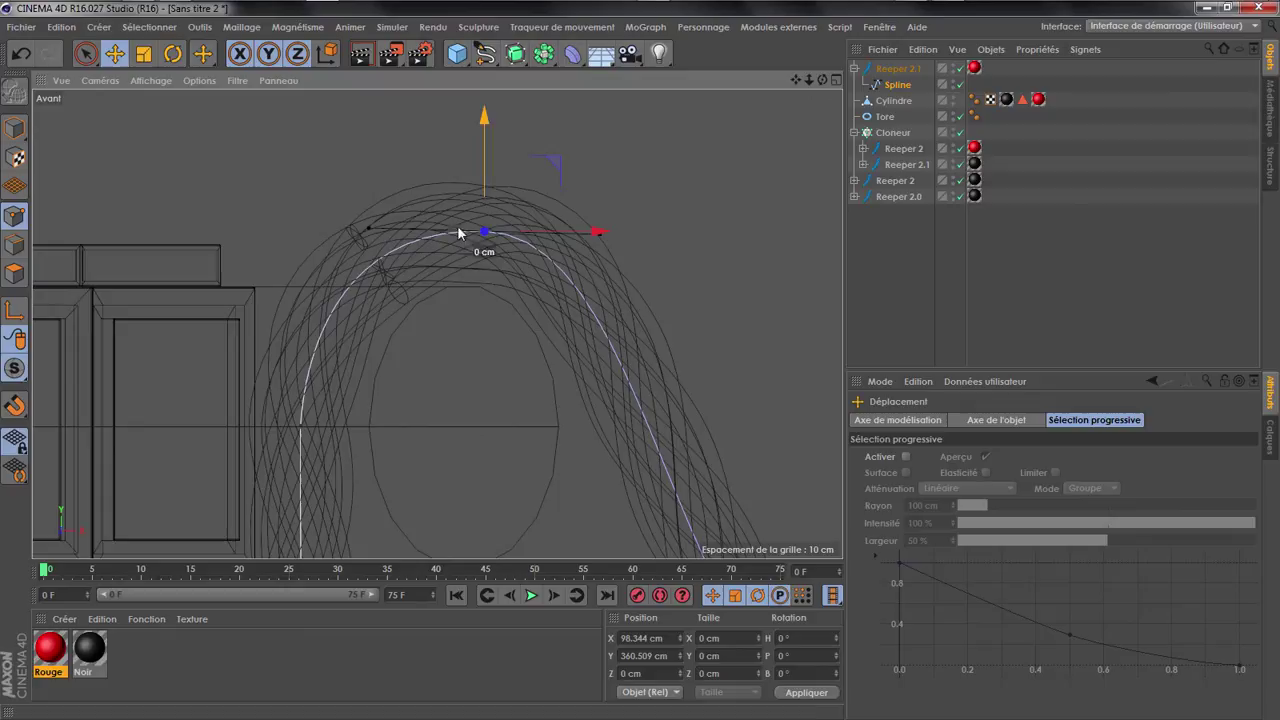
# Shift the rope spline's inner-side point outward to about X 61.5 cm and its lower end point to about X 73 cm
pyautogui.click(299, 428)
pyautogui.moveTo(402, 425); pyautogui.dragTo(418, 426)
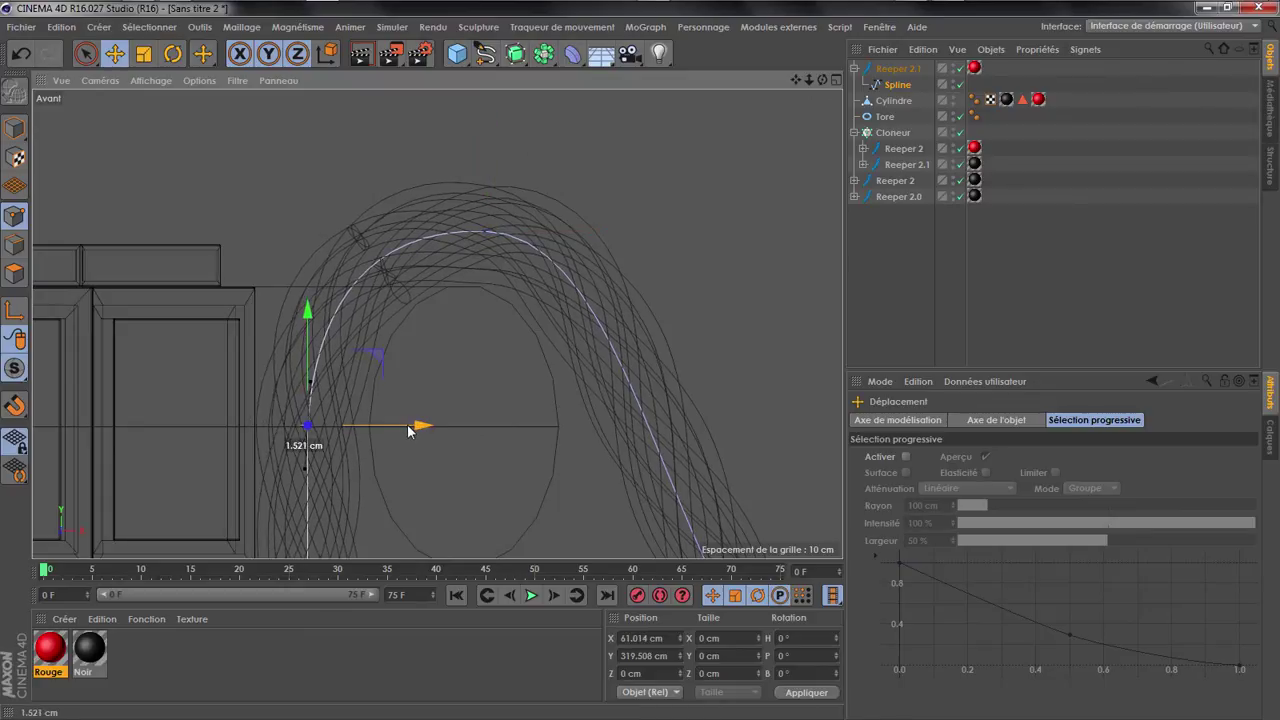
pyautogui.scroll(-3, 376, 162)
pyautogui.scroll(-5, 376, 162)
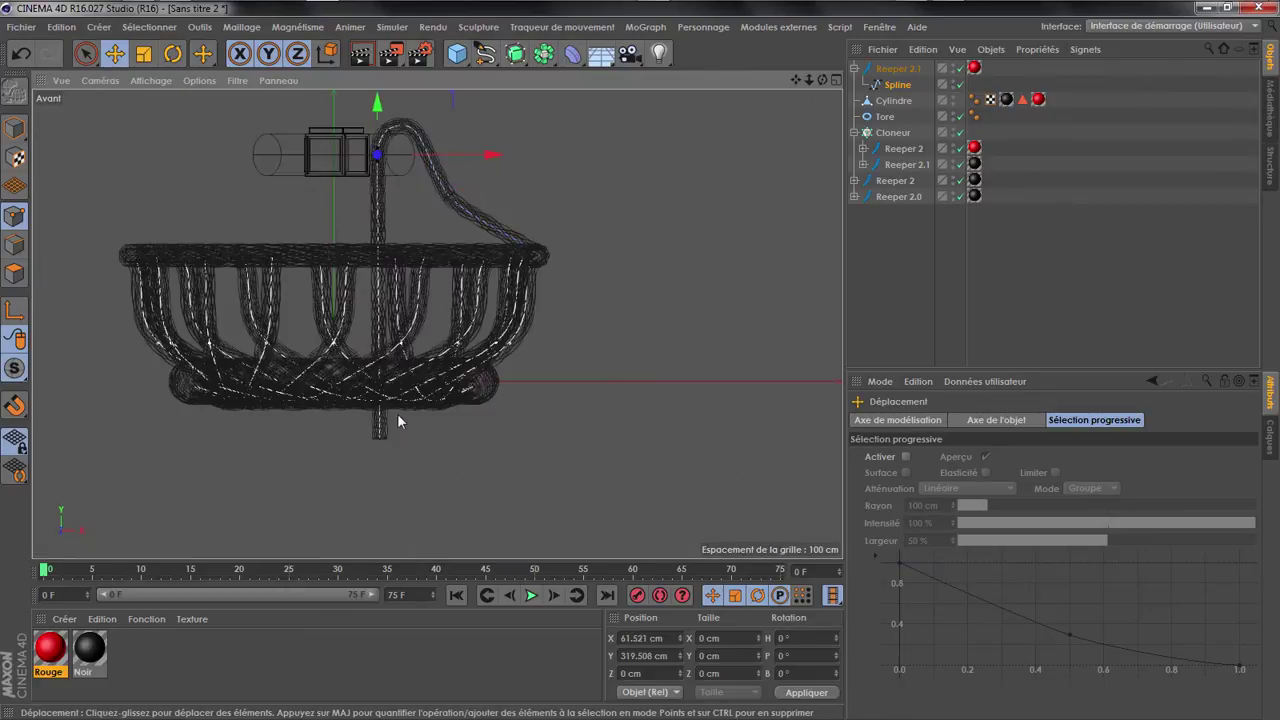
pyautogui.click(381, 437)
pyautogui.moveTo(453, 443); pyautogui.dragTo(459, 441)
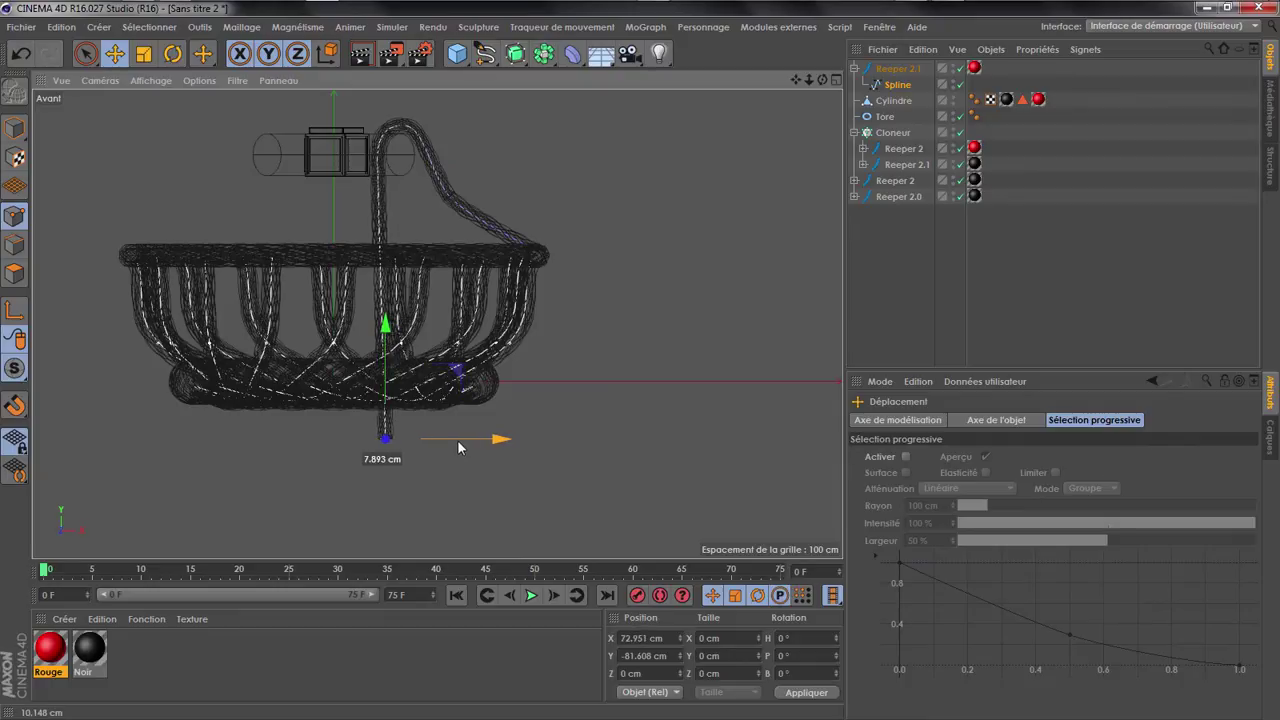
# Move the spline point between torus and rim to about X 174 cm, Y 256 cm and lengthen its tangents by scaling
pyautogui.click(478, 197)
pyautogui.scroll(5, 478, 197)
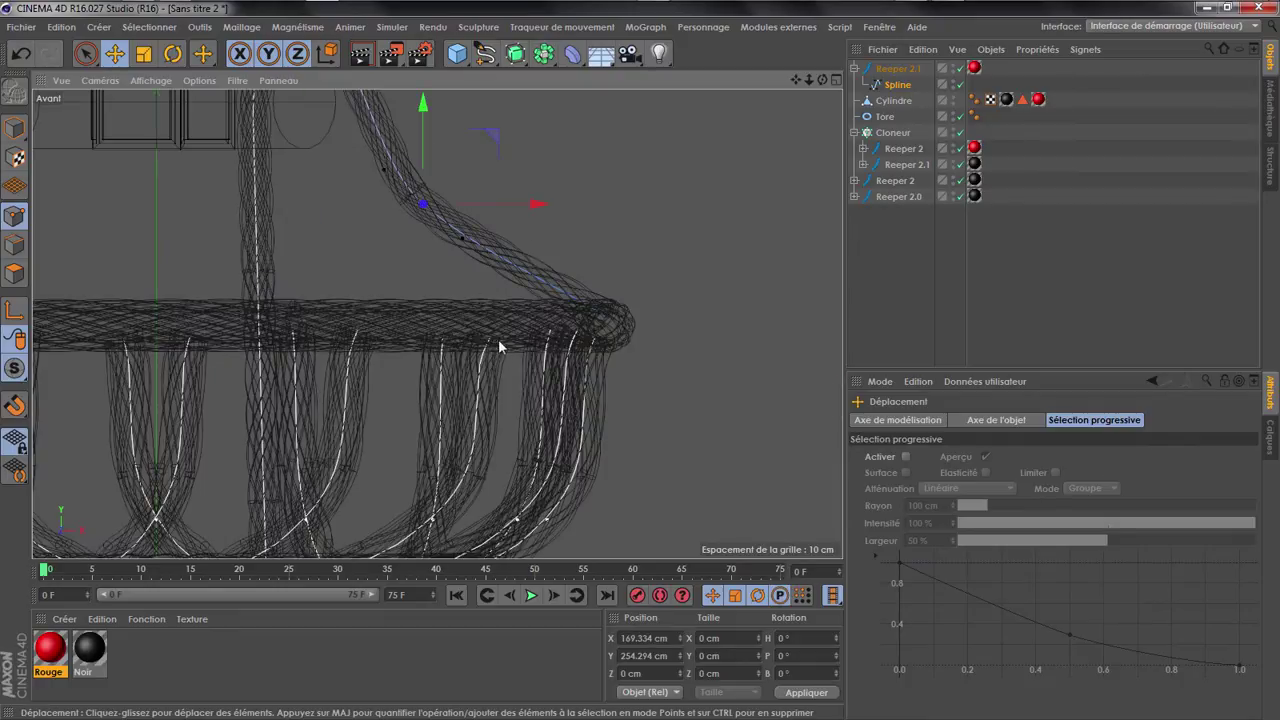
pyautogui.scroll(-2, 500, 346)
pyautogui.moveTo(521, 186); pyautogui.dragTo(530, 183)
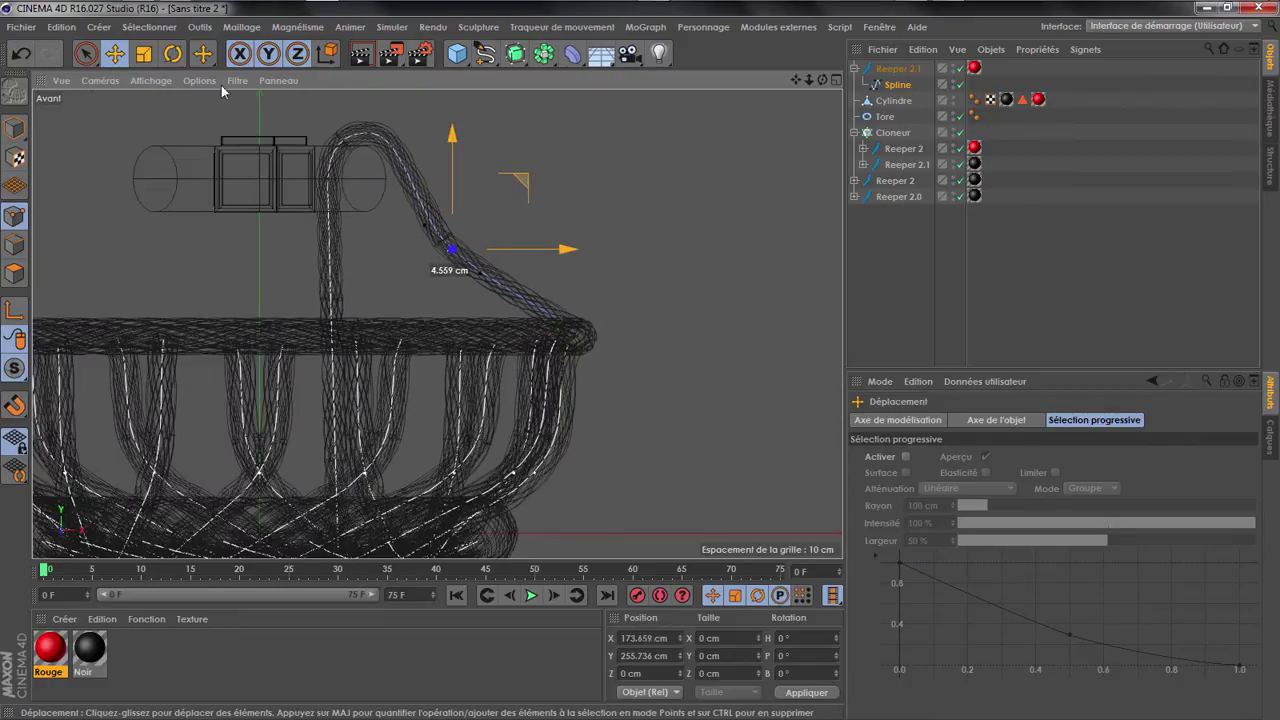
pyautogui.press('t')
pyautogui.moveTo(260, 189); pyautogui.dragTo(675, 177)
pyautogui.click(675, 180)
pyautogui.click(452, 250)
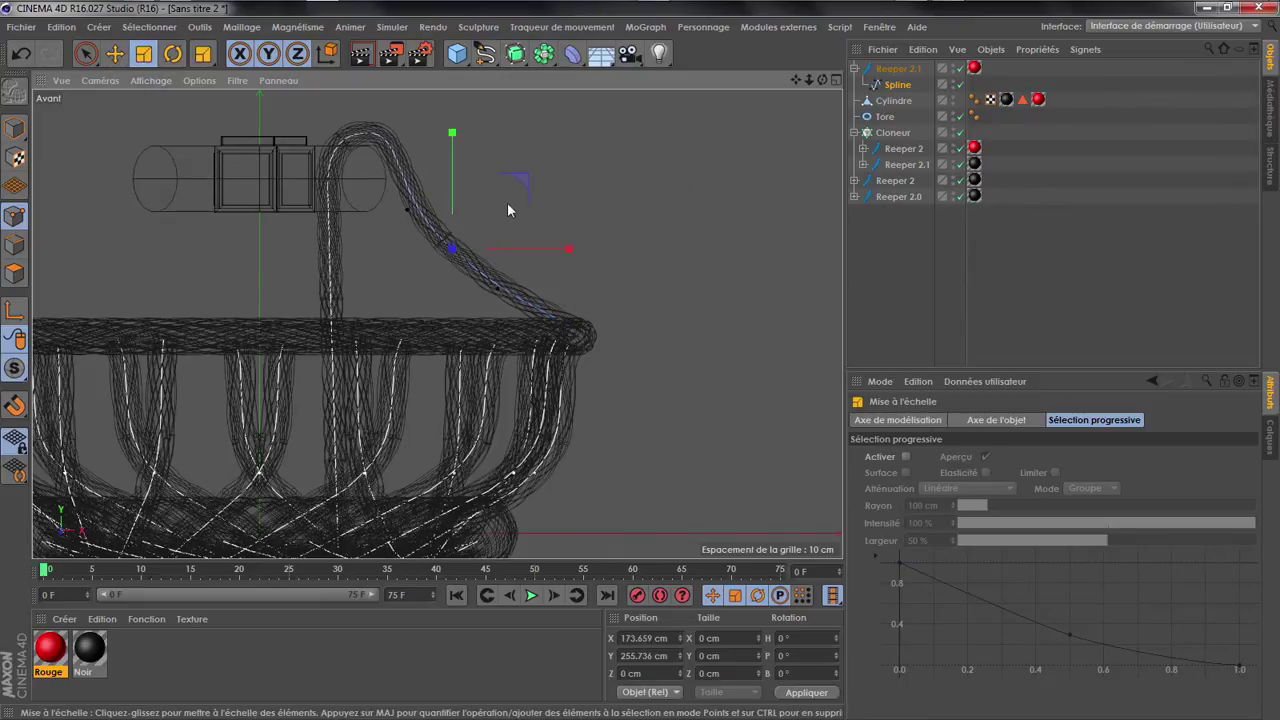
# Lower the spline point between torus and rim to about Y 231 cm and move it inward to about X 163 cm
pyautogui.press('e')
pyautogui.moveTo(521, 179); pyautogui.dragTo(433, 196)
pyautogui.click(449, 258)
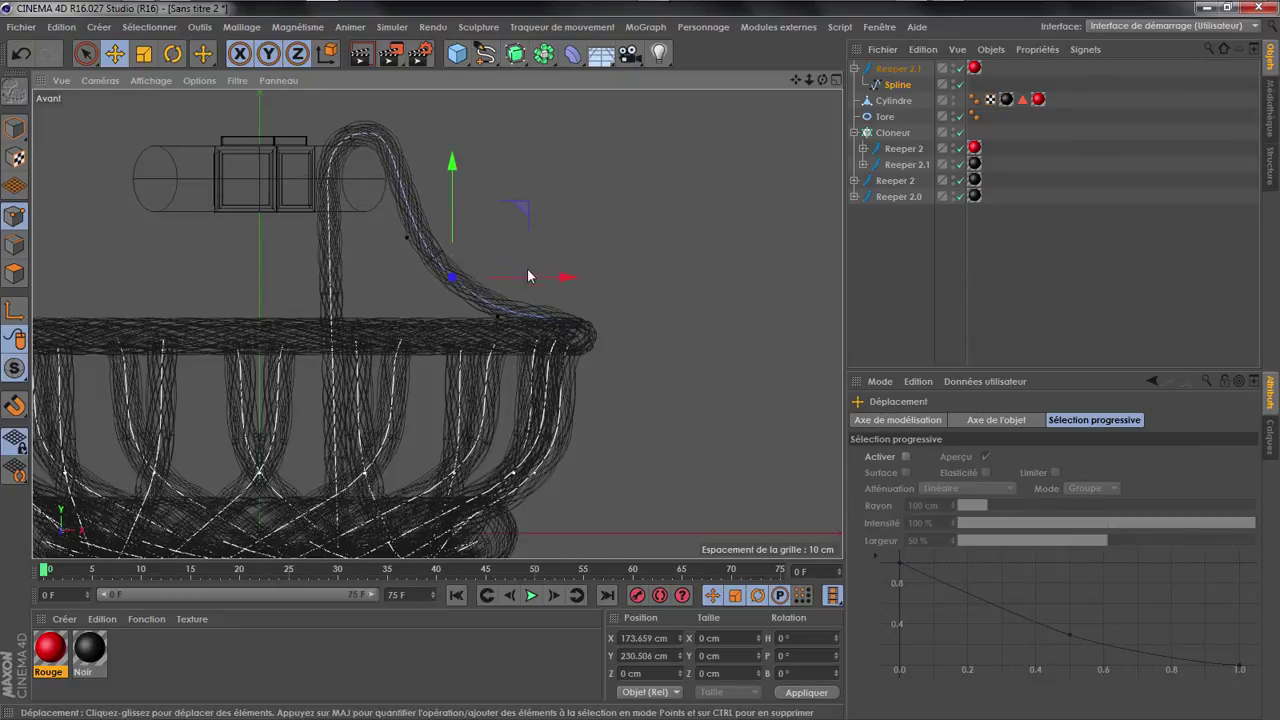
pyautogui.moveTo(529, 277); pyautogui.dragTo(468, 258)
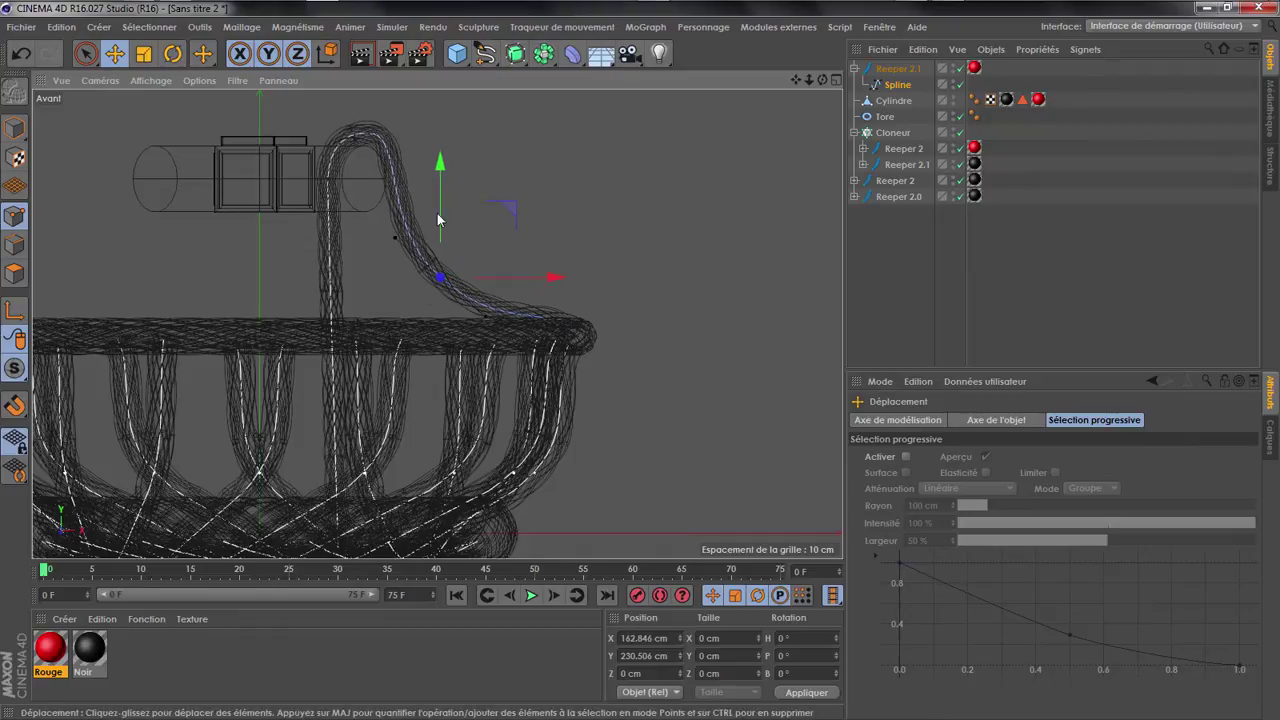
pyautogui.click(625, 293)
# Pull the outer tangent of the spline's top point outward and downward to round the rope's arch over the torus tube
pyautogui.scroll(-4, 687, 410)
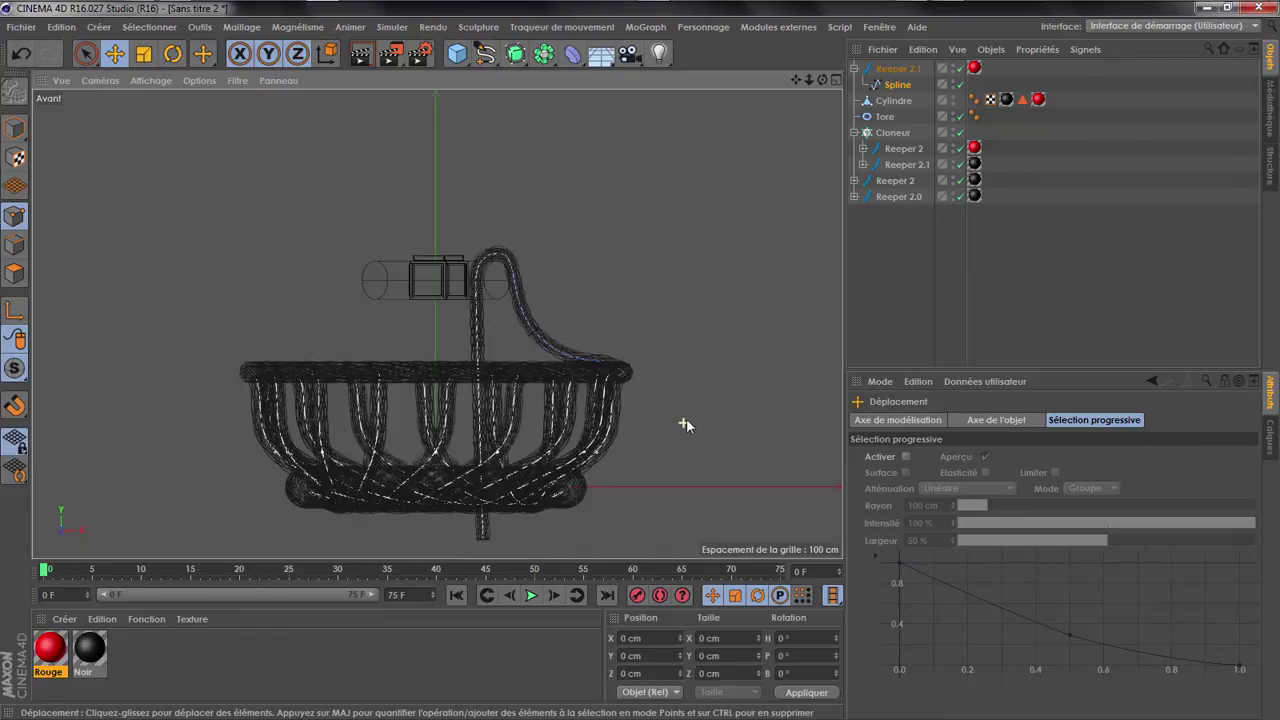
pyautogui.scroll(5, 500, 262)
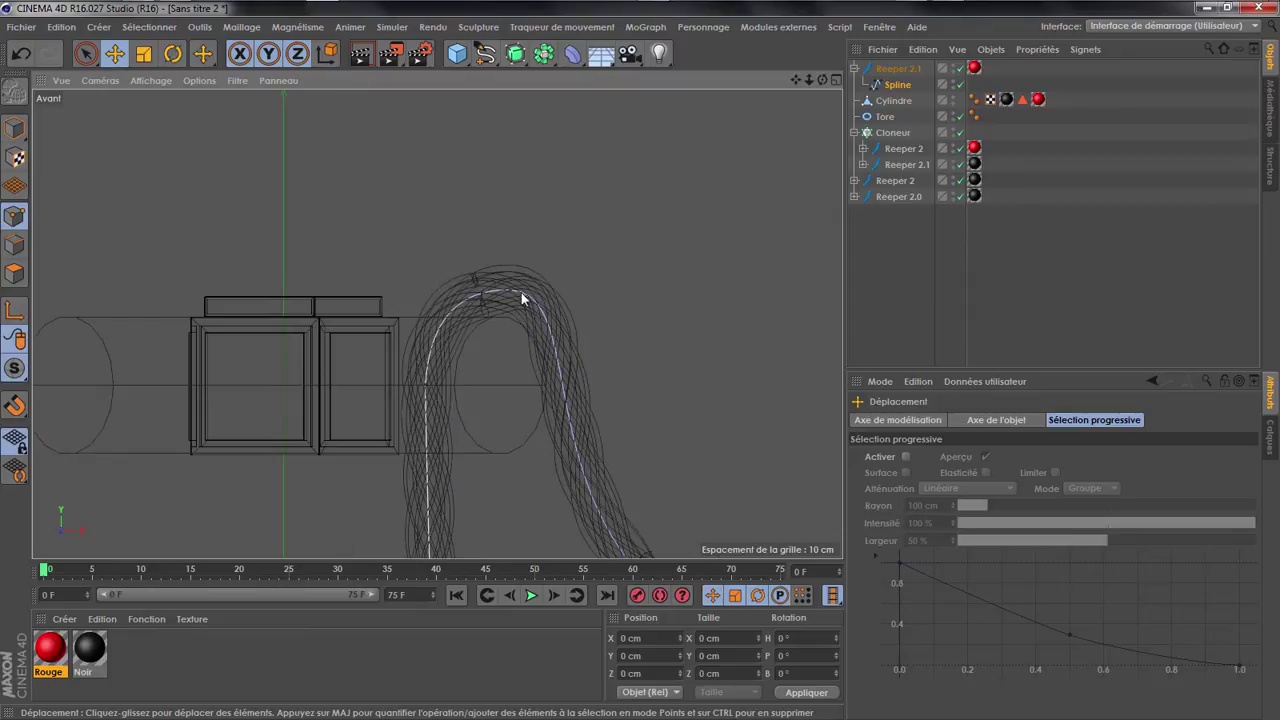
pyautogui.click(506, 292)
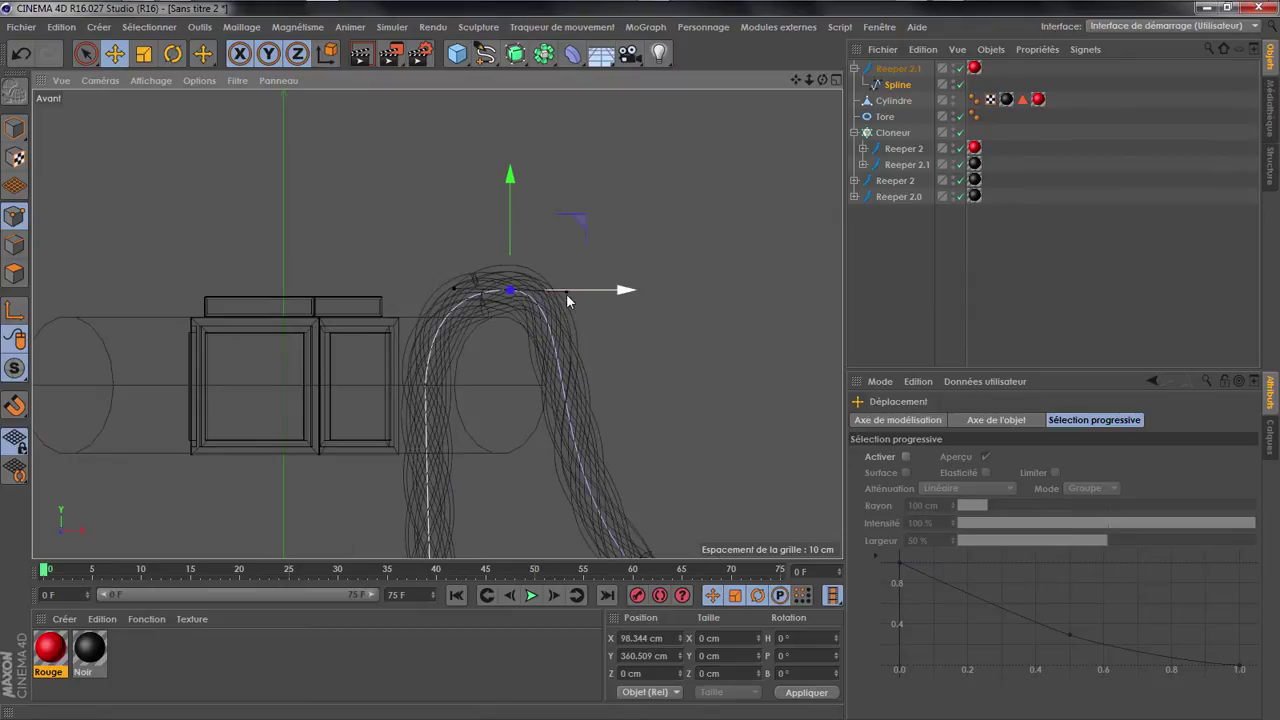
pyautogui.moveTo(567, 292); pyautogui.dragTo(601, 325)
pyautogui.click(637, 321)
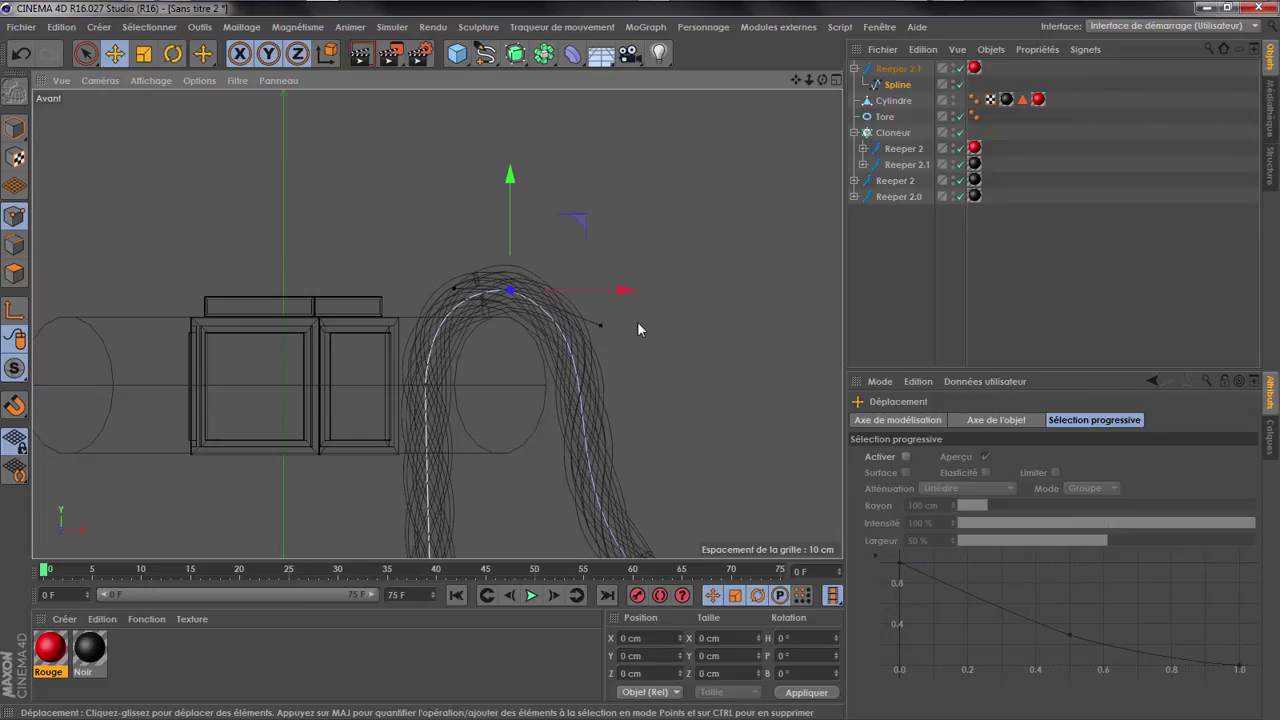
# In the perspective view, add a MoGraph Cloner and make the red torus-to-rim Reeper rope its child
pyautogui.scroll(-4, 378, 234)
pyautogui.middleClick(674, 340)
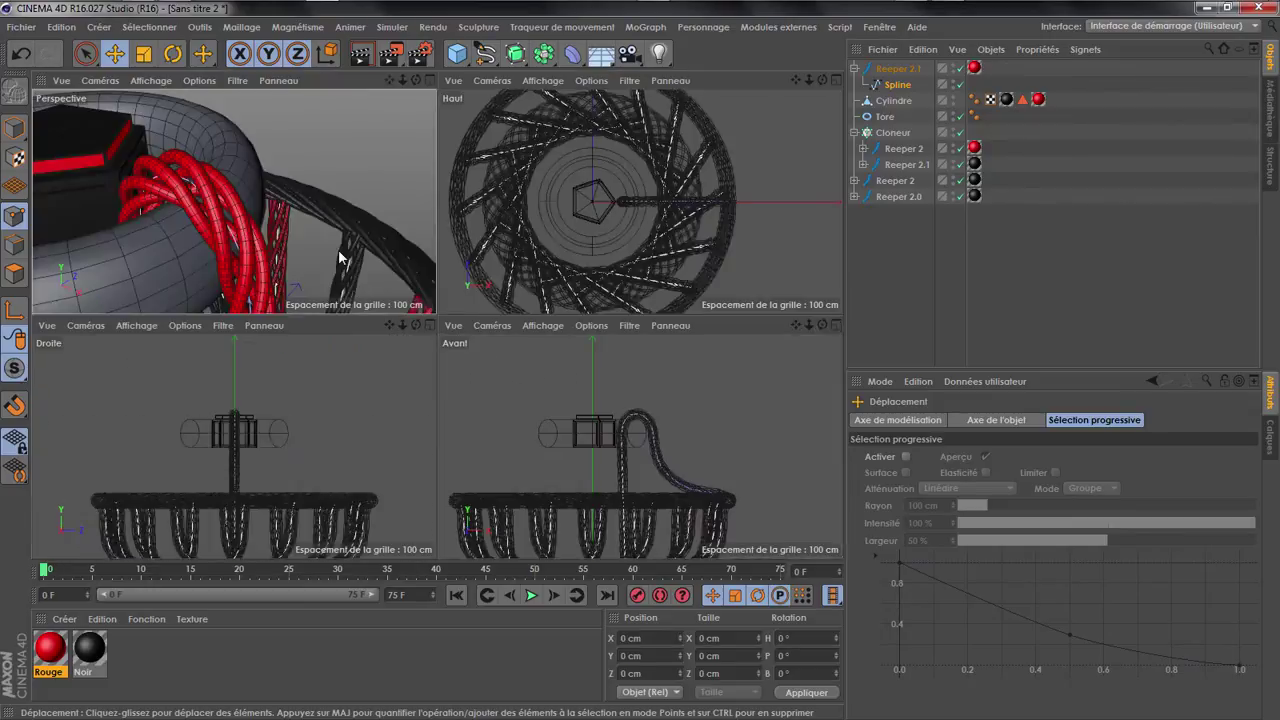
pyautogui.middleClick(387, 112)
pyautogui.scroll(-4, 528, 133)
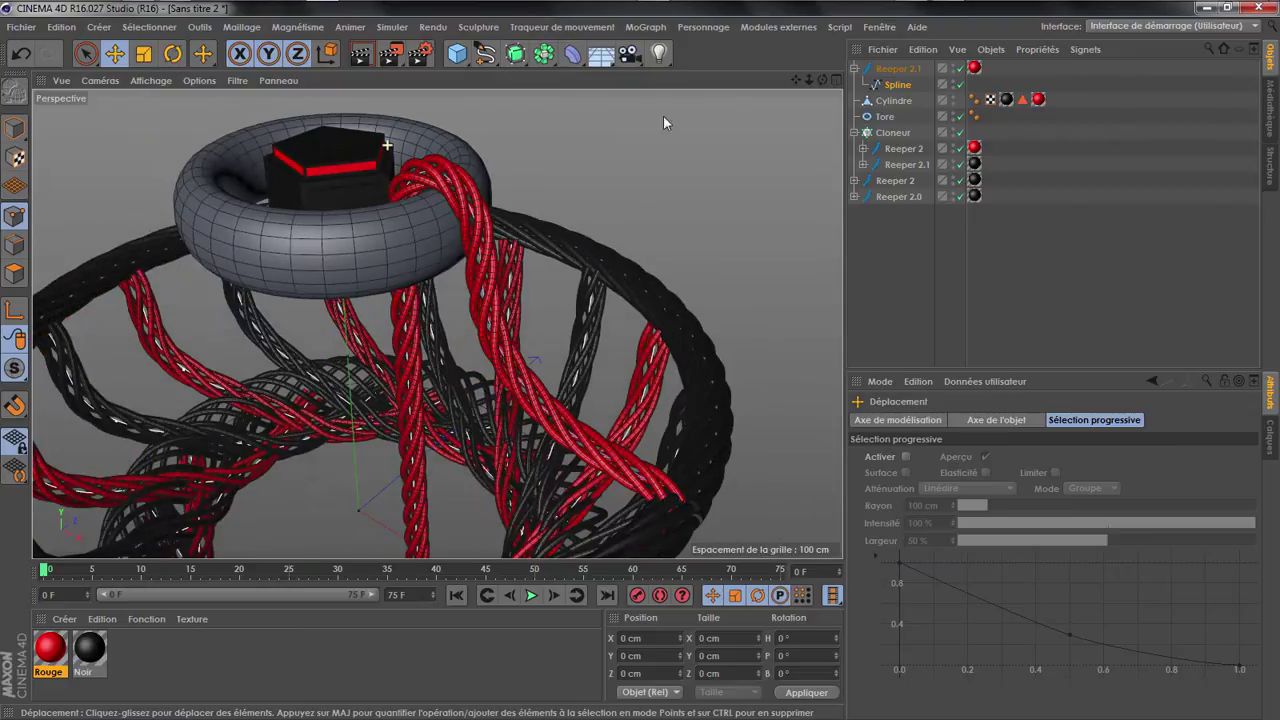
pyautogui.click(645, 27)
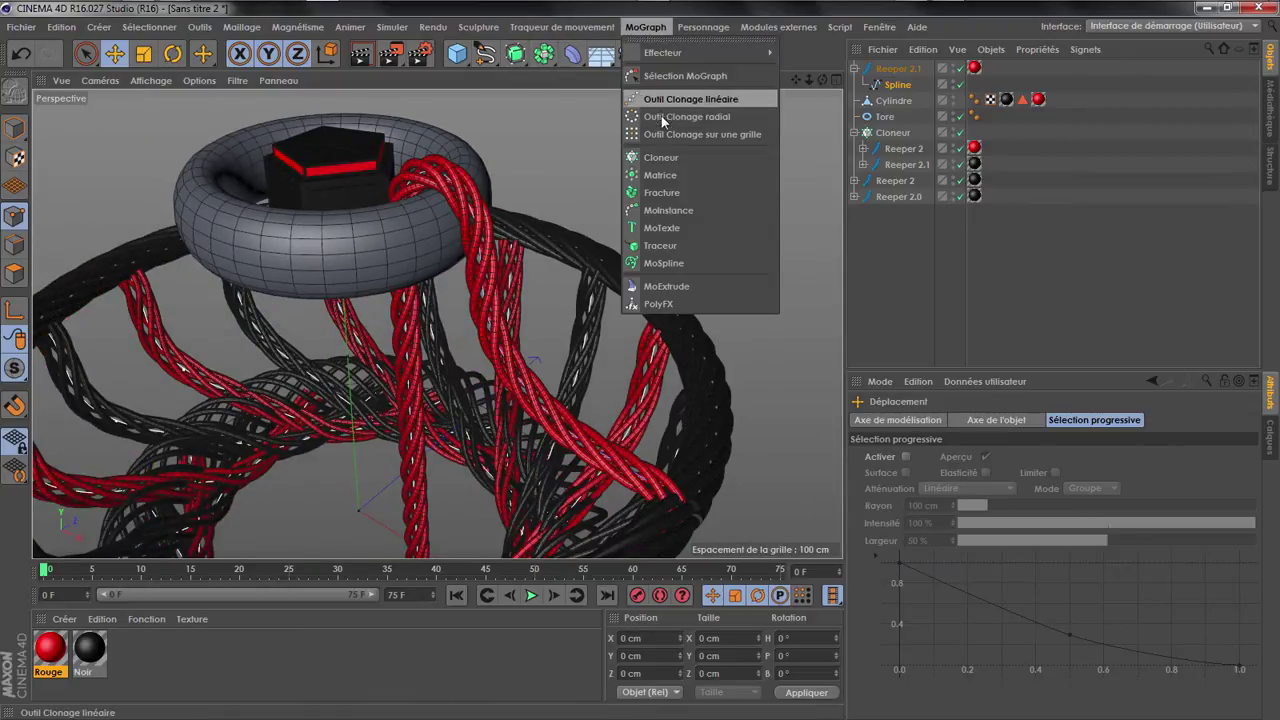
pyautogui.click(652, 160)
pyautogui.click(855, 85)
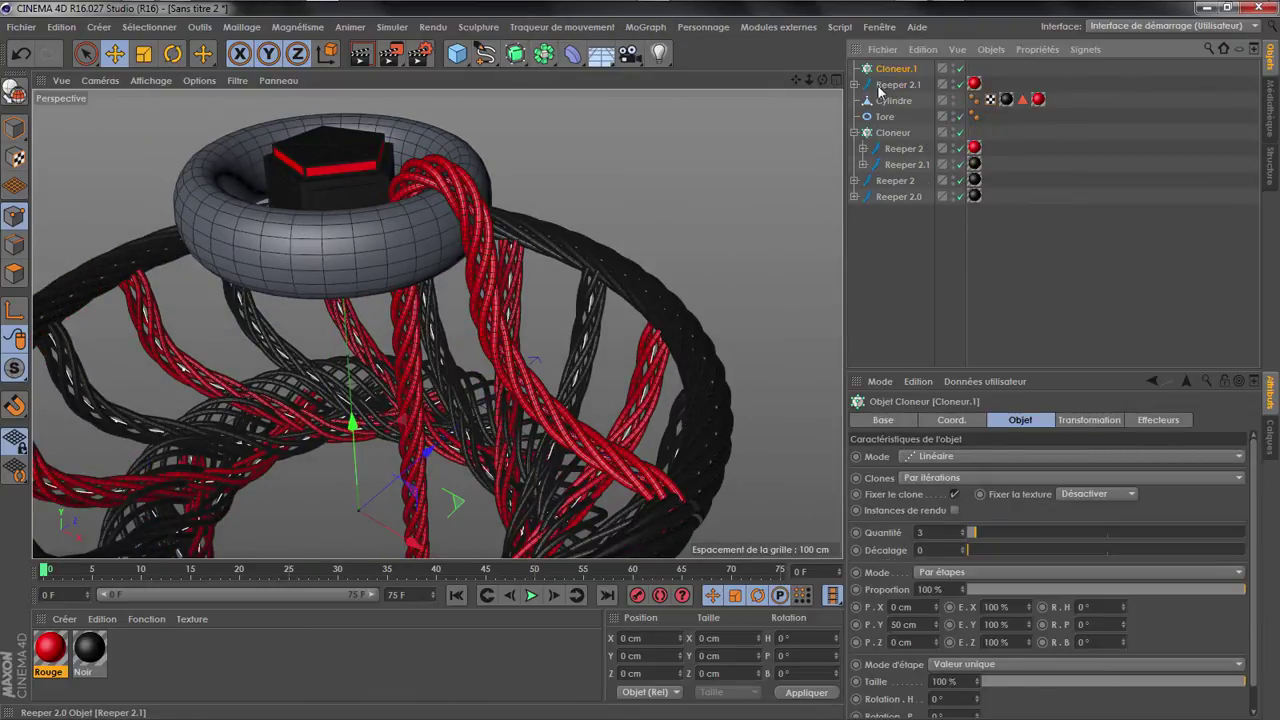
pyautogui.moveTo(885, 76); pyautogui.dragTo(886, 70)
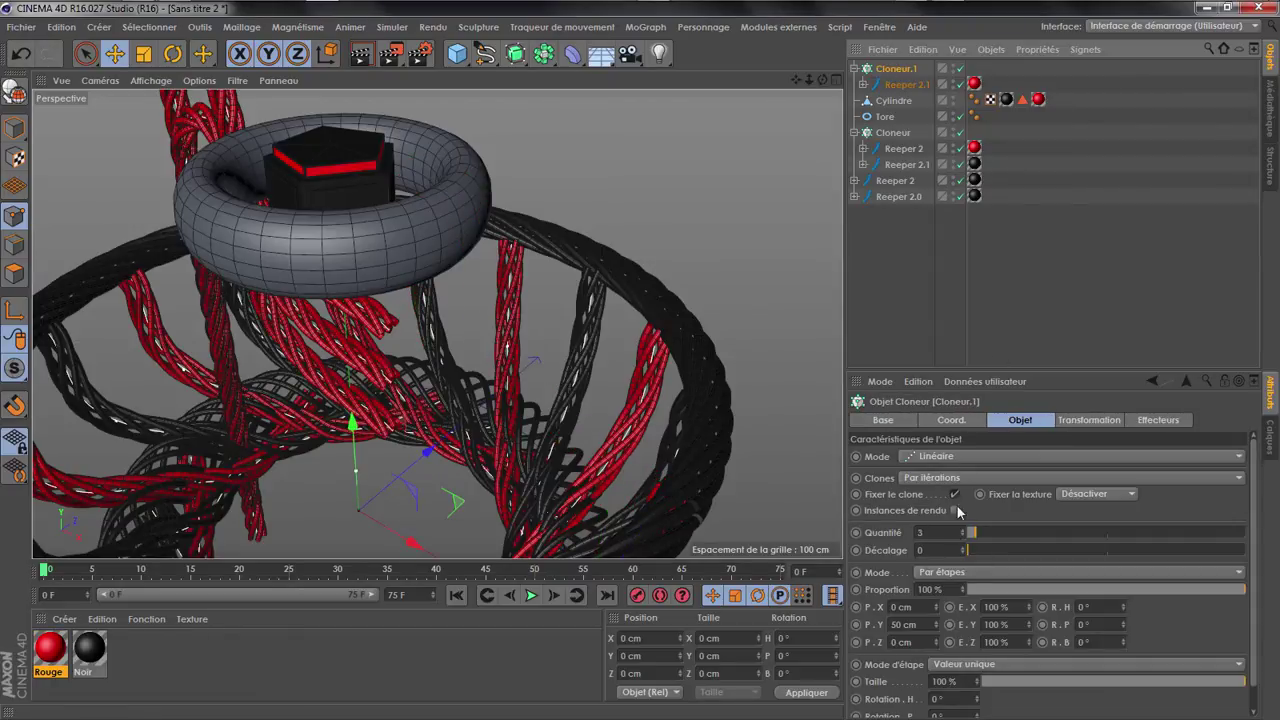
# Set the new Cloner to Radial mode in the XZ plane with a 0 cm radius and disable Fixer le clone
pyautogui.click(957, 456)
pyautogui.click(966, 512)
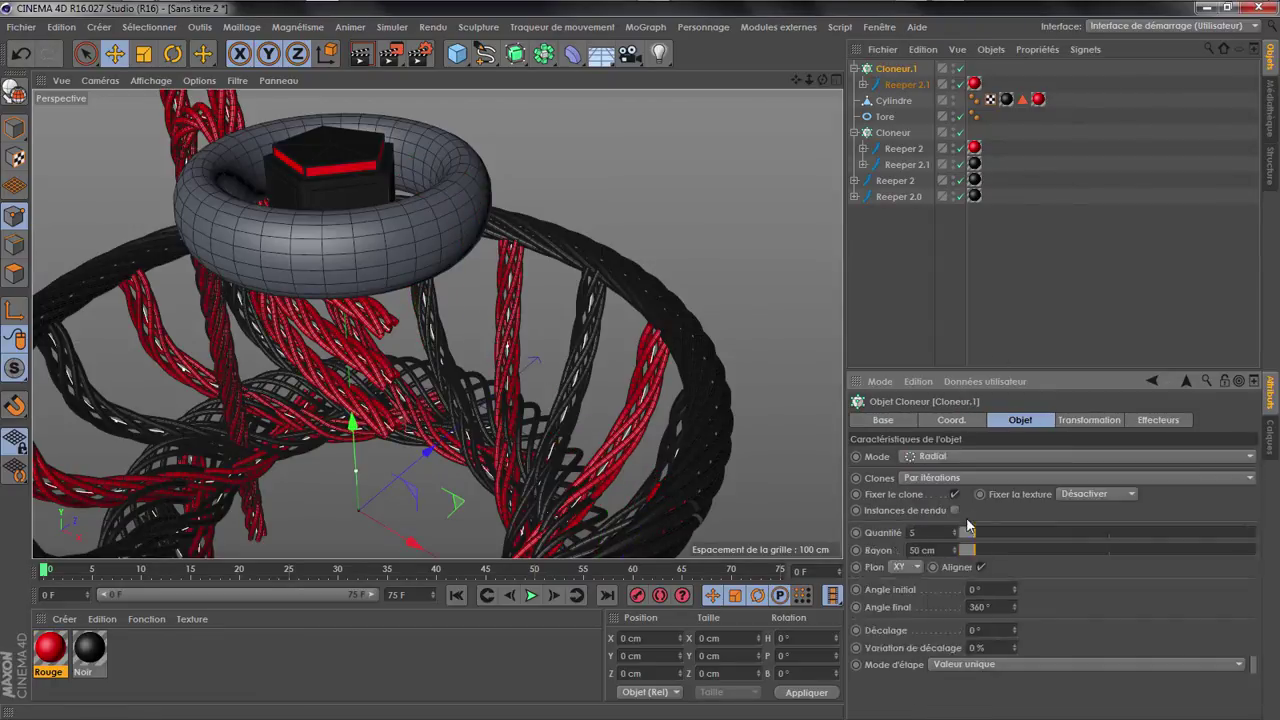
pyautogui.click(916, 567)
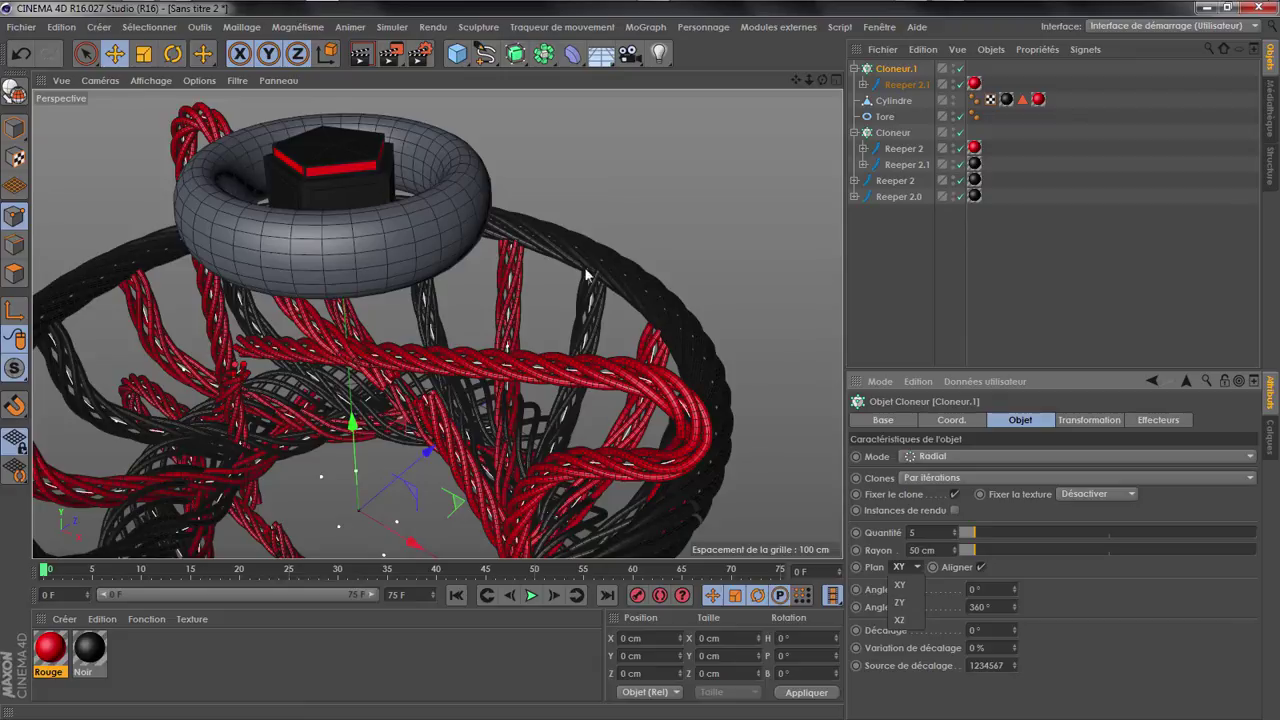
pyautogui.click(899, 620)
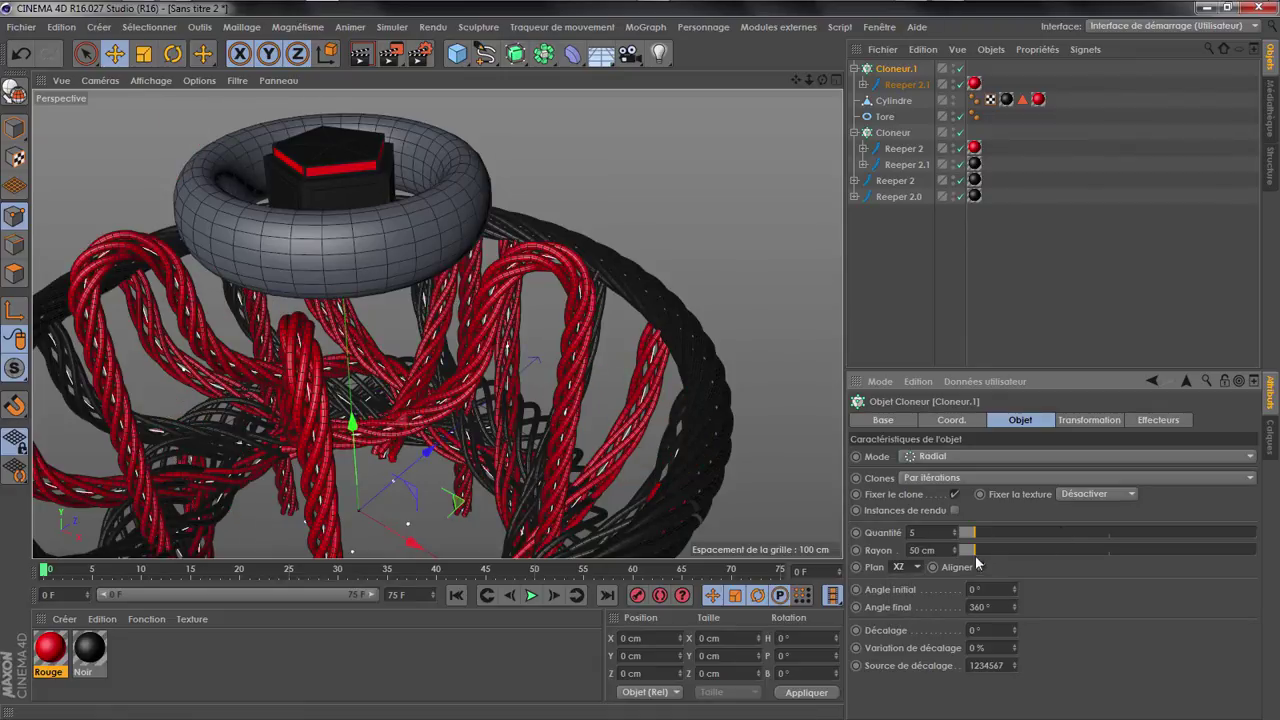
pyautogui.moveTo(975, 550)
pyautogui.mouseDown()
pyautogui.moveTo(943, 550)
pyautogui.moveTo(933, 533)
pyautogui.mouseUp()
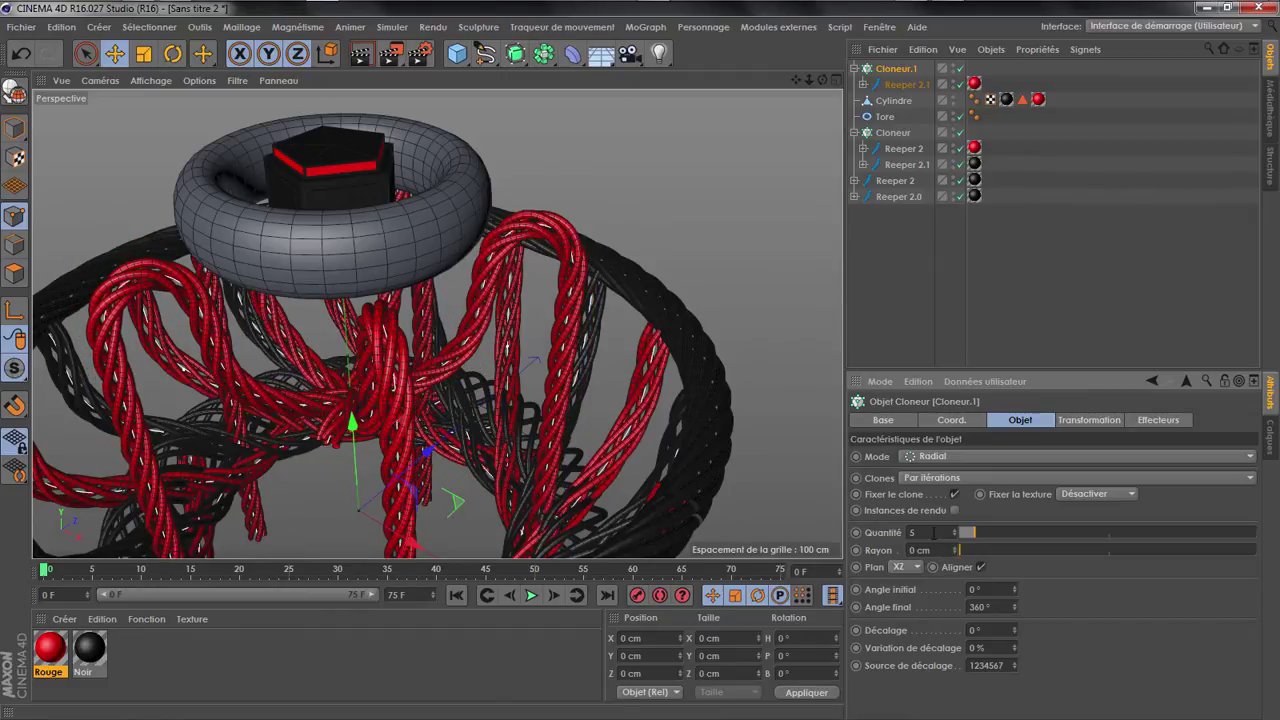
pyautogui.click(955, 494)
# Duplicate the red Reeper rope inside the new Cloner and apply the Noir material to the copy
pyautogui.moveTo(809, 80); pyautogui.dragTo(896, 78)
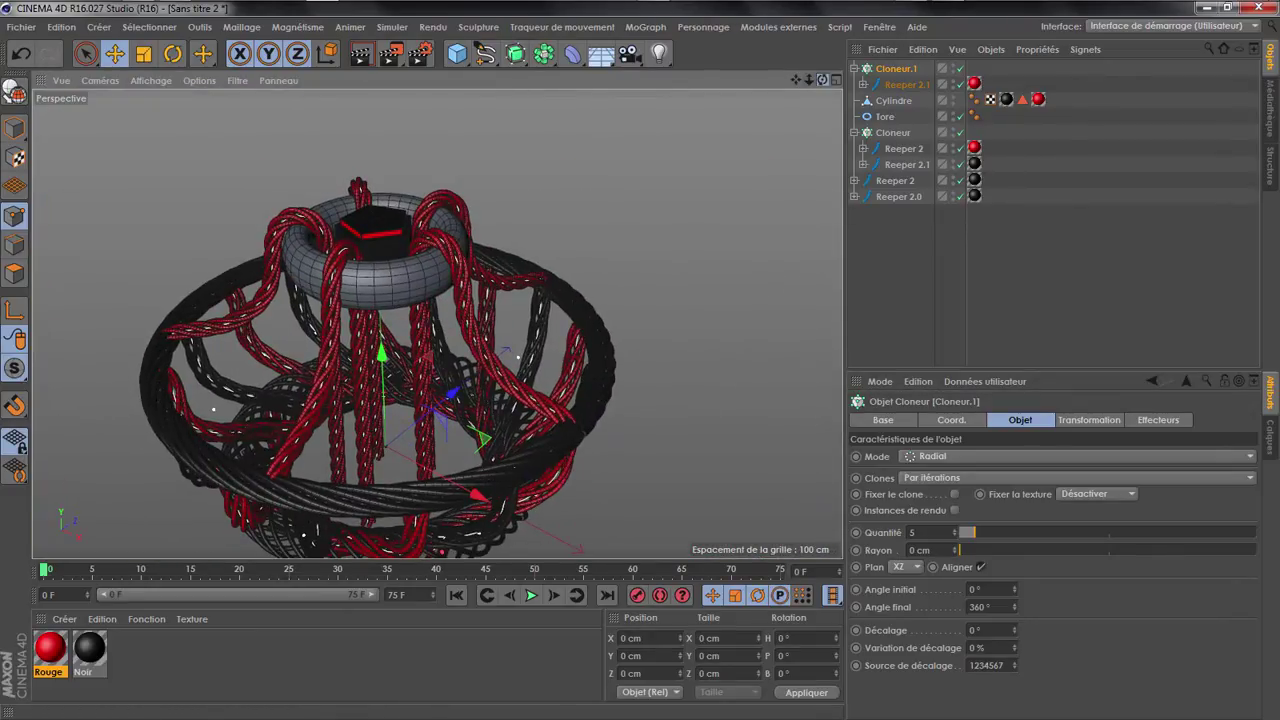
pyautogui.click(895, 85)
pyautogui.click(129, 656)
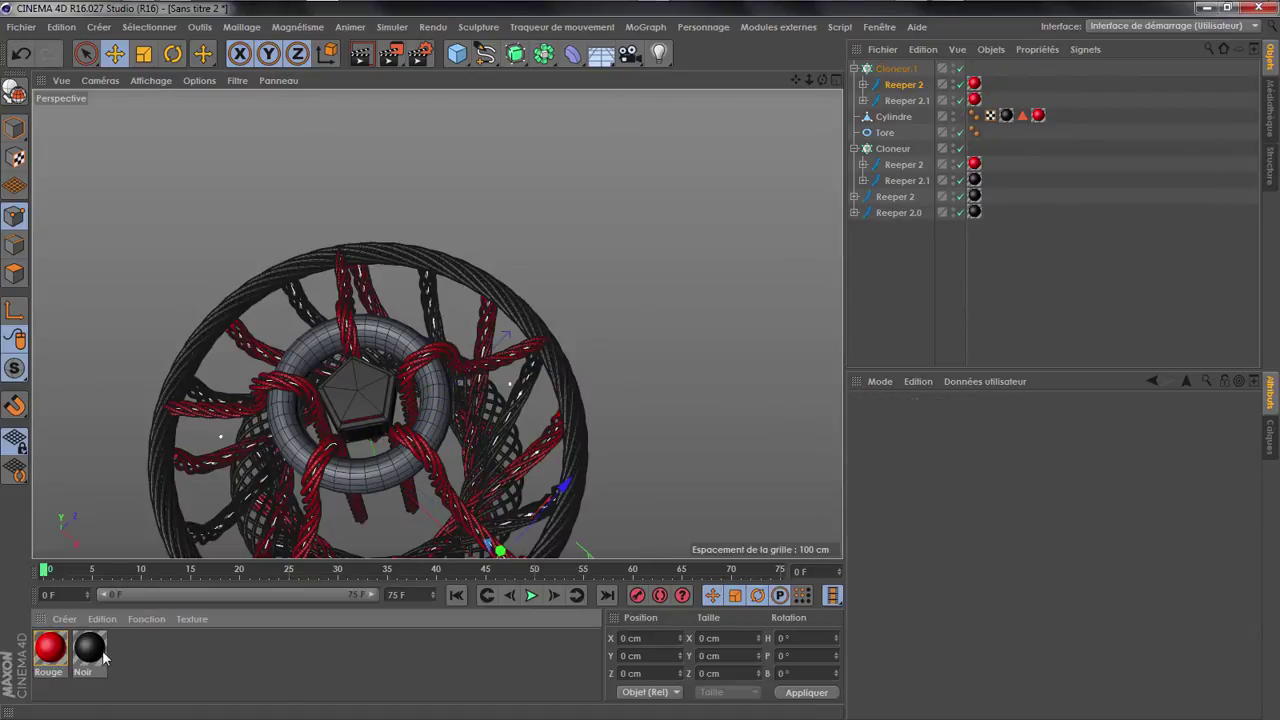
pyautogui.moveTo(985, 83); pyautogui.dragTo(975, 84)
# Set the new Cloner's clone quantity to 10
pyautogui.click(895, 68)
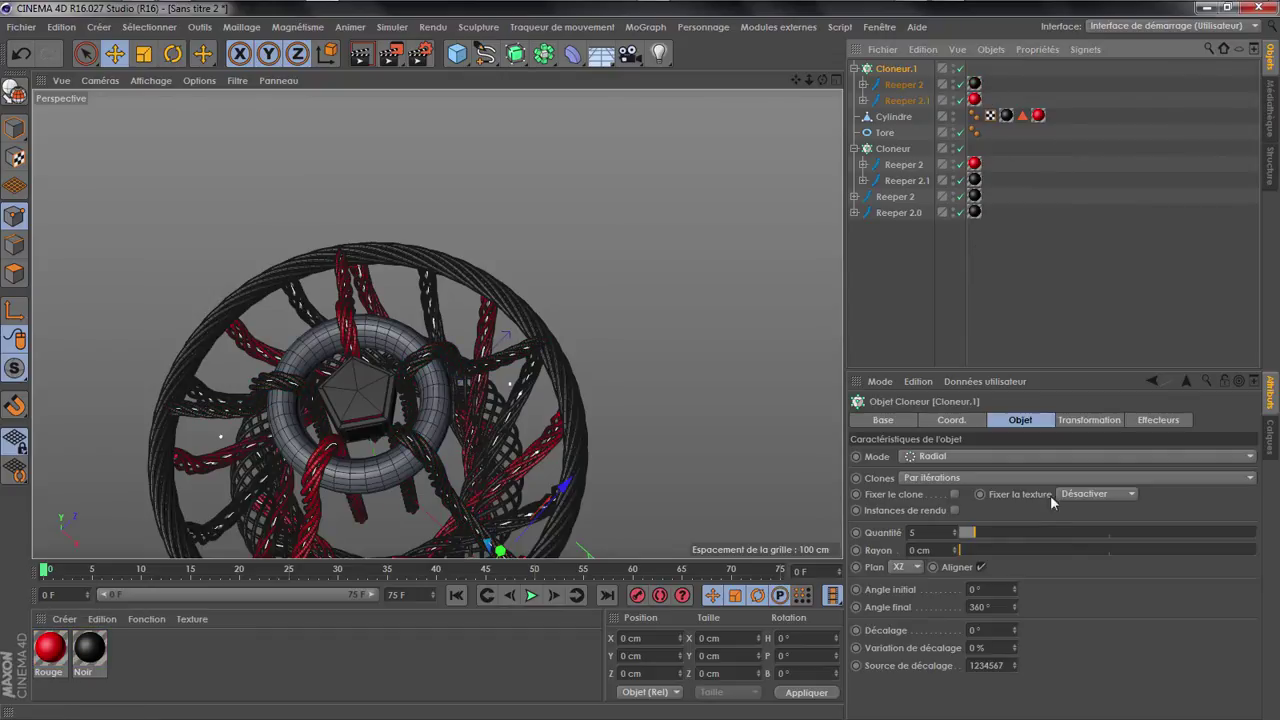
pyautogui.write('10')
pyautogui.press('Return')
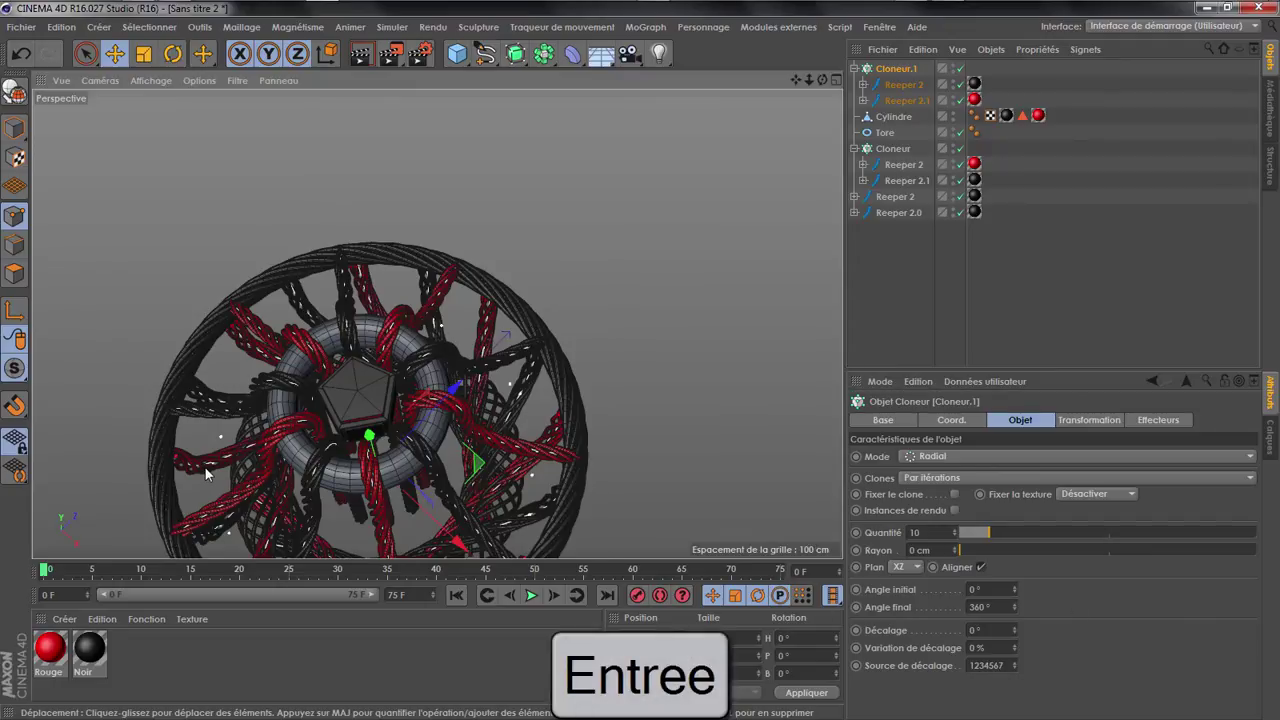
# Examine the alternating rope clones around the torus and compare them with the reference video in VLC
pyautogui.scroll(6, 206, 470)
pyautogui.scroll(2, 385, 406)
pyautogui.keyDown('alt'); pyautogui.moveTo(383, 405); pyautogui.dragTo(341, 382); pyautogui.keyUp('alt')
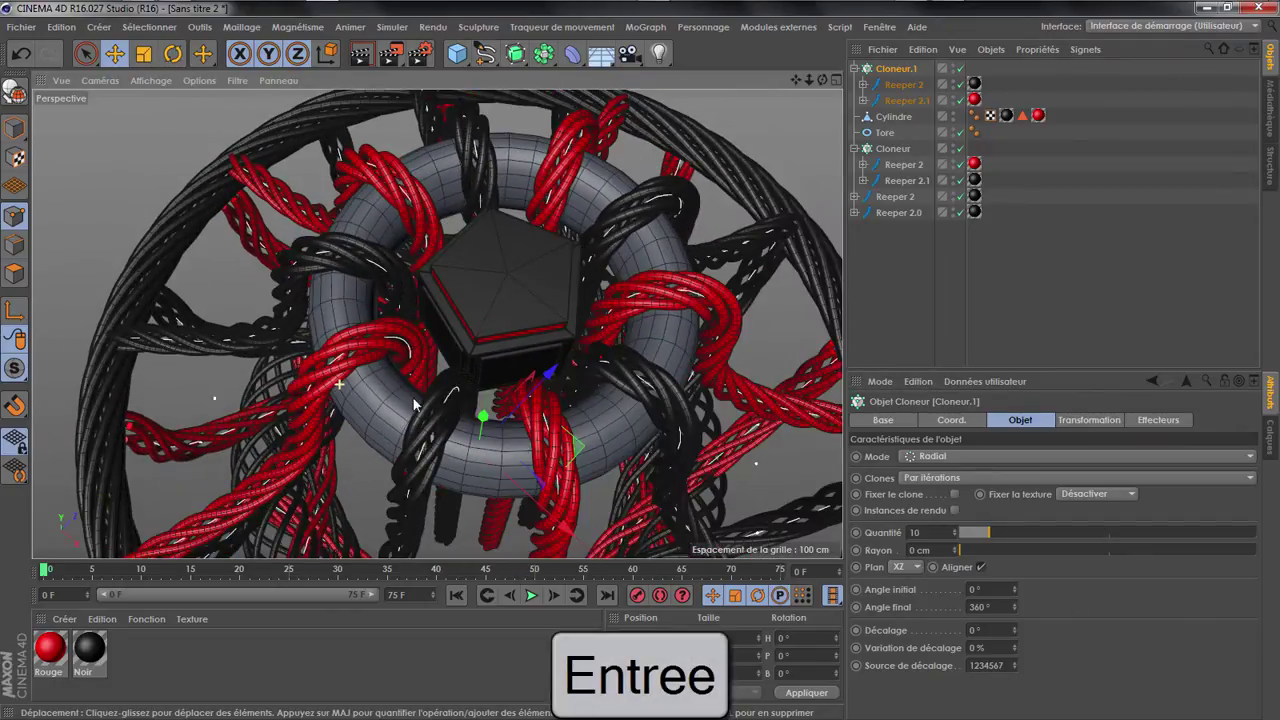
pyautogui.scroll(3, 589, 491)
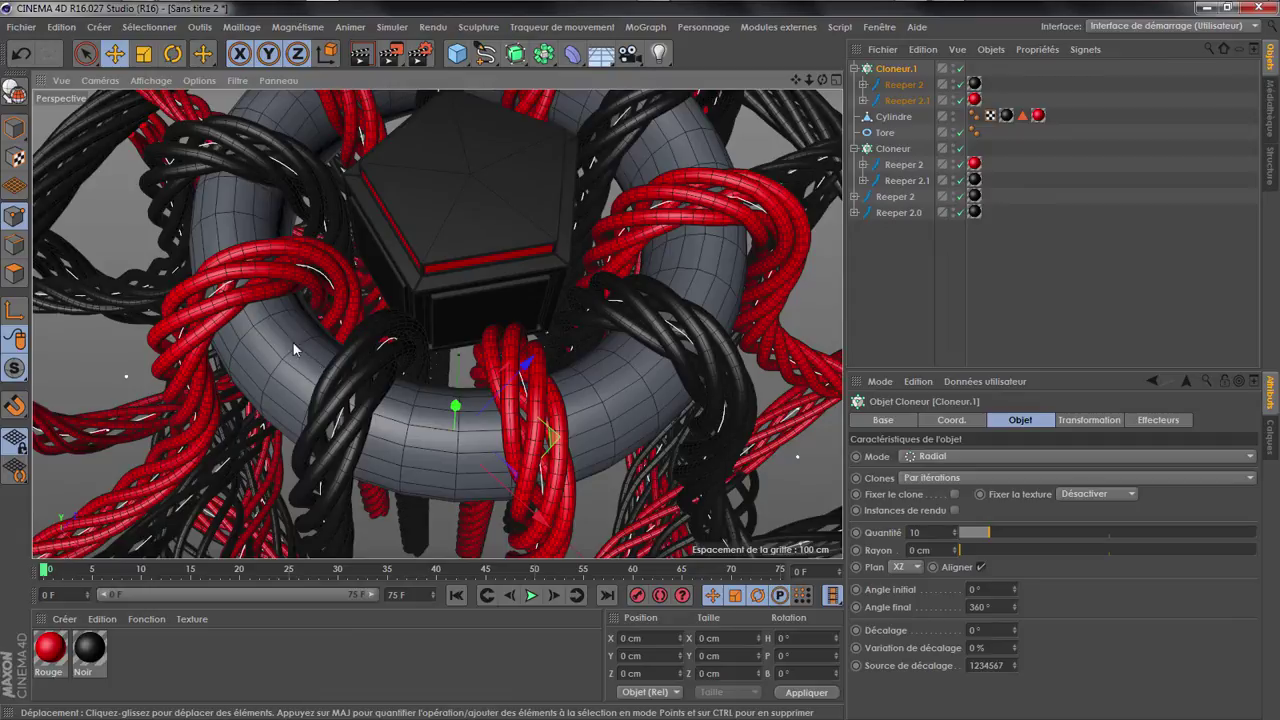
pyautogui.scroll(-2, 278, 315)
pyautogui.scroll(-6, 434, 209)
pyautogui.keyDown('alt'); pyautogui.moveTo(434, 209); pyautogui.dragTo(445, 170); pyautogui.keyUp('alt')
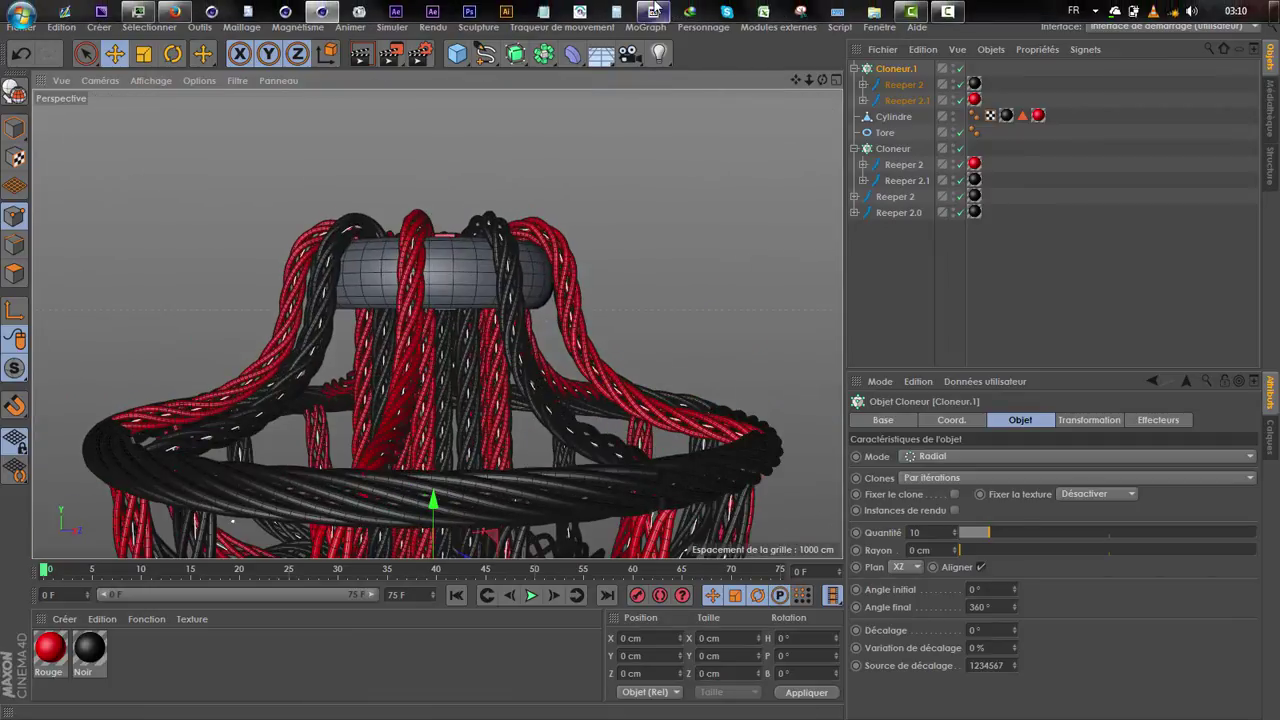
pyautogui.click(652, 6)
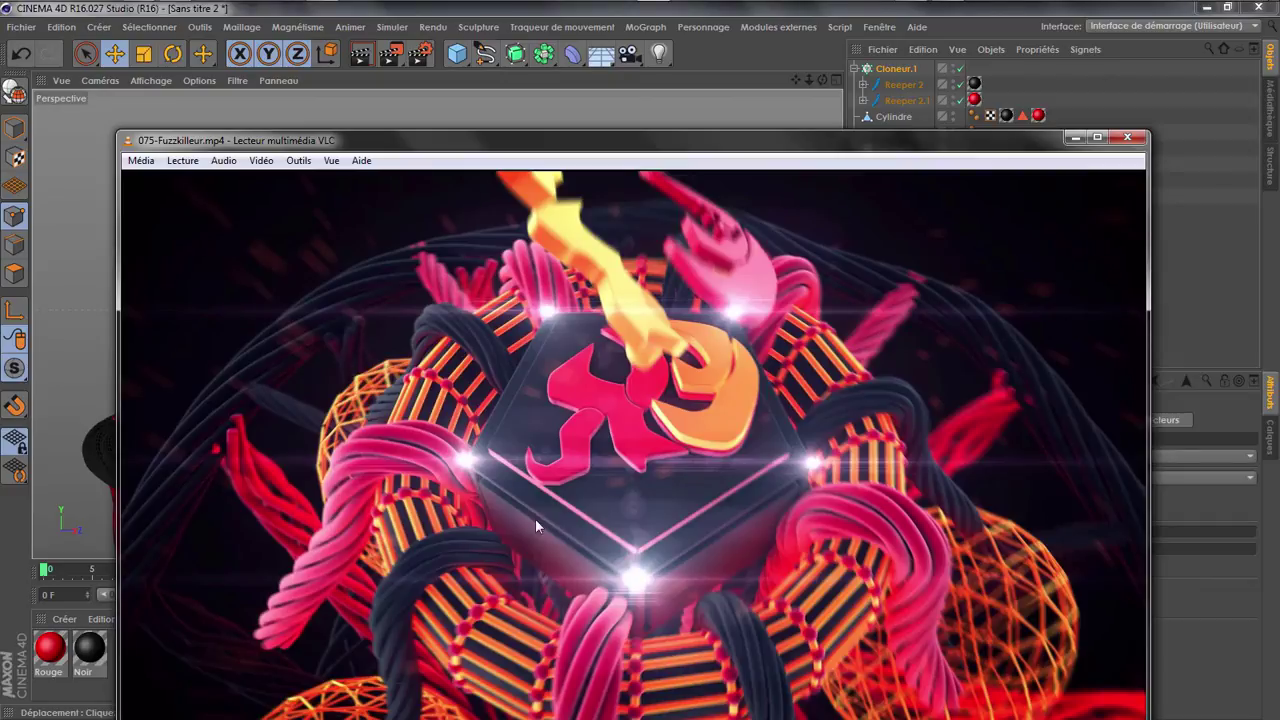
pyautogui.click(1073, 137)
# Duplicate the torus and place the copy inside a new Réseau d'atomes (Atom Array)
pyautogui.click(894, 117)
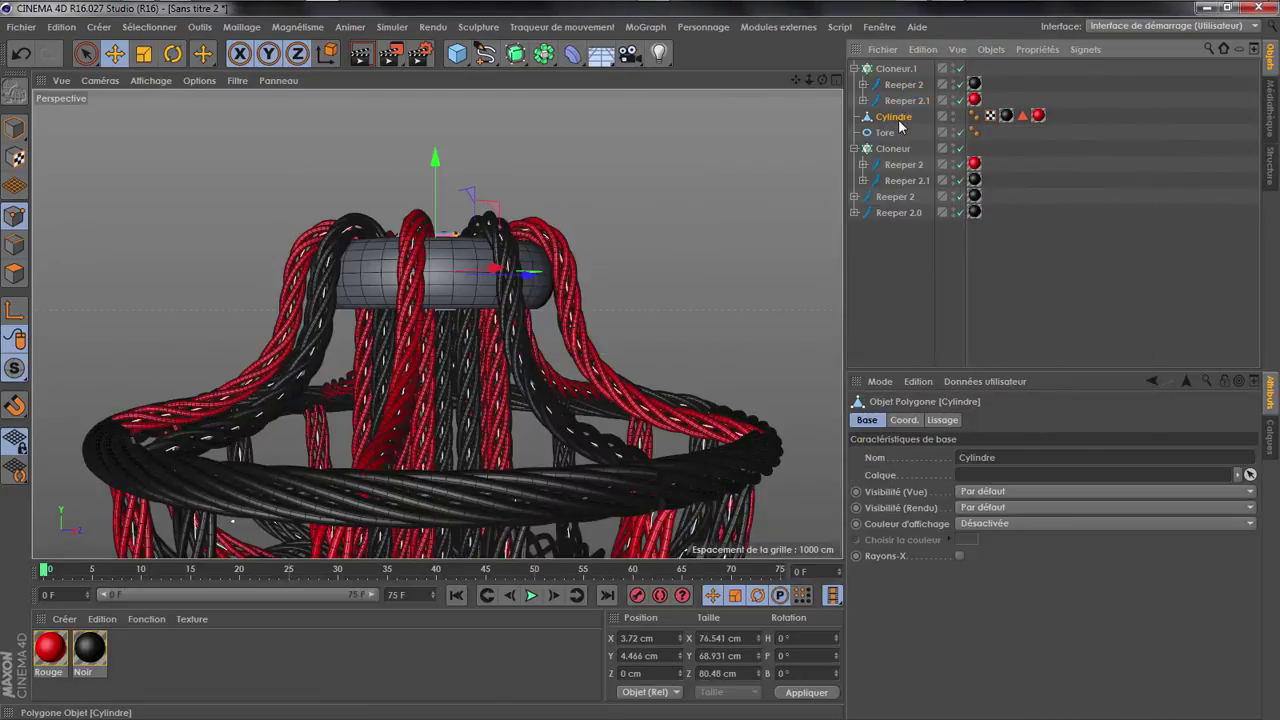
pyautogui.click(890, 132)
pyautogui.keyDown('ctrl'); pyautogui.moveTo(893, 72); pyautogui.dragTo(892, 68); pyautogui.keyUp('ctrl')
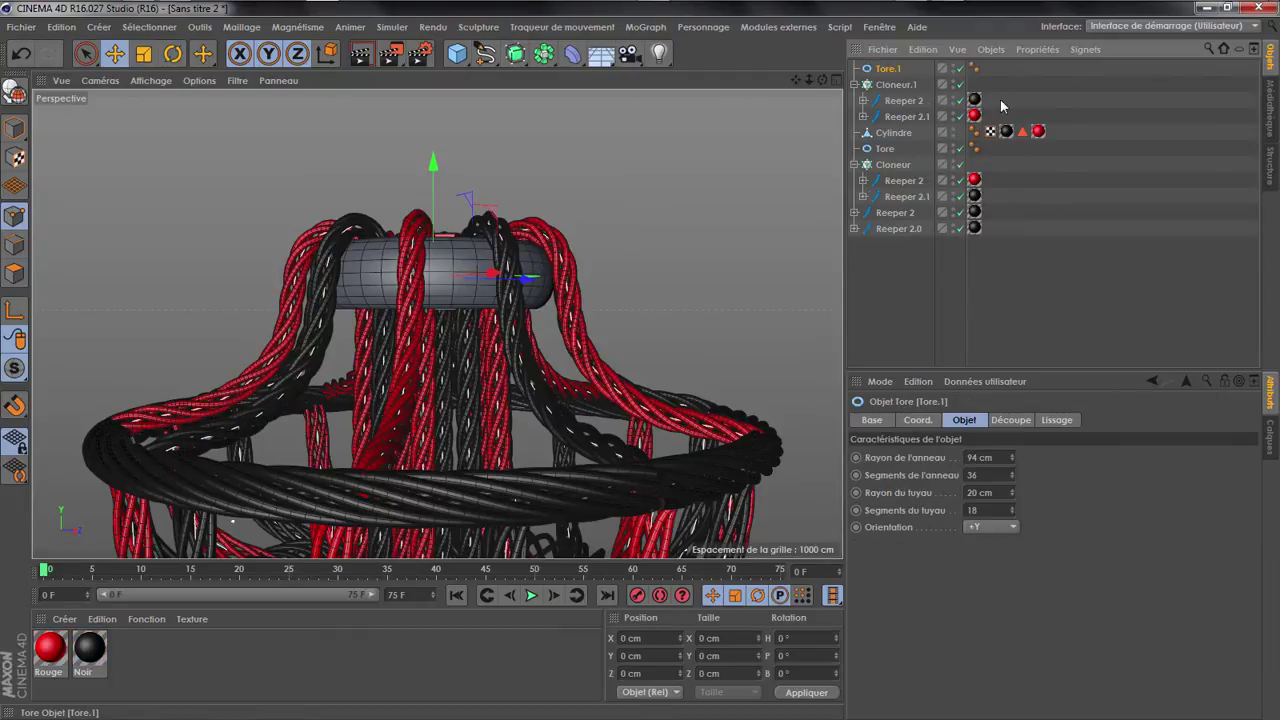
pyautogui.click(545, 55)
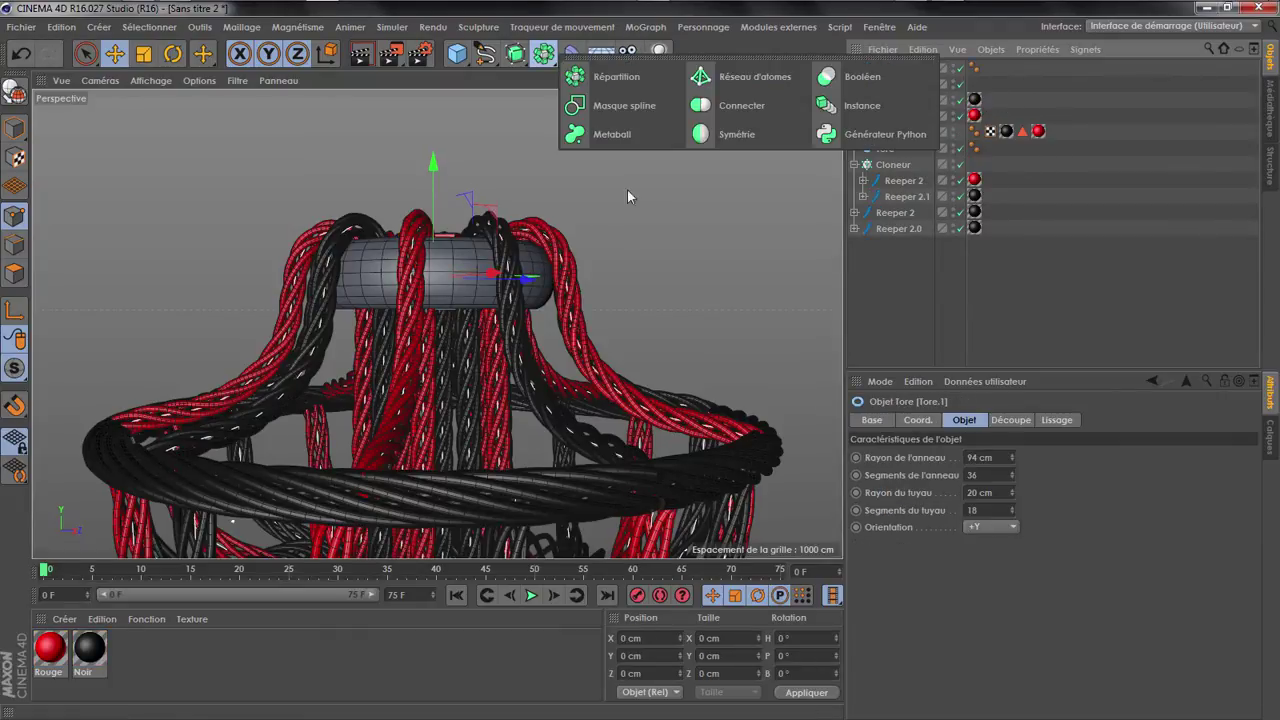
pyautogui.click(775, 88)
pyautogui.moveTo(884, 84); pyautogui.dragTo(888, 71)
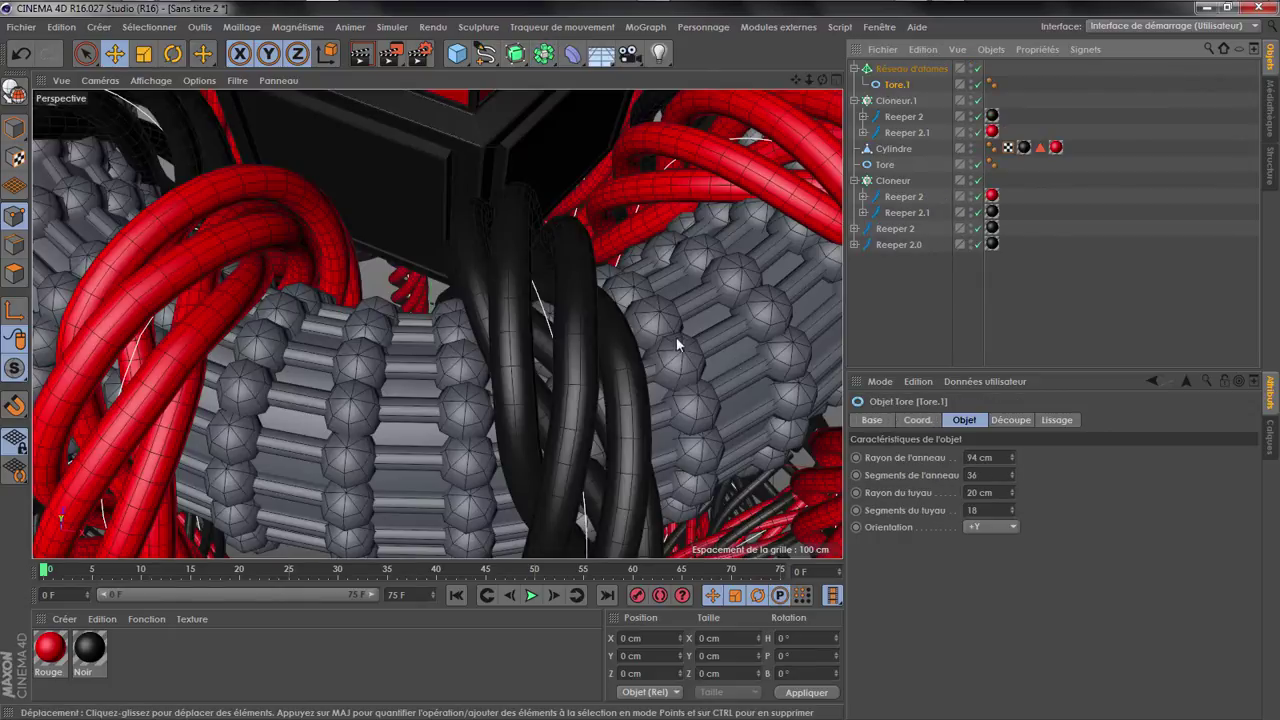
# Set the Réseau d'atomes cylinder radius to 1 cm and its sphere radius to 2 cm
pyautogui.click(911, 70)
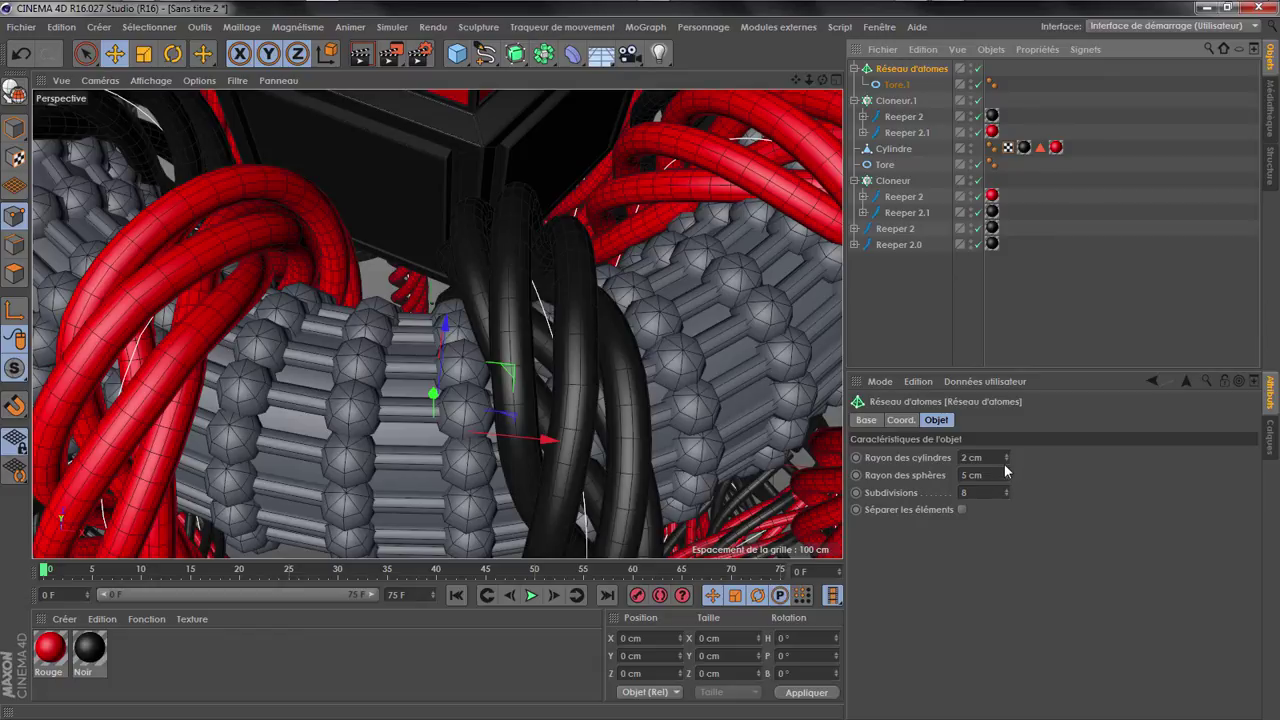
pyautogui.click(1006, 460)
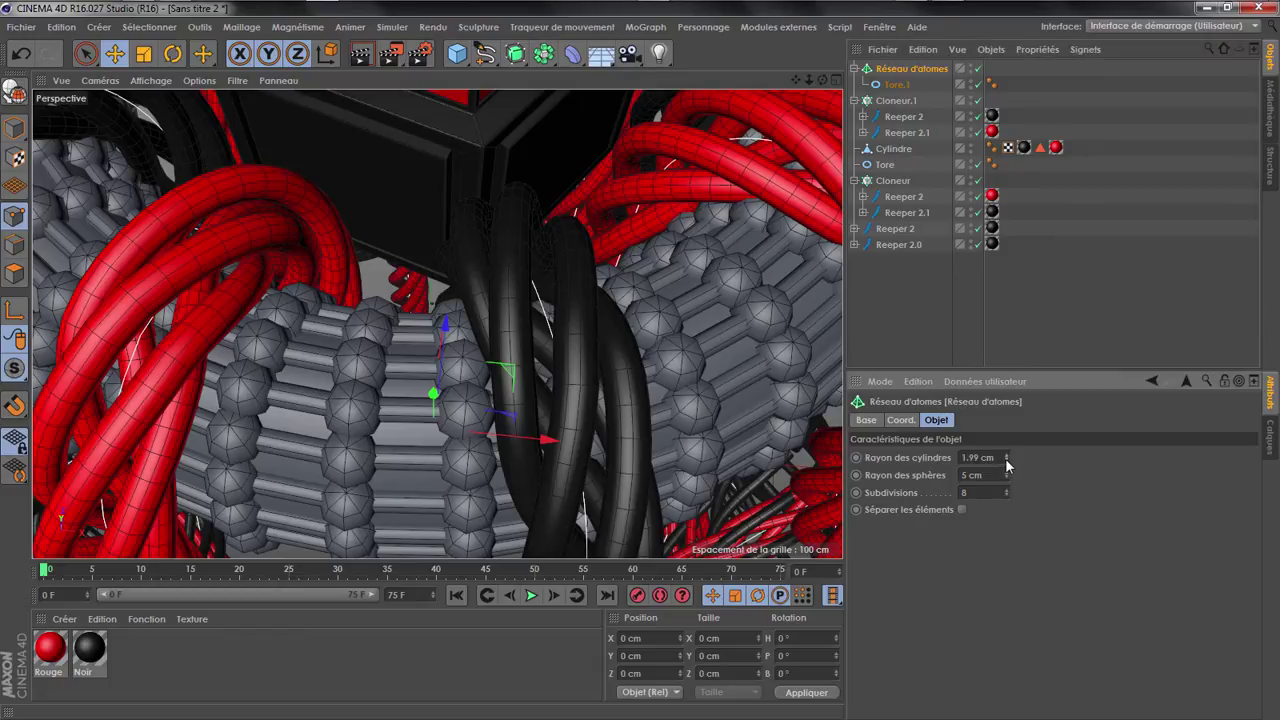
pyautogui.click(1006, 463)
pyautogui.write('1')
pyautogui.press('Return')
pyautogui.write('2')
pyautogui.press('Return')
pyautogui.keyDown('alt'); pyautogui.moveTo(415, 410); pyautogui.dragTo(416, 474); pyautogui.keyUp('alt')
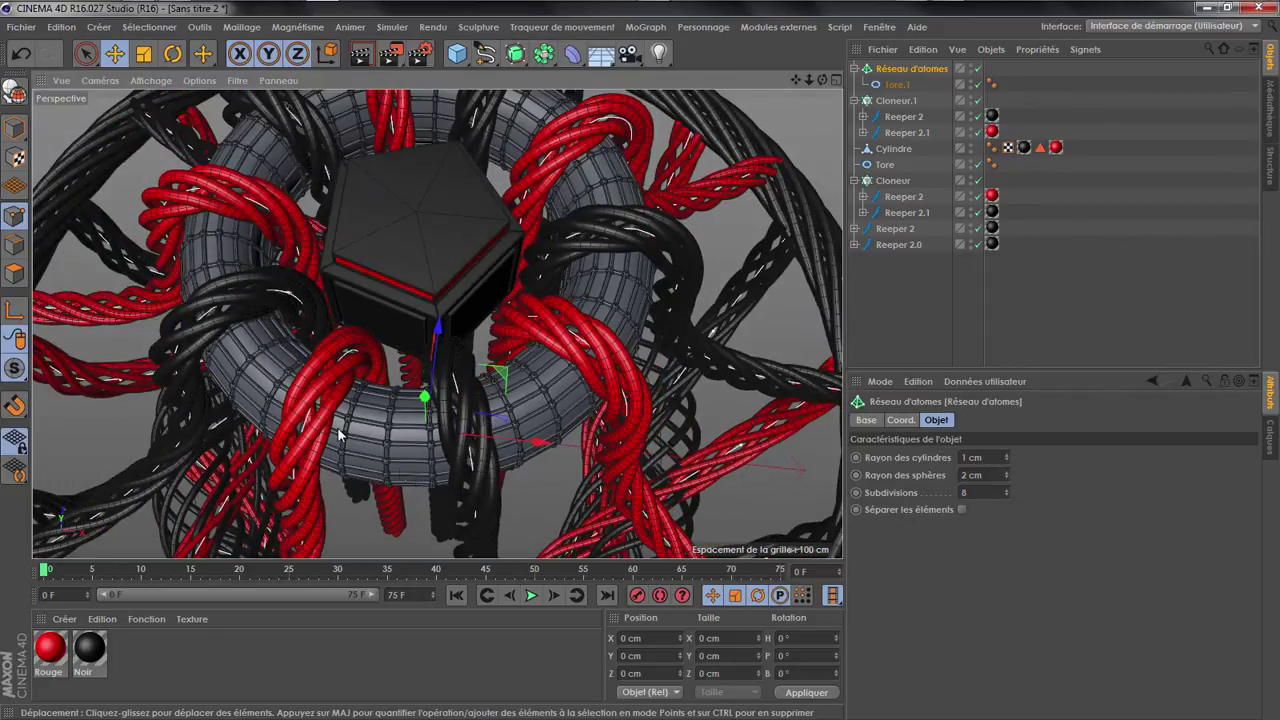
# Check a viewport render against the reference video in VLC and set the ring segments of both tori to 20
pyautogui.click(374, 61)
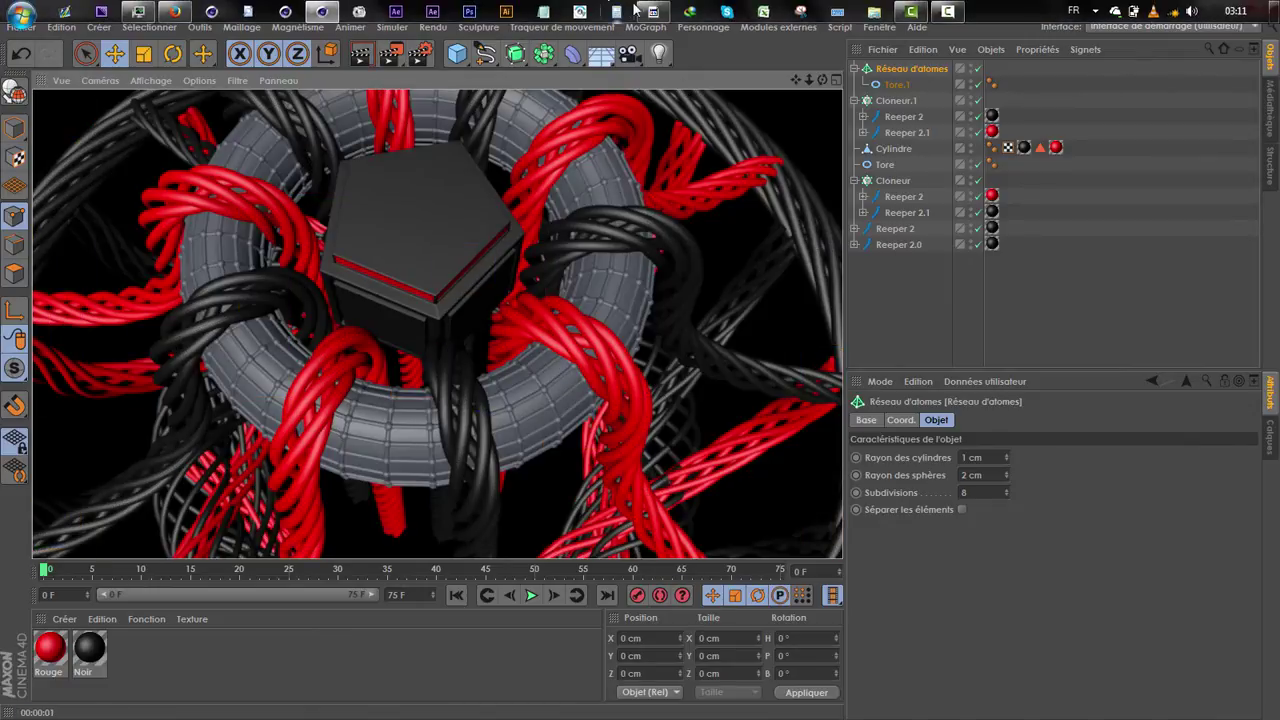
pyautogui.click(652, 12)
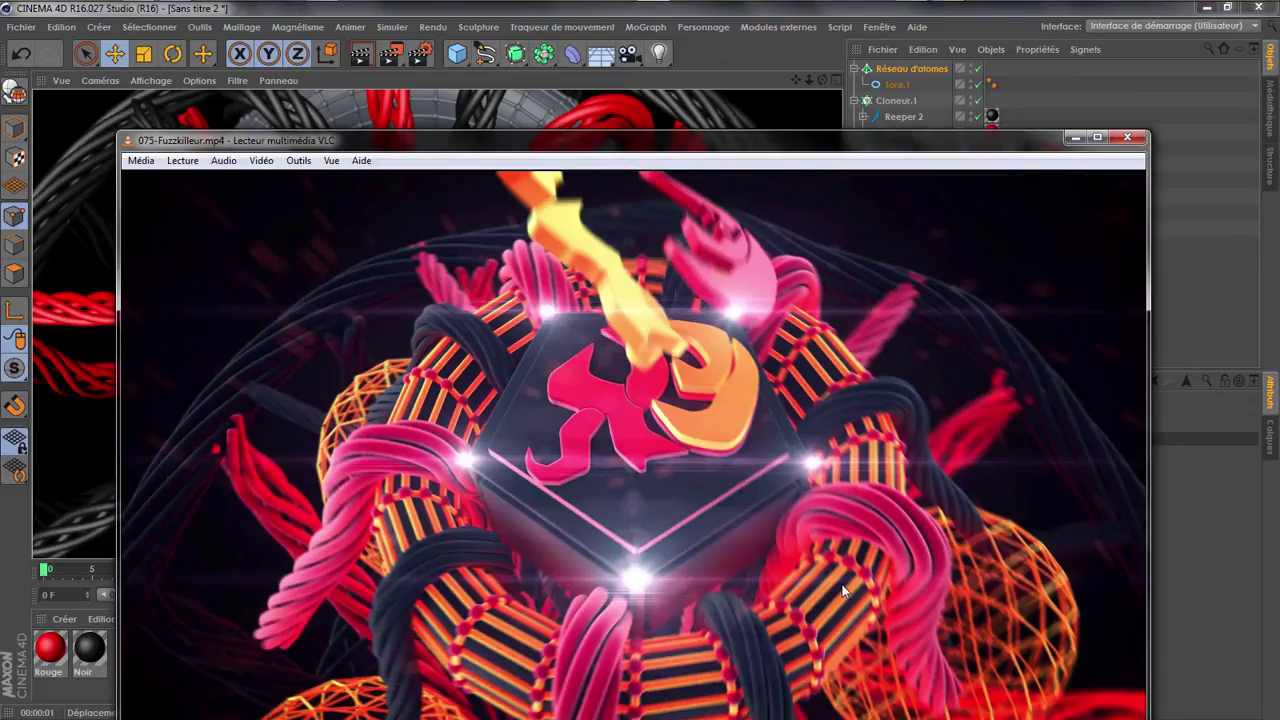
pyautogui.click(1180, 260)
pyautogui.click(889, 86)
pyautogui.keyDown('ctrl'); pyautogui.click(885, 165); pyautogui.keyUp('ctrl')
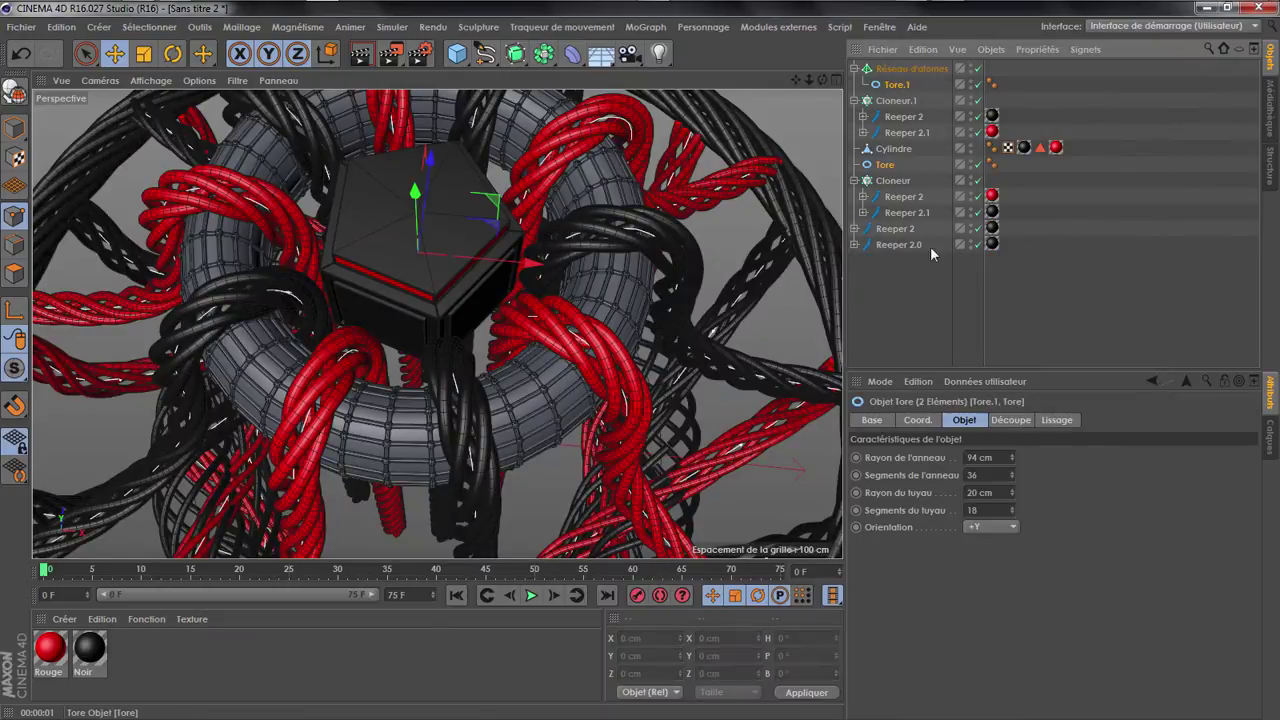
pyautogui.click(1014, 481)
pyautogui.click(1014, 481)
pyautogui.click(1014, 481)
pyautogui.click(1014, 481)
pyautogui.click(1014, 481)
pyautogui.click(1014, 481)
pyautogui.click(1014, 481)
pyautogui.click(1014, 481)
pyautogui.click(1014, 481)
pyautogui.click(1014, 481)
pyautogui.click(1014, 481)
pyautogui.click(1014, 481)
pyautogui.click(1014, 481)
pyautogui.click(1014, 481)
pyautogui.click(1014, 481)
pyautogui.click(1014, 481)
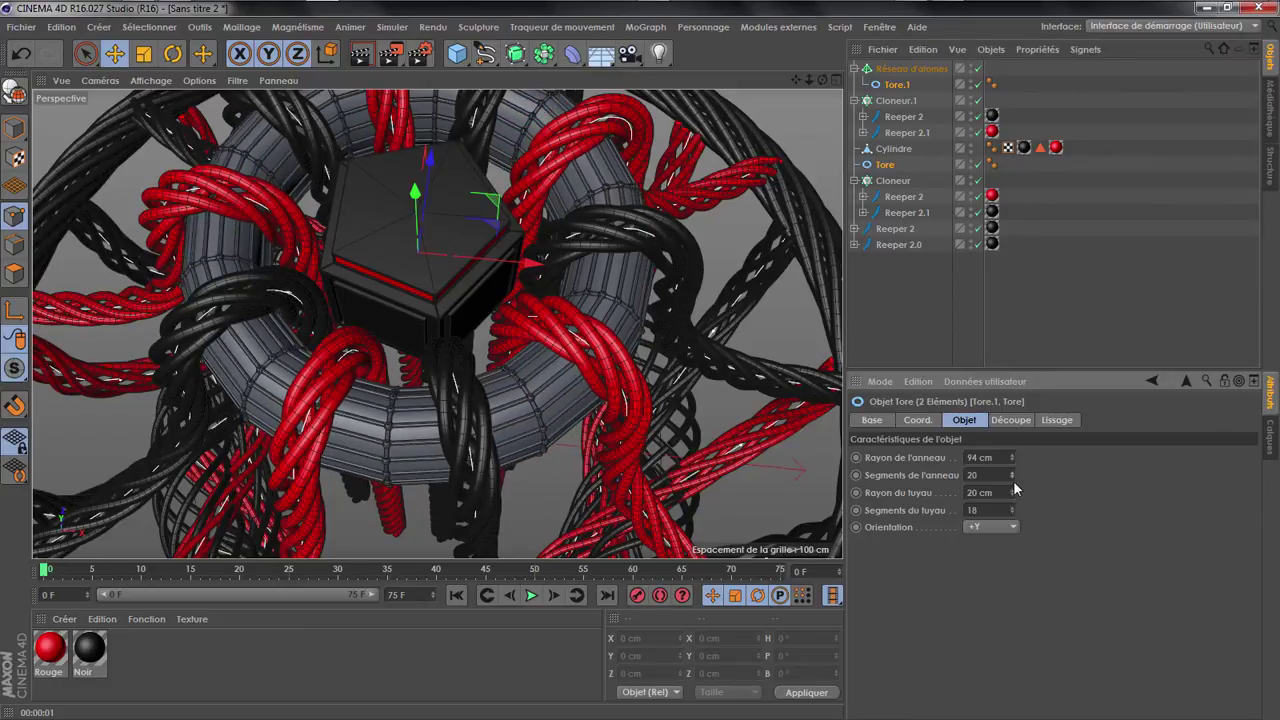
pyautogui.click(1014, 481)
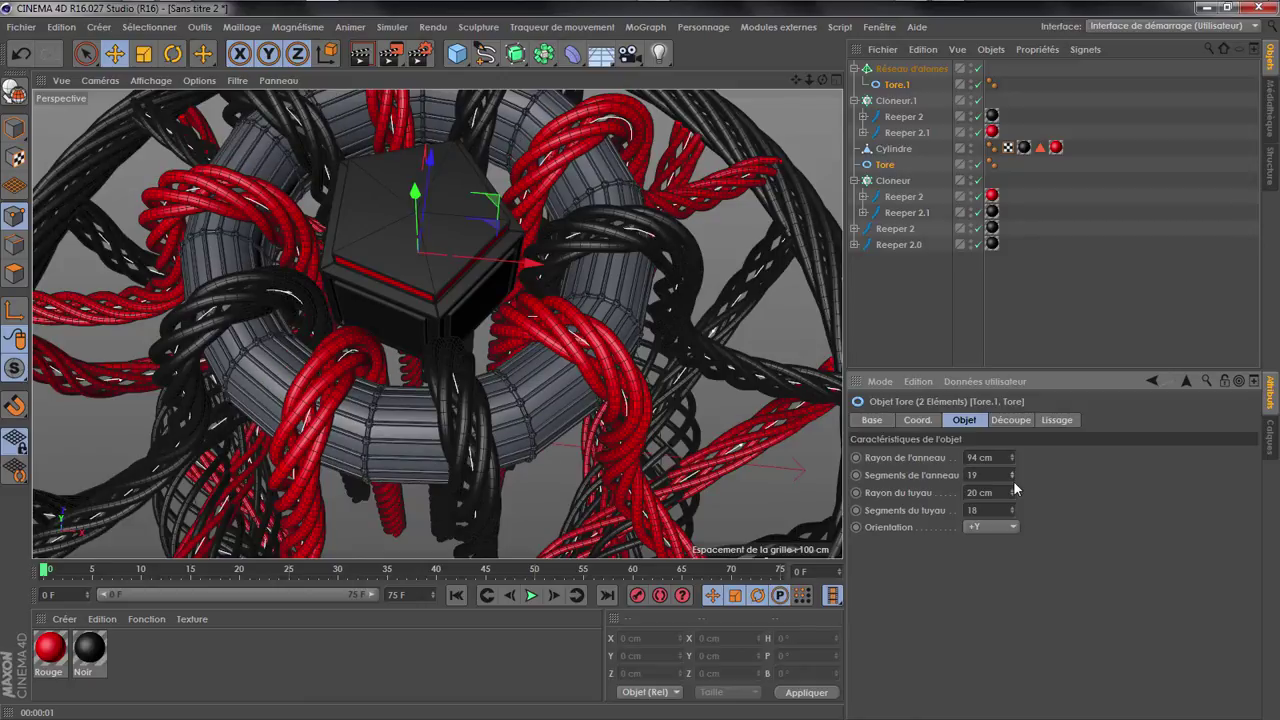
pyautogui.click(1012, 472)
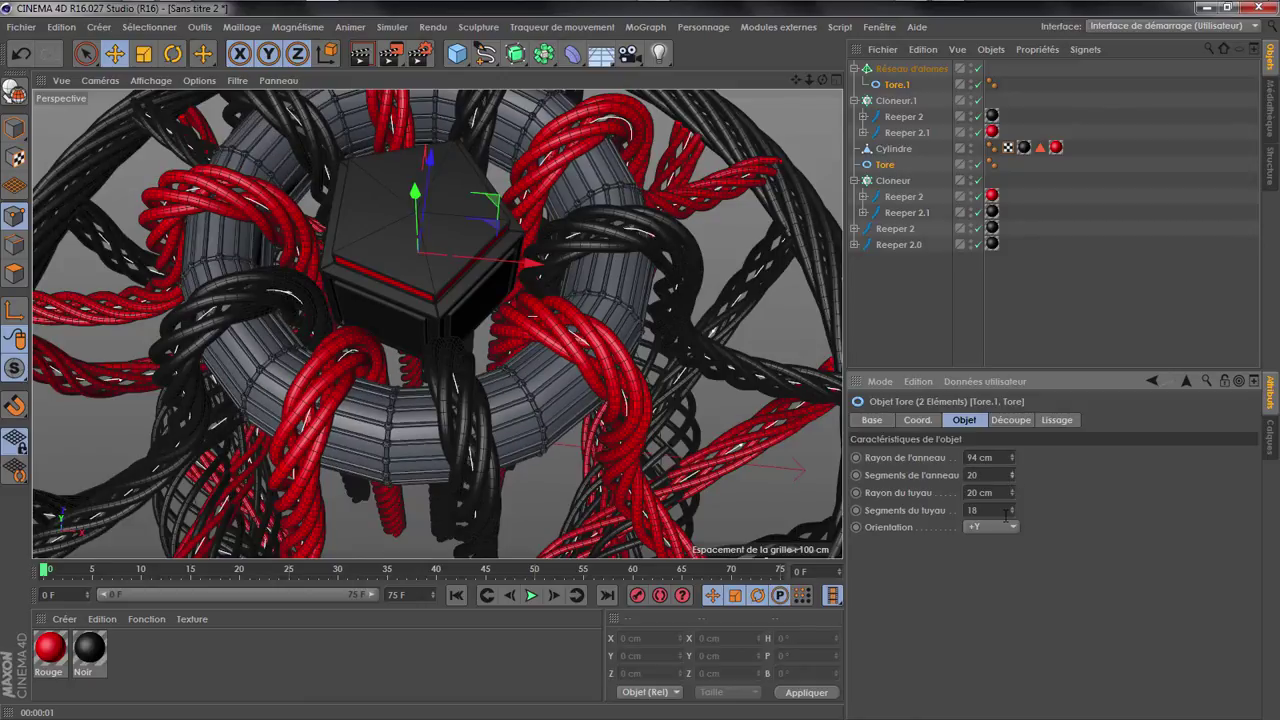
# Reduce the pipe segments of both tori to 12
pyautogui.click(1015, 517)
pyautogui.click(1015, 517)
pyautogui.click(1015, 517)
pyautogui.click(1015, 517)
pyautogui.click(1015, 517)
pyautogui.click(1015, 517)
pyautogui.click(1015, 517)
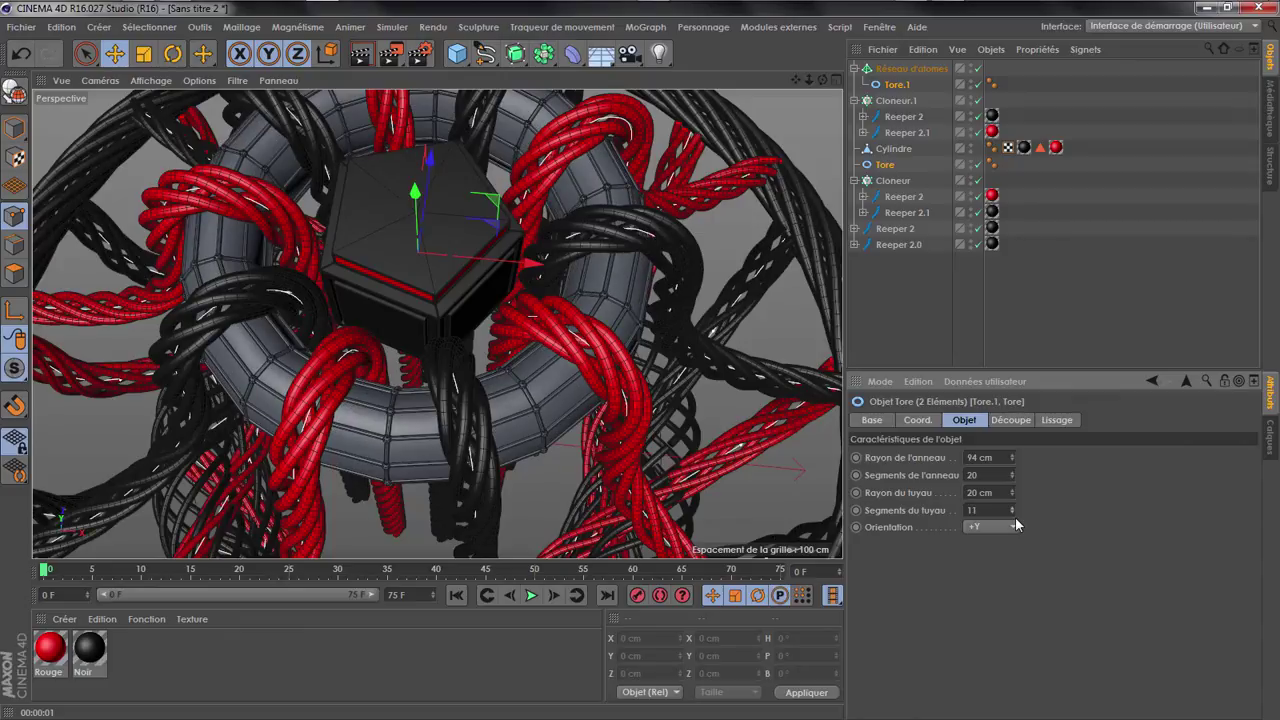
pyautogui.click(1015, 517)
pyautogui.click(1015, 517)
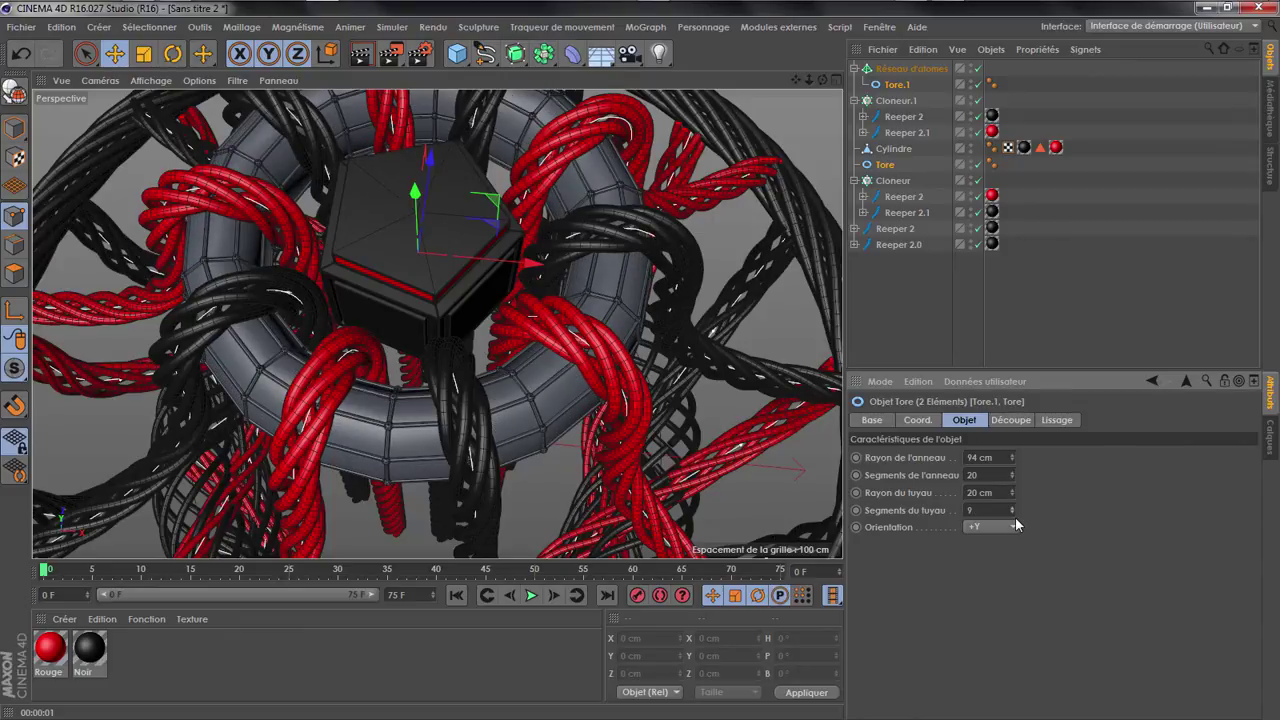
pyautogui.click(1015, 506)
pyautogui.click(1015, 506)
pyautogui.click(1015, 506)
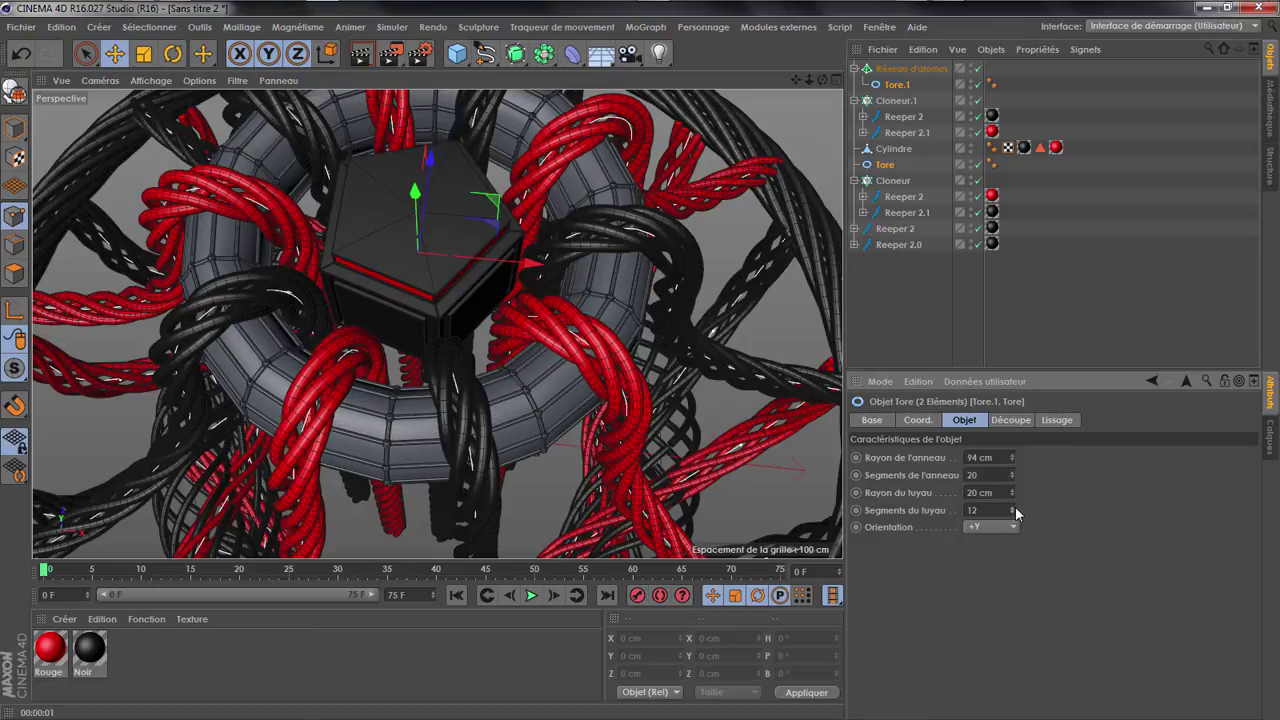
# Compare the torus lattice with the reference video, set both tori's pipe segments to 18 and slightly increase their ring segments
pyautogui.moveTo(822, 80); pyautogui.dragTo(720, 58)
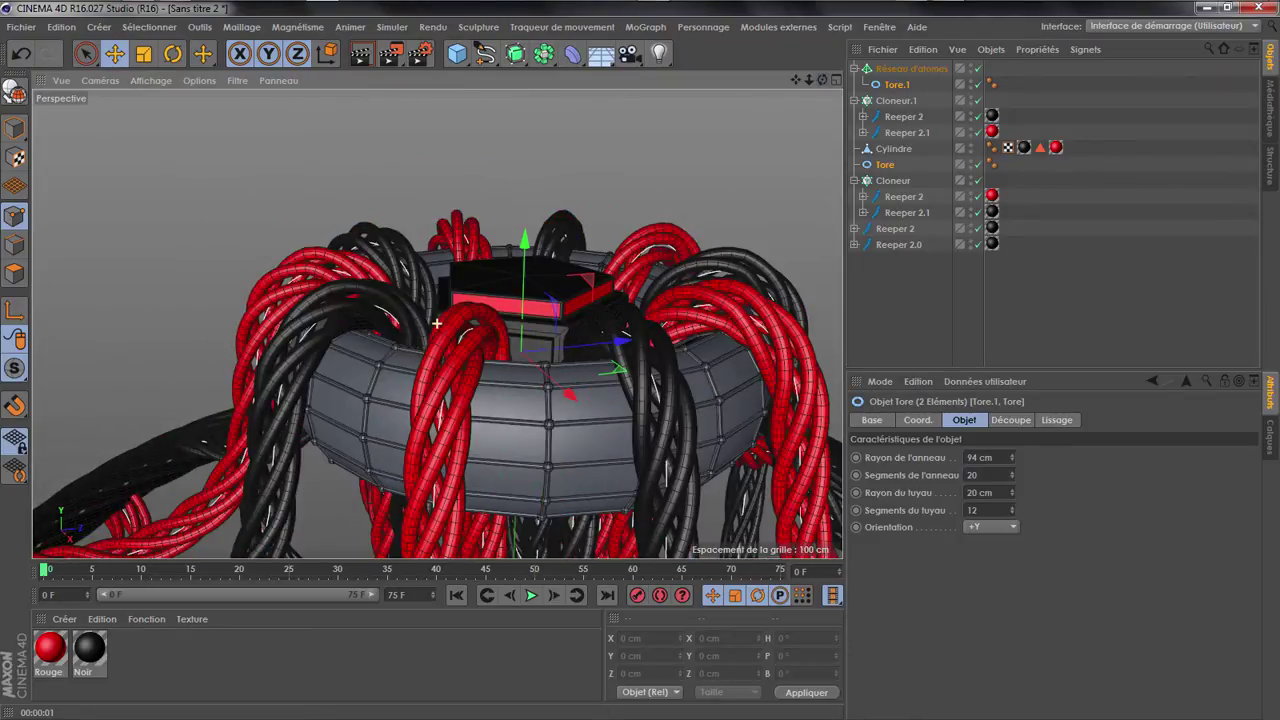
pyautogui.click(929, 91)
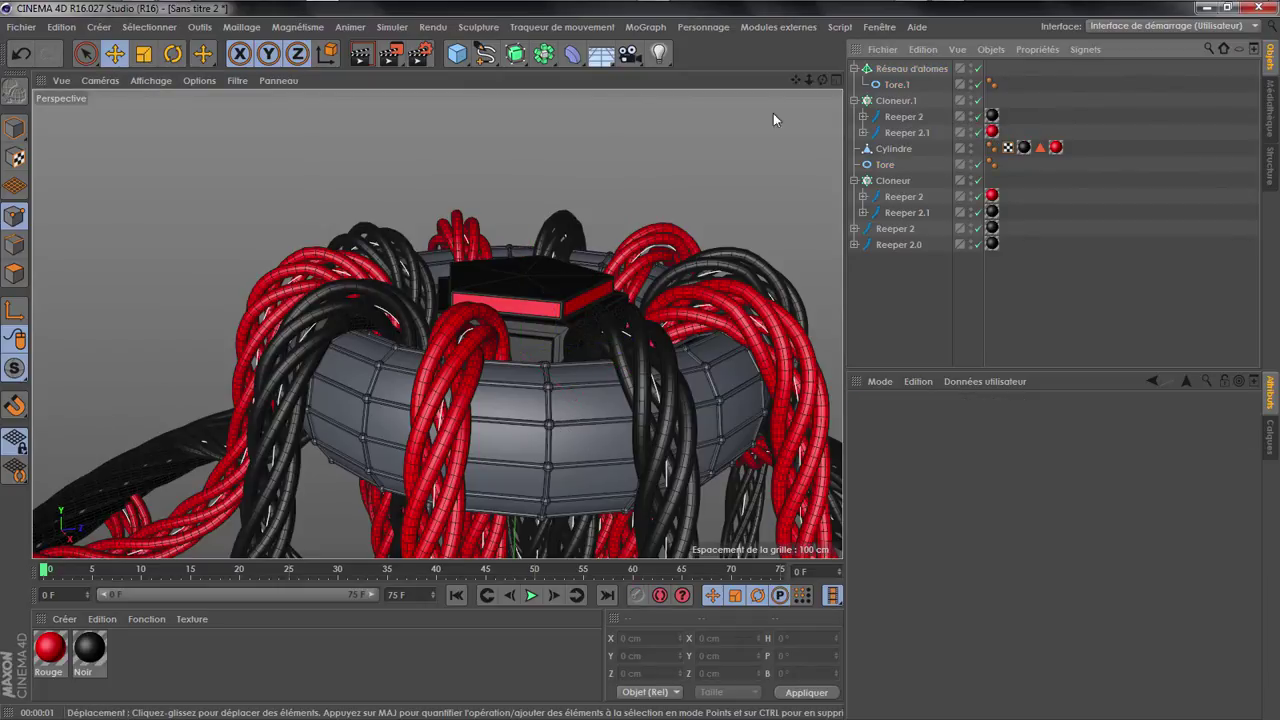
pyautogui.moveTo(822, 80)
pyautogui.mouseDown()
pyautogui.moveTo(795, 135)
pyautogui.moveTo(730, 150)
pyautogui.moveTo(820, 82)
pyautogui.mouseUp()
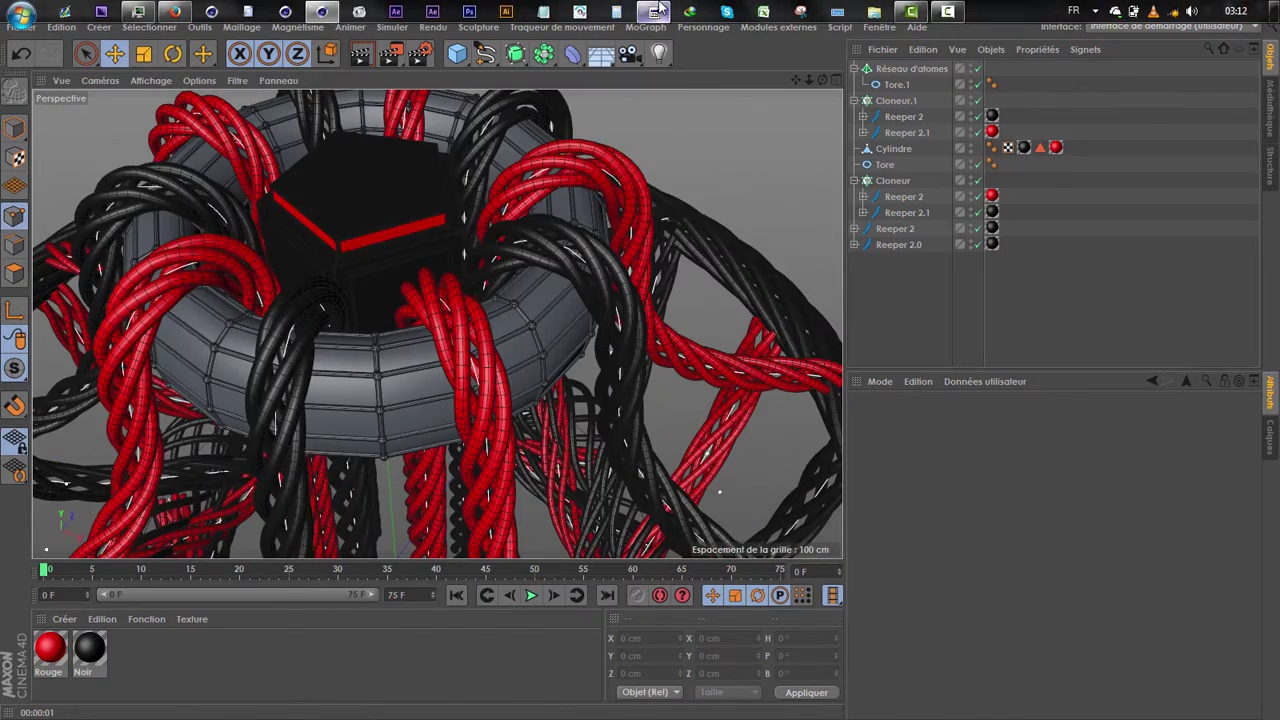
pyautogui.click(657, 10)
pyautogui.click(657, 10)
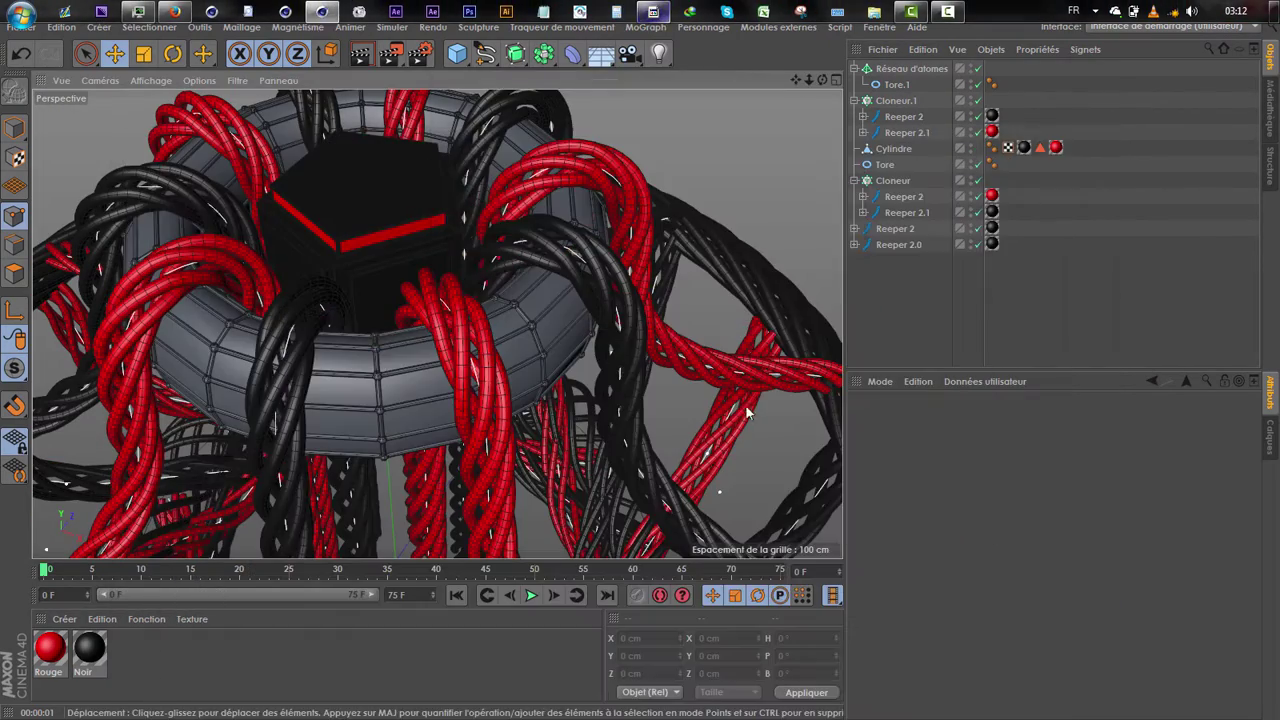
pyautogui.click(896, 84)
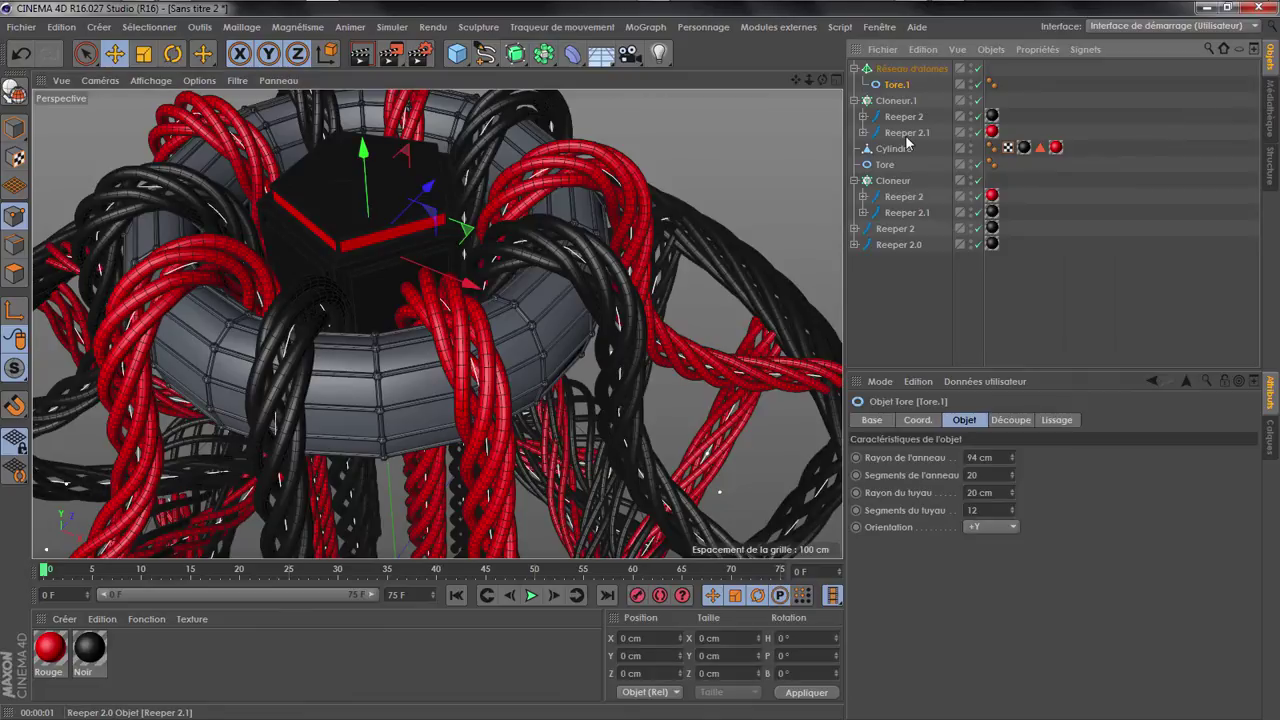
pyautogui.keyDown('ctrl'); pyautogui.click(886, 164); pyautogui.keyUp('ctrl')
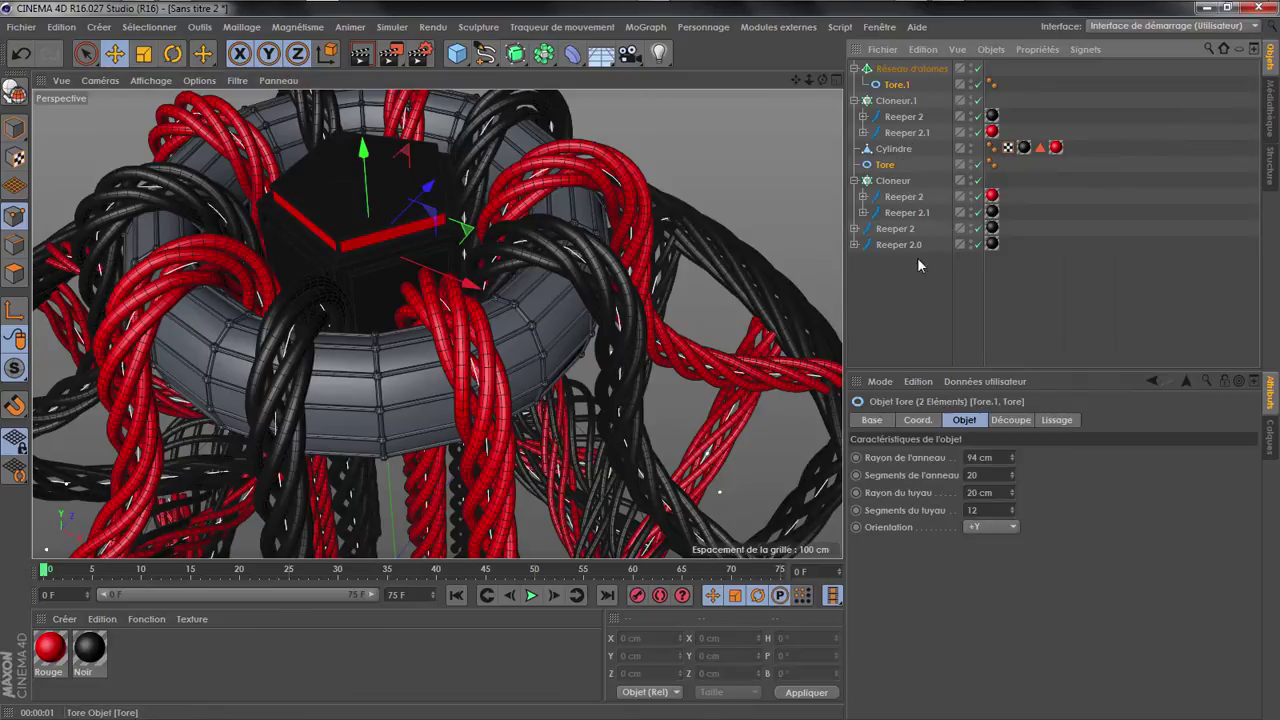
pyautogui.click(1013, 508)
pyautogui.click(1013, 508)
pyautogui.click(1013, 508)
pyautogui.click(1013, 508)
pyautogui.click(1013, 508)
pyautogui.click(1013, 508)
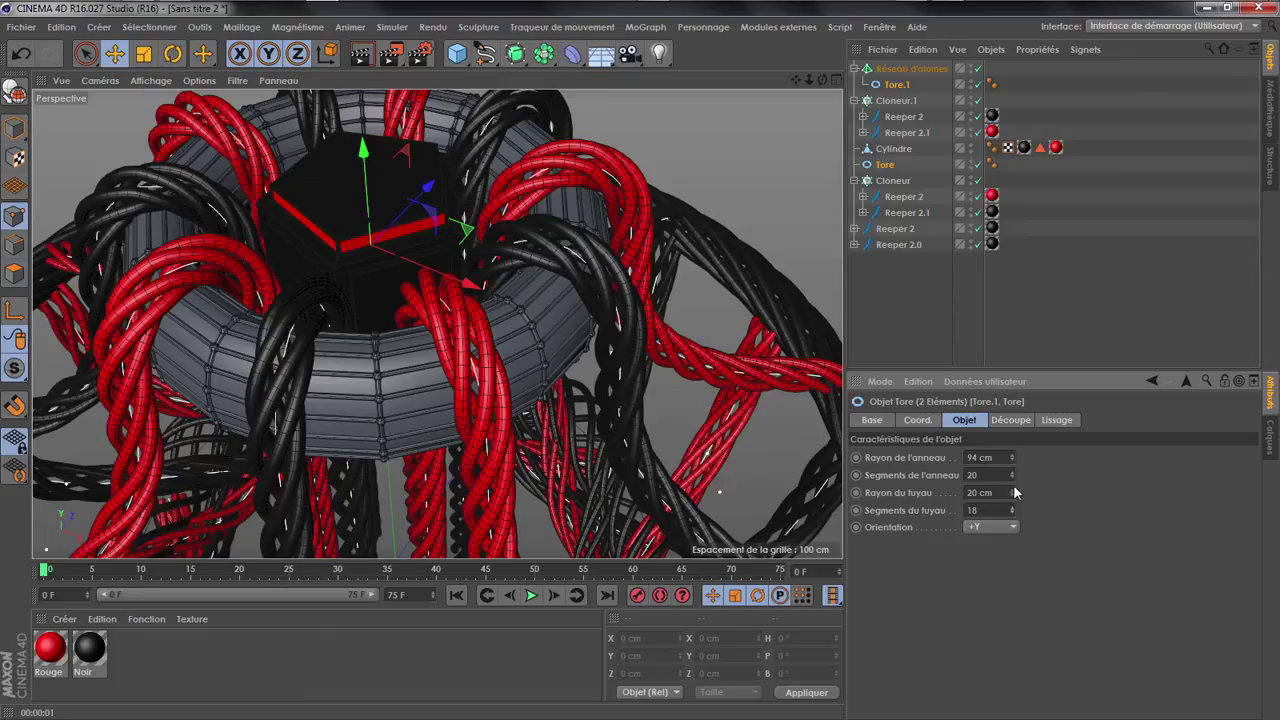
pyautogui.click(1013, 471)
pyautogui.click(1013, 471)
pyautogui.click(1012, 351)
pyautogui.keyDown('alt'); pyautogui.moveTo(463, 326); pyautogui.dragTo(851, 313, button='right'); pyautogui.keyUp('alt')
# Collapse the Réseau d'atomes hierarchy and temporarily disable the plain torus to inspect the atom lattice up close
pyautogui.click(876, 70)
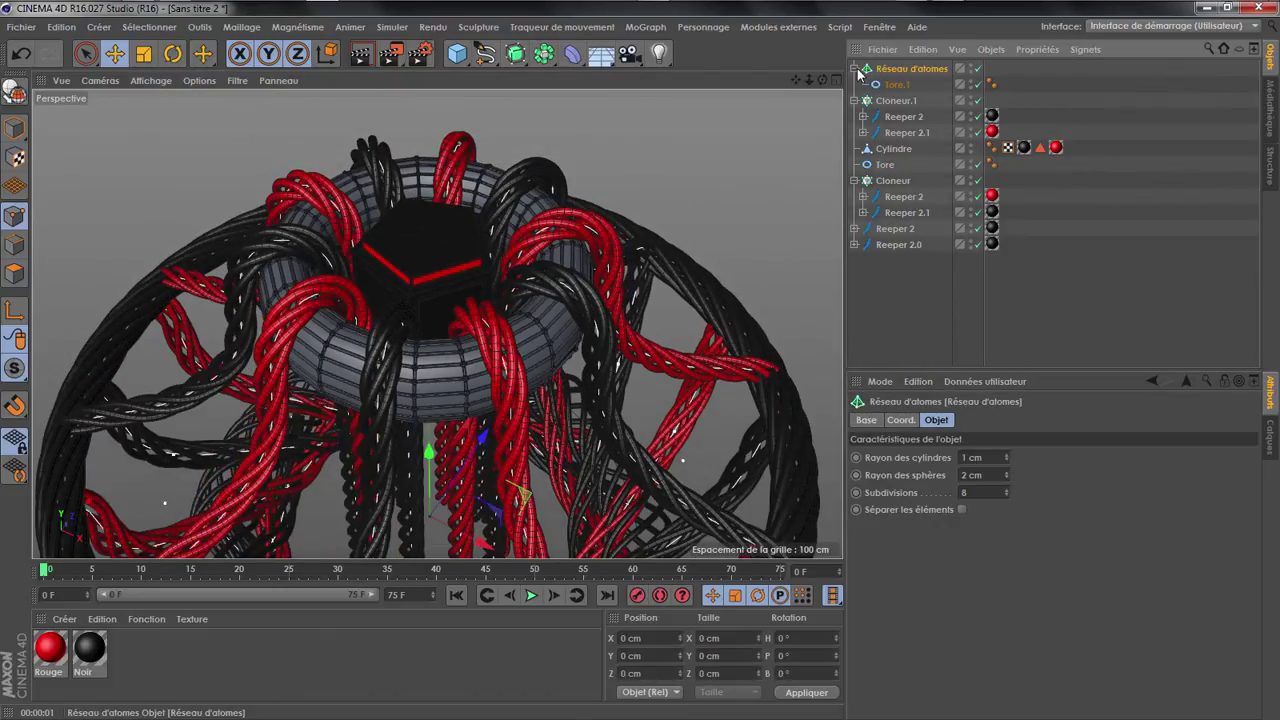
pyautogui.click(855, 69)
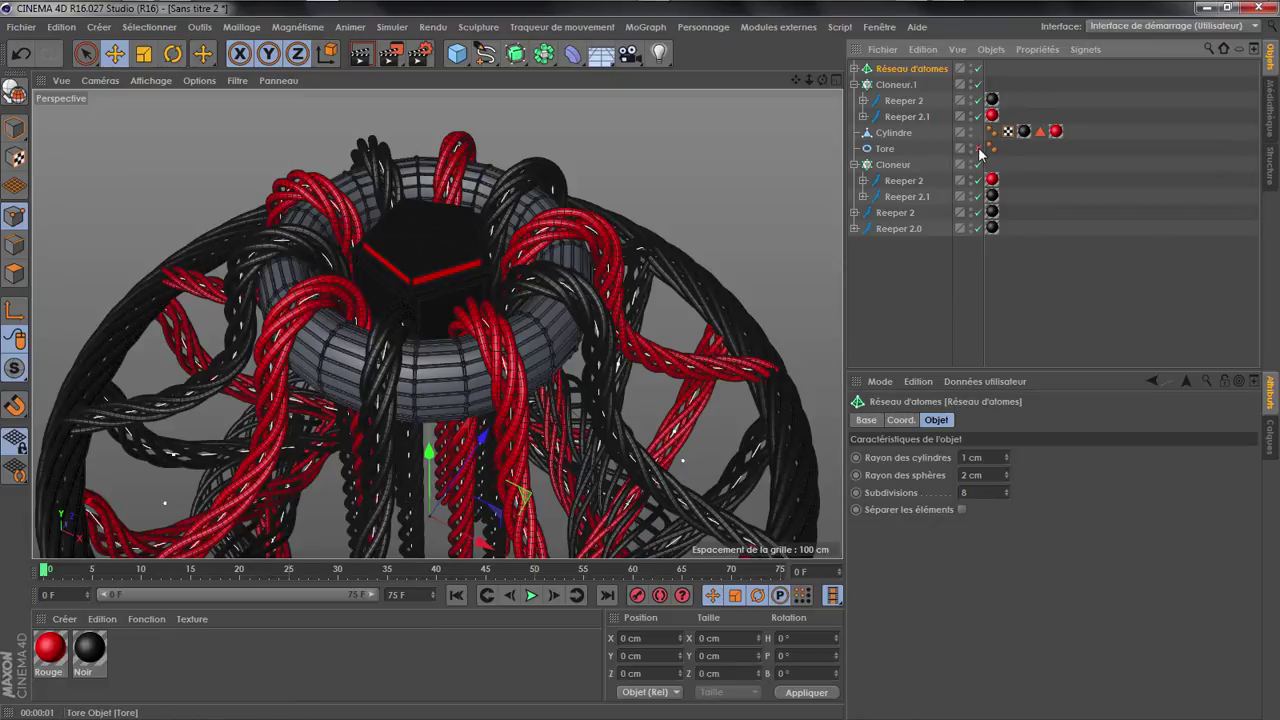
pyautogui.click(978, 148)
pyautogui.moveTo(478, 367)
pyautogui.keyDown('alt'); pyautogui.mouseDown(button='right')
pyautogui.moveTo(444, 392)
pyautogui.moveTo(477, 360)
pyautogui.mouseUp(button='right'); pyautogui.keyUp('alt')
pyautogui.keyDown('alt'); pyautogui.moveTo(477, 360); pyautogui.dragTo(532, 364, button='middle'); pyautogui.keyUp('alt')
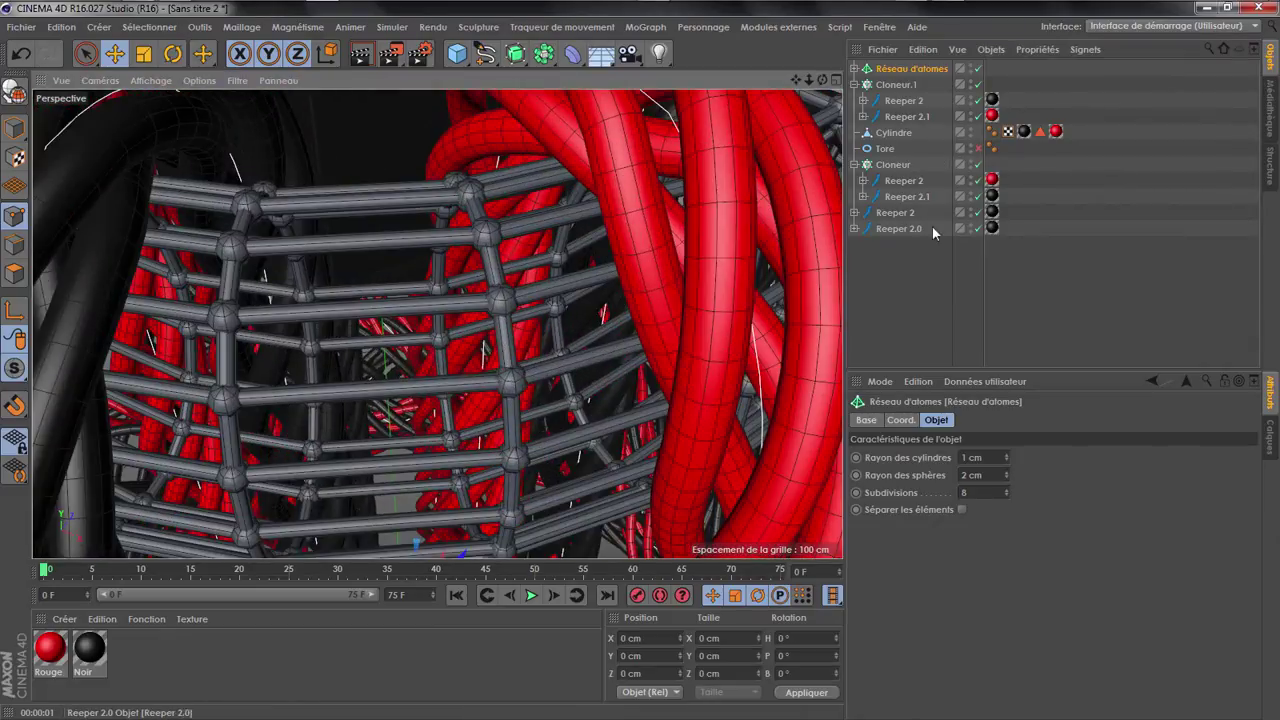
pyautogui.click(978, 149)
# Apply the Noir material to the plain torus
pyautogui.keyDown('alt'); pyautogui.moveTo(552, 369); pyautogui.dragTo(490, 462, button='right'); pyautogui.keyUp('alt')
pyautogui.click(1104, 275)
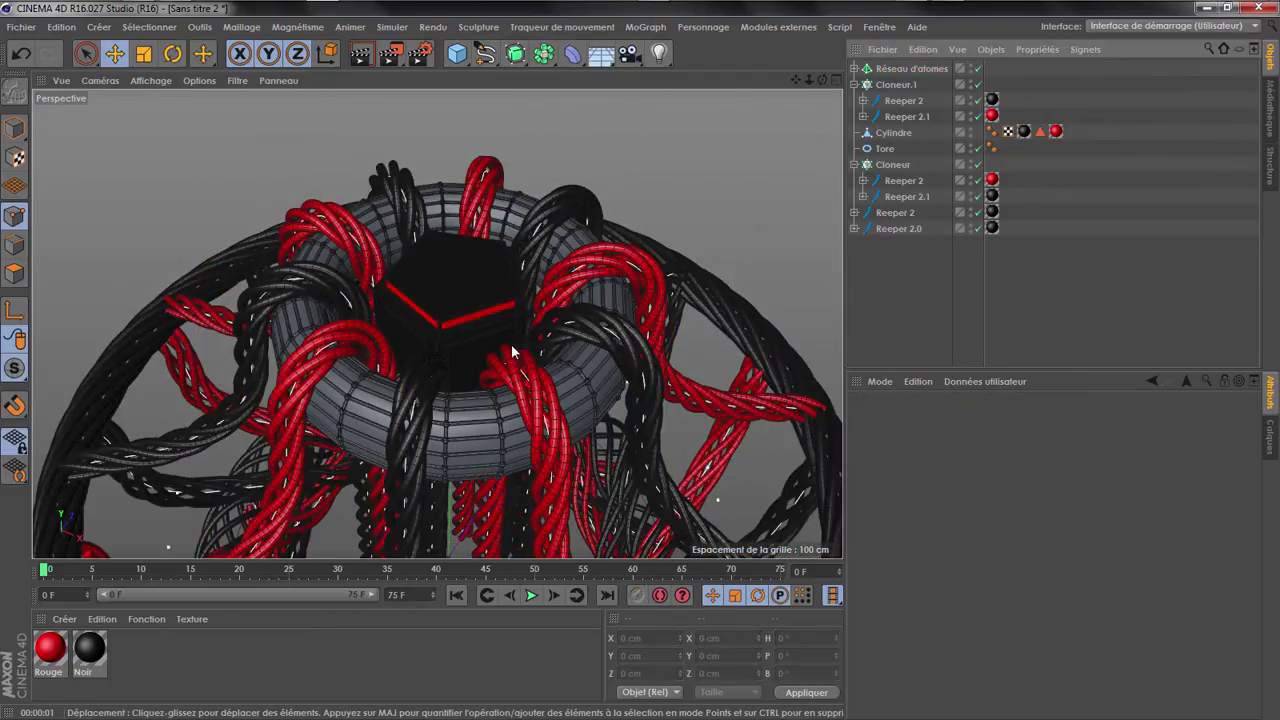
pyautogui.moveTo(951, 225); pyautogui.dragTo(886, 150)
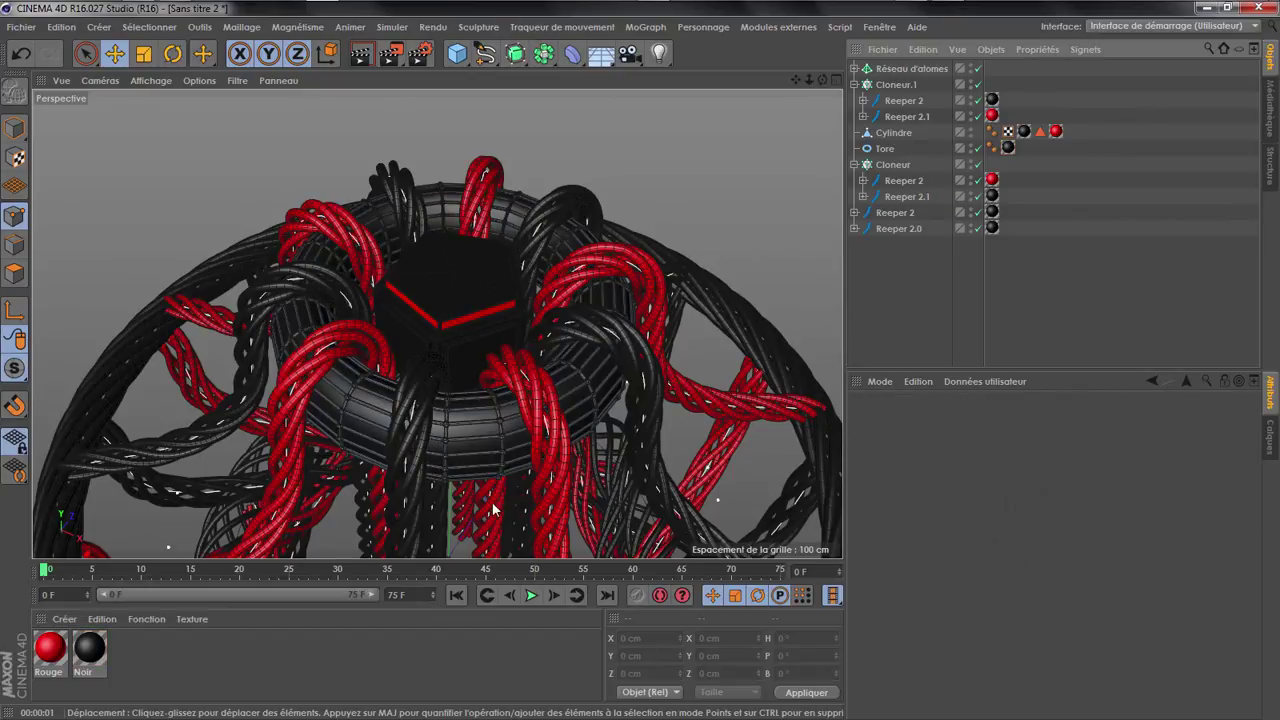
# Create a new orange material with RGB 255, 85, 0 and apply it to the Réseau d'atomes
pyautogui.doubleClick(173, 657)
pyautogui.doubleClick(50, 648)
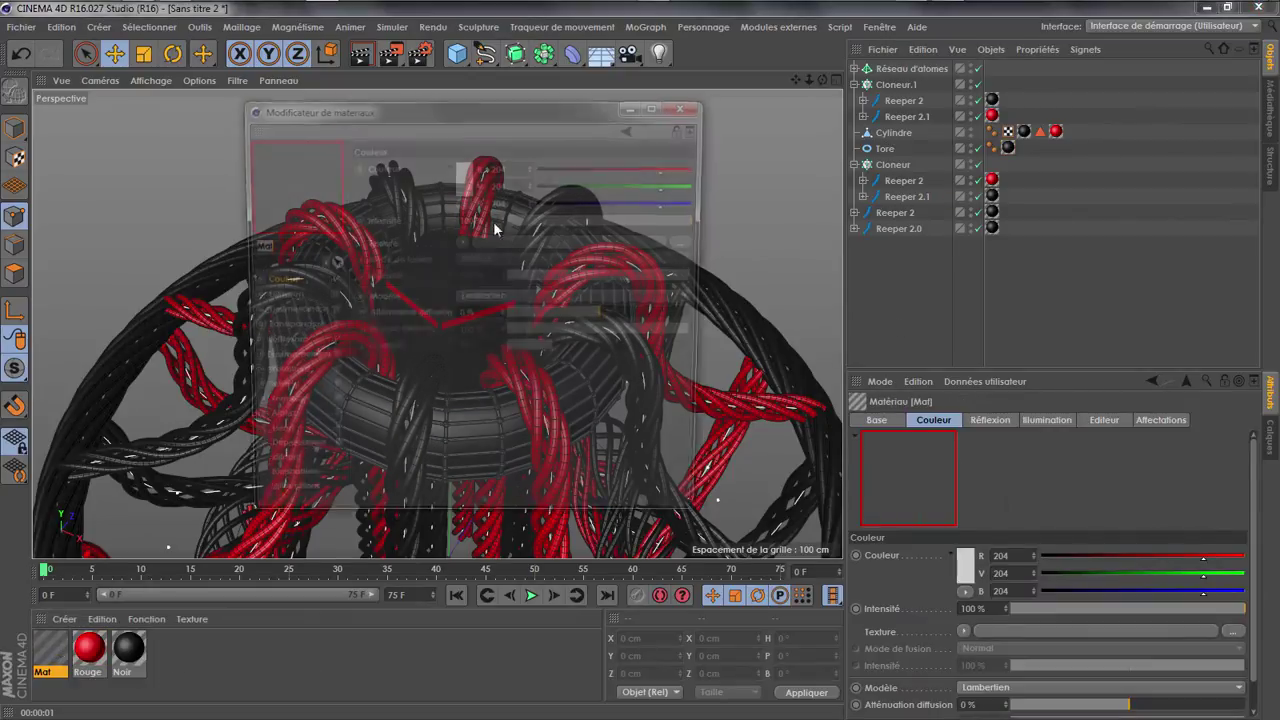
pyautogui.click(468, 178)
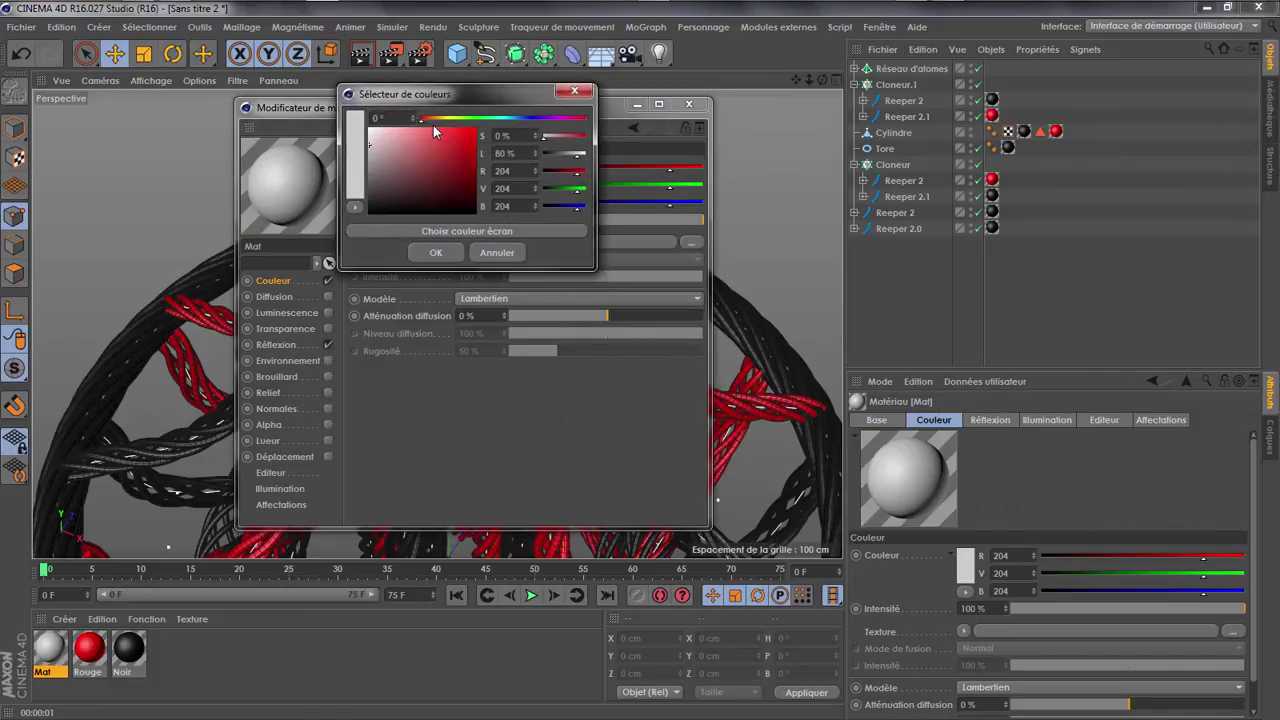
pyautogui.click(431, 117)
pyautogui.moveTo(474, 130); pyautogui.dragTo(491, 127)
pyautogui.click(449, 248)
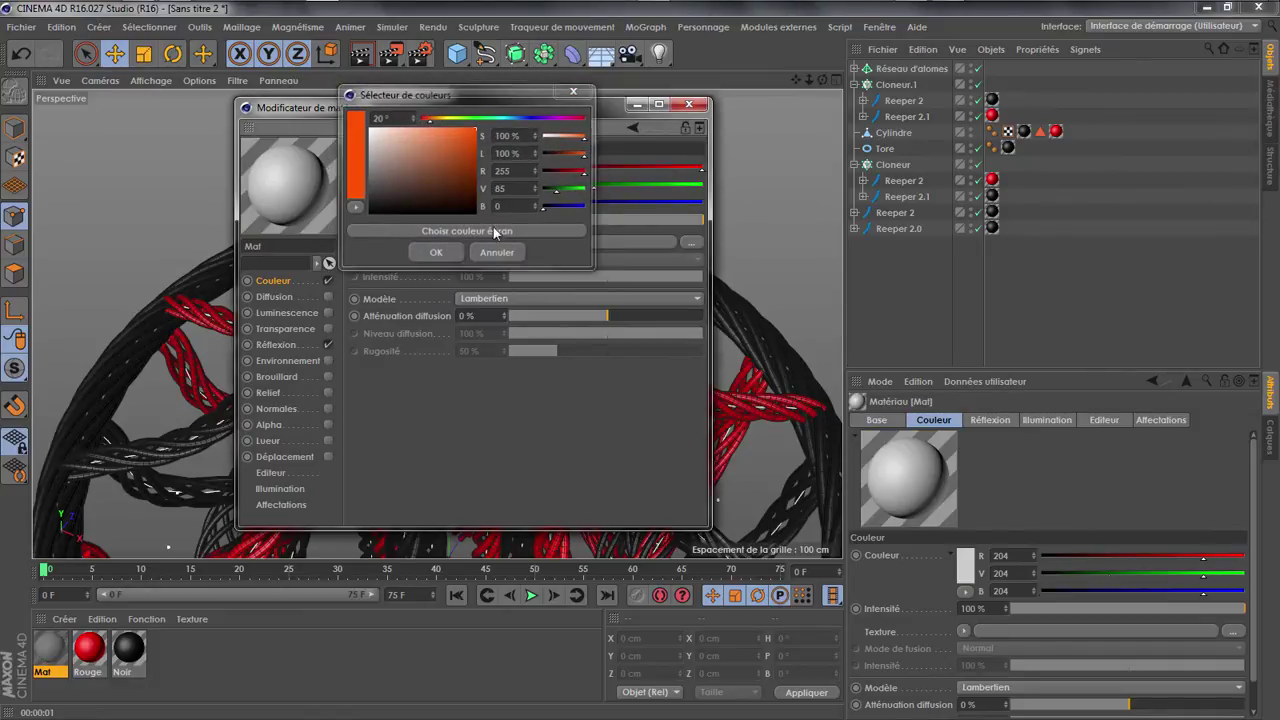
pyautogui.click(677, 106)
pyautogui.moveTo(955, 66); pyautogui.dragTo(912, 68)
pyautogui.click(1110, 191)
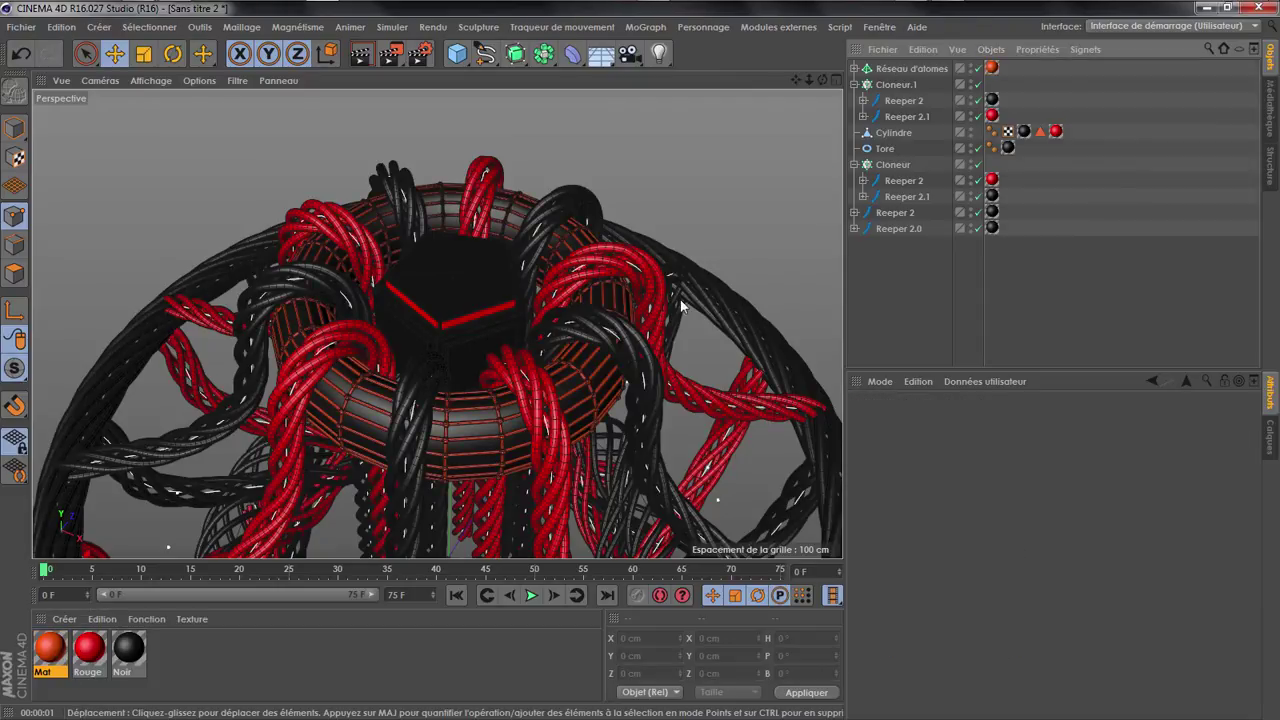
# Display the viewport shading without mesh lines and add a Sphère primitive to the scene
pyautogui.click(168, 80)
pyautogui.click(174, 106)
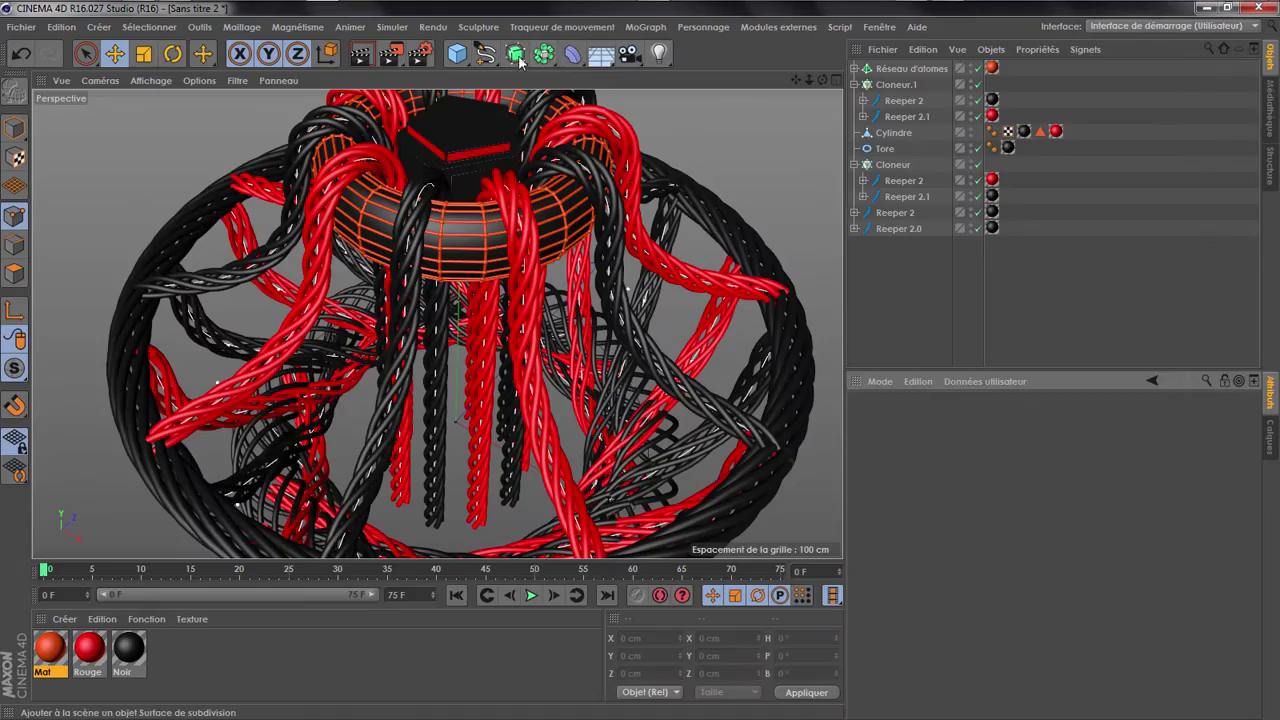
pyautogui.click(484, 56)
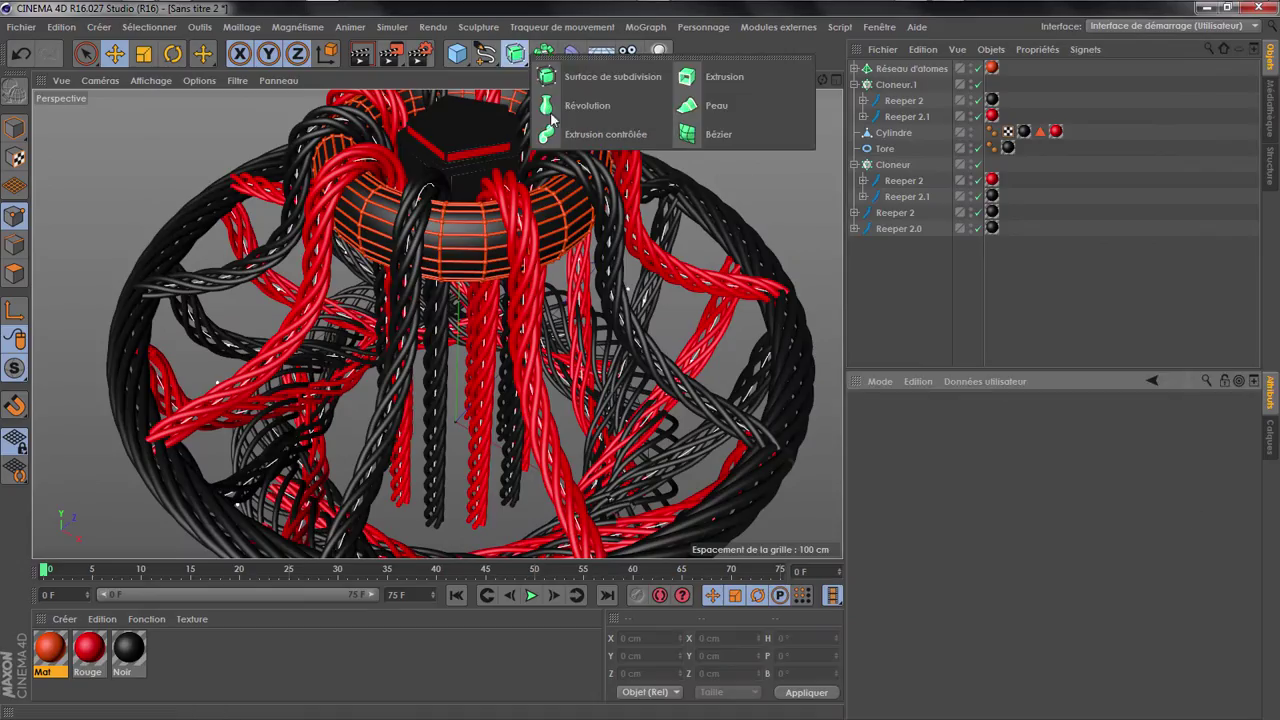
pyautogui.click(459, 56)
pyautogui.click(856, 106)
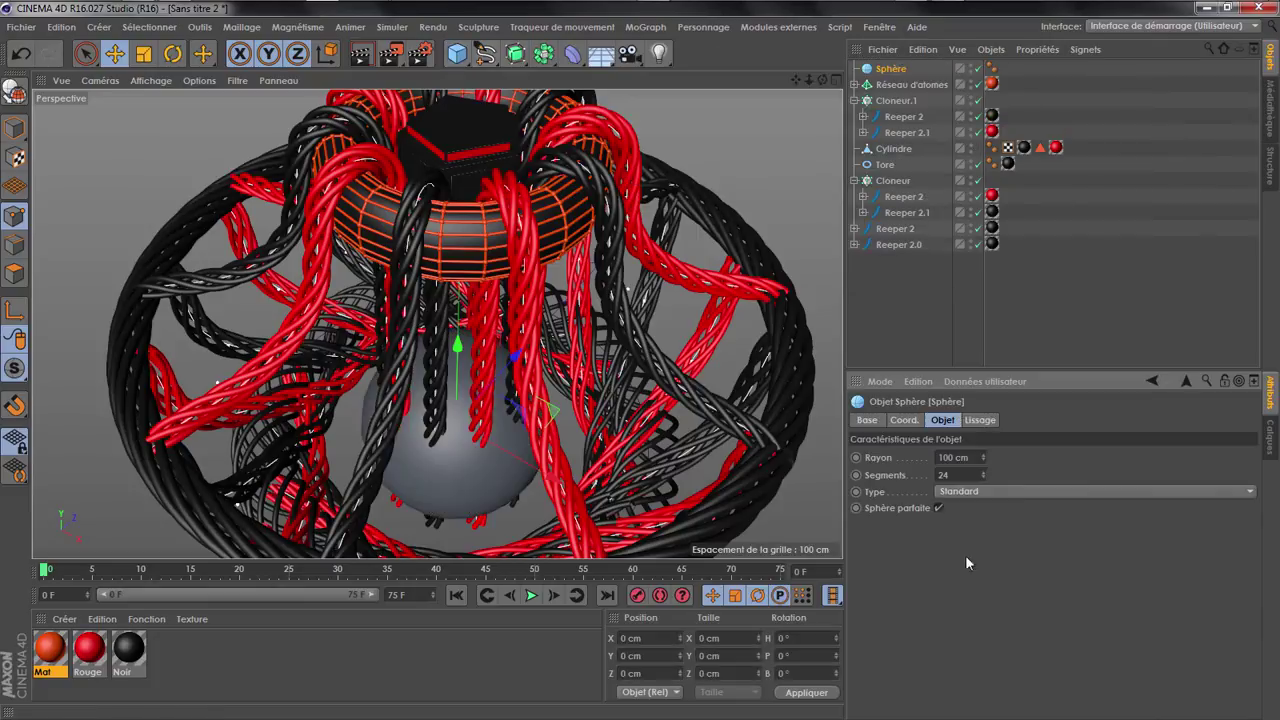
# Change the sphere's type to Icosaèdre and display its mesh lines to compare the triangulation with the reference video in VLC
pyautogui.click(964, 493)
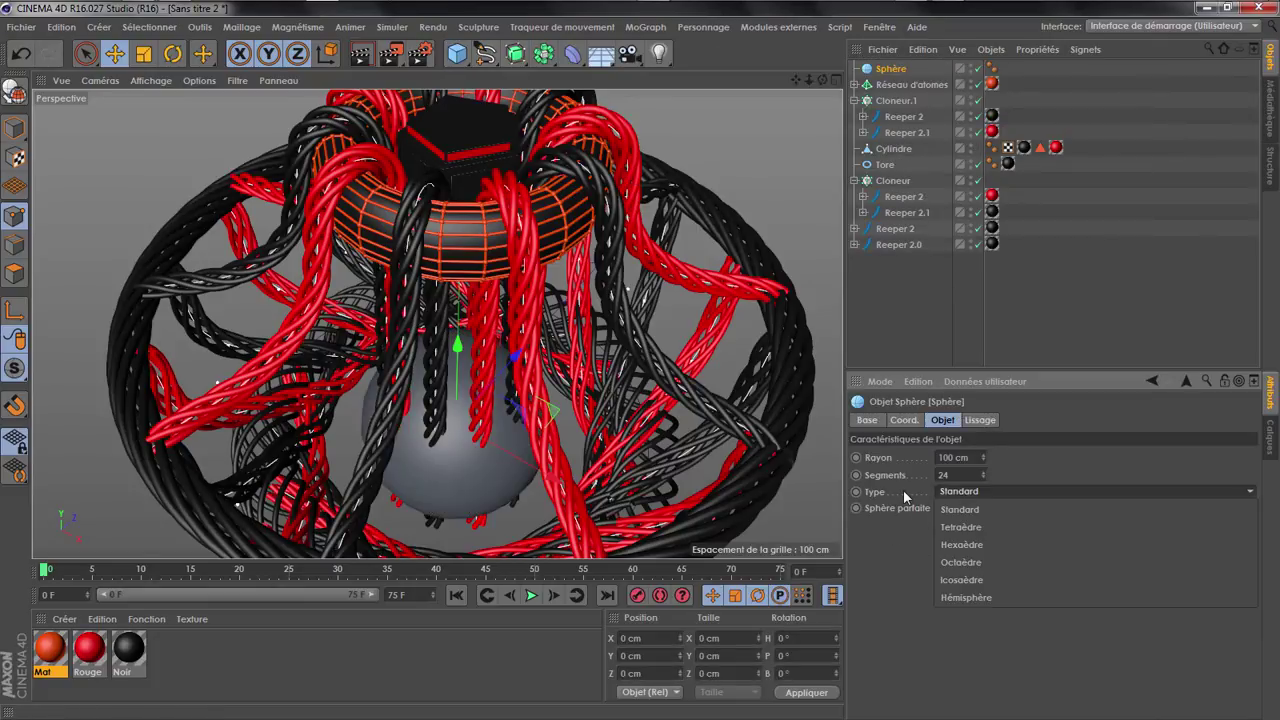
pyautogui.click(1006, 579)
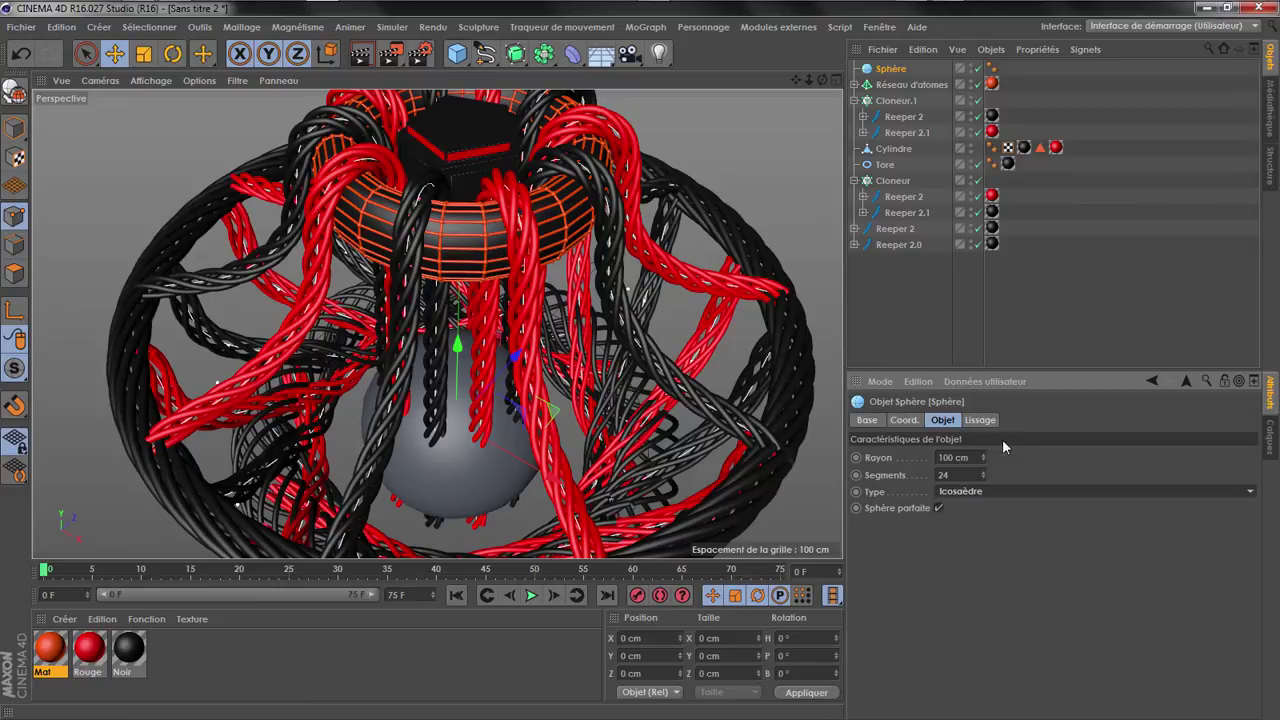
pyautogui.click(151, 80)
pyautogui.click(190, 122)
pyautogui.scroll(5, 484, 485)
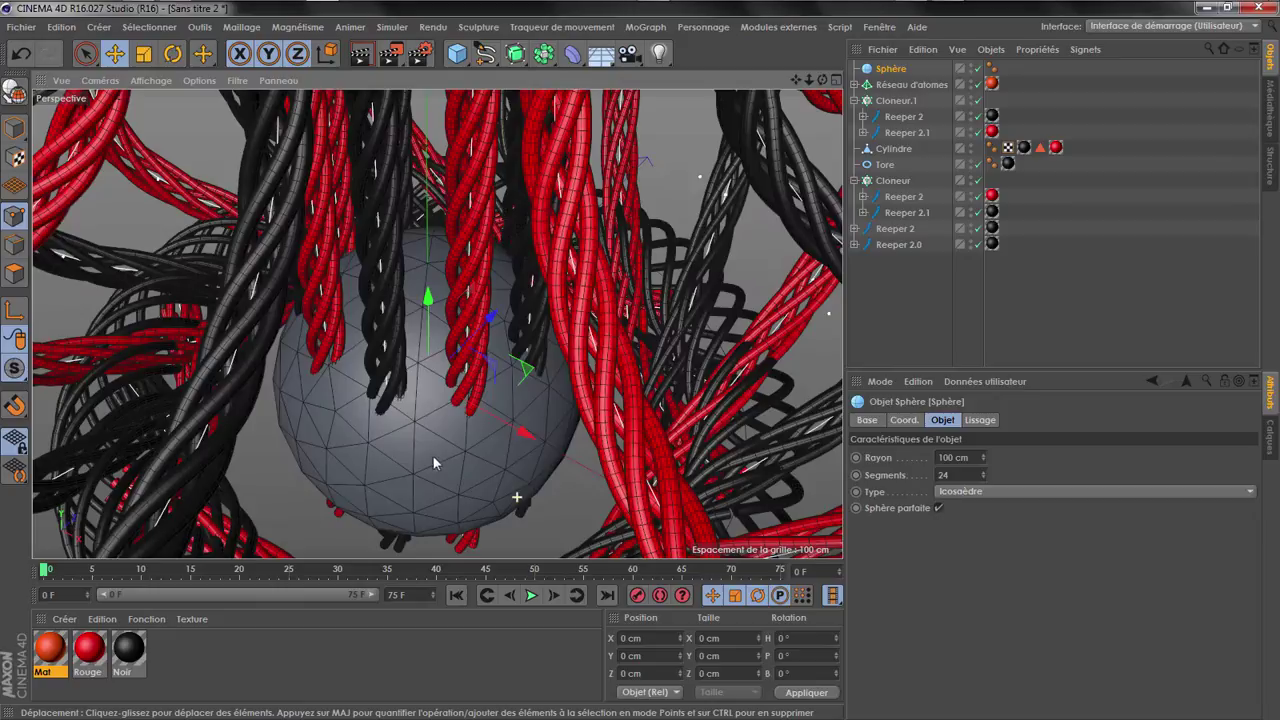
pyautogui.hotkey('alt', 'Tab')
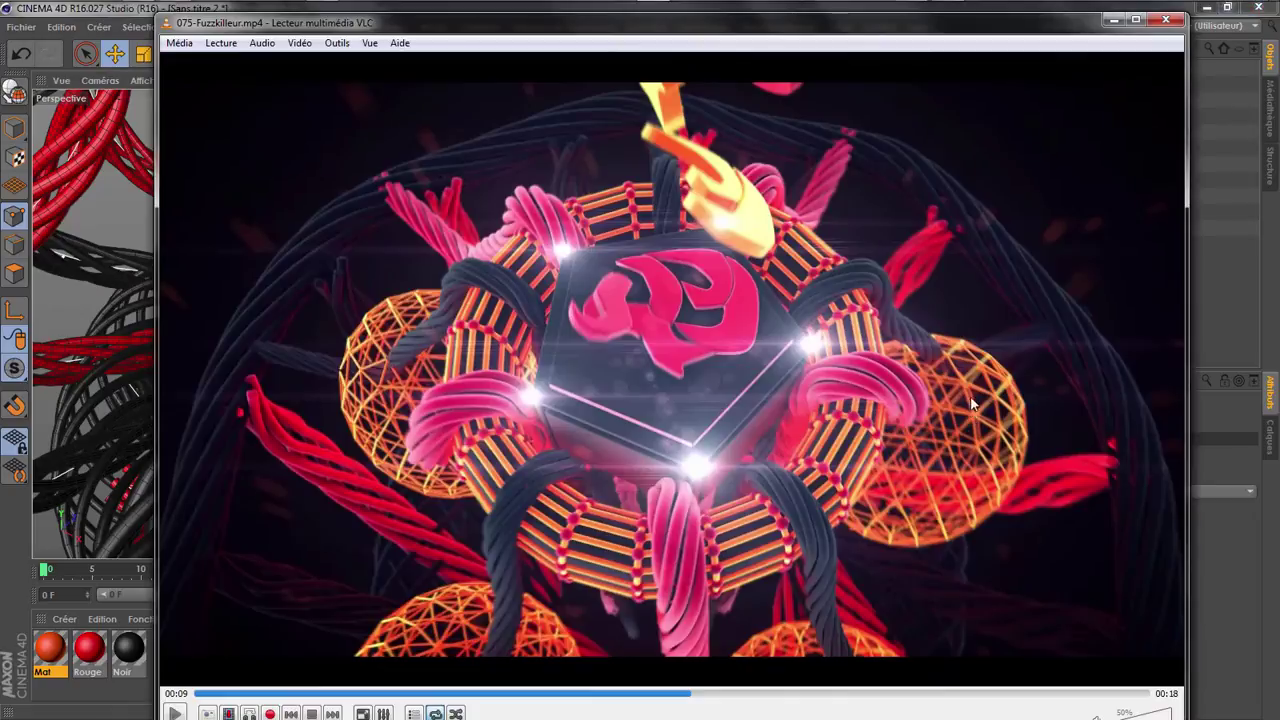
# Return to Cinema 4D, try the Standard type on the sphere and restore Icosaèdre
pyautogui.click(1206, 553)
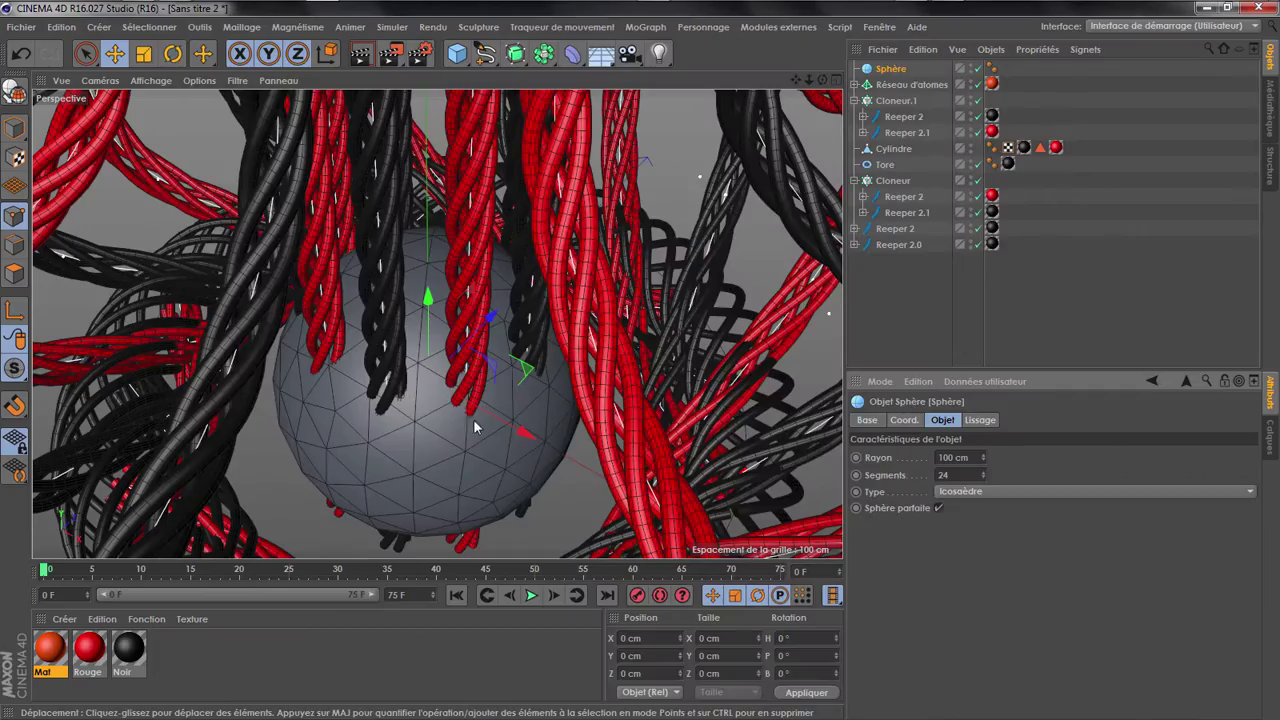
pyautogui.click(960, 491)
pyautogui.click(962, 507)
pyautogui.click(990, 491)
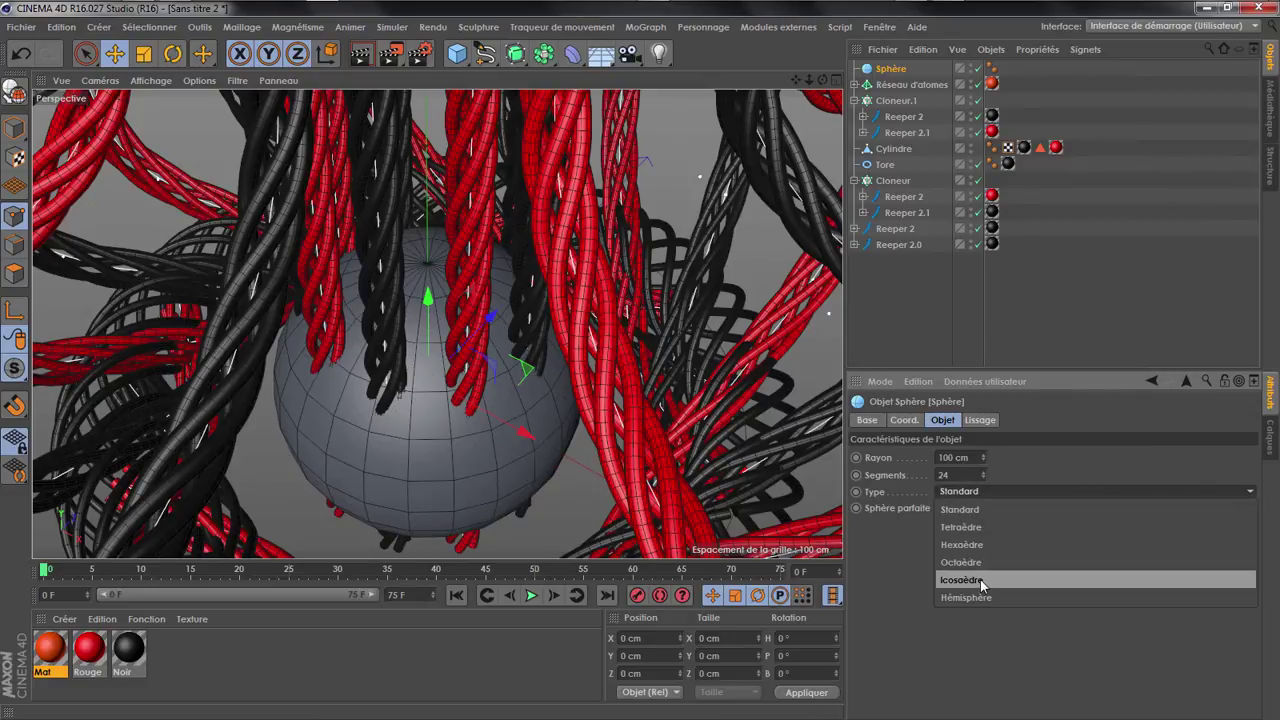
pyautogui.click(982, 584)
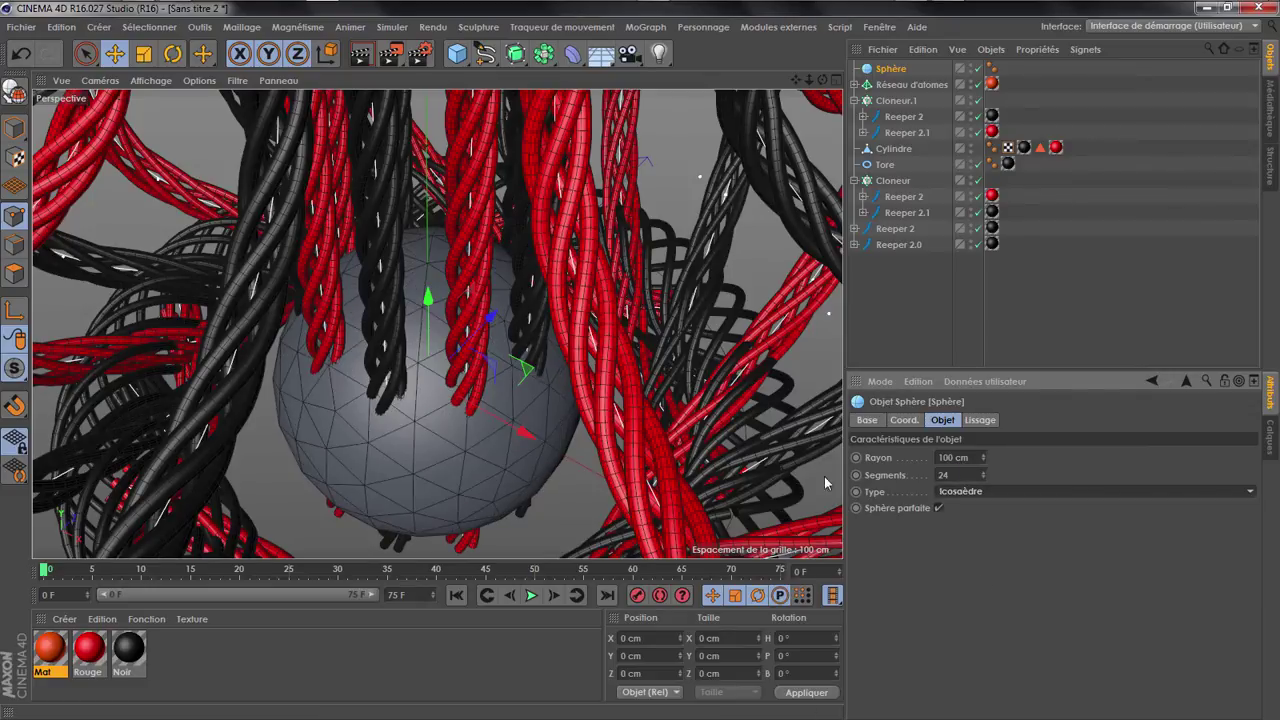
# Add a MoGraph Cloneur, nest the Sphère inside it and set its mode to Radial
pyautogui.click(904, 420)
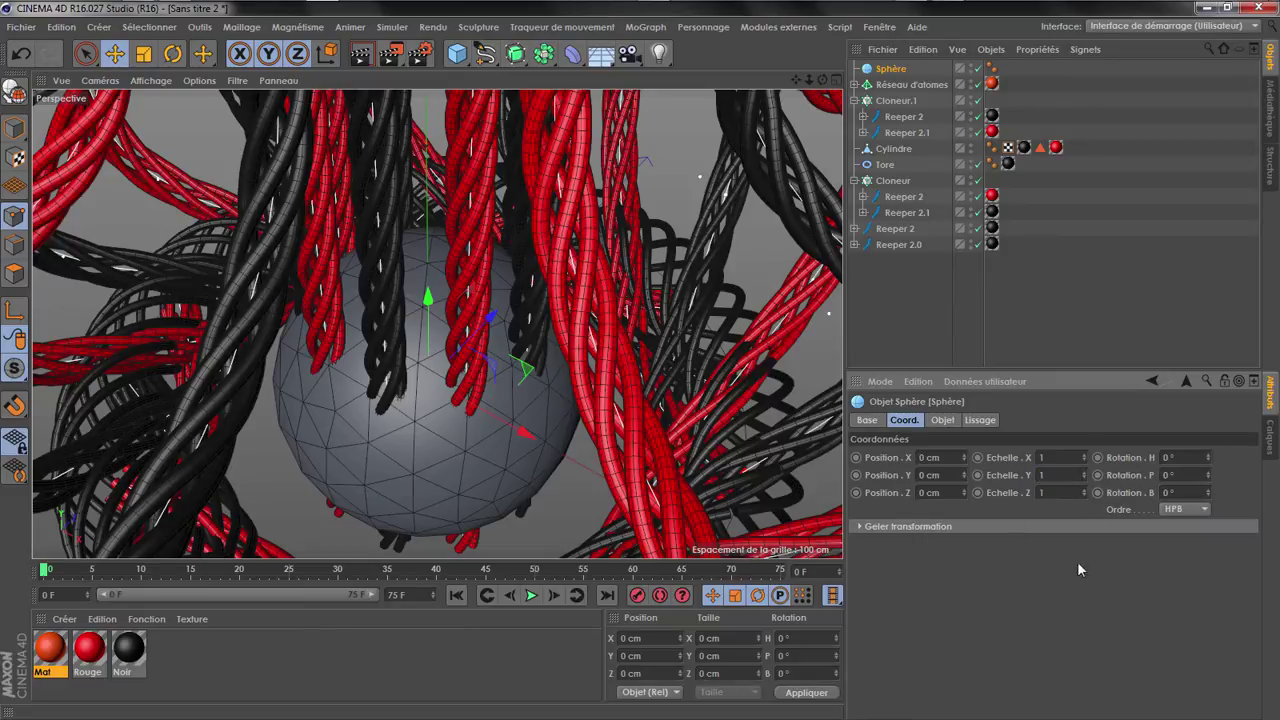
pyautogui.click(562, 27)
pyautogui.moveTo(655, 30)
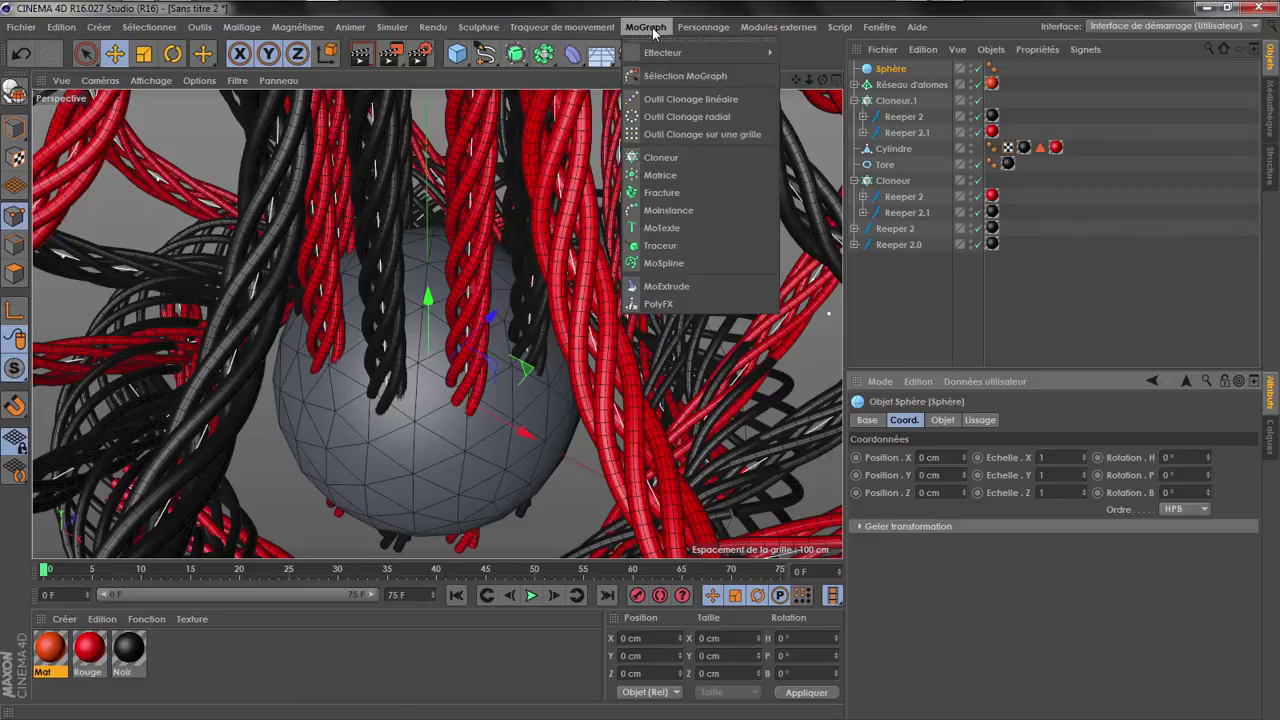
pyautogui.moveTo(889, 85); pyautogui.dragTo(893, 72)
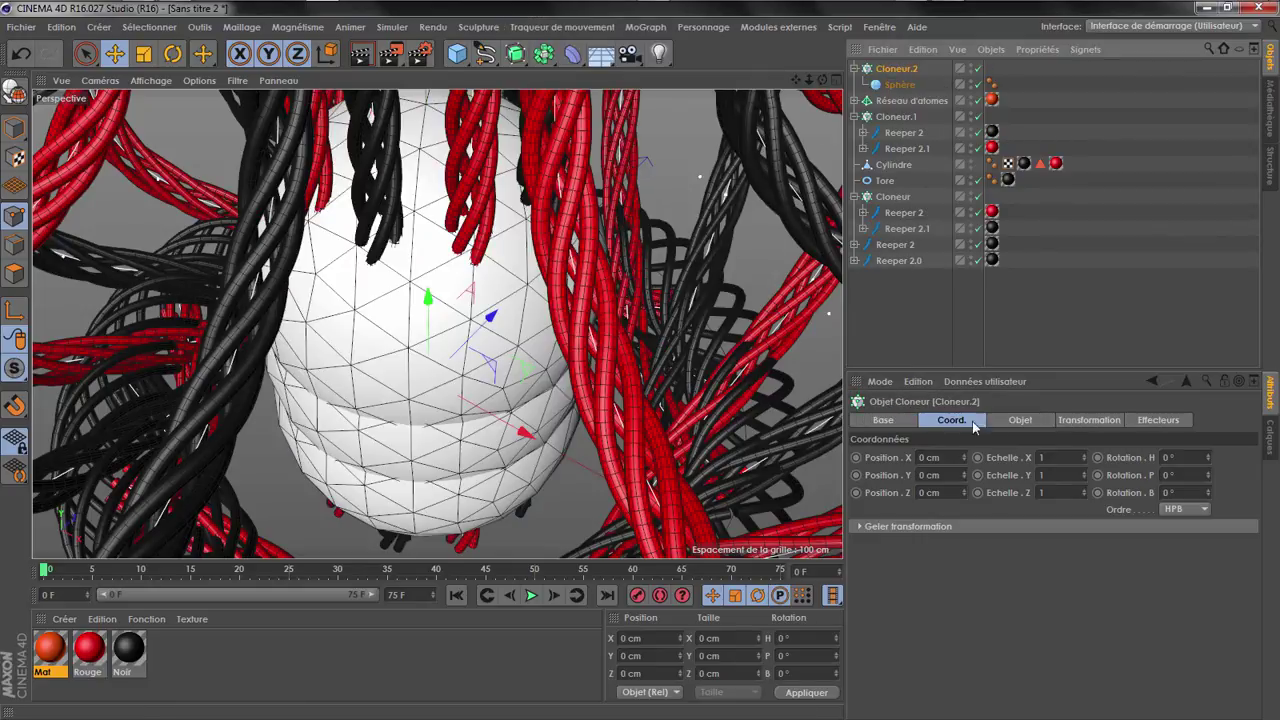
pyautogui.click(1022, 420)
pyautogui.click(1003, 456)
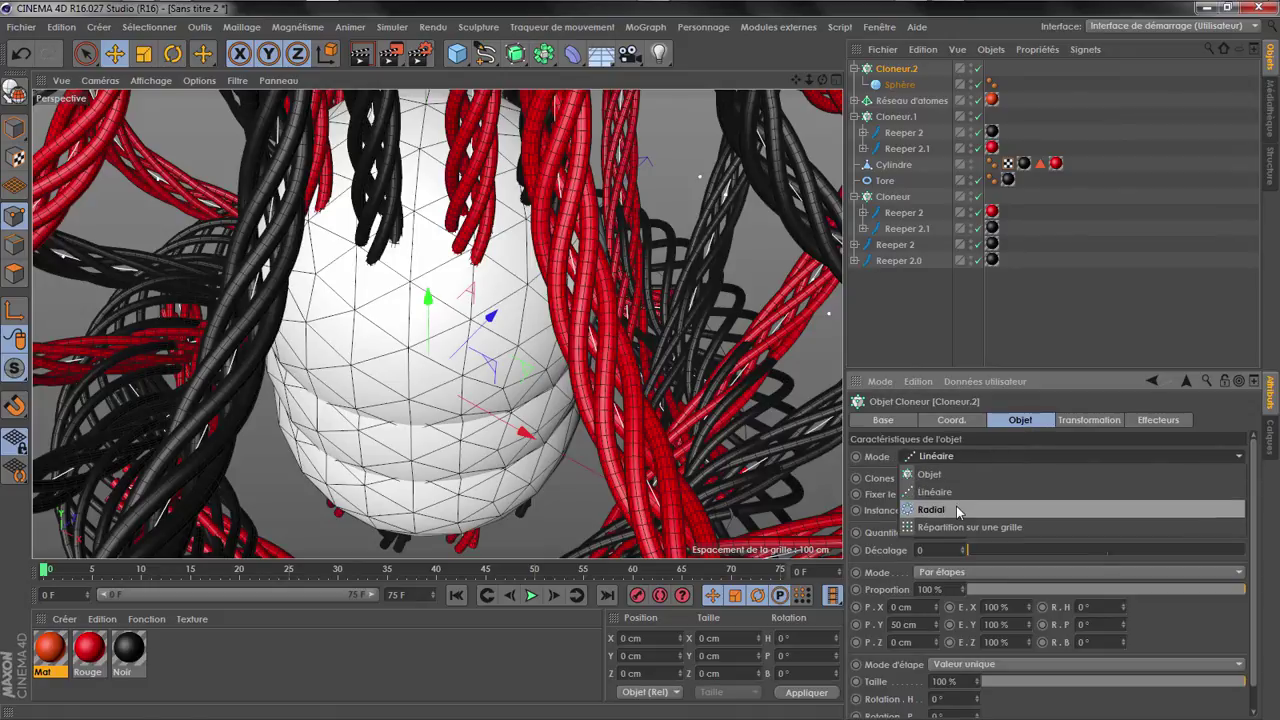
pyautogui.click(956, 506)
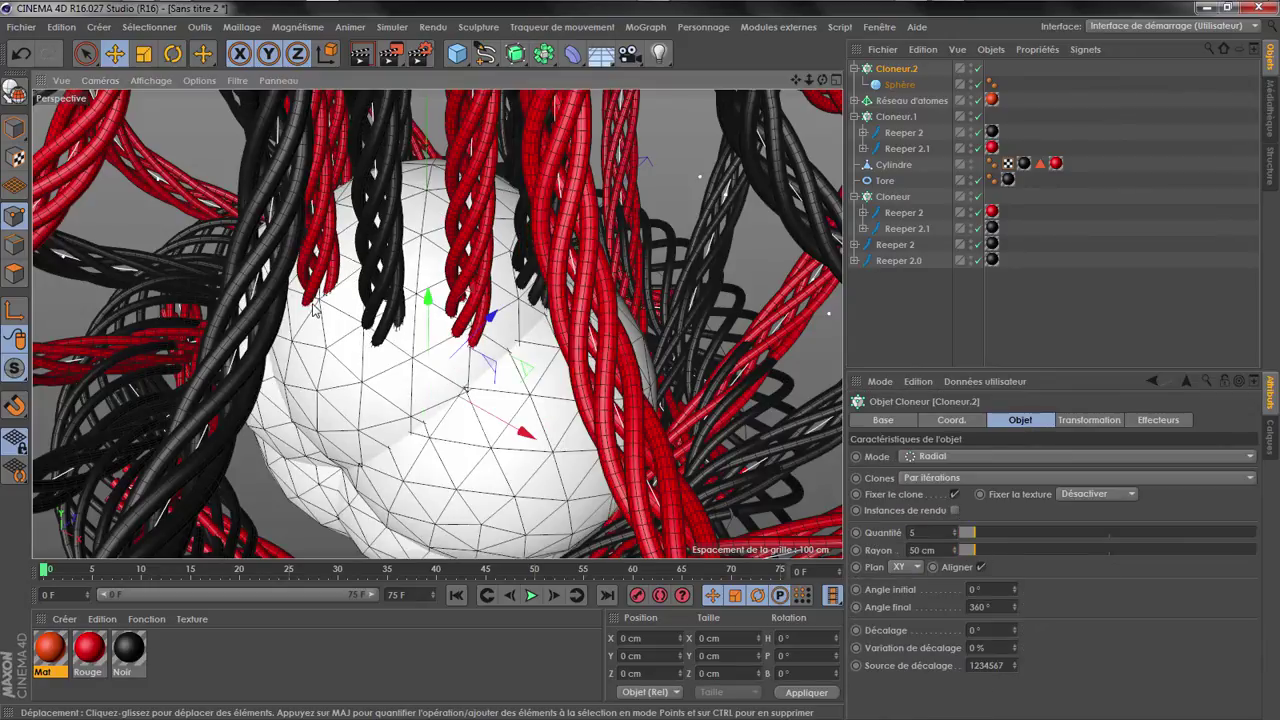
# Lay the sphere clones out in the XZ plane with a 162 cm radius and raise the cloner along Y
pyautogui.scroll(-4, 330, 310)
pyautogui.click(903, 567)
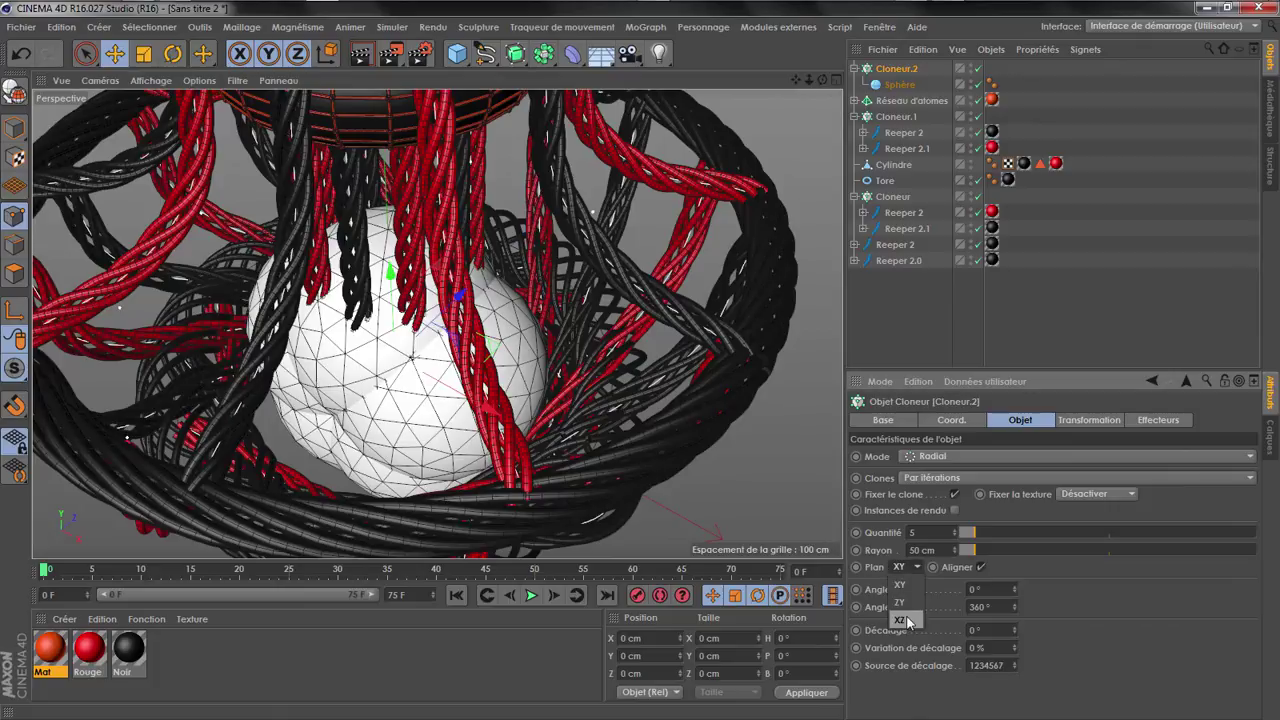
pyautogui.click(905, 604)
pyautogui.moveTo(988, 549); pyautogui.dragTo(1008, 550)
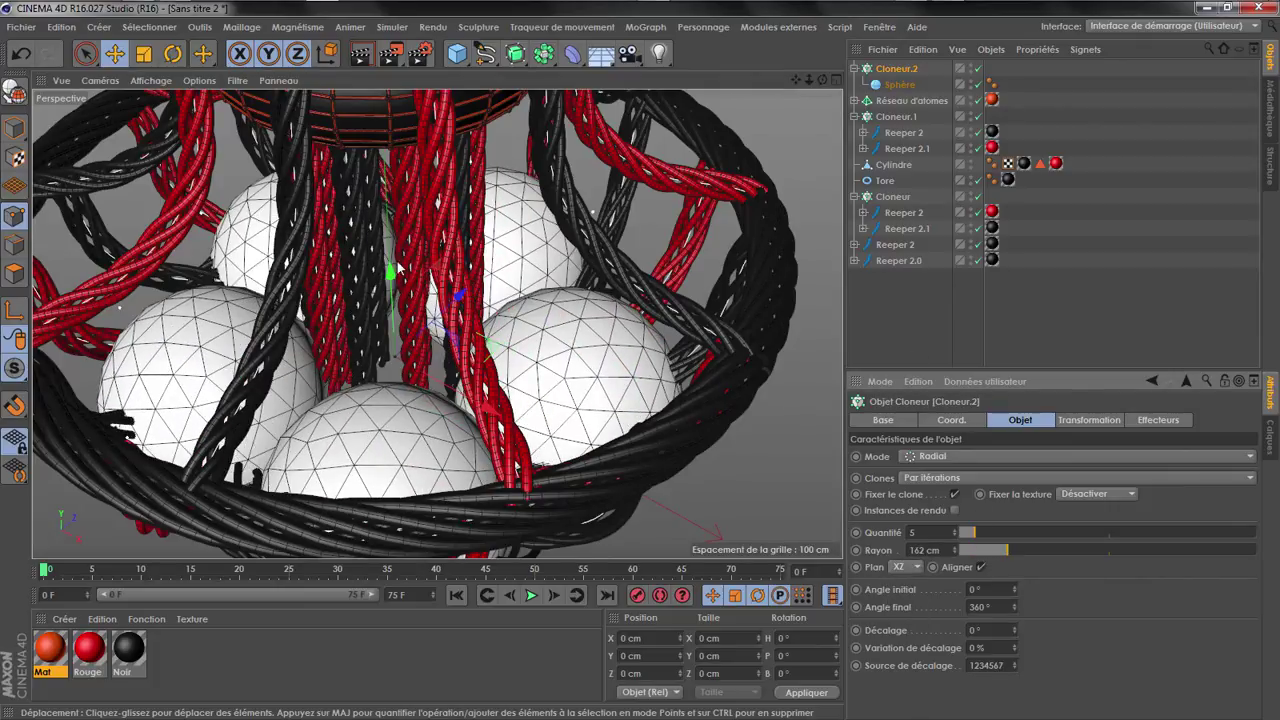
pyautogui.moveTo(398, 268); pyautogui.dragTo(396, 134)
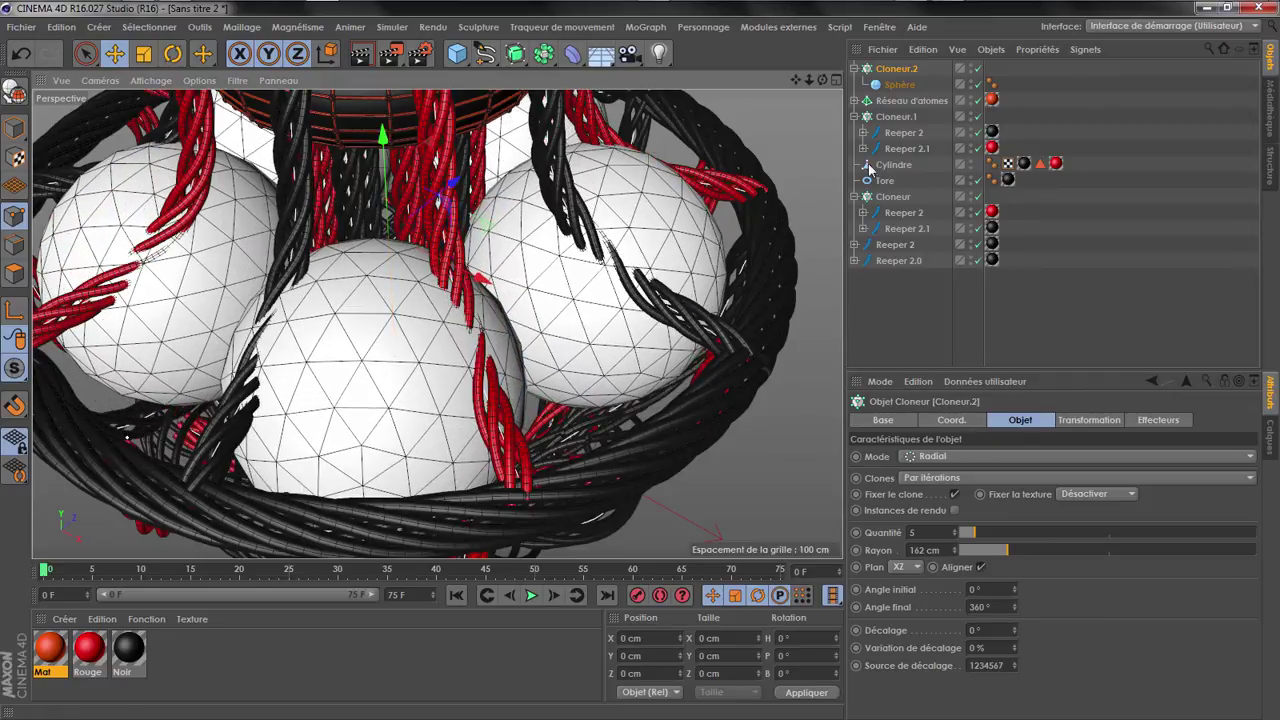
# Set the sphere's radius to 63 cm and stretch the clones vertically with a Y scale of 1.5
pyautogui.click(899, 84)
pyautogui.moveTo(986, 458); pyautogui.dragTo(950, 466)
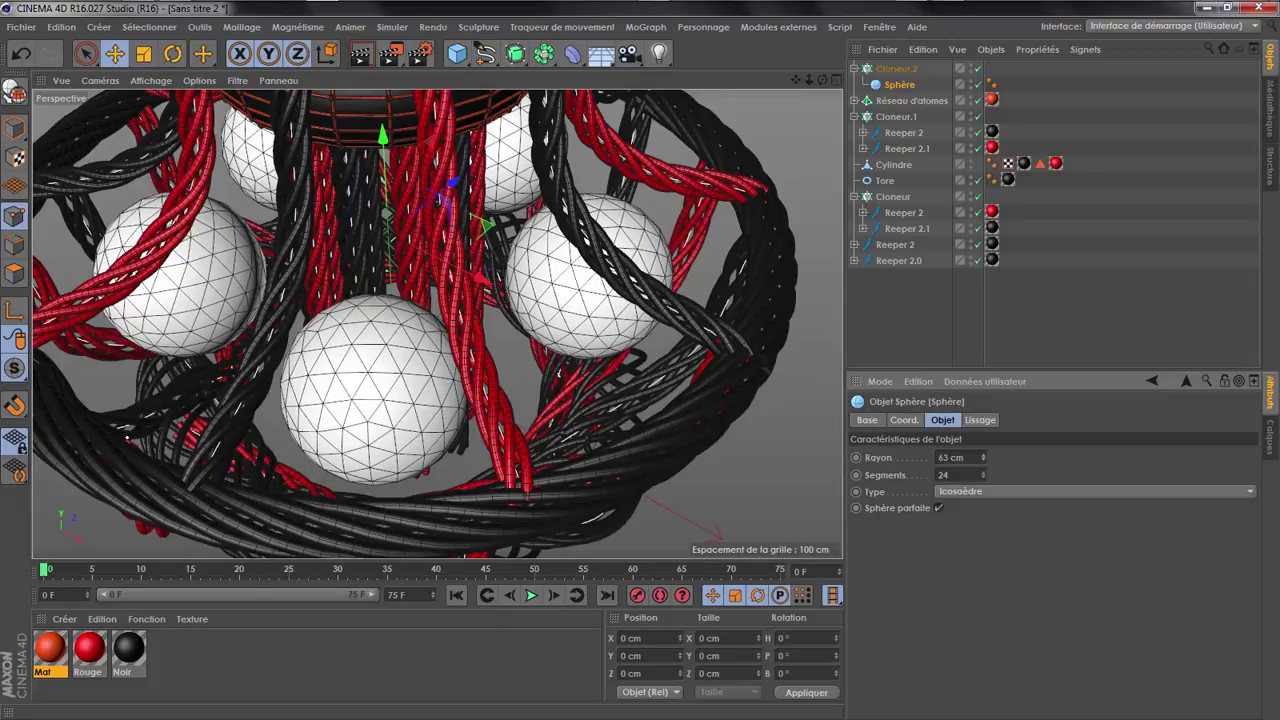
pyautogui.click(897, 69)
pyautogui.click(1089, 420)
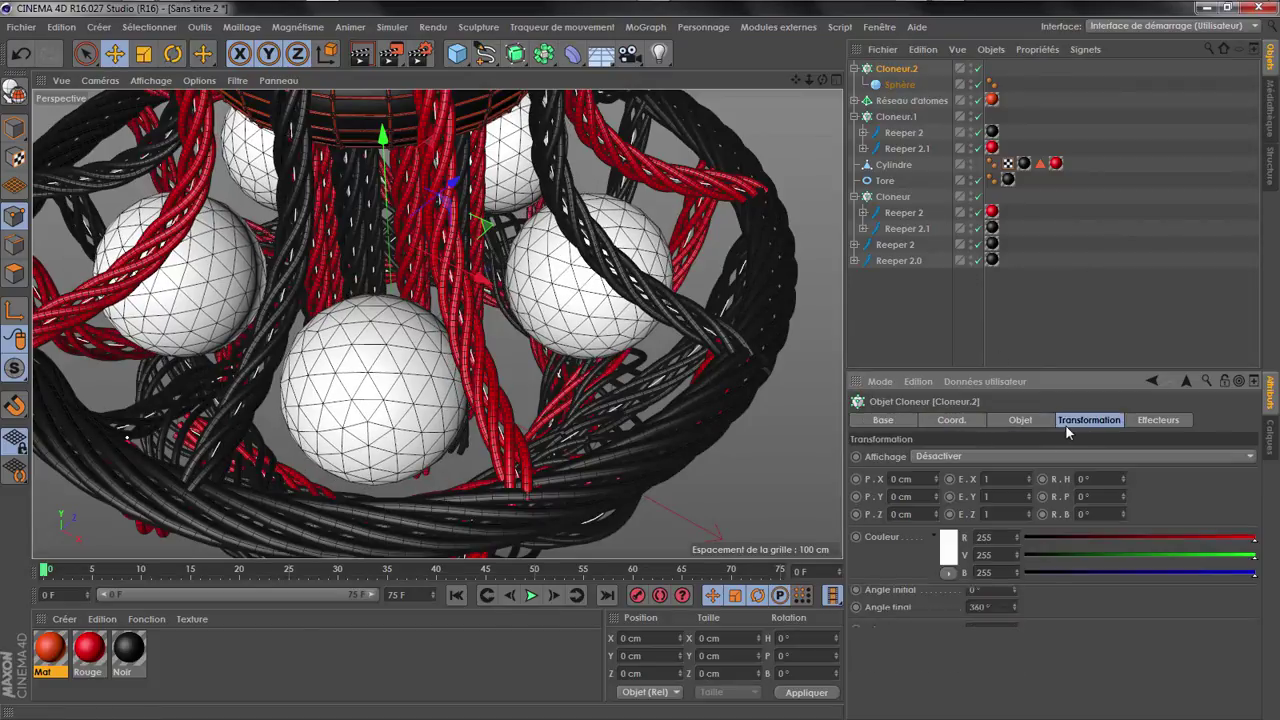
pyautogui.moveTo(1029, 497)
pyautogui.mouseDown()
pyautogui.moveTo(1029, 451)
pyautogui.moveTo(1025, 501)
pyautogui.mouseUp()
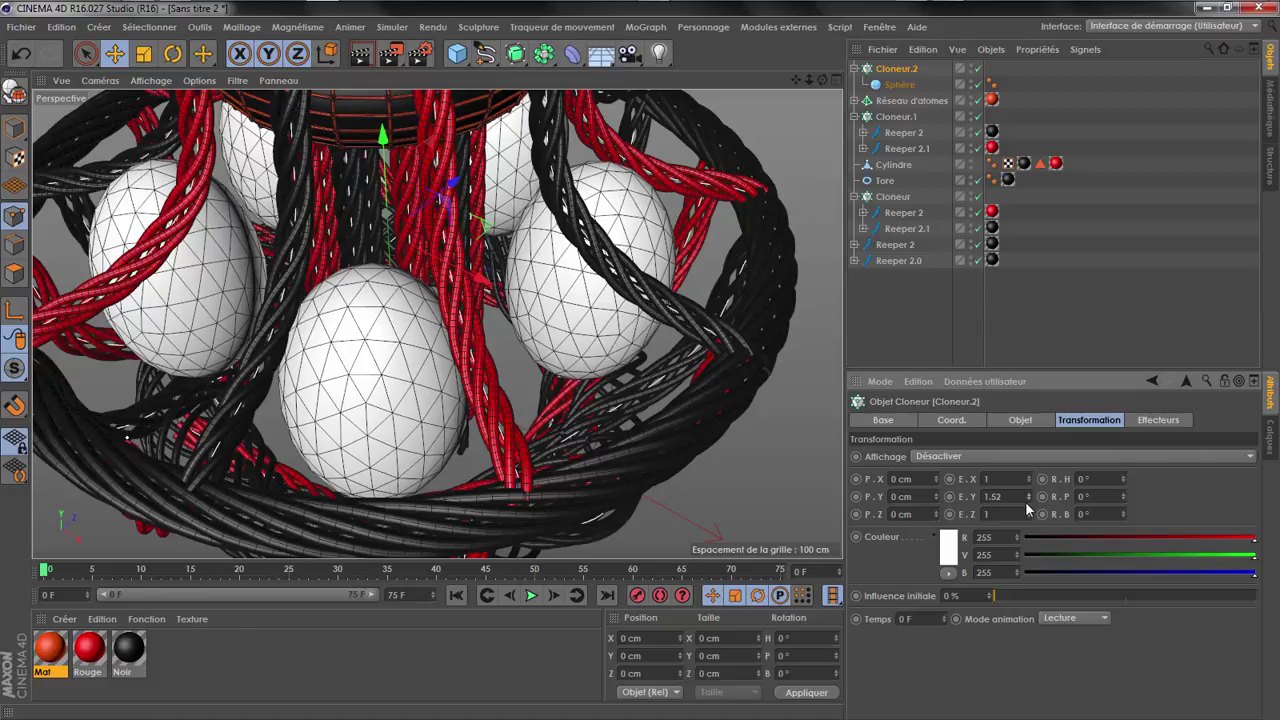
pyautogui.scroll(-3, 667, 240)
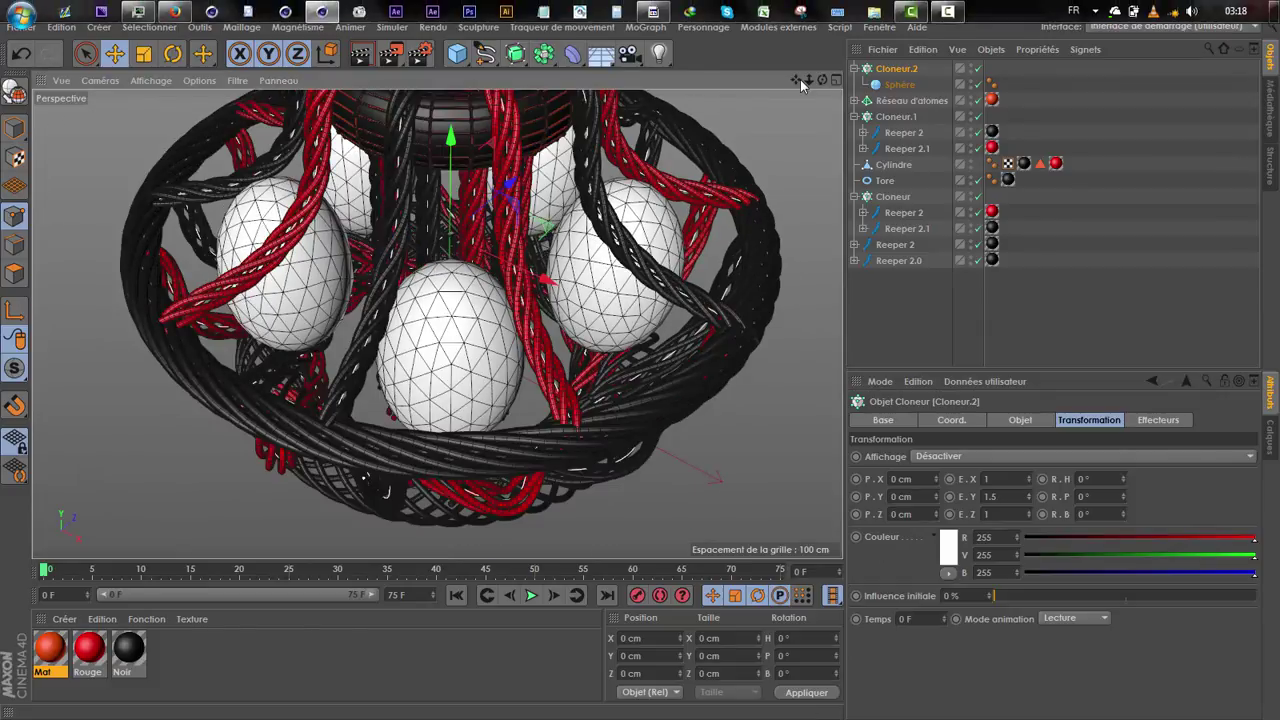
# Increase the cloned sphere's radius to 69 cm
pyautogui.moveTo(823, 81); pyautogui.dragTo(905, 98)
pyautogui.click(902, 86)
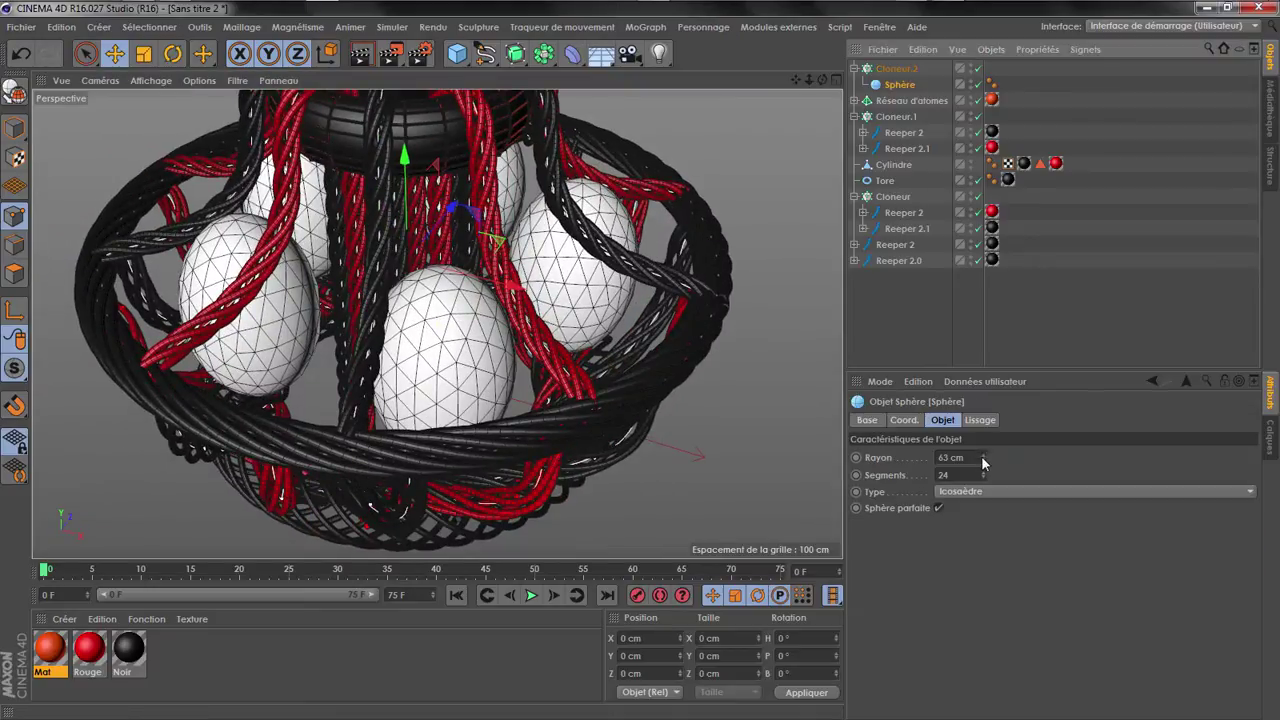
pyautogui.click(982, 456)
pyautogui.click(982, 456)
pyautogui.click(982, 455)
pyautogui.click(982, 455)
pyautogui.click(982, 455)
pyautogui.click(982, 455)
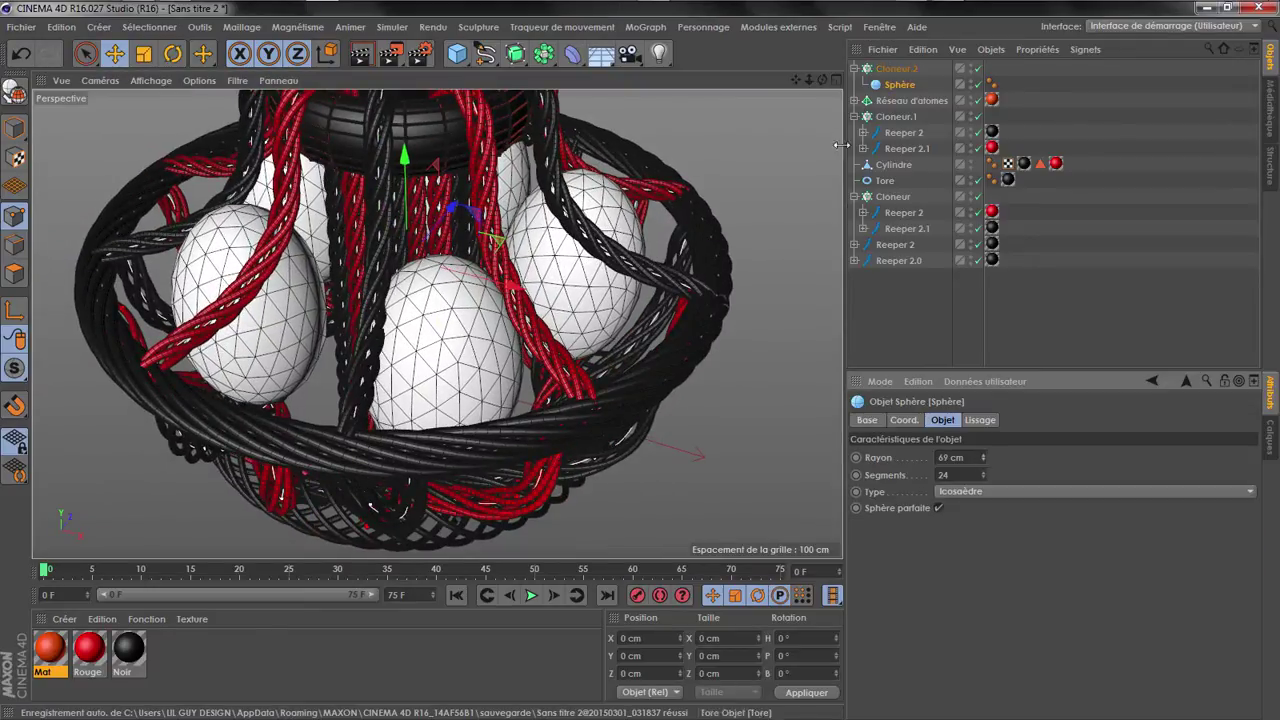
# Collapse the Cloneur.1 and Cloneur hierarchies and duplicate the Réseau d'atomes above Cloneur.2
pyautogui.moveTo(822, 79)
pyautogui.mouseDown()
pyautogui.moveTo(745, 88)
pyautogui.moveTo(735, 62)
pyautogui.moveTo(822, 79)
pyautogui.mouseUp()
pyautogui.click(903, 101)
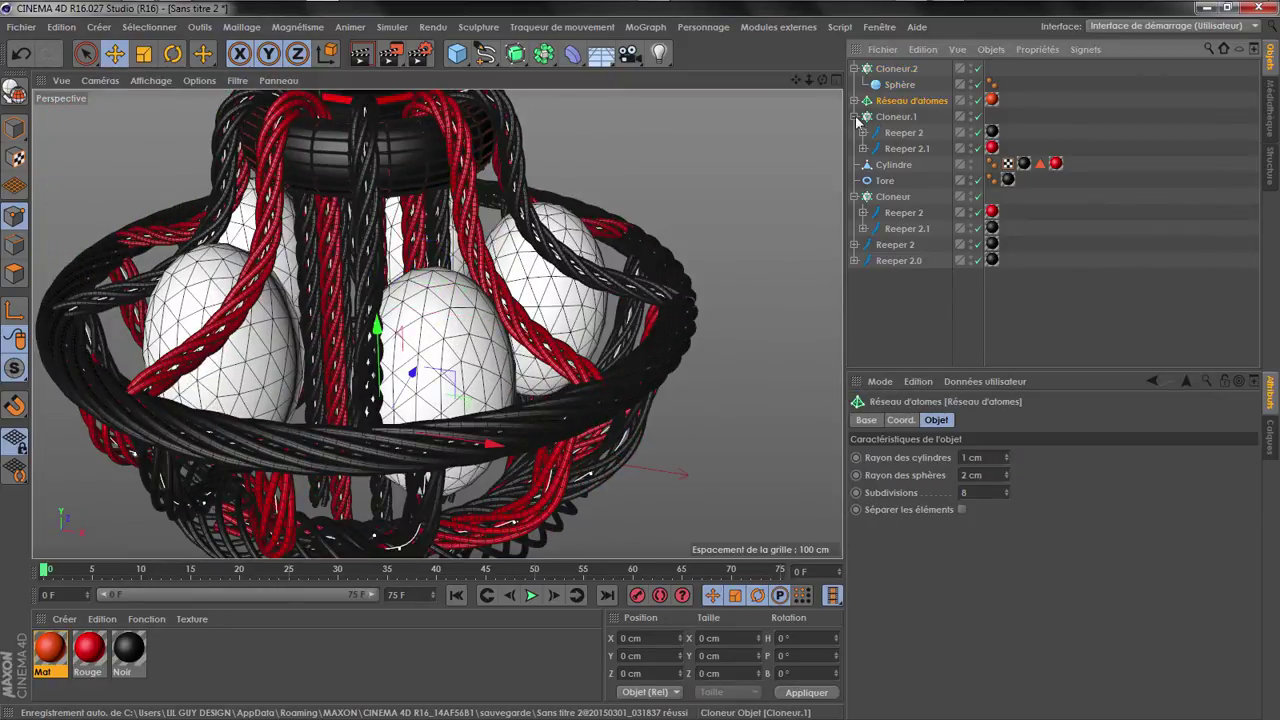
pyautogui.click(855, 117)
pyautogui.click(856, 165)
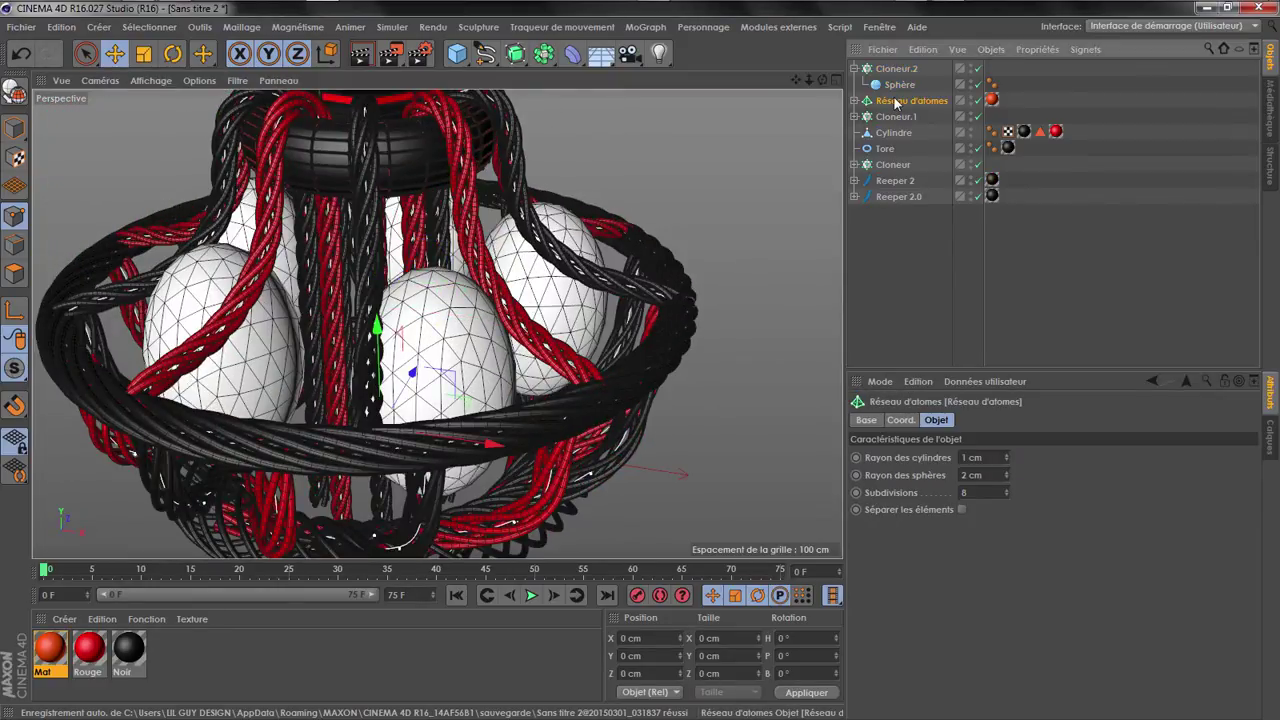
pyautogui.keyDown('ctrl'); pyautogui.moveTo(893, 72); pyautogui.dragTo(890, 64); pyautogui.keyUp('ctrl')
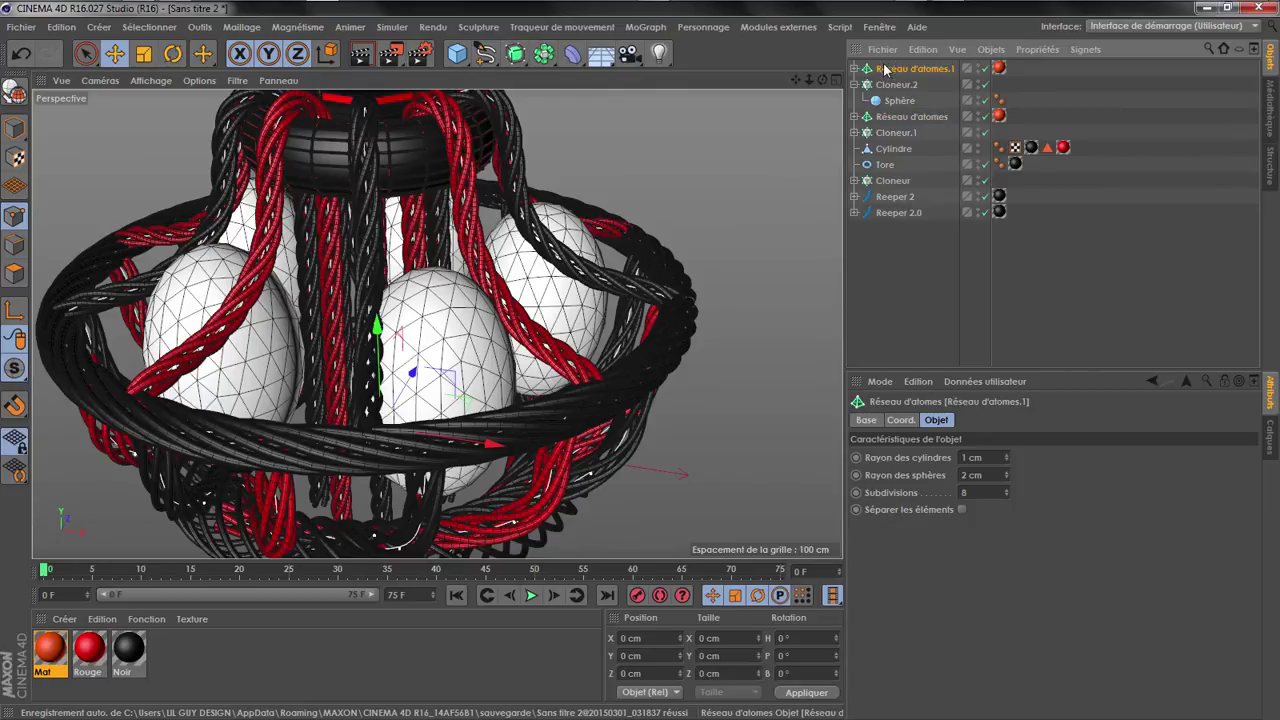
# Delete the child object of the duplicated Réseau d'atomes and nest Cloneur.2 in its place
pyautogui.click(856, 69)
pyautogui.click(895, 85)
pyautogui.press('Delete')
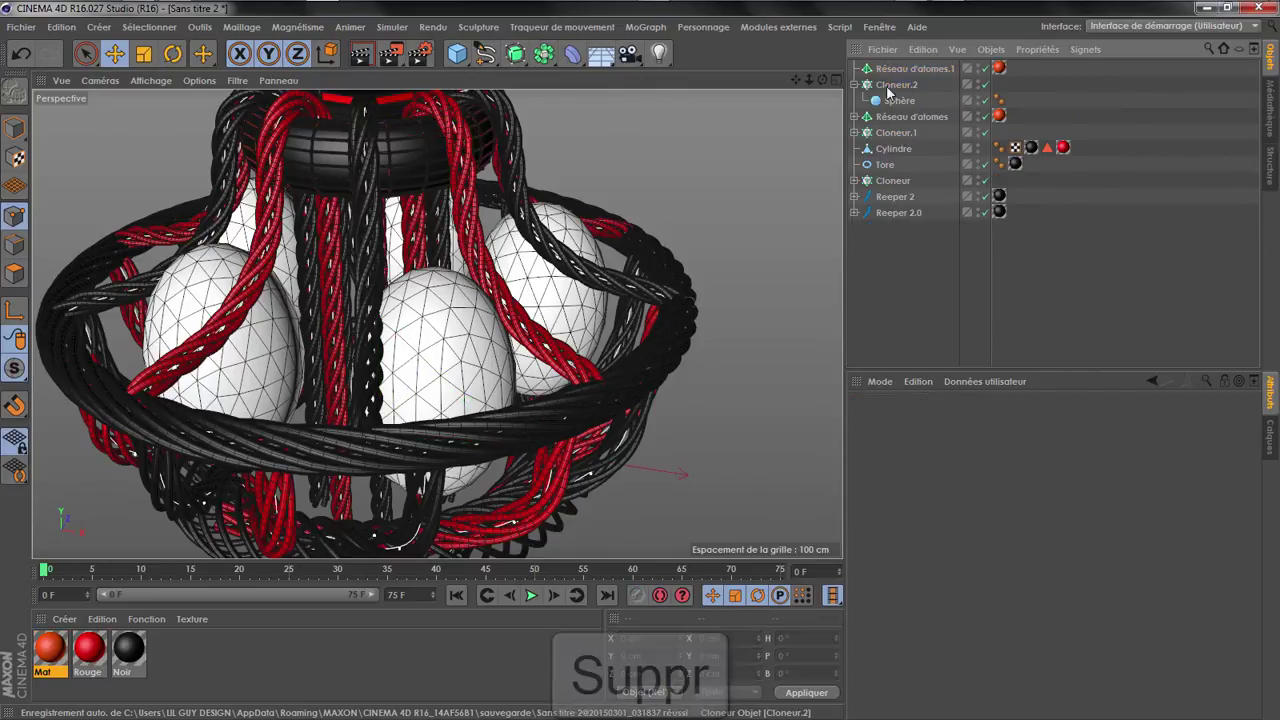
pyautogui.moveTo(893, 73); pyautogui.dragTo(900, 69)
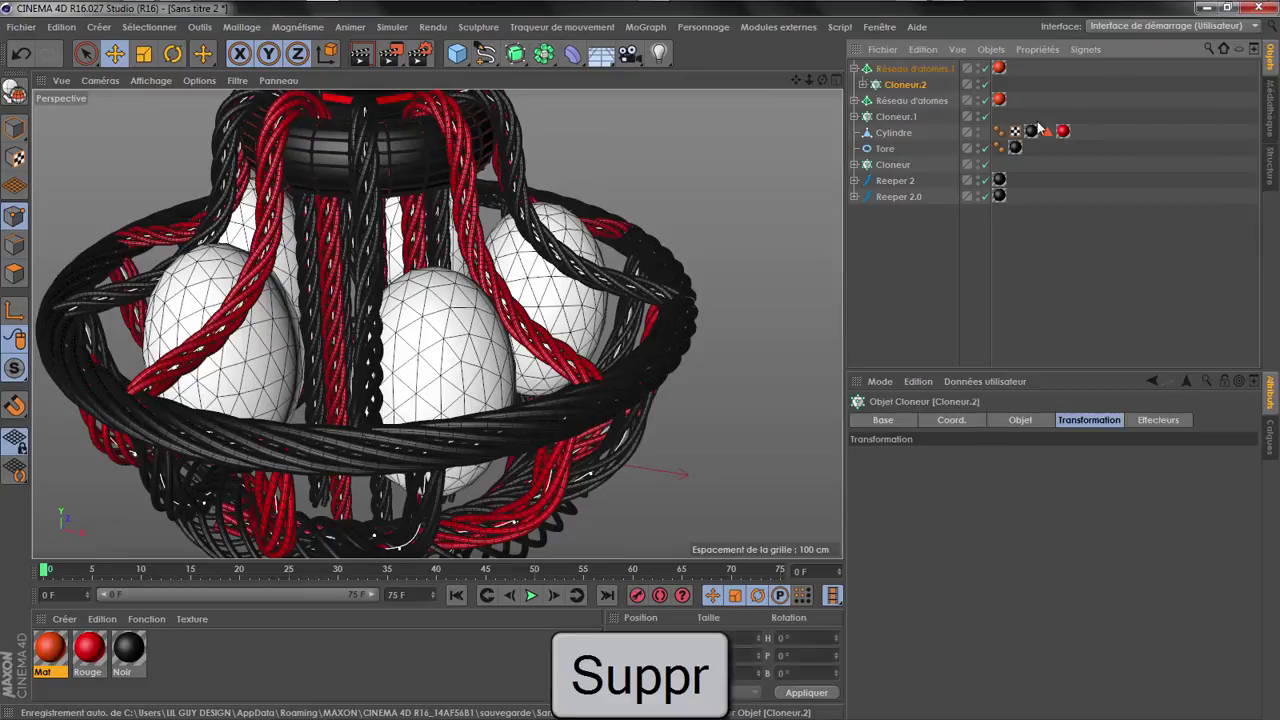
# Display the viewport in Ombrage de Gouraud without lines and inspect the lattice spheres and pentagonal core
pyautogui.click(161, 81)
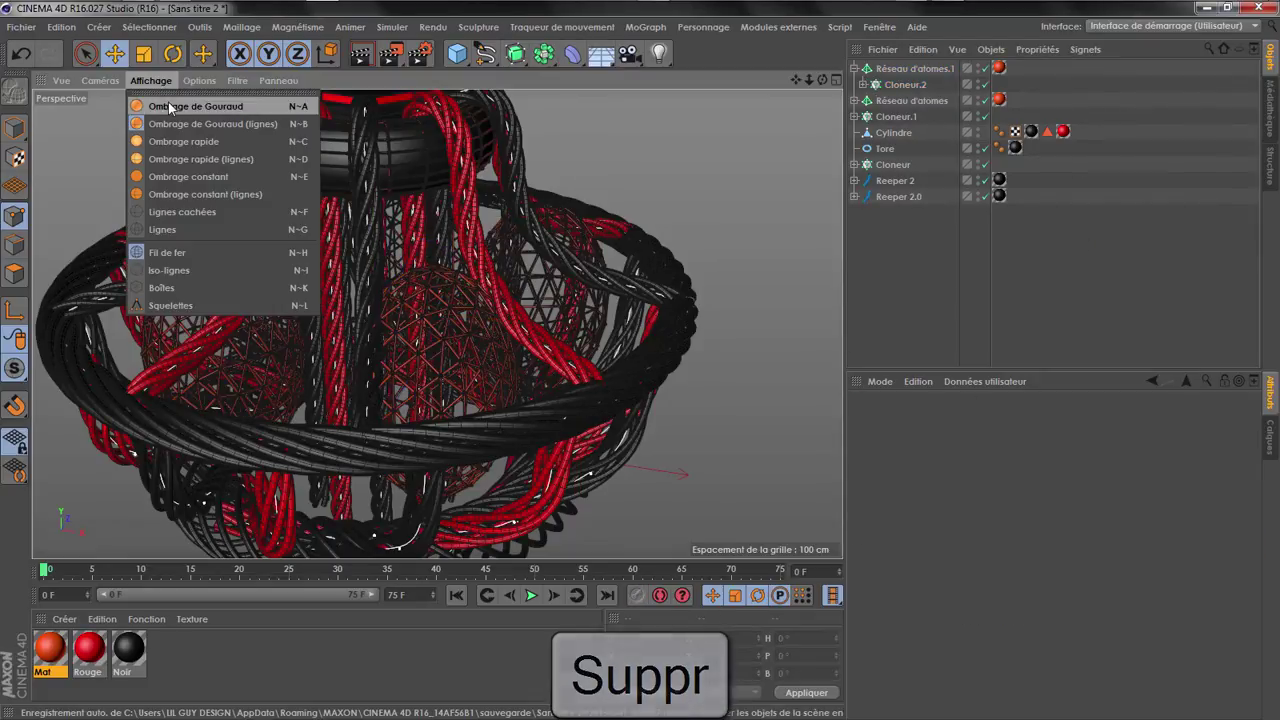
pyautogui.click(168, 106)
pyautogui.moveTo(823, 80)
pyautogui.mouseDown()
pyautogui.moveTo(812, 125)
pyautogui.moveTo(835, 120)
pyautogui.moveTo(860, 85)
pyautogui.moveTo(840, 92)
pyautogui.mouseUp()
pyautogui.keyDown('alt'); pyautogui.moveTo(572, 345); pyautogui.dragTo(609, 367); pyautogui.keyUp('alt')
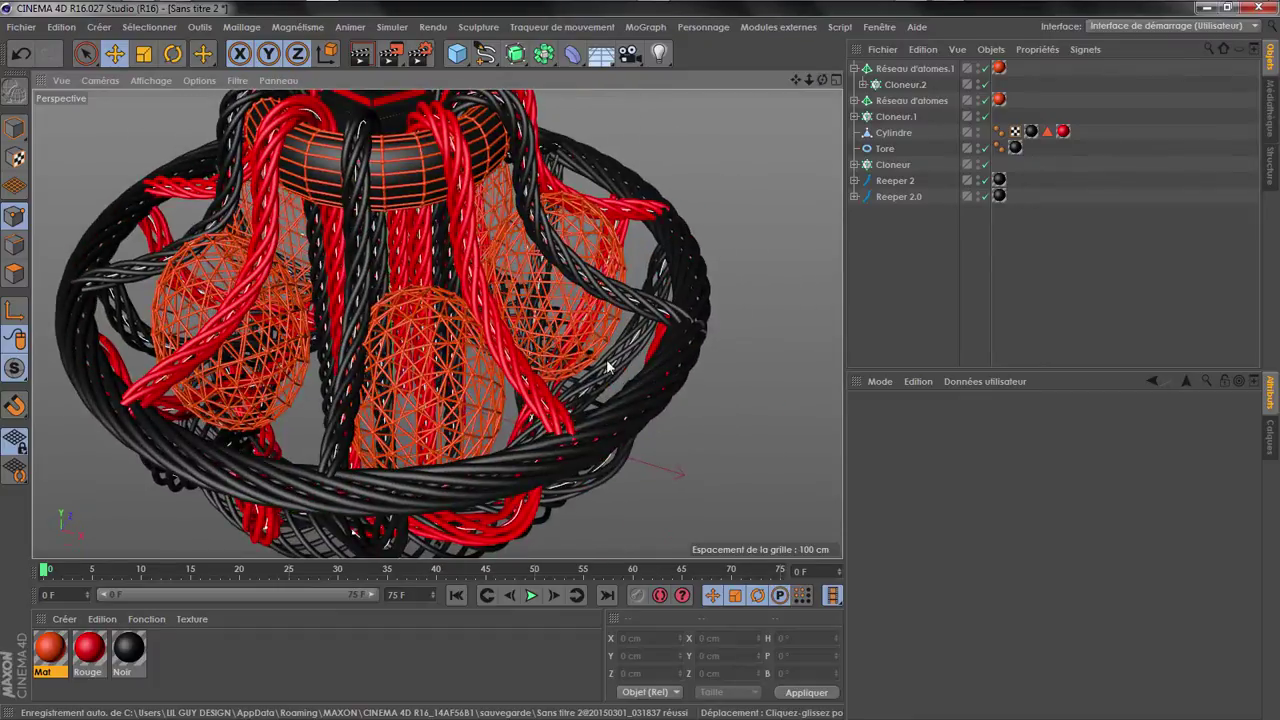
pyautogui.moveTo(796, 80); pyautogui.dragTo(822, 77)
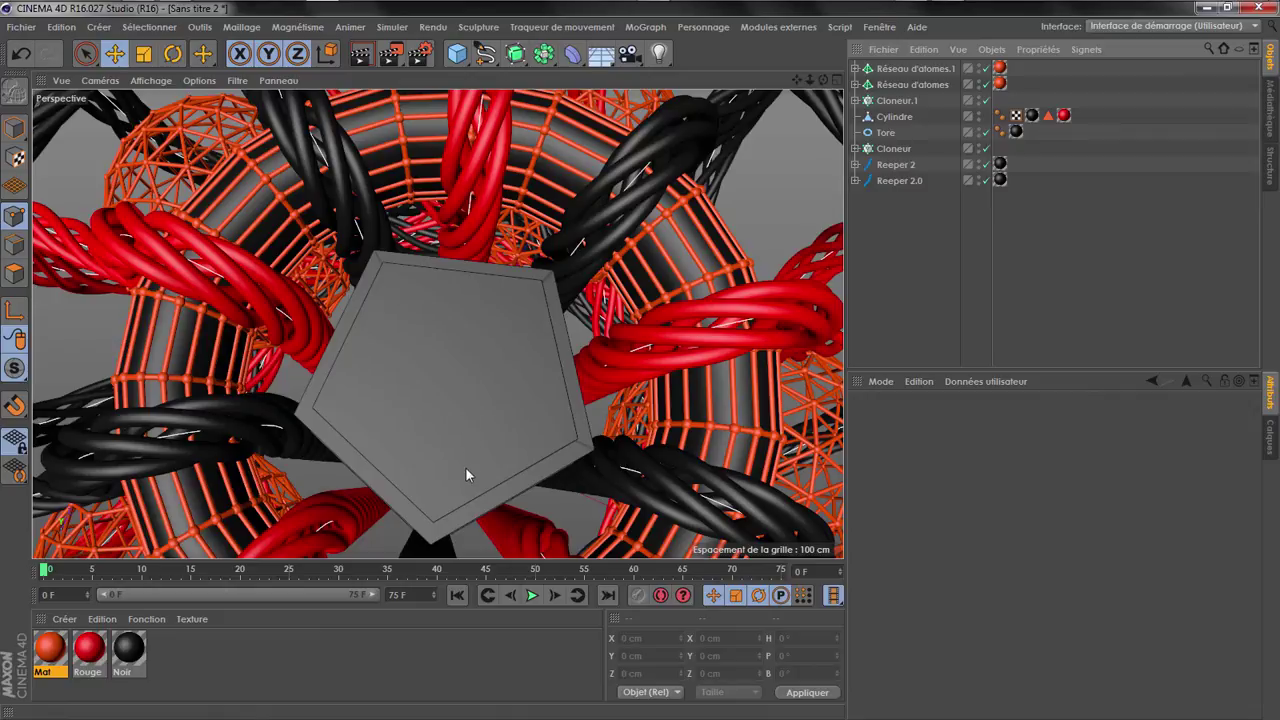
pyautogui.keyDown('alt'); pyautogui.moveTo(465, 470); pyautogui.dragTo(500, 462); pyautogui.keyUp('alt')
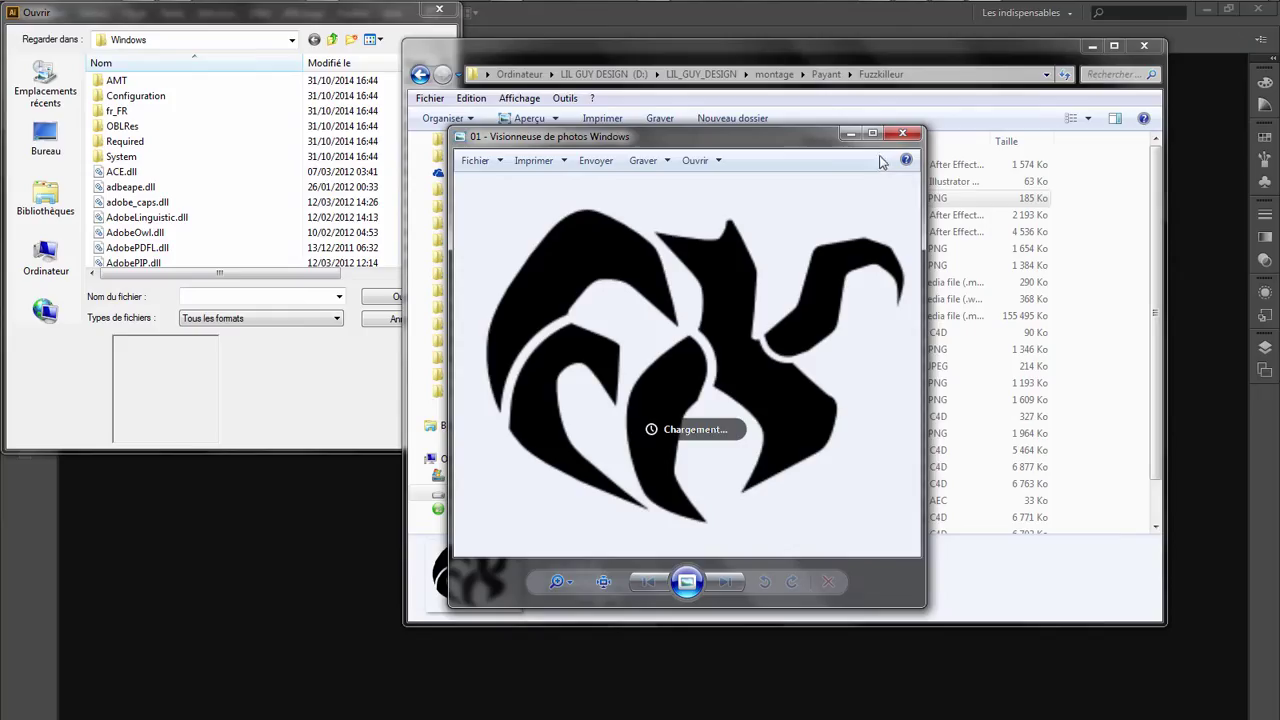
# Examine the 01 logo image up close in the Windows photo viewer, then close it
pyautogui.click(873, 138)
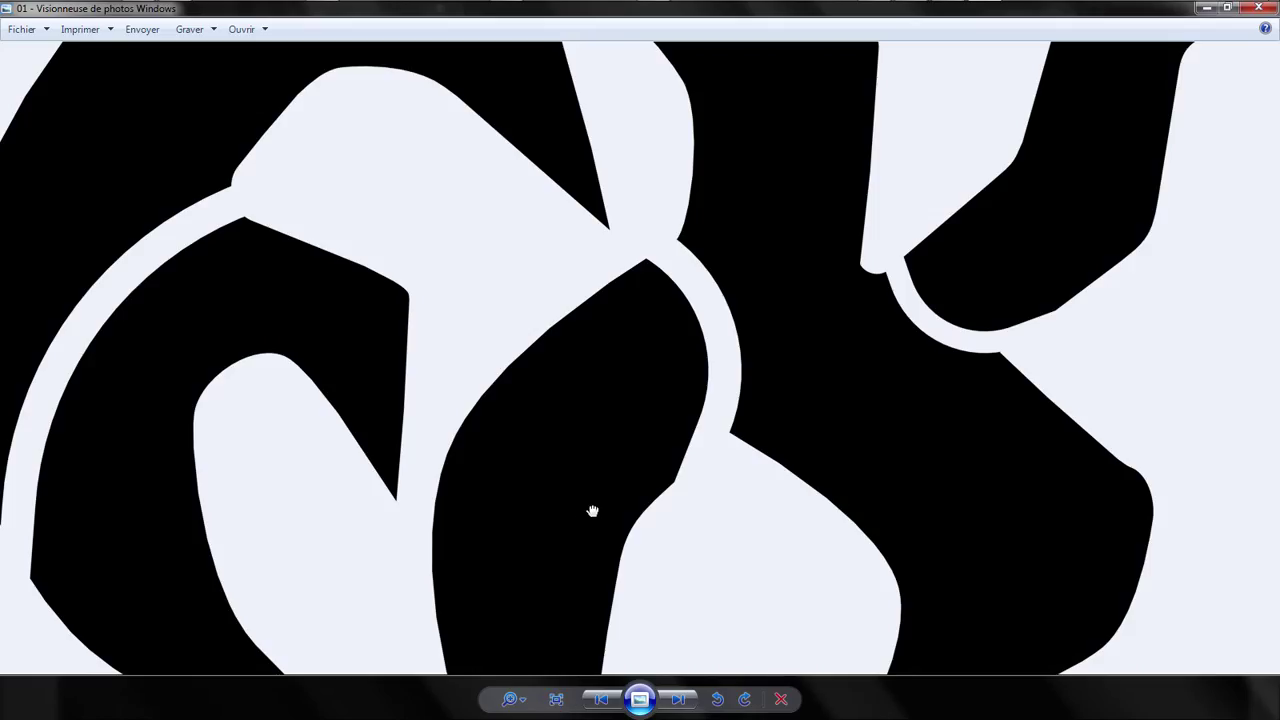
pyautogui.moveTo(591, 511); pyautogui.dragTo(647, 434)
pyautogui.click(1258, 7)
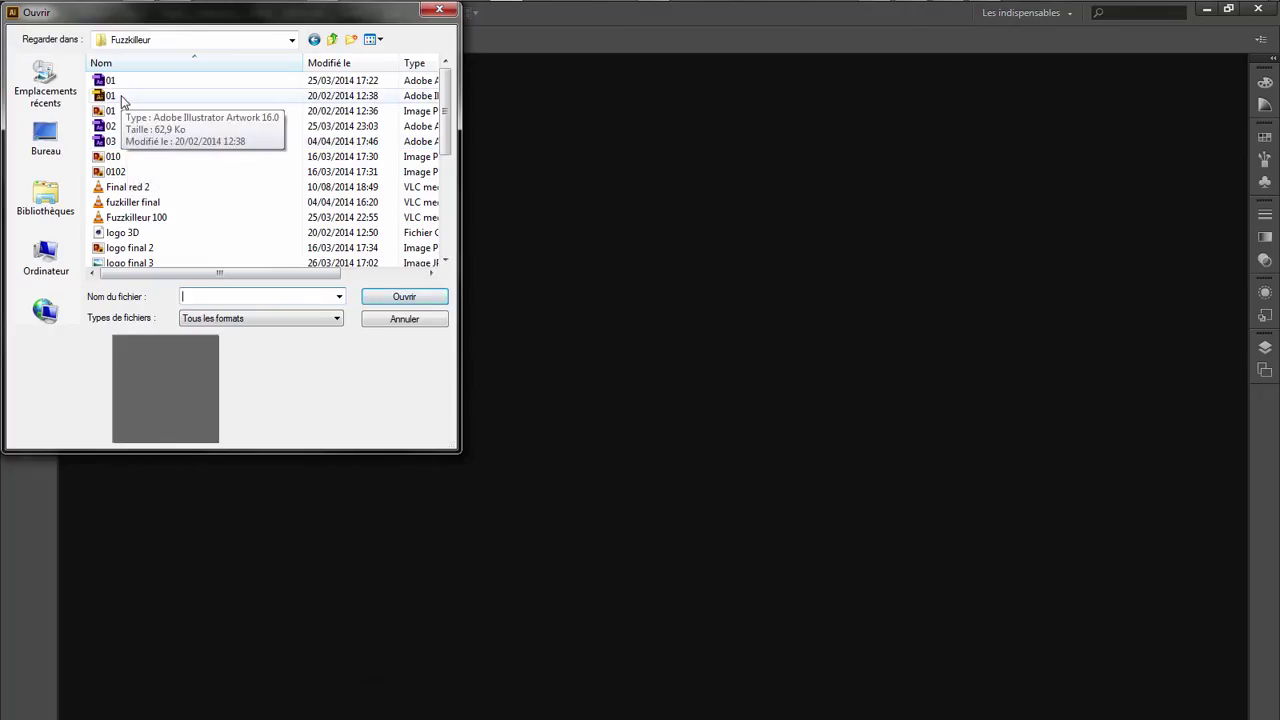
# Open 01.png from the Fuzzkilleur folder in Illustrator and deselect the logo image
pyautogui.doubleClick(109, 106)
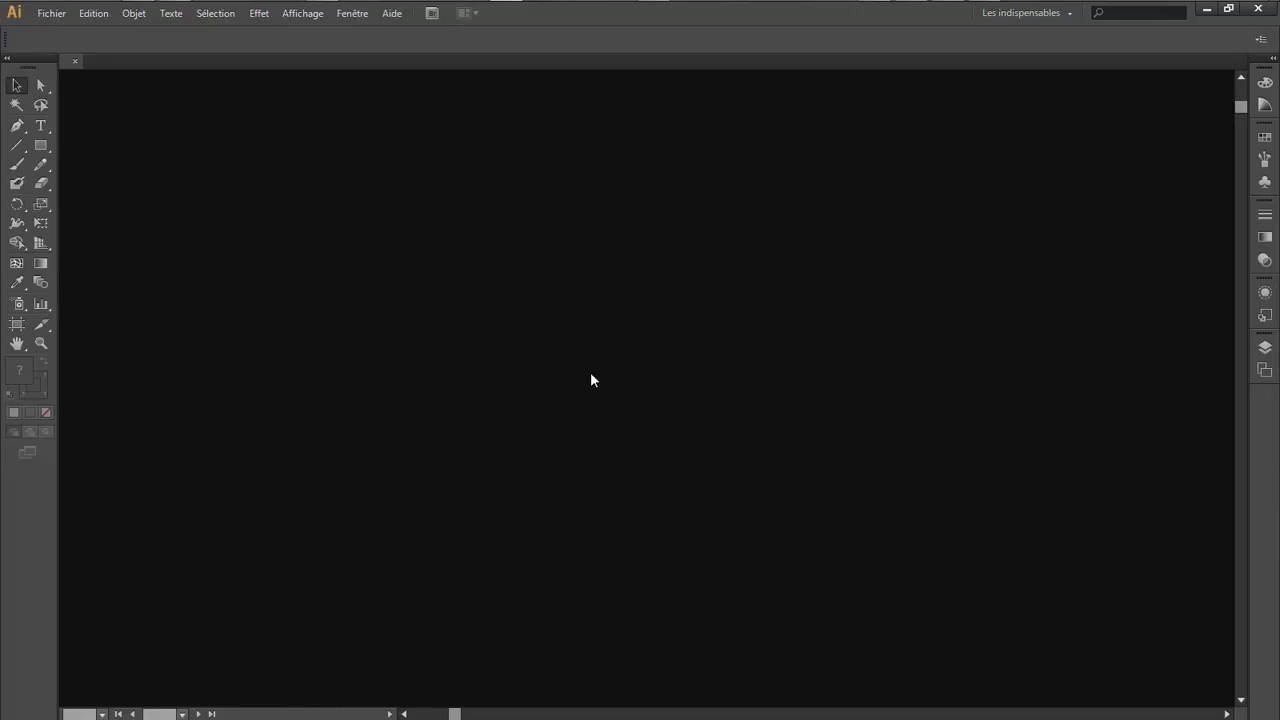
pyautogui.keyDown('alt'); pyautogui.scroll(-5, 606, 393); pyautogui.keyUp('alt')
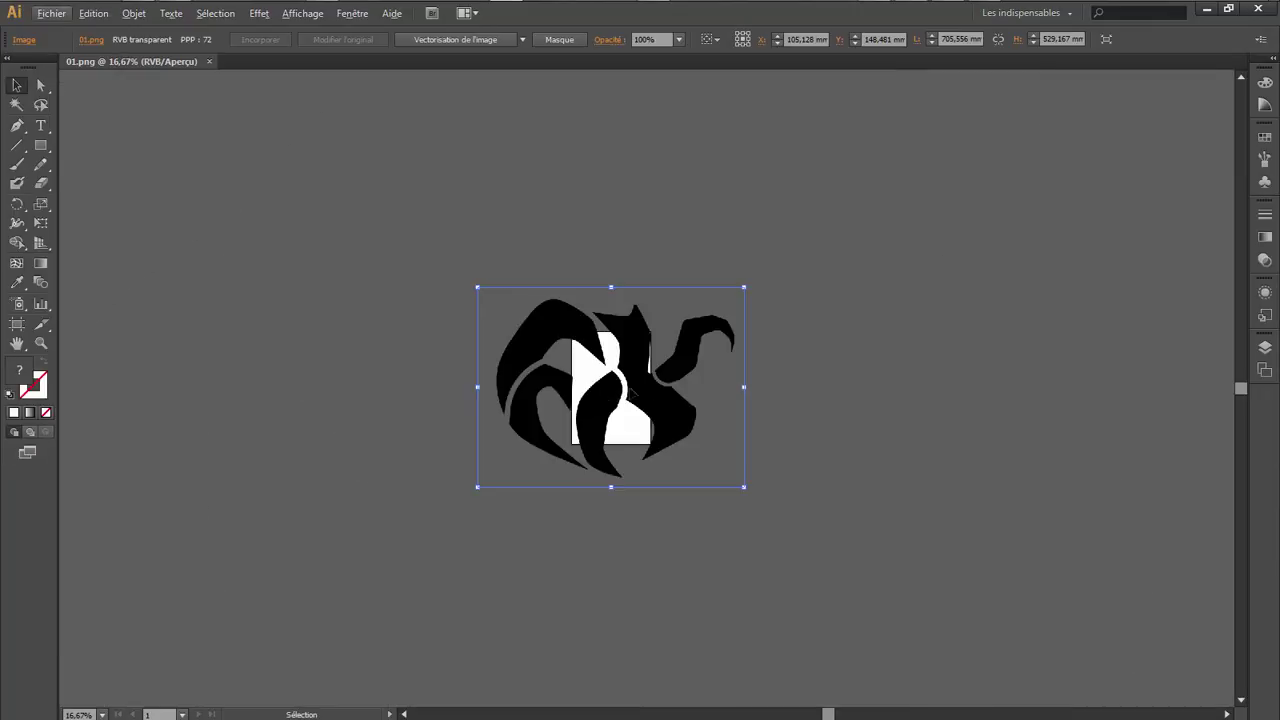
pyautogui.hotkey('ctrl', 'shift', 'a')
pyautogui.keyDown('alt'); pyautogui.scroll(3, 597, 369); pyautogui.keyUp('alt')
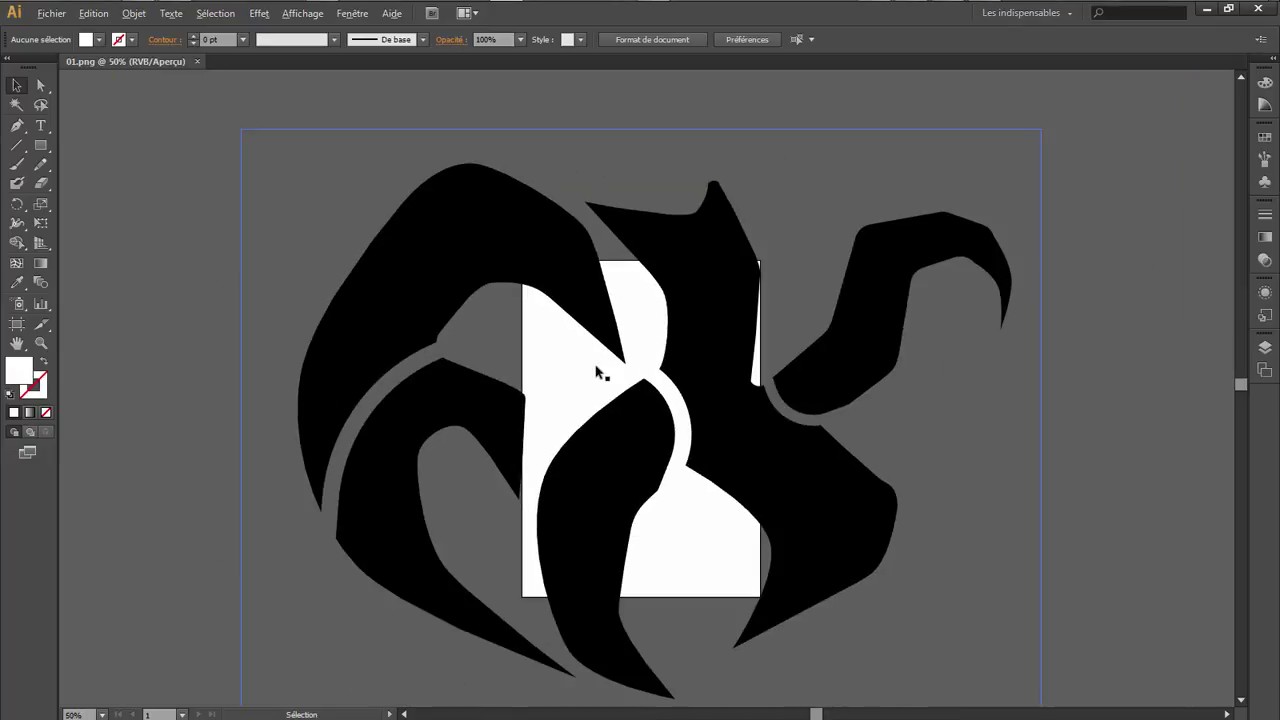
pyautogui.keyDown('alt'); pyautogui.scroll(-1, 638, 364); pyautogui.keyUp('alt')
# Move the logo image off the artboard to X 651.282 mm, Y 39.462 mm
pyautogui.click(663, 405)
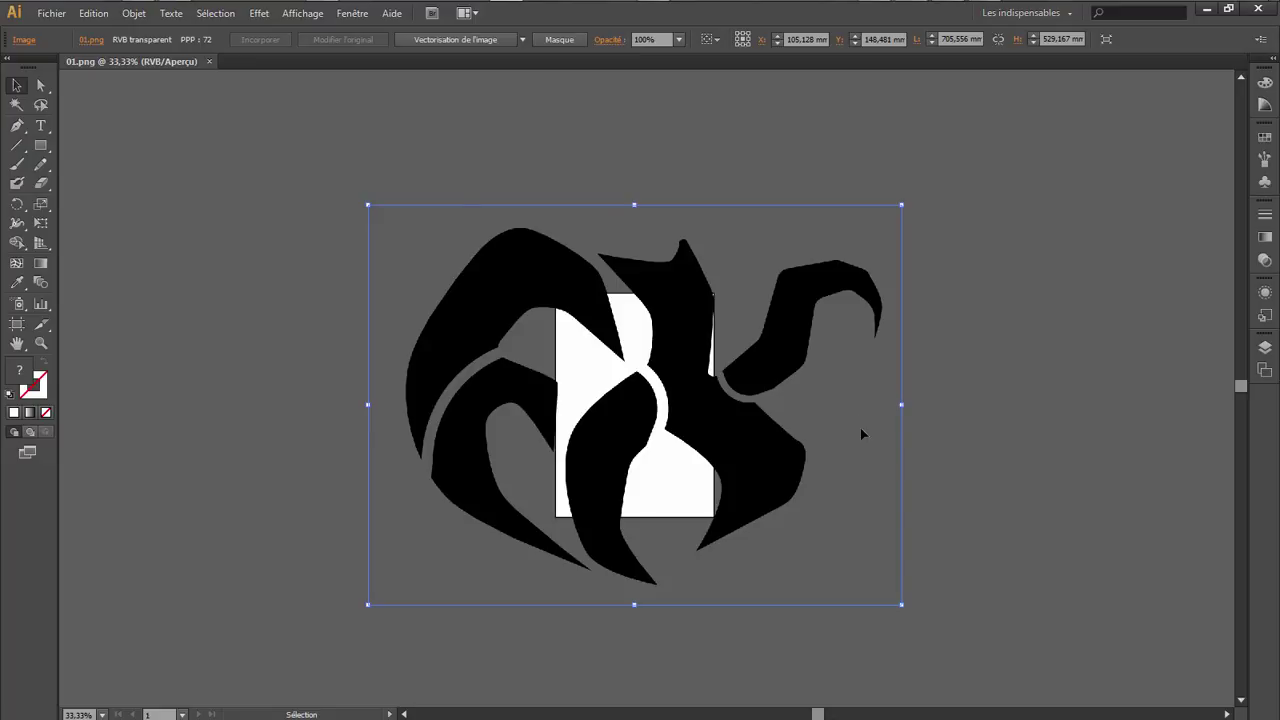
pyautogui.moveTo(745, 468); pyautogui.dragTo(1157, 385)
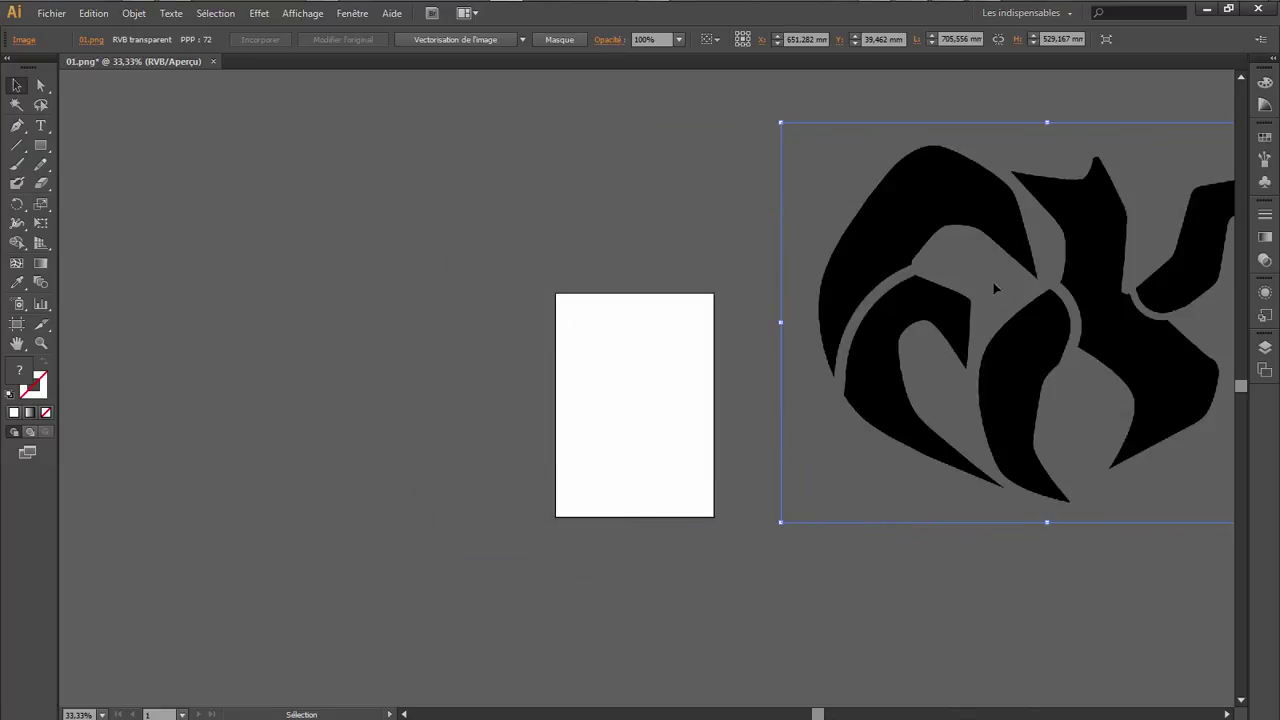
pyautogui.moveTo(1075, 360); pyautogui.dragTo(756, 409)
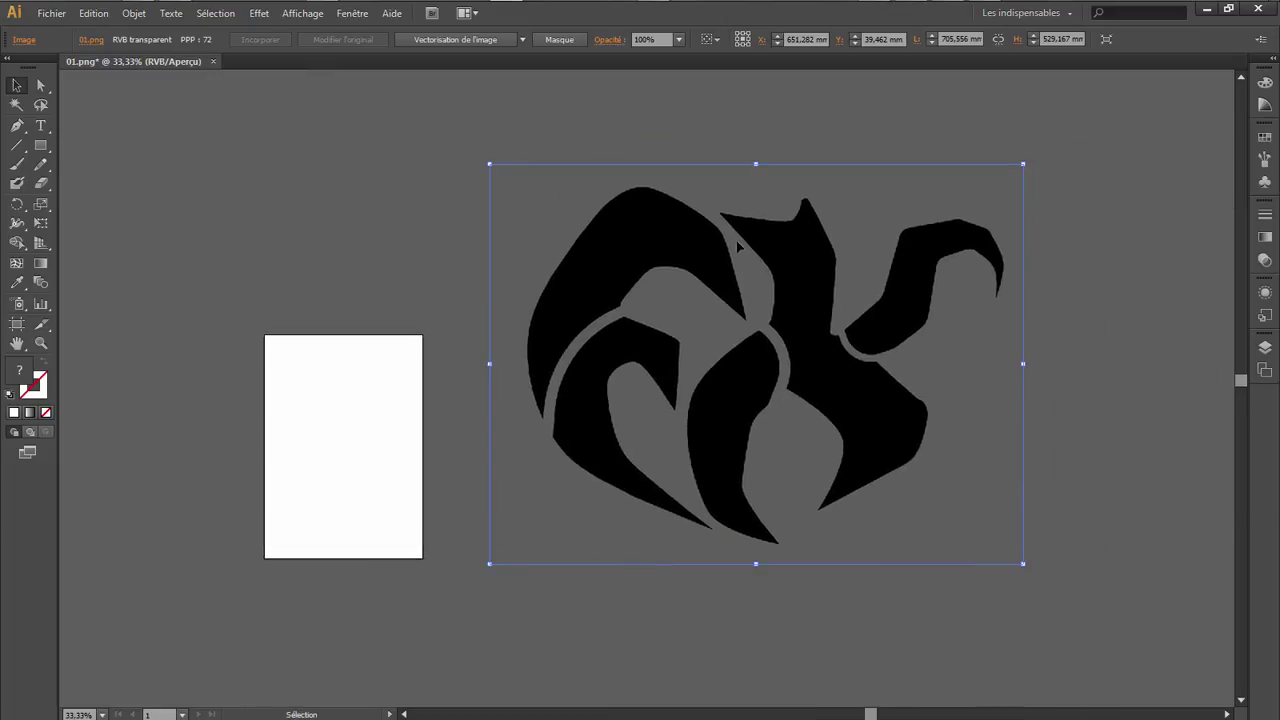
# Vectorise the logo image with the Logo noir et blanc preset and expand it into editable paths
pyautogui.click(524, 155)
pyautogui.click(551, 212)
pyautogui.click(526, 36)
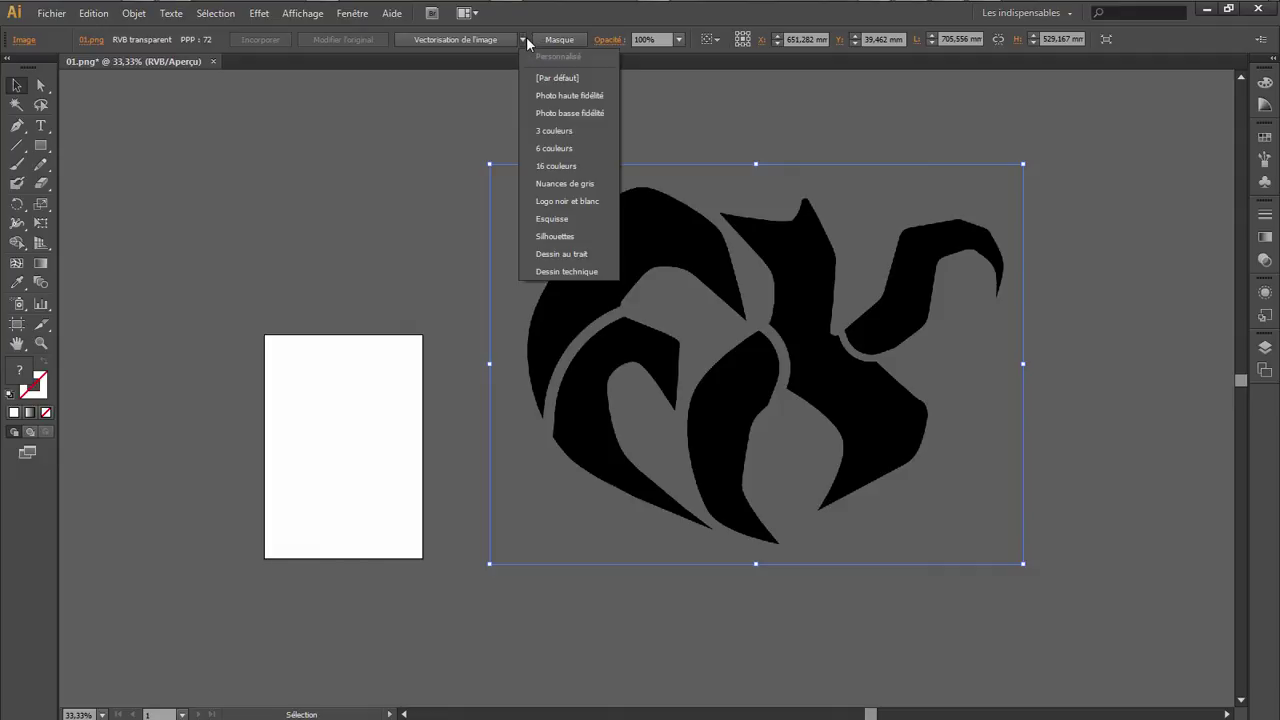
pyautogui.click(578, 205)
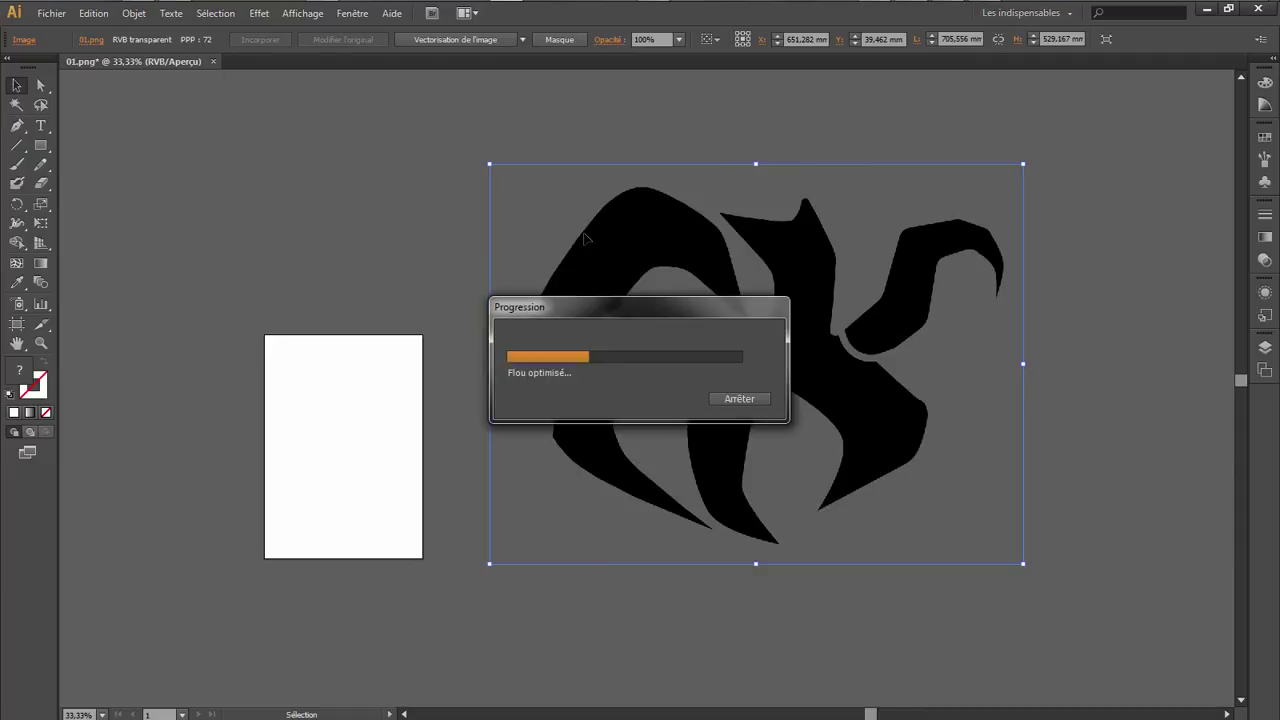
pyautogui.click(548, 40)
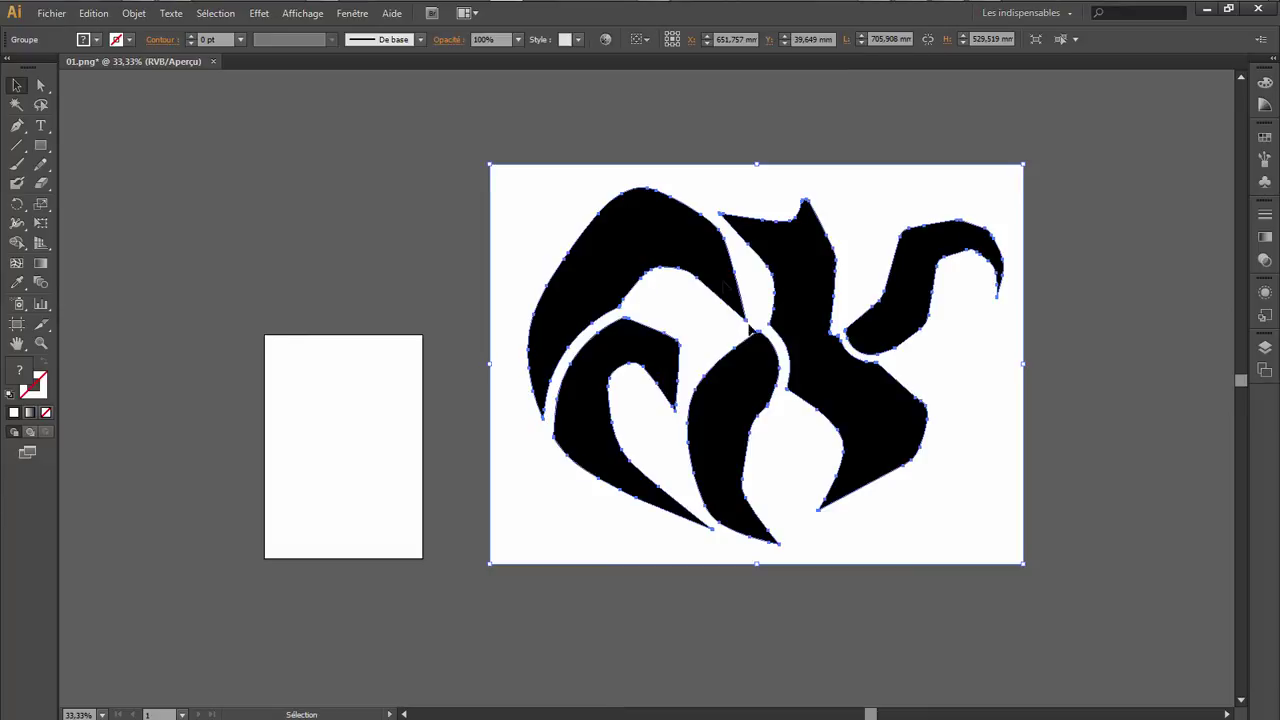
# Delete the white background and white areas around the traced logo with Direct Selection, keeping only the black shapes
pyautogui.click(141, 103)
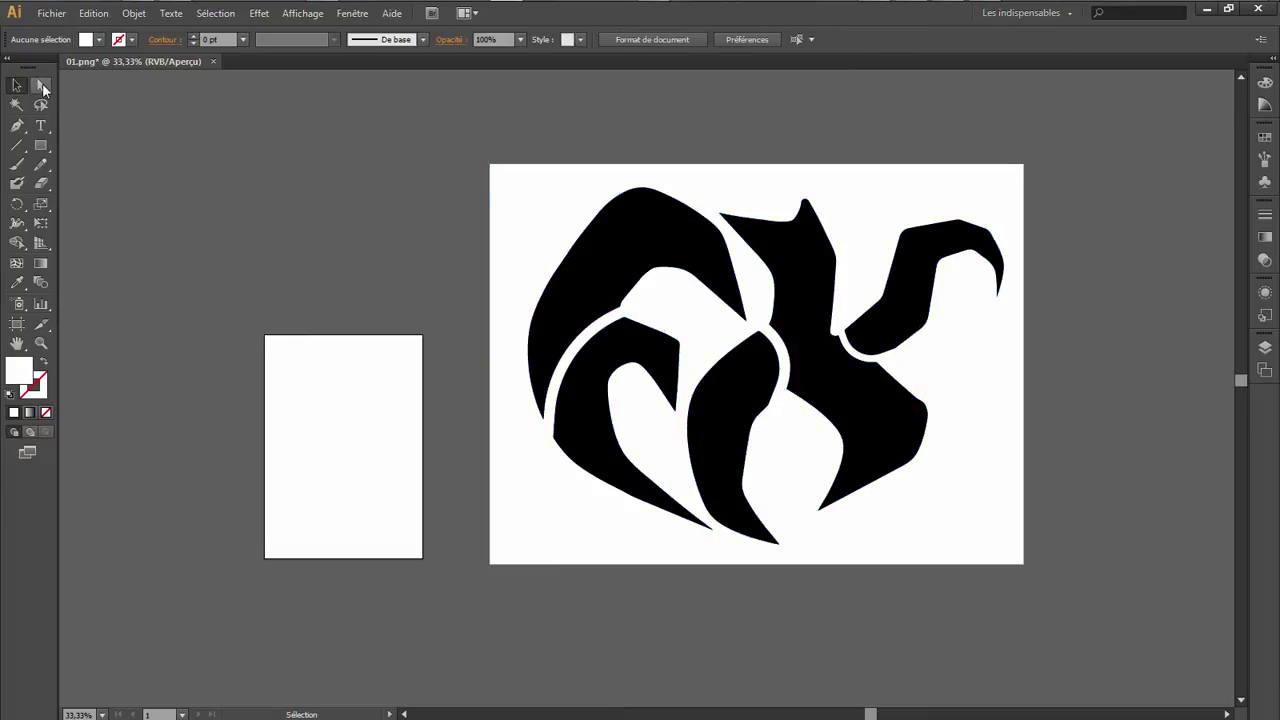
pyautogui.click(42, 87)
pyautogui.hotkey('ctrl', 'a')
pyautogui.press('Delete')
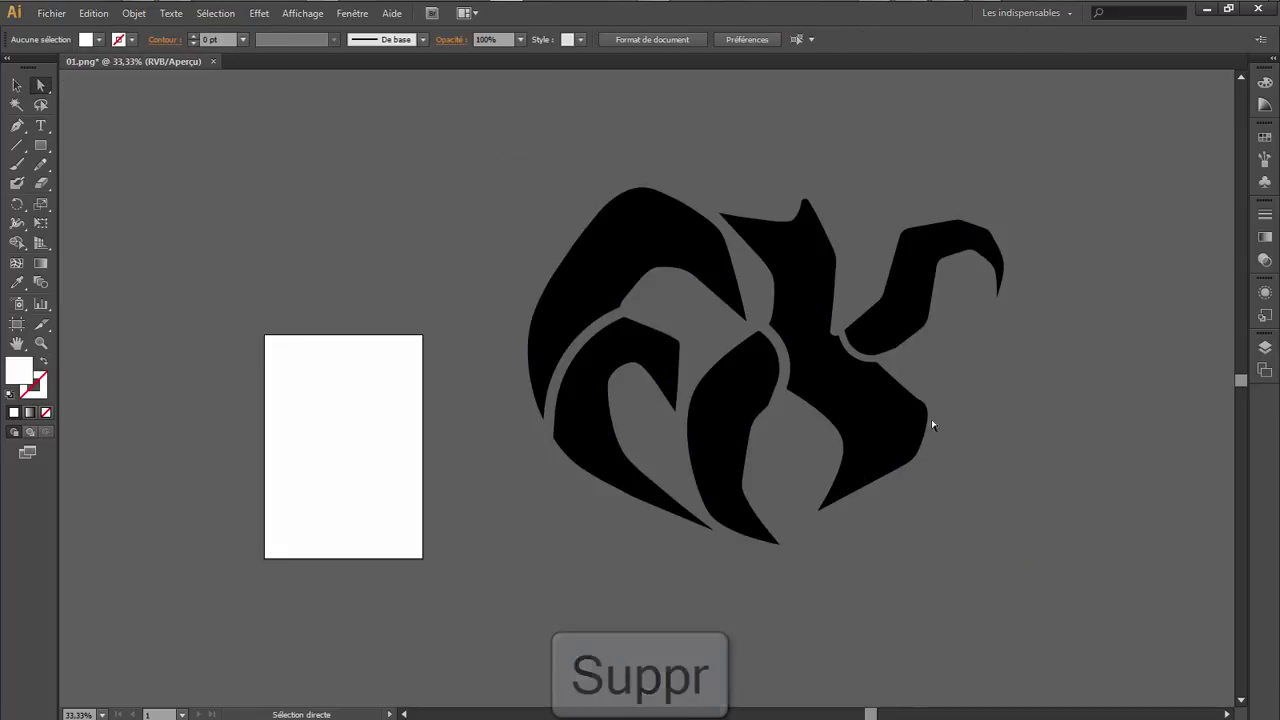
pyautogui.moveTo(660, 237); pyautogui.dragTo(487, 127)
pyautogui.click(821, 170)
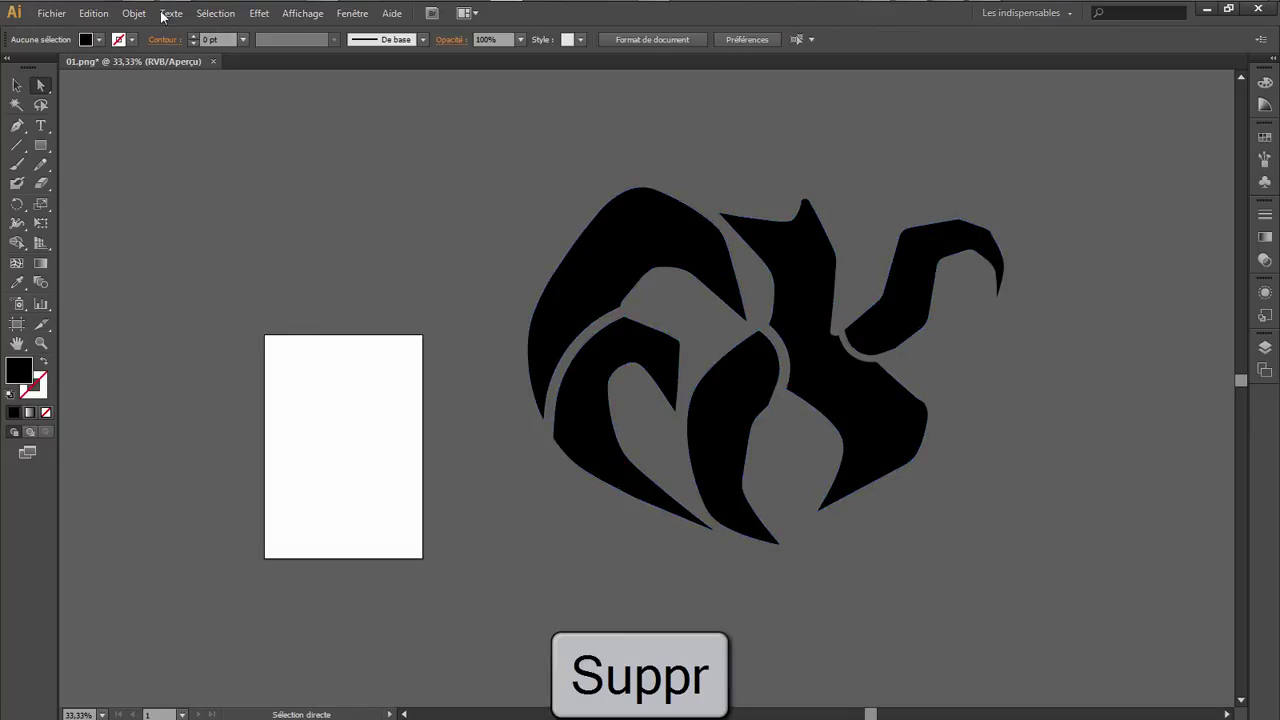
# Save the logo as 01.ai in Adobe Illustrator format in the Fuzzkilleur folder, replacing the existing file
pyautogui.click(52, 13)
pyautogui.click(135, 163)
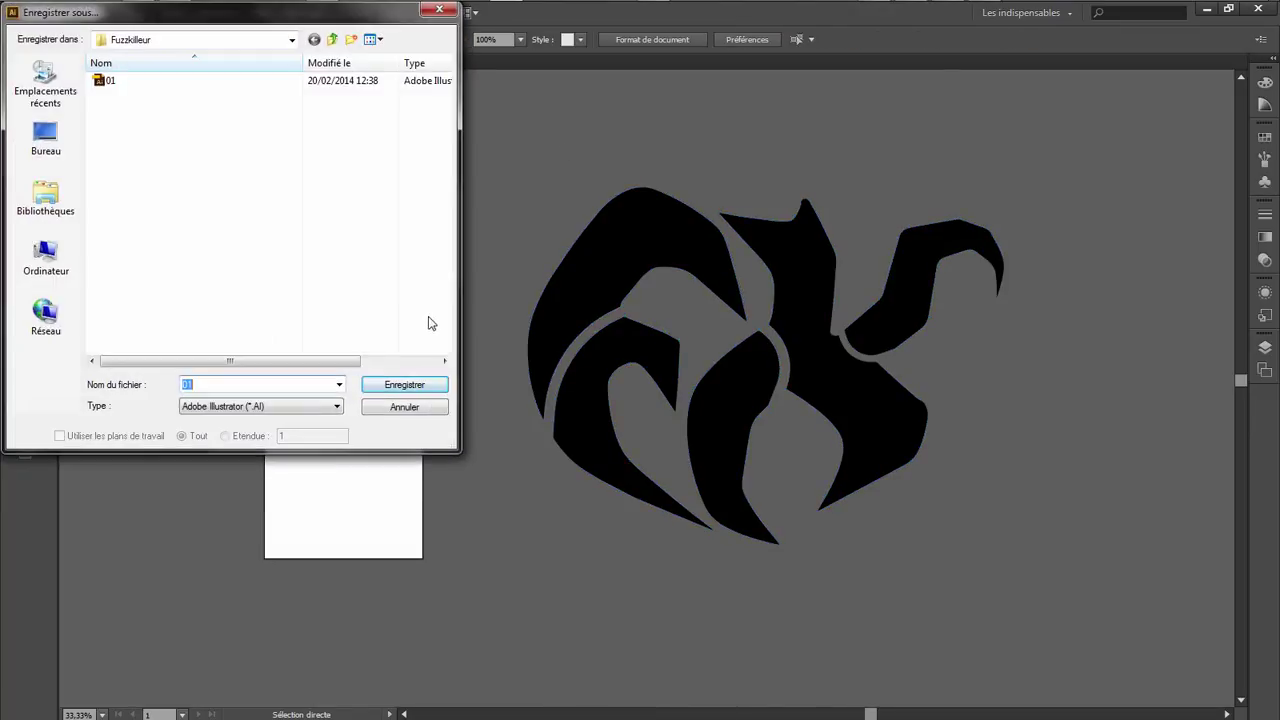
pyautogui.click(253, 410)
pyautogui.click(250, 418)
pyautogui.click(428, 386)
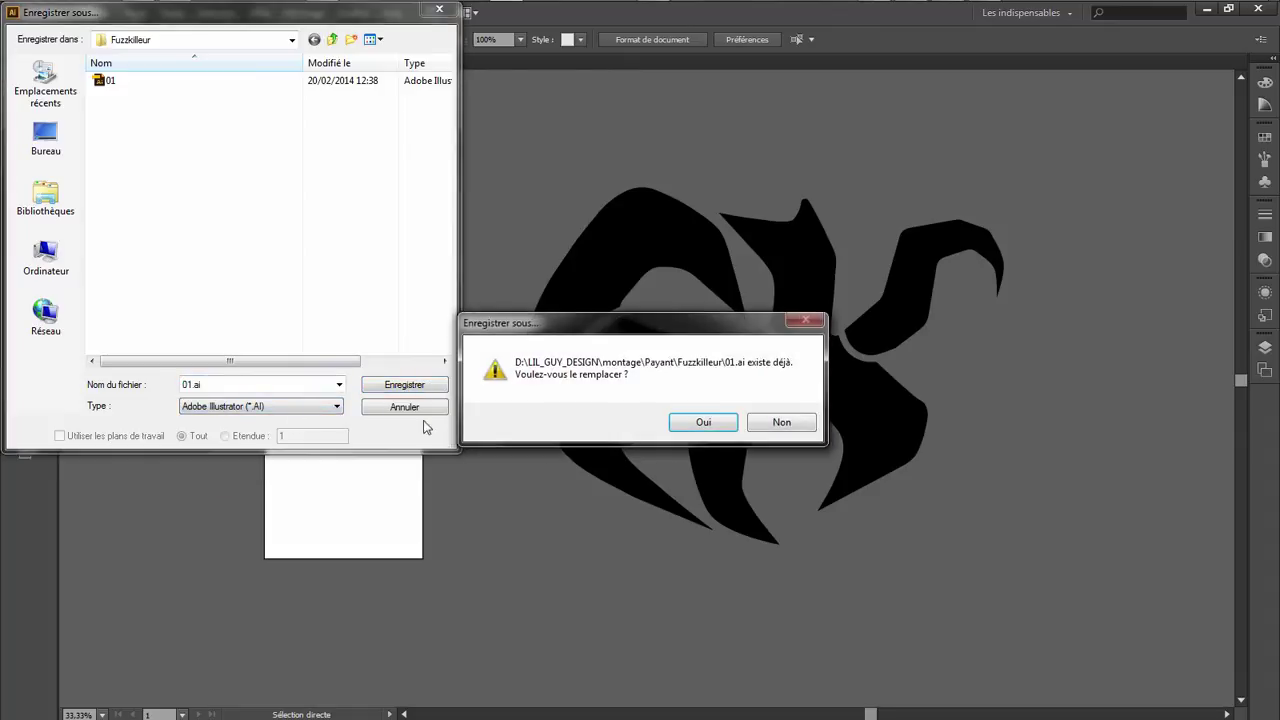
pyautogui.click(690, 423)
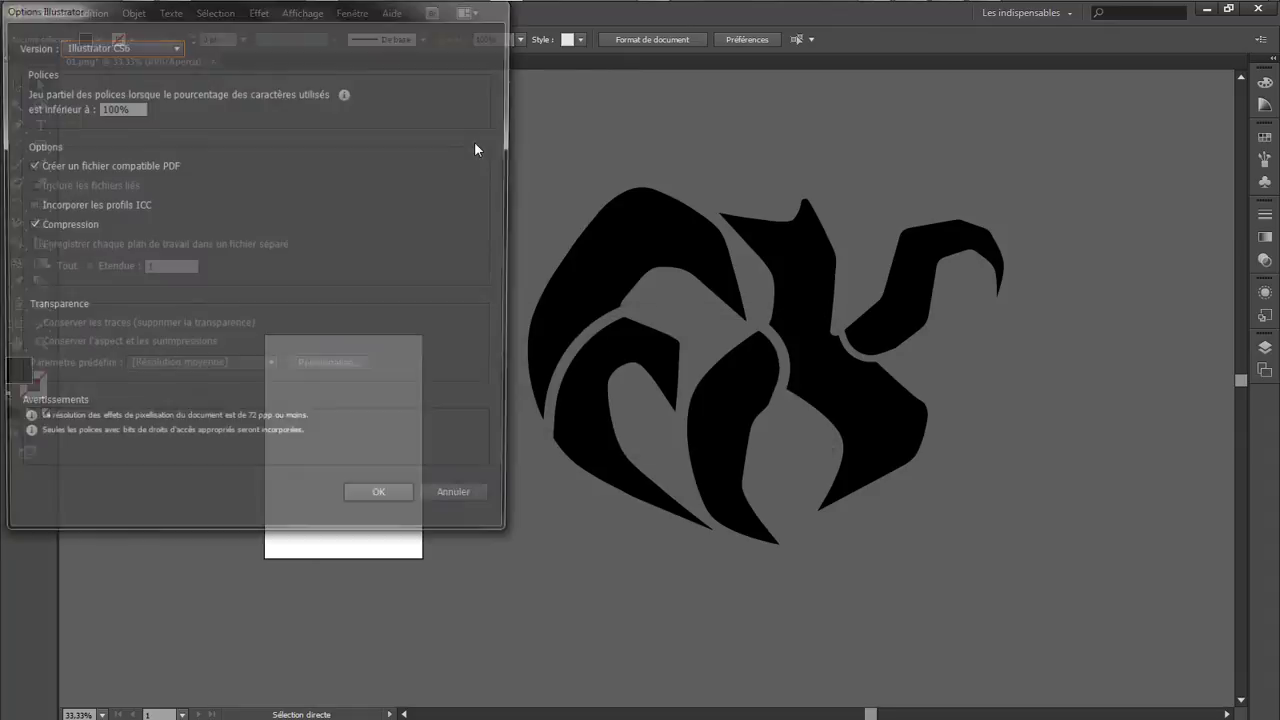
# Choose Illustrator 8 as the file version and complete the save in the legacy format
pyautogui.click(175, 45)
pyautogui.click(133, 226)
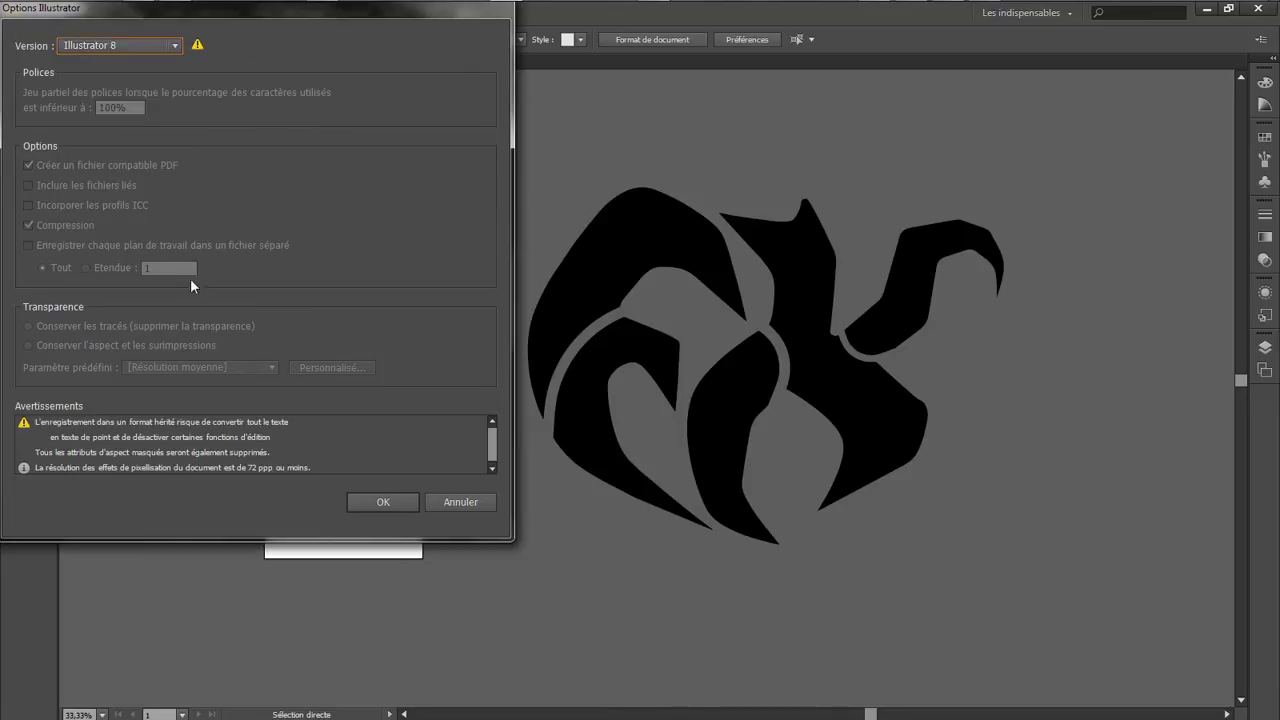
pyautogui.click(379, 498)
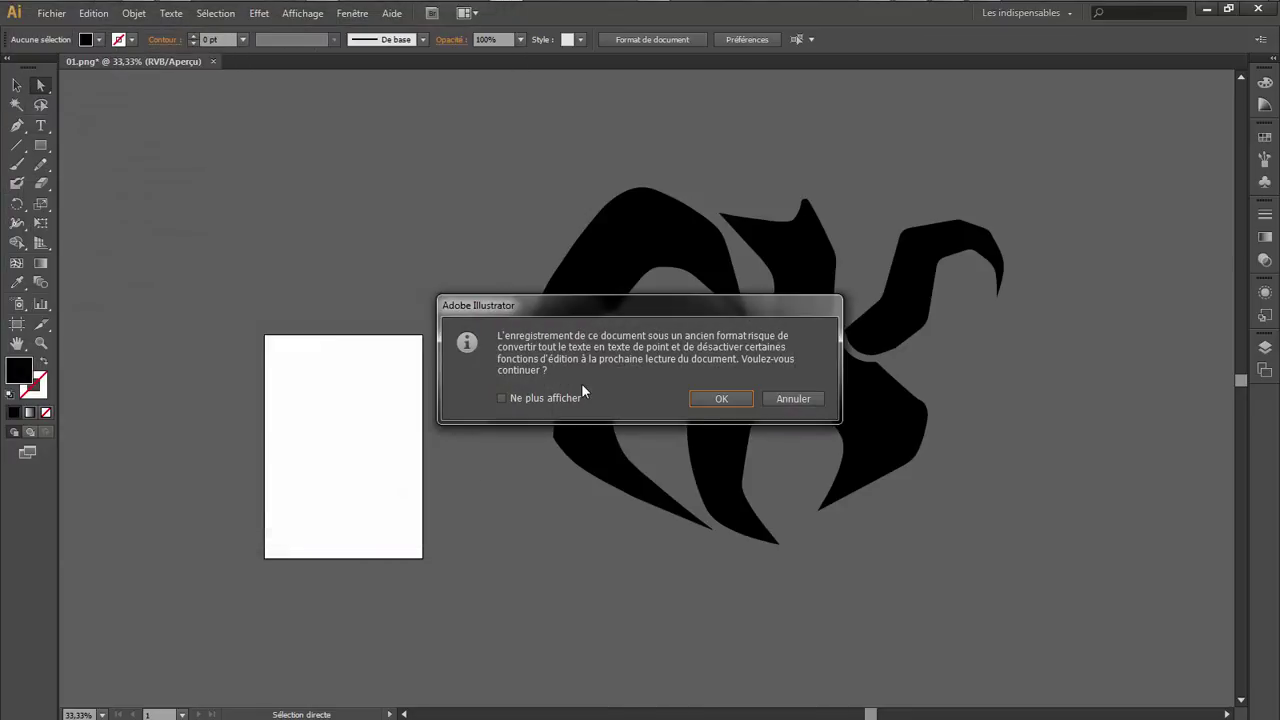
pyautogui.click(721, 399)
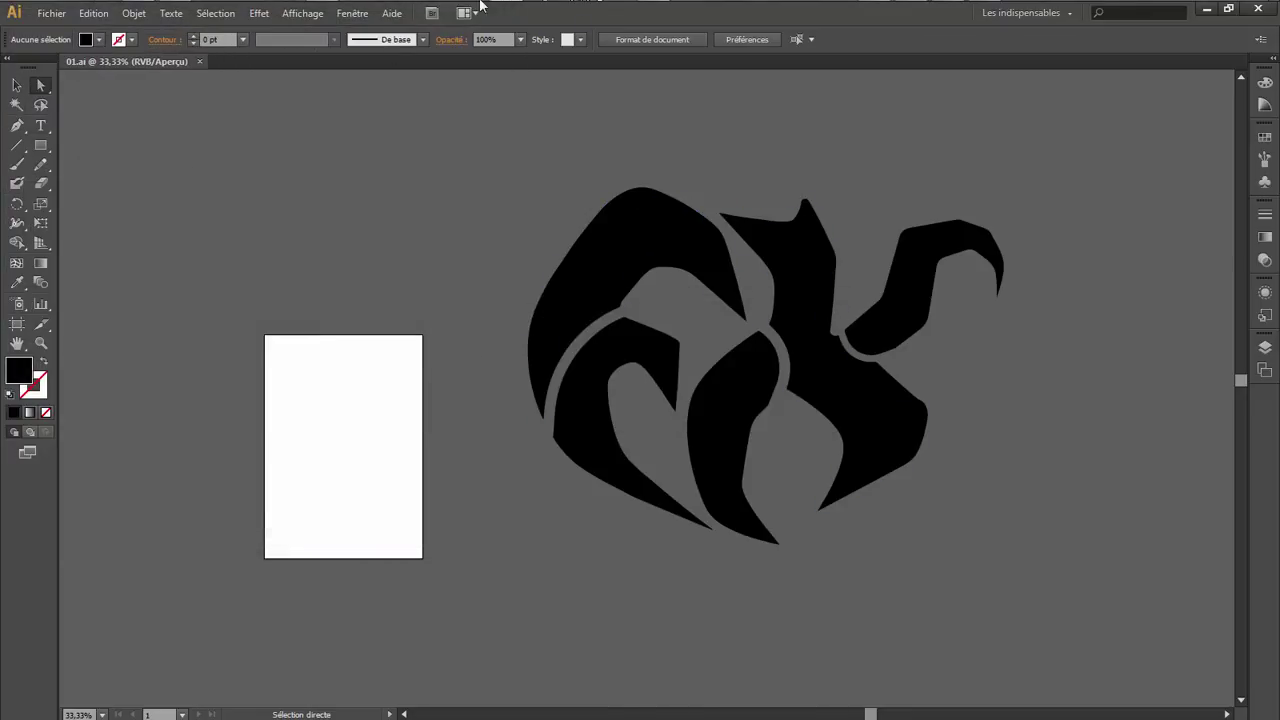
# Switch to Cinema 4D and merge the Illustrator file 01 from the Fuzzkilleur folder into the basket scene
pyautogui.click(318, 12)
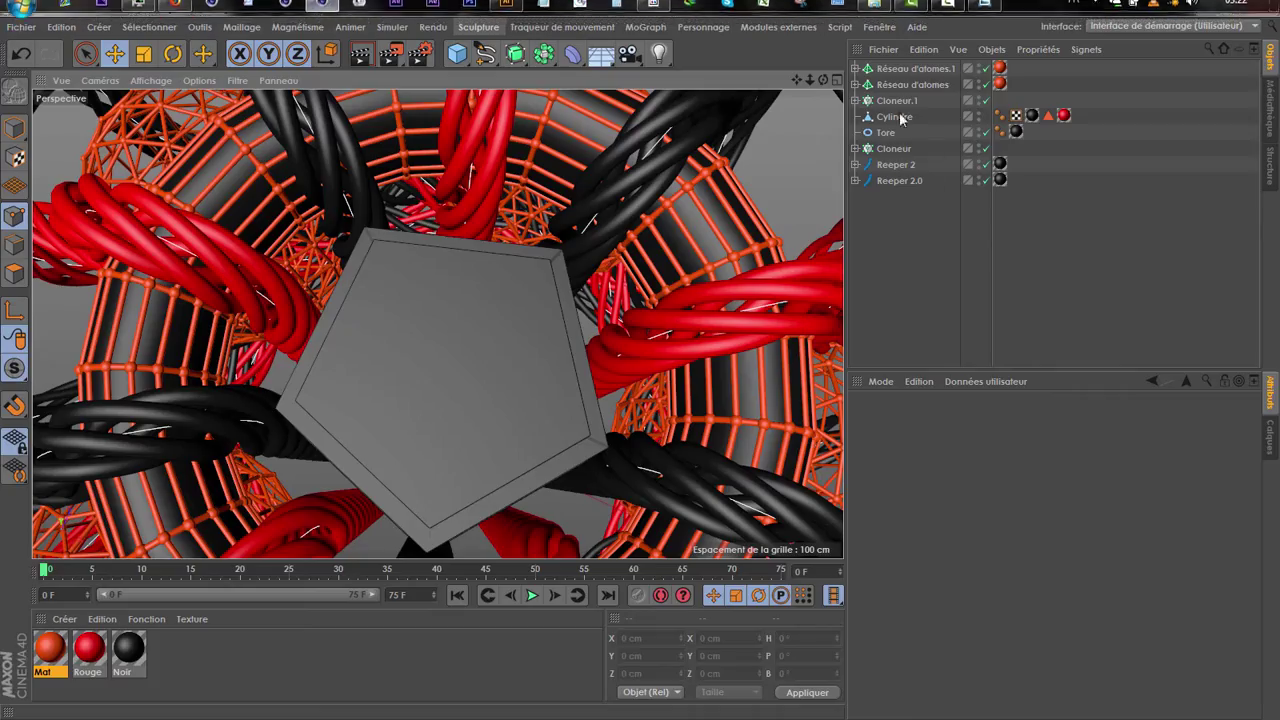
pyautogui.click(888, 48)
pyautogui.click(912, 74)
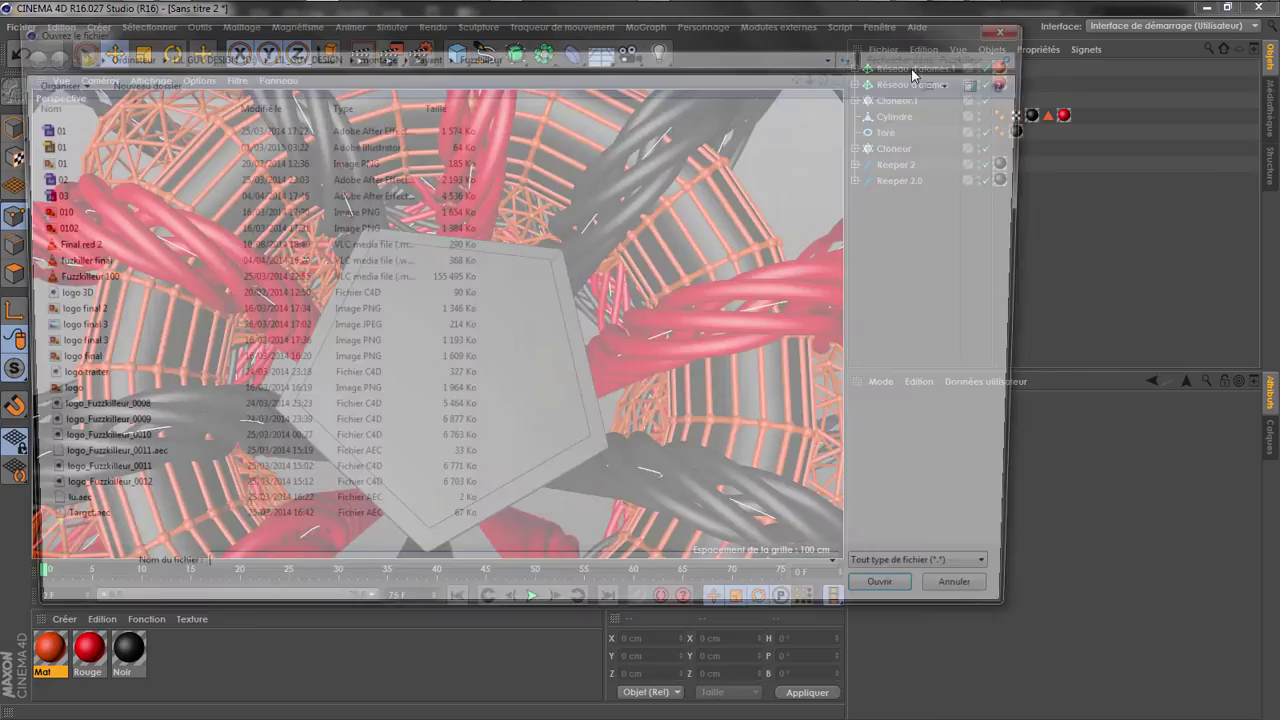
pyautogui.doubleClick(40, 144)
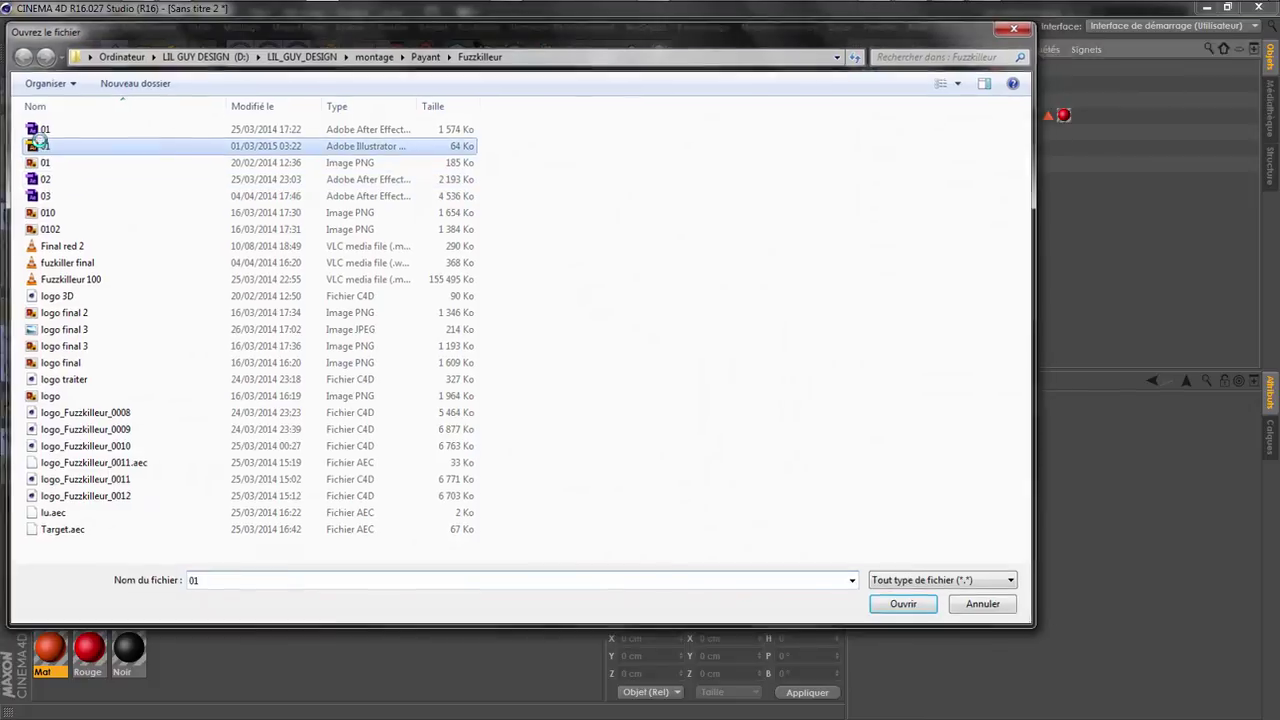
pyautogui.click(132, 388)
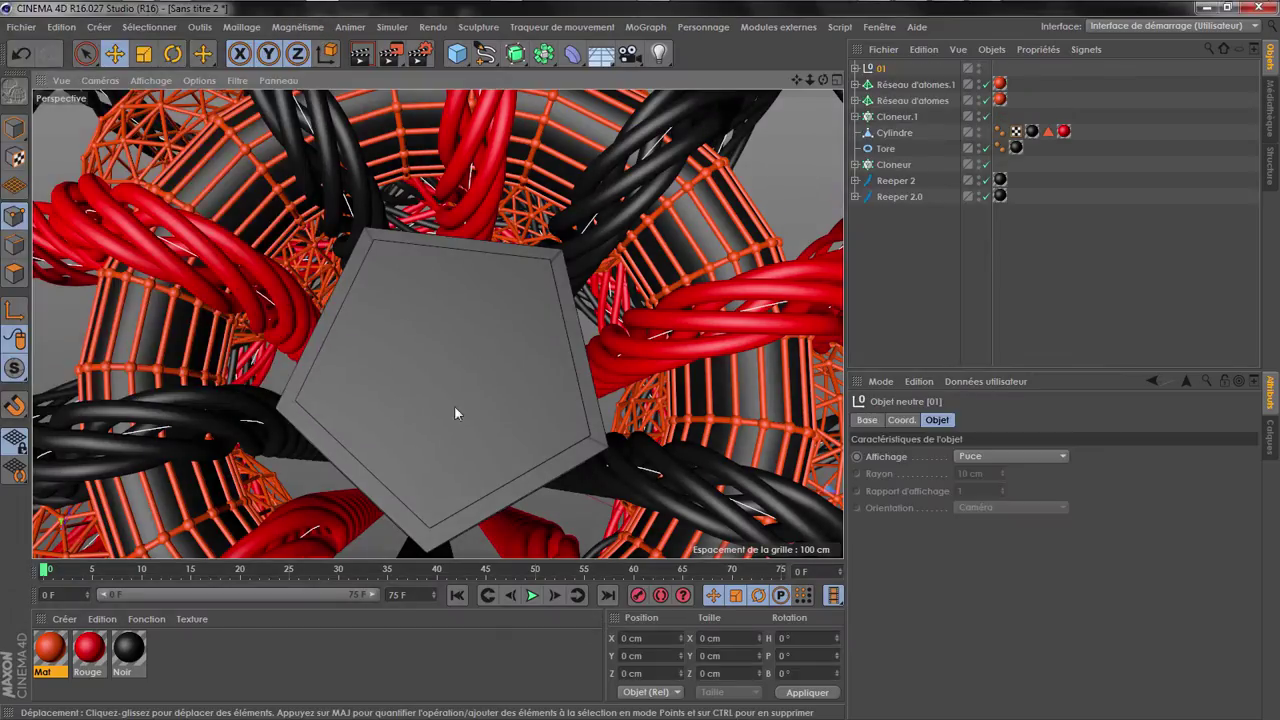
# Expand the 01 group and examine its logo splines' size and position relative to the basket
pyautogui.click(857, 68)
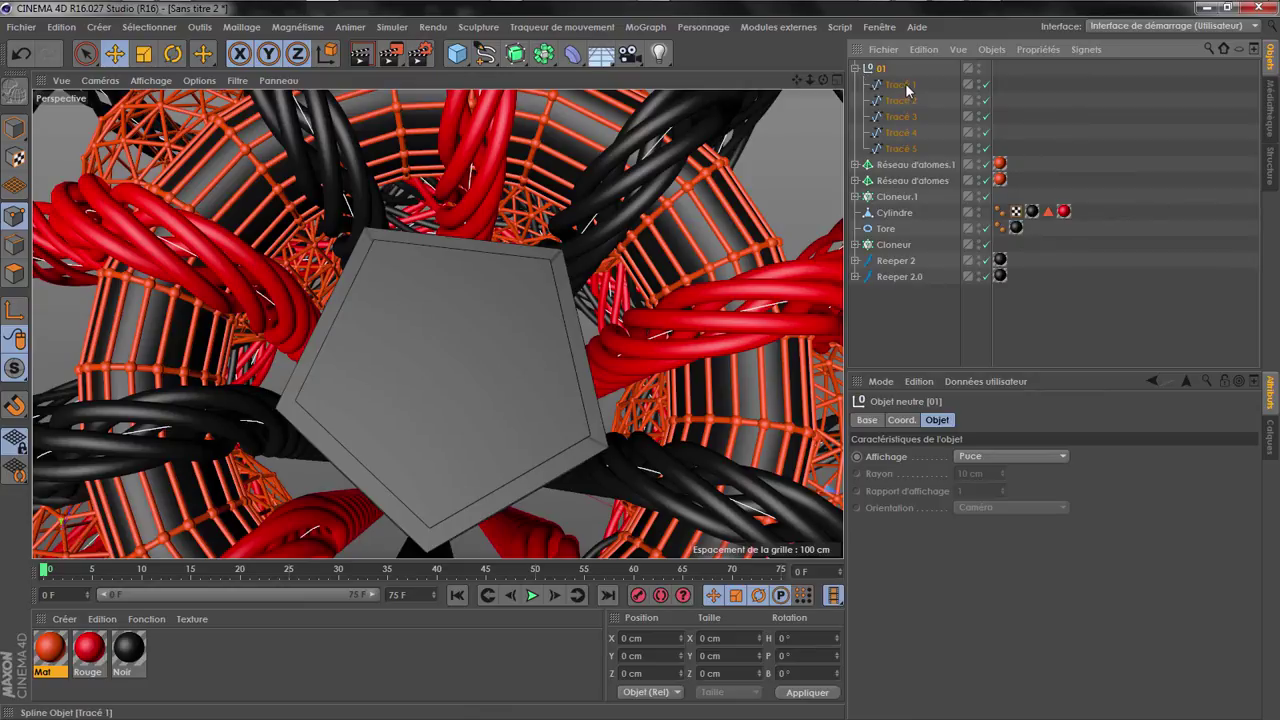
pyautogui.click(900, 85)
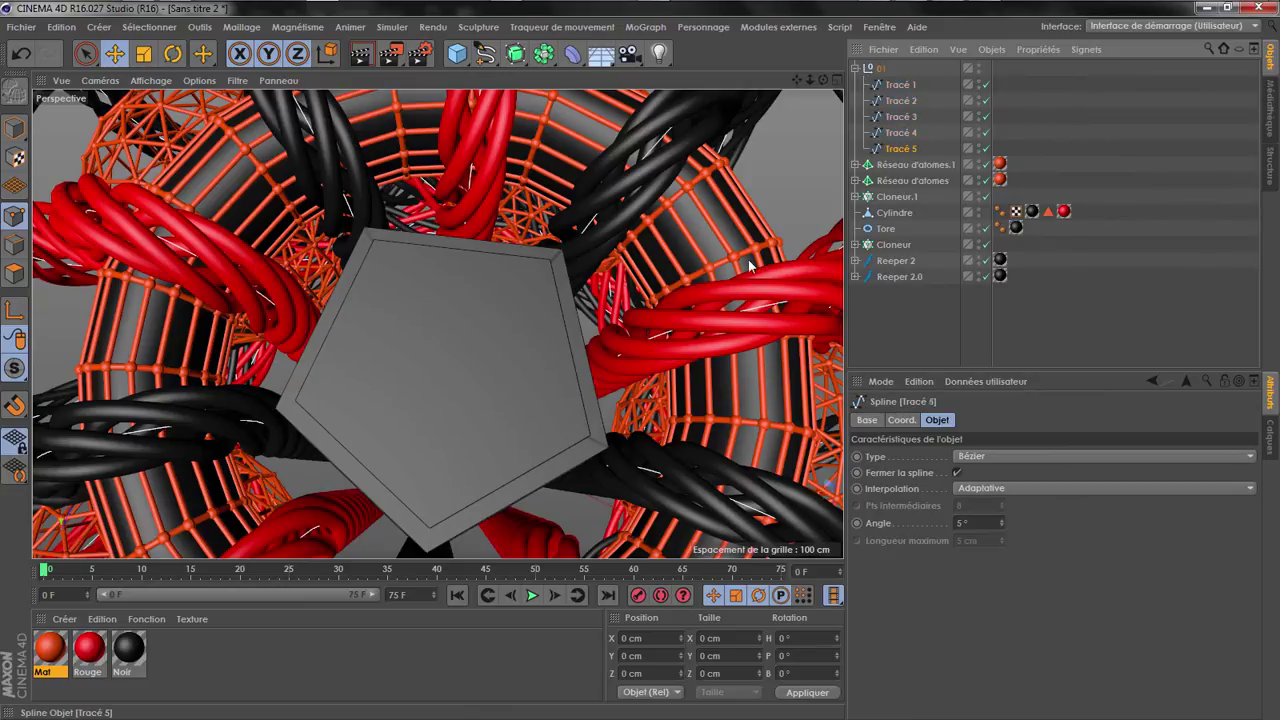
pyautogui.scroll(-10, 420, 310)
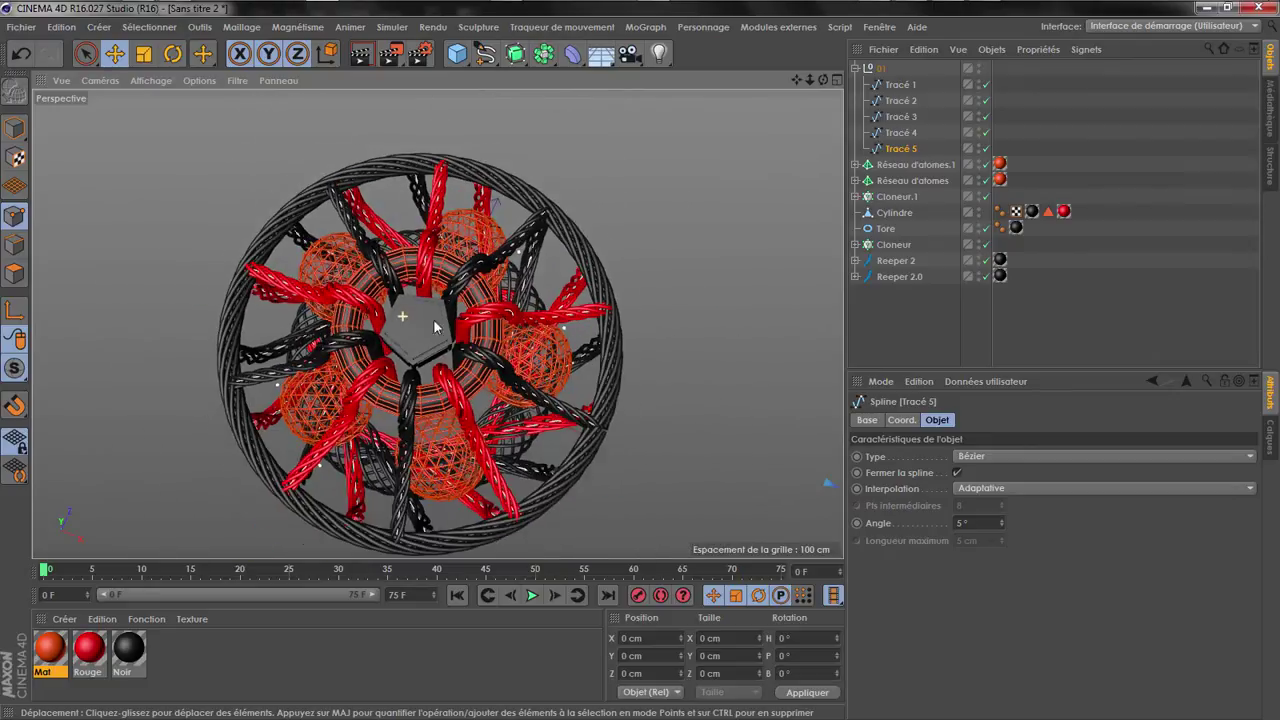
pyautogui.scroll(-8, 434, 326)
pyautogui.scroll(-6, 358, 300)
pyautogui.moveTo(823, 80); pyautogui.dragTo(790, 30)
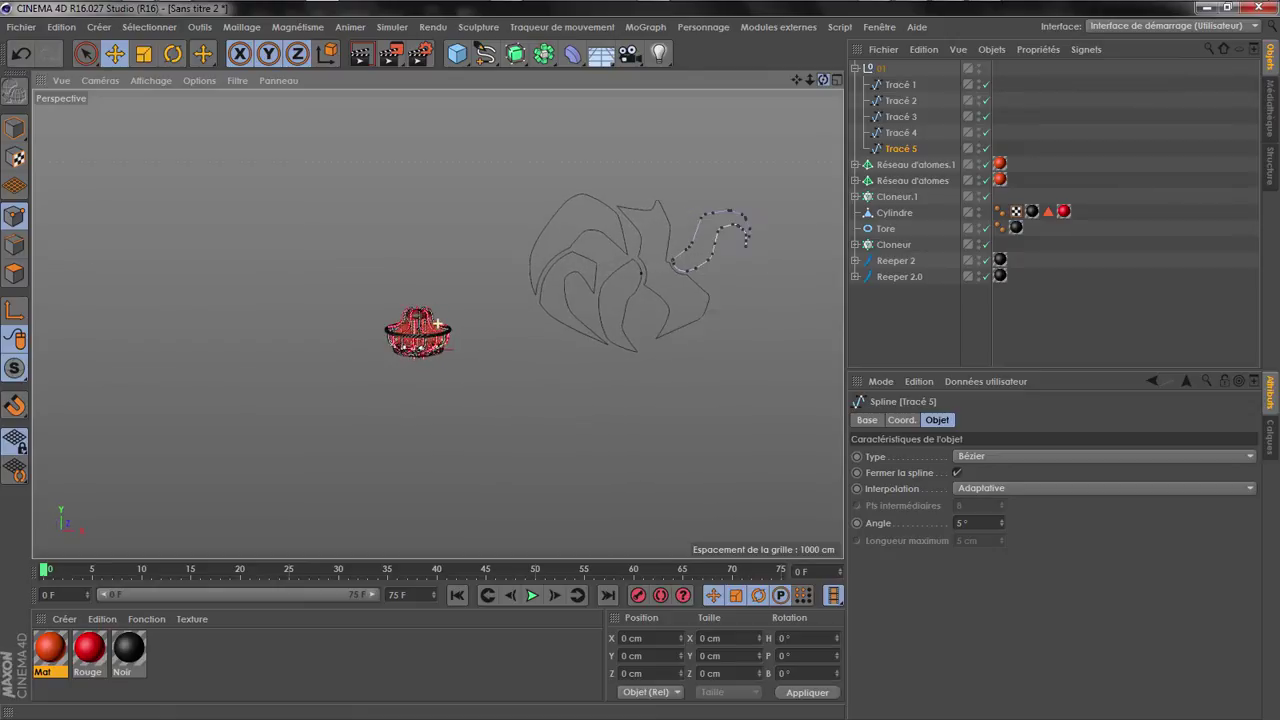
pyautogui.scroll(4, 732, 196)
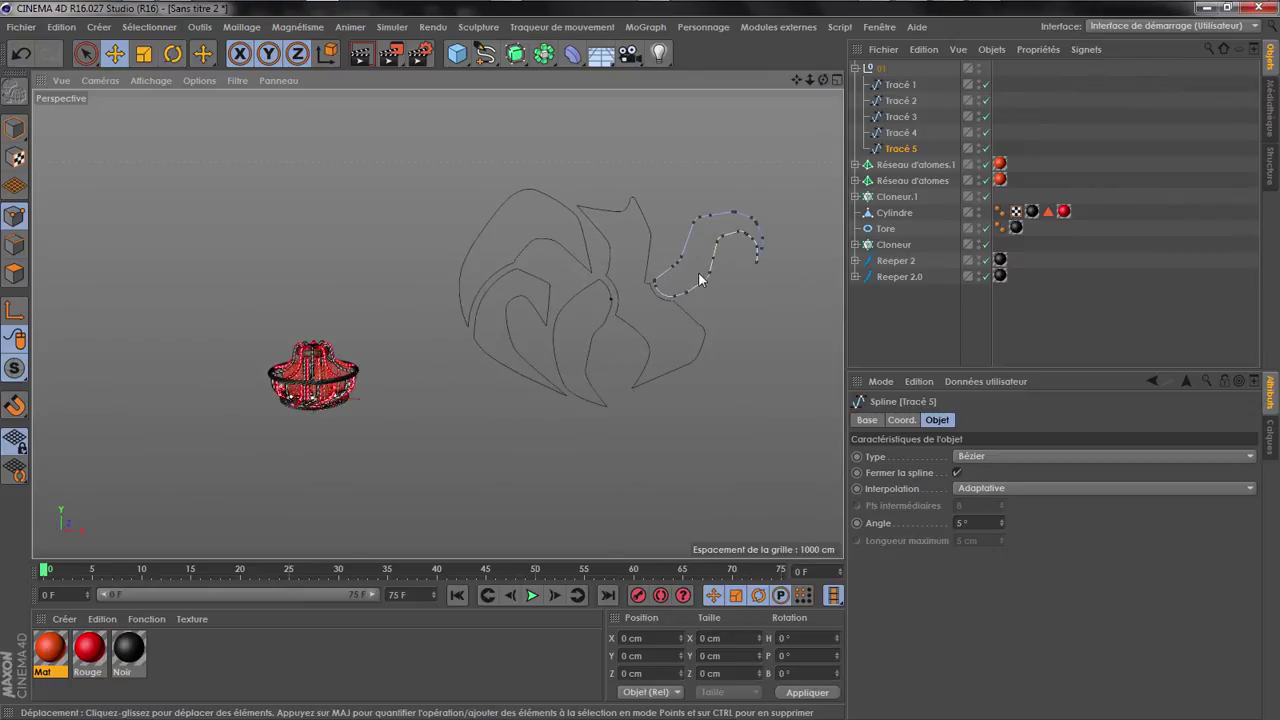
# Reset the 01 logo group's X and Y positions to 0 cm and raise it to about 446 cm in Y
pyautogui.click(874, 70)
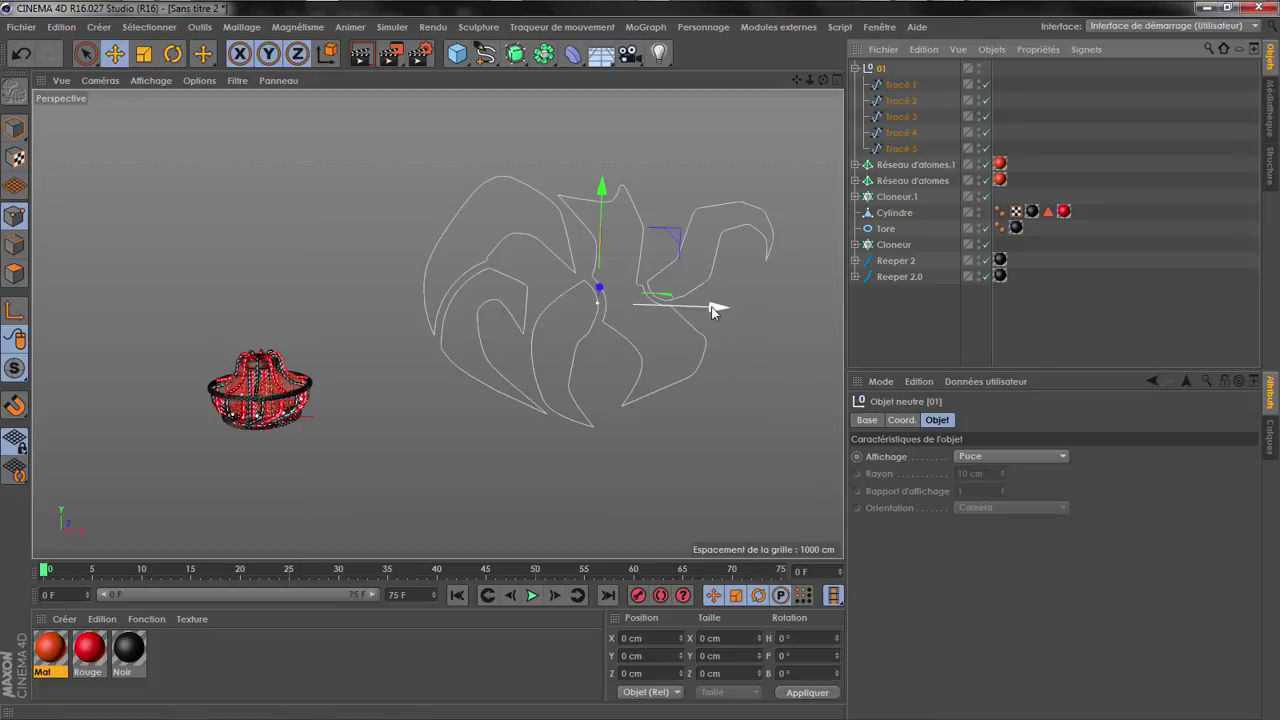
pyautogui.click(893, 420)
pyautogui.rightClick(965, 458)
pyautogui.rightClick(966, 475)
pyautogui.moveTo(270, 328); pyautogui.dragTo(291, 185)
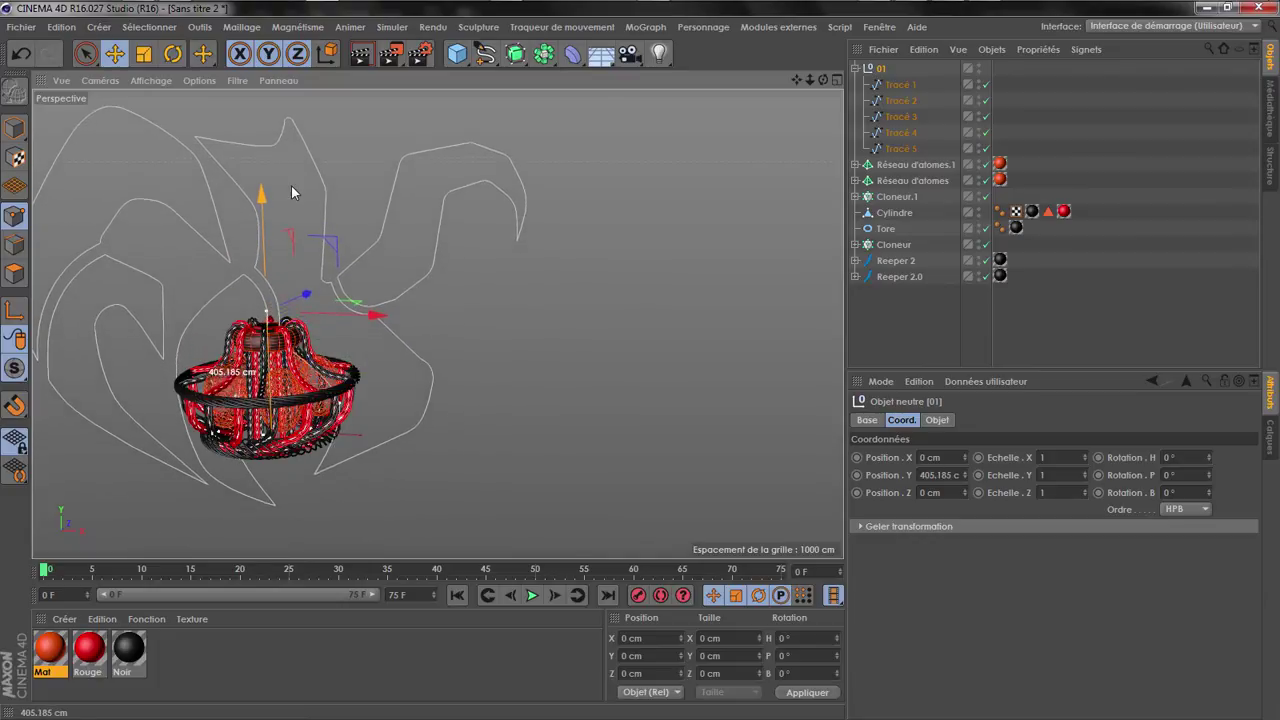
# Scale the 01 logo group down to fit the pentagonal core and adjust its height near the core's top face
pyautogui.scroll(10, 290, 324)
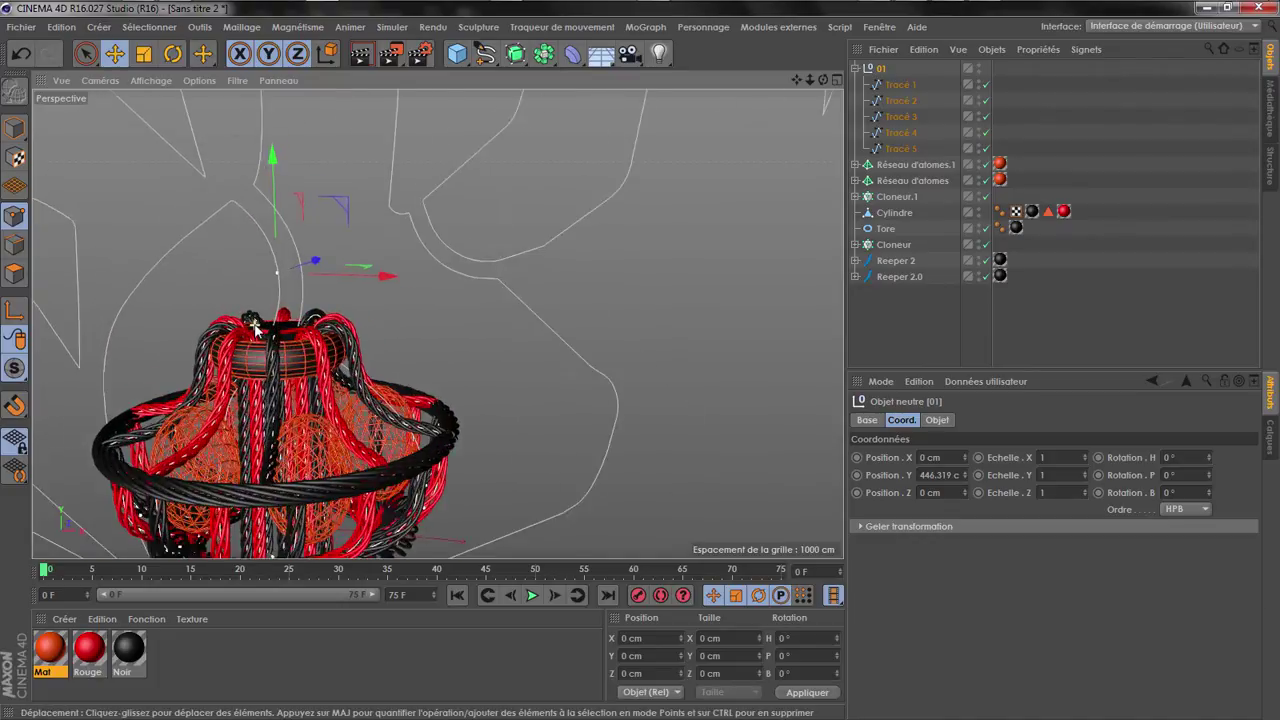
pyautogui.keyDown('alt'); pyautogui.moveTo(318, 385); pyautogui.dragTo(342, 445); pyautogui.keyUp('alt')
pyautogui.moveTo(289, 146); pyautogui.dragTo(303, 268)
pyautogui.click(143, 54)
pyautogui.moveTo(472, 194); pyautogui.dragTo(154, 474)
pyautogui.scroll(4, 268, 330)
pyautogui.keyDown('alt'); pyautogui.moveTo(268, 330); pyautogui.dragTo(290, 356); pyautogui.keyUp('alt')
pyautogui.moveTo(328, 330); pyautogui.dragTo(338, 268)
pyautogui.press('r')
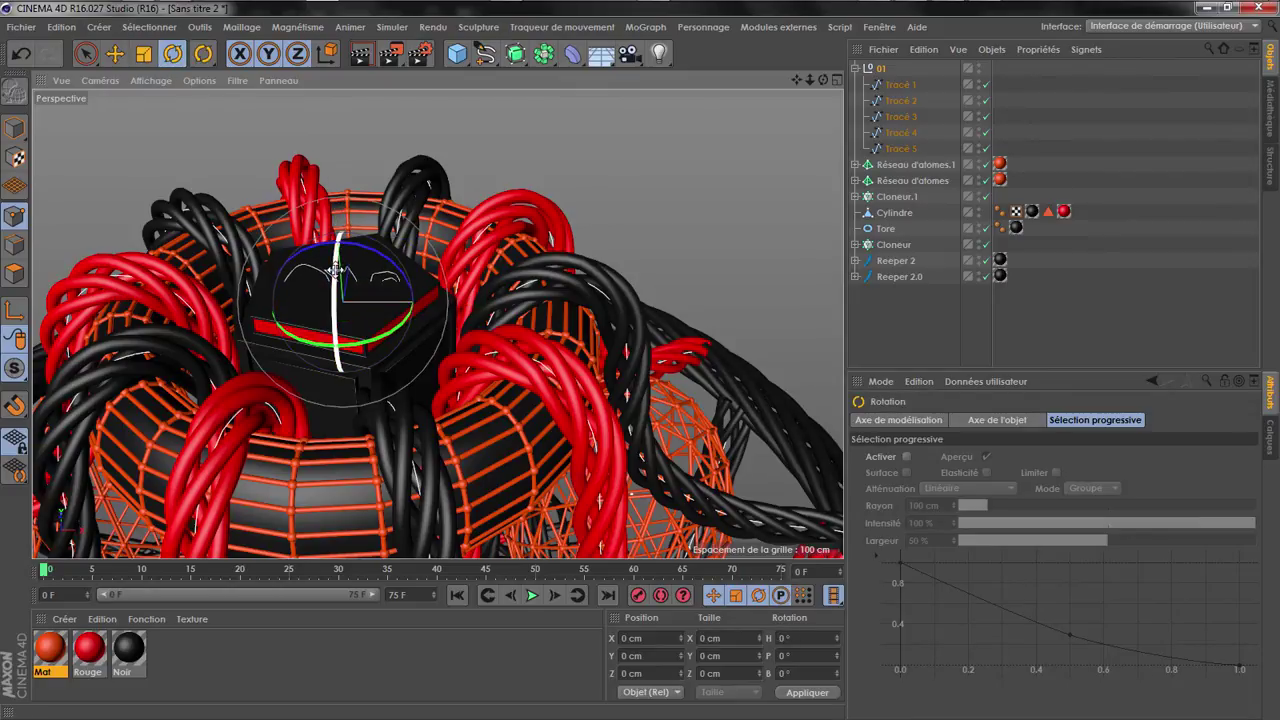
pyautogui.hotkey('ctrl', 'z')
pyautogui.hotkey('ctrl', 'z')
pyautogui.hotkey('ctrl', 'z')
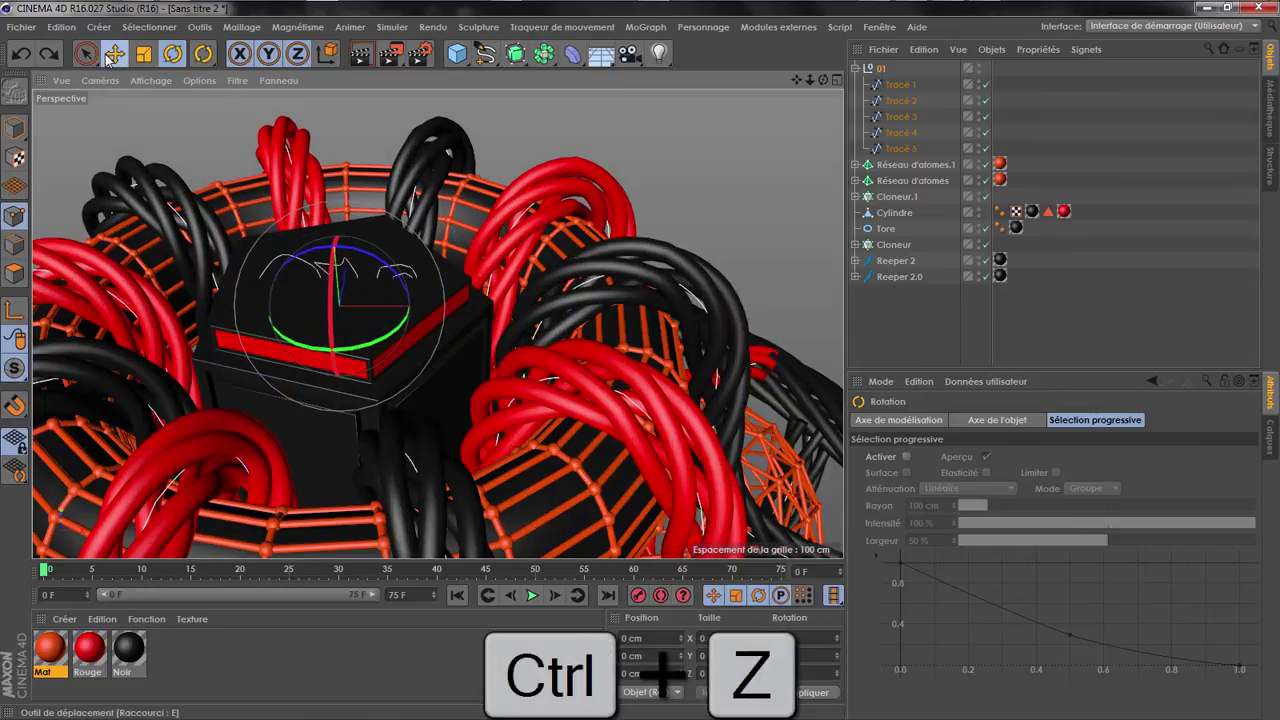
# Raise the 01 logo group above the pentagonal core to Y 381.64 cm, undoing the unwanted transformations
pyautogui.moveTo(318, 237); pyautogui.dragTo(305, 135)
pyautogui.hotkey('ctrl', 'z')
pyautogui.hotkey('ctrl', 'z')
pyautogui.hotkey('ctrl', 'z')
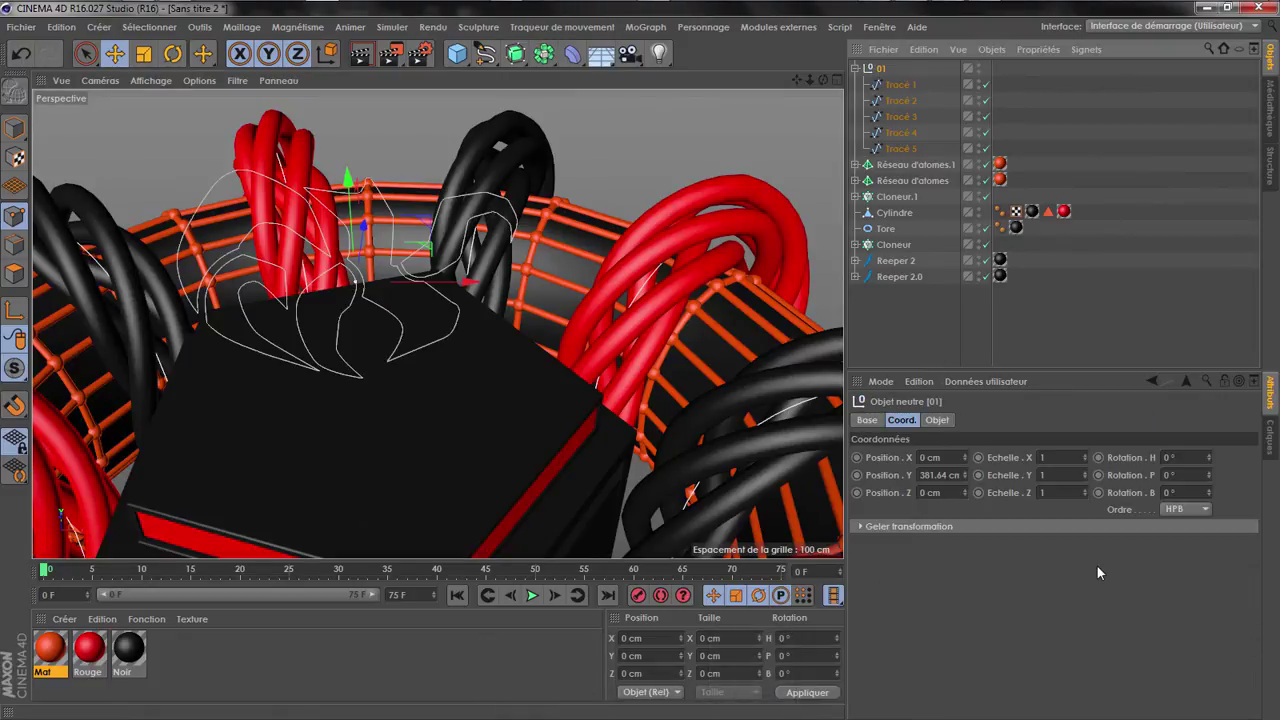
pyautogui.scroll(5, 197, 155)
pyautogui.scroll(-3, 462, 240)
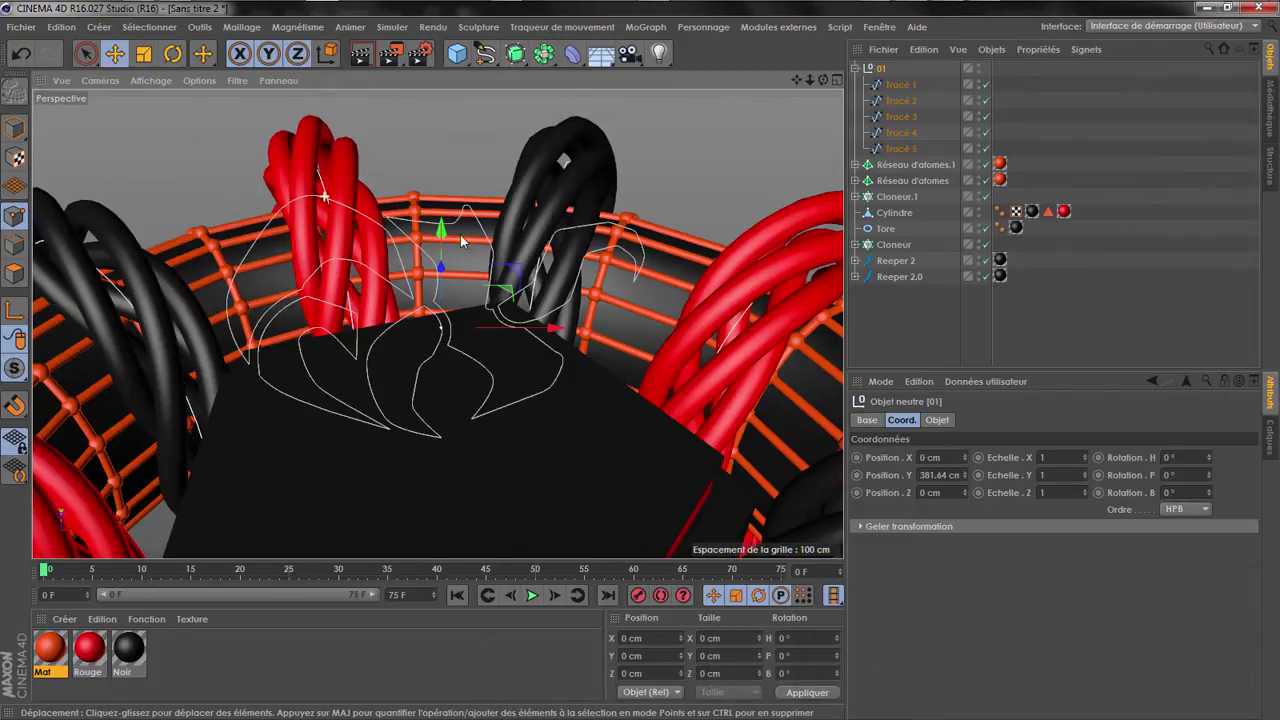
# Play and pause 075-Fuzzkilleur.mp4 in VLC to examine the logo's extrusion, colours and orientation on the pentagonal core
pyautogui.moveTo(905, 13)
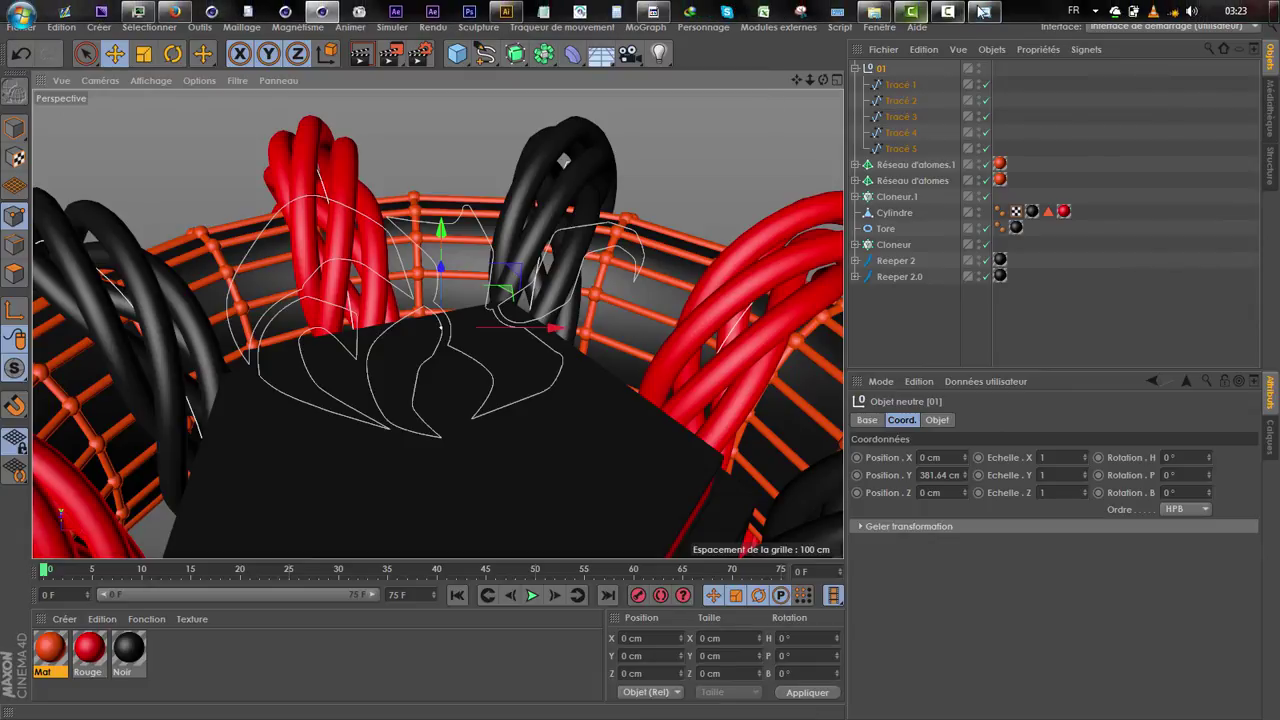
pyautogui.click(667, 7)
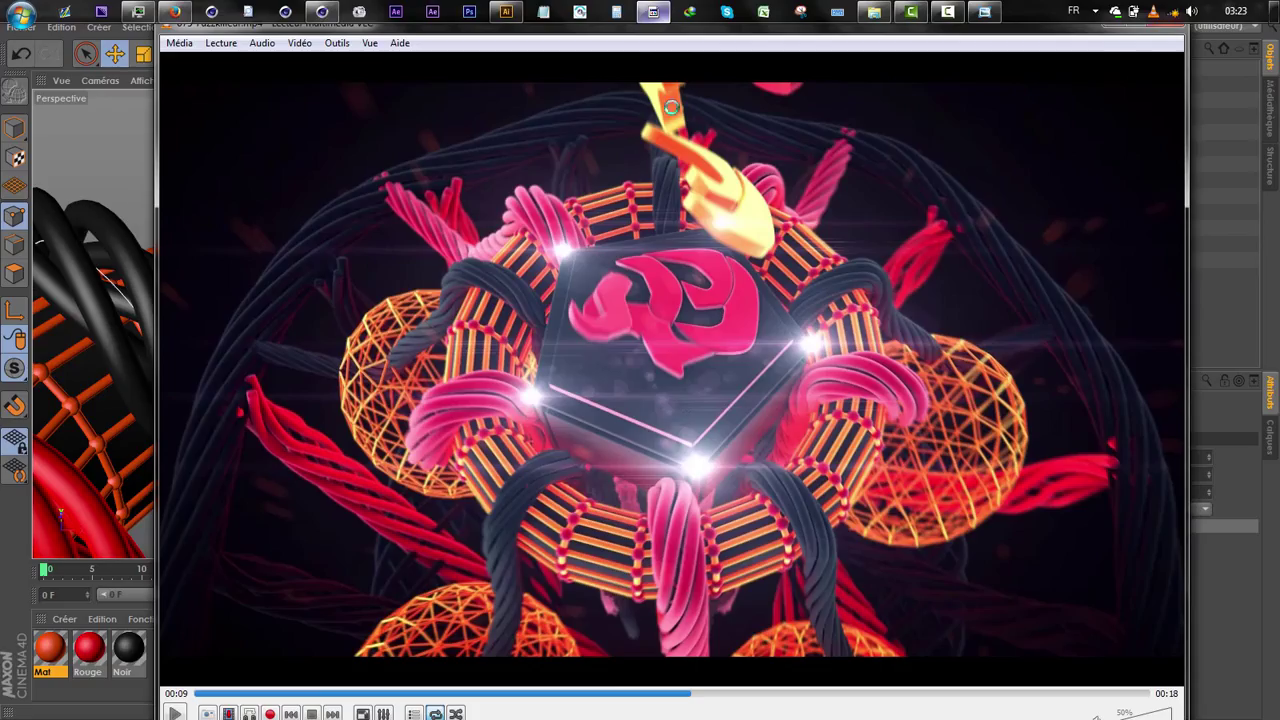
pyautogui.press('space')
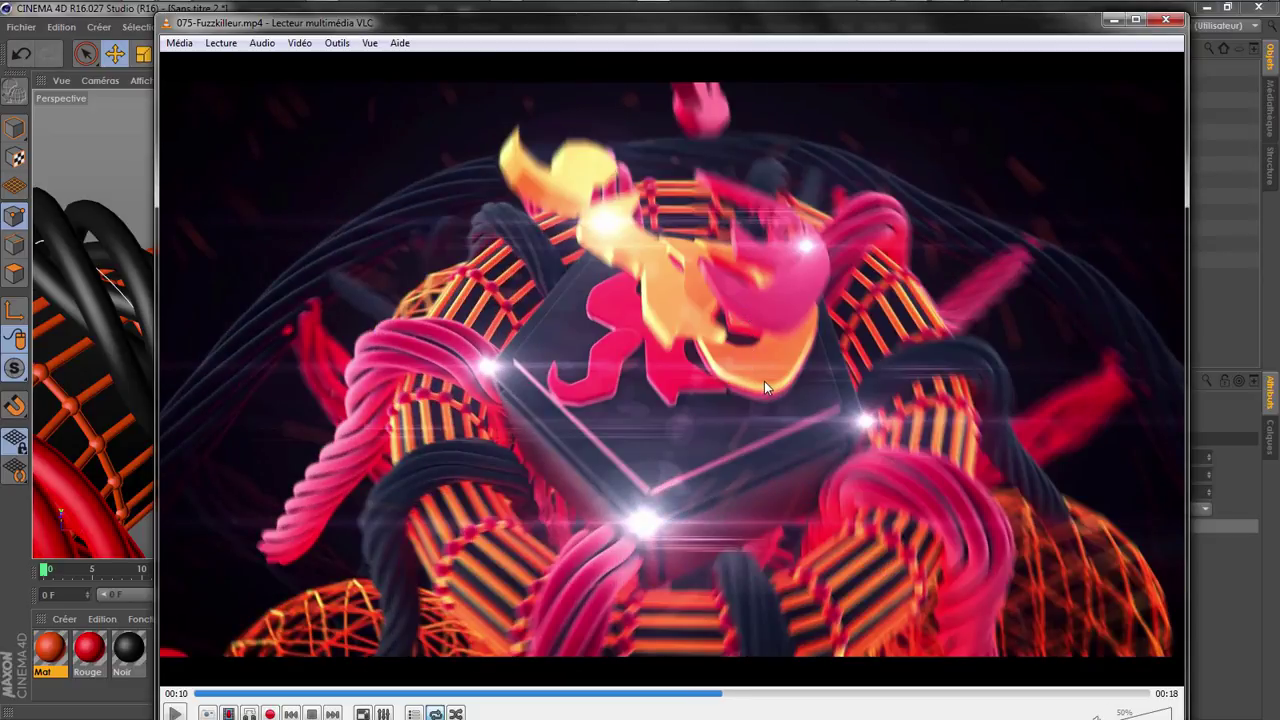
pyautogui.press('space')
pyautogui.press('space')
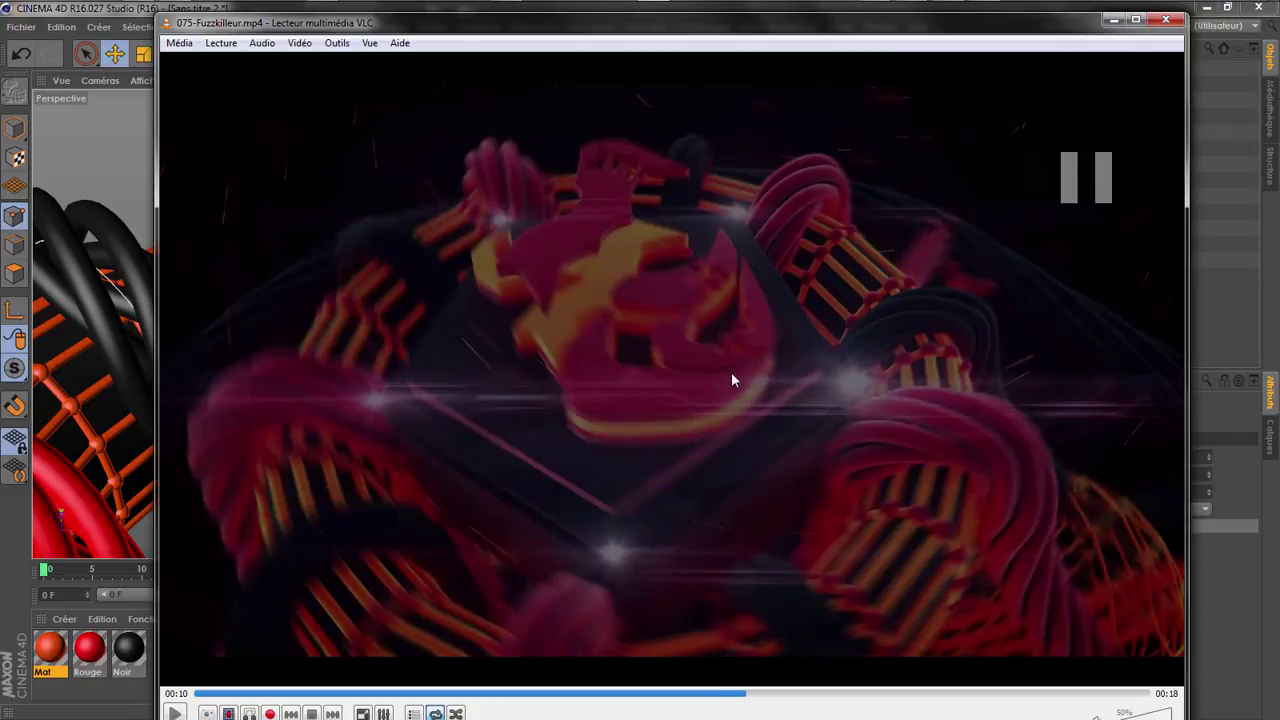
pyautogui.press('space')
pyautogui.press('space')
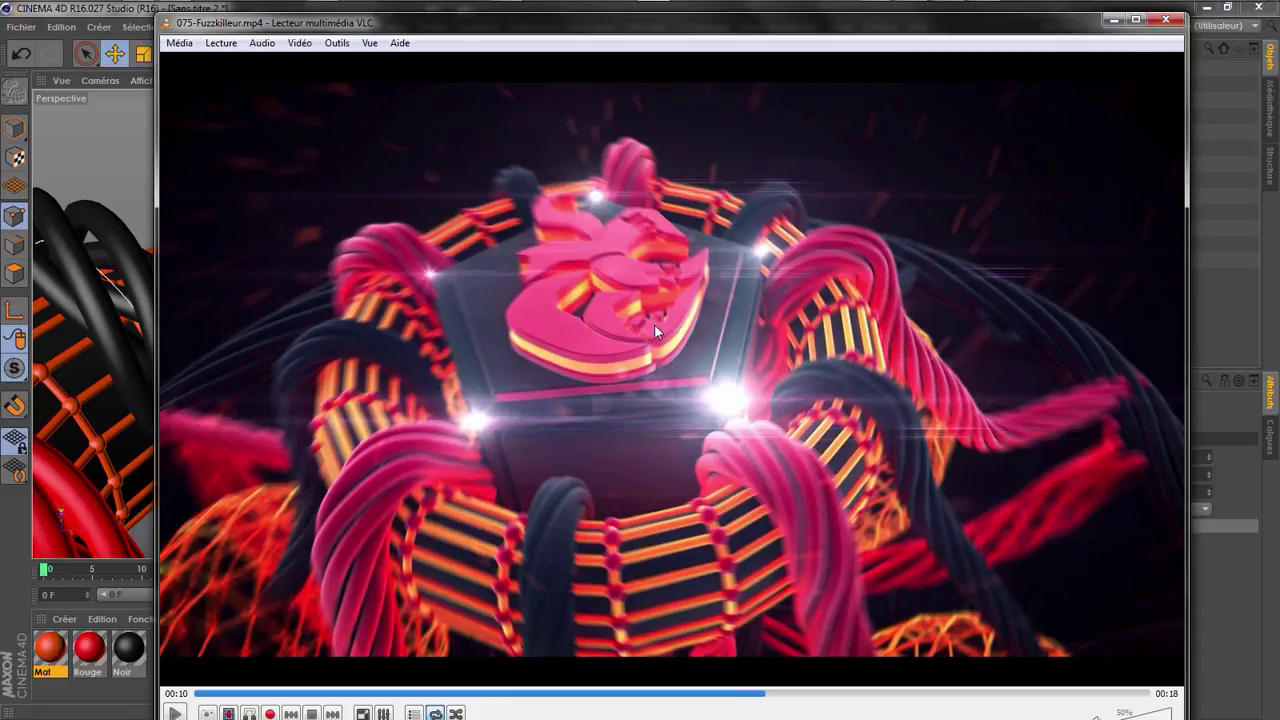
pyautogui.press('space')
pyautogui.press('space')
pyautogui.press('space')
pyautogui.press('space')
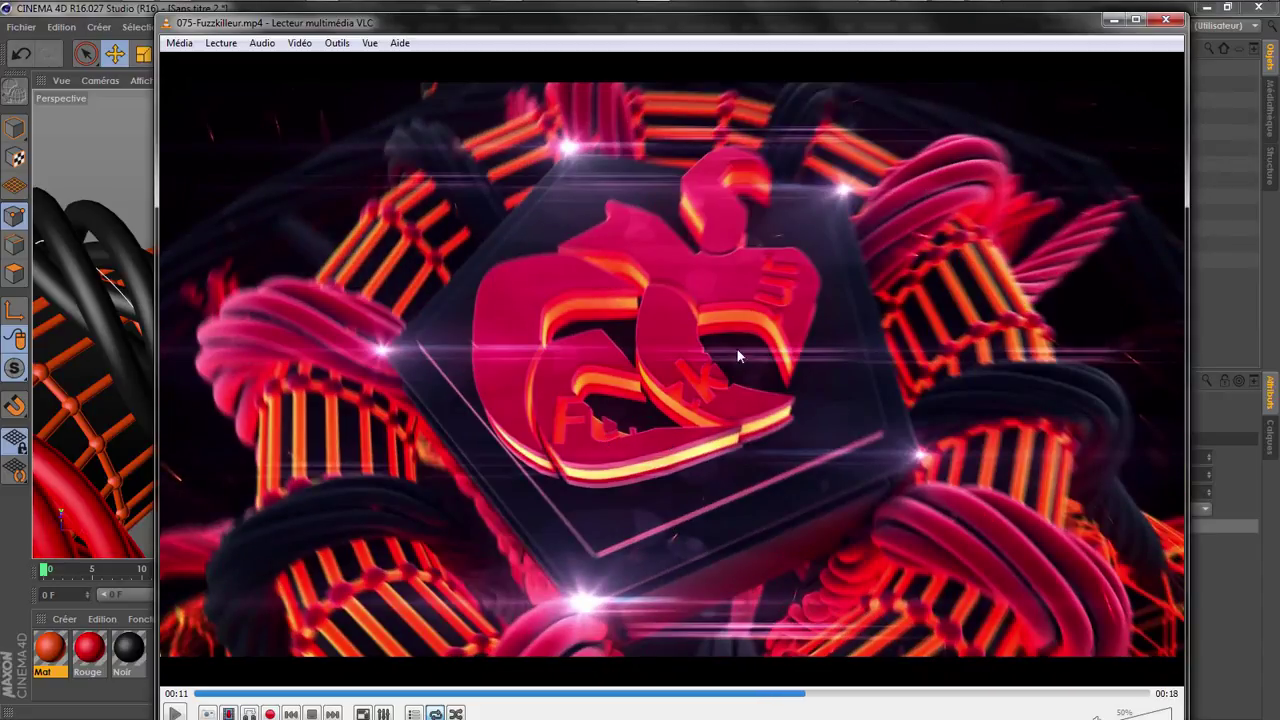
pyautogui.press('space')
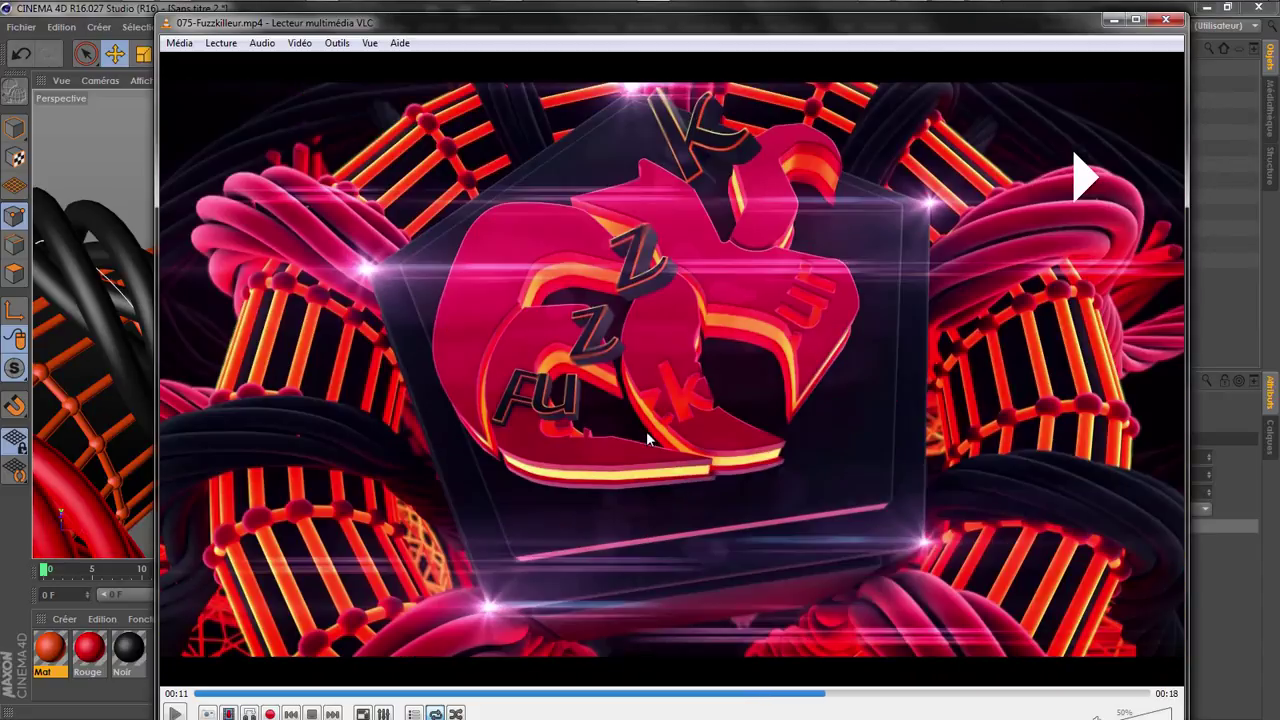
# Return to CINEMA 4D, place the 01 logo group inside a new Extrusion object and rename that object 01
pyautogui.press('space')
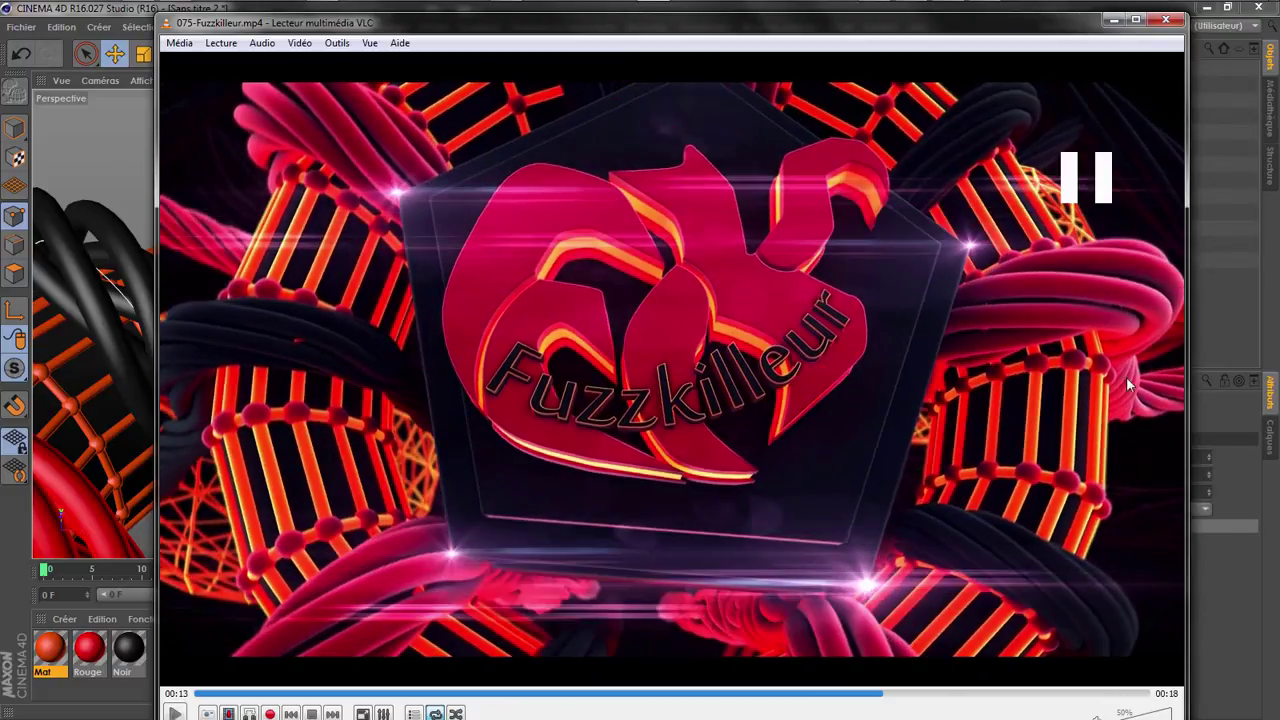
pyautogui.click(1237, 587)
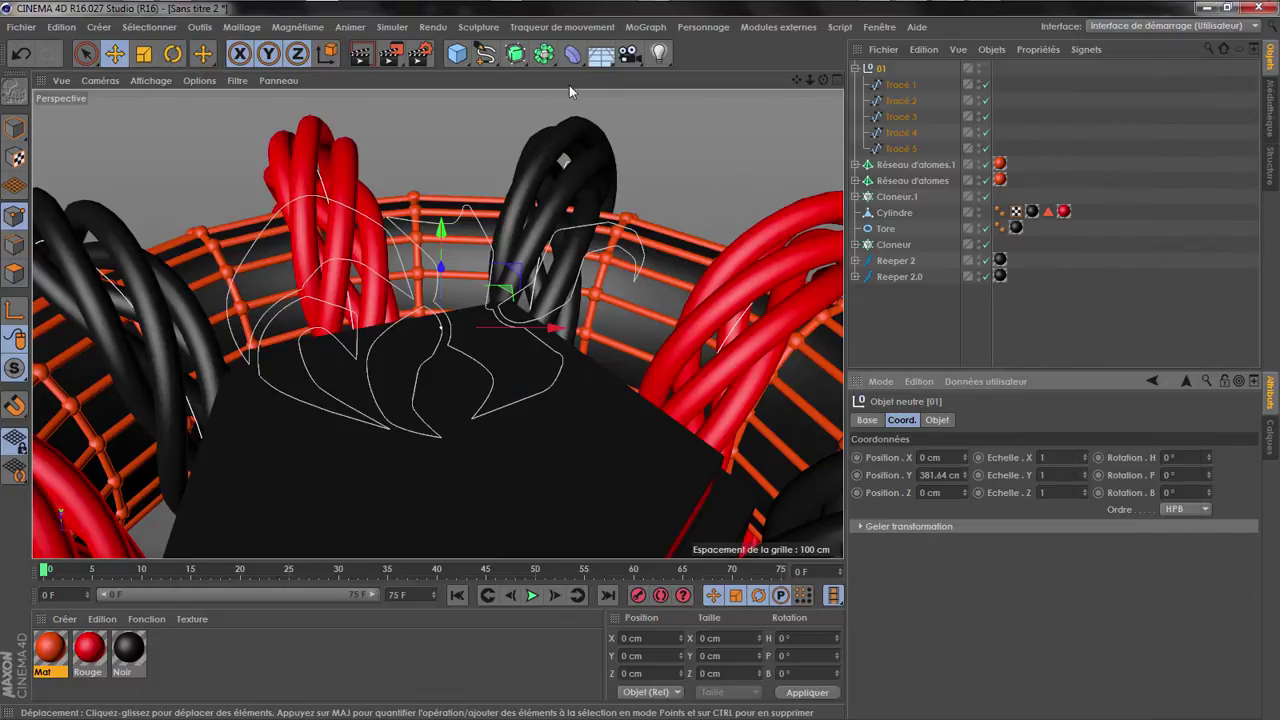
pyautogui.click(515, 55)
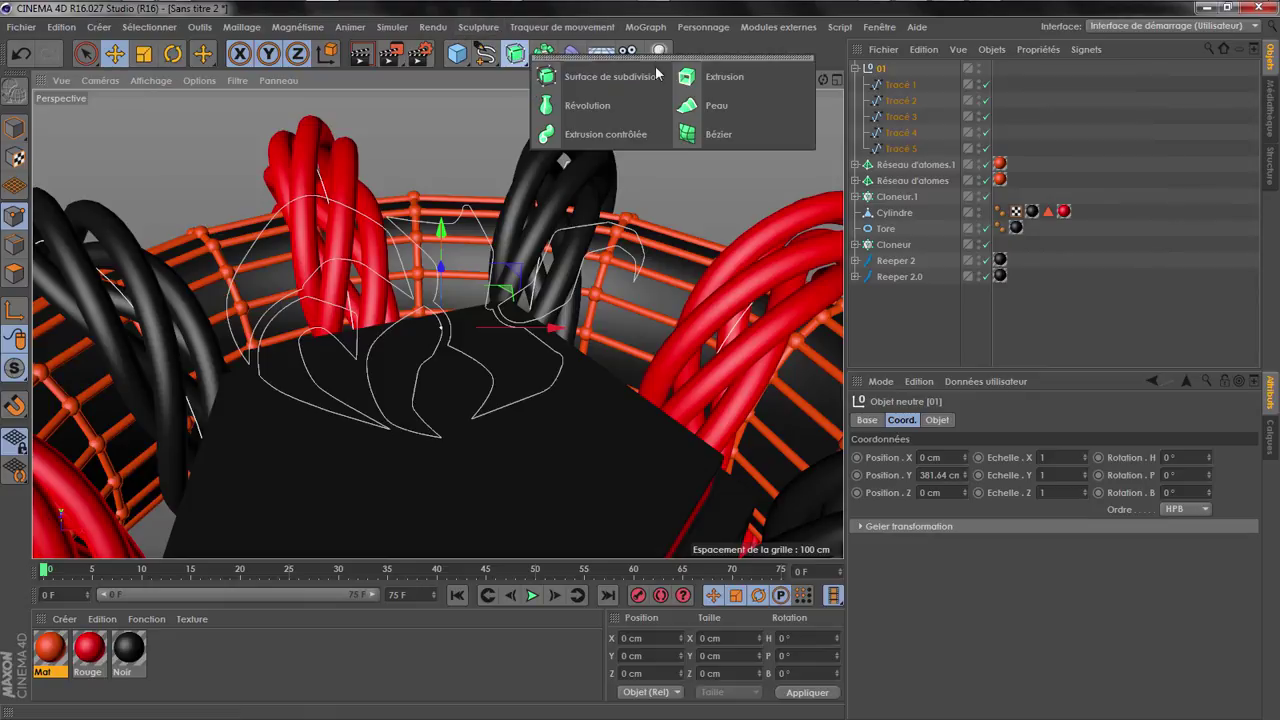
pyautogui.click(688, 76)
pyautogui.click(856, 84)
pyautogui.moveTo(886, 86); pyautogui.dragTo(885, 71)
pyautogui.doubleClick(888, 71)
pyautogui.write('01')
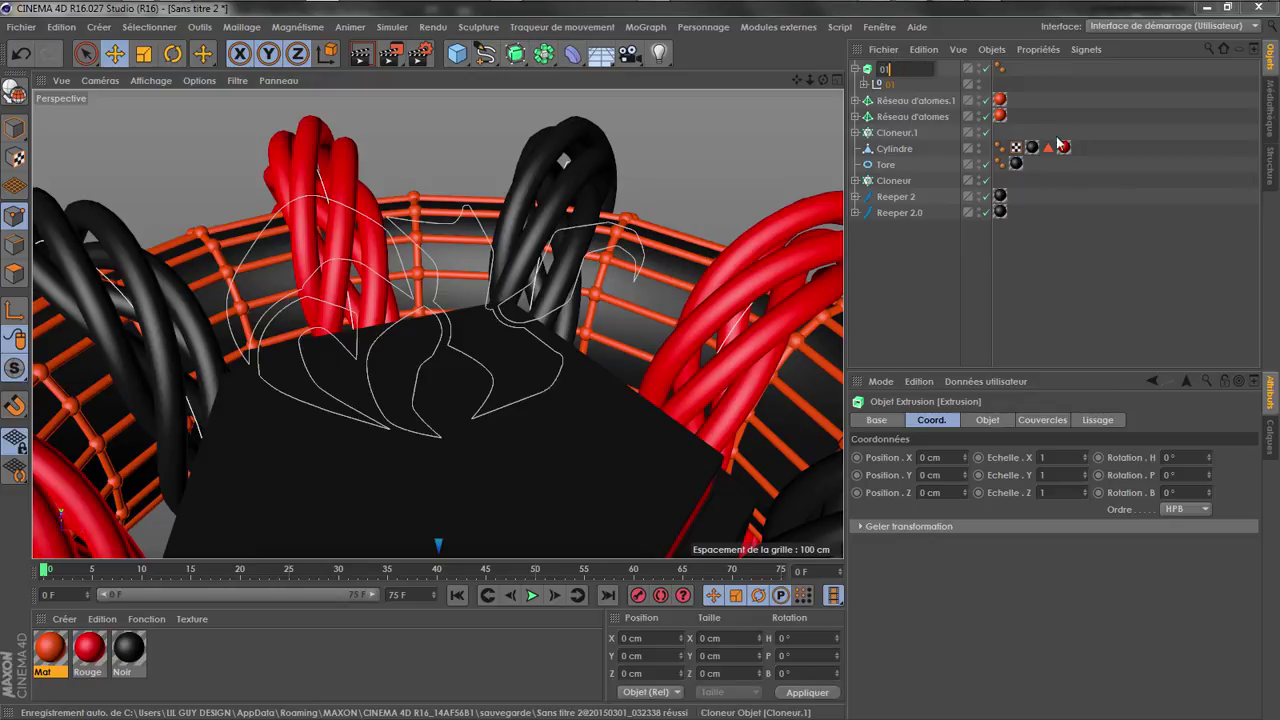
pyautogui.press('Return')
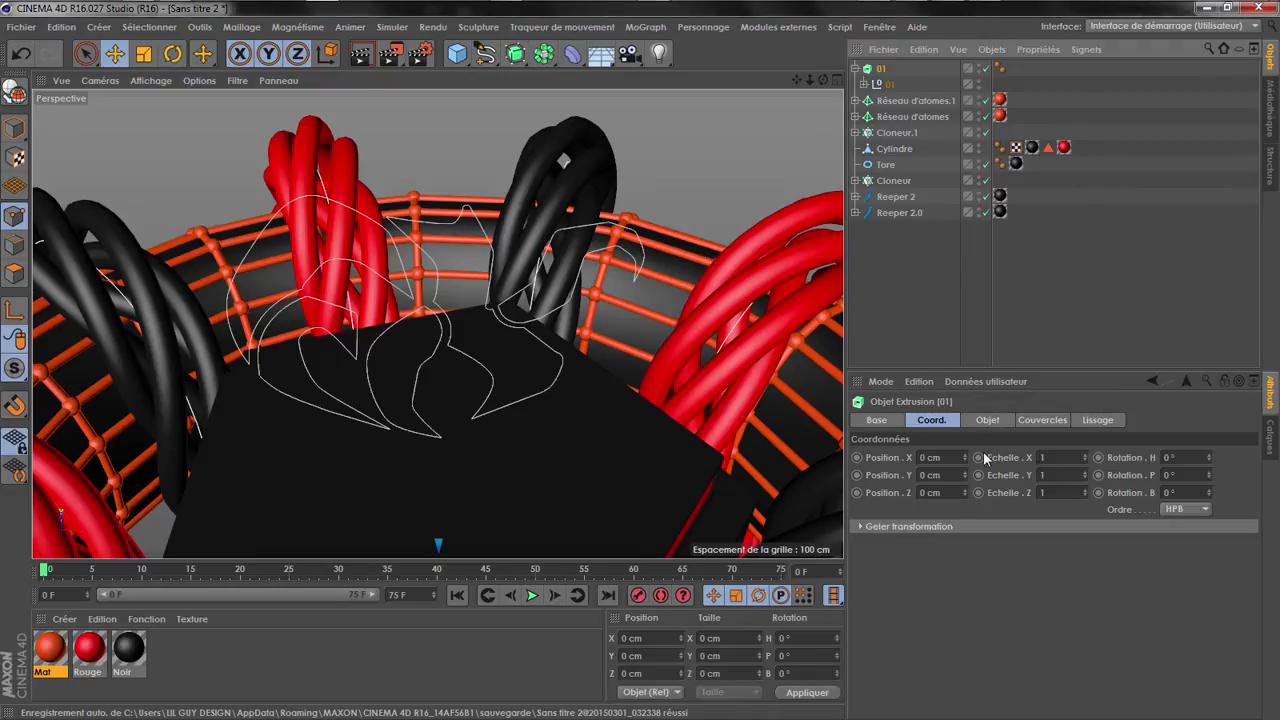
# Make the 01 extrusion hierarchical and set its Z extrusion depth to 2.5 cm
pyautogui.click(986, 421)
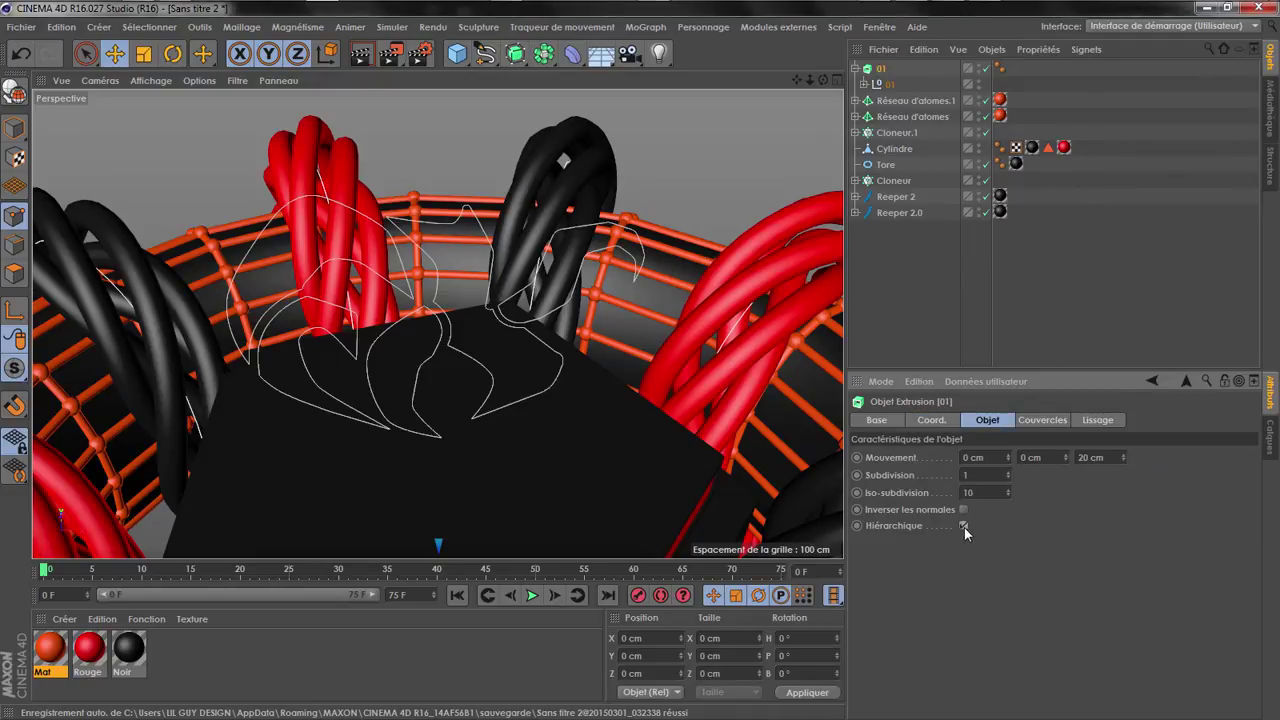
pyautogui.click(964, 526)
pyautogui.click(1090, 457)
pyautogui.write('4')
pyautogui.press('Return')
pyautogui.keyDown('alt'); pyautogui.moveTo(408, 240); pyautogui.dragTo(604, 236); pyautogui.keyUp('alt')
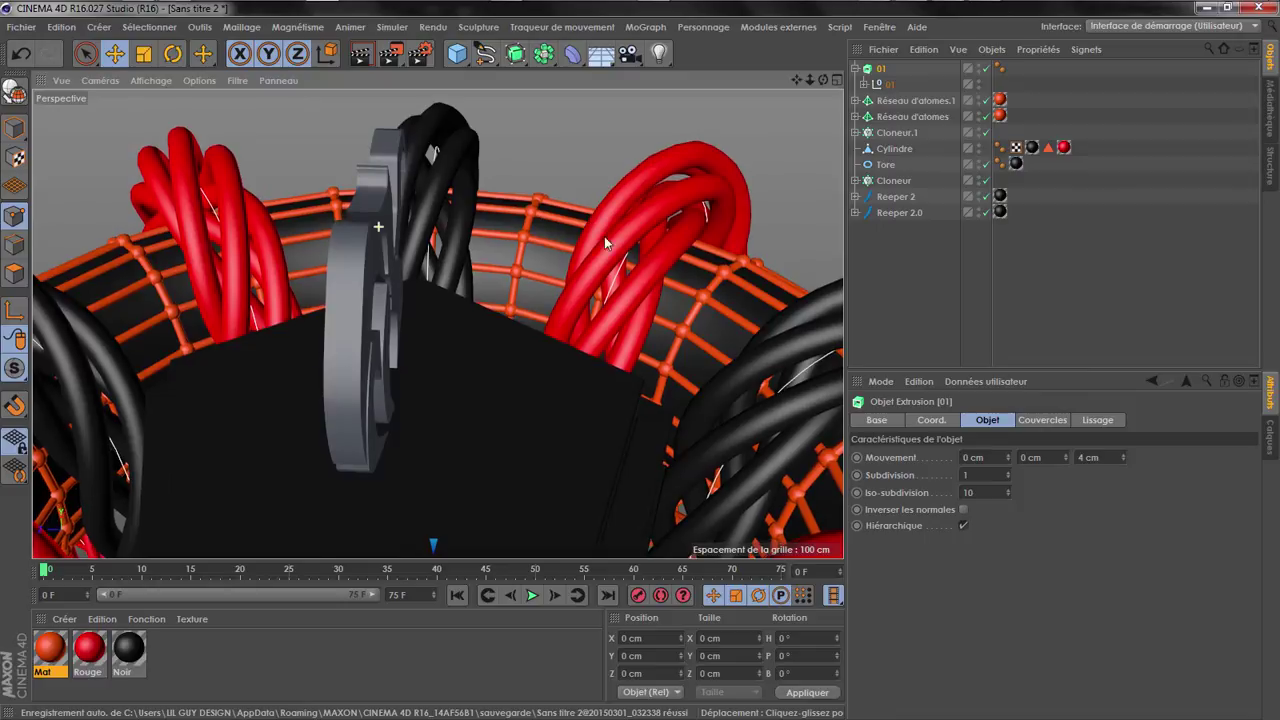
pyautogui.click(1092, 457)
pyautogui.write('2.5')
pyautogui.press('Return')
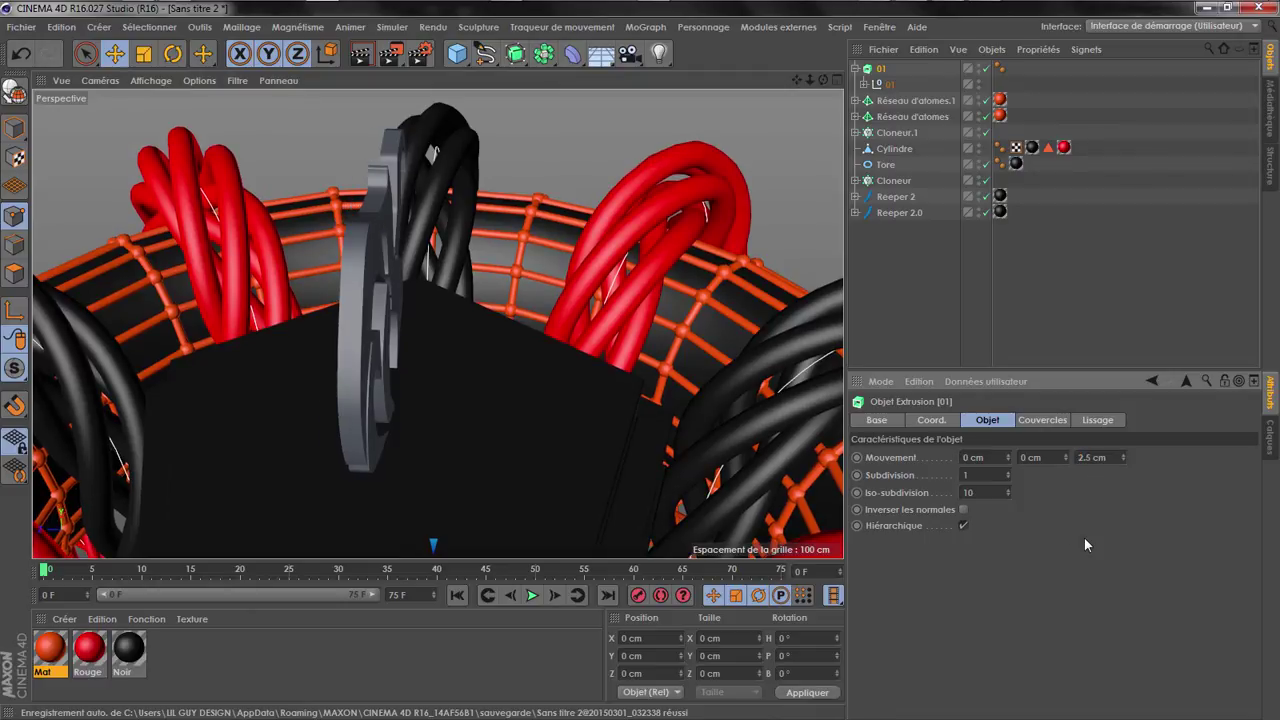
# Give the 01 extrusion's start and end a cap with bevel, each with a 0.5 cm radius
pyautogui.keyDown('alt'); pyautogui.moveTo(395, 293); pyautogui.dragTo(72, 207); pyautogui.keyUp('alt')
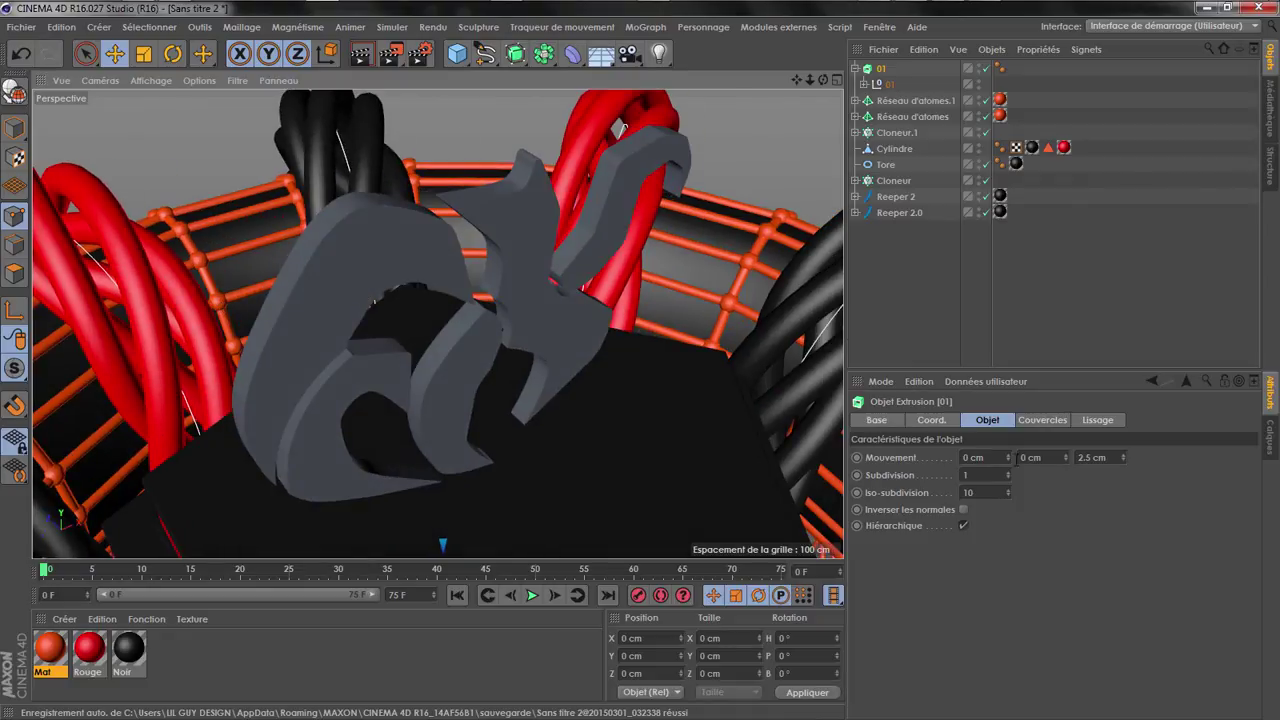
pyautogui.click(1043, 420)
pyautogui.click(1100, 456)
pyautogui.click(1050, 527)
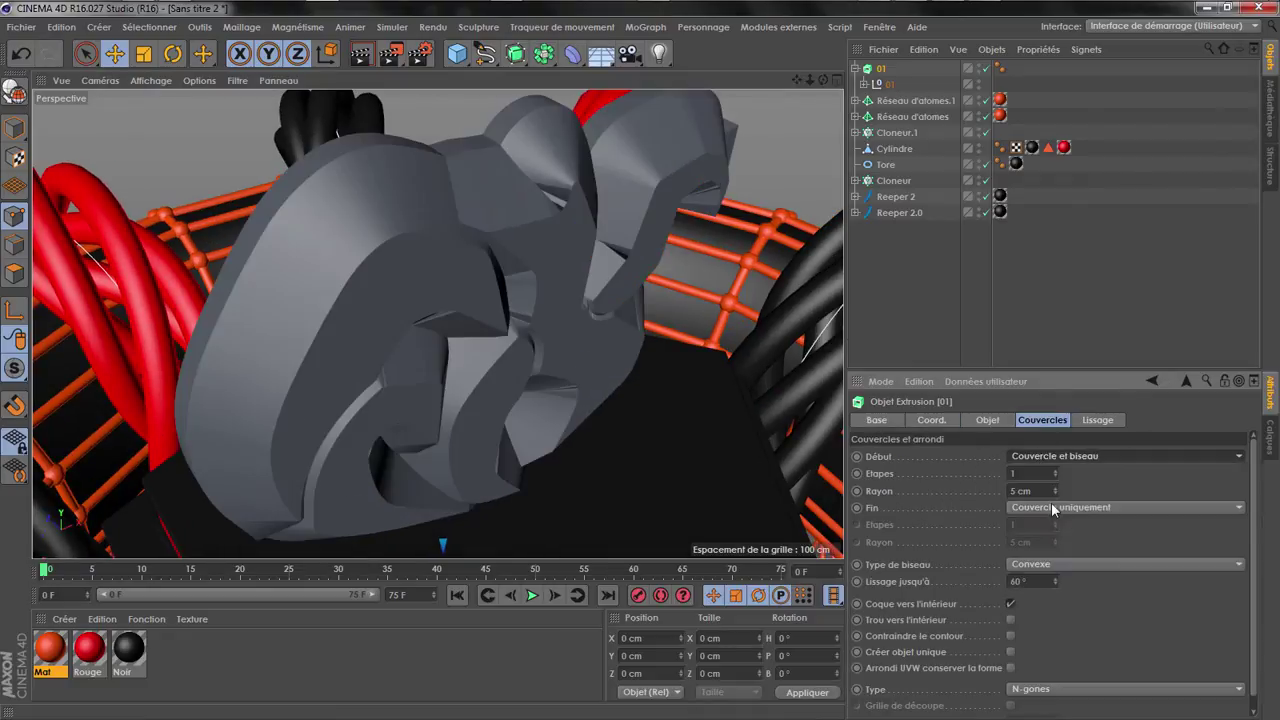
pyautogui.click(1051, 505)
pyautogui.click(1055, 576)
pyautogui.doubleClick(1030, 542)
pyautogui.write('5')
pyautogui.press('Return')
pyautogui.doubleClick(1020, 491)
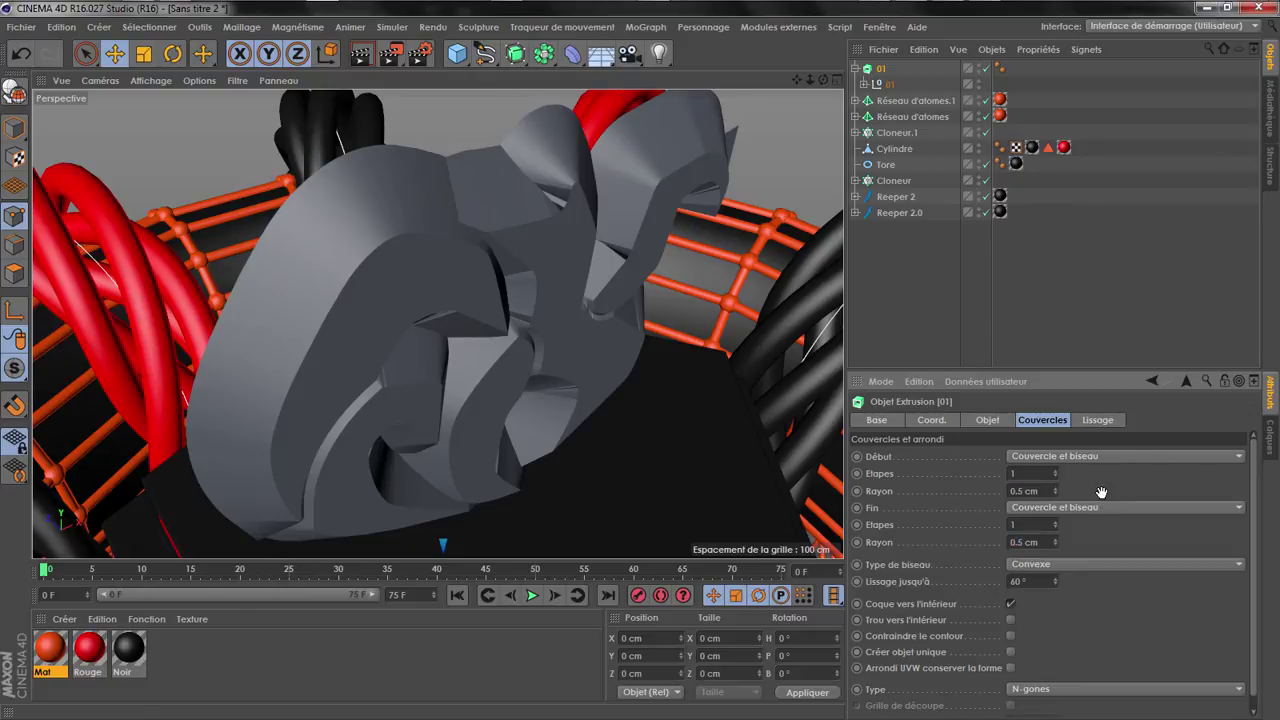
# Reduce both bevel radii of the 01 extrusion to 0.3 cm
pyautogui.moveTo(1017, 491); pyautogui.dragTo(1097, 500)
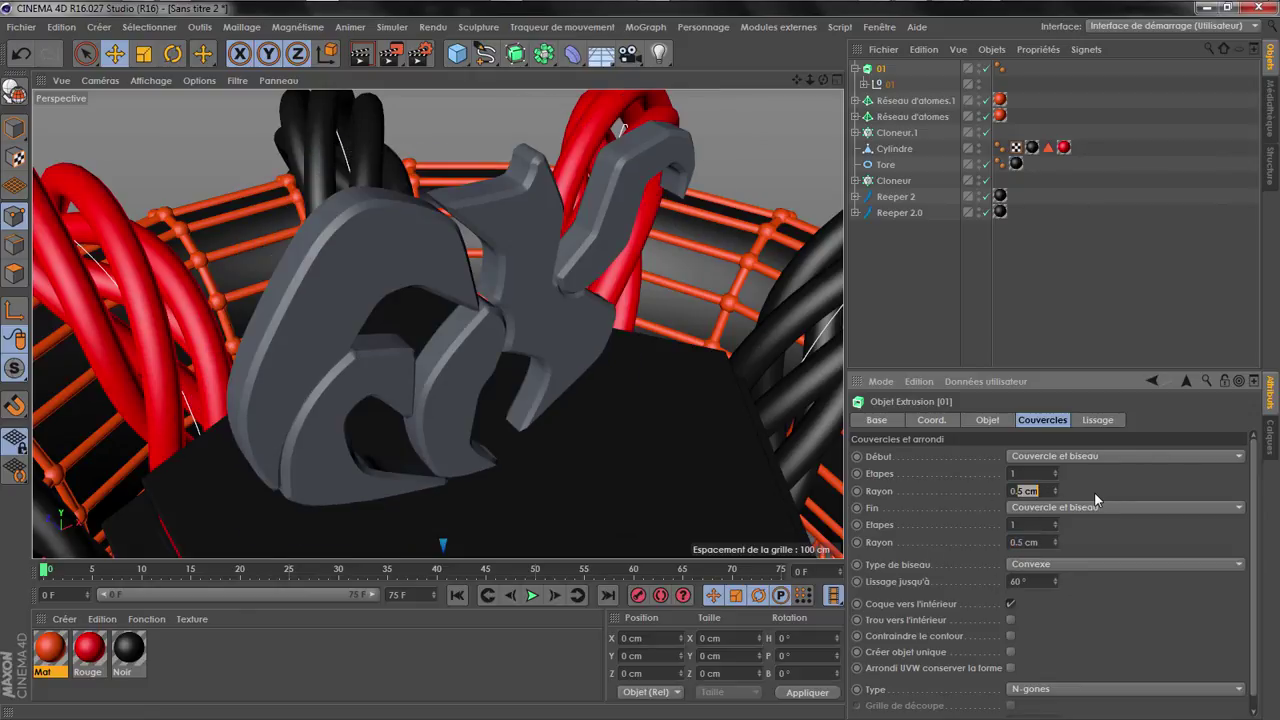
pyautogui.write('3')
pyautogui.moveTo(1018, 543); pyautogui.dragTo(1097, 538)
pyautogui.write('3')
pyautogui.press('Return')
pyautogui.scroll(3, 420, 365)
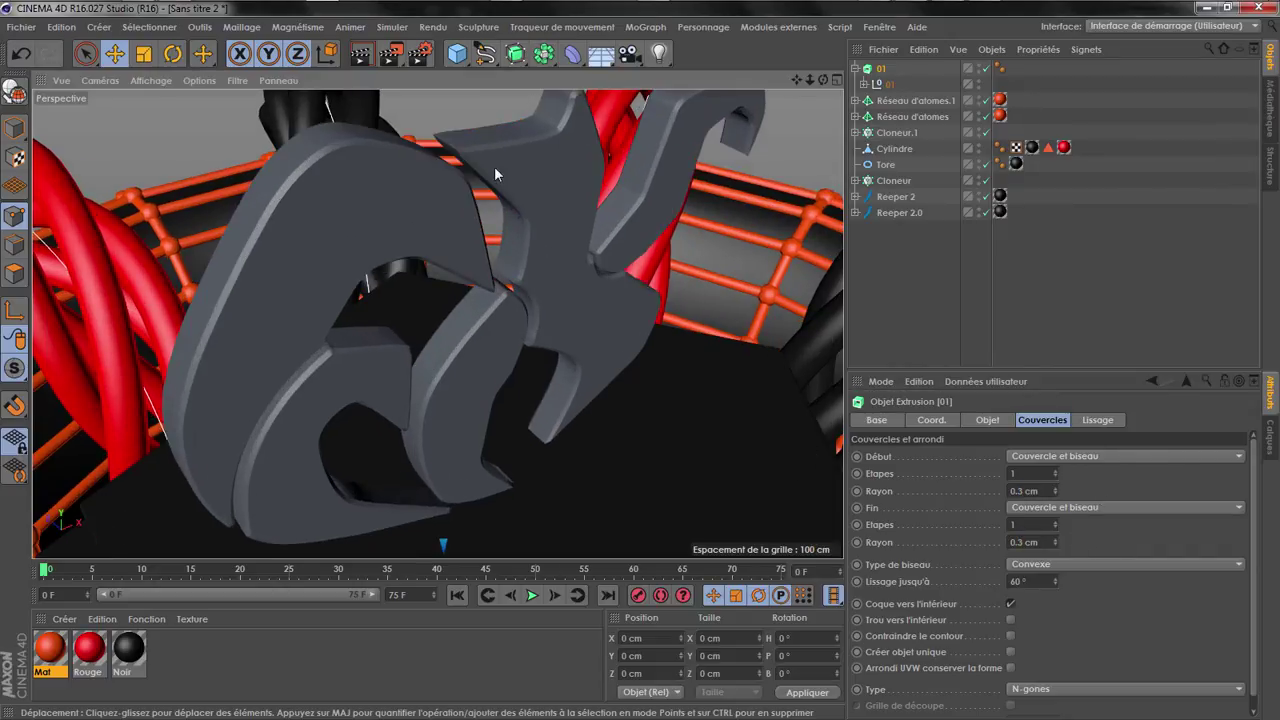
pyautogui.click(463, 59)
pyautogui.moveTo(811, 79); pyautogui.dragTo(685, 94)
pyautogui.moveTo(445, 372); pyautogui.dragTo(449, 178)
pyautogui.scroll(2, 432, 327)
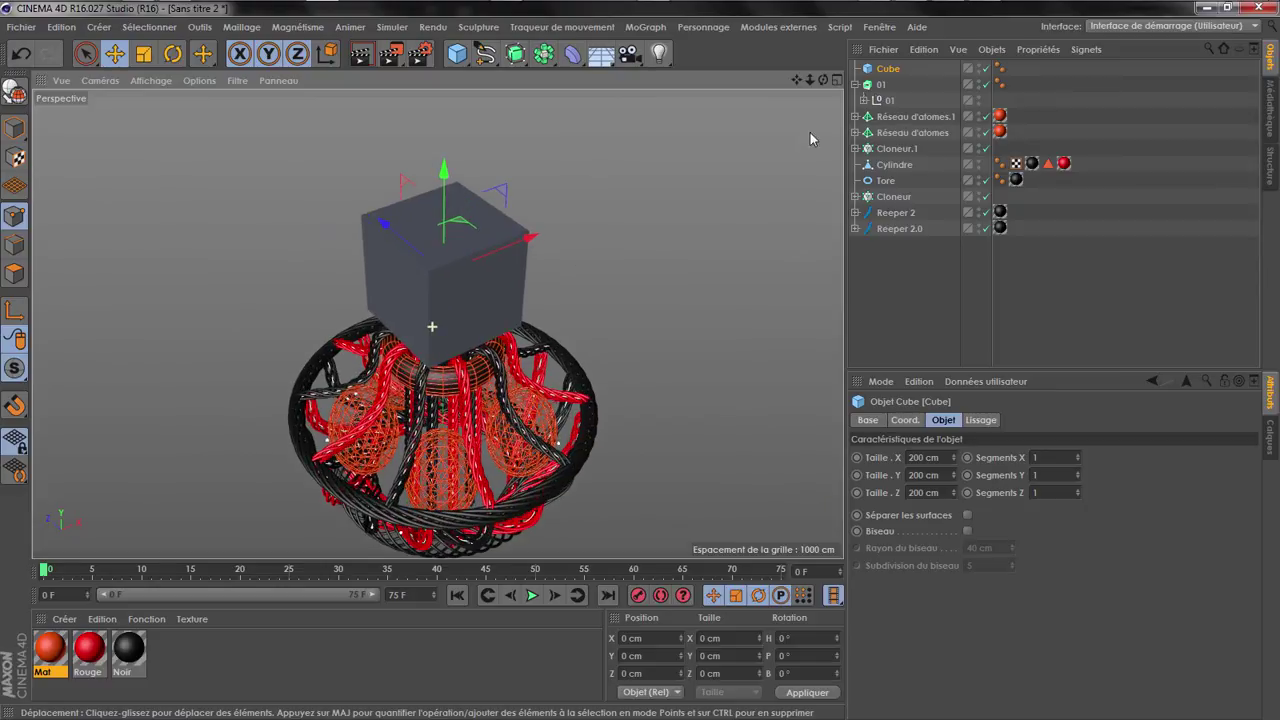
pyautogui.press('Delete')
# Set the 01 extrusion's bevel steps to 3 for the start cap and 4 for the end cap
pyautogui.scroll(5, 497, 393)
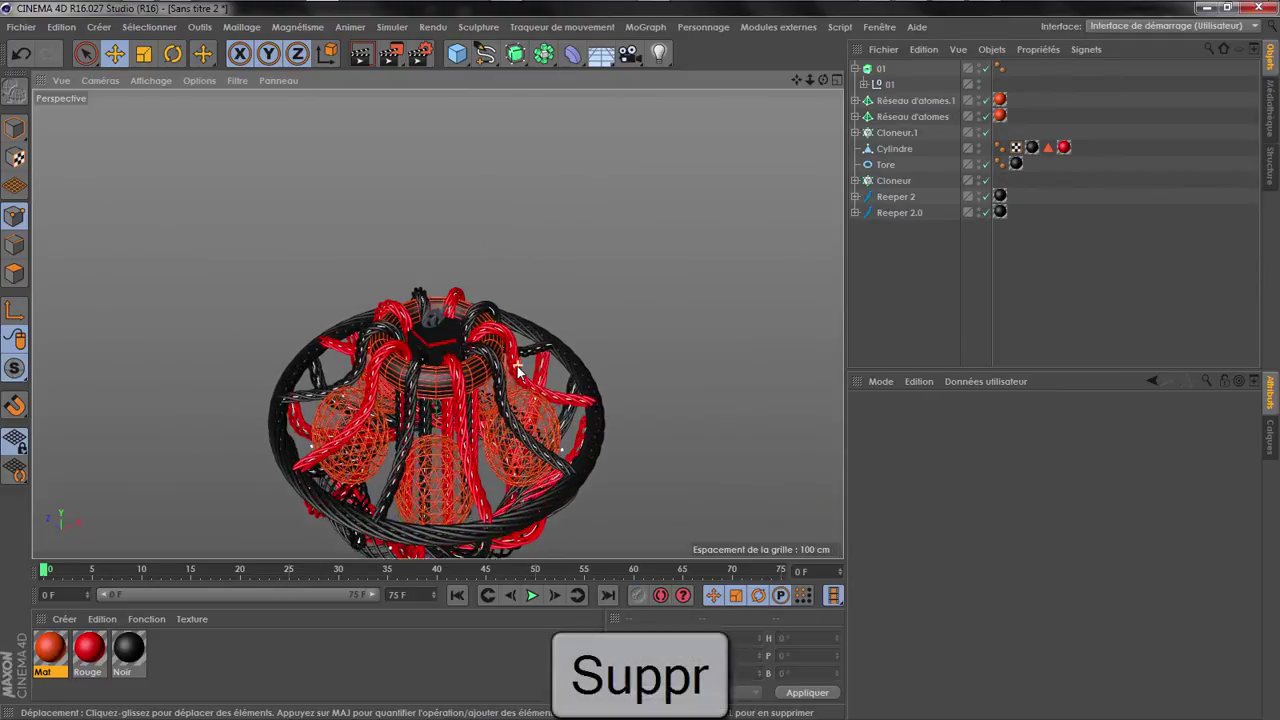
pyautogui.scroll(6, 497, 393)
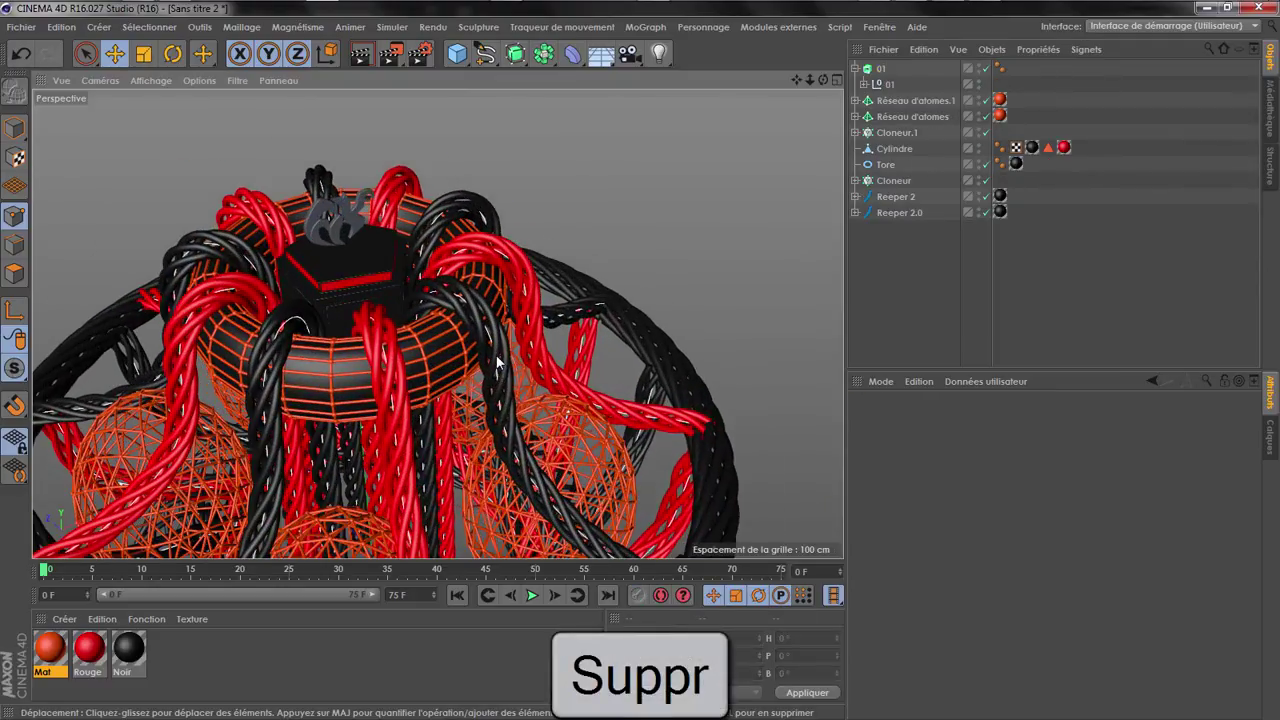
pyautogui.scroll(2, 498, 357)
pyautogui.moveTo(796, 79); pyautogui.dragTo(992, 258)
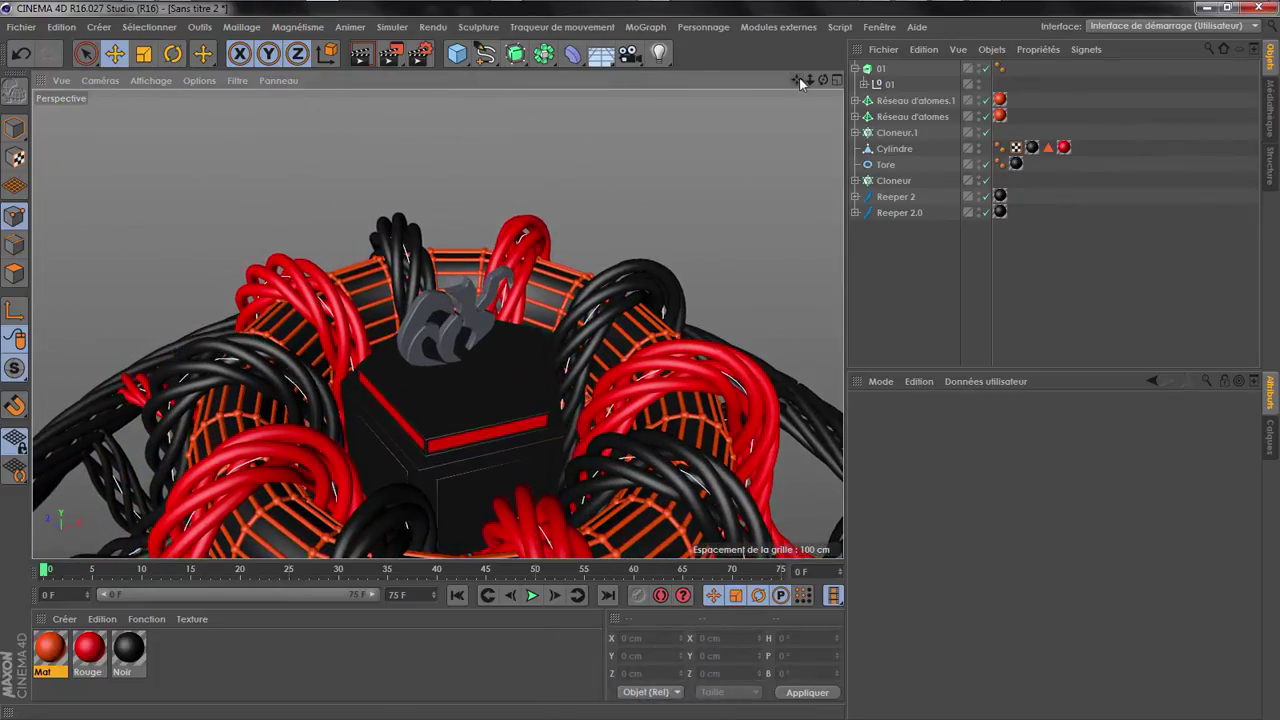
pyautogui.moveTo(810, 80)
pyautogui.mouseDown()
pyautogui.moveTo(960, 82)
pyautogui.moveTo(750, 82)
pyautogui.moveTo(830, 82)
pyautogui.mouseUp()
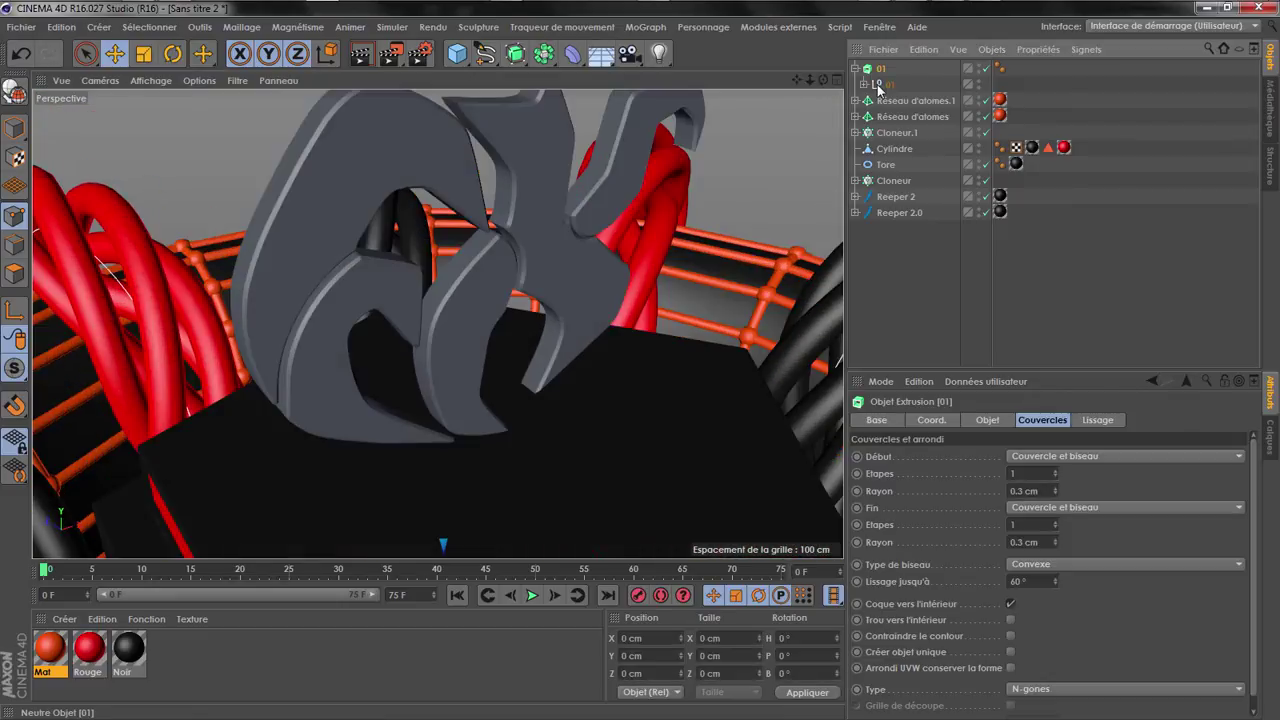
pyautogui.doubleClick(1035, 475)
pyautogui.write('3')
pyautogui.press('Return')
pyautogui.write('3')
pyautogui.press('Return')
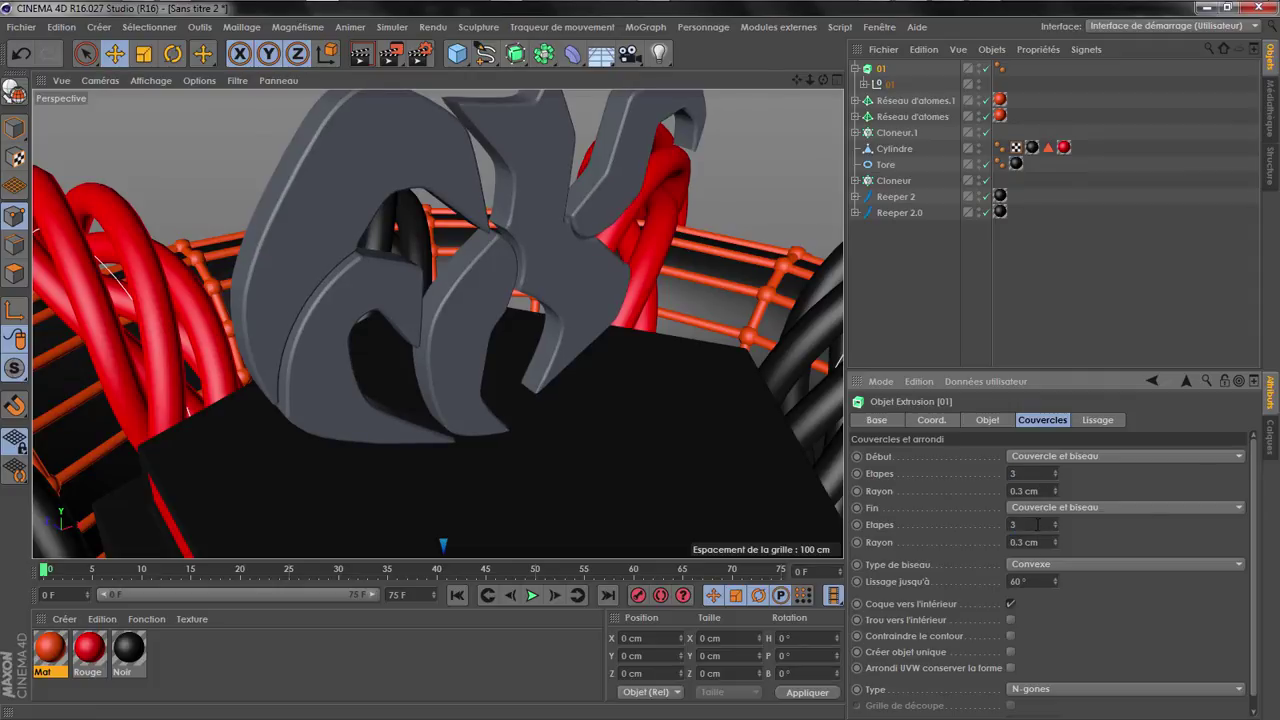
pyautogui.scroll(2, 308, 162)
pyautogui.moveTo(285, 203)
pyautogui.keyDown('alt'); pyautogui.mouseDown()
pyautogui.moveTo(505, 215)
pyautogui.moveTo(566, 203)
pyautogui.moveTo(259, 173)
pyautogui.moveTo(272, 211)
pyautogui.mouseUp(); pyautogui.keyUp('alt')
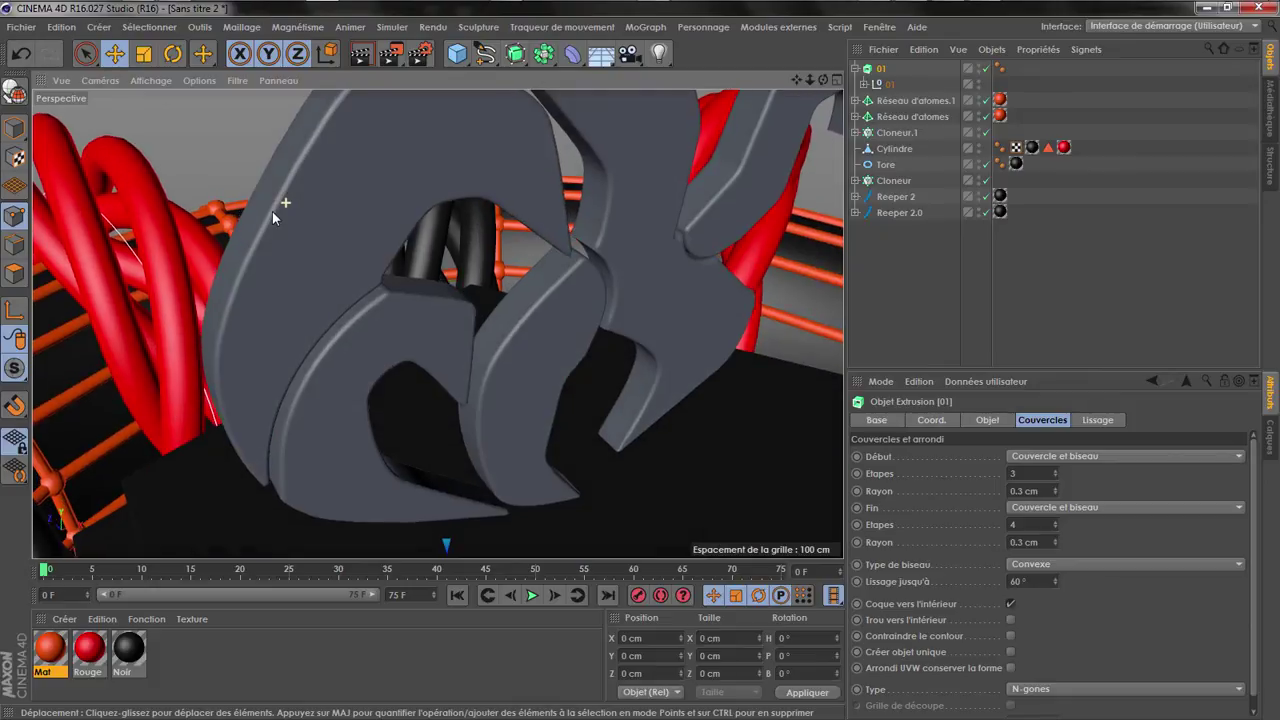
# Set both the start and end bevel radii of the 01 extrusion to 0.15 cm
pyautogui.doubleClick(1022, 491)
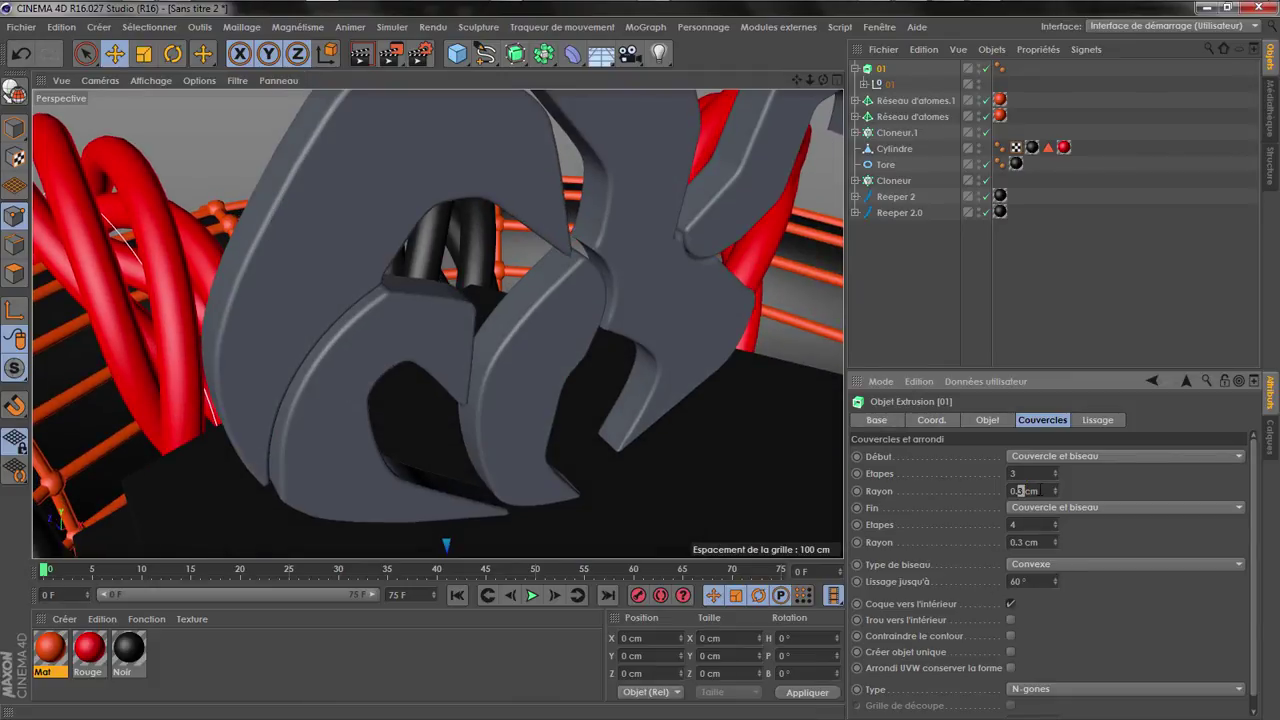
pyautogui.write('15')
pyautogui.moveTo(1019, 492); pyautogui.dragTo(1078, 493)
pyautogui.write('15')
pyautogui.moveTo(1018, 542); pyautogui.dragTo(1132, 543)
pyautogui.write('15')
pyautogui.click(270, 309)
pyautogui.scroll(4, 201, 255)
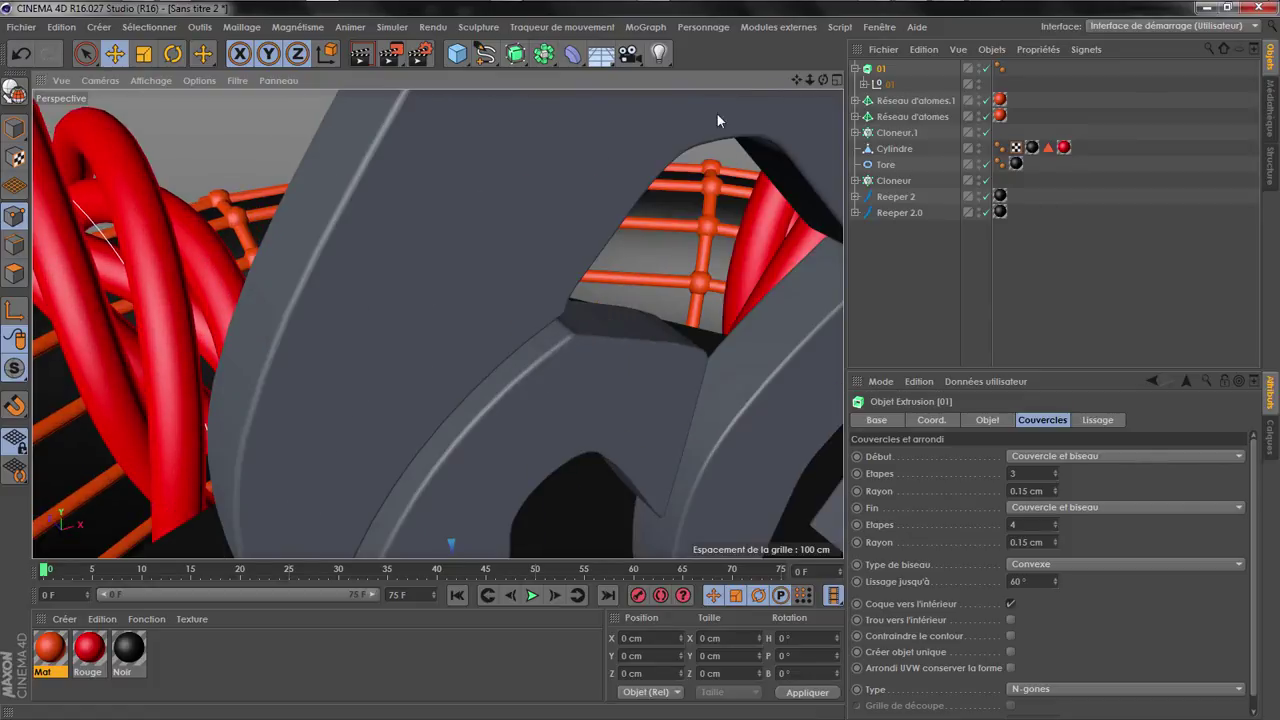
# Scale the whole project up 100 times through the document scale in the project settings
pyautogui.moveTo(810, 80); pyautogui.dragTo(600, 80)
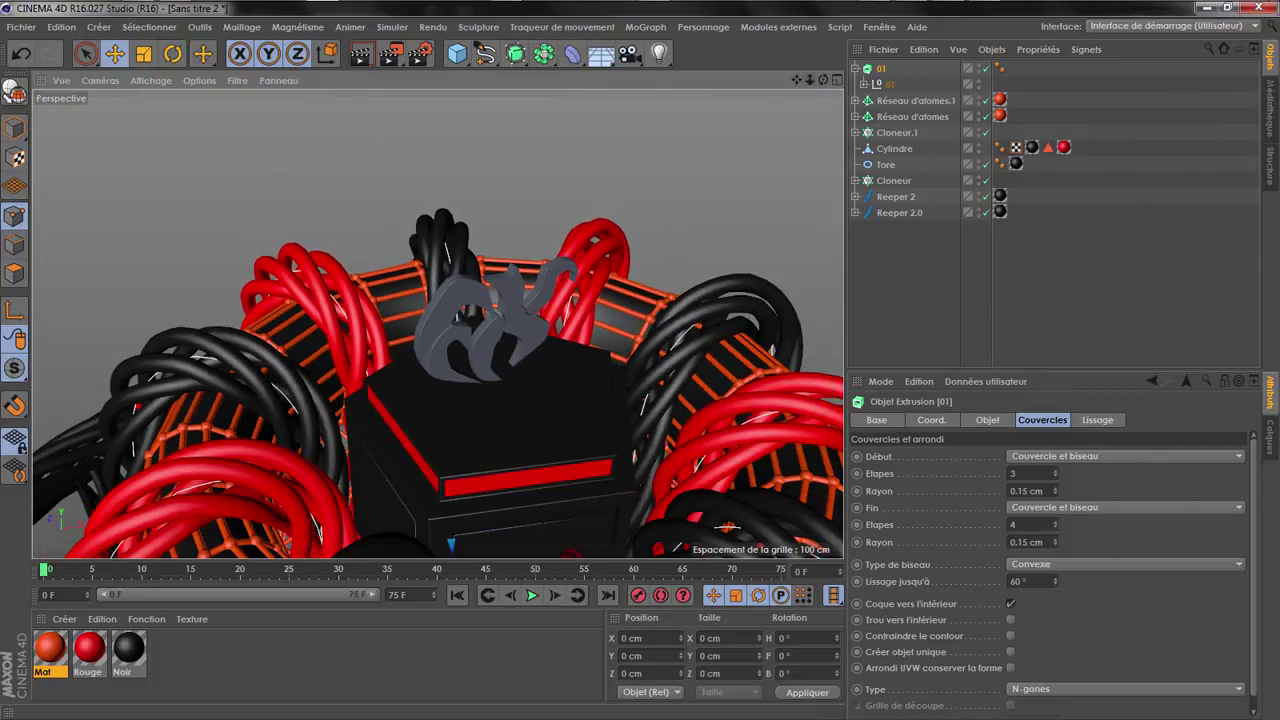
pyautogui.hotkey('ctrl', 'd')
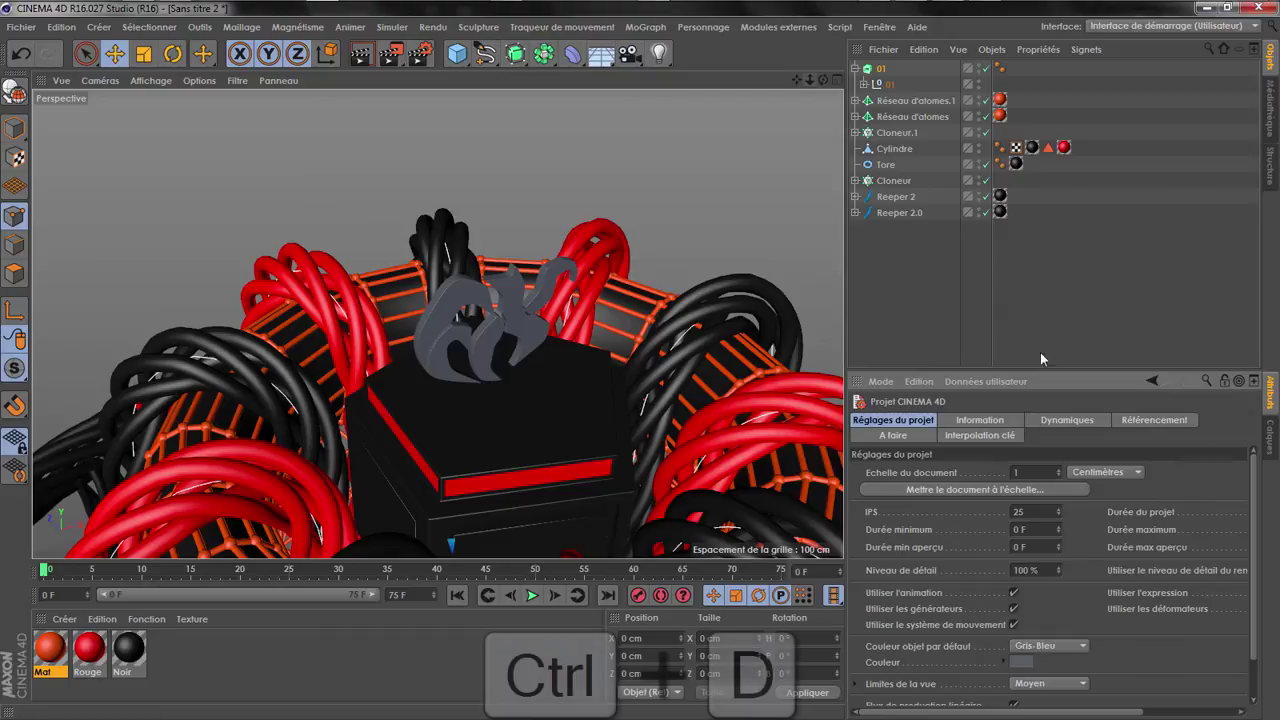
pyautogui.click(945, 489)
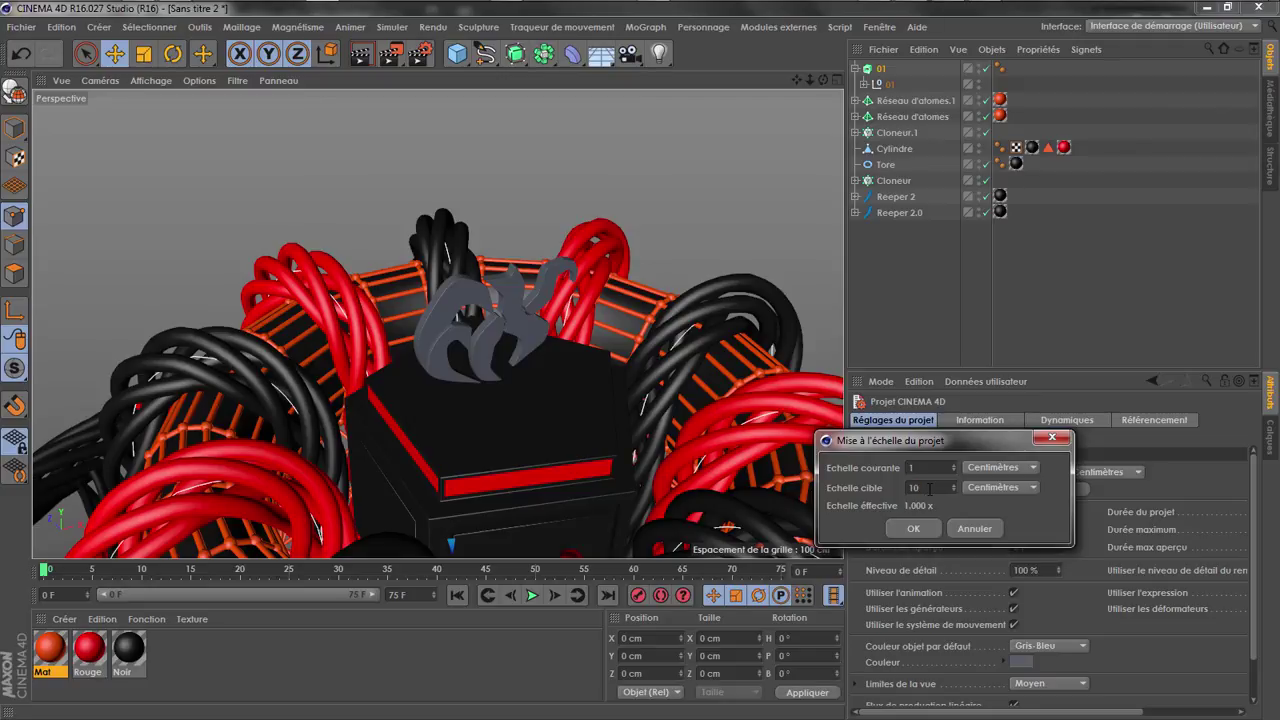
pyautogui.click(918, 528)
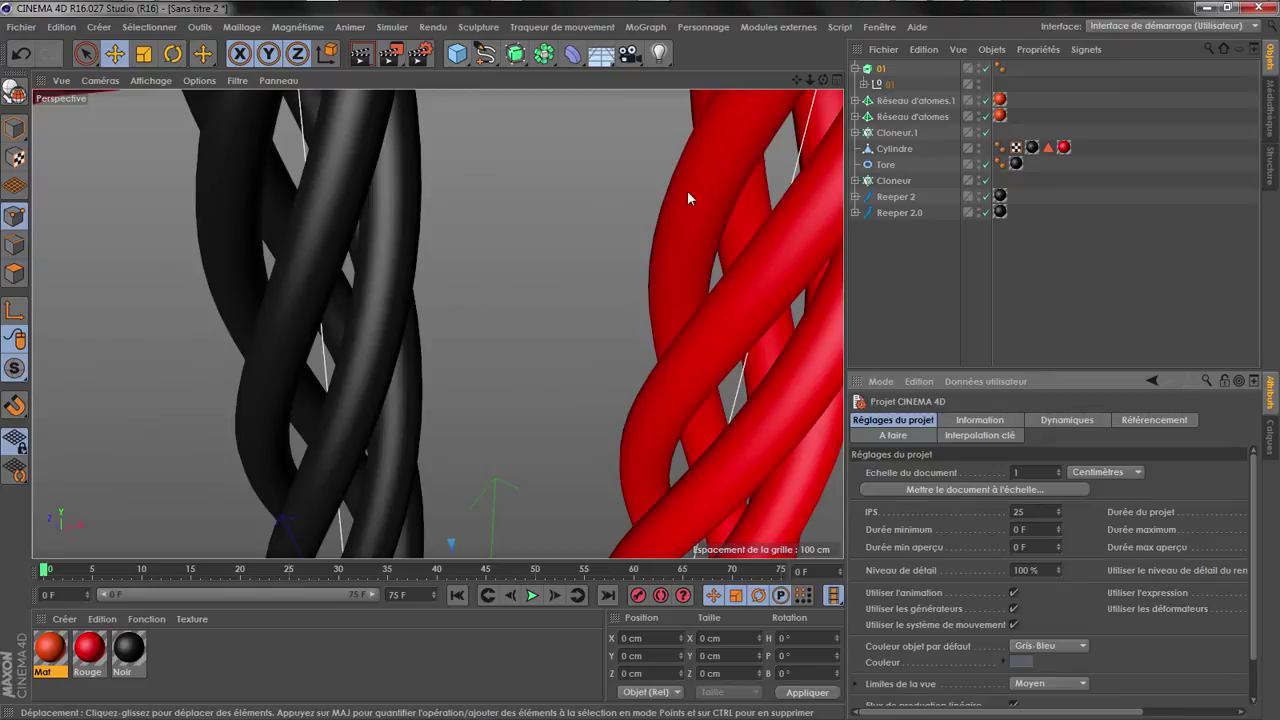
# Display the rescaled model in Gouraud shading with lines and frame the basket
pyautogui.click(151, 80)
pyautogui.click(190, 122)
pyautogui.moveTo(810, 80); pyautogui.dragTo(700, 80)
pyautogui.moveTo(797, 81); pyautogui.dragTo(830, 362)
pyautogui.click(151, 80)
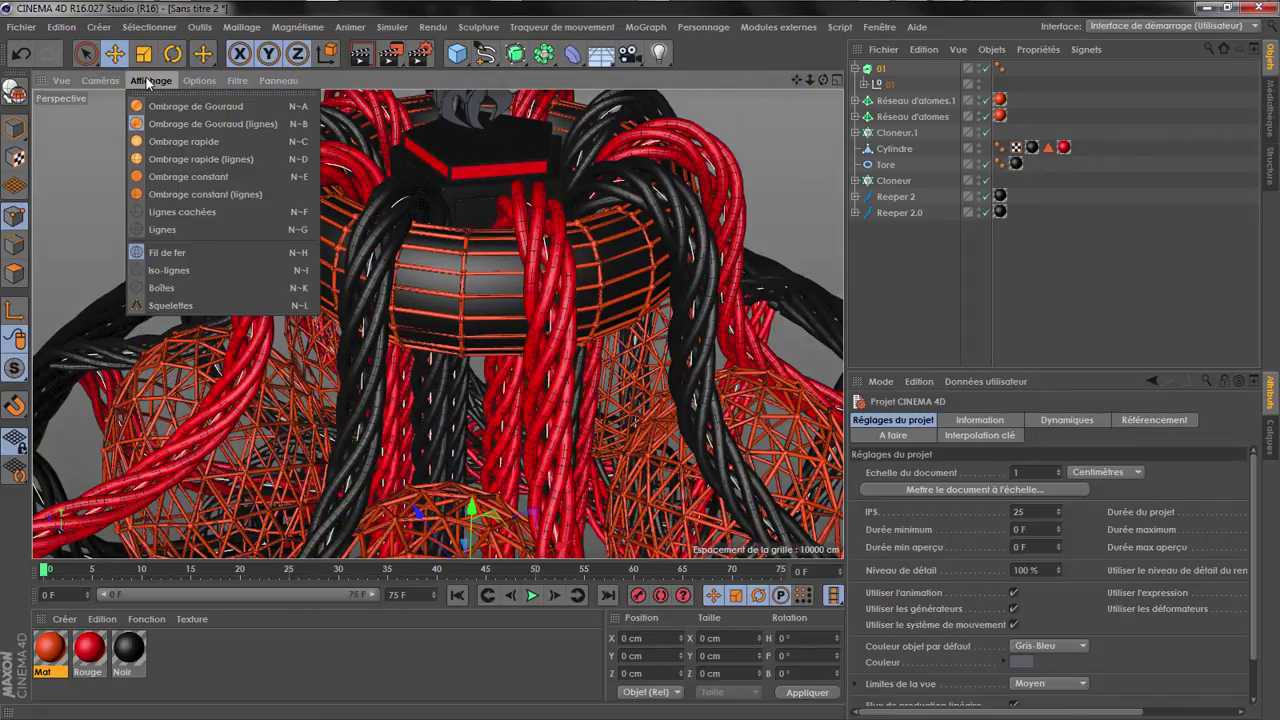
pyautogui.click(178, 124)
# Examine the rope meshes up close and the general and interpolation settings of Reeper 2
pyautogui.scroll(6, 385, 220)
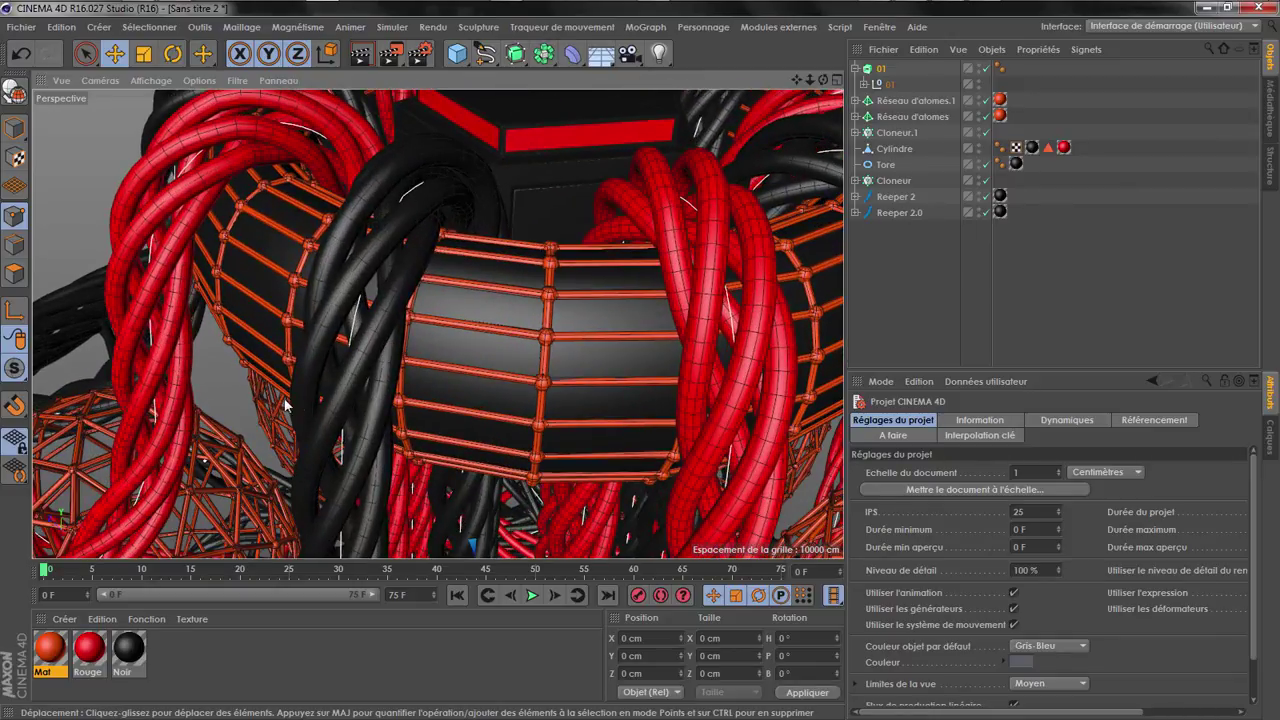
pyautogui.scroll(4, 305, 263)
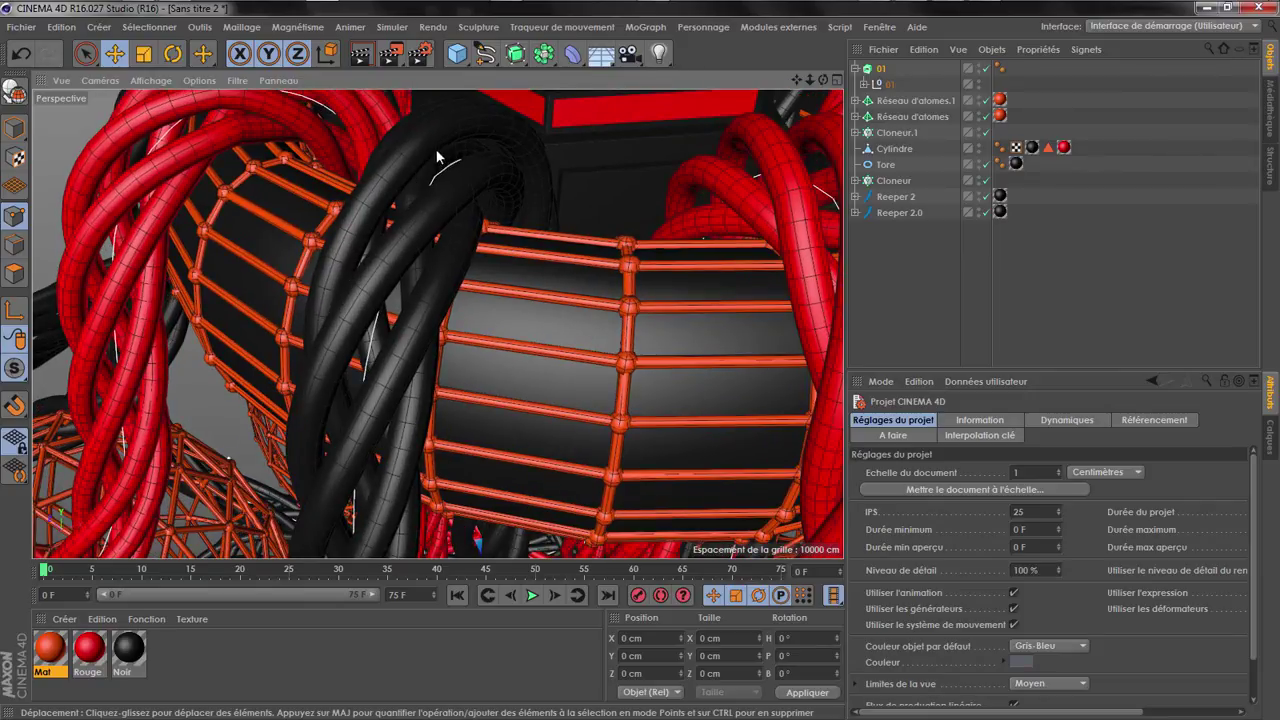
pyautogui.click(910, 198)
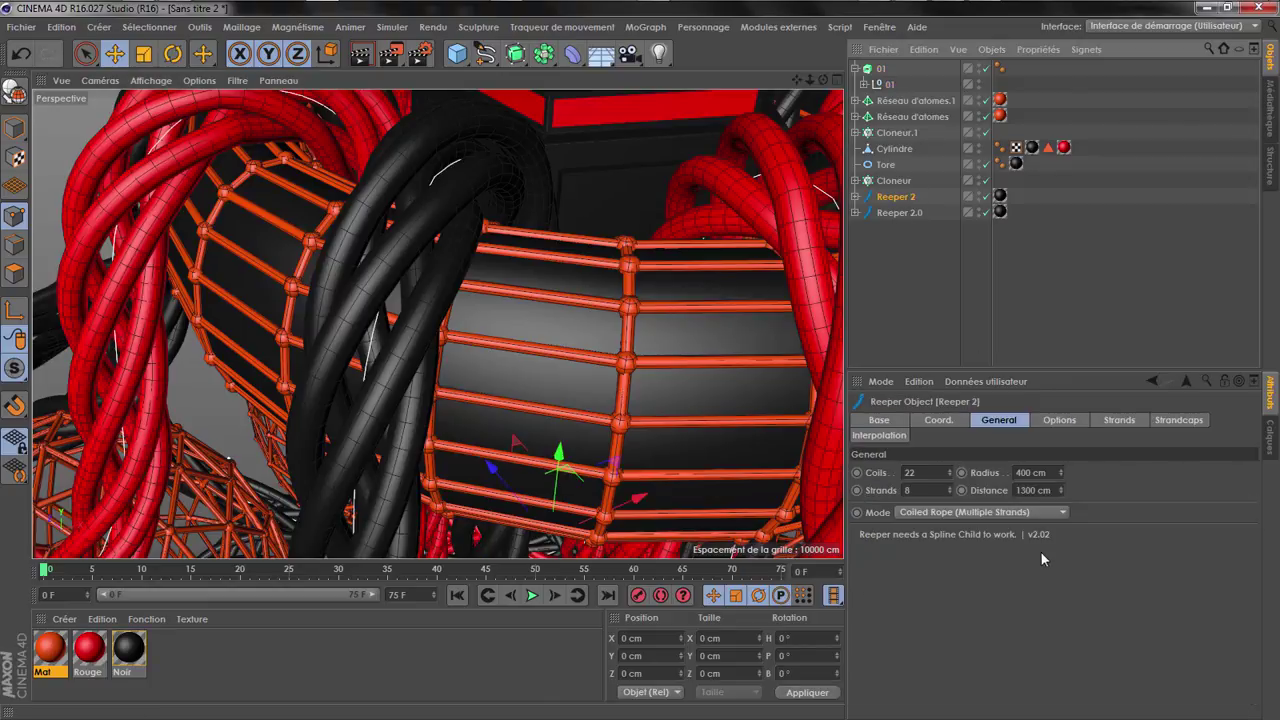
pyautogui.click(880, 436)
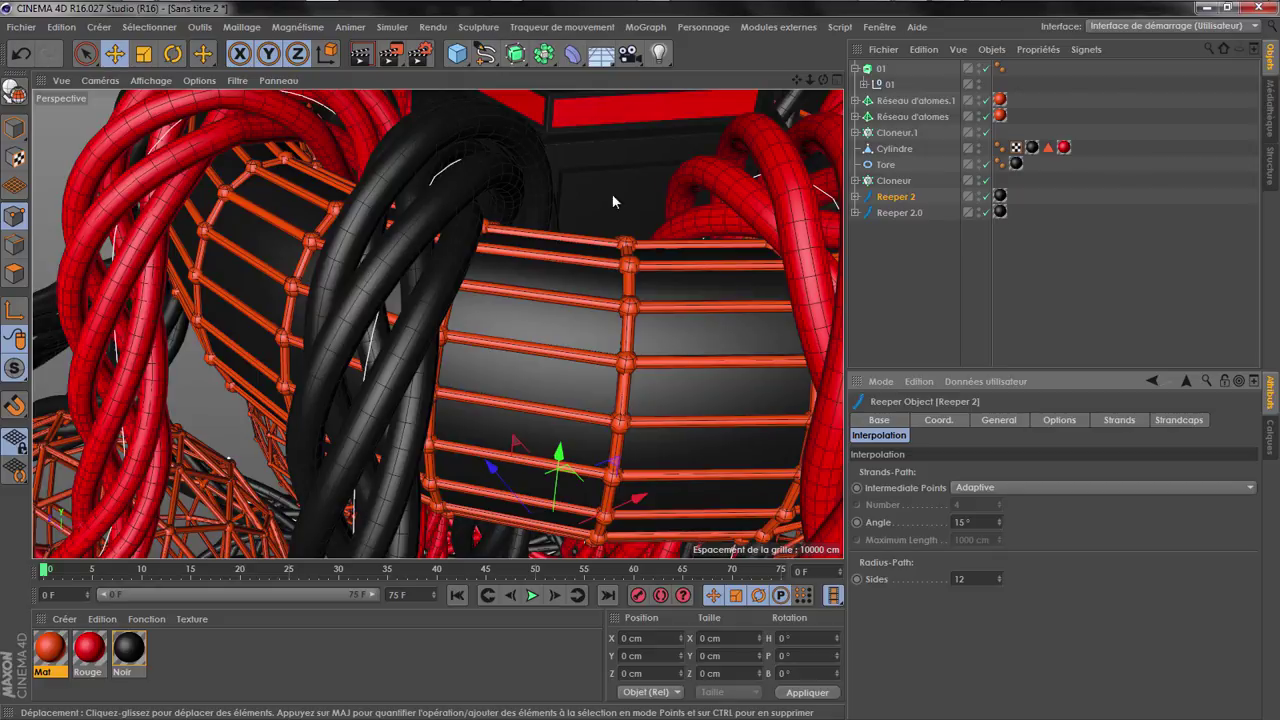
# Add a 200 cm cube, raise it above the pentagonal core near the logo, and reselect the 01 extrusion
pyautogui.moveTo(809, 80); pyautogui.dragTo(580, 86)
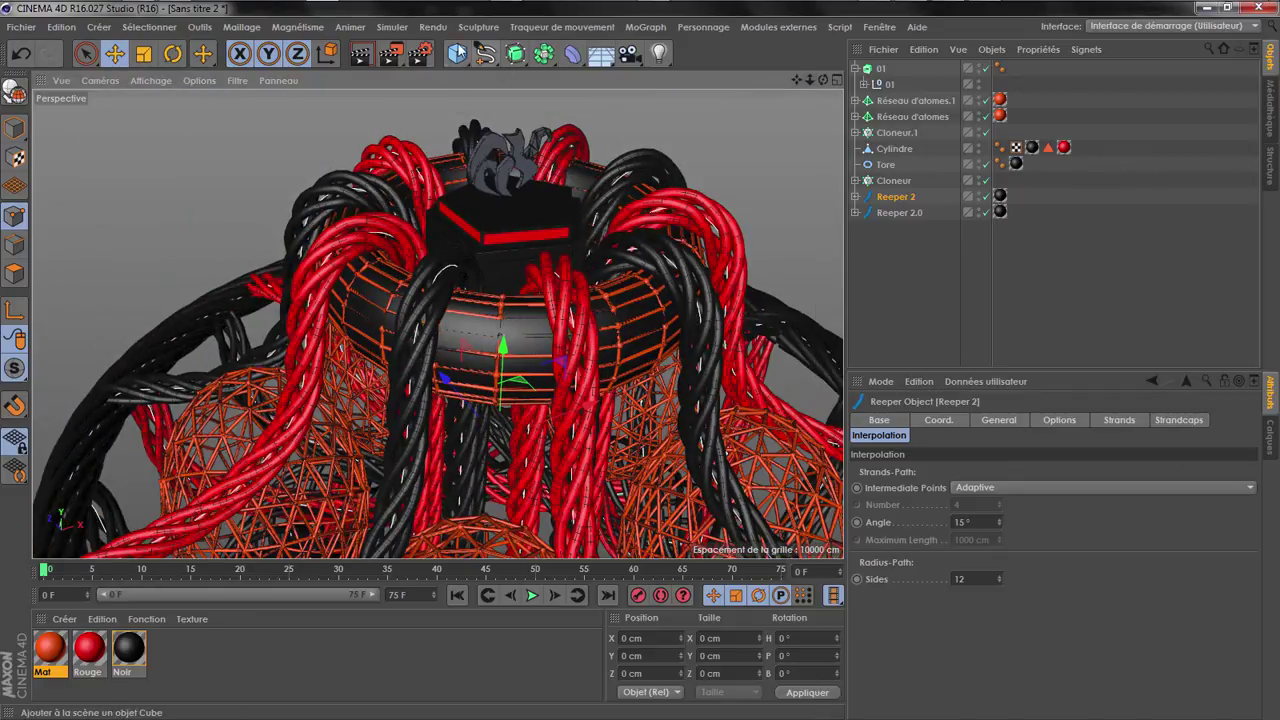
pyautogui.click(456, 53)
pyautogui.moveTo(539, 206); pyautogui.dragTo(530, 112)
pyautogui.keyDown('alt'); pyautogui.moveTo(511, 437); pyautogui.dragTo(434, 619, button='right'); pyautogui.keyUp('alt')
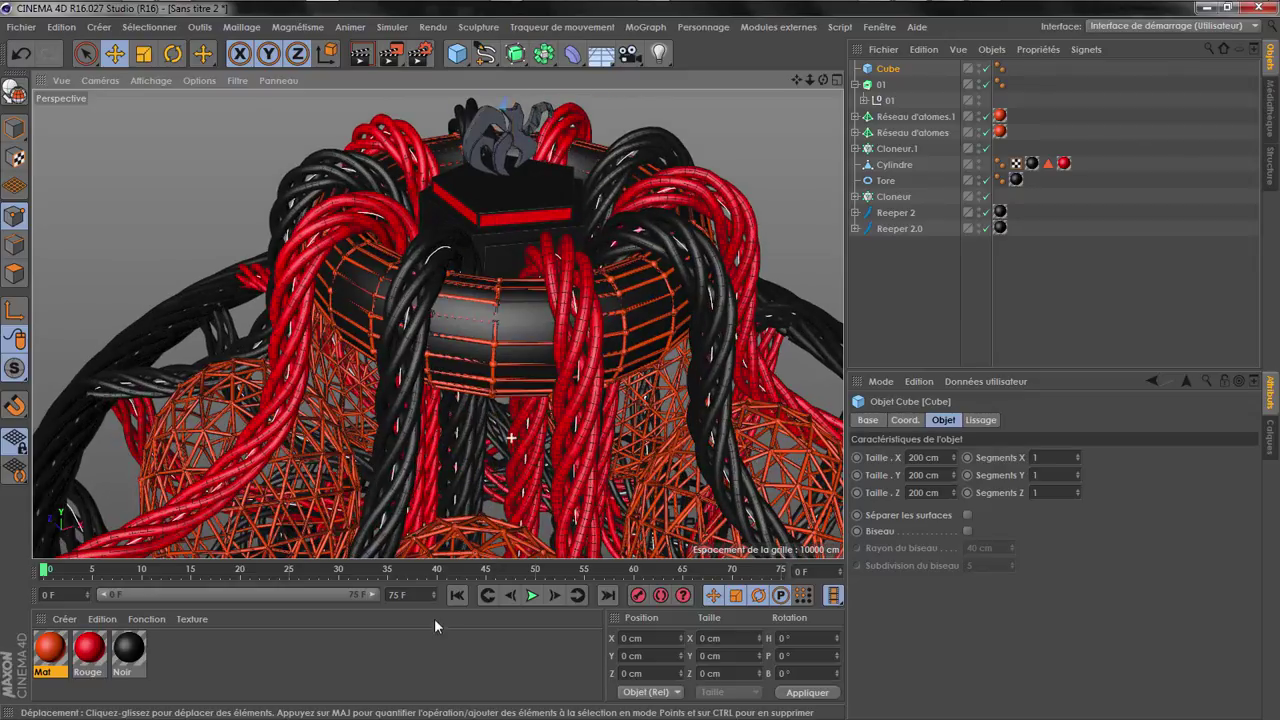
pyautogui.scroll(-1, 496, 409)
pyautogui.scroll(2, 528, 122)
pyautogui.moveTo(809, 79)
pyautogui.mouseDown()
pyautogui.moveTo(745, 82)
pyautogui.moveTo(820, 80)
pyautogui.moveTo(809, 80)
pyautogui.mouseUp()
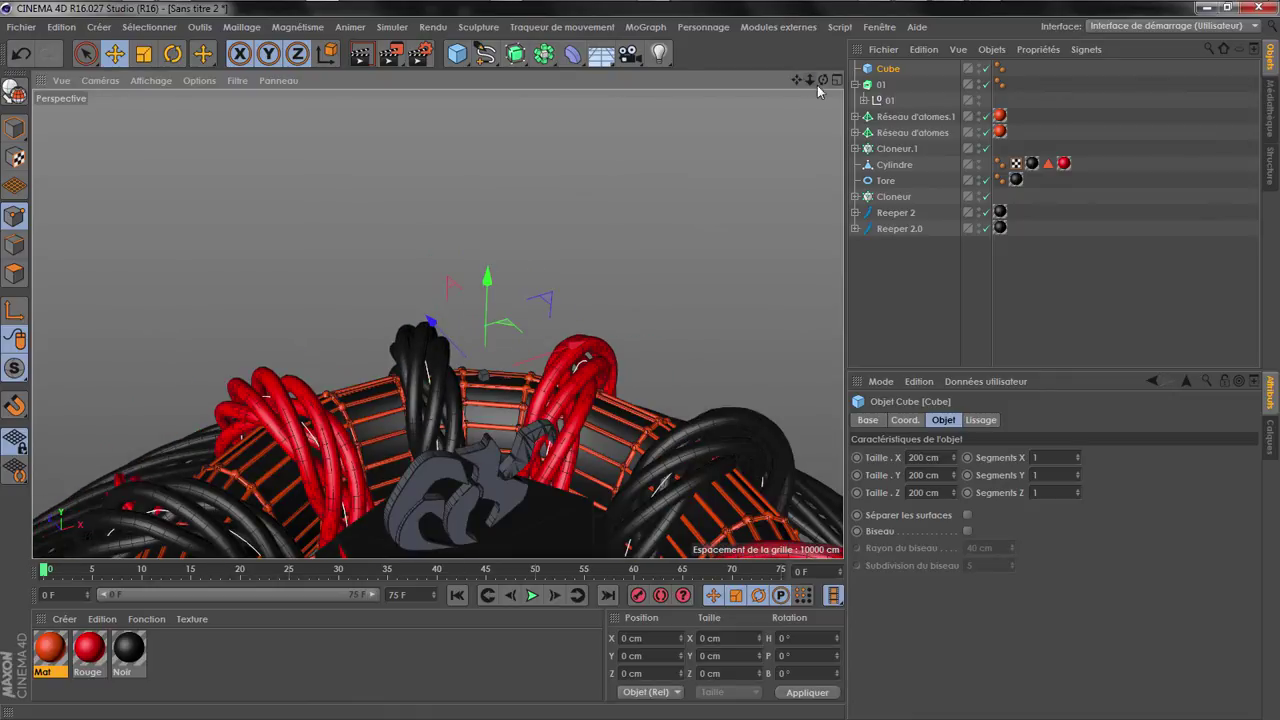
pyautogui.click(880, 84)
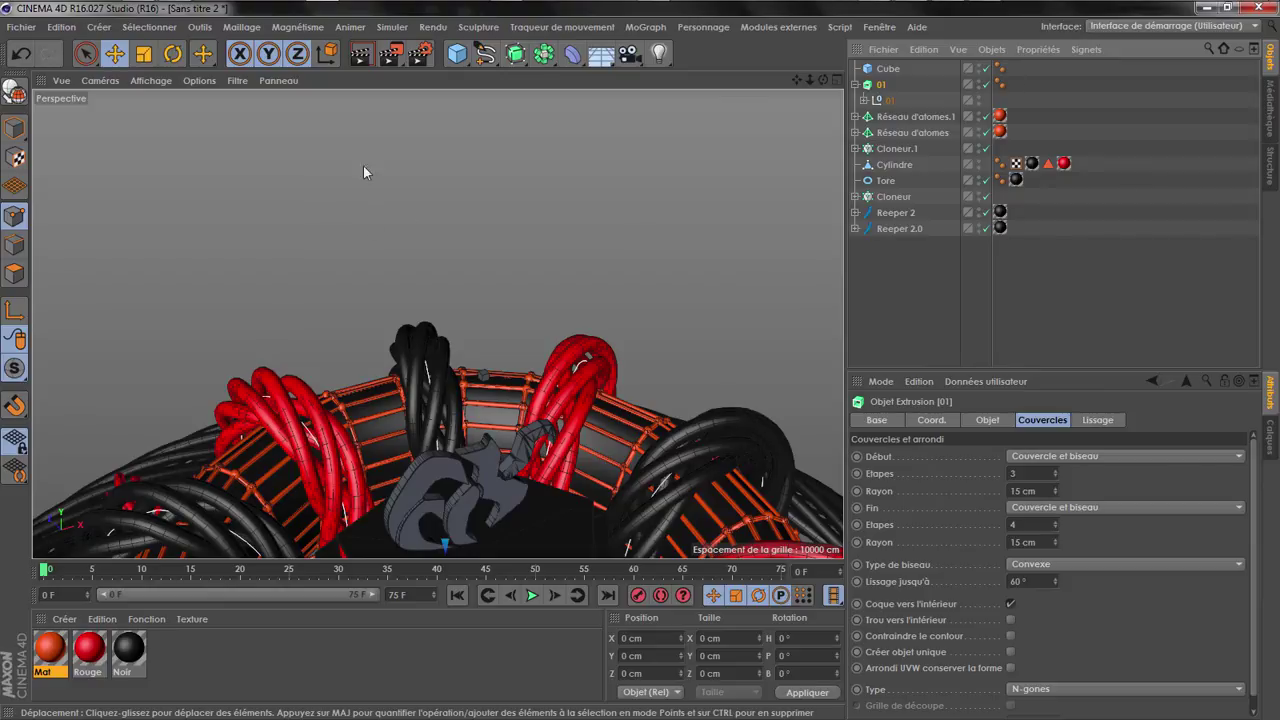
# Undo the latest selection and position changes made to the cube
pyautogui.hotkey('ctrl', 'z')
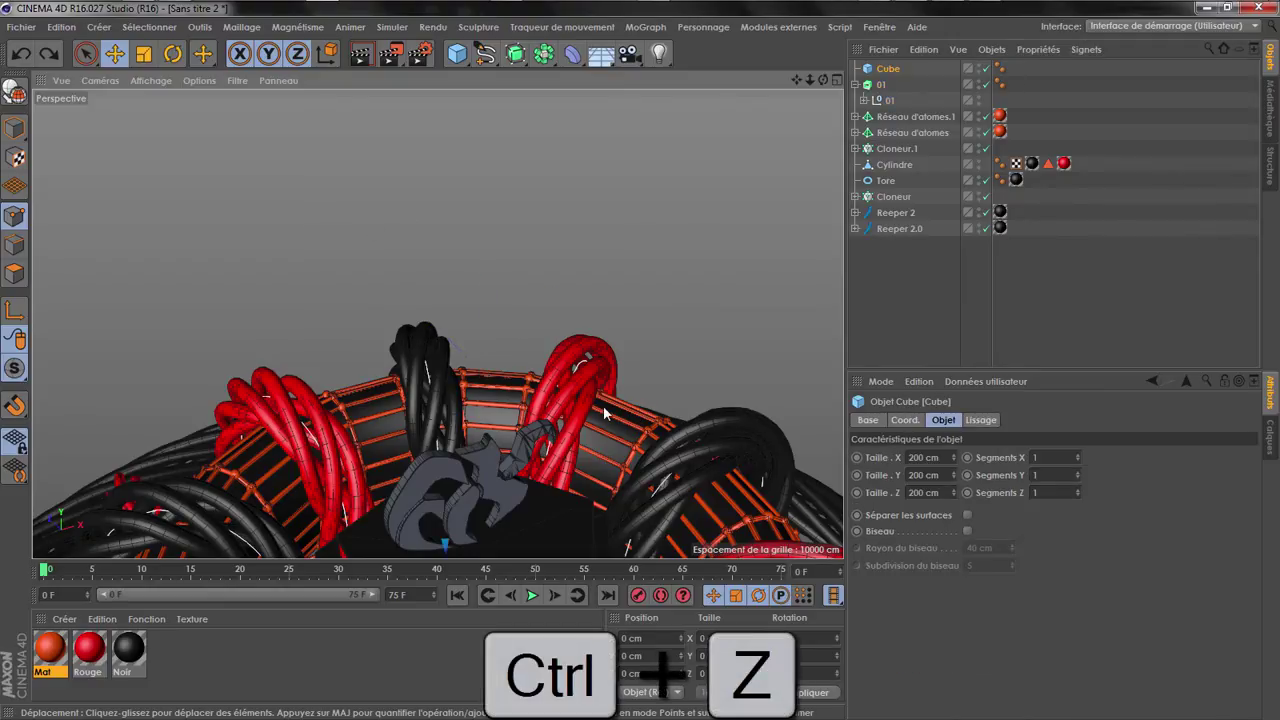
pyautogui.hotkey('ctrl', 'z')
pyautogui.hotkey('ctrl', 'z')
pyautogui.hotkey('ctrl', 'z')
pyautogui.hotkey('ctrl', 'z')
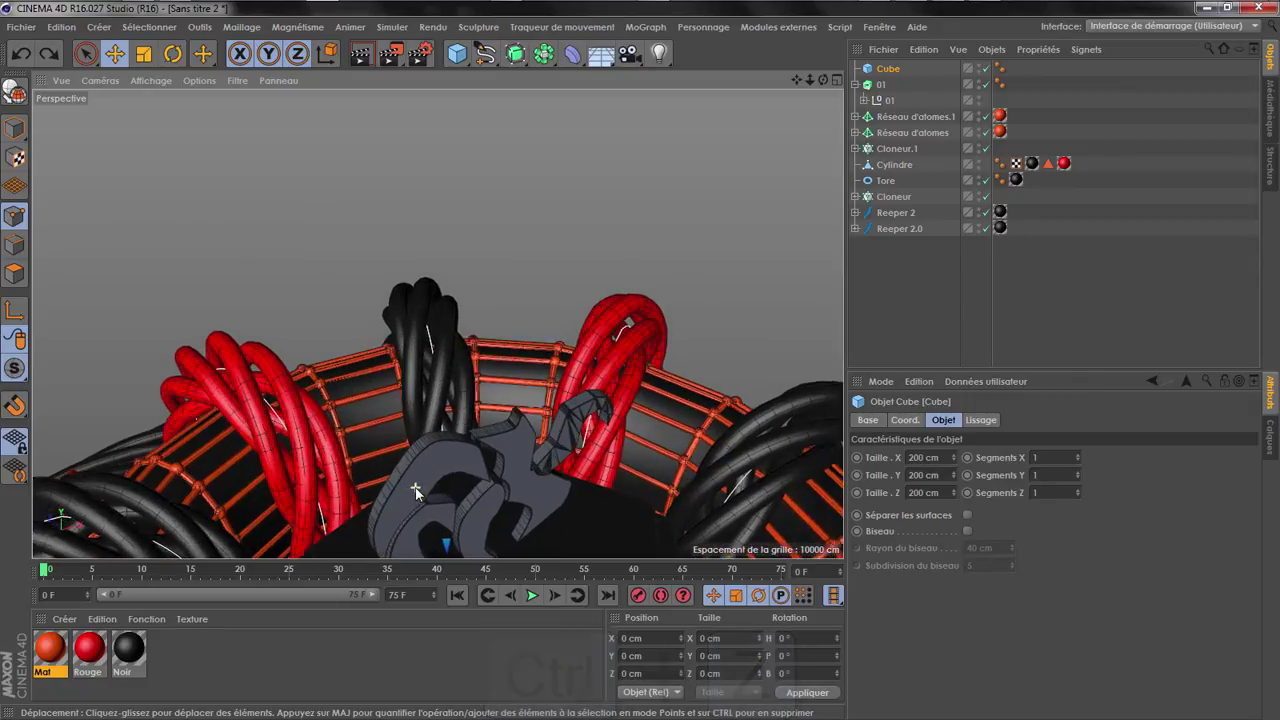
# Scale the whole project down 10 times through the document scale in the project settings, and select the 01 extrusion
pyautogui.hotkey('ctrl', 'd')
pyautogui.click(960, 489)
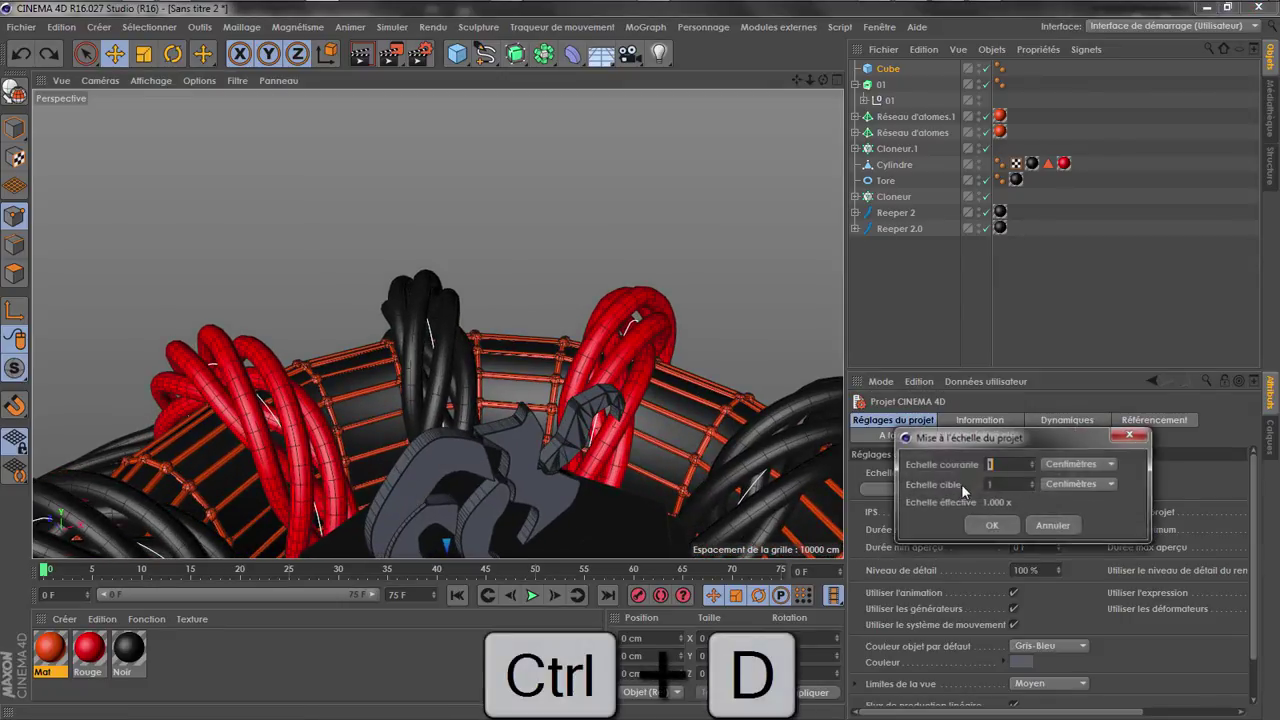
pyautogui.write('0')
pyautogui.click(991, 525)
pyautogui.click(886, 84)
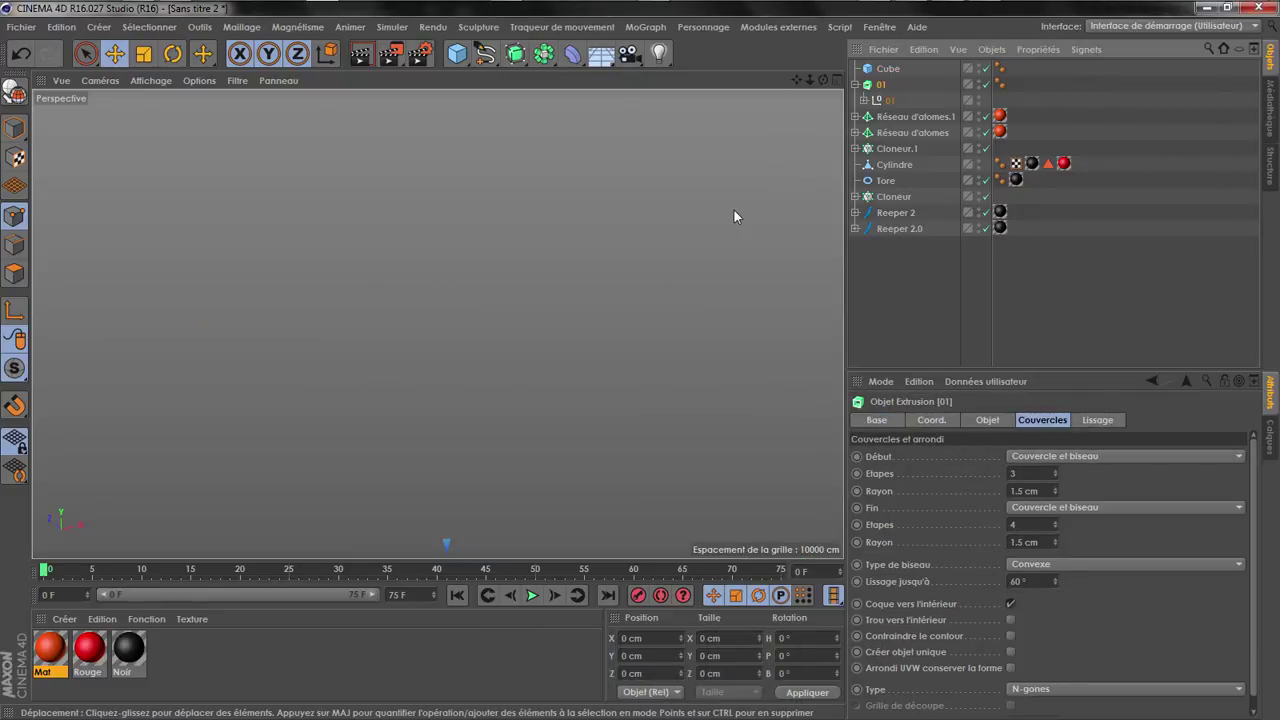
# Frame the rescaled basket and display it in Gouraud shading without lines
pyautogui.press('h')
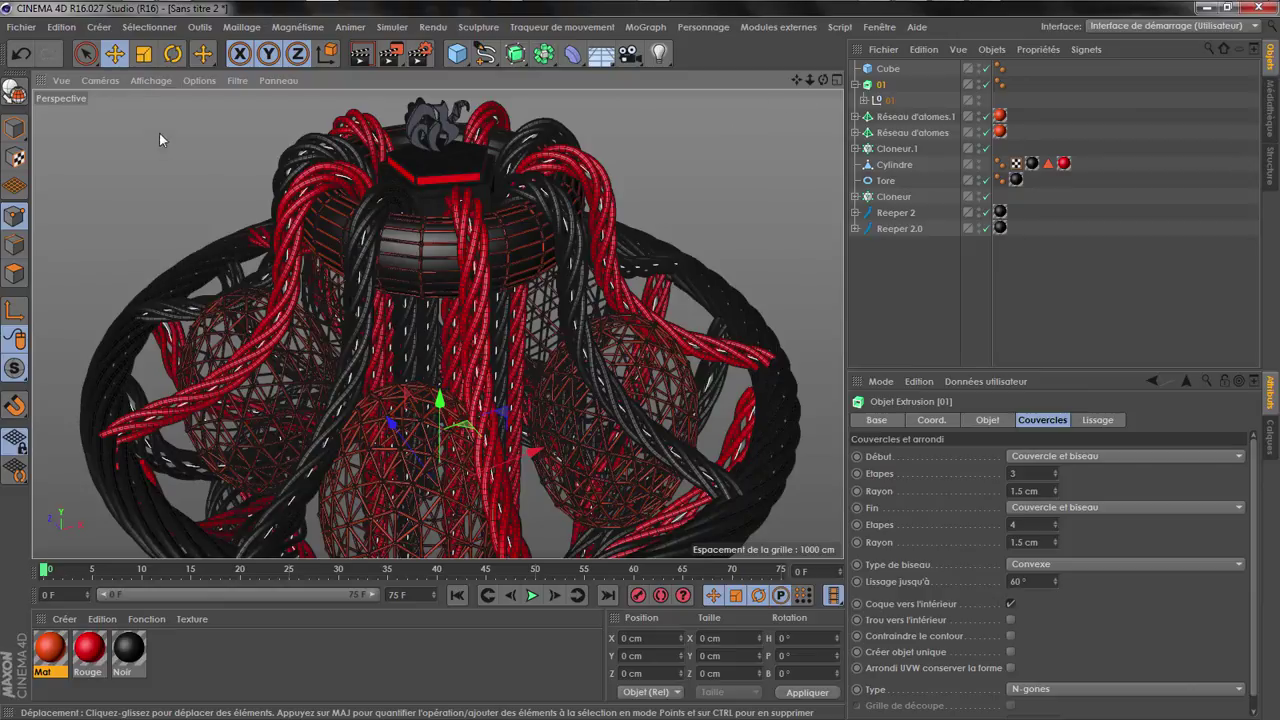
pyautogui.click(142, 78)
pyautogui.click(149, 110)
# Add a 200 cm cube, raise it above the pentagonal core to compare it with the logo, and undo the move
pyautogui.scroll(2, 366, 129)
pyautogui.keyDown('alt'); pyautogui.moveTo(367, 133); pyautogui.dragTo(468, 293); pyautogui.keyUp('alt')
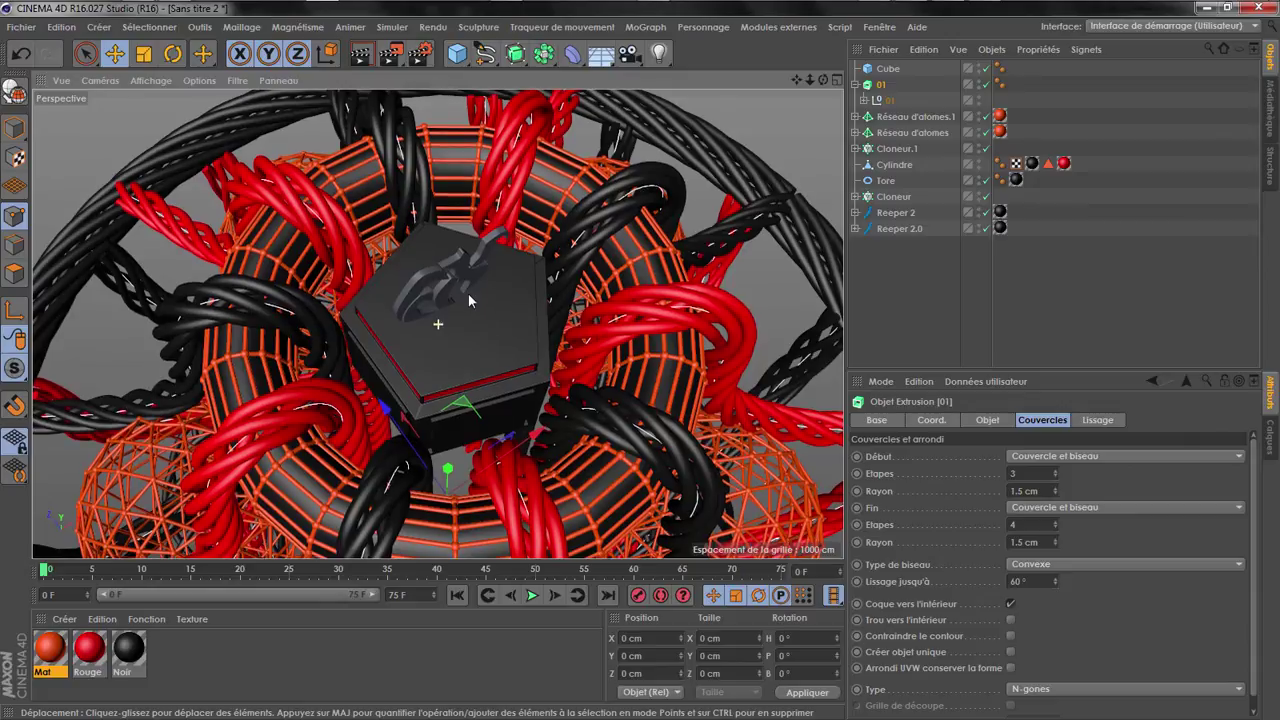
pyautogui.scroll(4, 468, 293)
pyautogui.click(457, 53)
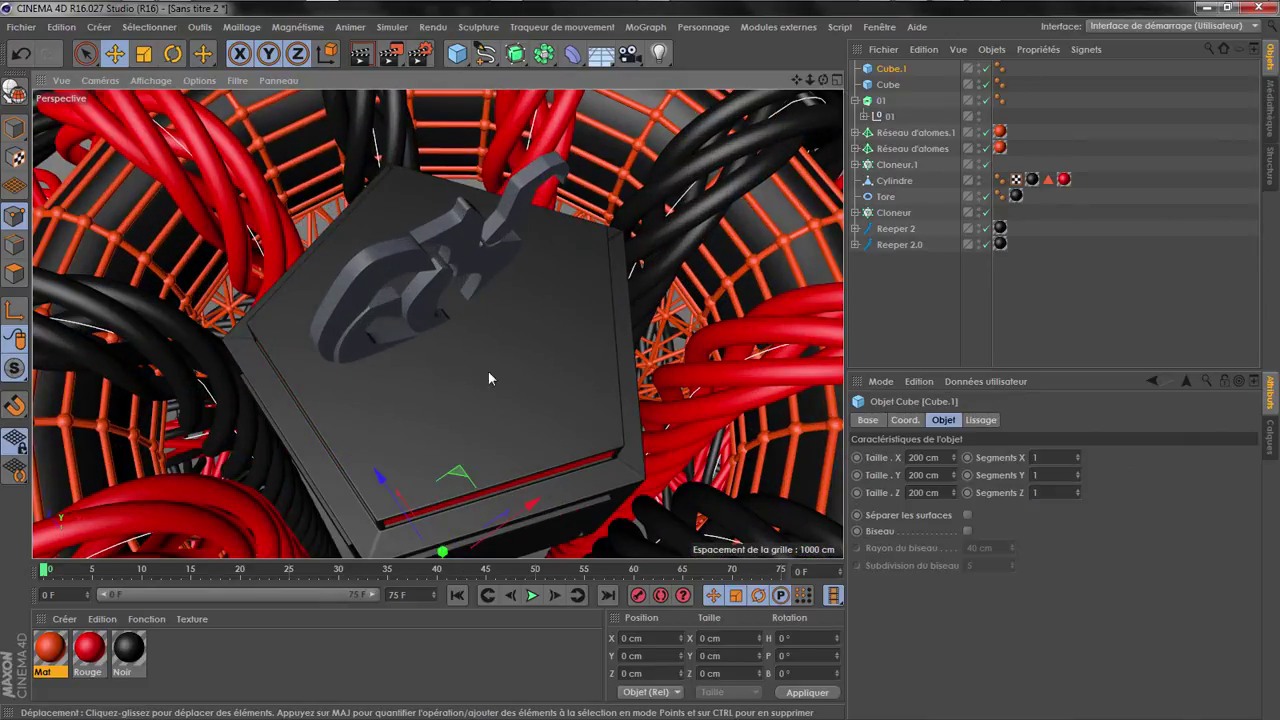
pyautogui.moveTo(450, 510); pyautogui.dragTo(445, 222)
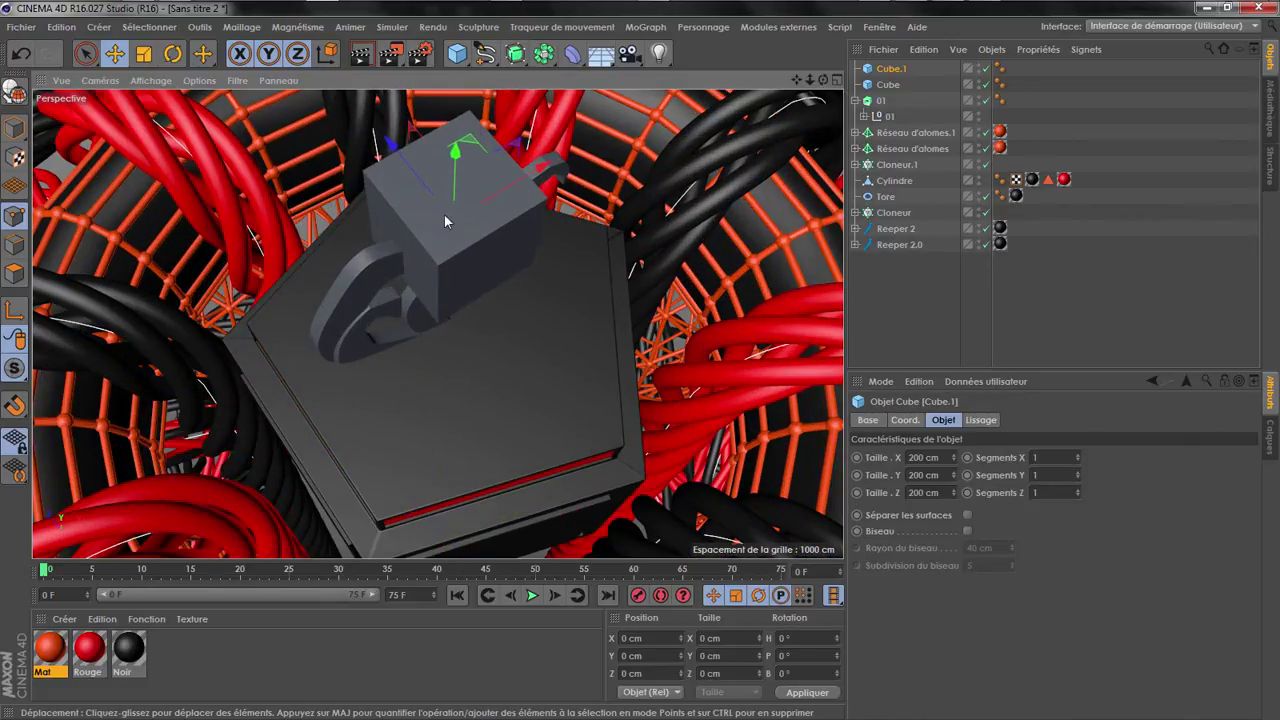
pyautogui.click(21, 54)
pyautogui.scroll(2, 325, 176)
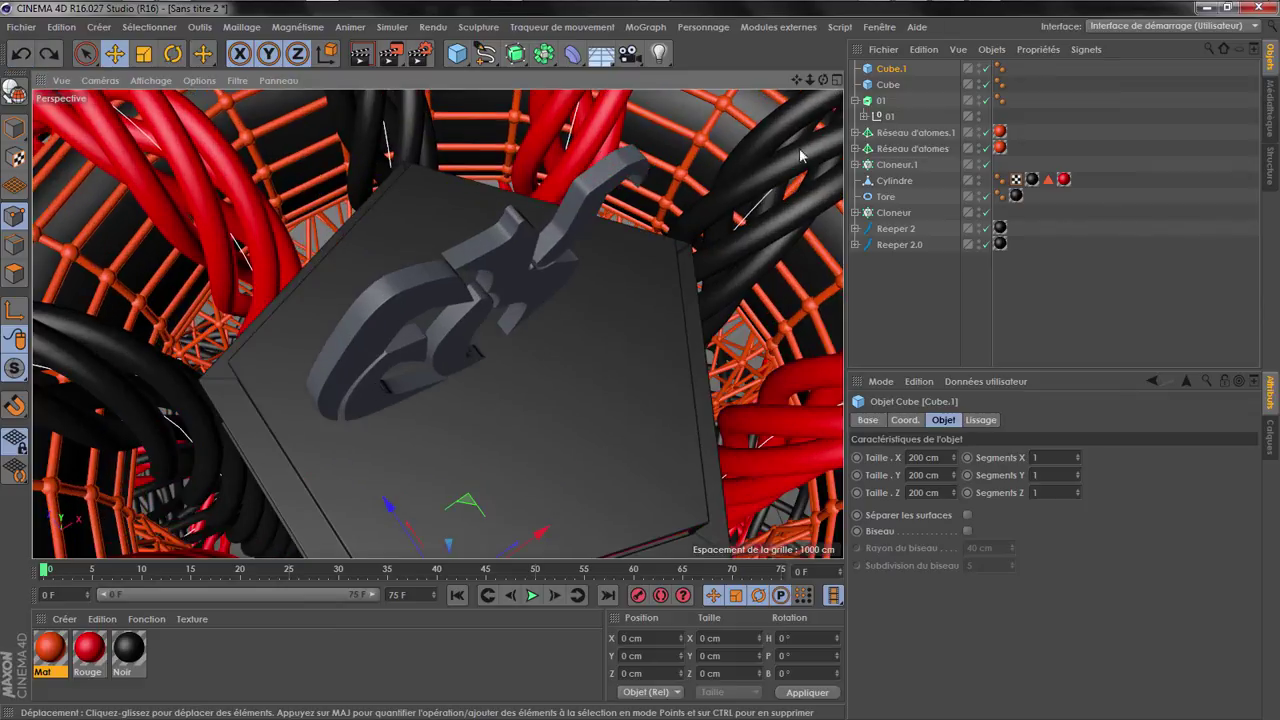
# Delete both comparison cubes from the scene
pyautogui.keyDown('ctrl'); pyautogui.click(886, 84); pyautogui.keyUp('ctrl')
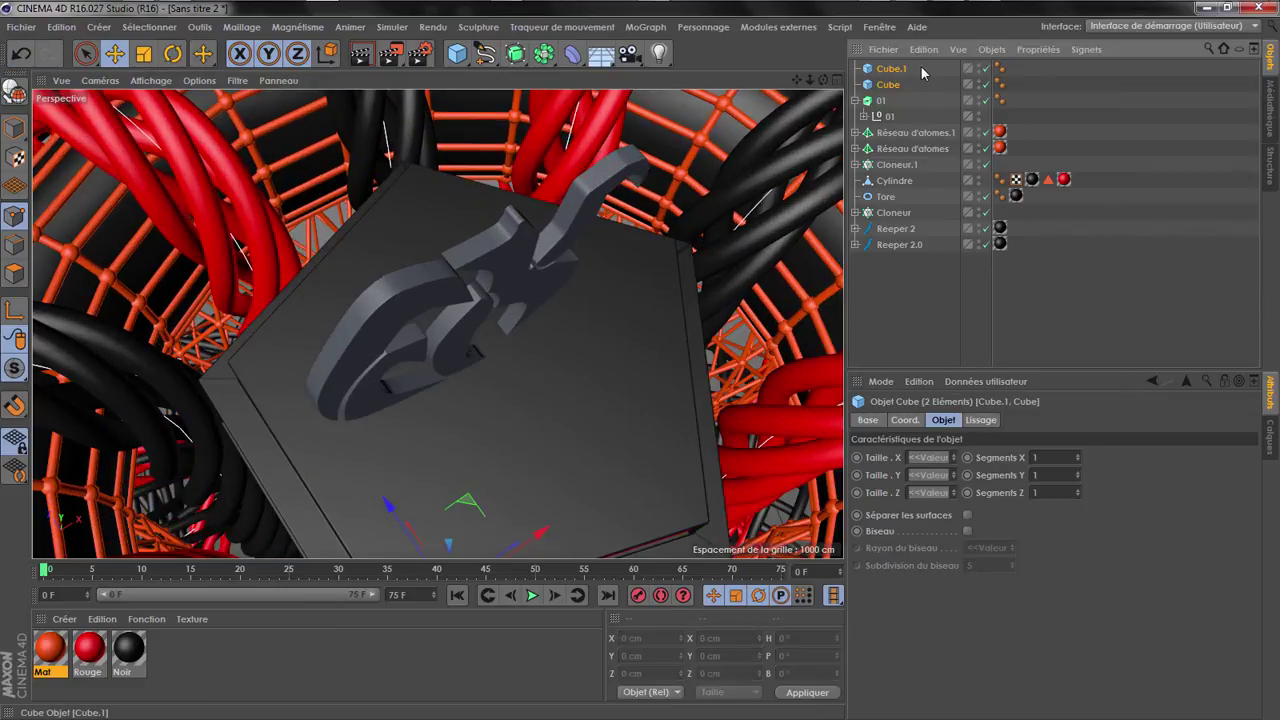
pyautogui.press('Delete')
pyautogui.scroll(1, 313, 377)
pyautogui.keyDown('alt'); pyautogui.moveTo(426, 210); pyautogui.dragTo(443, 300); pyautogui.keyUp('alt')
pyautogui.moveTo(463, 390)
pyautogui.keyDown('alt'); pyautogui.mouseDown()
pyautogui.moveTo(469, 429)
pyautogui.moveTo(481, 312)
pyautogui.moveTo(456, 368)
pyautogui.mouseUp(); pyautogui.keyUp('alt')
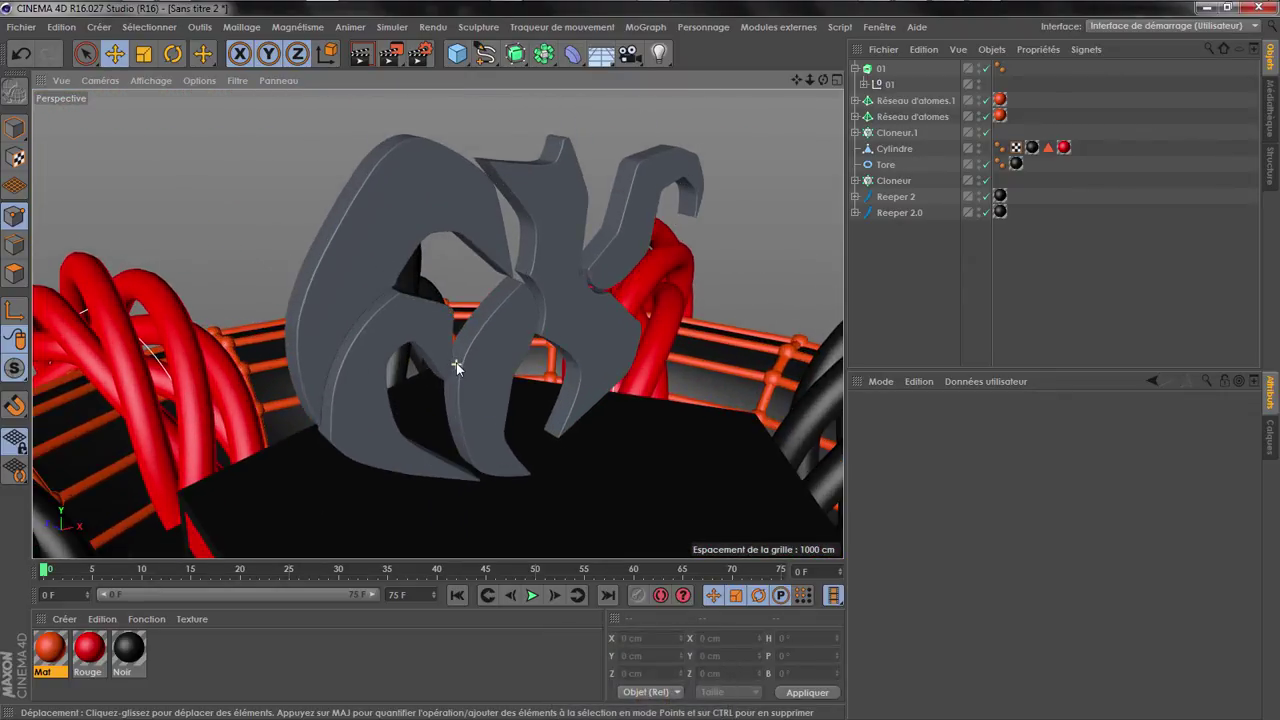
# Duplicate the 01 logo extrusion and set the copy's Z position to 27 cm
pyautogui.click(857, 69)
pyautogui.keyDown('ctrl'); pyautogui.moveTo(868, 70); pyautogui.dragTo(870, 77); pyautogui.keyUp('ctrl')
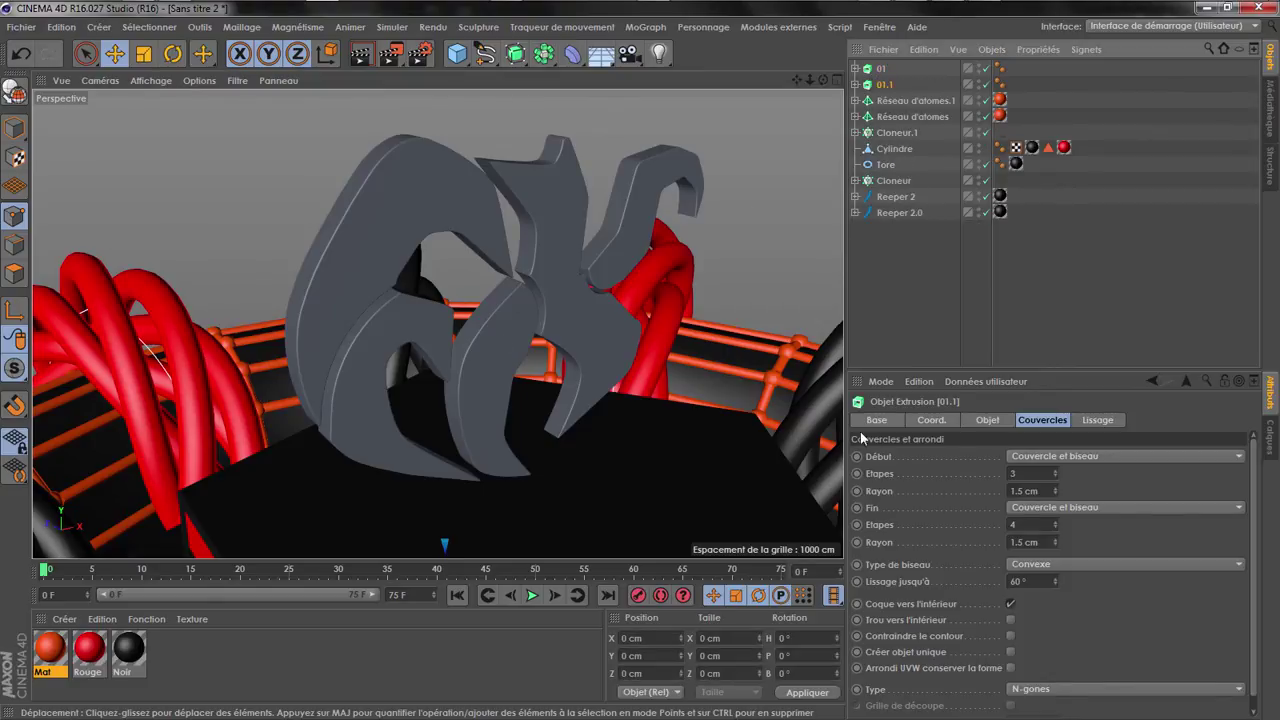
pyautogui.click(938, 420)
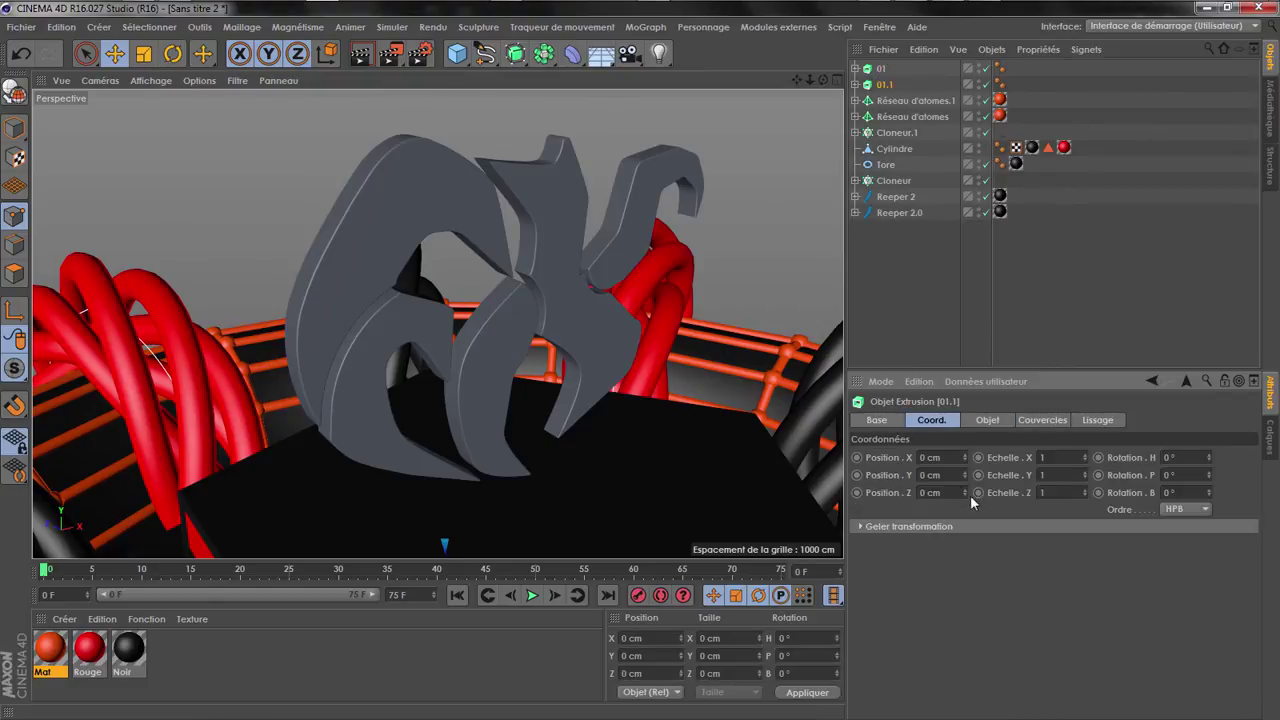
pyautogui.moveTo(966, 492); pyautogui.dragTo(969, 471)
pyautogui.keyDown('alt'); pyautogui.moveTo(491, 345); pyautogui.dragTo(708, 396); pyautogui.keyUp('alt')
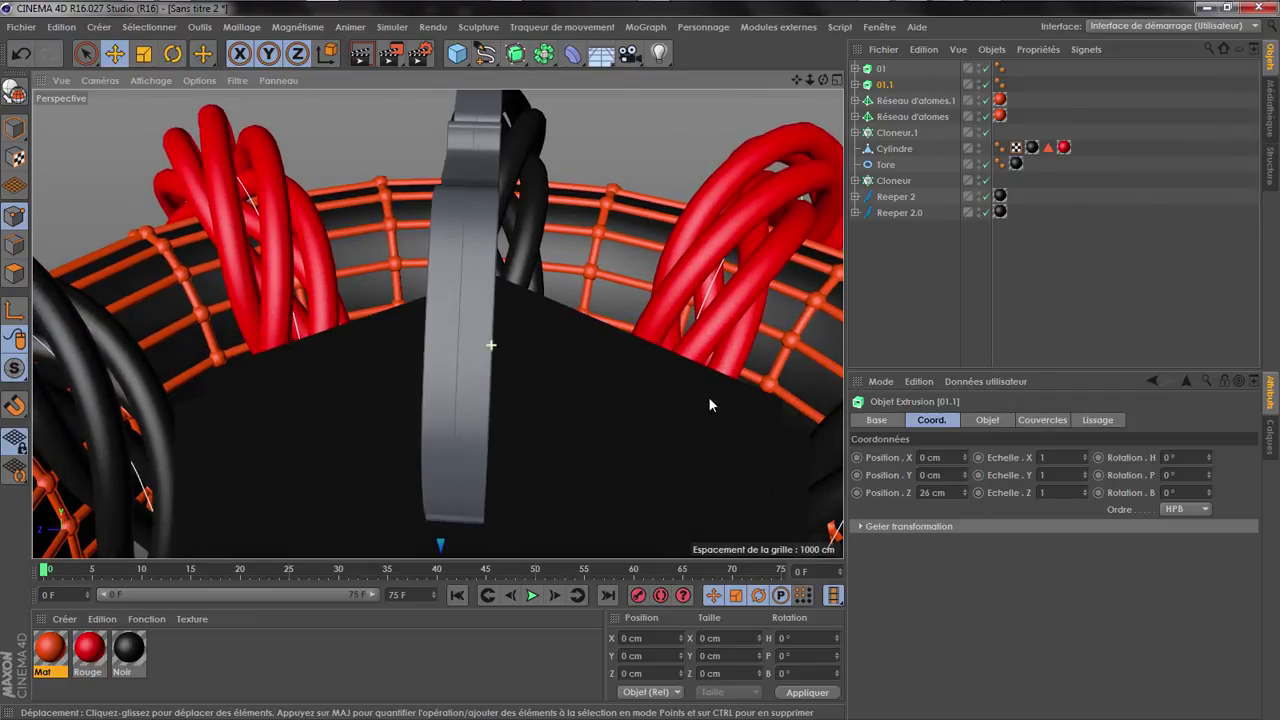
pyautogui.click(965, 489)
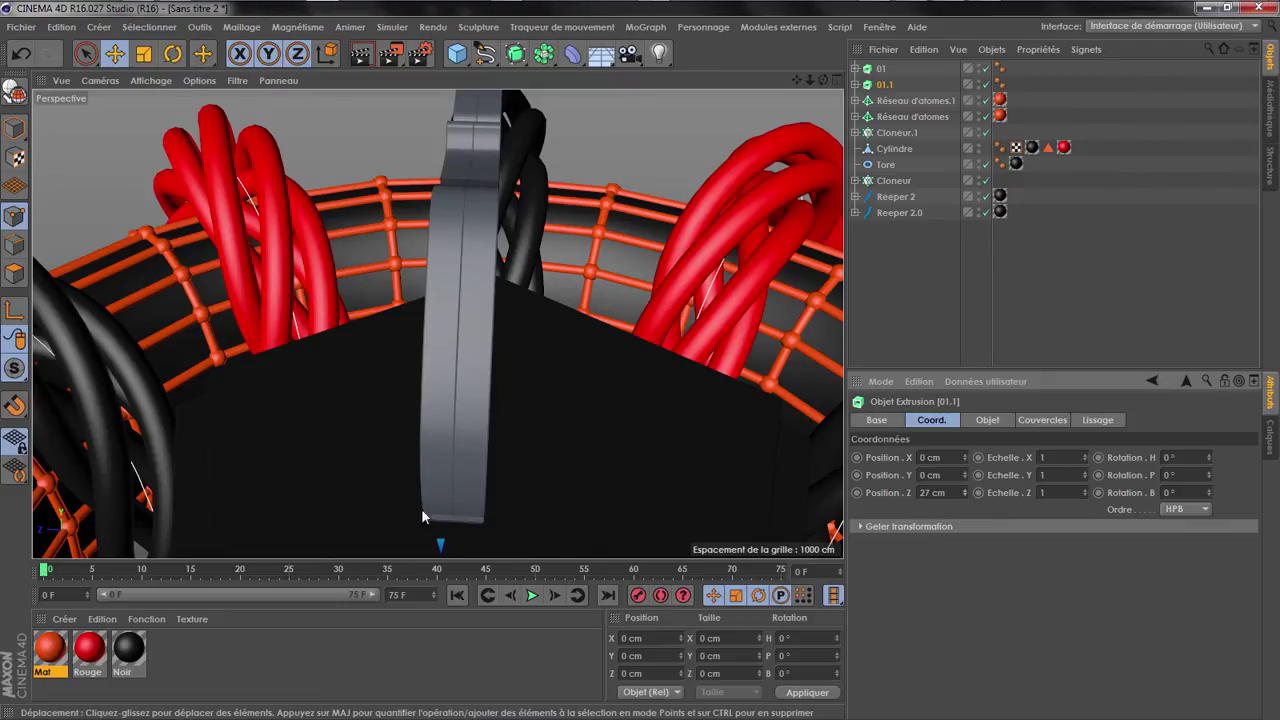
# Duplicate the offset logo extrusion and rename the two copies 02 and 03
pyautogui.scroll(2, 436, 381)
pyautogui.keyDown('alt'); pyautogui.moveTo(493, 284); pyautogui.dragTo(506, 402); pyautogui.keyUp('alt')
pyautogui.keyDown('alt'); pyautogui.moveTo(567, 373); pyautogui.dragTo(619, 390); pyautogui.keyUp('alt')
pyautogui.keyDown('ctrl'); pyautogui.moveTo(886, 86); pyautogui.dragTo(888, 93); pyautogui.keyUp('ctrl')
pyautogui.doubleClick(887, 87)
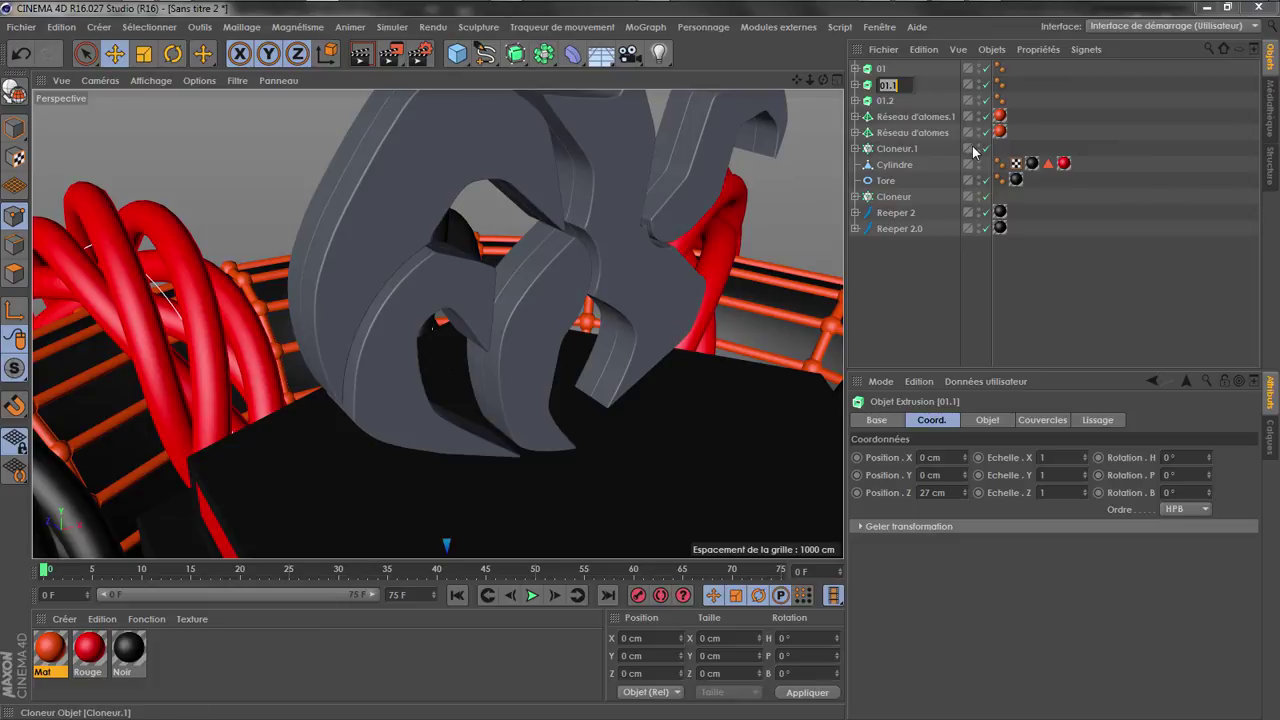
pyautogui.write('02')
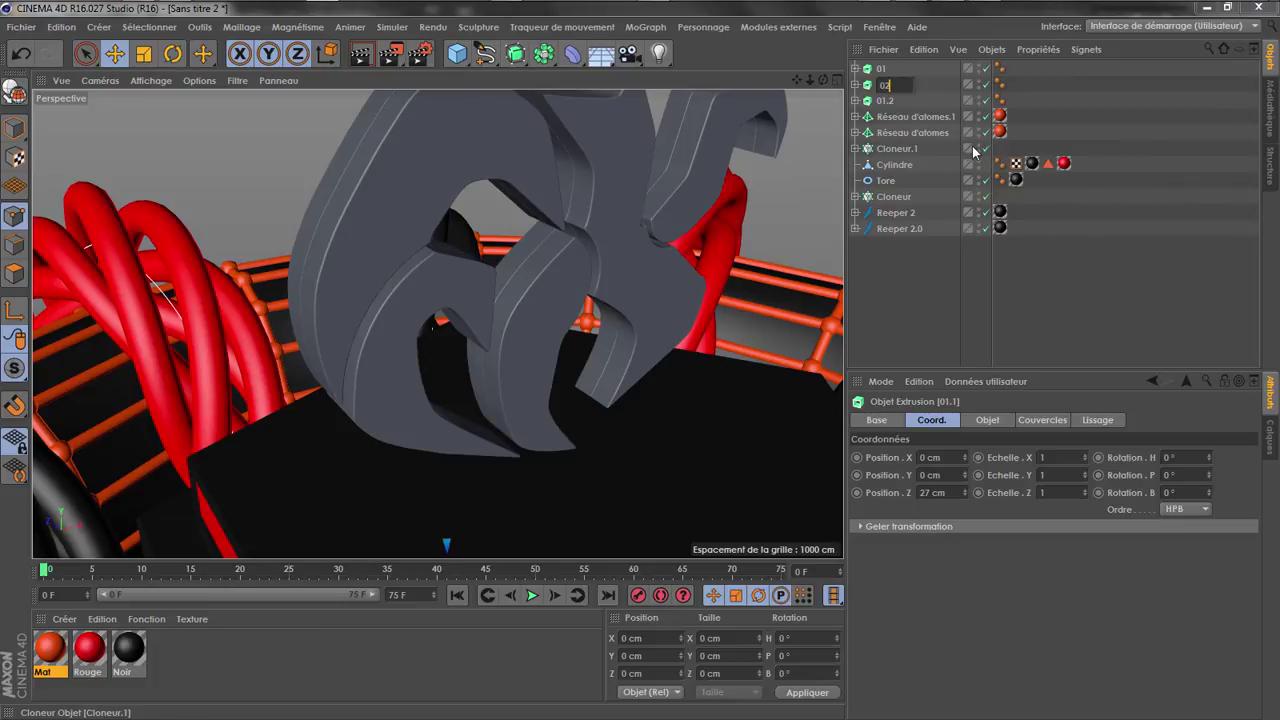
pyautogui.click(891, 101)
pyautogui.press('0')
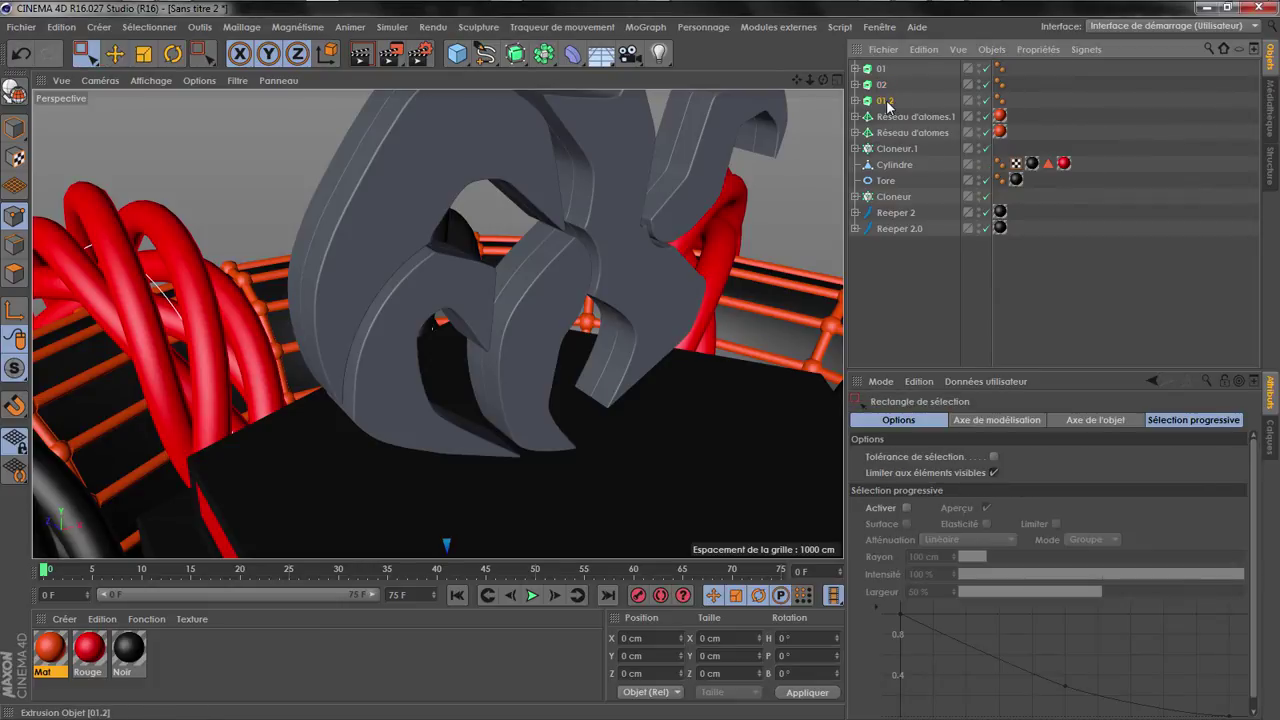
pyautogui.doubleClick(886, 101)
pyautogui.write('03')
pyautogui.press('Return')
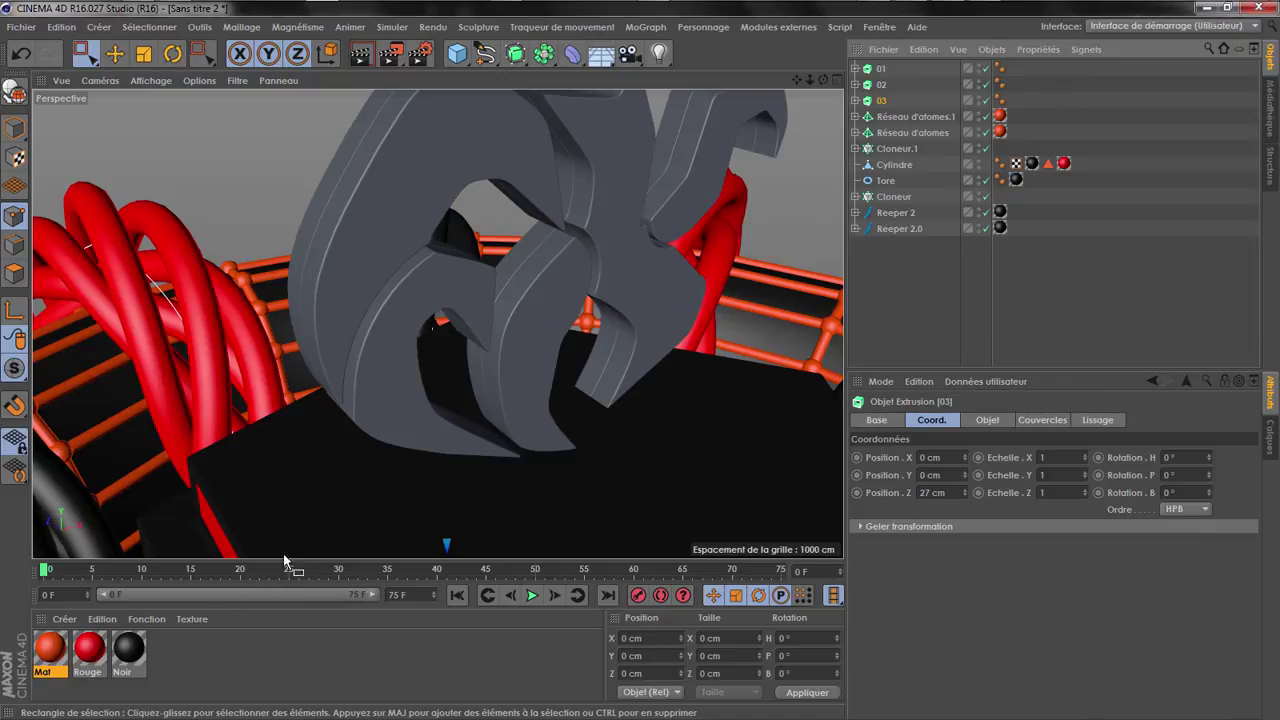
# Apply the Rouge material to extrusions 01 and 03 and the orange Mat material to extrusion 02
pyautogui.click(89, 650)
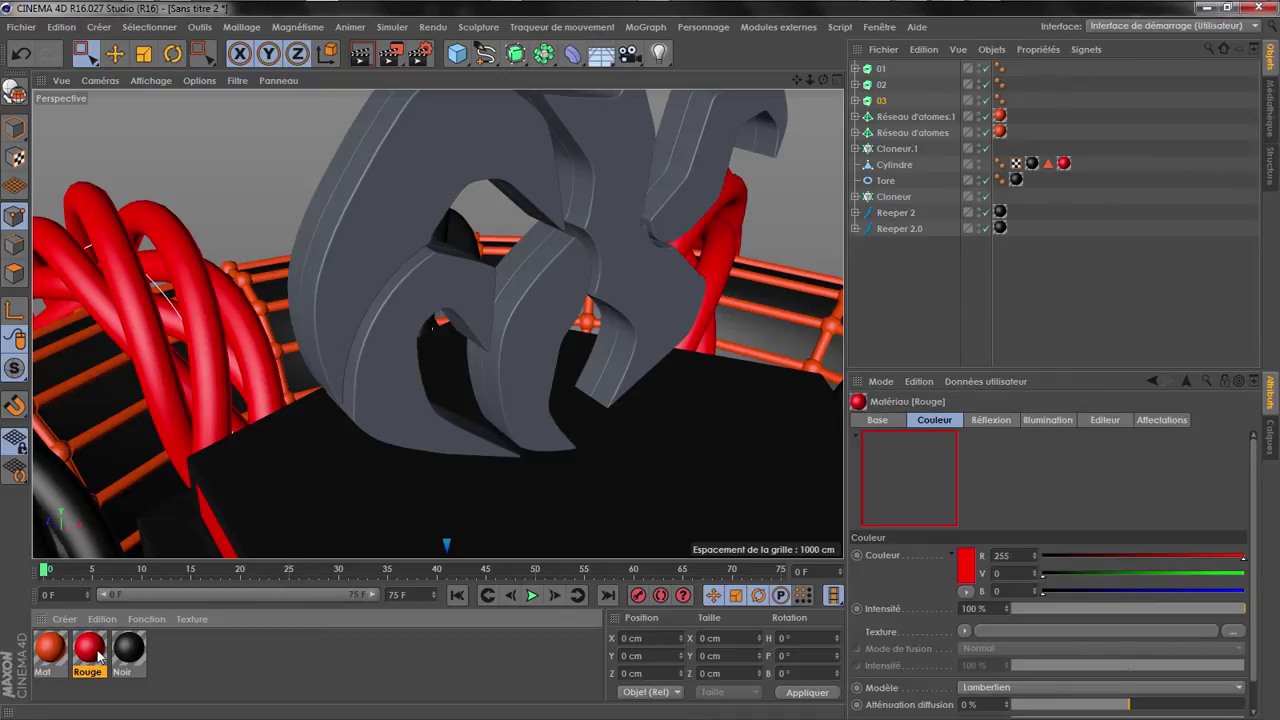
pyautogui.click(58, 655)
pyautogui.moveTo(880, 92); pyautogui.dragTo(886, 100)
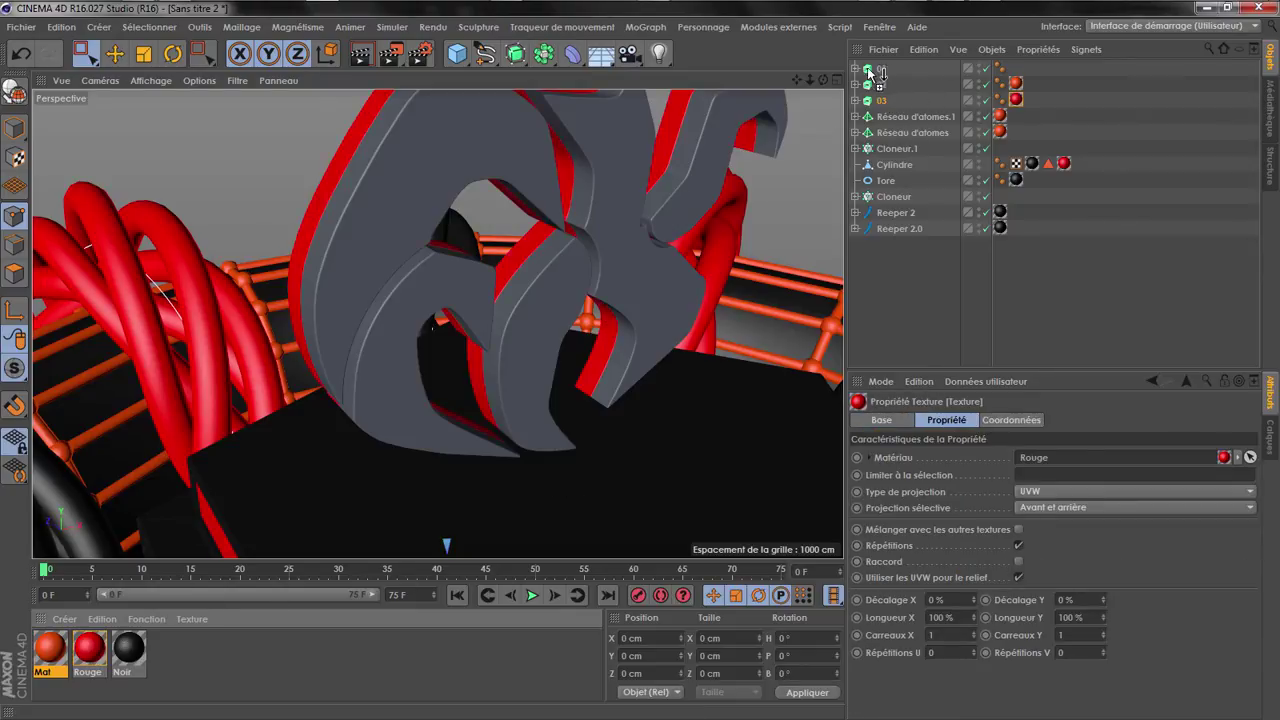
pyautogui.moveTo(886, 70); pyautogui.dragTo(885, 68)
pyautogui.click(1095, 102)
# Shift extrusion 03 further along Z to place it behind extrusion 02, and reselect the 01 extrusion
pyautogui.keyDown('alt'); pyautogui.moveTo(483, 303); pyautogui.dragTo(606, 302); pyautogui.keyUp('alt')
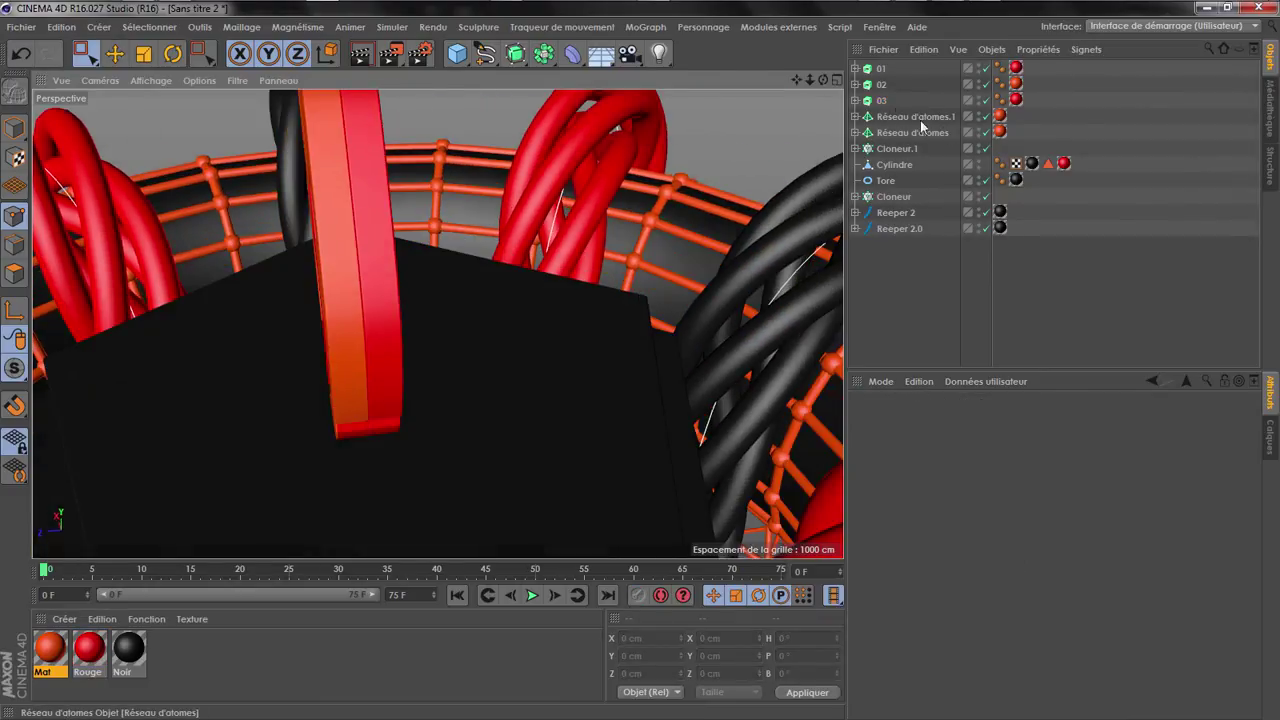
pyautogui.click(882, 100)
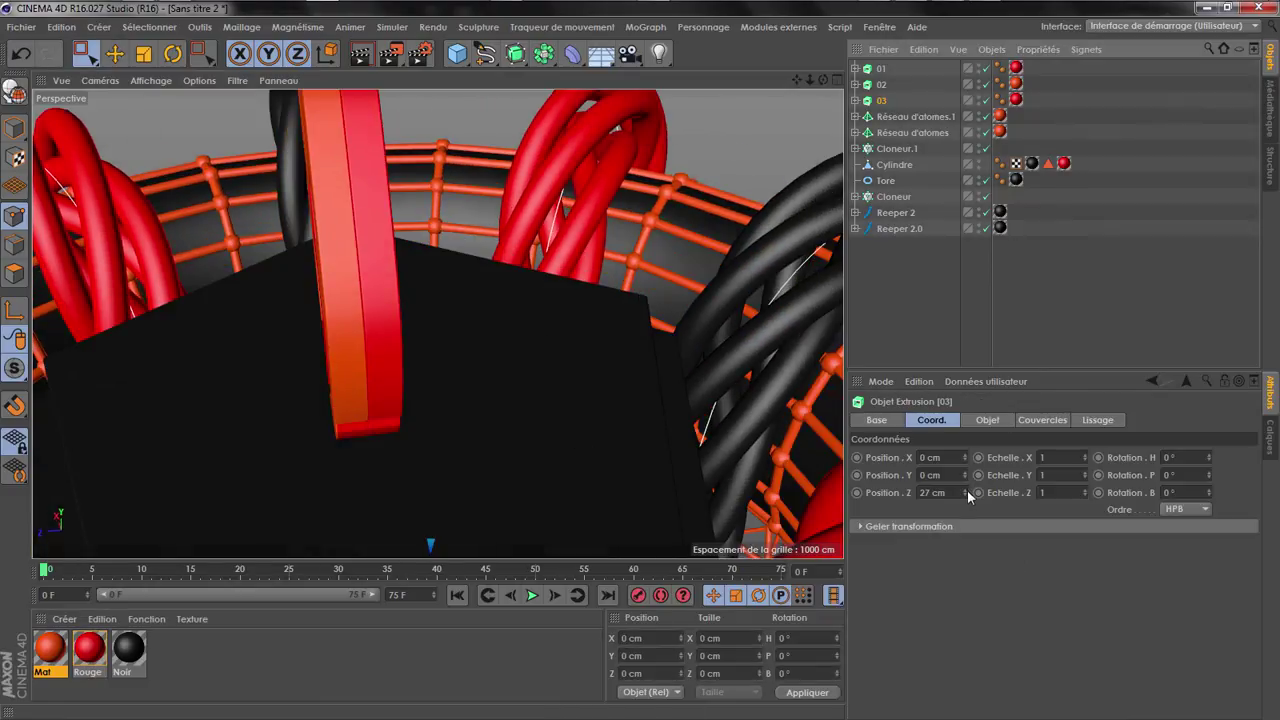
pyautogui.moveTo(965, 492)
pyautogui.mouseDown()
pyautogui.moveTo(965, 460)
pyautogui.moveTo(965, 472)
pyautogui.mouseUp()
pyautogui.keyDown('alt'); pyautogui.moveTo(413, 350); pyautogui.dragTo(390, 260); pyautogui.keyUp('alt')
pyautogui.keyDown('alt'); pyautogui.moveTo(670, 325); pyautogui.dragTo(352, 374); pyautogui.keyUp('alt')
pyautogui.click(880, 68)
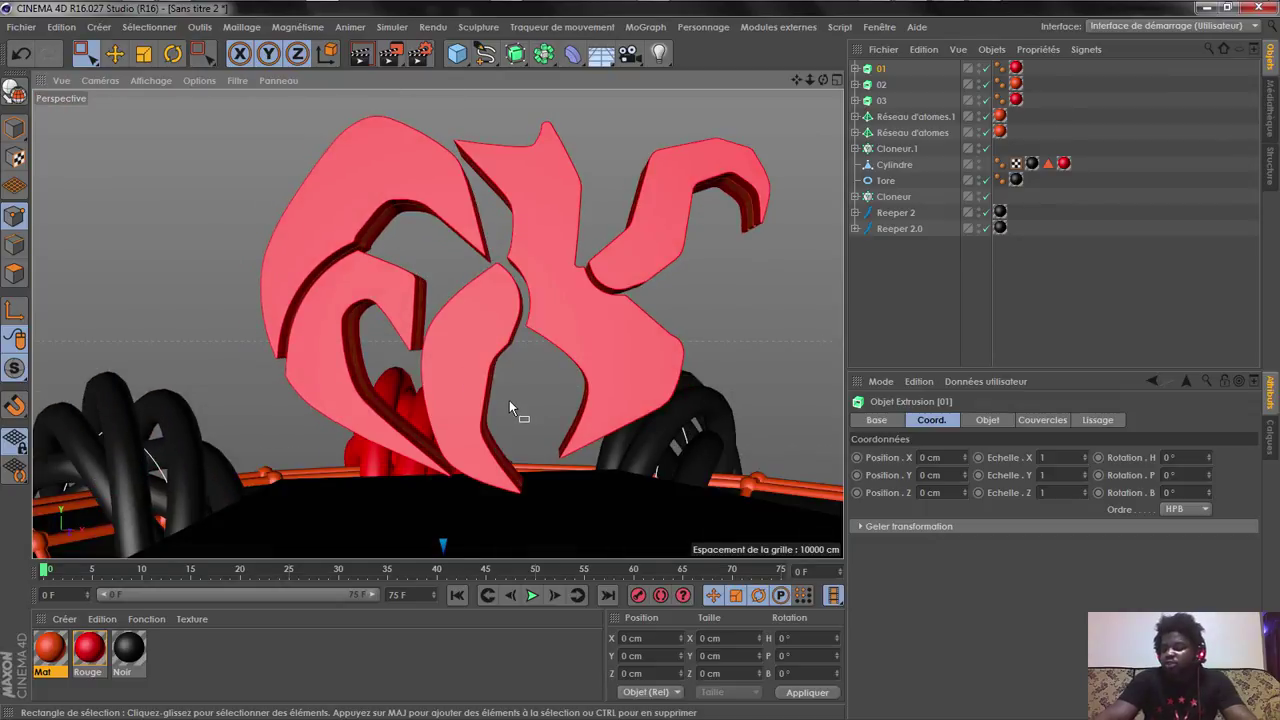